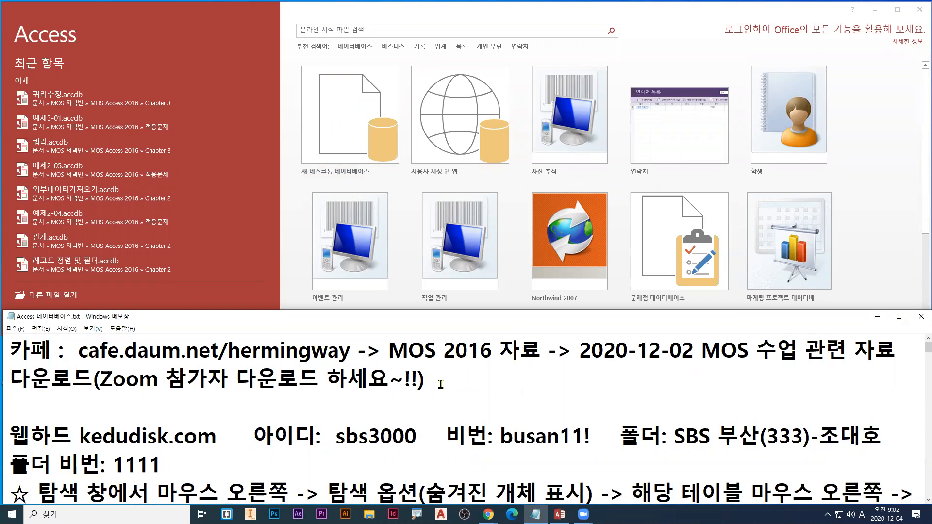
Bring the Microsoft Access window forward from the taskbar to show its start screen
left_click(162, 32)
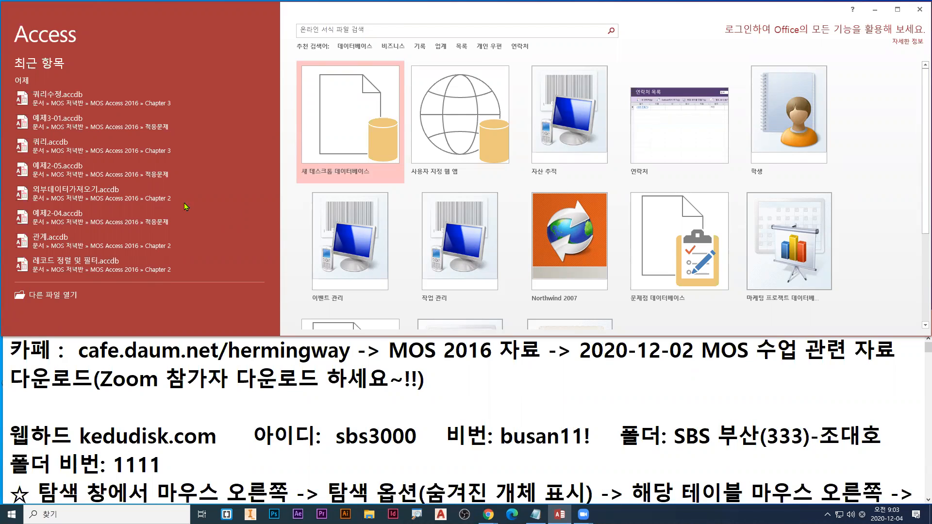
Open 계산쿼리.accdb from Documents\MOS 오전반\MOS Access 2016\Chapter 3
left_click(73, 295)
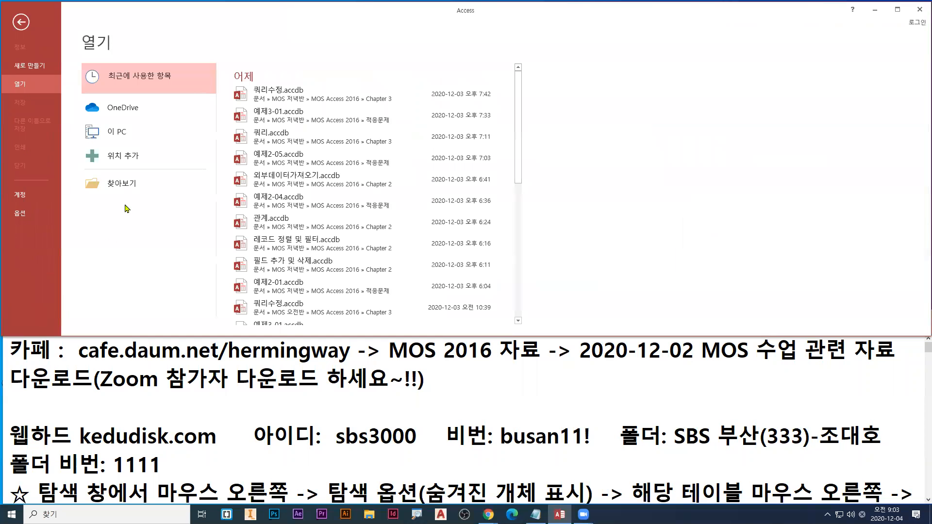
left_click(130, 192)
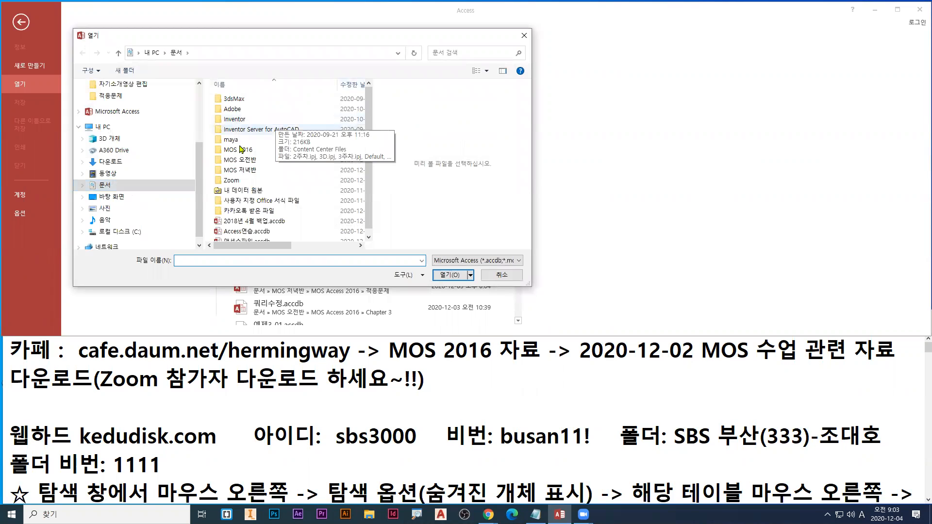
left_click(239, 150)
double_click(246, 161)
double_click(255, 109)
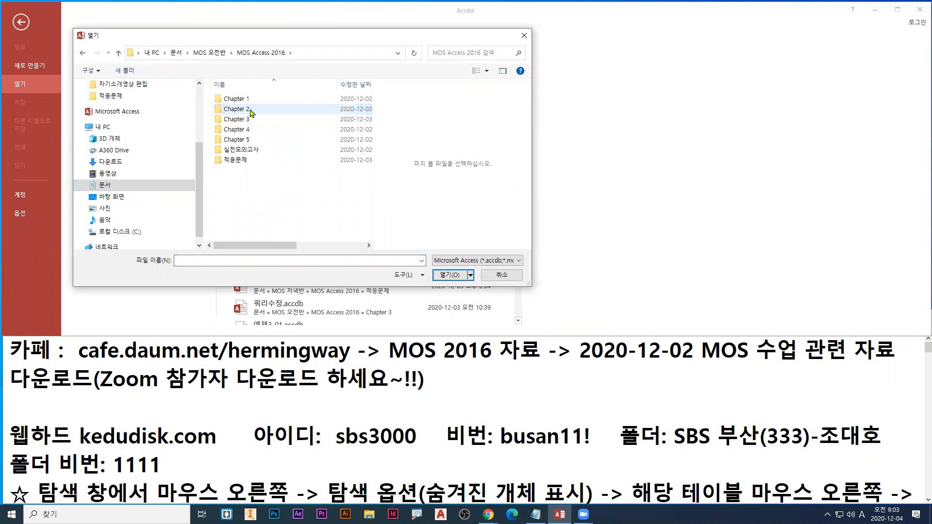
left_click(232, 120)
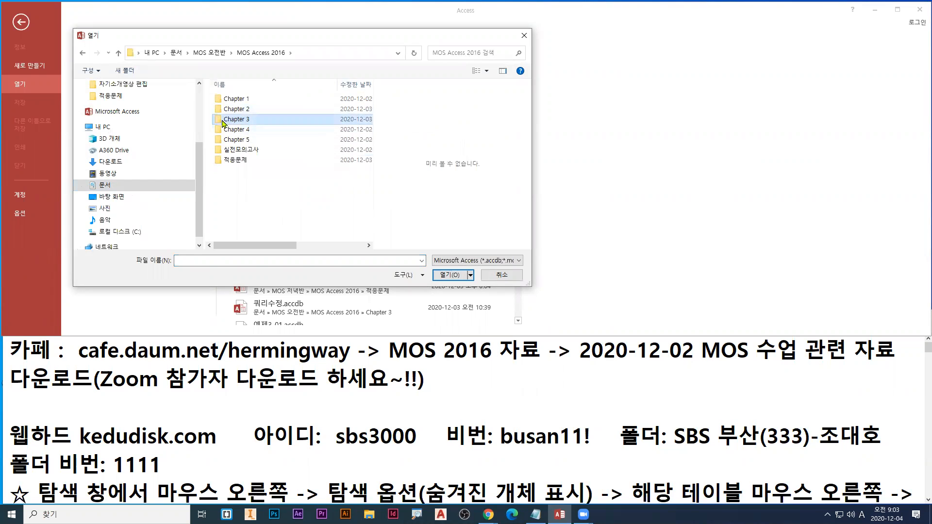
double_click(222, 120)
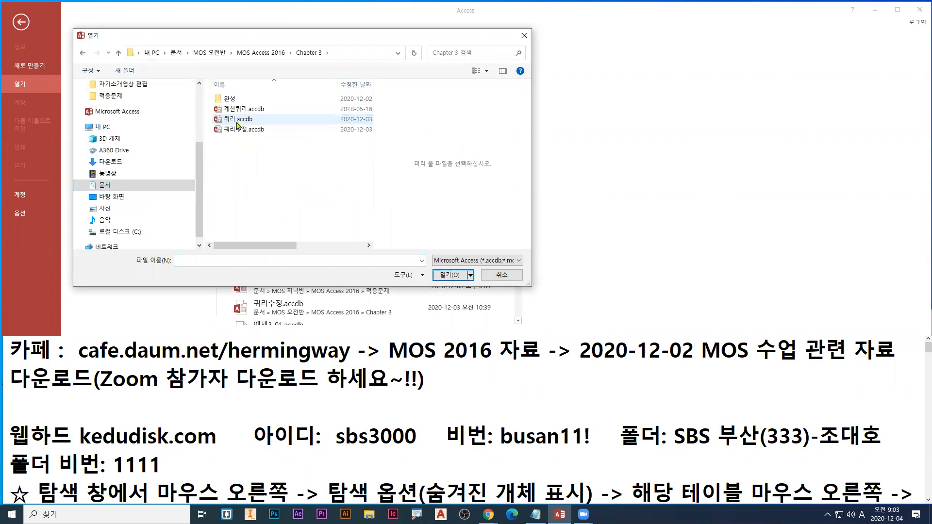
left_click(230, 108)
double_click(226, 112)
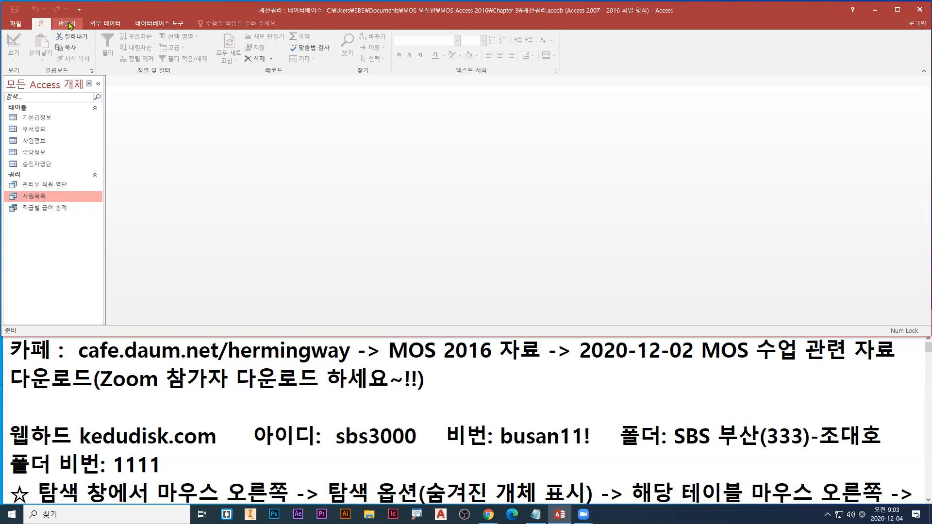
Start a new blank query in Design view from the Create commands
left_click(71, 26)
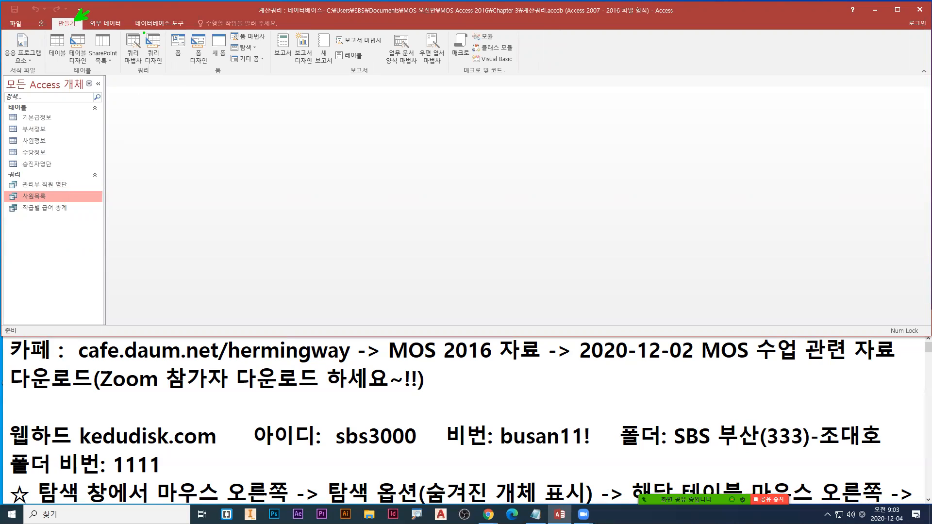
left_click_drag(116, 29, 170, 79)
key("r")
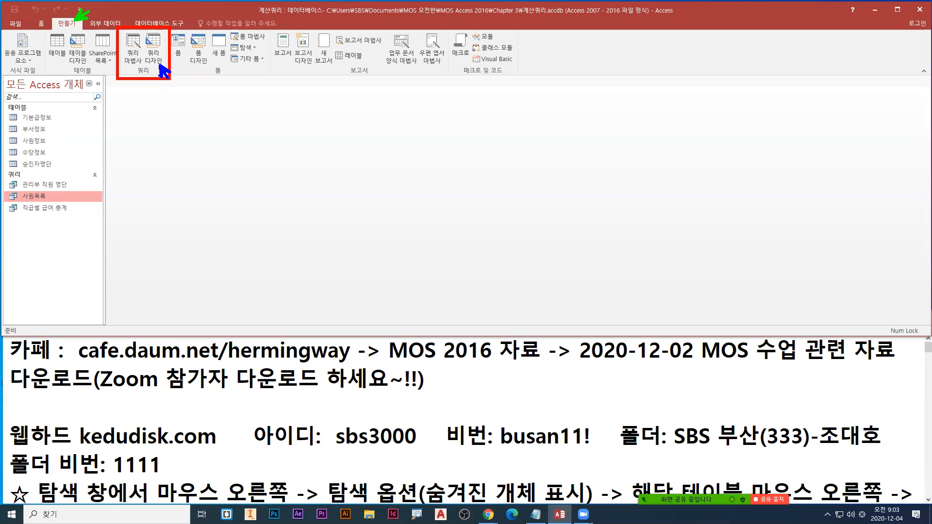
left_click_drag(144, 30, 167, 70)
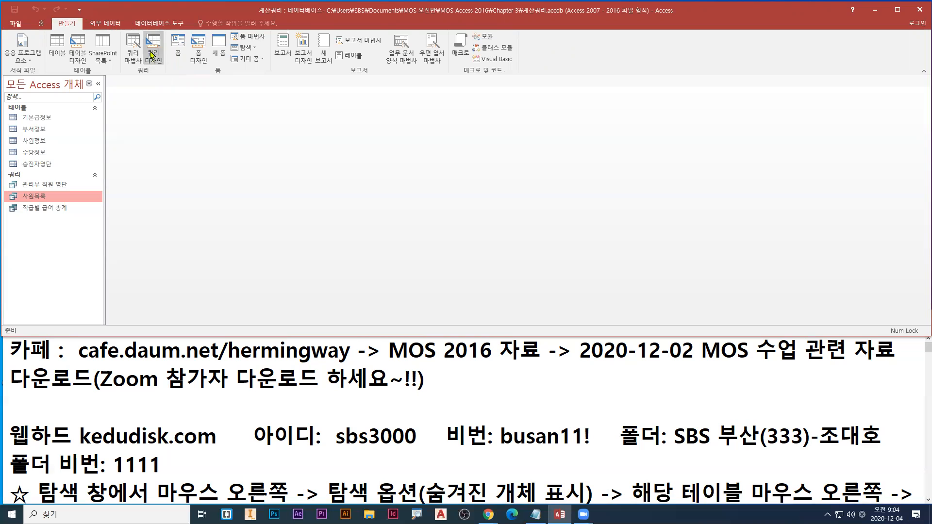
left_click(152, 55)
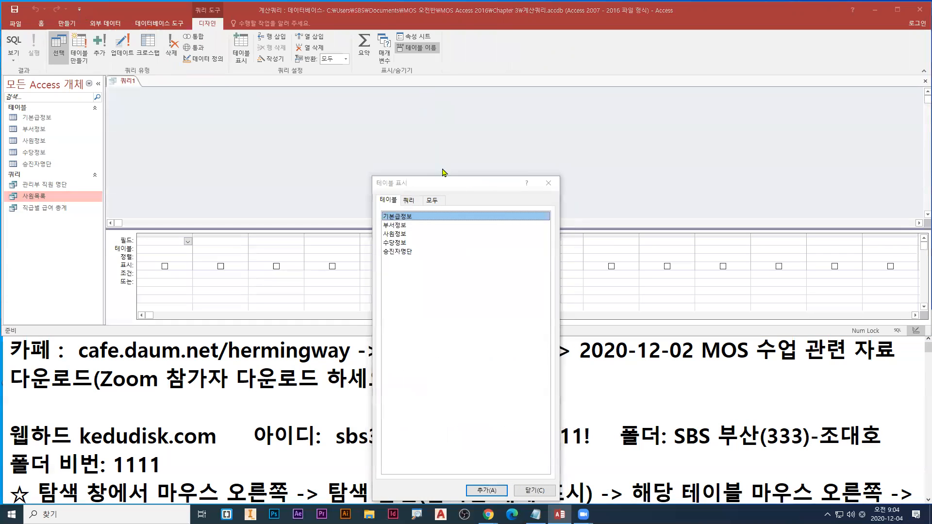
Add the 사원정보 table to the query and close the table list
left_click(407, 235)
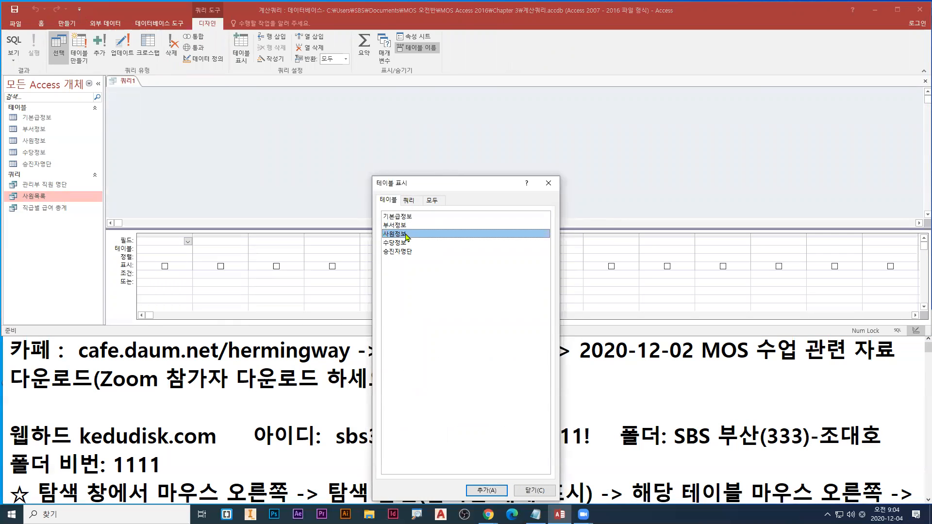
double_click(402, 238)
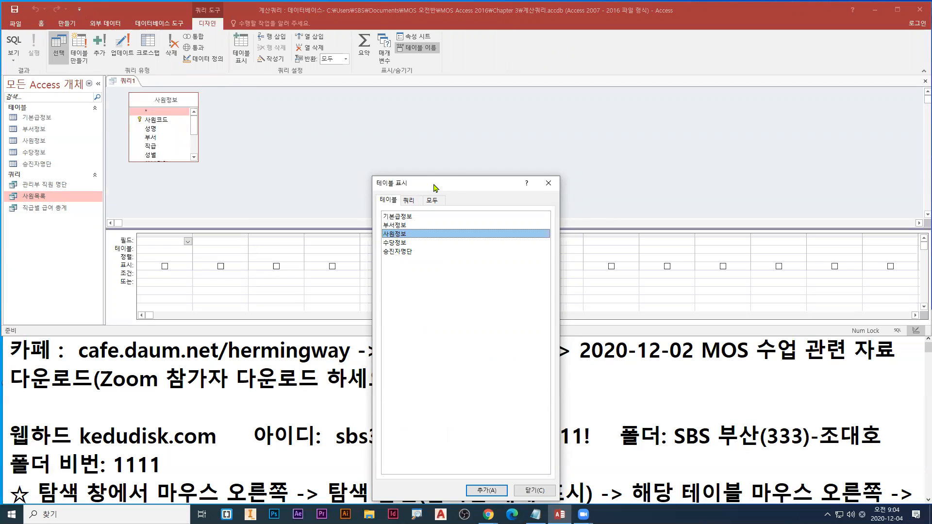
left_click_drag(434, 187, 431, 89)
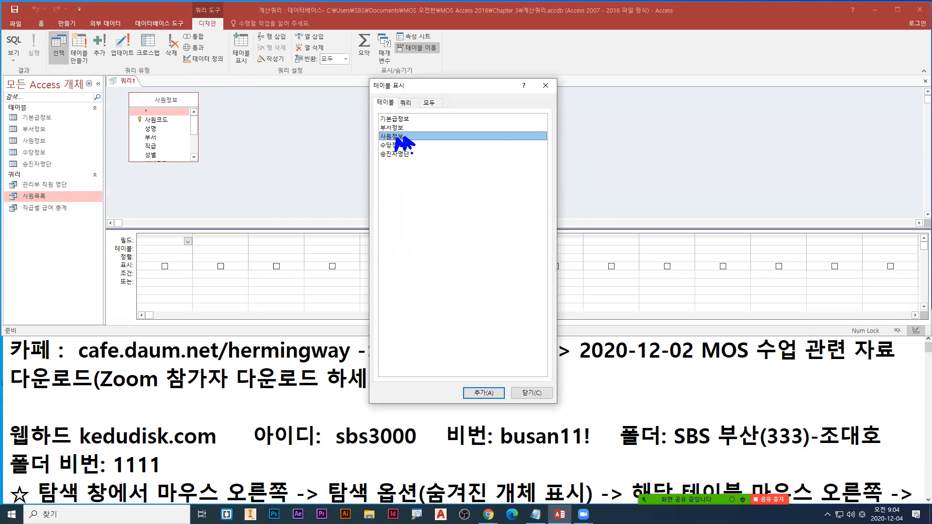
left_click_drag(380, 142, 396, 141)
left_click(531, 392)
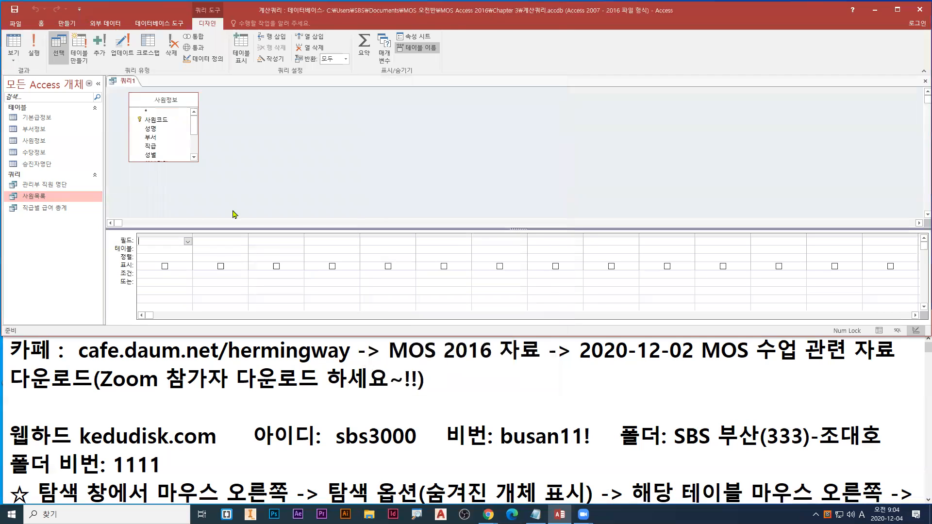
Place the 부서 field from 사원정보 in the first grid column
left_click(153, 122)
double_click(151, 138)
left_click(243, 55)
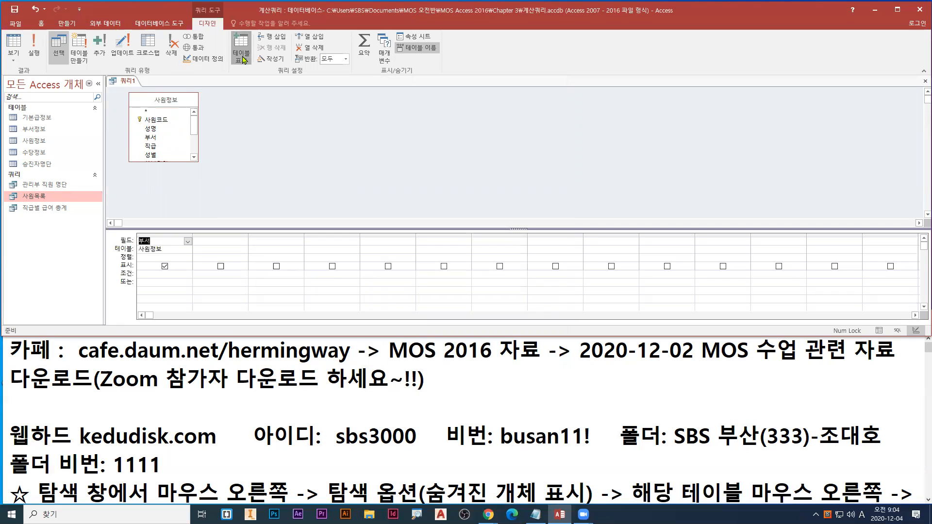
left_click_drag(229, 30, 253, 65)
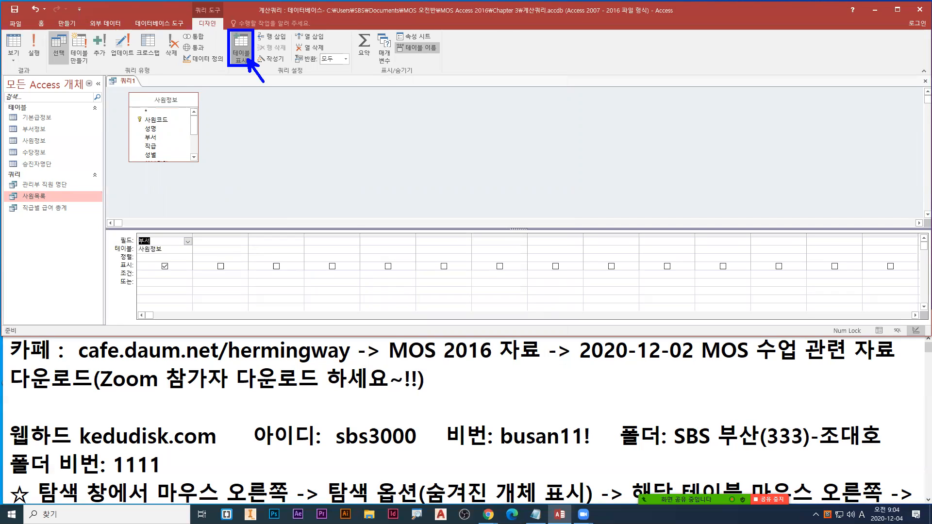
Add the joined 기본급정보 table to the query
left_click(241, 49)
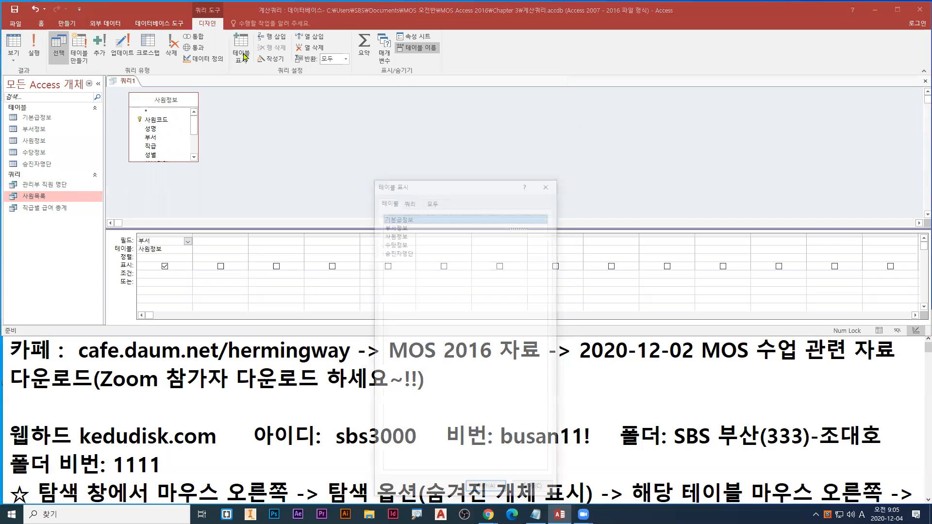
double_click(397, 216)
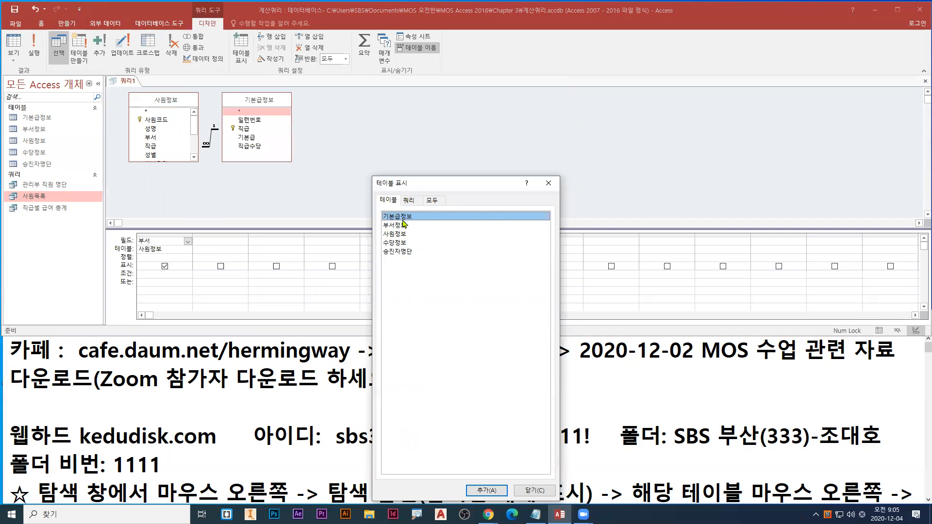
key("ctrl+2")
mouse_move(197, 146)
left_mouse_down()
mouse_move(213, 147)
mouse_move(212, 130)
mouse_move(222, 129)
left_mouse_up()
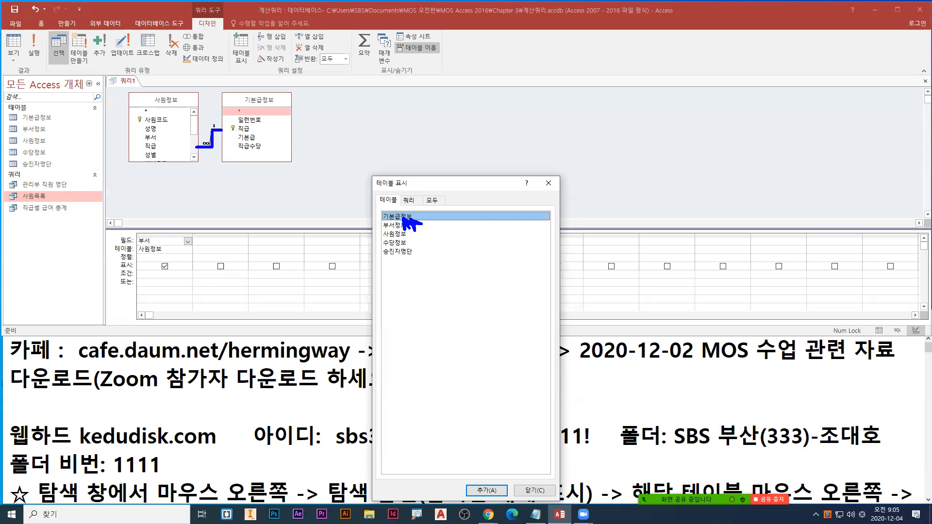
key("Escape")
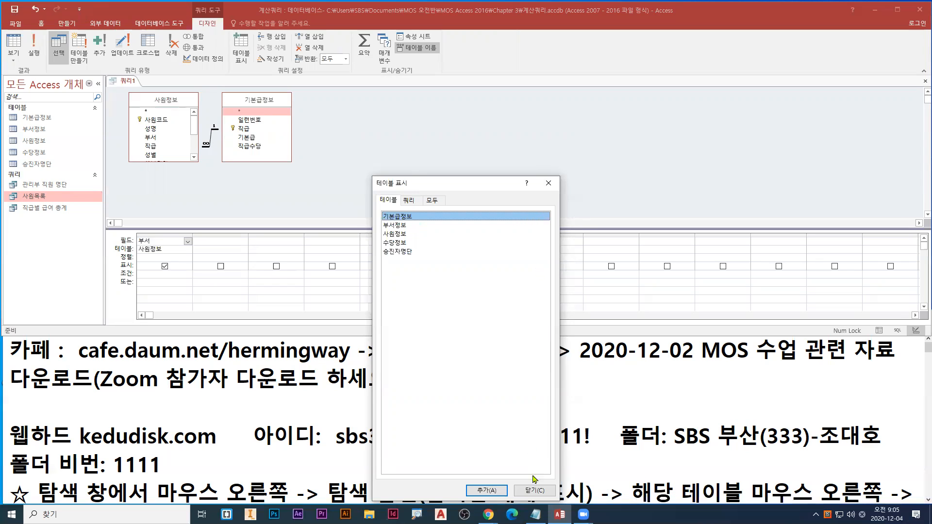
left_click(535, 491)
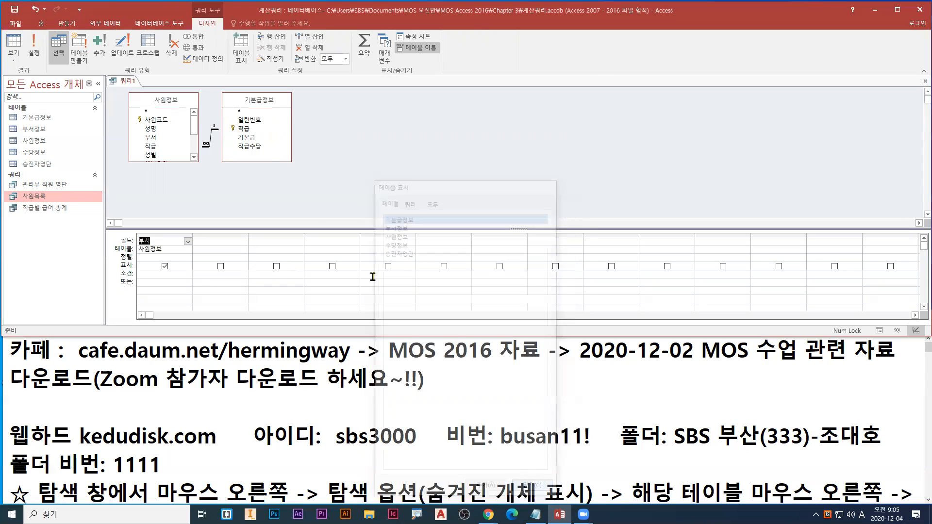
Place the 기본급 field from 기본급정보 in the second grid column
left_click(248, 141)
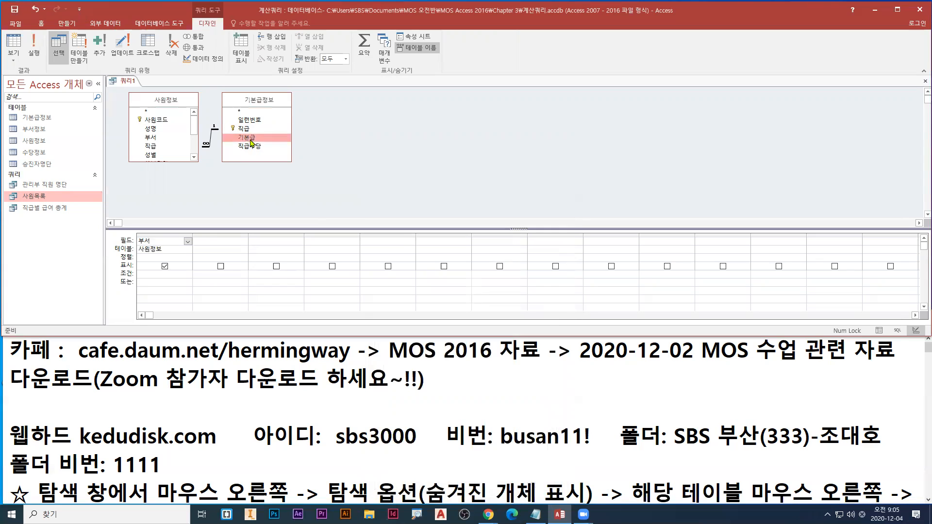
double_click(248, 140)
mouse_move(152, 139)
left_mouse_down()
mouse_move(152, 241)
mouse_move(156, 228)
left_mouse_up()
mouse_move(247, 140)
left_mouse_down()
mouse_move(222, 237)
mouse_move(230, 231)
left_mouse_up()
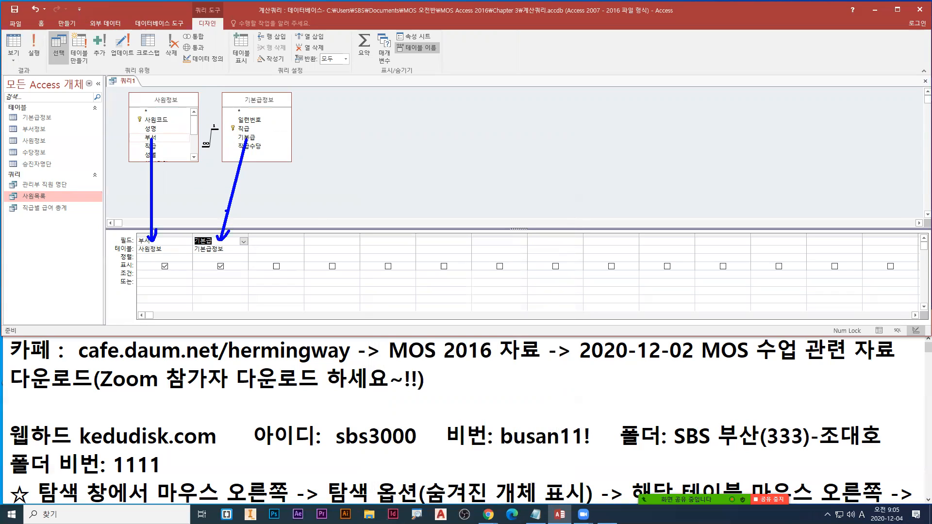
left_click_drag(199, 146, 223, 129)
key("Escape")
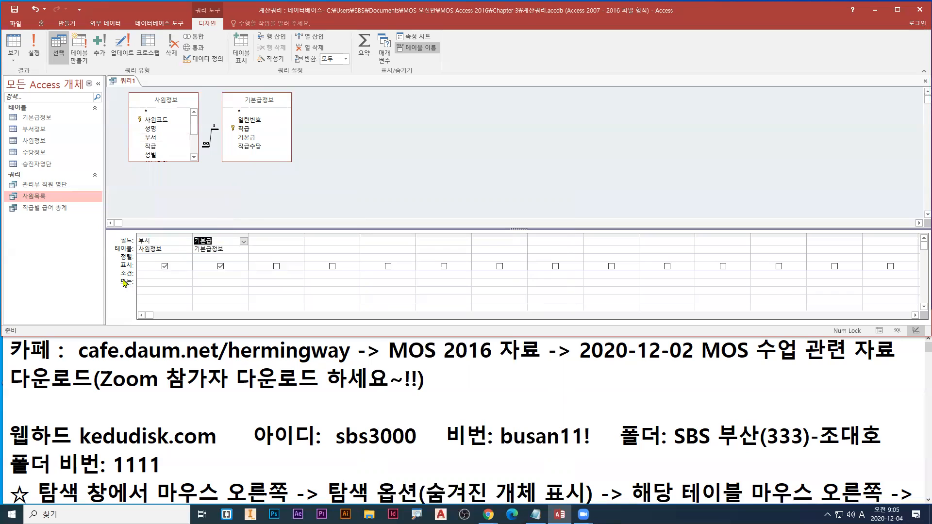
key("ctrl+2")
left_click_drag(120, 279, 247, 279)
left_click_drag(119, 260, 194, 262)
Sort the 부서 column in ascending (오름차순) order
key("Escape")
left_click(187, 258)
left_click(150, 266)
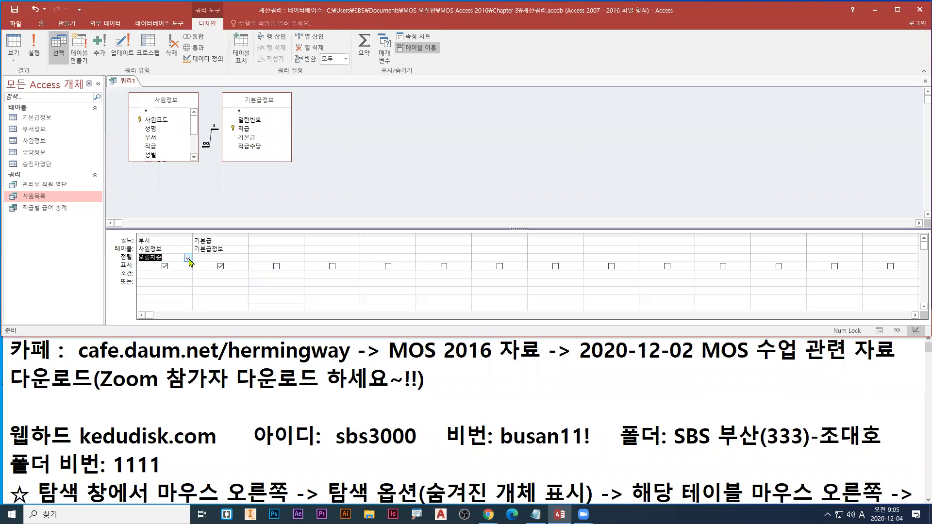
left_click(188, 258)
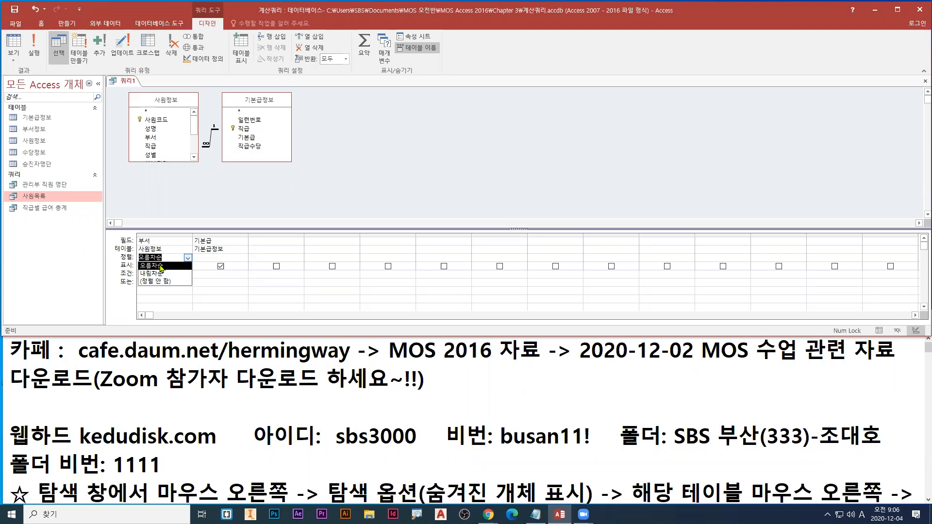
left_click(161, 266)
Dismiss the reopened table list so the design shows just 부서 and 기본급
left_click(73, 23)
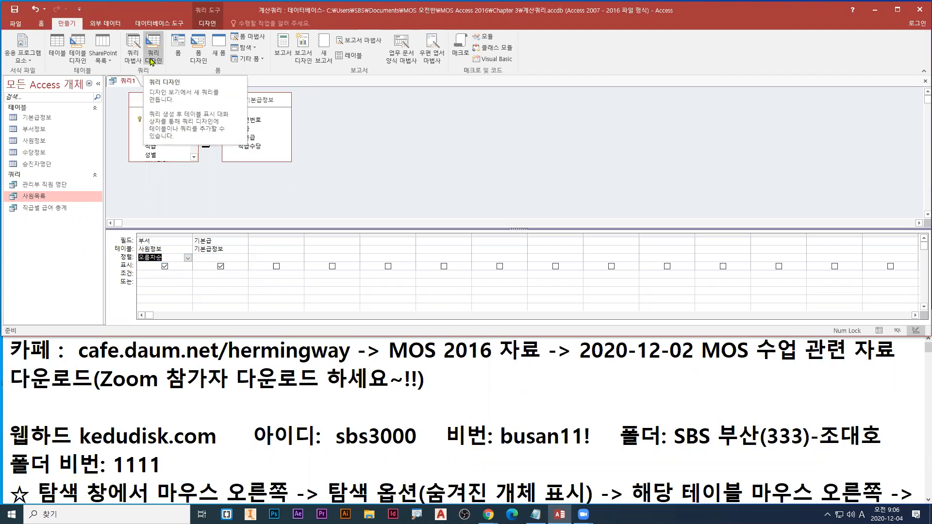
left_click(207, 23)
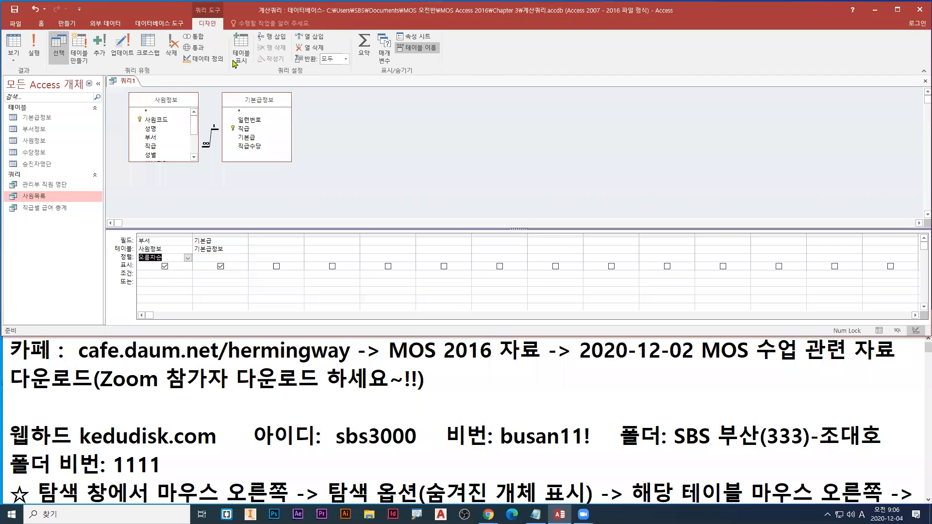
left_click(247, 60)
left_click_drag(385, 237, 380, 250)
left_click_drag(404, 218, 423, 227)
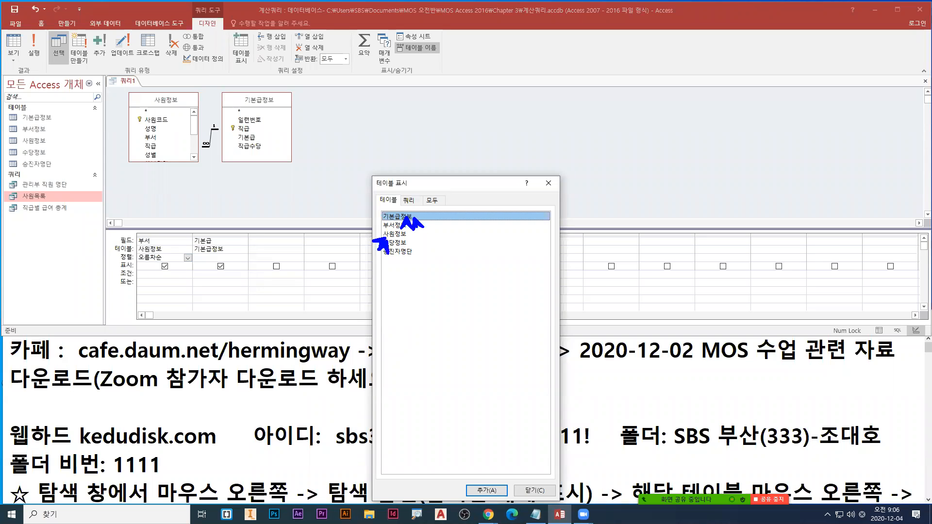
mouse_move(151, 138)
left_mouse_down()
mouse_move(152, 244)
mouse_move(158, 239)
left_mouse_up()
mouse_move(244, 139)
left_mouse_down()
mouse_move(214, 226)
mouse_move(213, 243)
mouse_move(221, 240)
left_mouse_up()
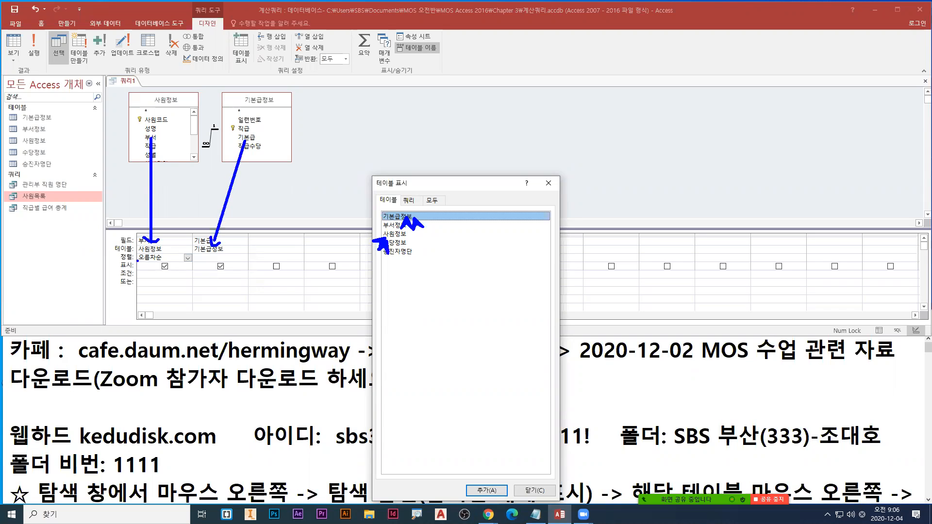
left_click_drag(139, 263, 197, 248)
left_click(534, 491)
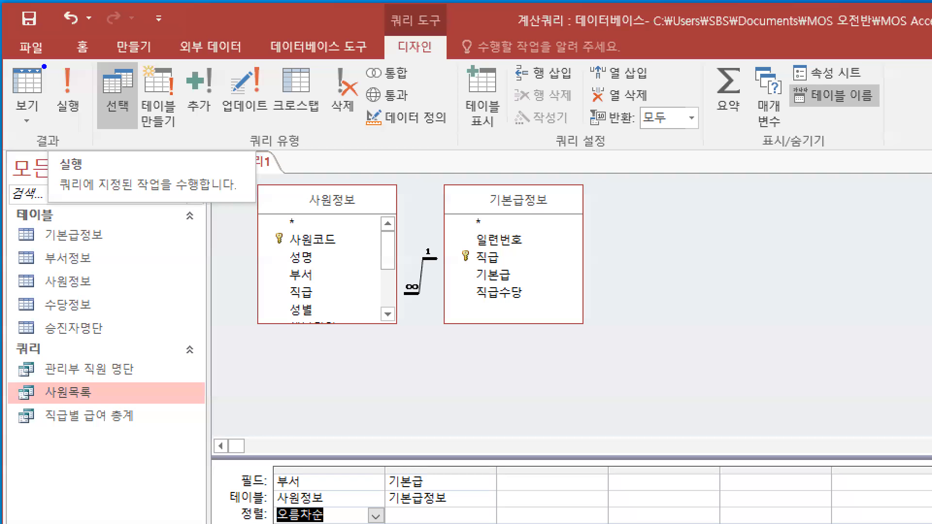
Run the query to list 57 records of 부서 ascending with each 기본급
mouse_move(46, 58)
left_mouse_down()
mouse_move(97, 125)
mouse_move(115, 191)
left_mouse_up()
key("g")
left_click_drag(103, 125, 133, 124)
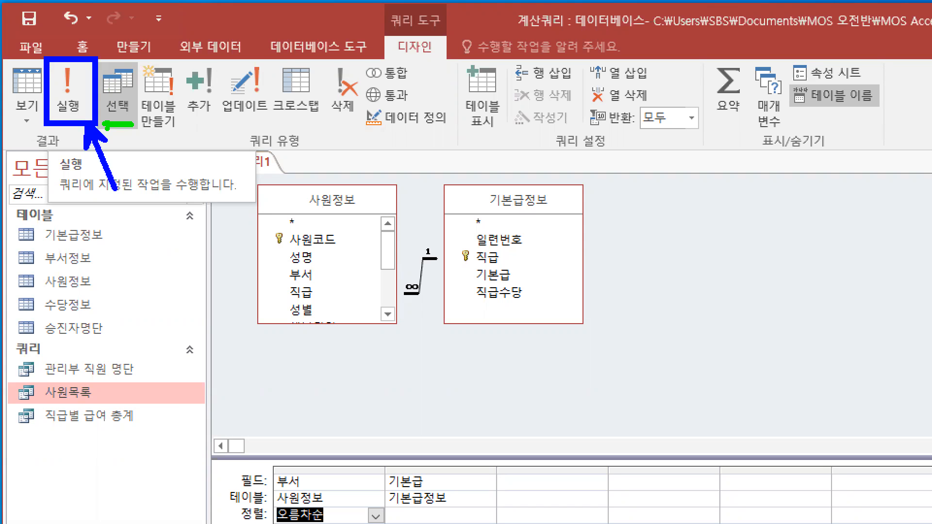
key("Escape")
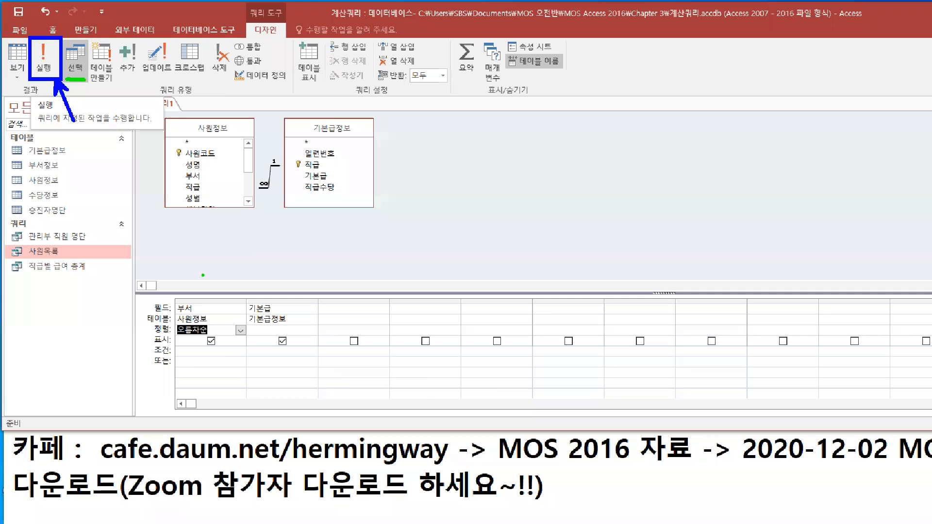
left_click(31, 55)
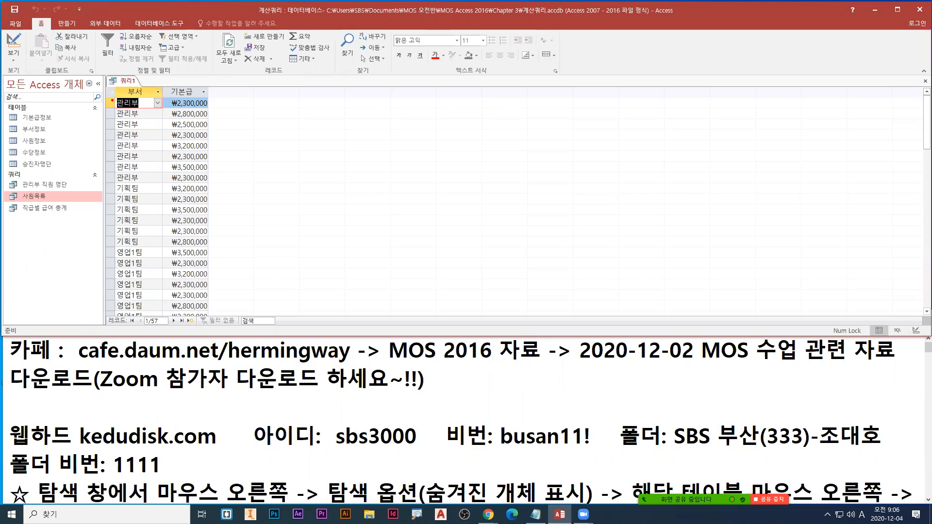
left_click_drag(104, 98, 208, 180)
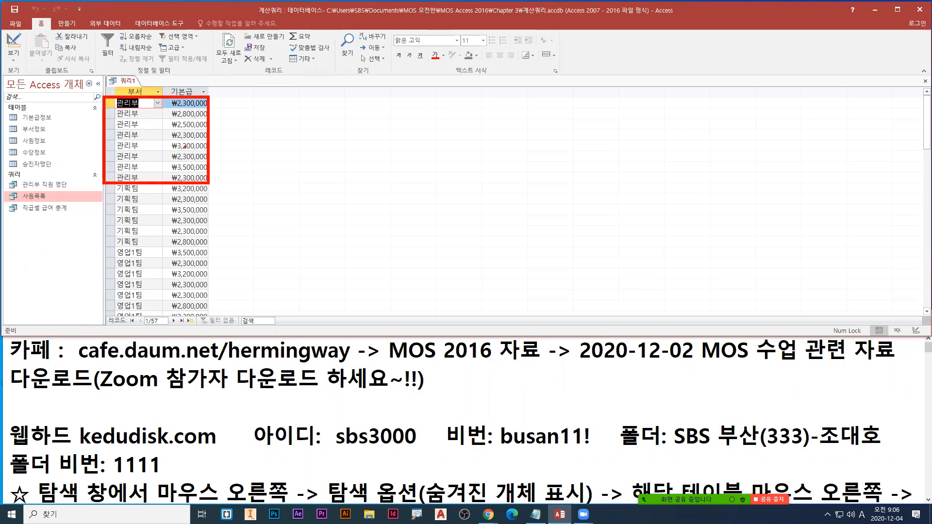
left_click_drag(166, 98, 209, 184)
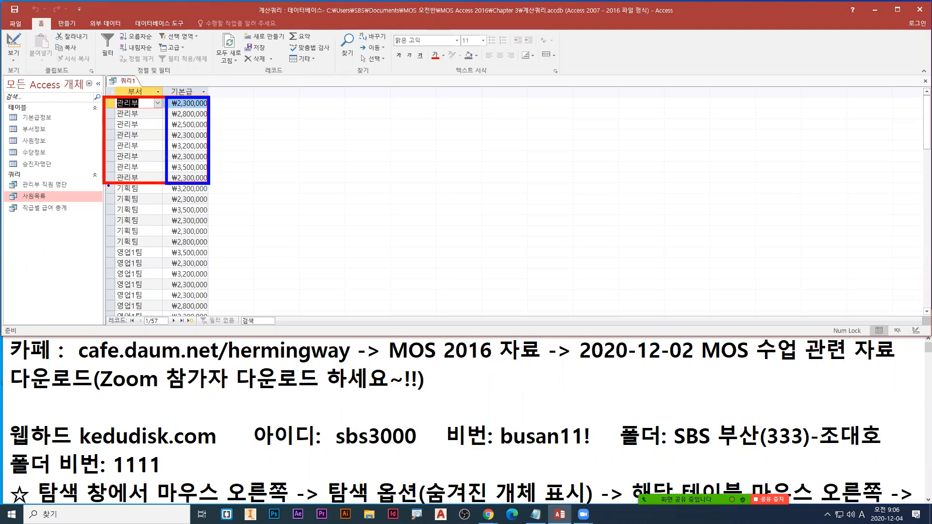
left_click_drag(102, 182, 212, 250)
left_click_drag(165, 183, 209, 251)
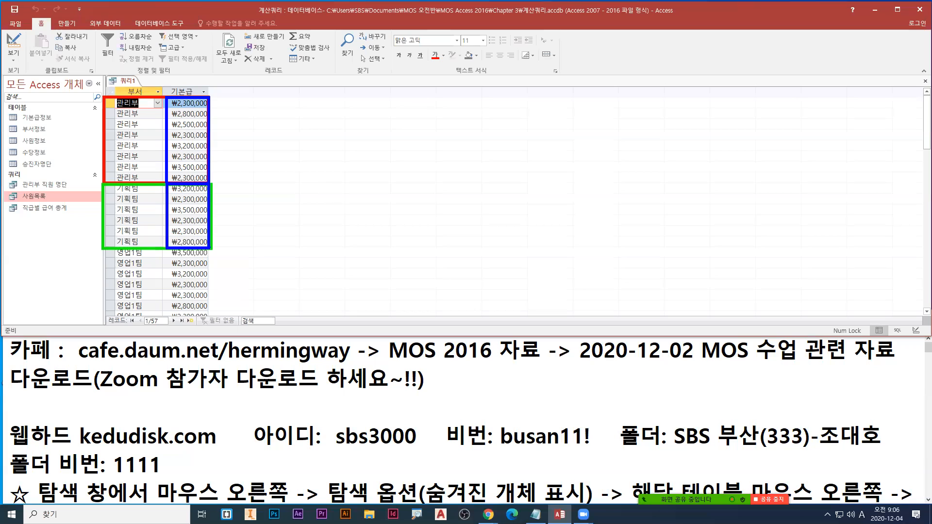
key("Escape")
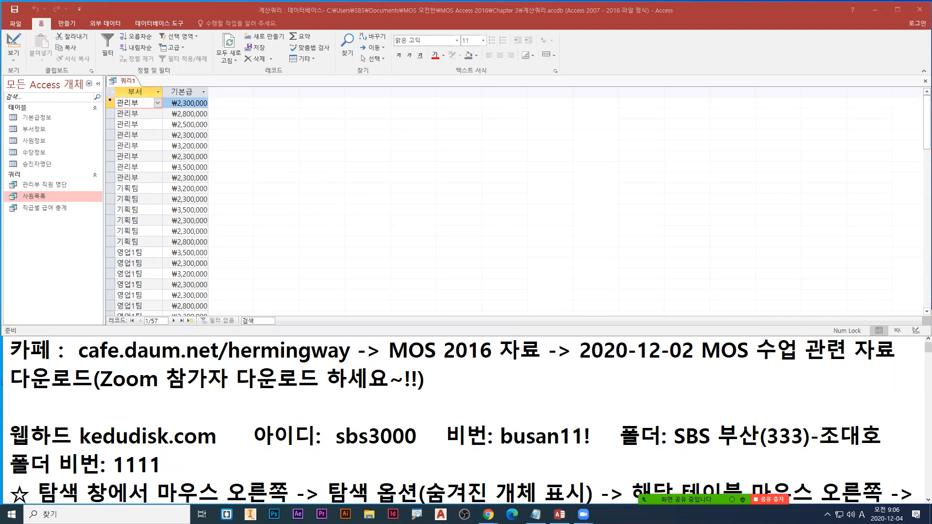
left_click_drag(105, 96, 210, 184)
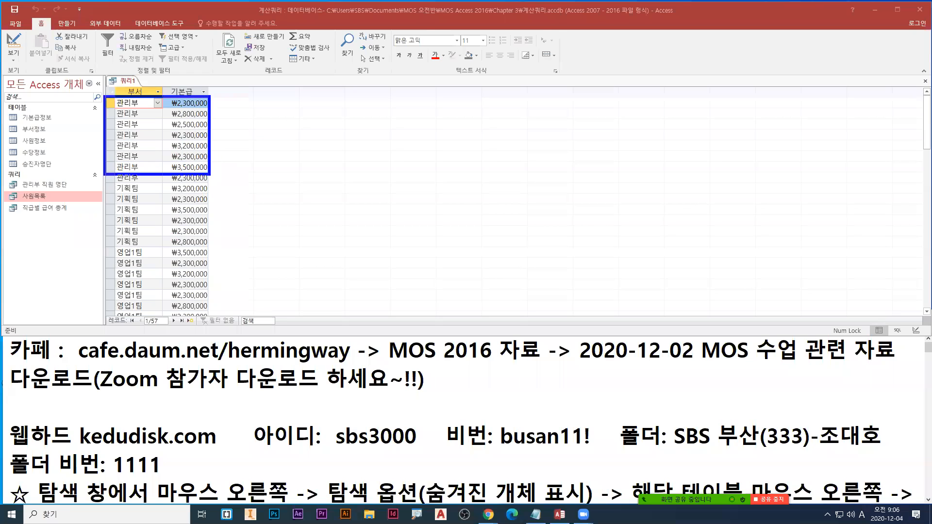
left_click_drag(168, 97, 211, 183)
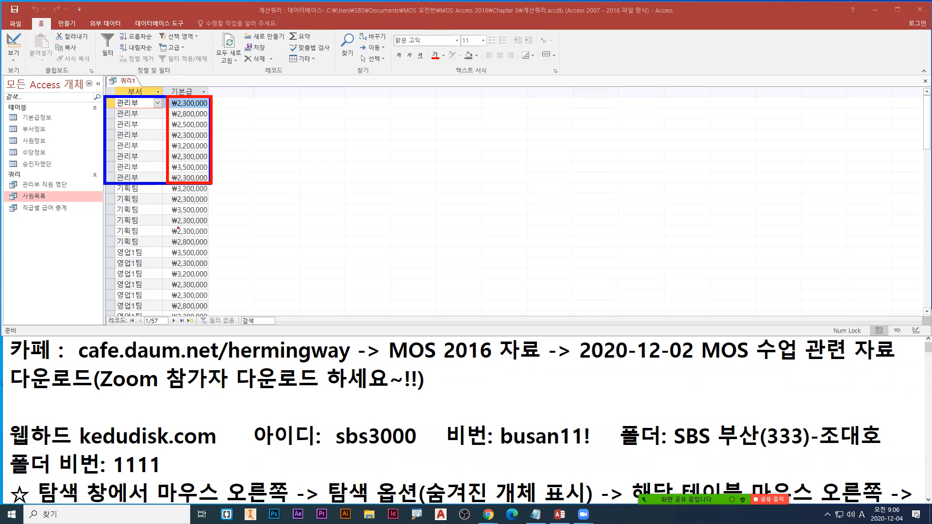
Switch 쿼리1 back to Design view with both tables and the 부서 and 기본급 fields
right_click(127, 81)
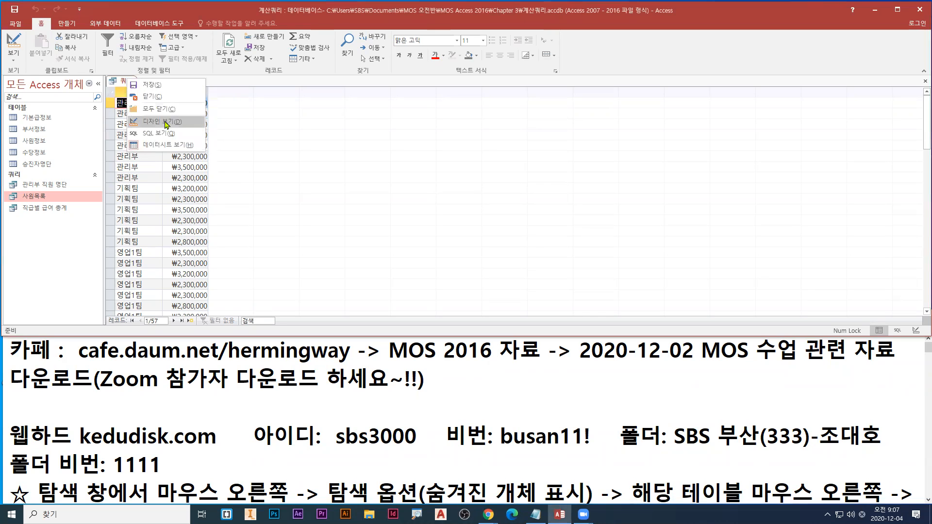
left_click(172, 125)
right_click(128, 81)
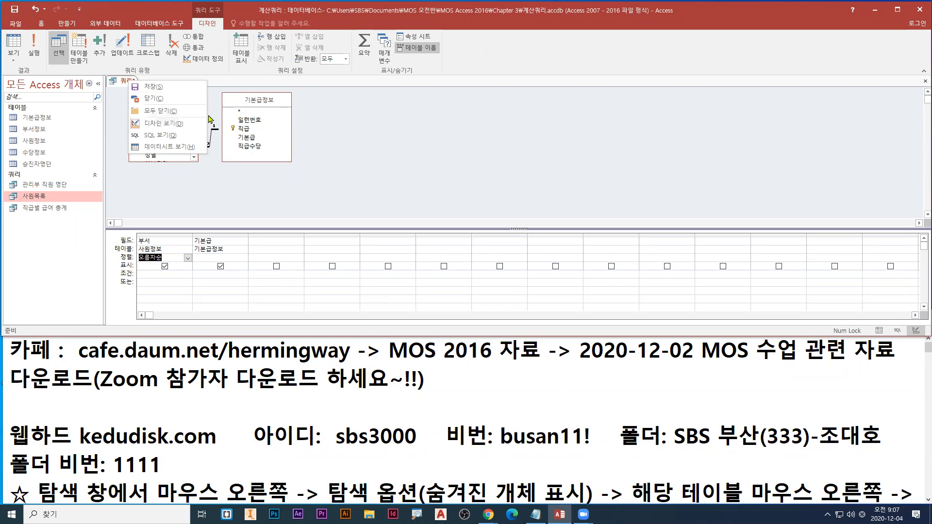
left_click(243, 159)
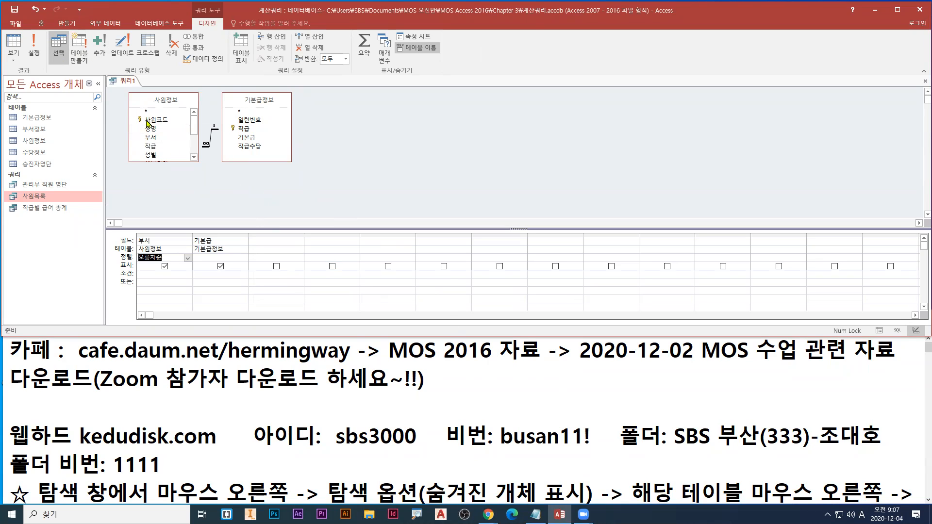
key("ctrl+2")
left_click_drag(154, 139, 154, 242)
left_click_drag(249, 139, 218, 243)
left_click_drag(356, 31, 381, 88)
key("b")
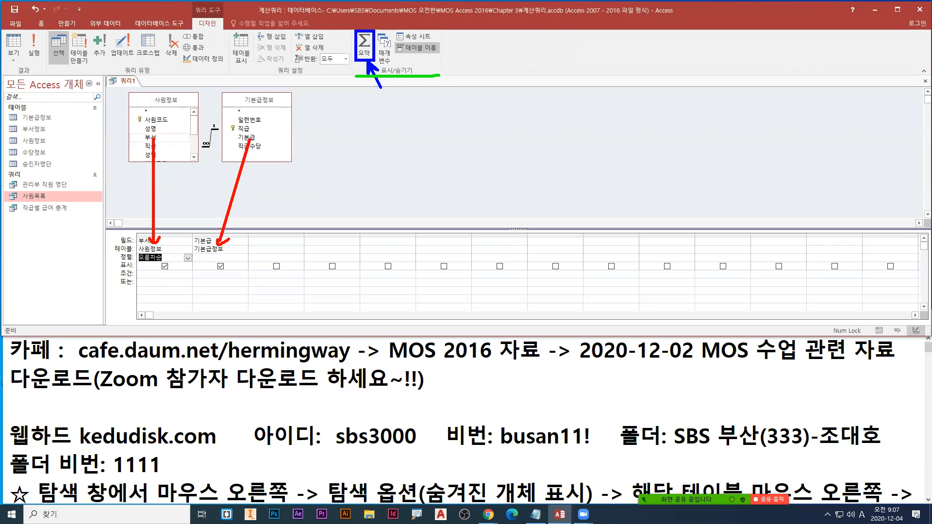
key("Escape")
Add the Σ 요약 Total row, leaving 부서 and 기본급 both on 묶는 방법
left_click(366, 54)
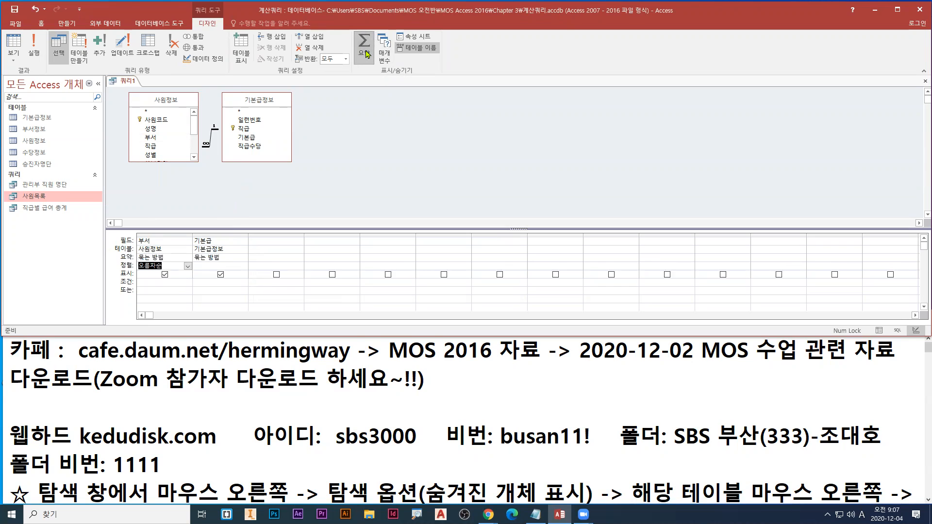
left_click(366, 54)
left_click(366, 54)
key("ctrl+2")
key("g")
left_click_drag(367, 55, 371, 63)
left_click_drag(121, 265, 188, 262)
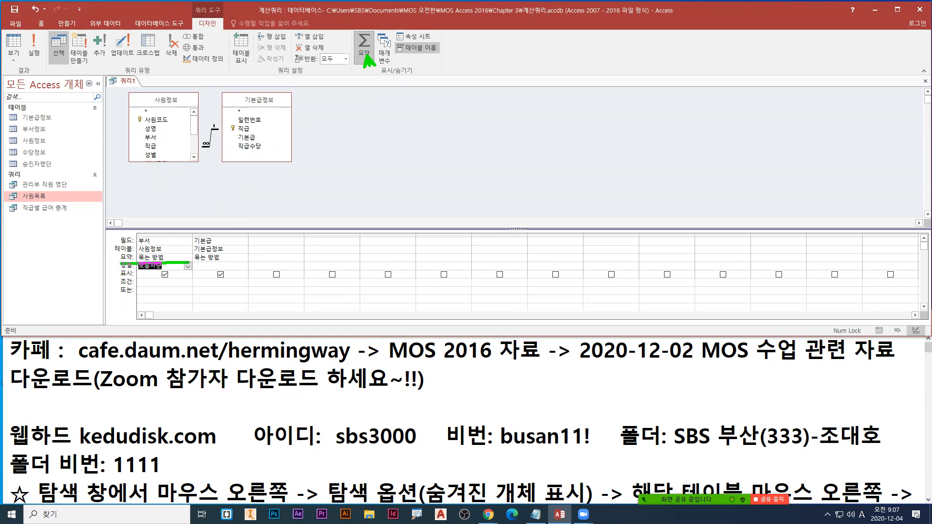
left_click_drag(197, 264, 245, 265)
key("Escape")
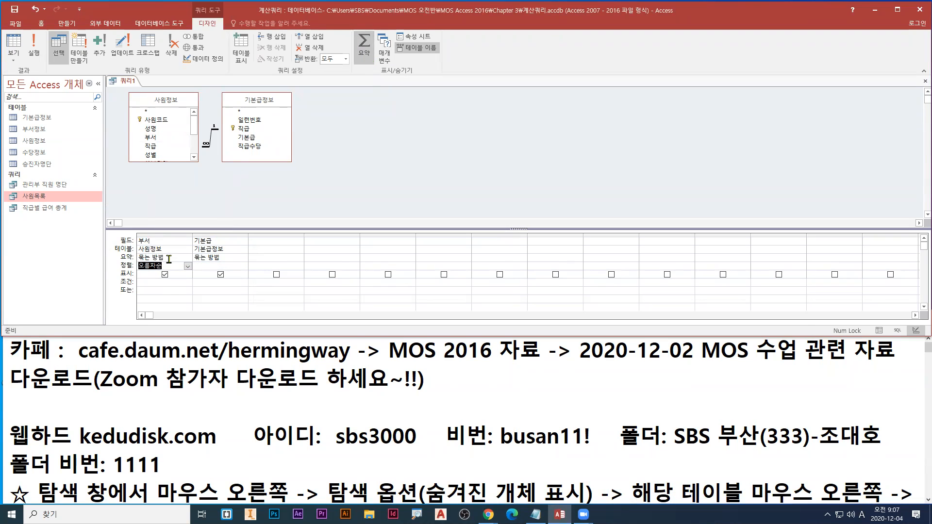
left_click(169, 258)
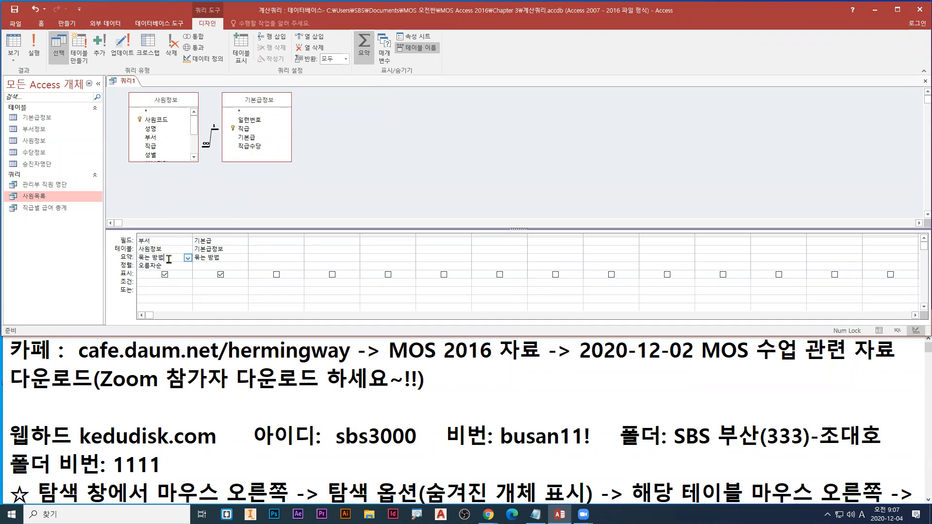
left_click(227, 257)
Run the grouped query, returning 34 distinct 부서 and 기본급 combinations
left_click(32, 53)
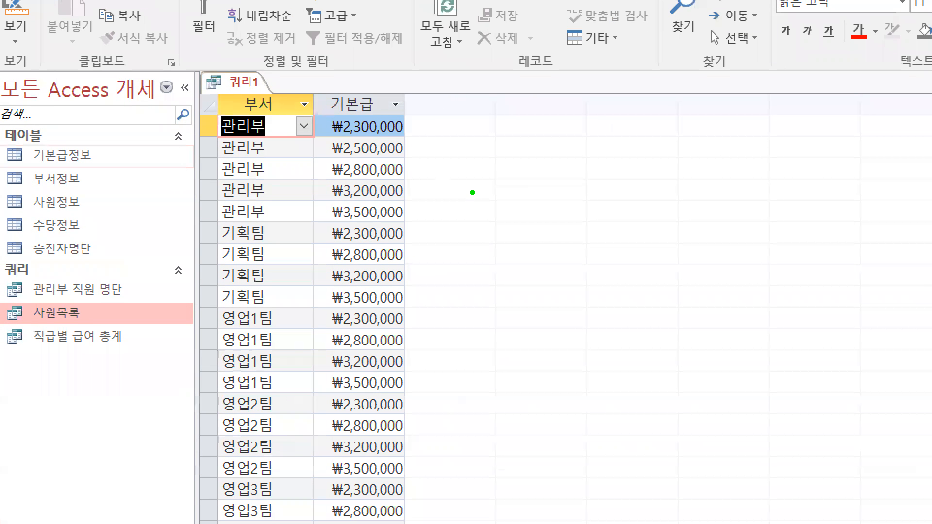
left_click_drag(344, 159, 403, 160)
key("e")
mouse_move(197, 112)
left_mouse_down()
mouse_move(458, 256)
mouse_move(409, 225)
left_mouse_up()
key("r")
mouse_move(322, 112)
left_mouse_down()
mouse_move(384, 204)
mouse_move(407, 221)
left_mouse_up()
key("g")
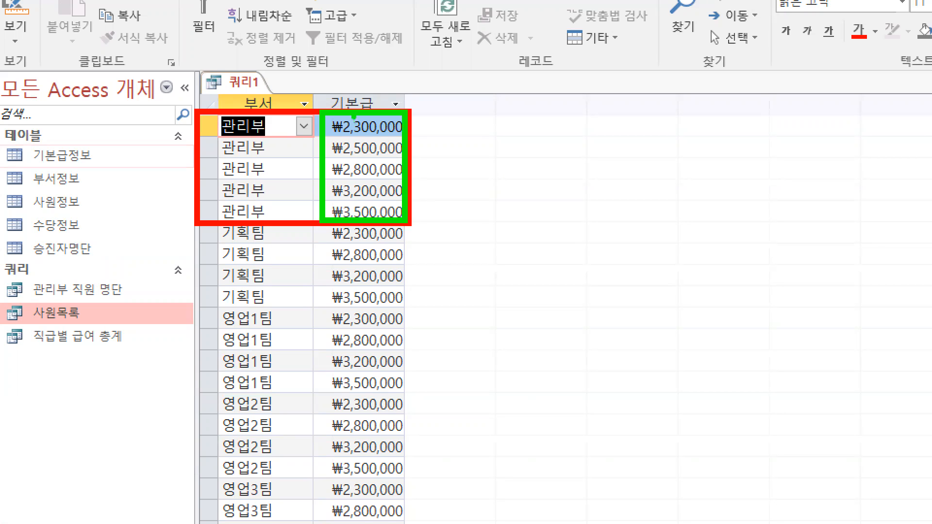
left_click_drag(419, 121, 422, 205)
key("Escape")
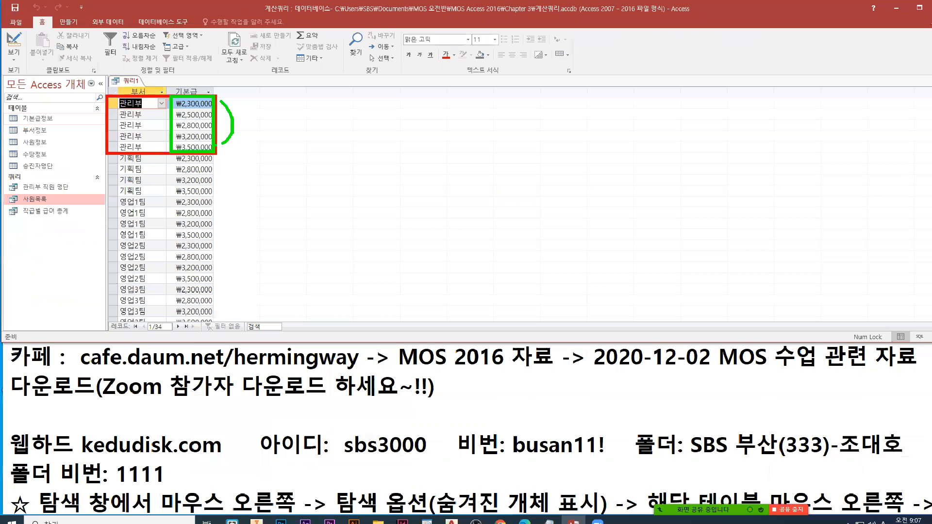
right_click(120, 78)
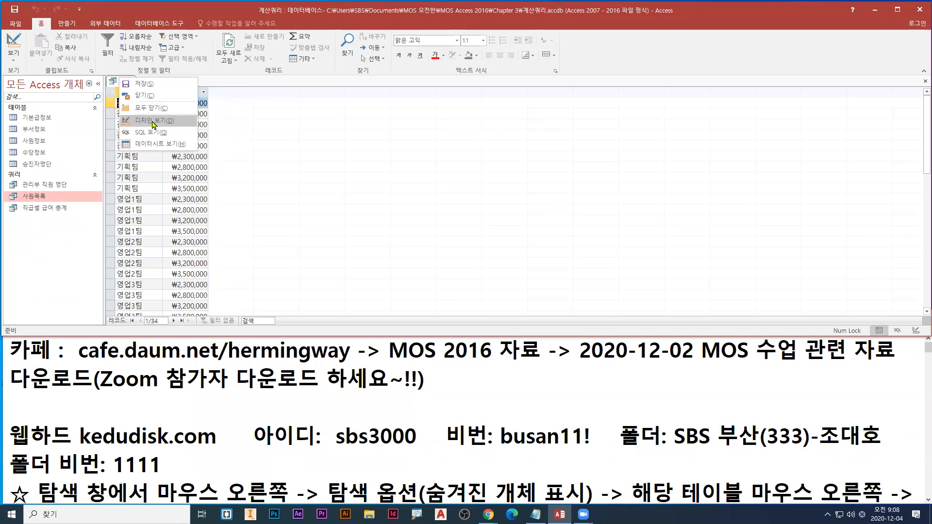
Set 기본급's total to 합계 in Design view and run, giving 8 department salary sums
left_click(153, 121)
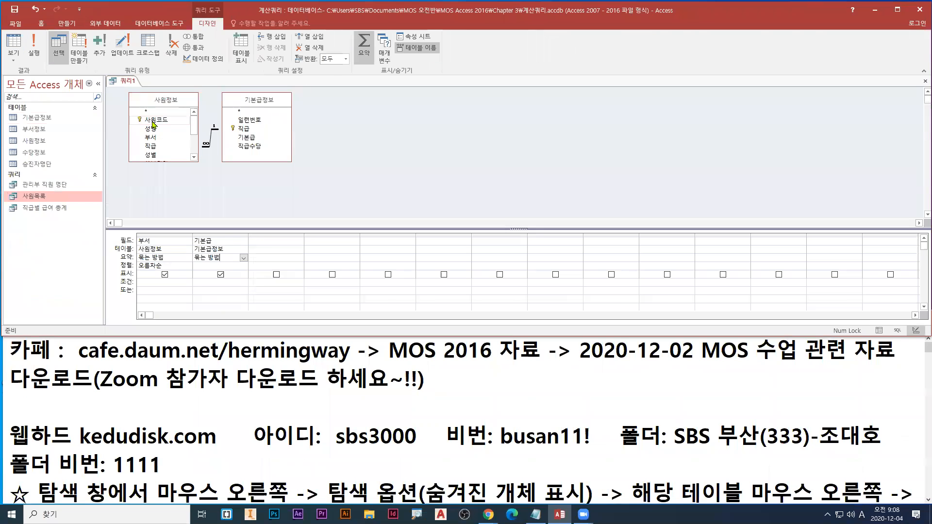
left_click(363, 50)
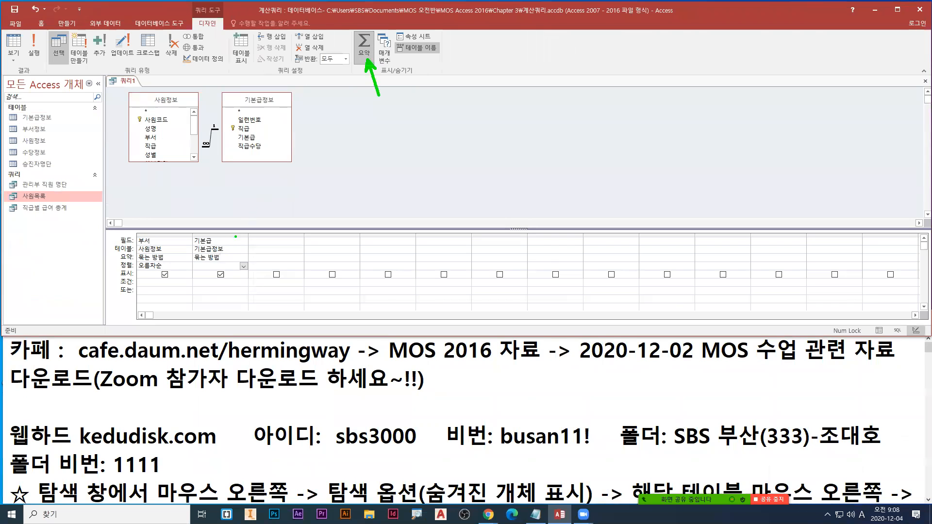
left_click_drag(197, 263, 218, 263)
left_click_drag(138, 263, 166, 263)
left_click(243, 258)
left_click(226, 273)
left_click(244, 257)
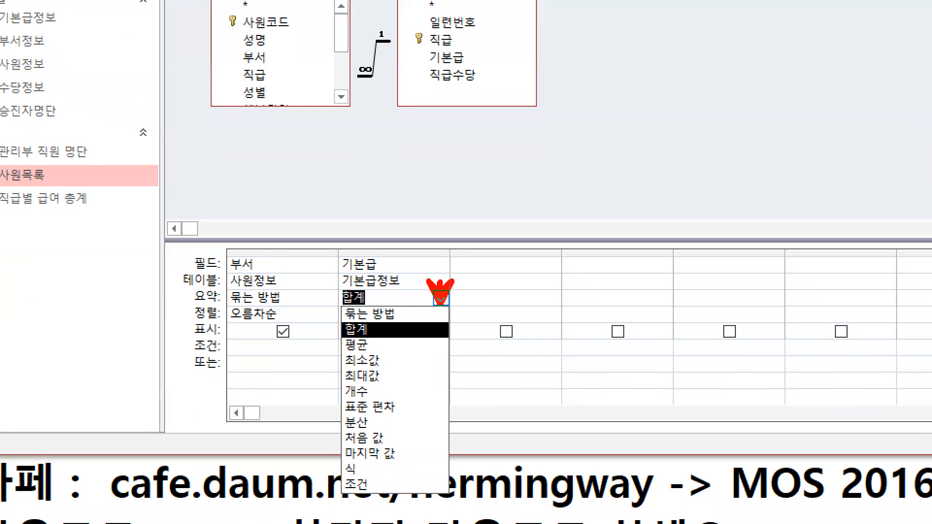
mouse_move(335, 318)
left_mouse_down()
mouse_move(378, 343)
mouse_move(391, 335)
left_mouse_up()
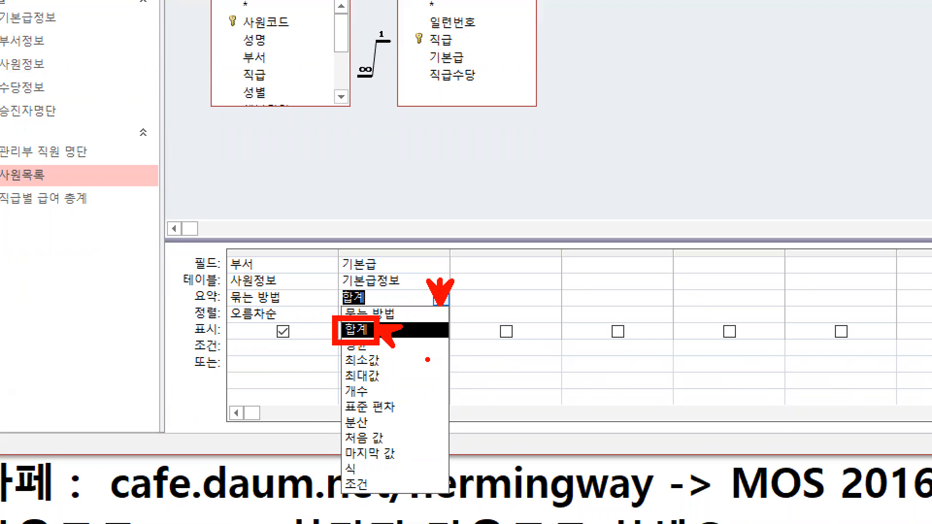
key("Escape")
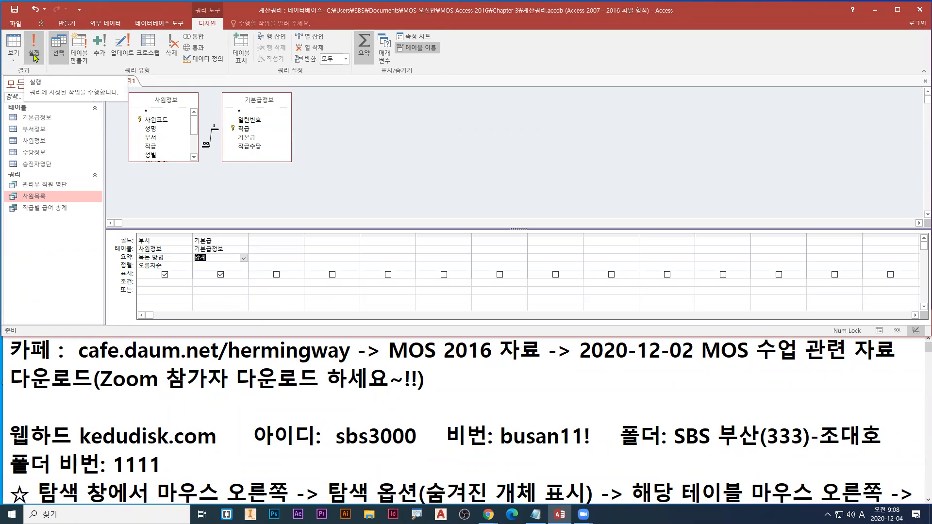
left_click(34, 57)
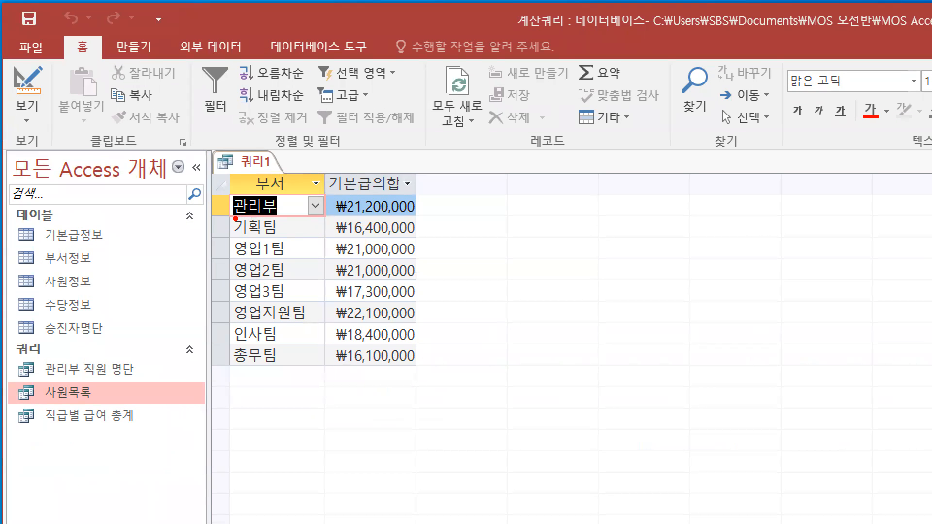
Highlight the 기획팀 total row and the 쿼리1 tab with on-screen annotations
left_click_drag(235, 219, 417, 219)
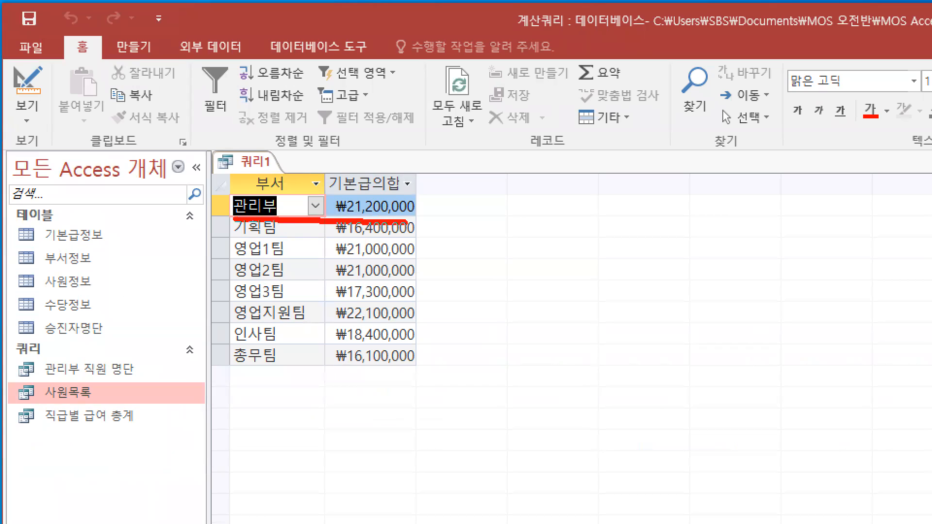
key("g")
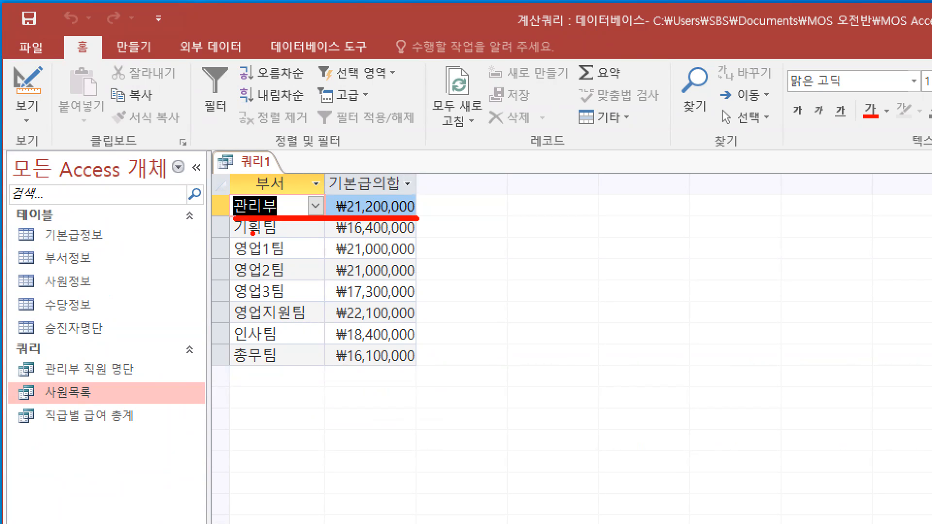
left_click_drag(232, 239, 420, 240)
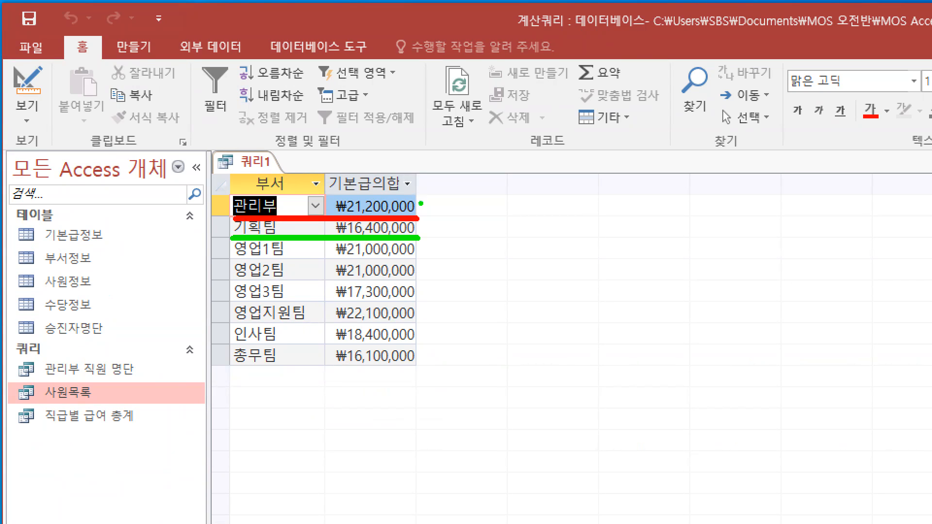
left_click_drag(259, 164, 276, 182)
key("Escape")
right_click(124, 86)
key("ctrl+1")
left_click_drag(248, 165, 225, 191)
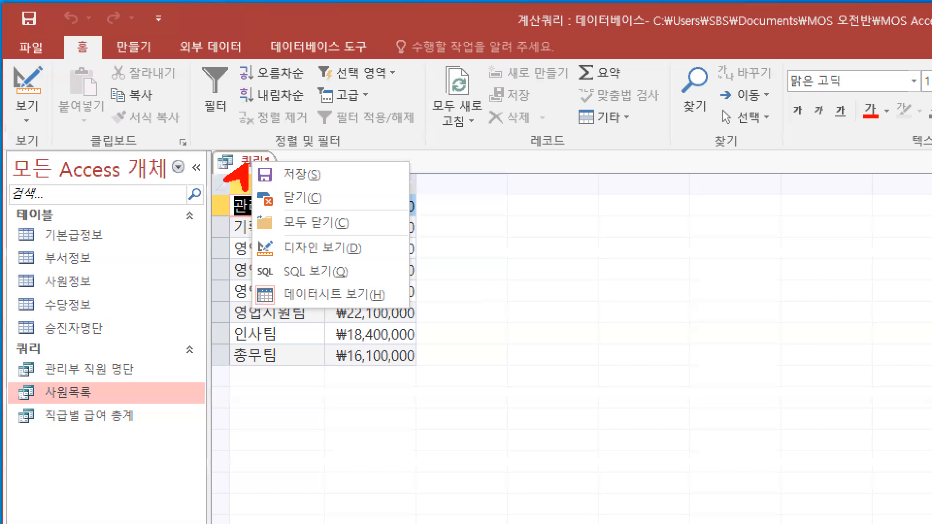
left_click_drag(260, 160, 337, 191)
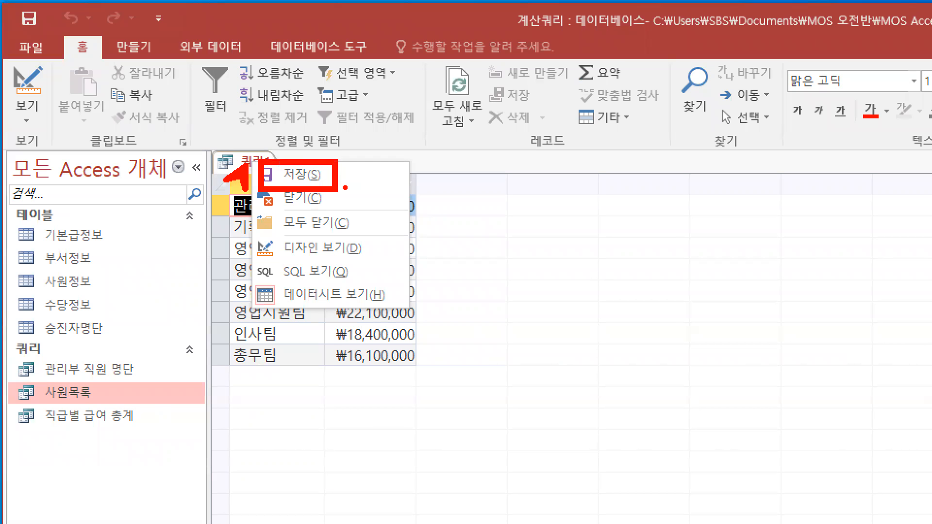
key("Escape")
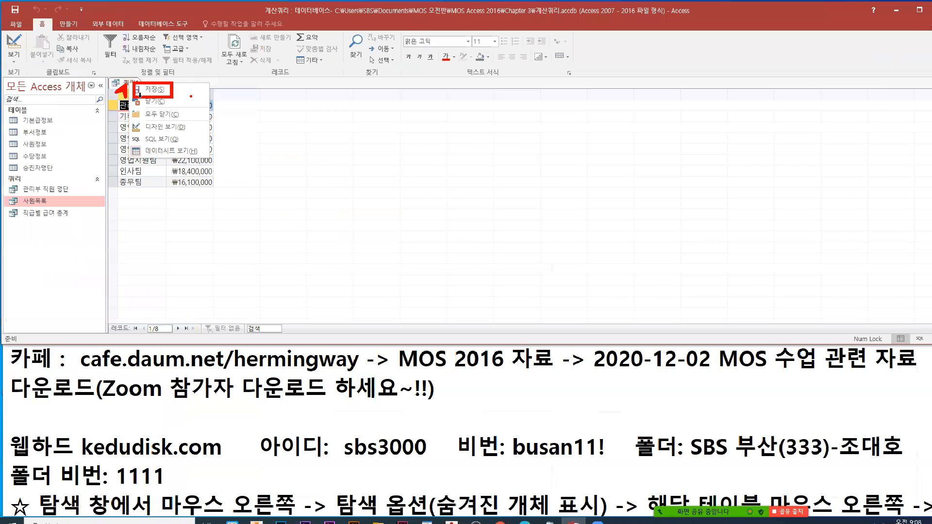
key("Escape")
Save the query as '부서별 기본급 합계' and autofit its 기본급의합계 column
key("ctrl+s")
type("qn")
key("BackSpace")
key("BackSpace")
key("Hangul")
type("부서벼")
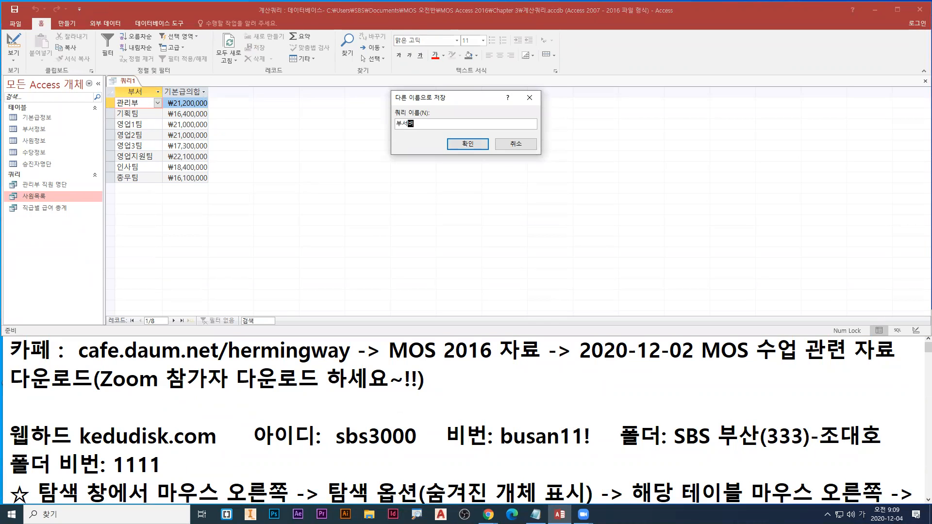
type(" 기본급 하")
type("ㅂ계")
key("Return")
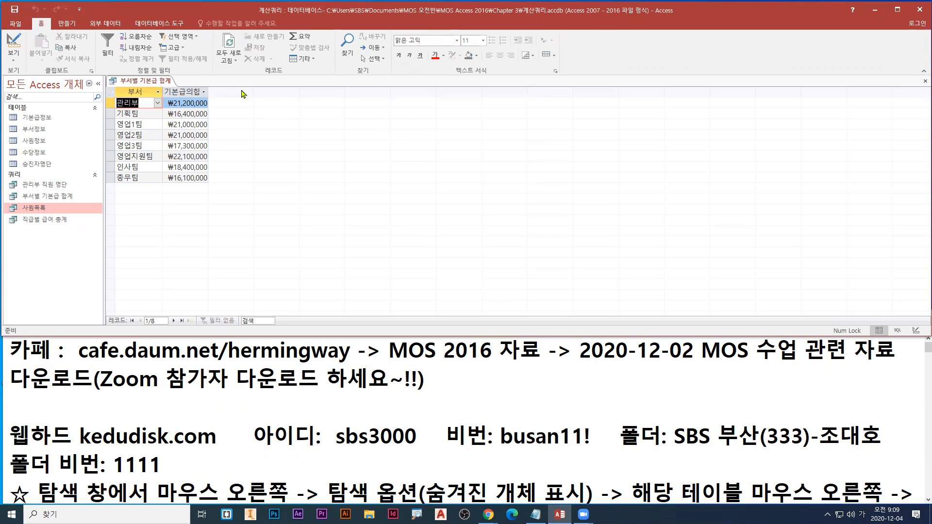
double_click(208, 91)
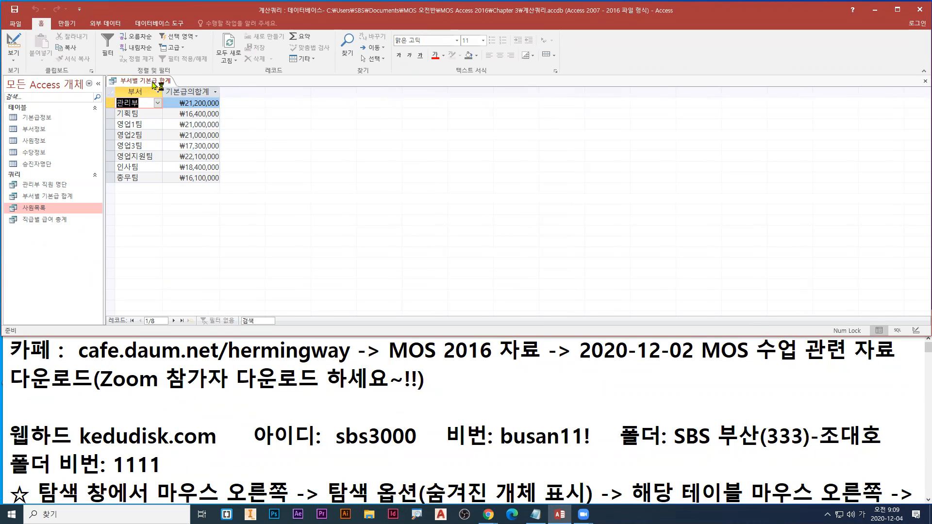
Close the 부서별 기본급 합계 query, saving its layout changes
right_click(151, 83)
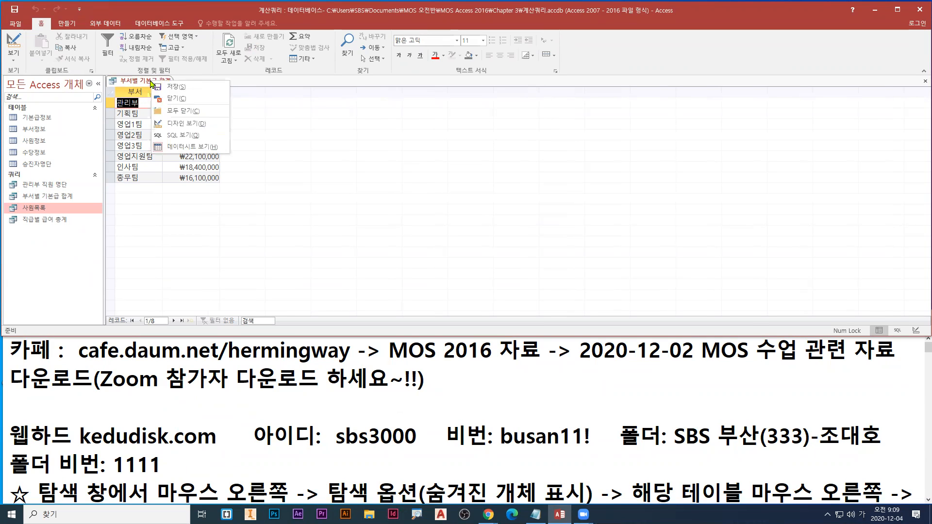
left_click(163, 99)
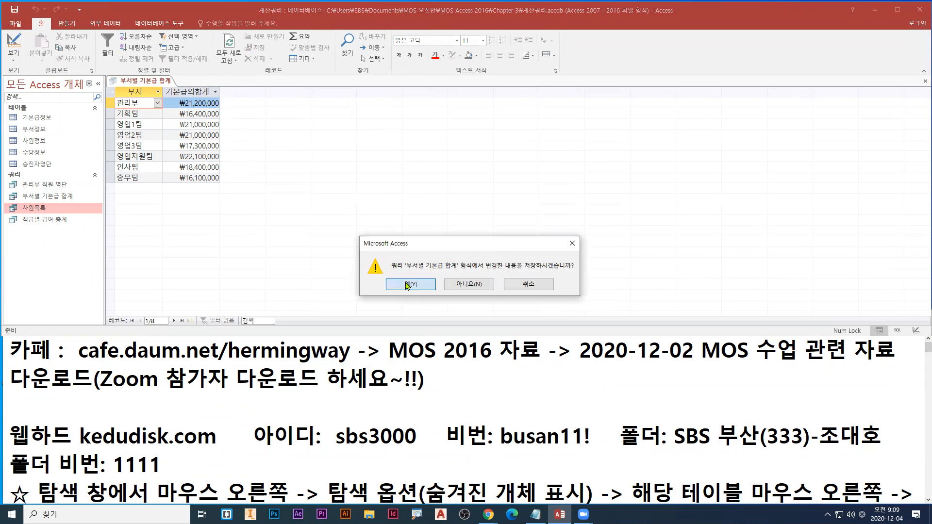
left_click(408, 284)
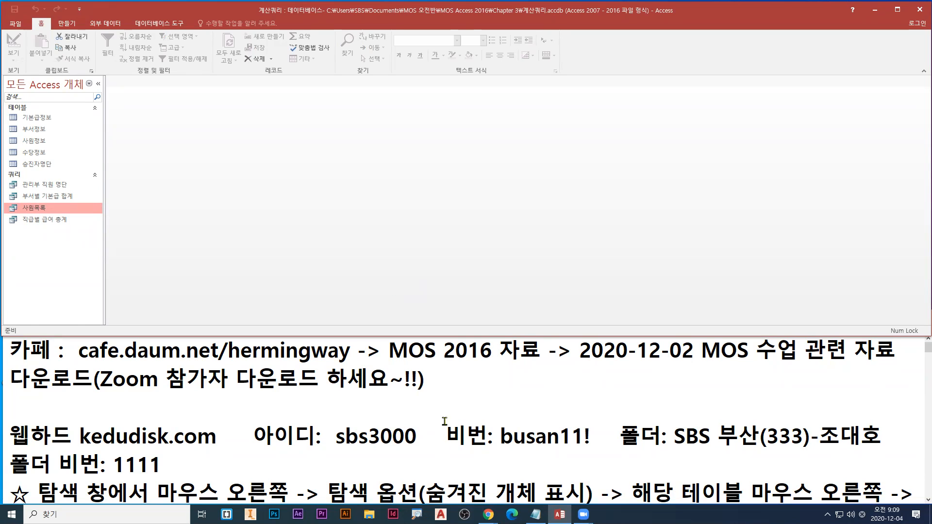
Read through the Notepad memo on calculated query fields, then return to Access
left_click(449, 390)
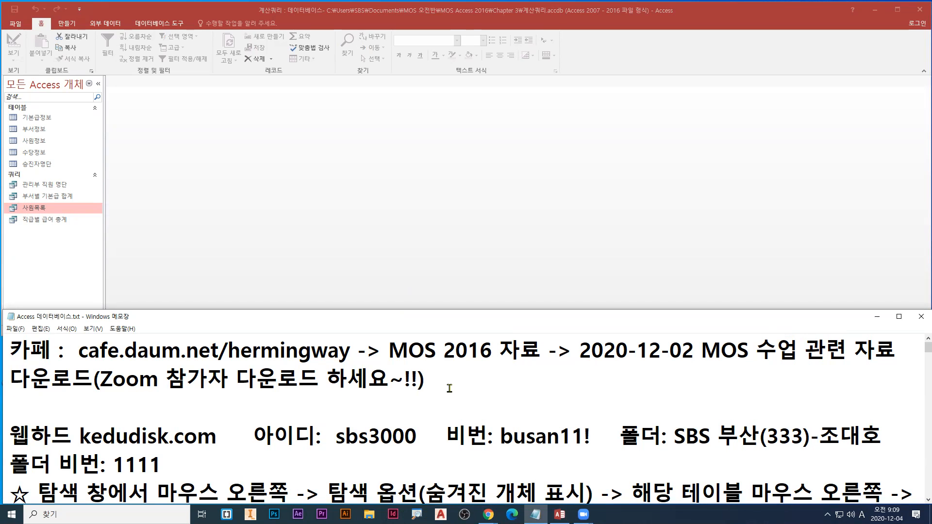
scroll(450, 389, "down", 2)
scroll(449, 388, "down", 8)
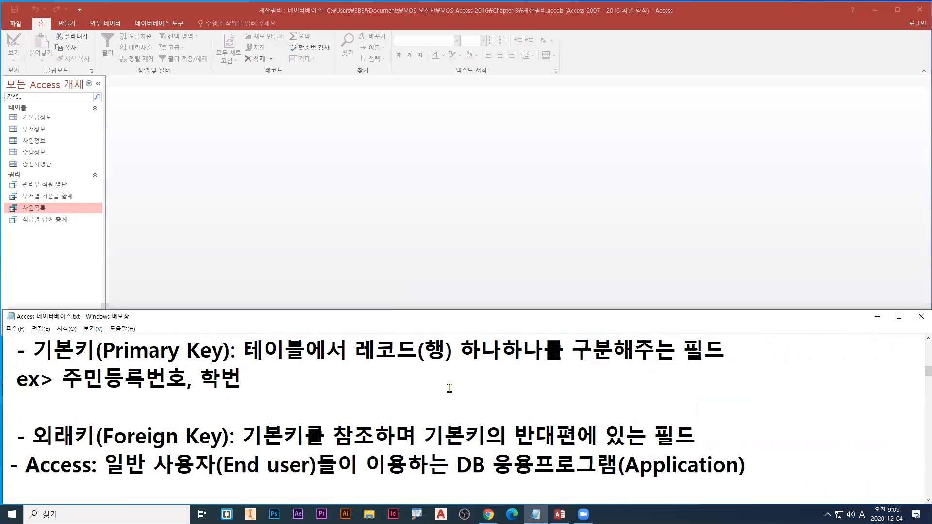
scroll(449, 388, "down", 1)
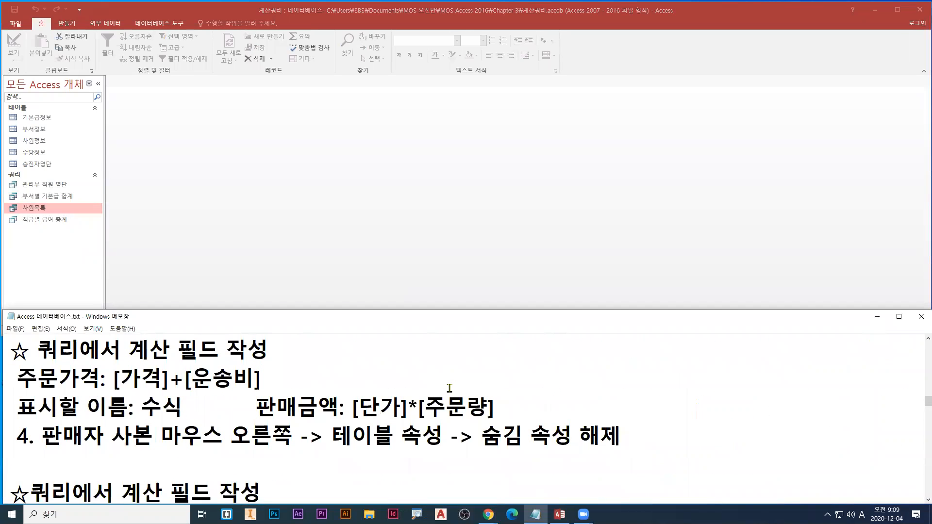
left_click(216, 182)
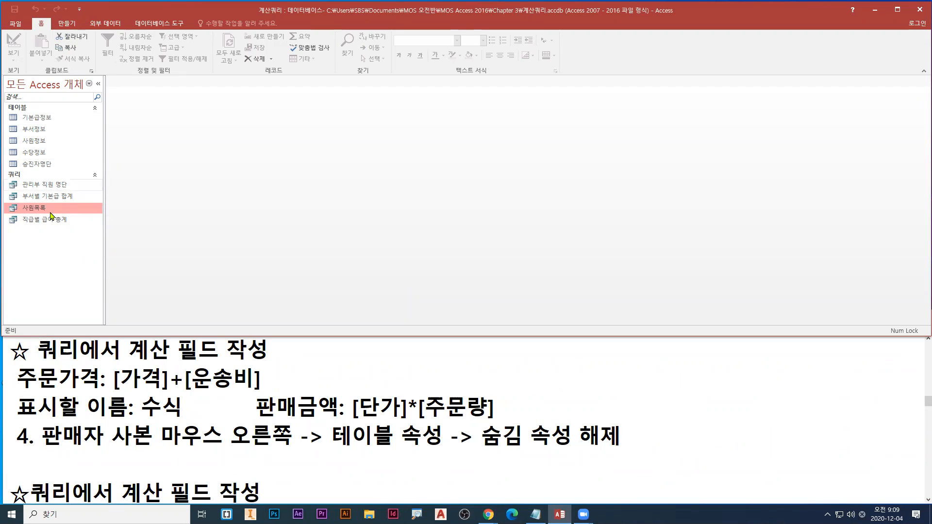
Open the 사원목록 query in design view and mark its empty seventh field column
right_click(36, 211)
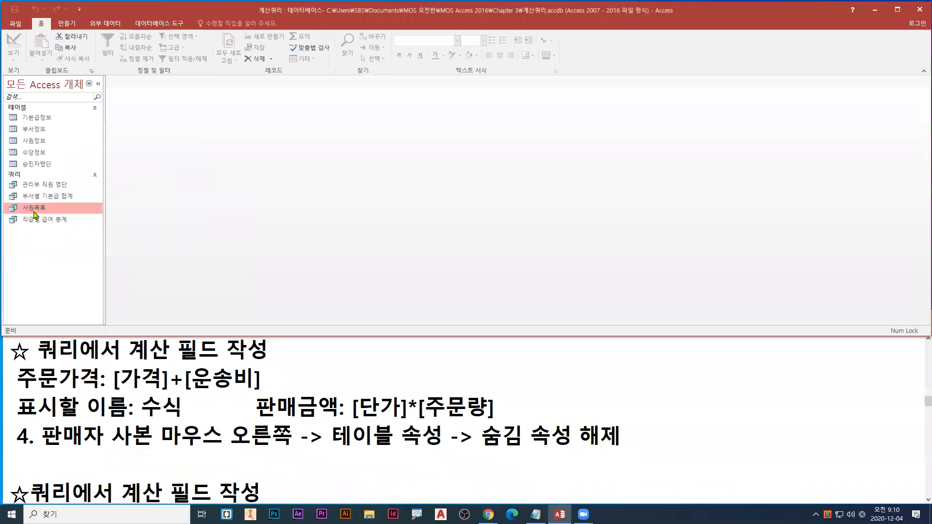
right_click(77, 210)
left_click(68, 229)
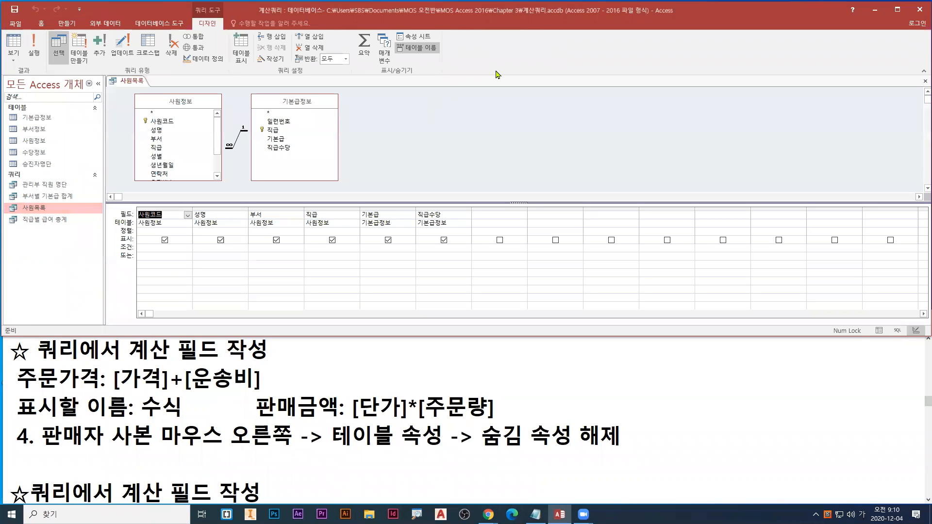
right_click(44, 208)
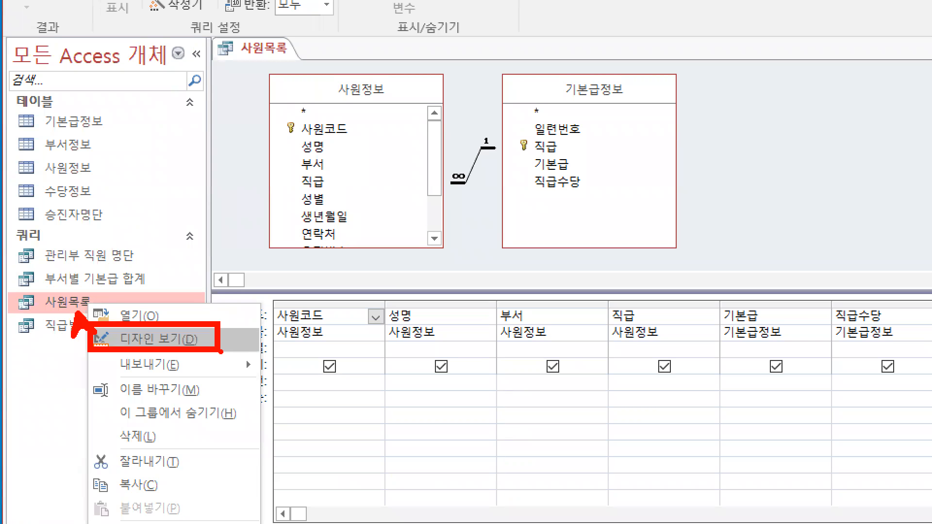
key("Escape")
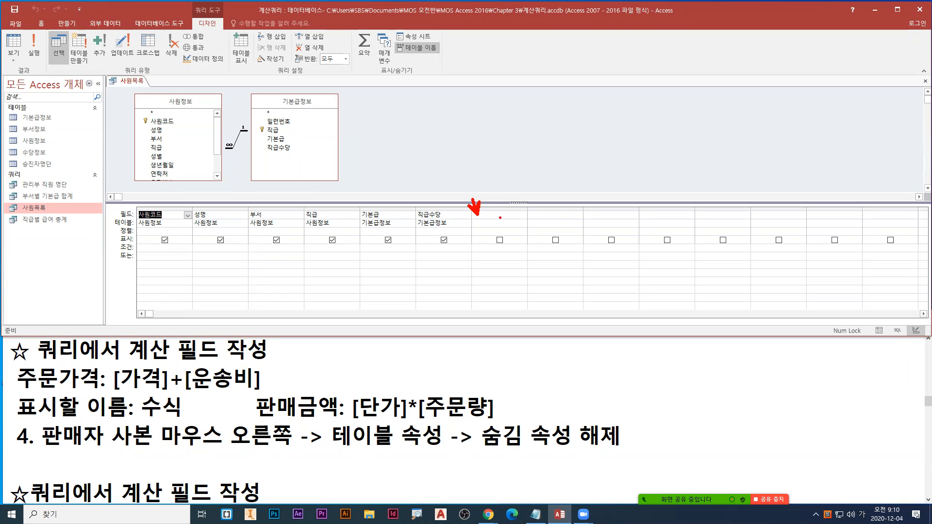
mouse_move(501, 219)
left_mouse_down()
mouse_move(490, 211)
mouse_move(503, 208)
left_mouse_up()
key("Escape")
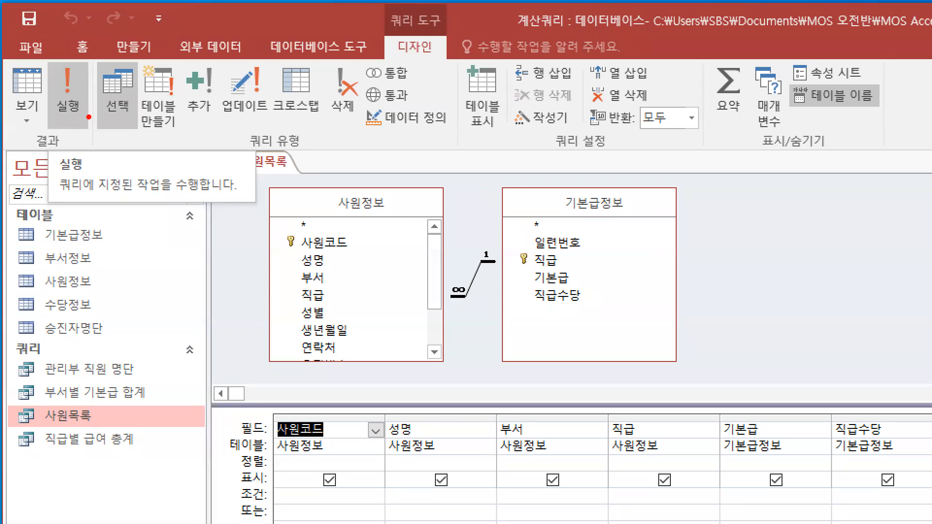
left_click_drag(86, 111, 91, 127)
mouse_move(60, 415)
left_mouse_down()
mouse_move(67, 430)
mouse_move(94, 434)
mouse_move(76, 445)
left_mouse_up()
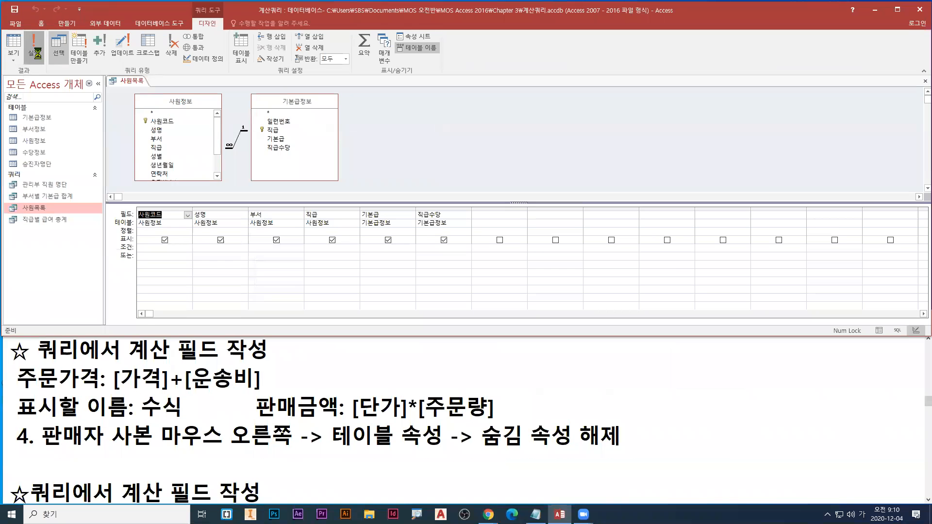
Run the query, highlight row one's ₩3,200,000 salary and ₩150,000 allowance, then return to design view
left_click(68, 93)
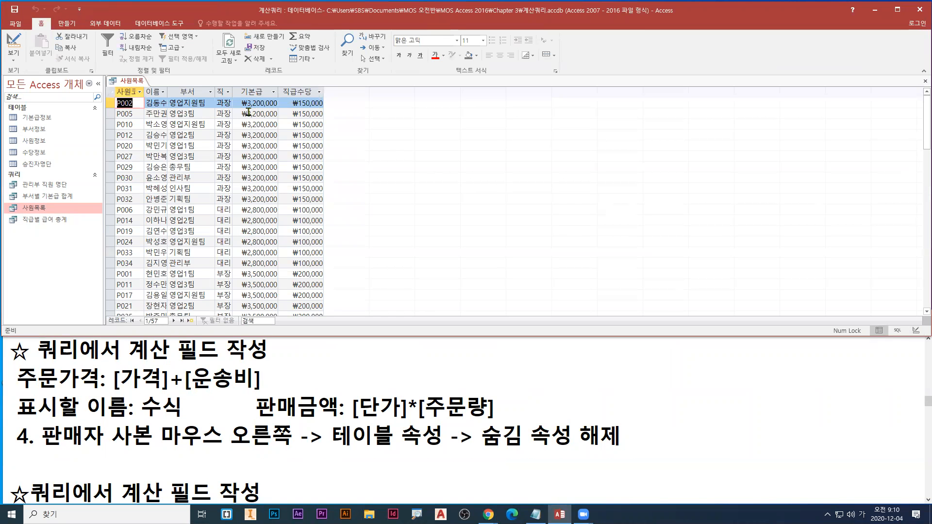
left_click_drag(244, 107, 276, 107)
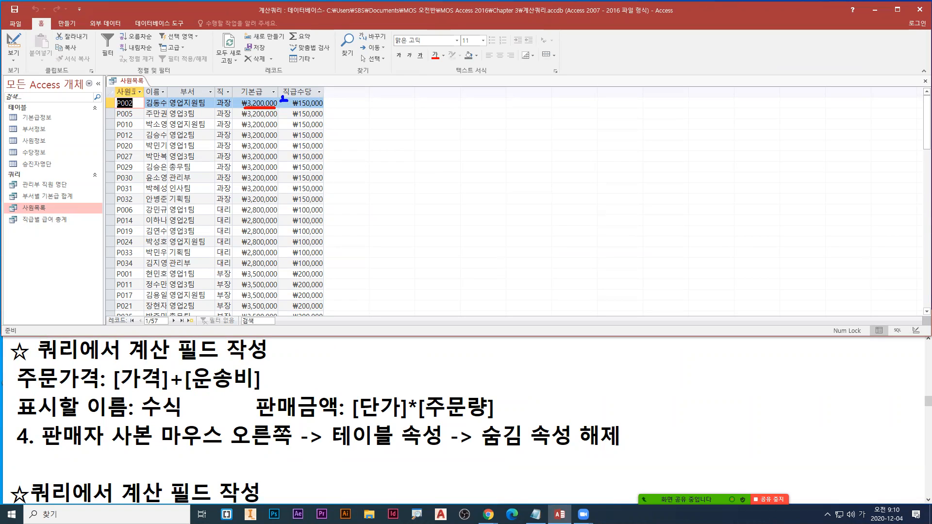
left_click_drag(293, 108, 323, 107)
mouse_move(356, 95)
left_mouse_down()
mouse_move(346, 86)
mouse_move(355, 90)
left_mouse_up()
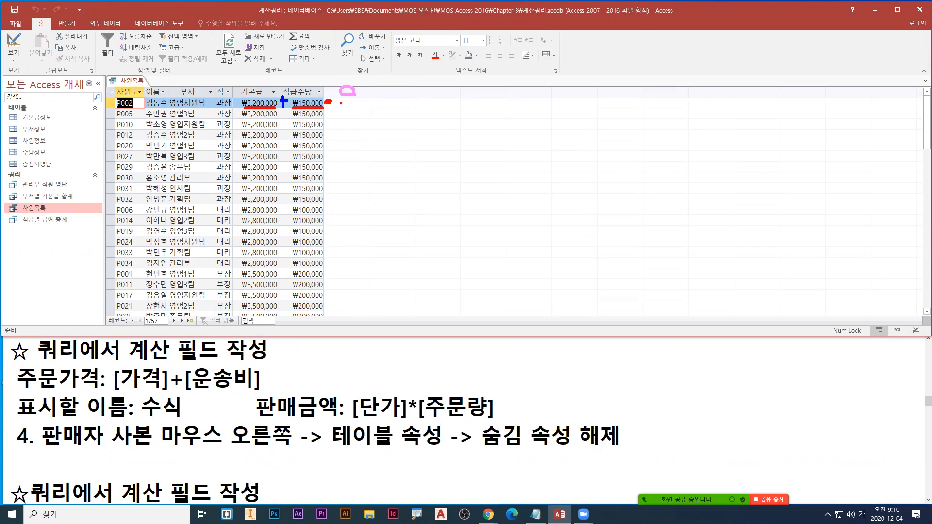
left_click_drag(342, 103, 347, 110)
key("e")
right_click(135, 82)
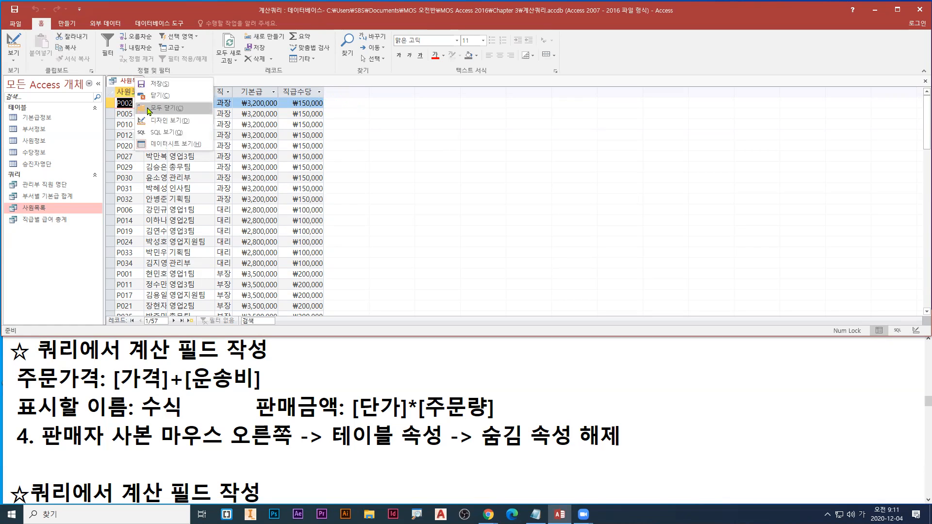
left_click(163, 121)
Cut the 표시할 이름: 수식 text out of the Notepad memo
left_click(493, 214)
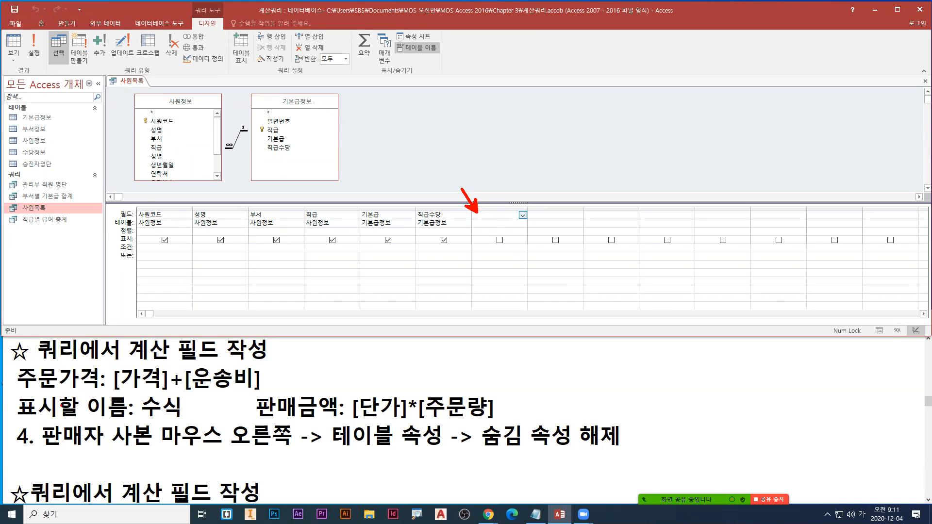
left_click_drag(10, 421, 188, 421)
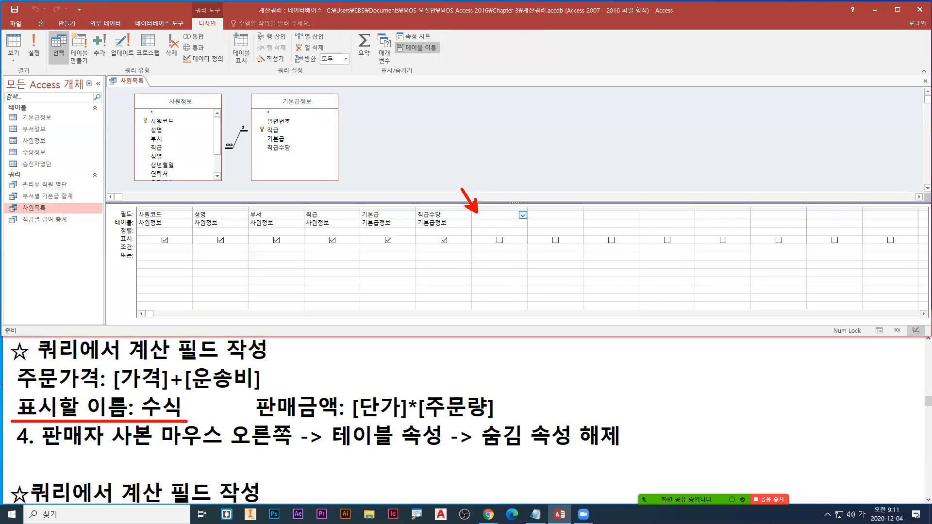
key("Escape")
left_click_drag(18, 407, 184, 408)
key("ctrl+c")
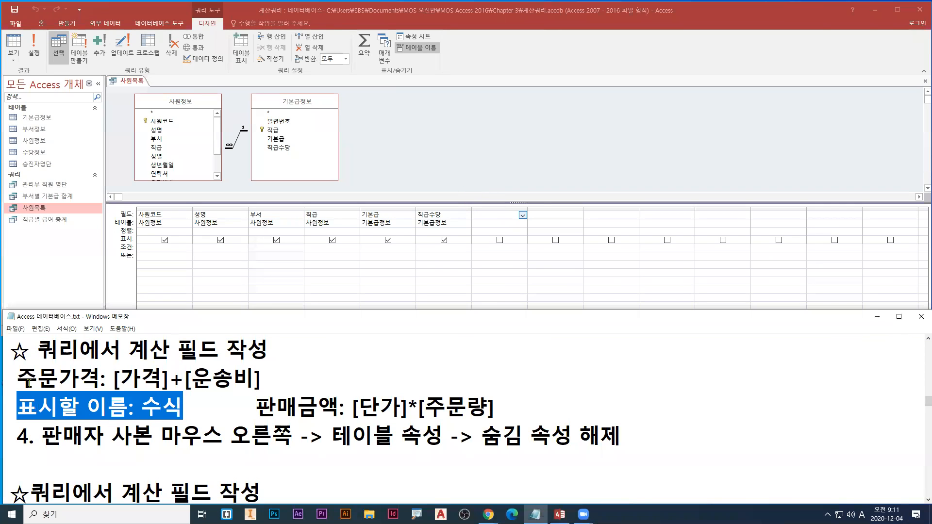
key("Delete")
Paste 표시할 이름: 수식 on its own line under the heading, join the 주문가격 and 판매금액 lines, and save
left_click(304, 344)
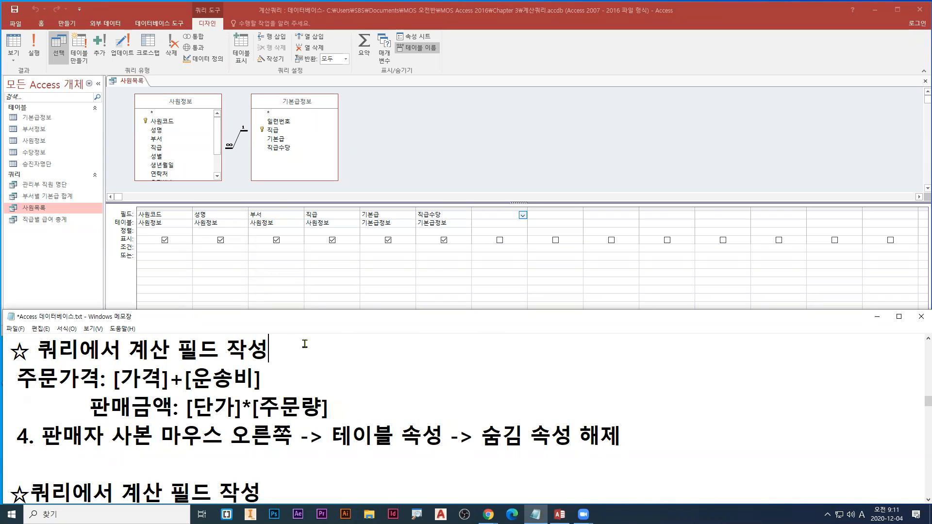
key("Return")
key("ctrl+v")
key("Home")
key("Down")
key("End")
key("Delete")
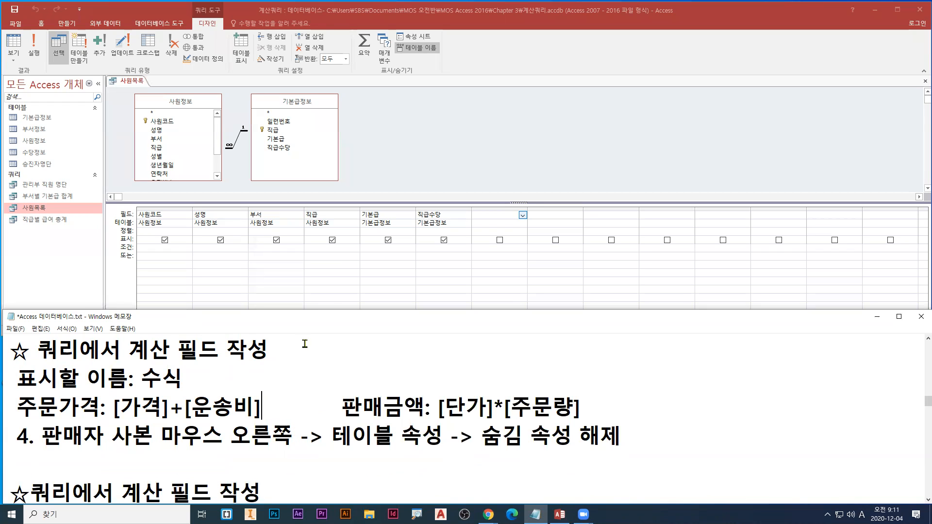
key("ctrl+s")
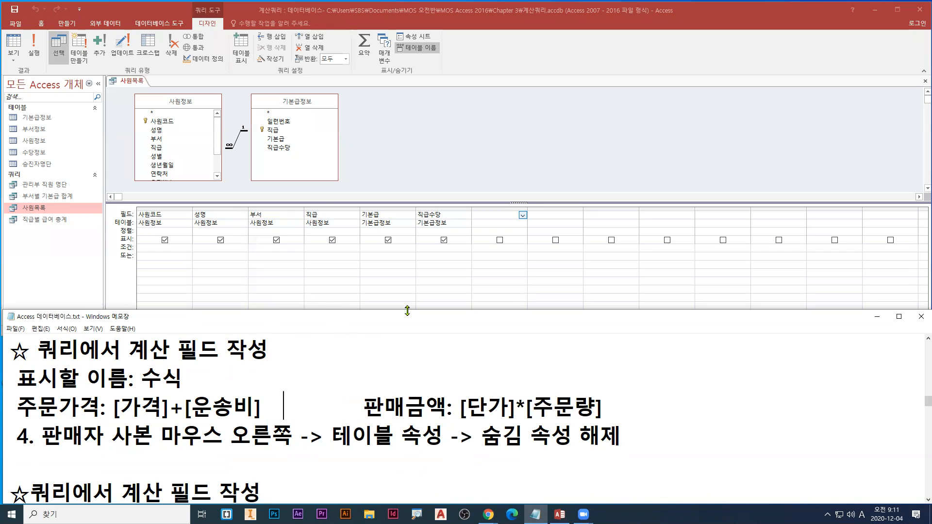
left_click(483, 217)
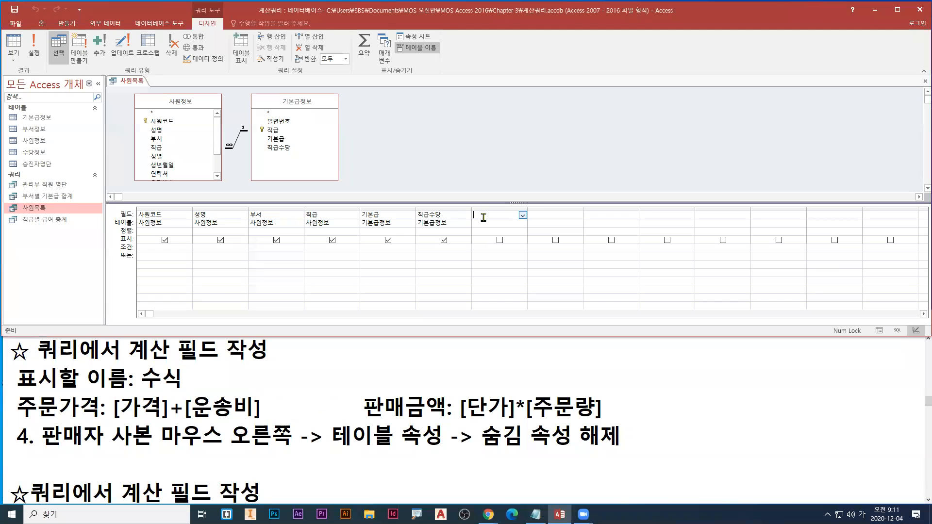
Widen the empty seventh column of the query design grid
key("ctrl+2")
left_click_drag(477, 216, 469, 236)
mouse_move(527, 206)
left_mouse_down()
mouse_move(528, 217)
mouse_move(527, 208)
mouse_move(565, 211)
left_mouse_up()
left_click_drag(565, 211, 557, 219)
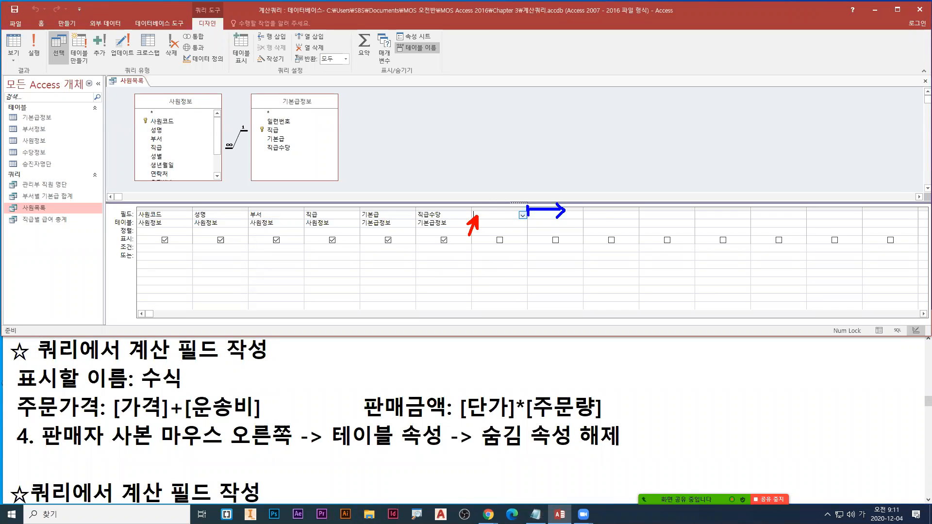
left_click_drag(527, 207, 574, 209)
key("ctrl+1")
left_click(476, 215)
left_click_drag(476, 216, 457, 246)
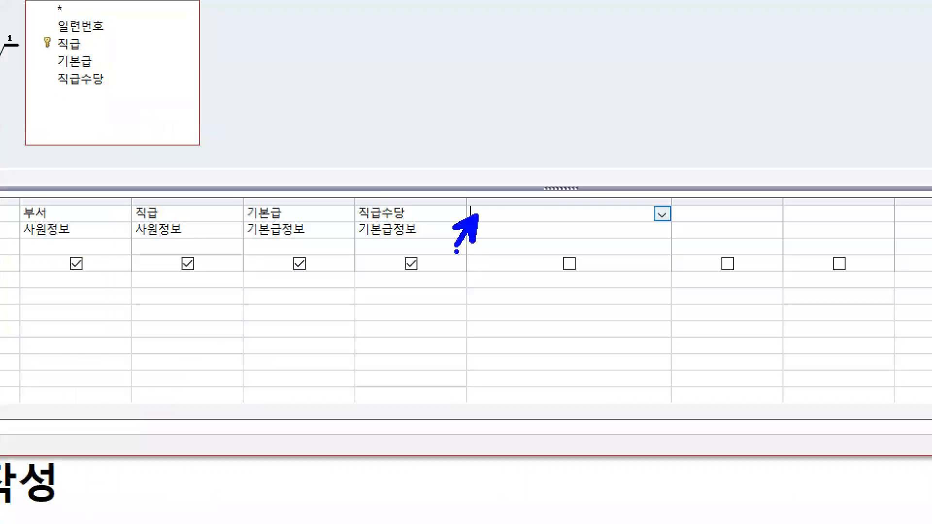
left_click_drag(486, 214, 525, 214)
left_click(544, 219)
key("Escape")
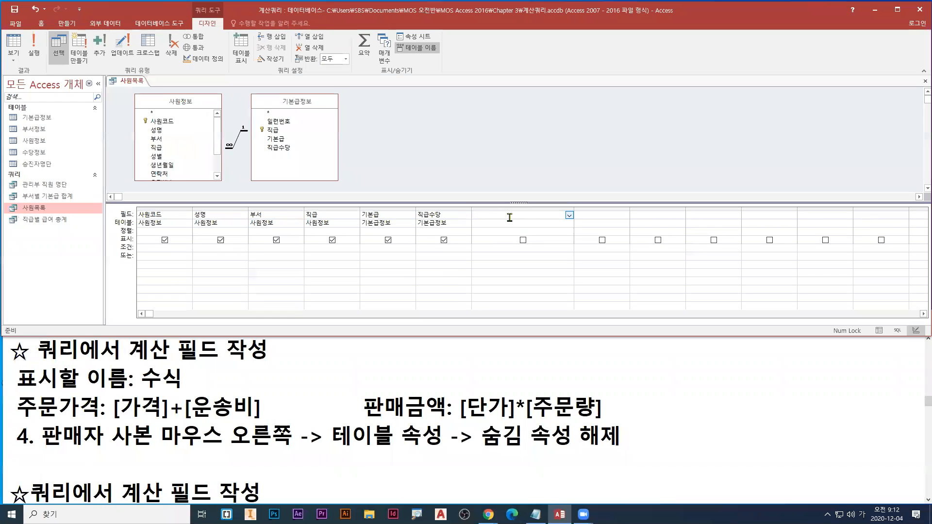
Enter the field name 급여합계 in the seventh column's Field cell
type("ㄱ급여합ㄱㅖ")
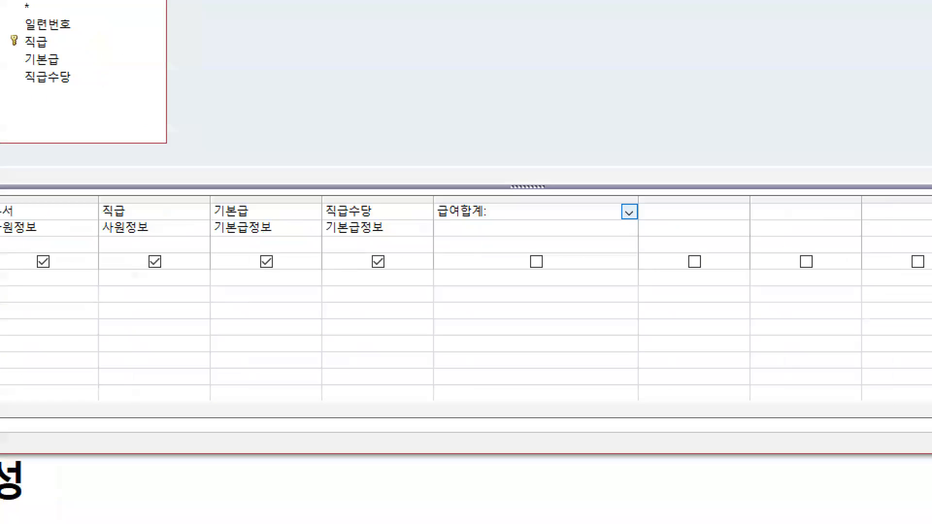
left_click_drag(496, 222, 584, 222)
key("r")
left_click_drag(436, 225, 481, 225)
left_click(487, 214)
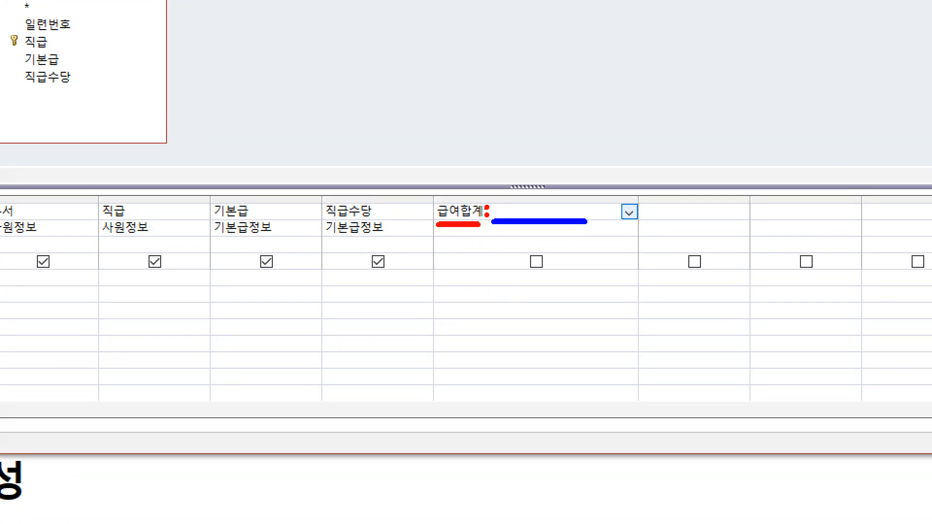
key("b")
mouse_move(495, 224)
left_mouse_down()
mouse_move(556, 224)
mouse_move(495, 223)
left_mouse_up()
mouse_move(512, 201)
left_mouse_down()
mouse_move(555, 206)
mouse_move(547, 216)
mouse_move(583, 207)
left_mouse_up()
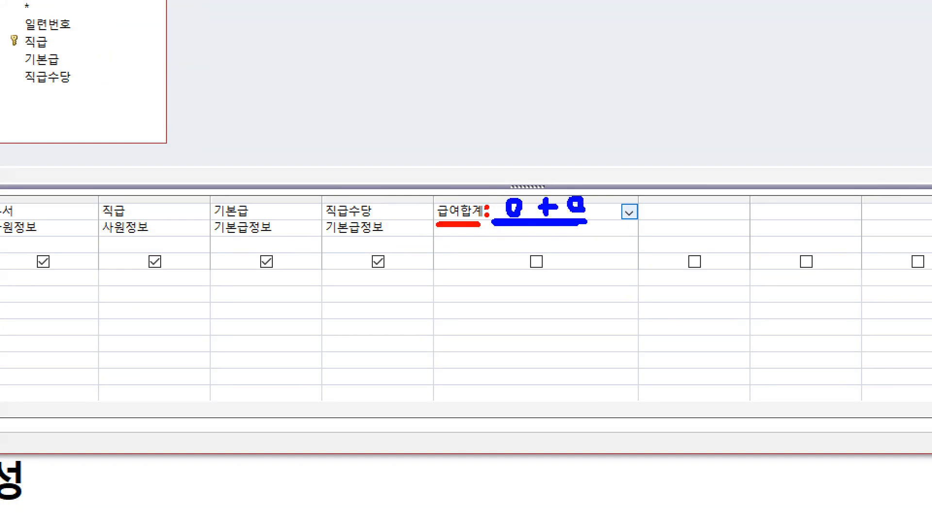
key("Escape")
Complete the expression as 급여합계:기본급+직급수당 and commit it
type("ㄱ")
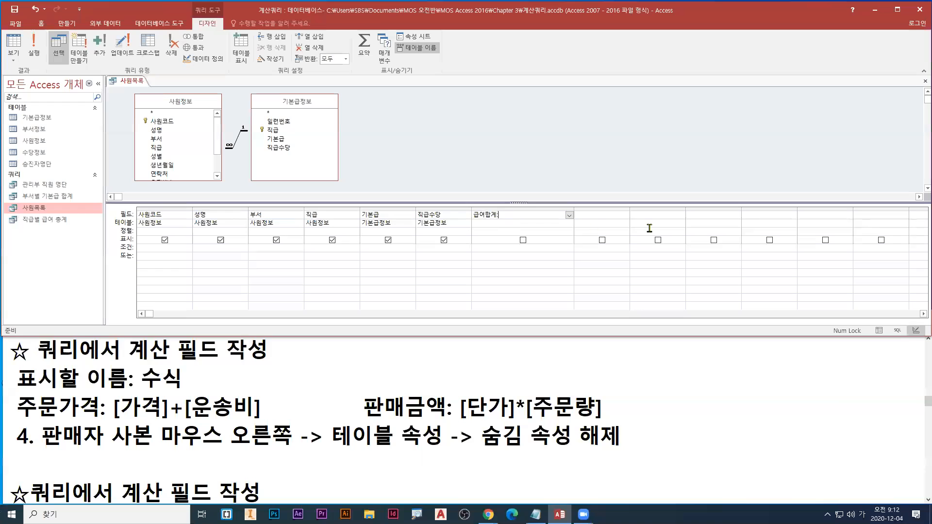
type("기본급+직급수다")
key("ctrl+1")
left_click(548, 216)
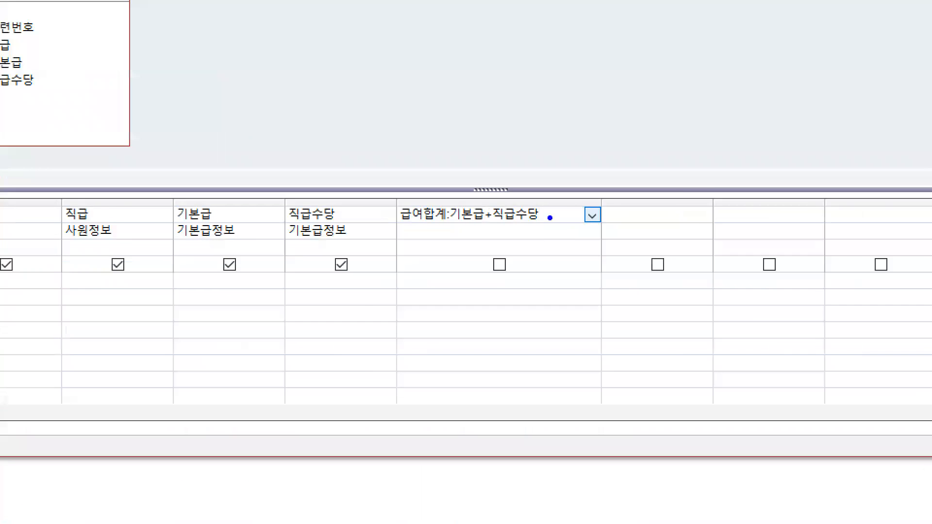
key("r")
mouse_move(562, 206)
left_mouse_down()
mouse_move(551, 226)
mouse_move(572, 241)
left_mouse_up()
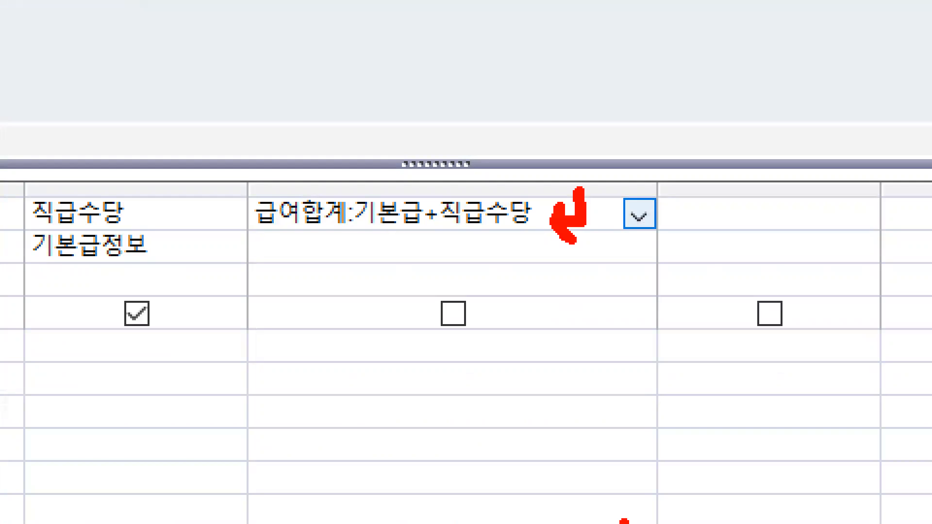
key("Escape")
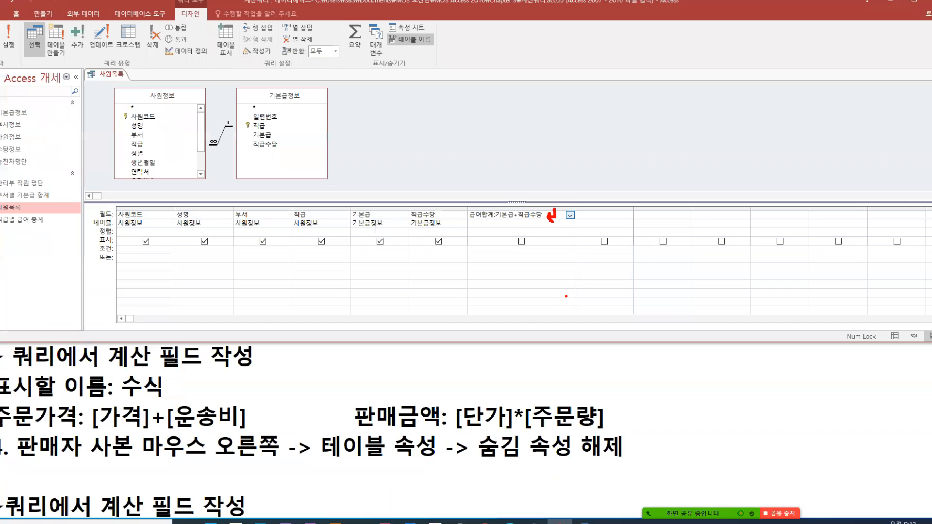
key("Return")
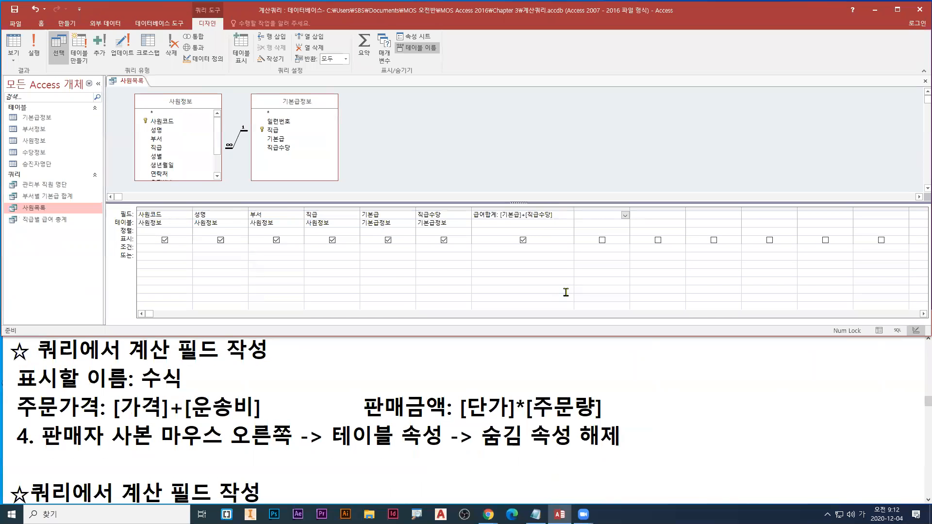
After 표시할 이름: 수식, type a ☆ note reading '수식에 사용되는 필드명 앞뒤에 대괄호'
left_click(226, 375)
key("Tab")
key("Tab")
type("a")
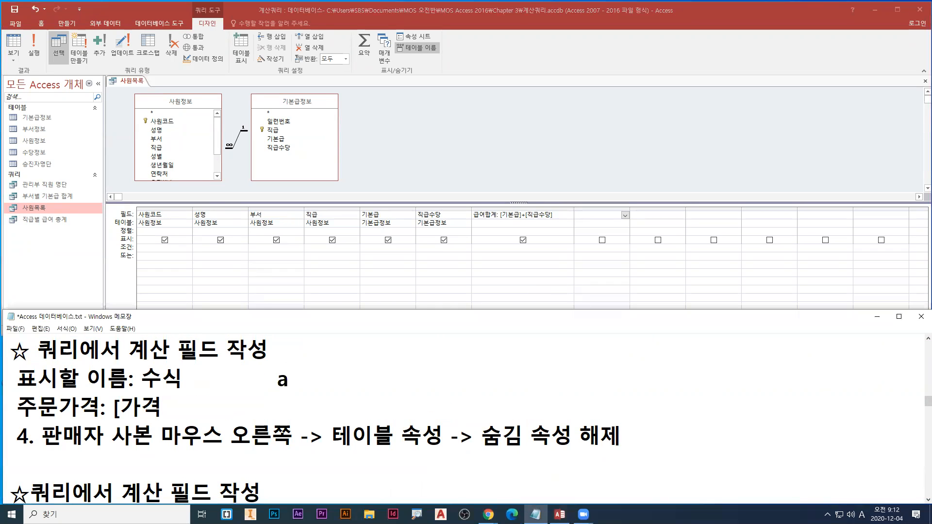
key("BackSpace")
key("Hangul")
type("ㅁ")
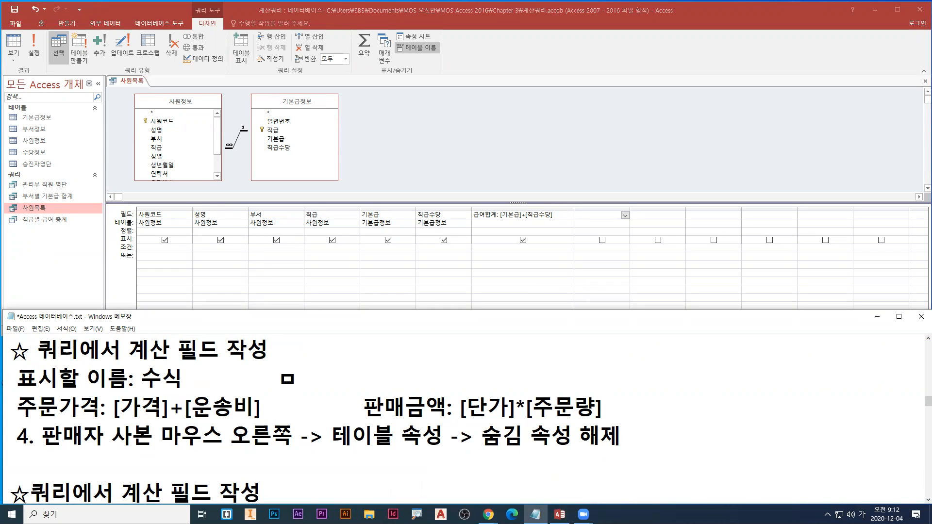
key("Hangul_Hanja")
type("7수식에 사용")
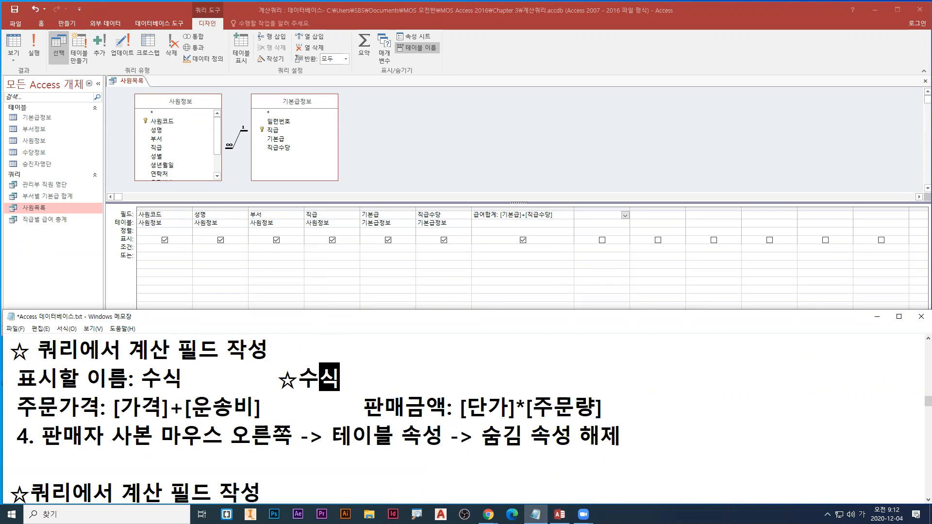
type("되는 필드")
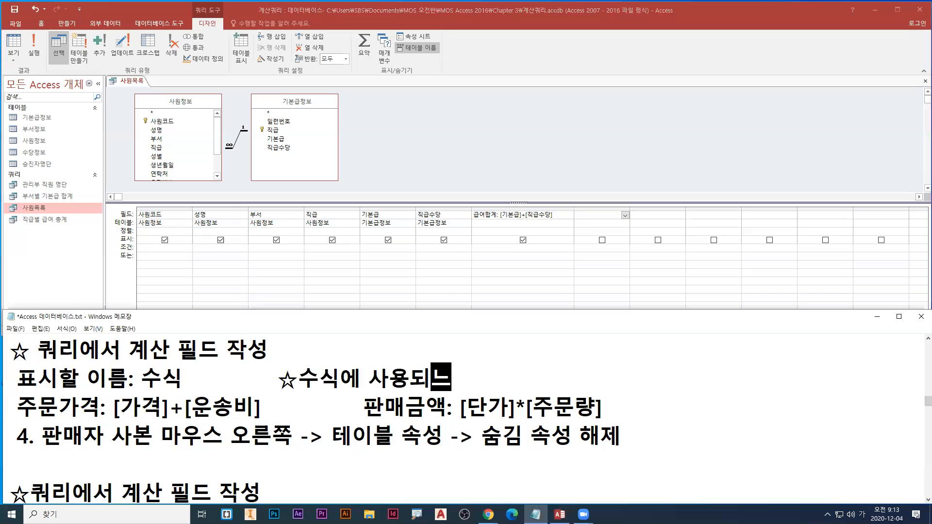
type("명 앞")
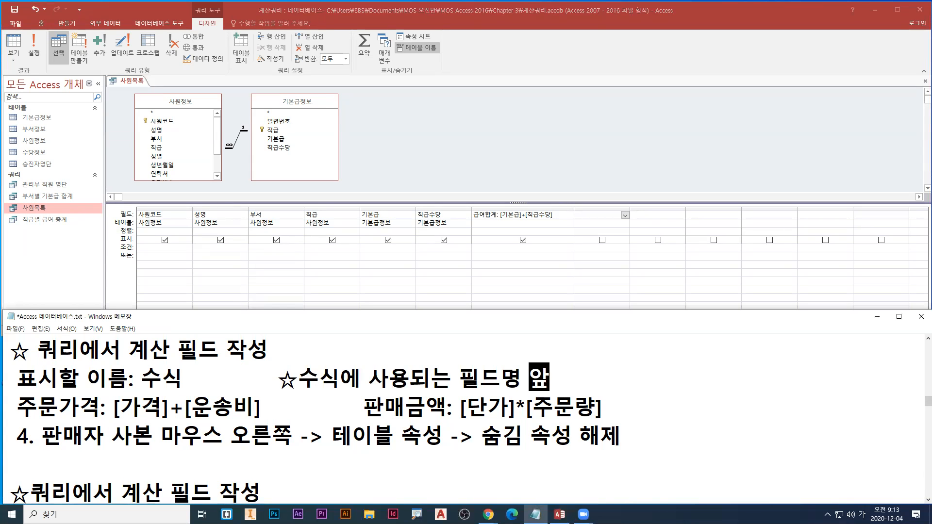
type("뒤에 [")
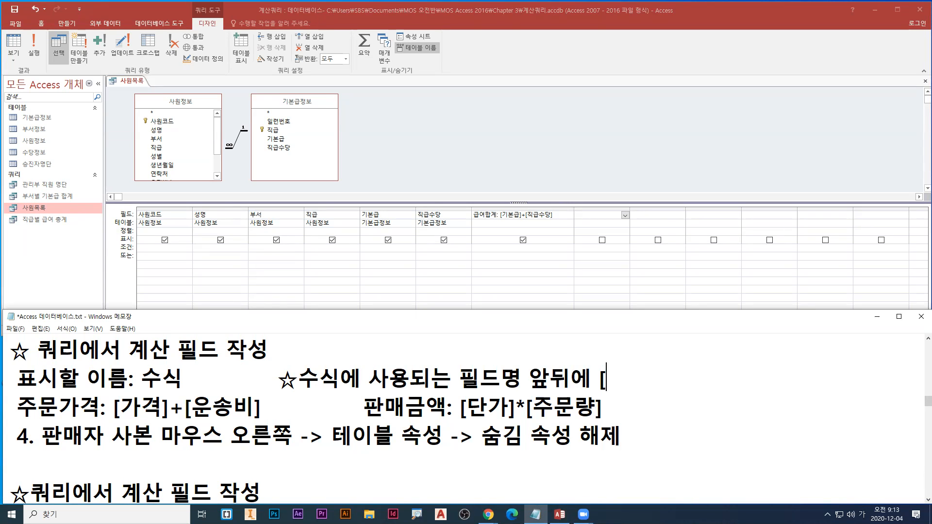
type("]대괄호")
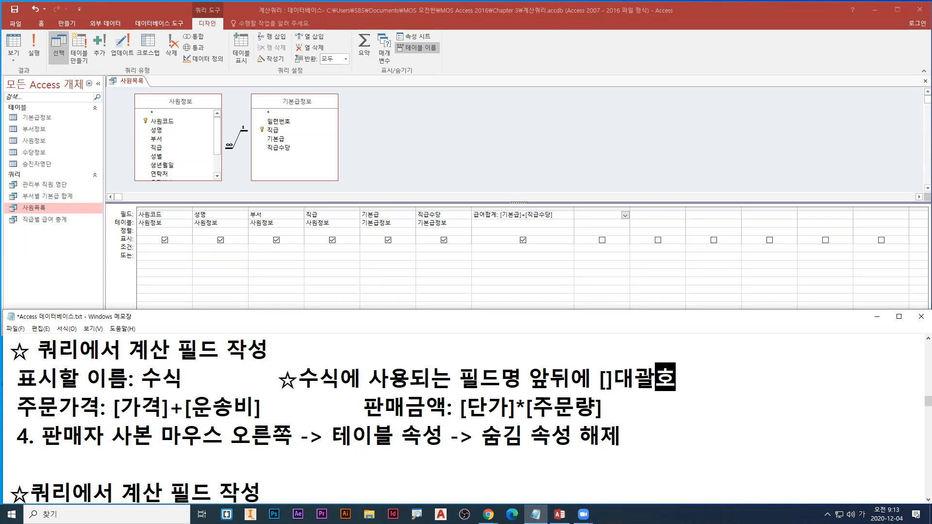
Move the brackets so the note ends with [필드명]
key("Left")
key("Left")
key("Left")
key("Left")
key("Left")
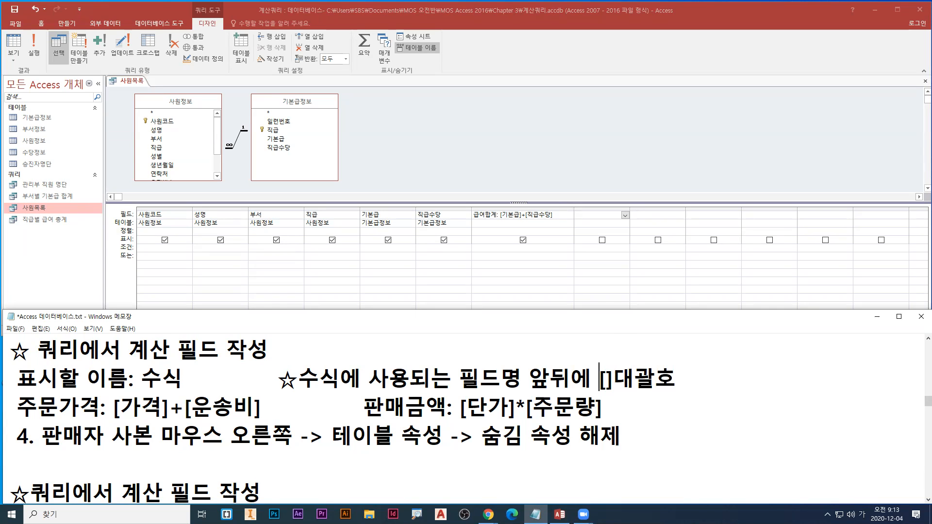
key("Delete")
key("Delete")
key("End")
type("[]")
key("Left")
type("필드명")
key("Left")
key("Left")
key("Left")
key("Left")
key("End")
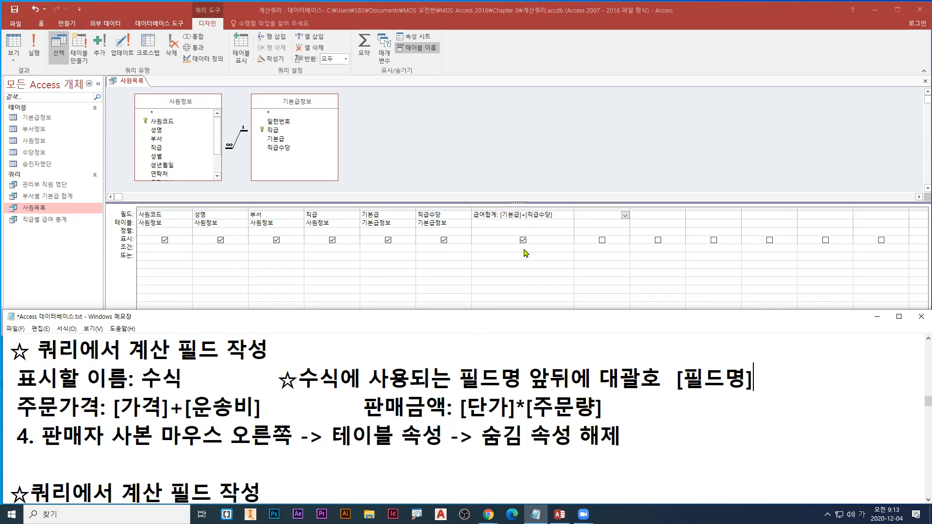
Point out Access's bracketed 급여합계: [기본급]+[직급수당] expression in the query grid
left_click(298, 380)
key("ctrl+2")
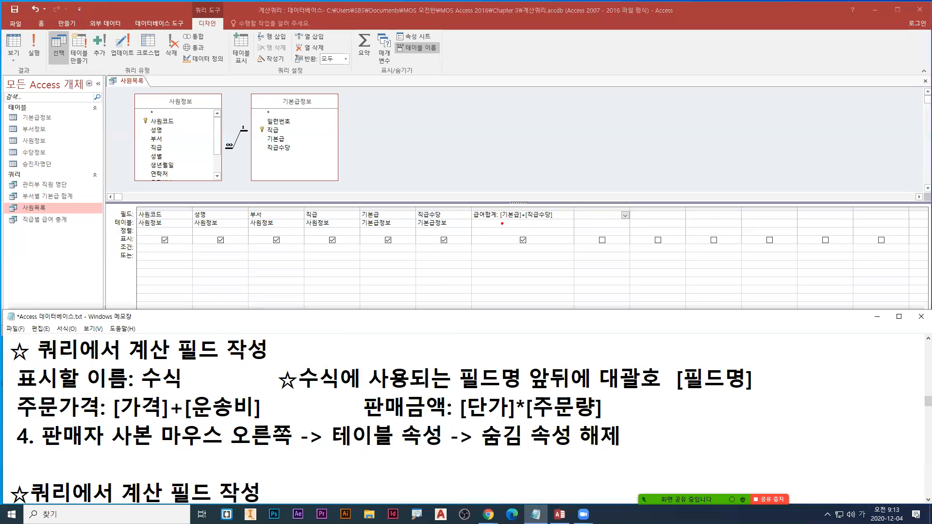
left_click_drag(529, 221, 552, 222)
key("Escape")
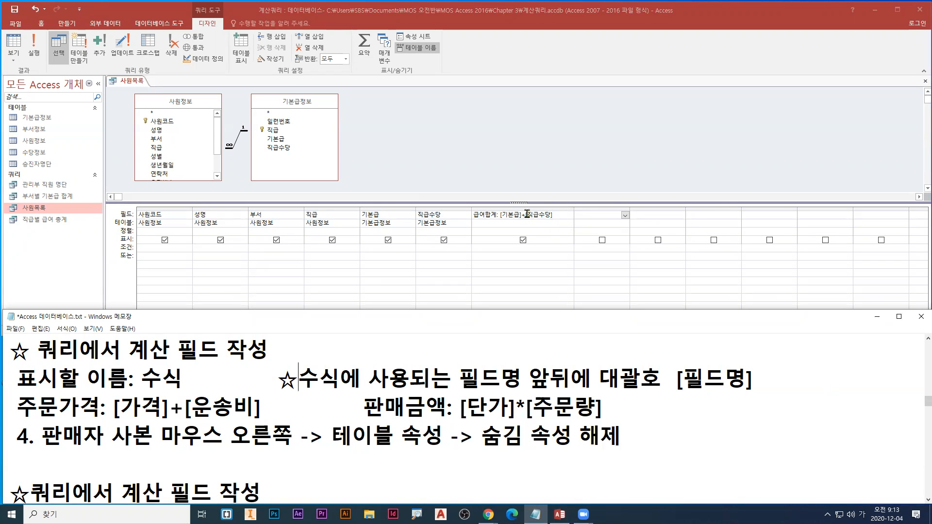
left_click(527, 215)
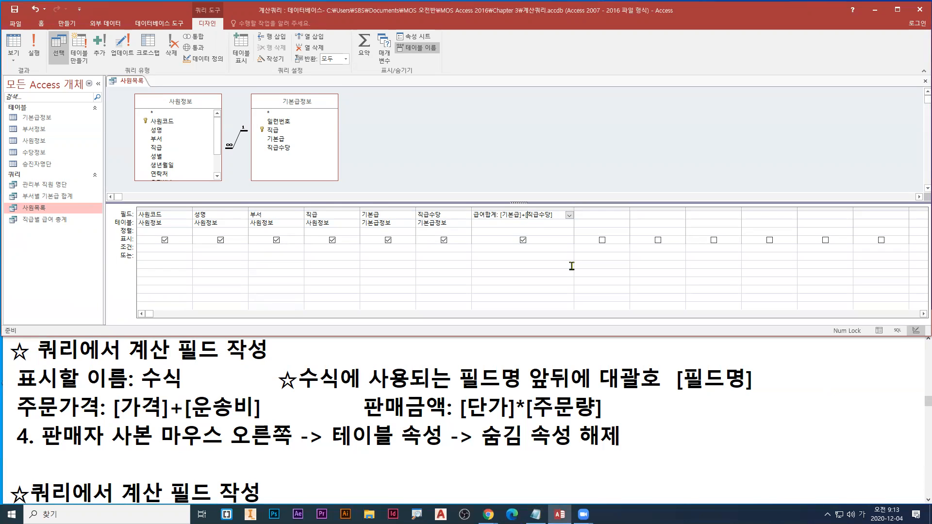
key("BackSpace")
key("Left")
key("Left")
key("ctrl+1")
left_click(536, 205)
left_click_drag(535, 207, 548, 206)
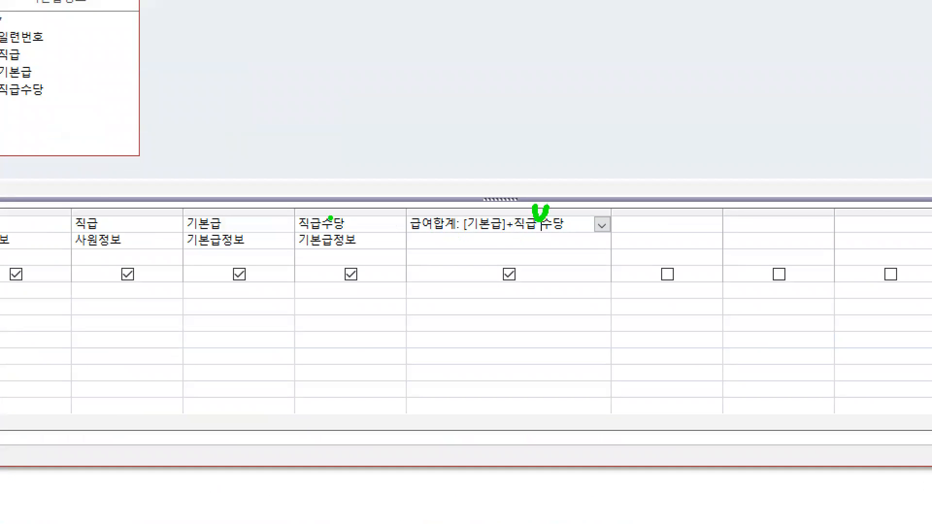
mouse_move(314, 208)
left_mouse_down()
mouse_move(321, 218)
mouse_move(331, 209)
left_mouse_up()
key("Escape")
left_click(560, 219)
key("Return")
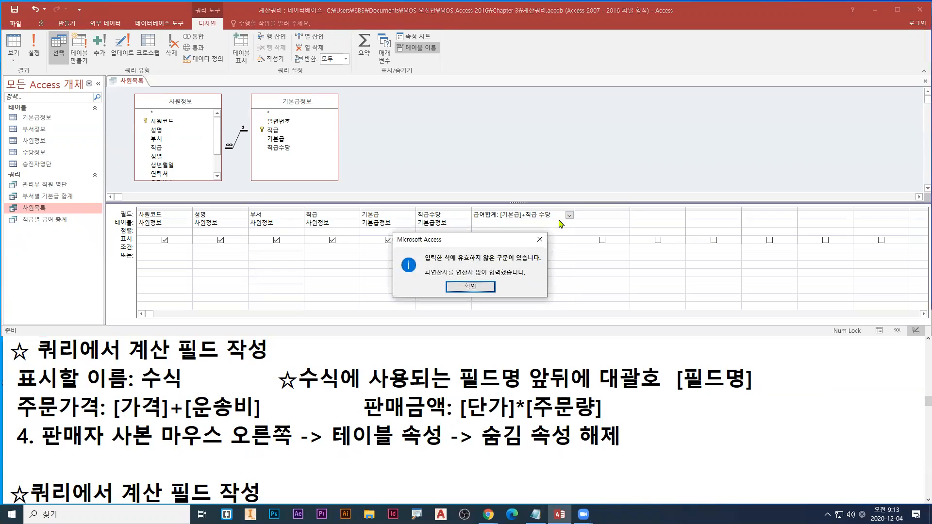
key("ctrl+1")
left_click(554, 220)
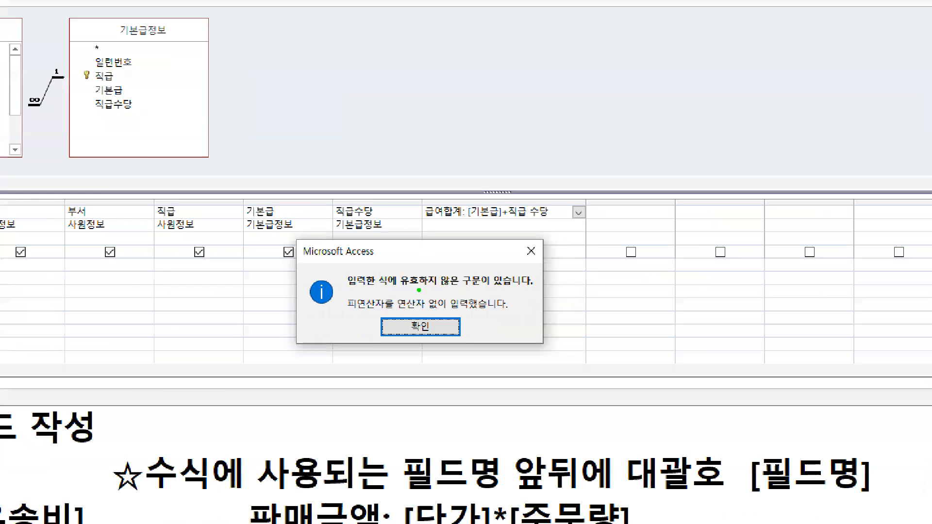
key("Escape")
key("Return")
left_click(526, 216)
type("[")
key("End")
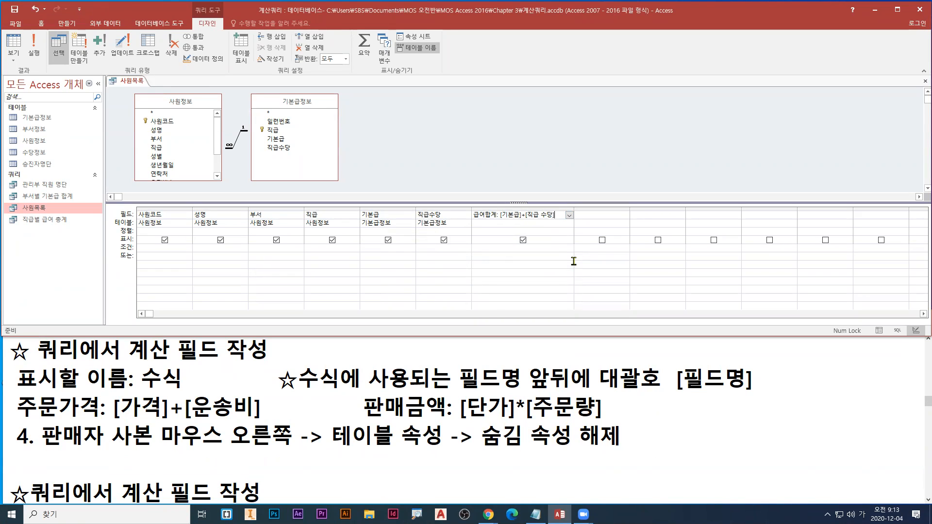
key("Return")
left_click(542, 215)
key("BackSpace")
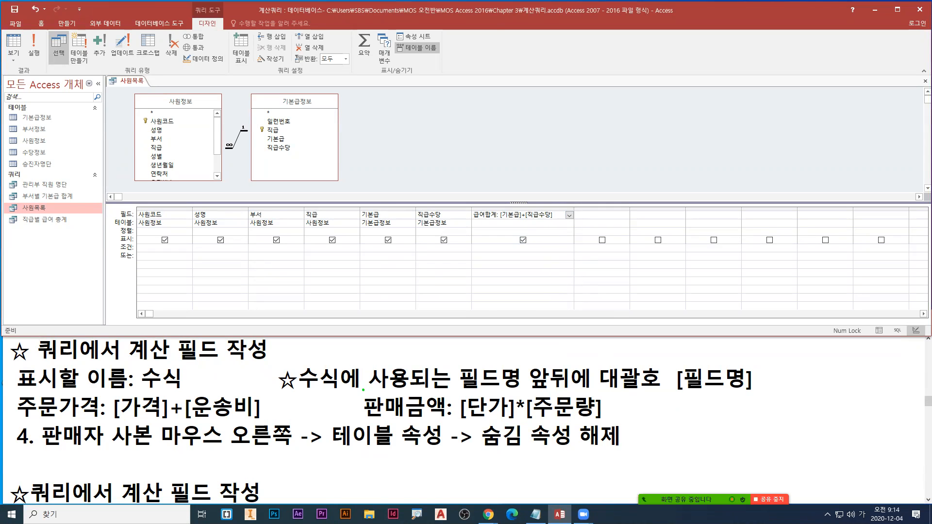
Copy the 급여합계: [기본급]+[직급수당] expression onto the first line of the notes
left_click_drag(303, 394, 744, 394)
left_click_drag(677, 359, 753, 357)
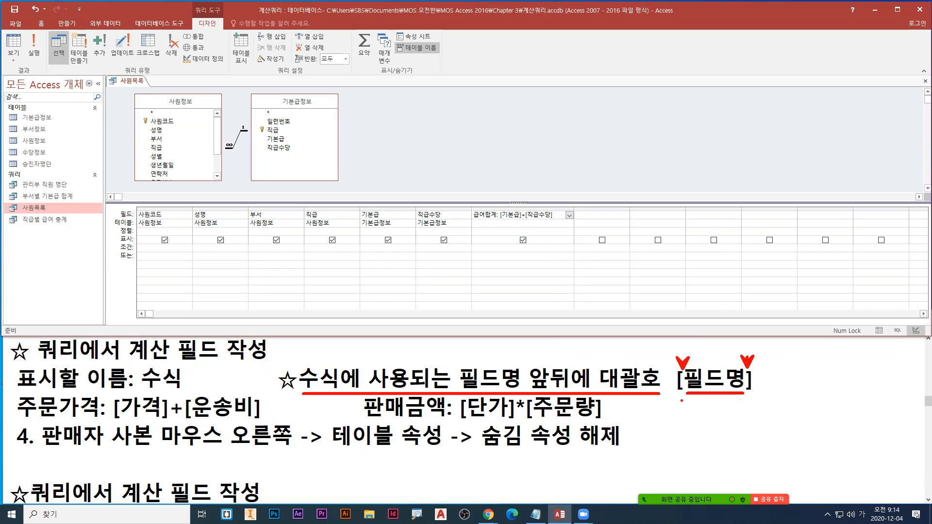
key("Escape")
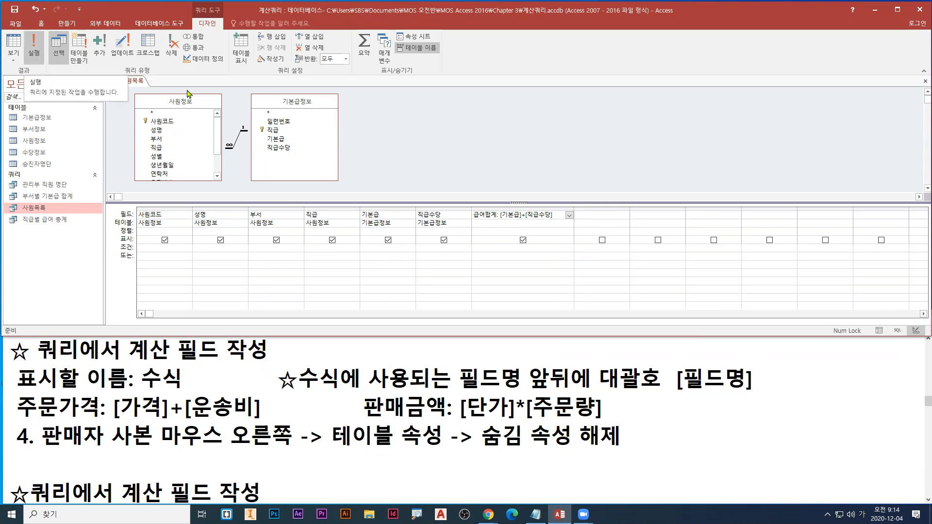
left_click_drag(557, 214, 399, 210)
key("ctrl+c")
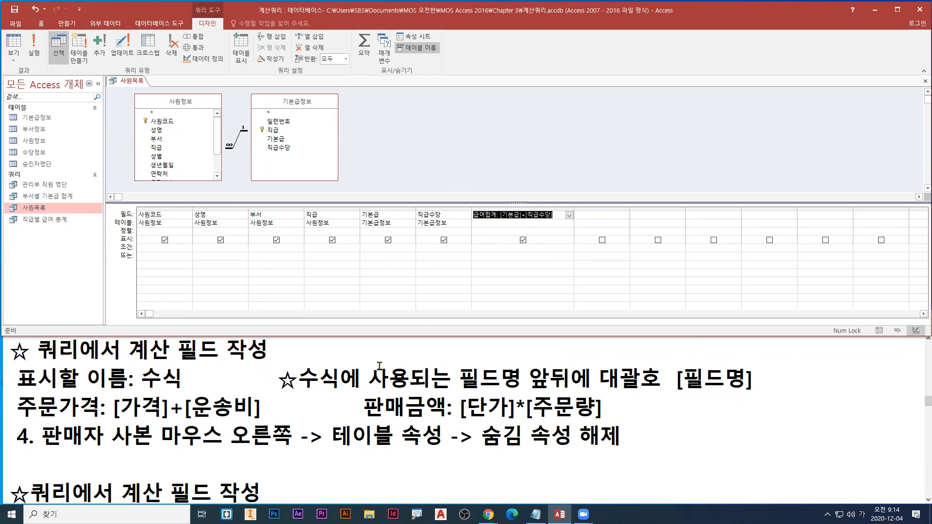
left_click(344, 356)
key("ctrl+v")
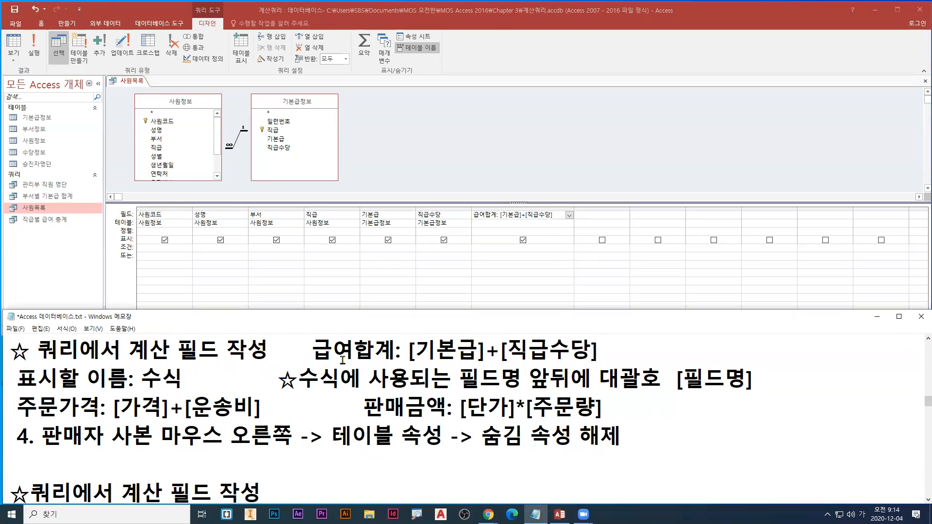
Run the 사원목록 query to show 급여합계 totals such as ₩3,350,000
key("ctrl+2")
left_click_drag(314, 364, 601, 363)
key("Escape")
left_click(30, 56)
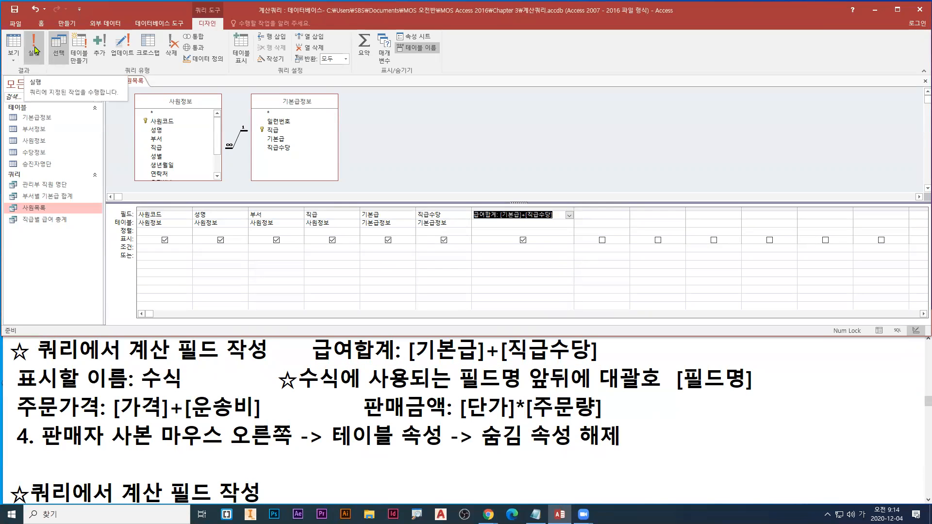
left_click(34, 50)
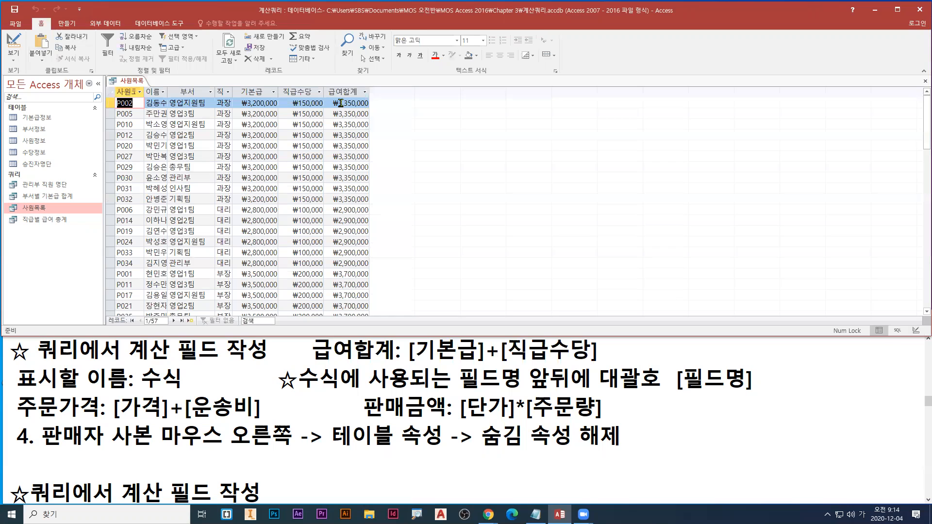
Switch 사원목록 back to design view and change 직급수당 to 직급수단 in the expression
right_click(137, 81)
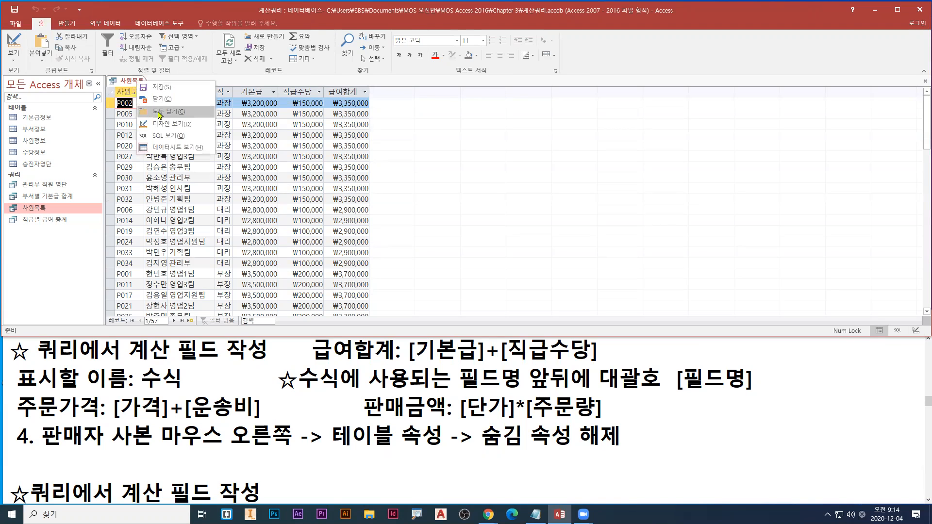
left_click(168, 124)
left_click(551, 216)
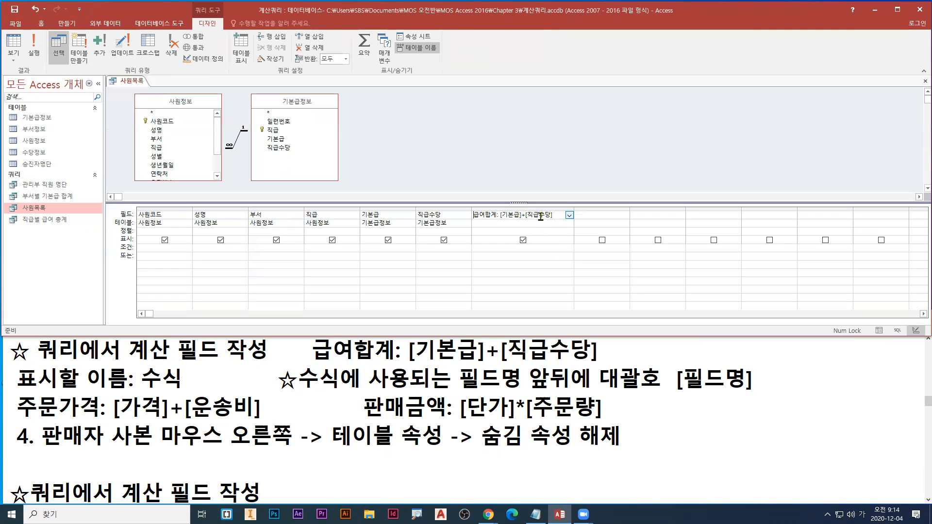
key("Delete")
type("ㄷㄴg")
left_click_drag(507, 222, 547, 223)
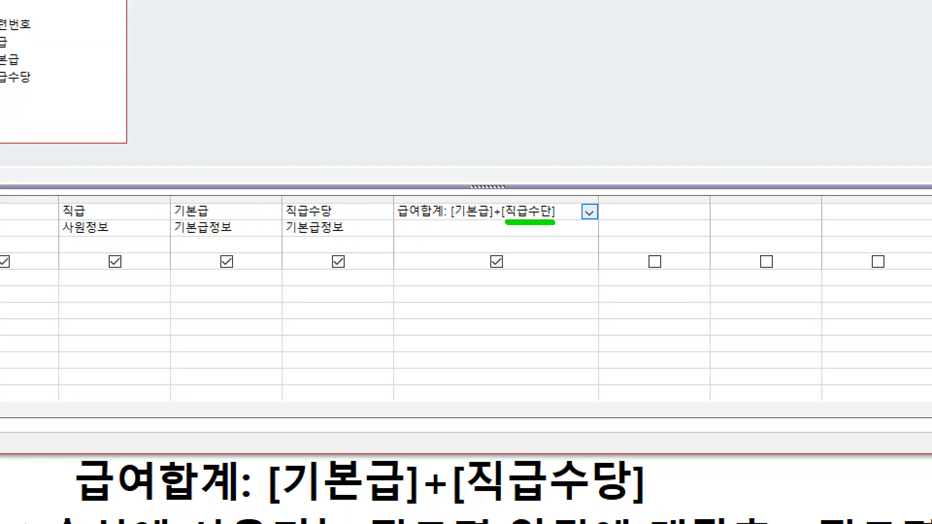
key("Escape")
key("ctrl+2")
left_click_drag(432, 220, 437, 220)
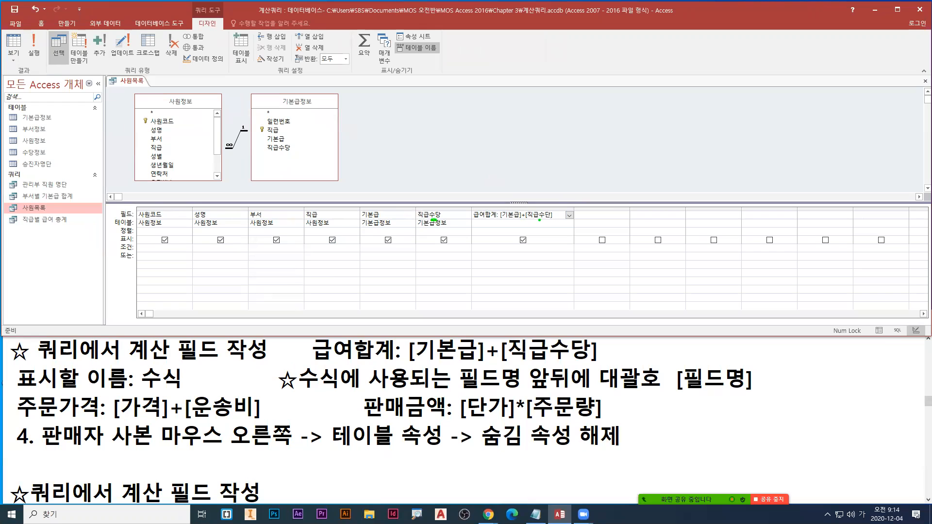
Run the query, dismiss the 직급수단 parameter prompt, correct it to 직급수당, and rerun
left_click(33, 62)
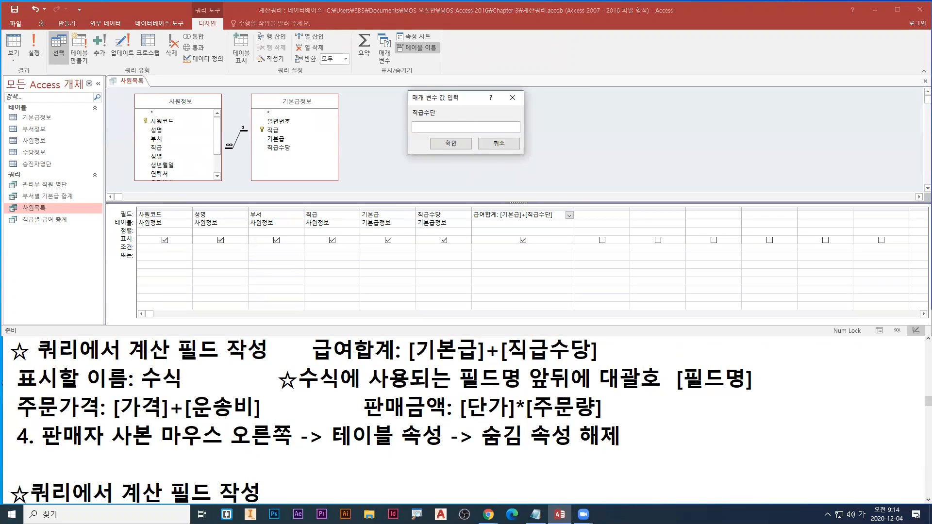
key("ctrl+1")
left_click_drag(362, 132, 431, 131)
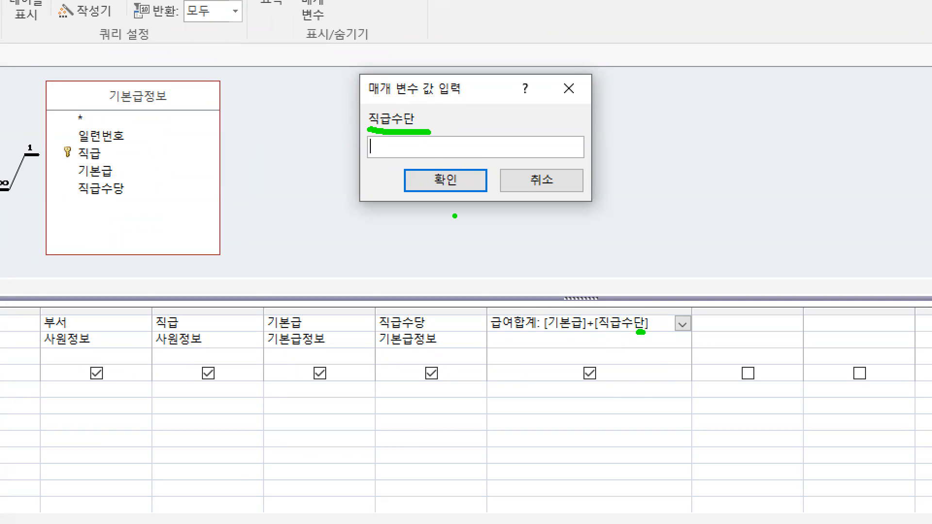
left_click_drag(414, 106, 428, 125)
key("Escape")
key("Escape")
left_click(544, 215)
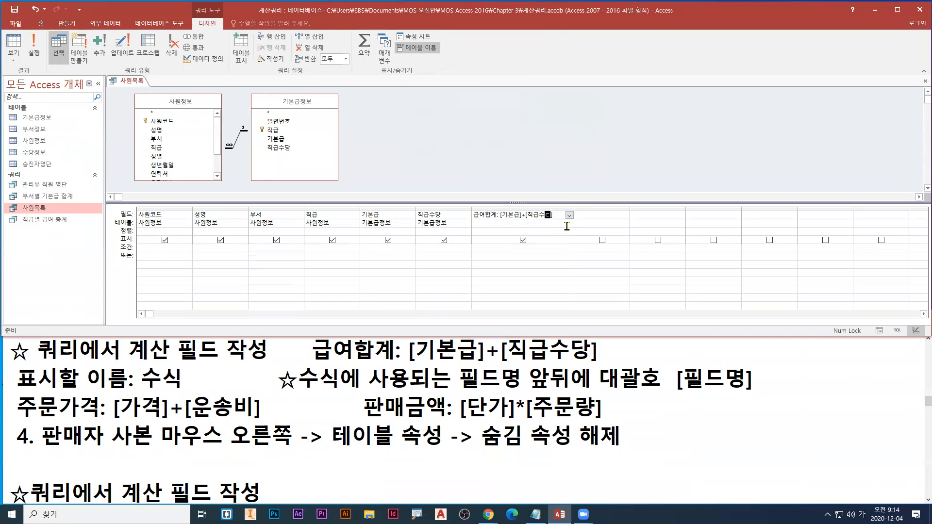
left_click(34, 48)
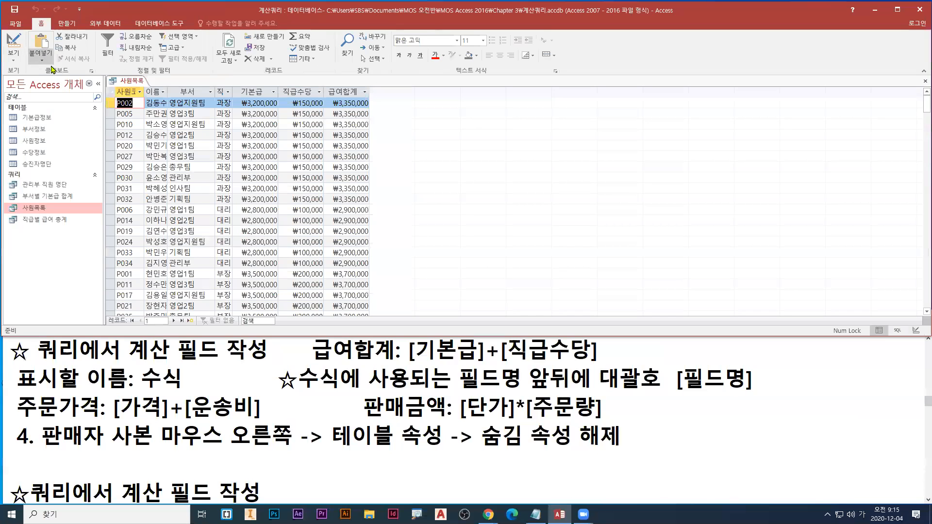
Close the 사원목록 query from its tab's shortcut menu
right_click(137, 83)
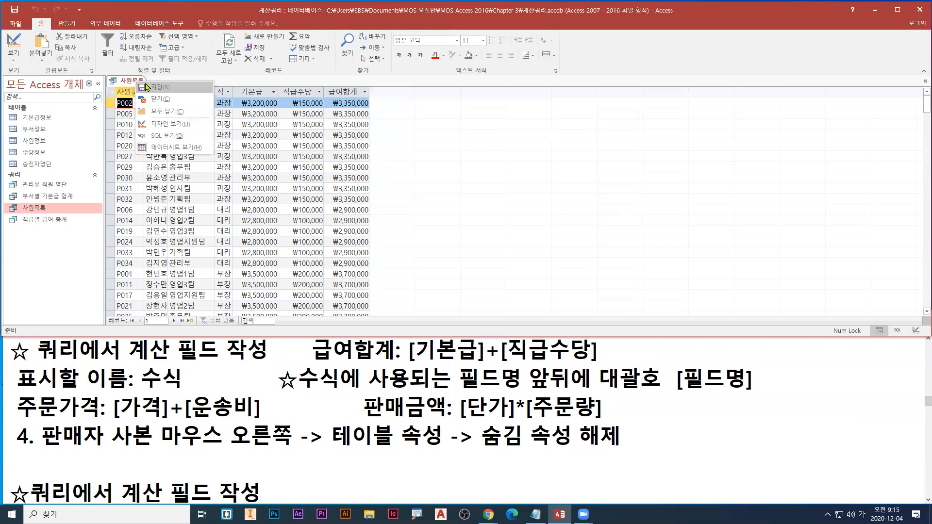
left_click(162, 102)
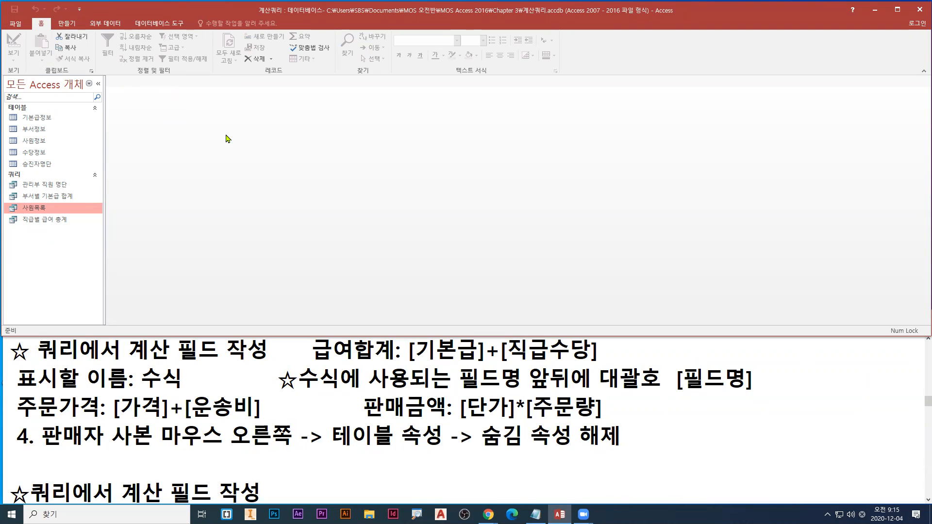
scroll(298, 355, "up", 20)
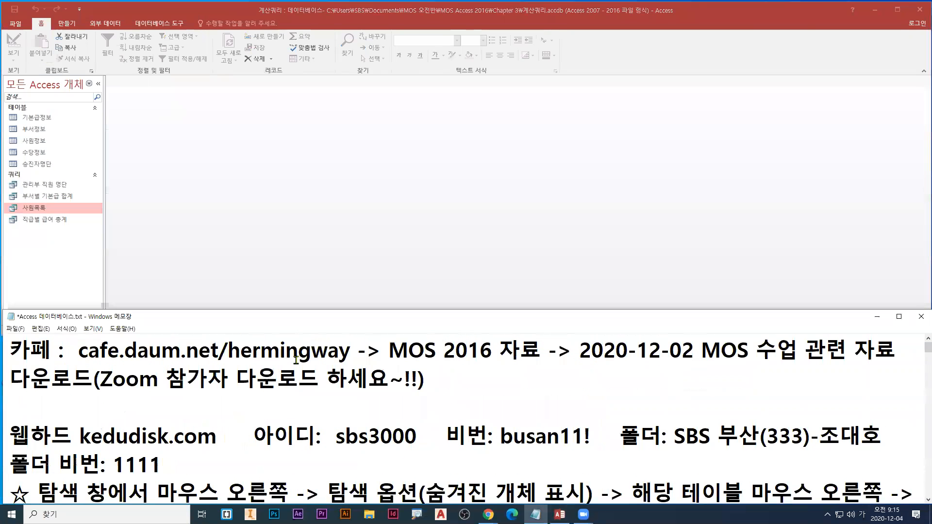
Browse to the 적용문제 folder and open the 예제3-03.accdb database
left_click(15, 24)
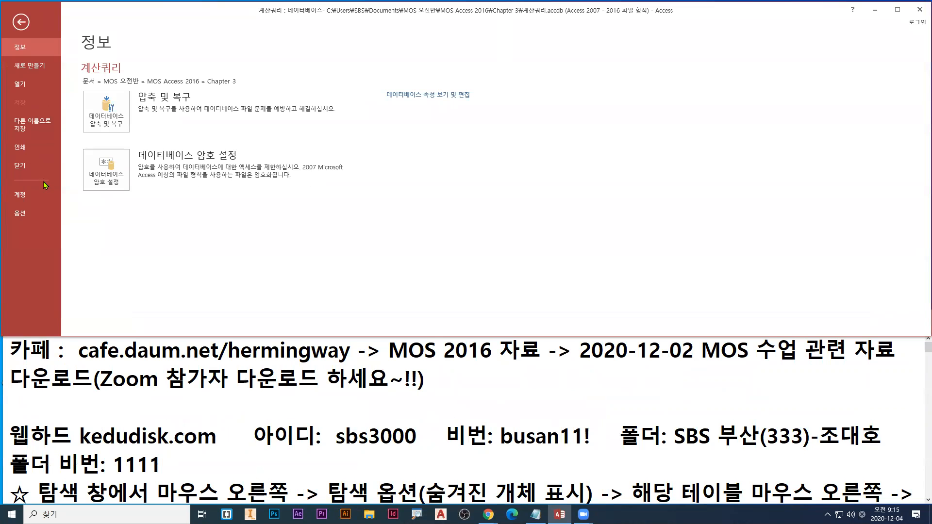
left_click(20, 86)
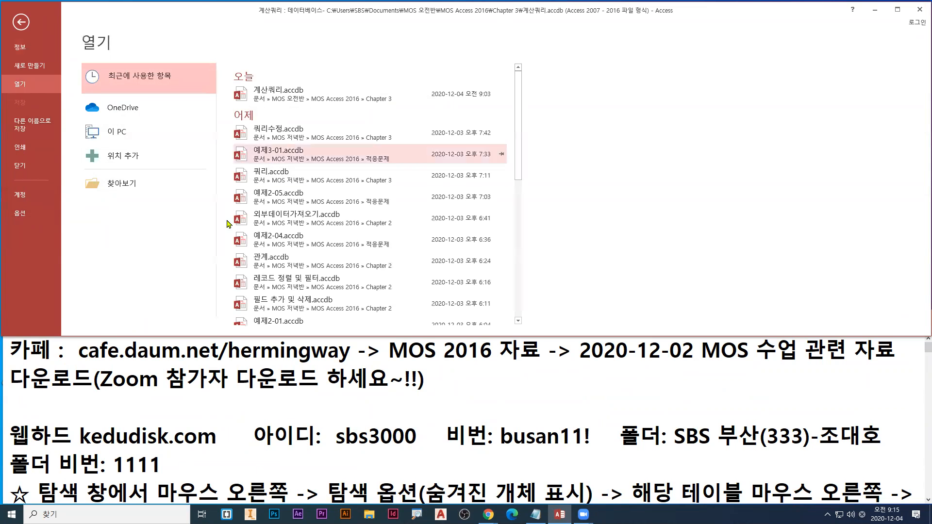
left_click(124, 185)
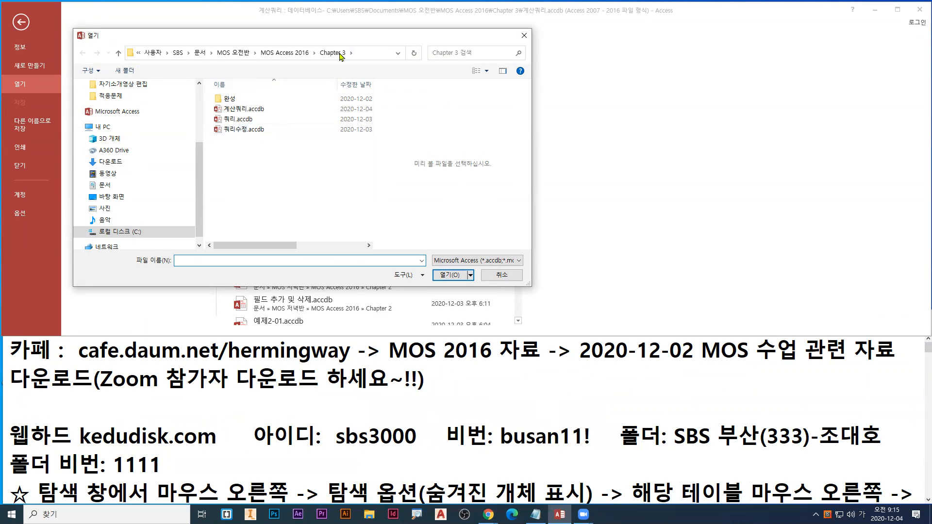
left_click(301, 53)
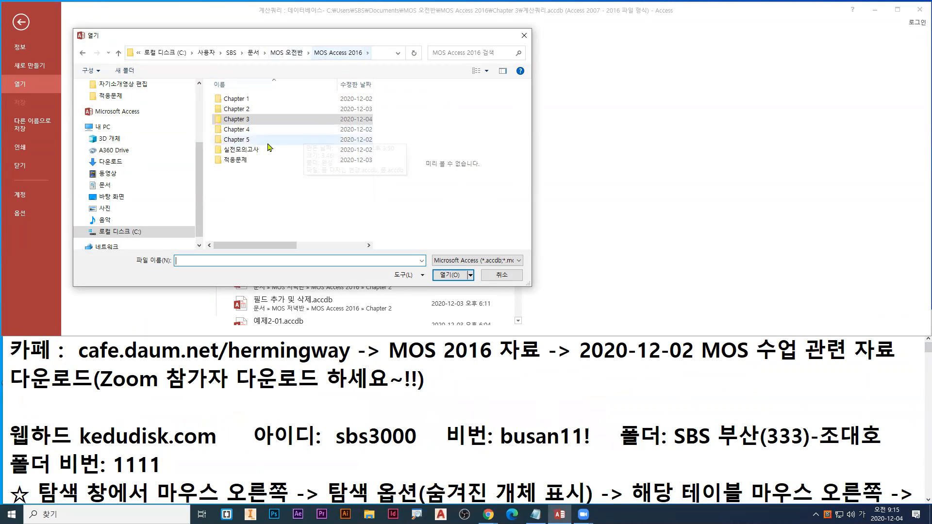
double_click(238, 161)
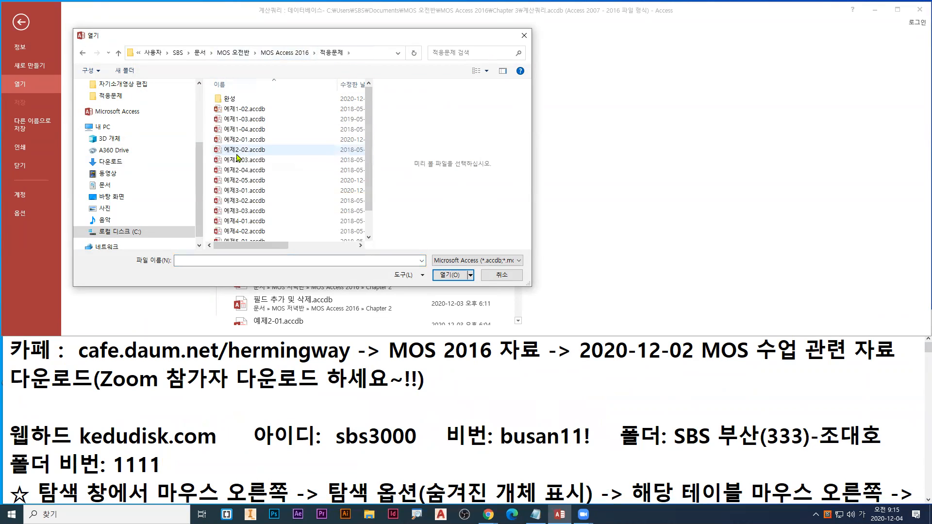
left_click(248, 215)
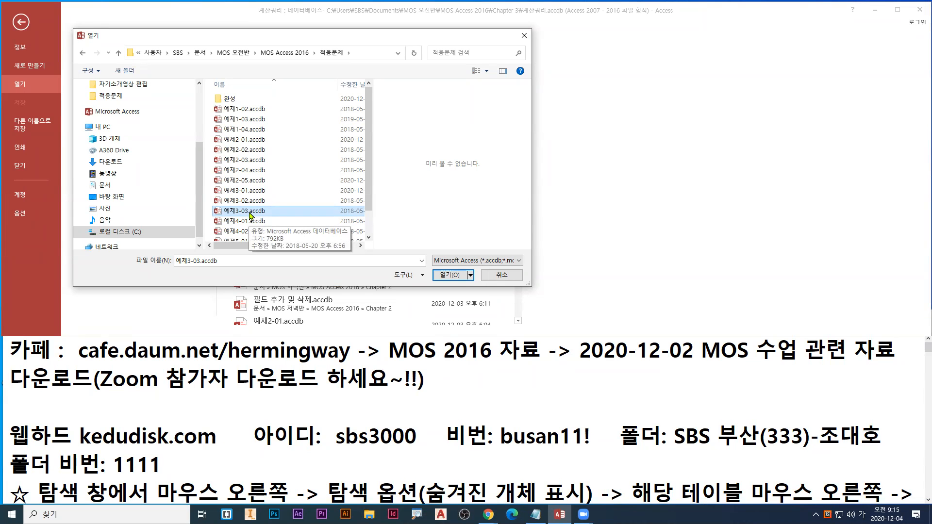
double_click(250, 214)
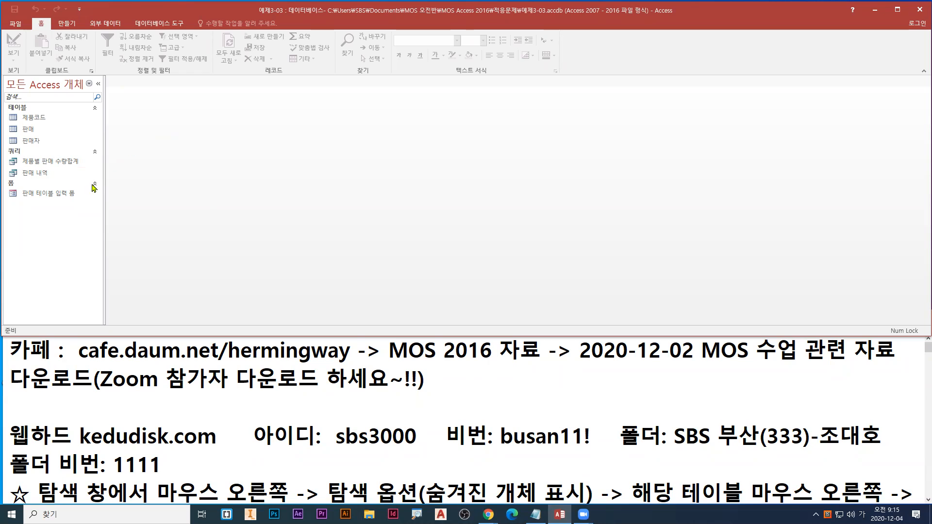
Open the 판매 내역 query in Design View, showing 판매일자, 제품코드, 제품이름, 제품단가 and 판매량
left_click(40, 178)
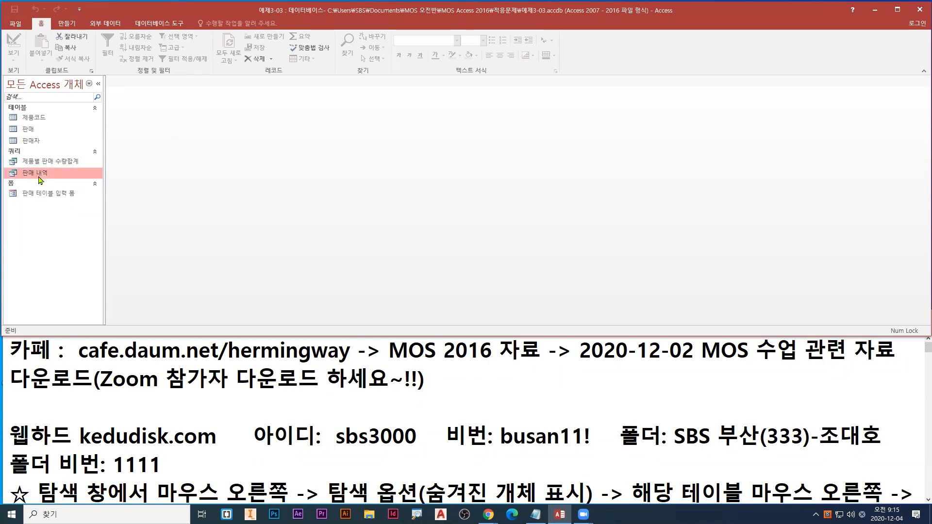
right_click(40, 178)
left_click(72, 194)
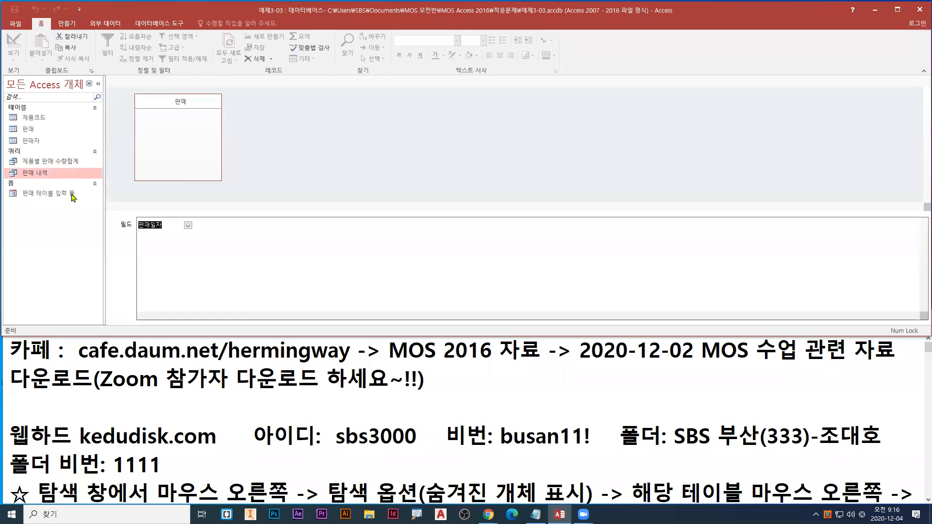
right_click(47, 178)
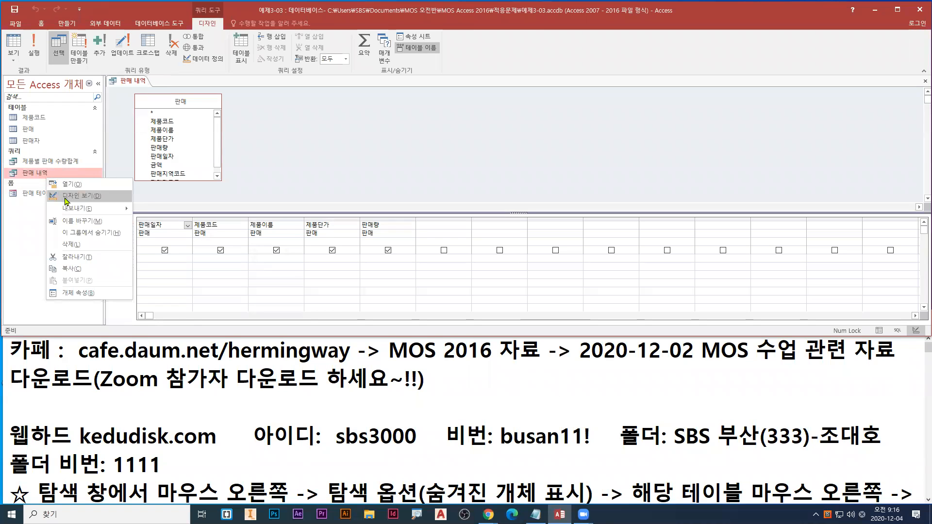
left_click(50, 175)
right_click(50, 175)
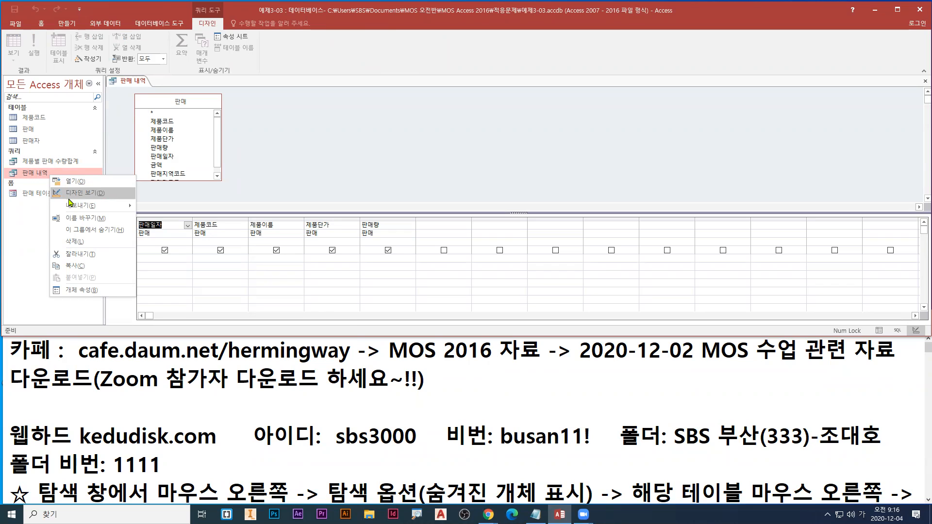
left_click(69, 199)
left_click(436, 225)
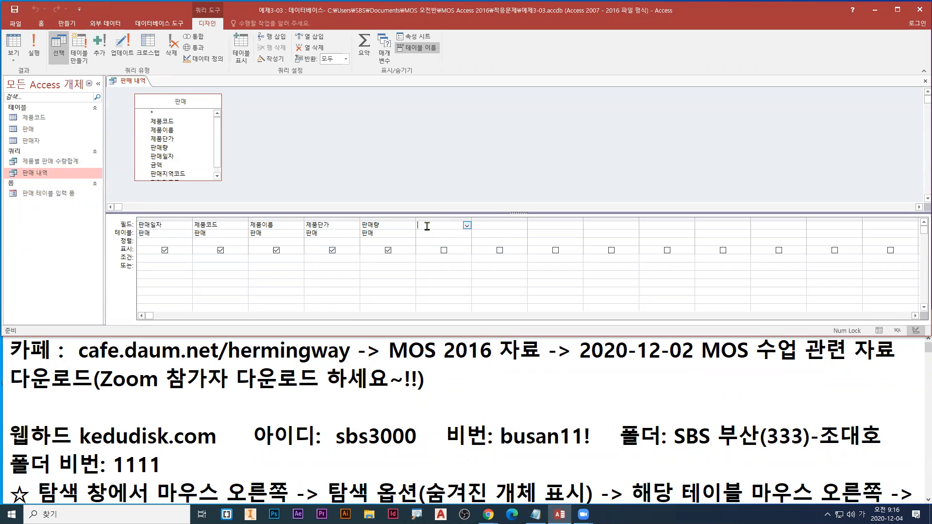
Highlight the empty sixth Field column and widen it for the new expression
key("ctrl+2")
mouse_move(421, 226)
left_mouse_down()
mouse_move(408, 211)
mouse_move(437, 226)
mouse_move(476, 226)
left_mouse_up()
left_click(445, 224)
left_click(445, 229)
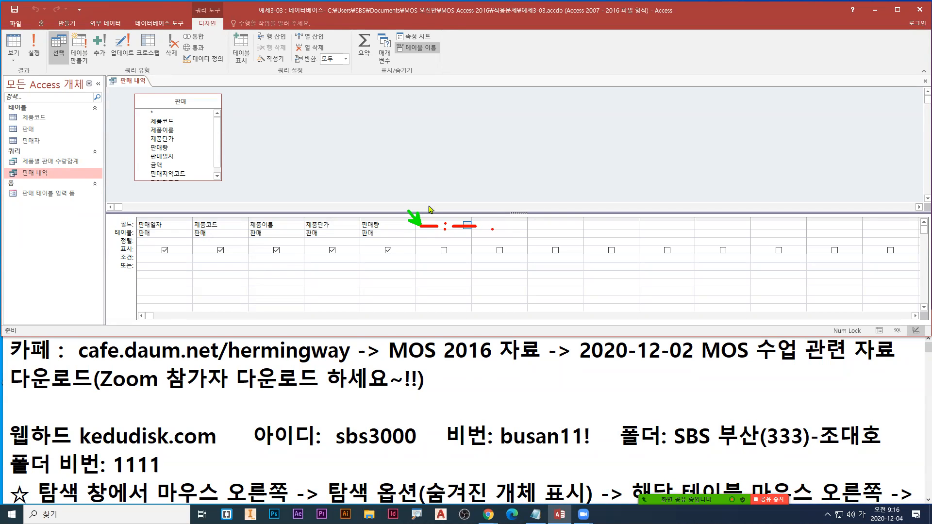
key("Escape")
left_click_drag(472, 220, 543, 219)
key("Escape")
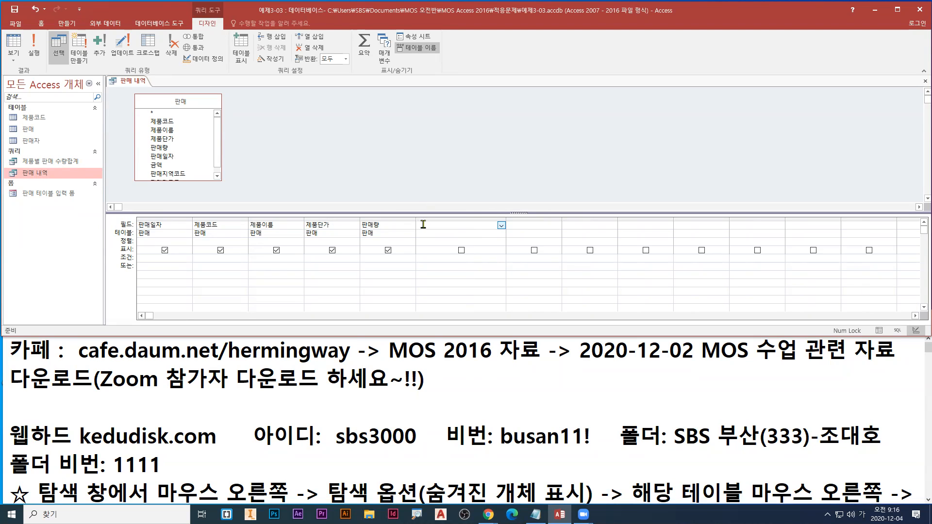
Enter the calculated field 판매금액: [제품단가]*[판매량] in the sixth column
type("판매금")
type("애")
type(":")
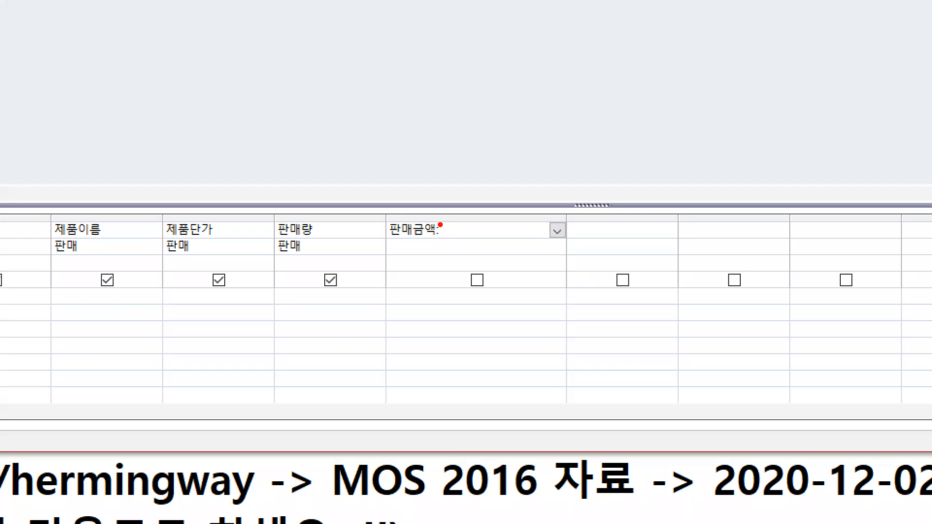
mouse_move(457, 236)
left_mouse_down()
mouse_move(448, 237)
mouse_move(508, 236)
left_mouse_up()
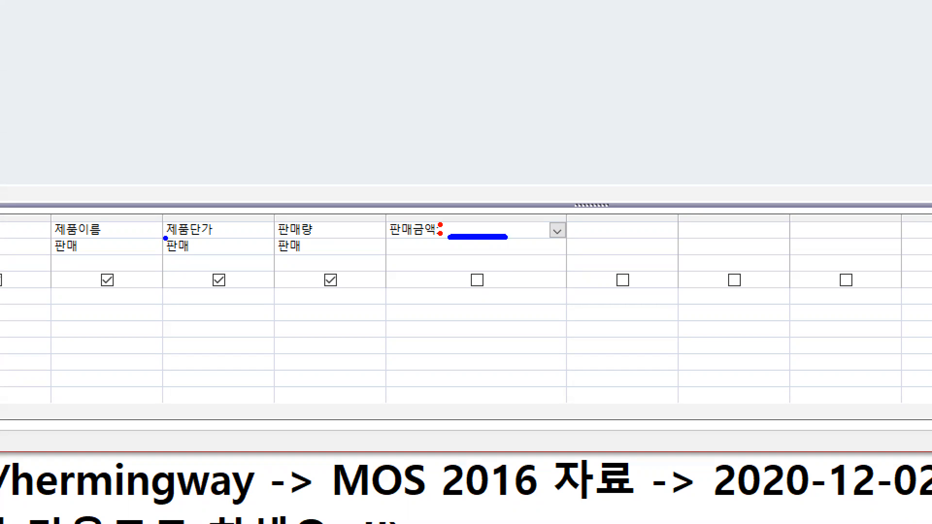
left_click_drag(165, 238, 213, 238)
left_click_drag(280, 239, 314, 239)
type("ㅈㅔ품ㄷ")
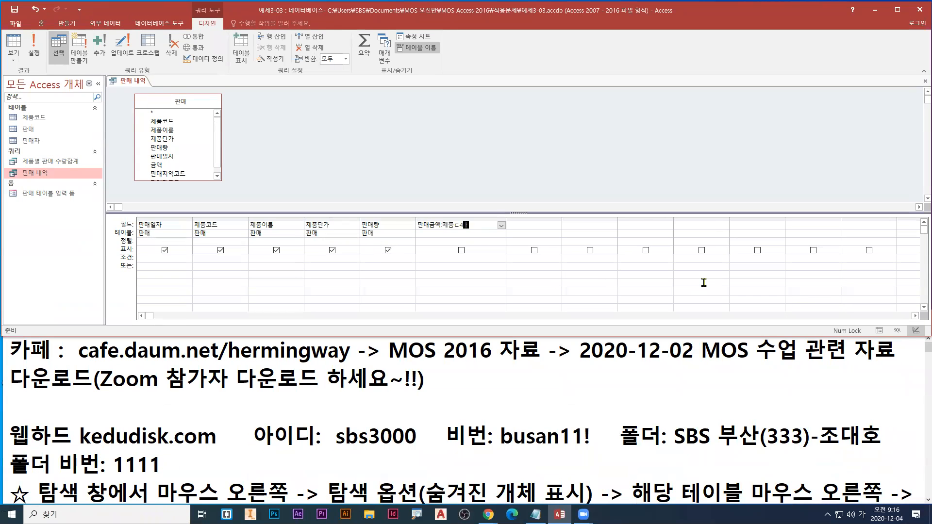
type("ㅏㄴ가")
type("[")
type("]*")
type("[판매량")
type("]")
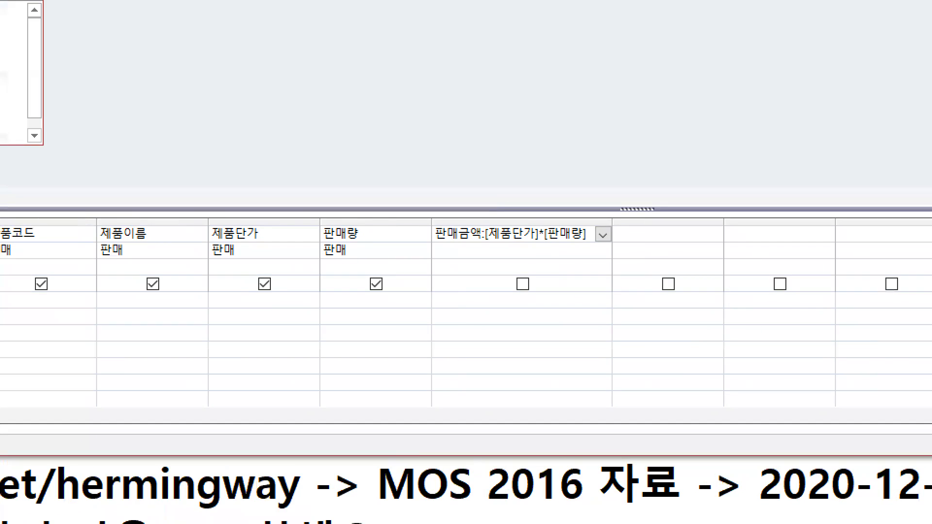
left_click_drag(467, 276, 769, 274)
key("b")
key("r")
mouse_move(808, 213)
left_mouse_down()
mouse_move(799, 255)
mouse_move(794, 237)
mouse_move(801, 260)
left_mouse_up()
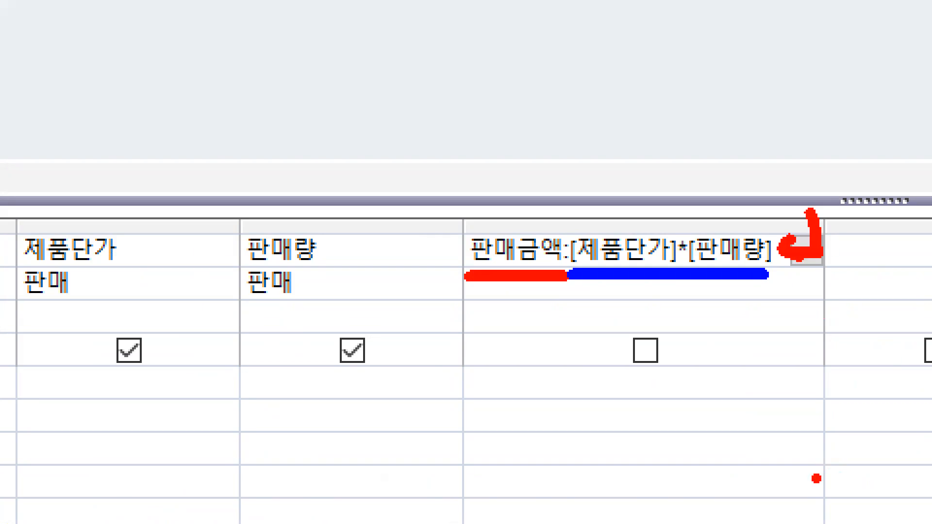
key("Escape")
key("Tab")
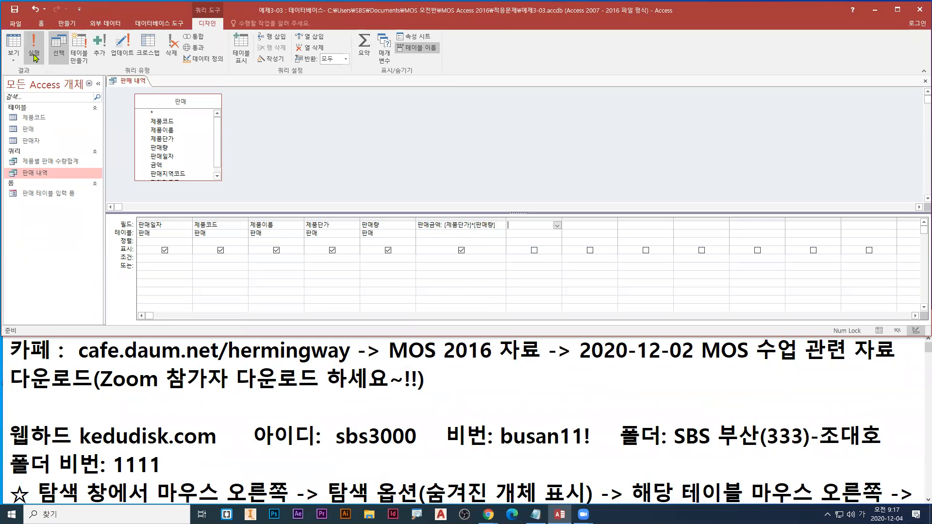
Copy the 판매금액 expression into the notes document
left_click(500, 226)
key("ctrl+c")
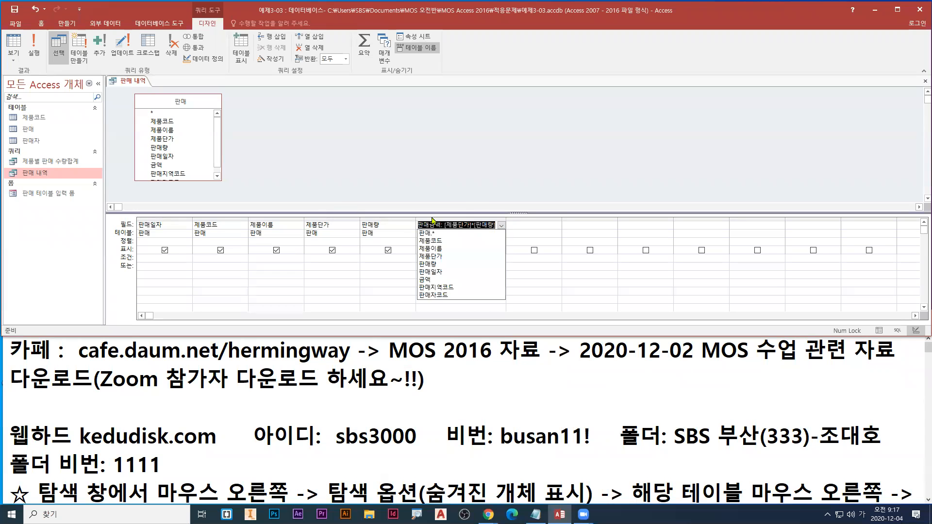
left_click(397, 371)
scroll(429, 385, "down", 5)
scroll(430, 385, "down", 10)
scroll(429, 385, "up", 1)
left_click(119, 368)
key("ctrl+v")
Return to Access and run 판매 내역 to show computed 판매금액 values like 17500
scroll(119, 368, "down", 1)
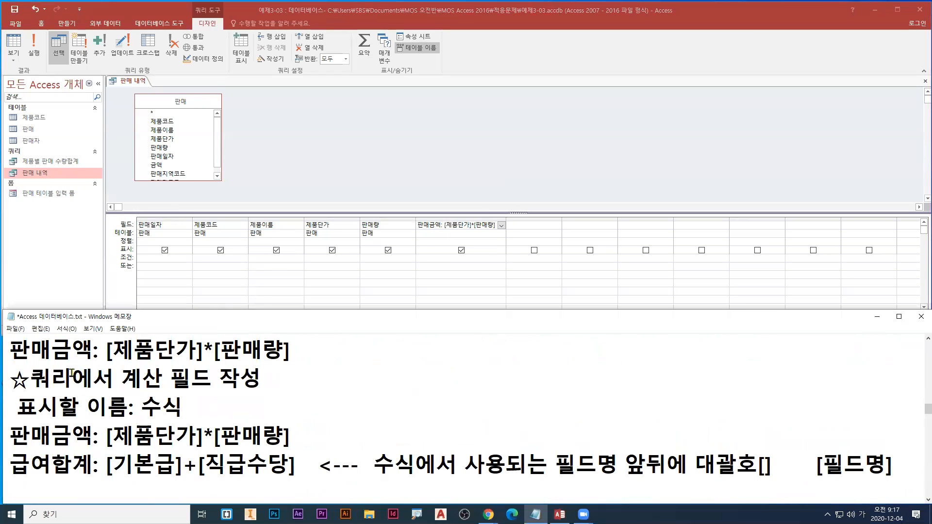
left_click_drag(7, 362, 302, 361)
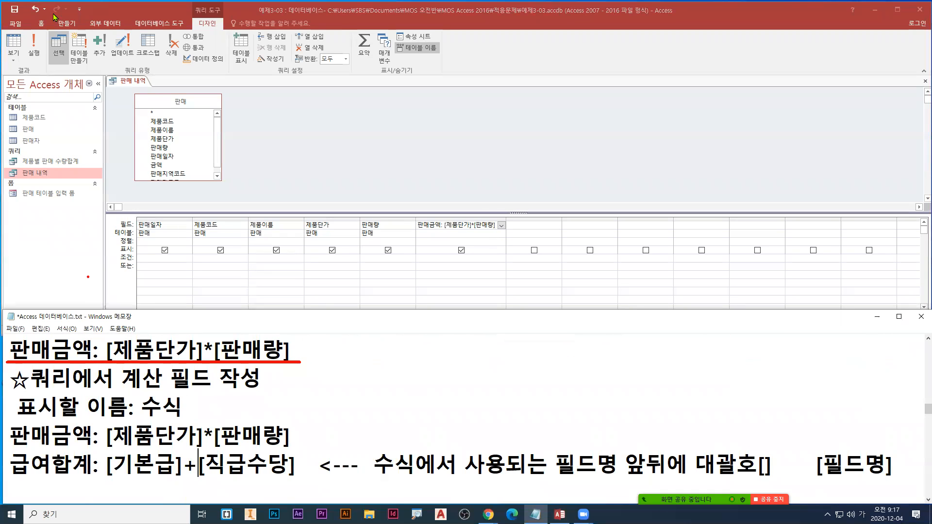
left_click(34, 50)
left_click(34, 50)
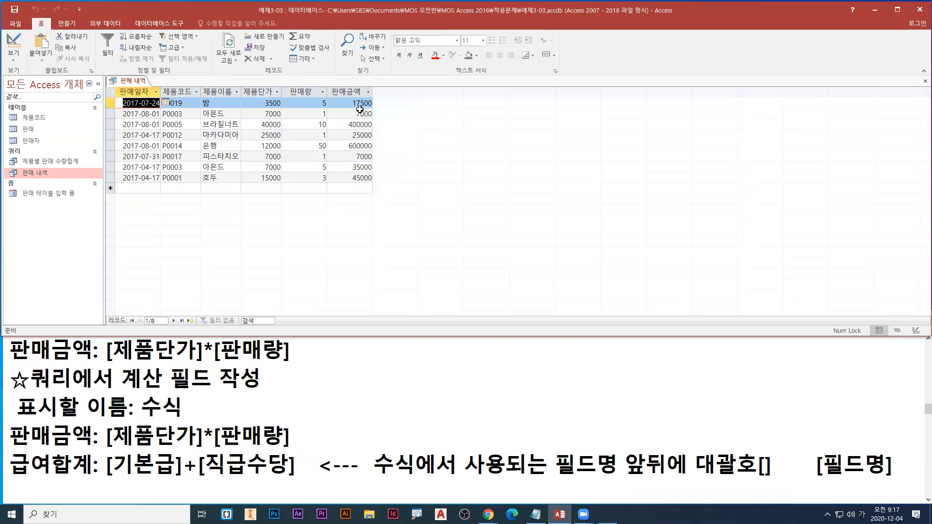
Save the 판매 내역 query
left_click_drag(266, 108, 299, 106)
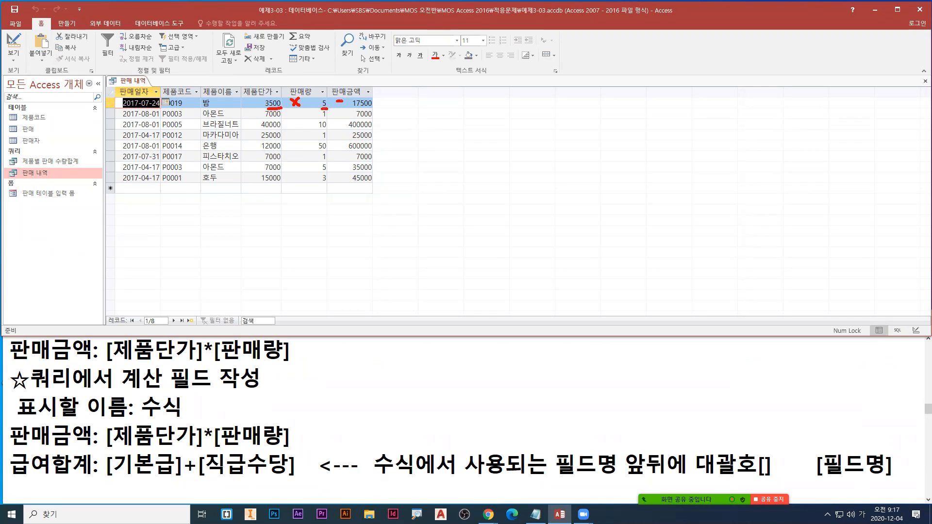
left_click(320, 131)
right_click(135, 82)
left_click(144, 87)
Switch 판매 내역 back to Design View and run it again
right_click(142, 83)
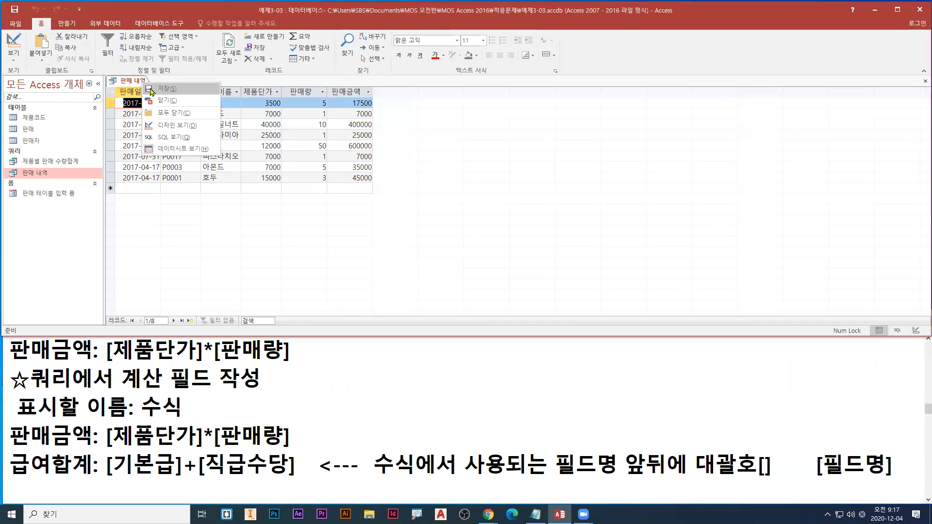
left_click(160, 125)
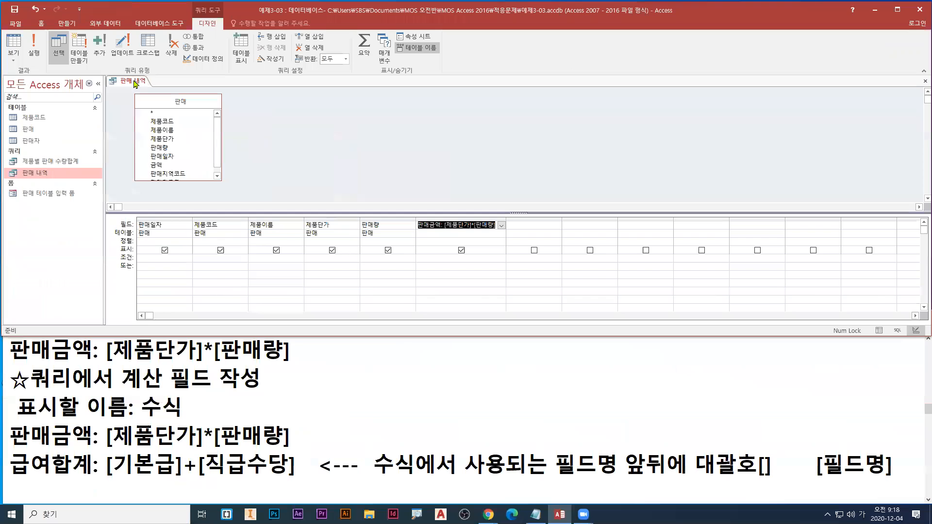
left_click(50, 54)
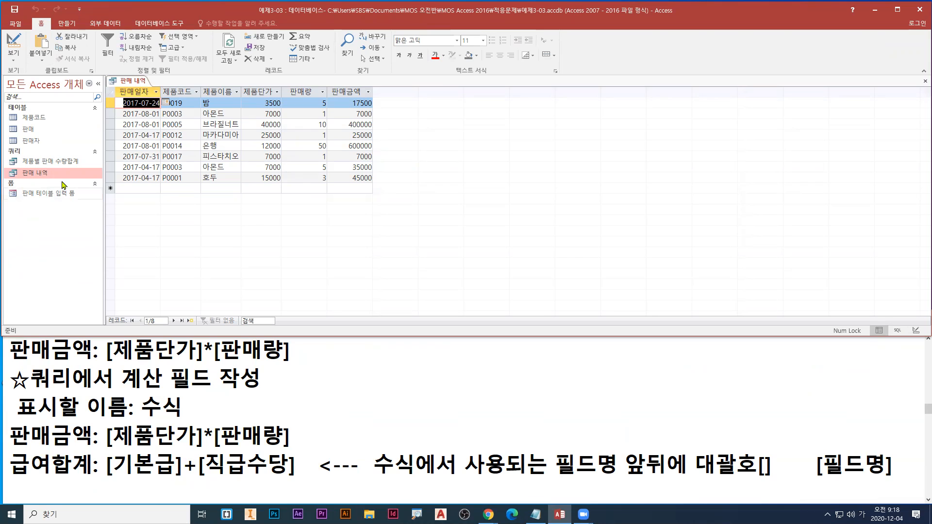
Close the 판매 내역 datasheet and select the 제품별 판매 수량합계 query
right_click(134, 81)
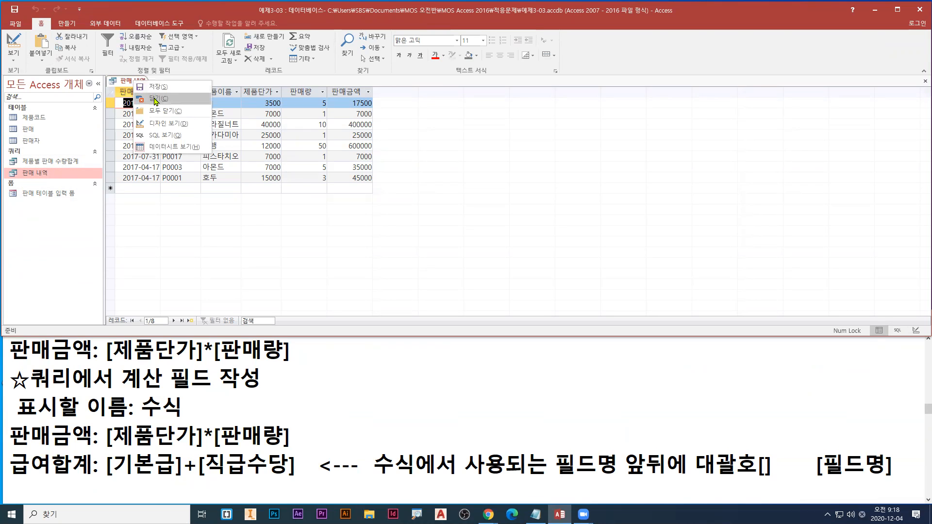
left_click(155, 99)
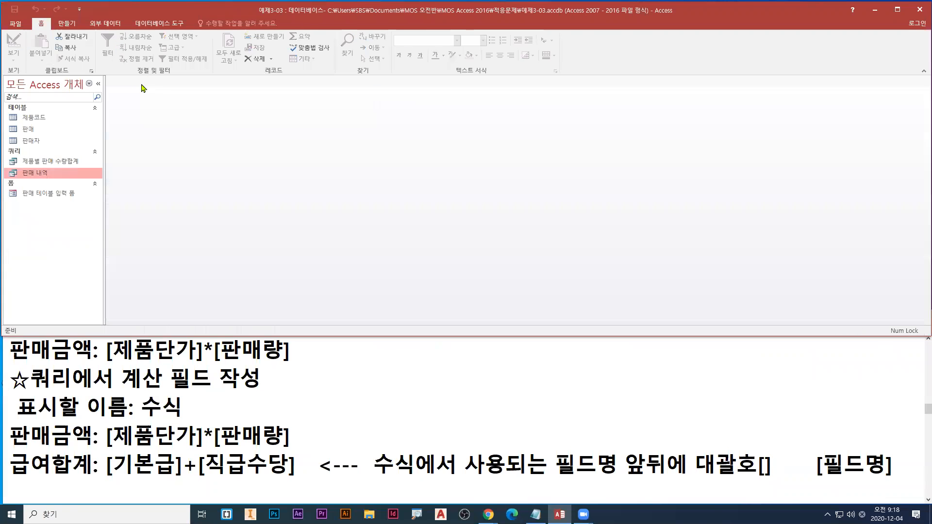
left_click(67, 164)
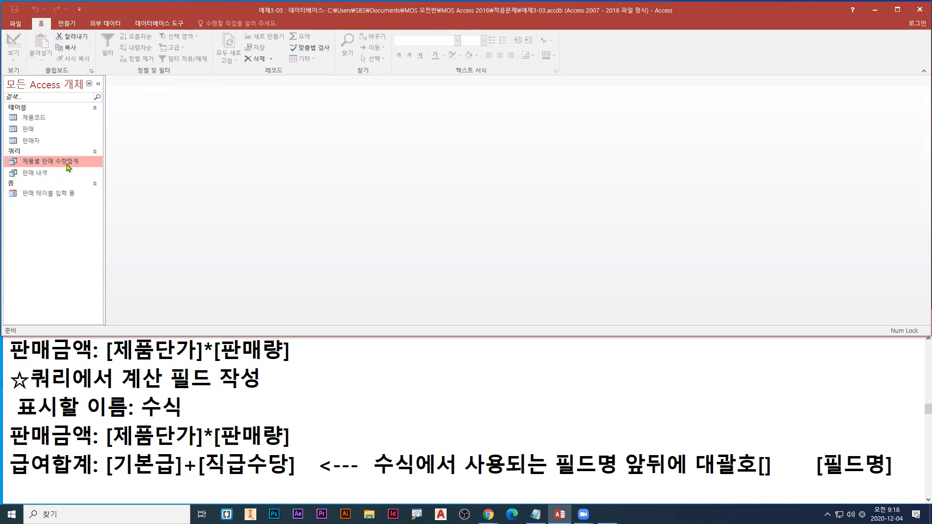
right_click(68, 169)
Open 제품별 판매 수량합계 in Design View, with 제품이름 and 판매량 from 판매 and 판매자 joined
left_click(78, 182)
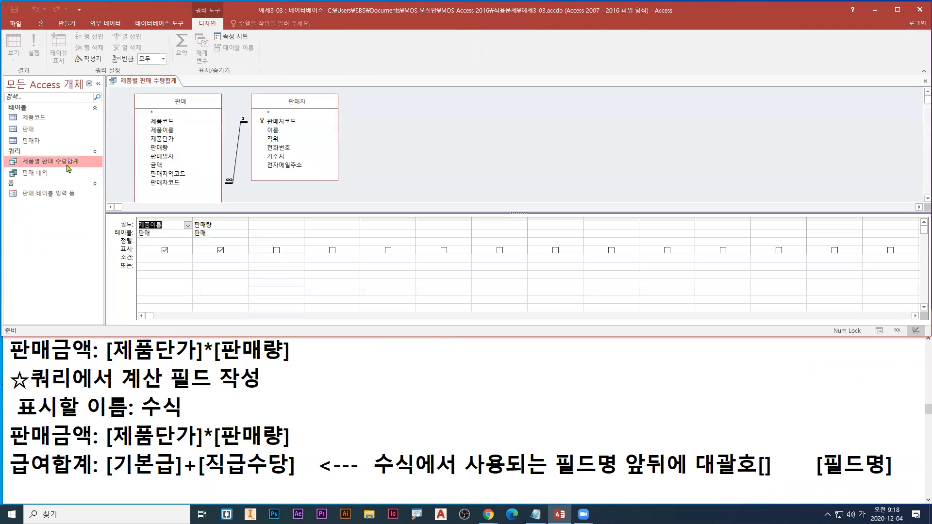
right_click(67, 165)
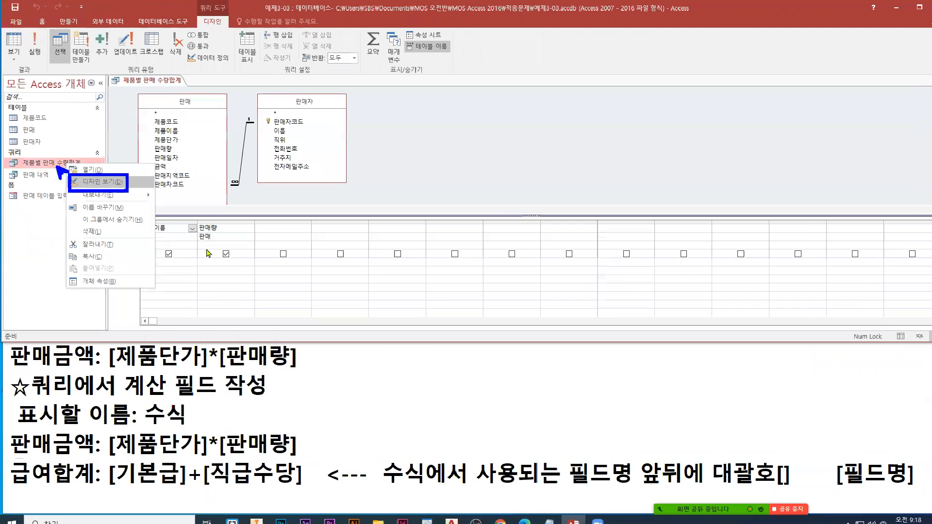
left_click(195, 263)
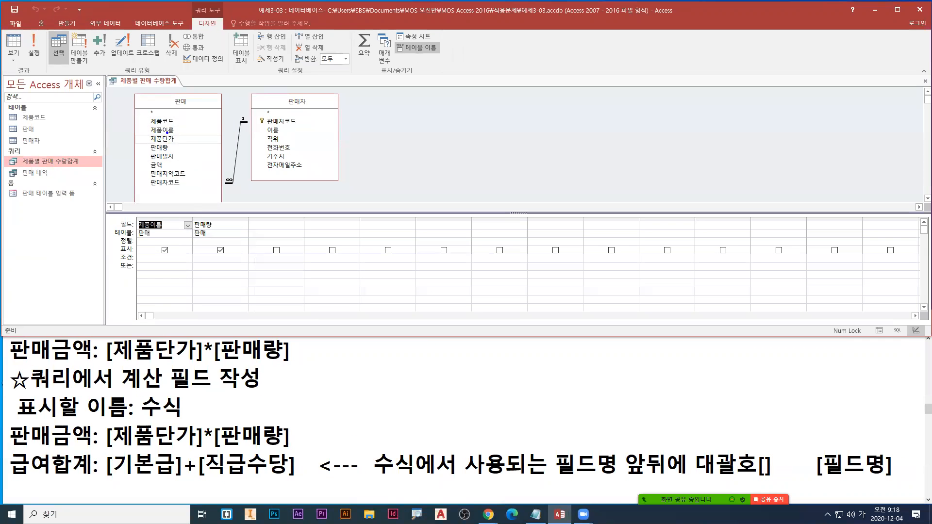
left_click_drag(167, 132, 165, 225)
left_click_drag(164, 224, 174, 221)
mouse_move(160, 151)
left_mouse_down()
mouse_move(211, 217)
mouse_move(222, 226)
mouse_move(225, 218)
left_mouse_up()
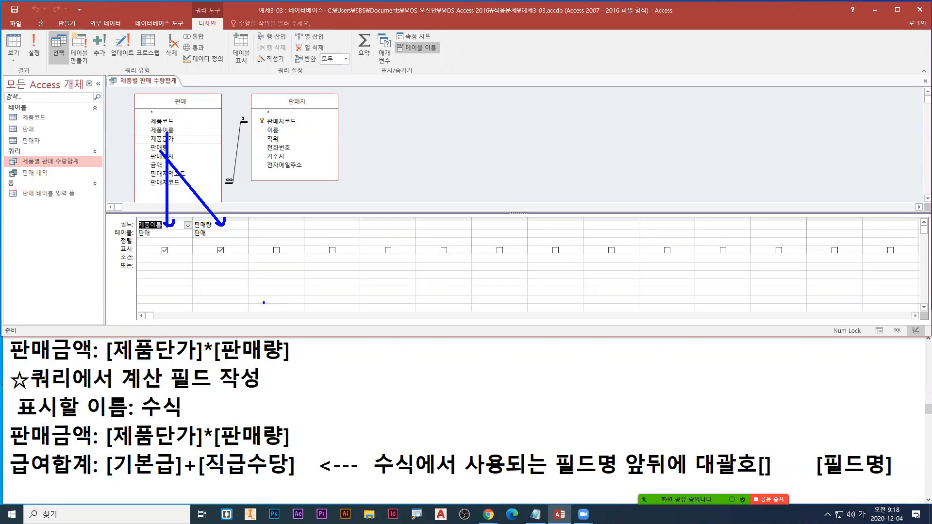
mouse_move(23, 31)
left_mouse_down()
mouse_move(46, 63)
mouse_move(42, 71)
mouse_move(50, 67)
left_mouse_up()
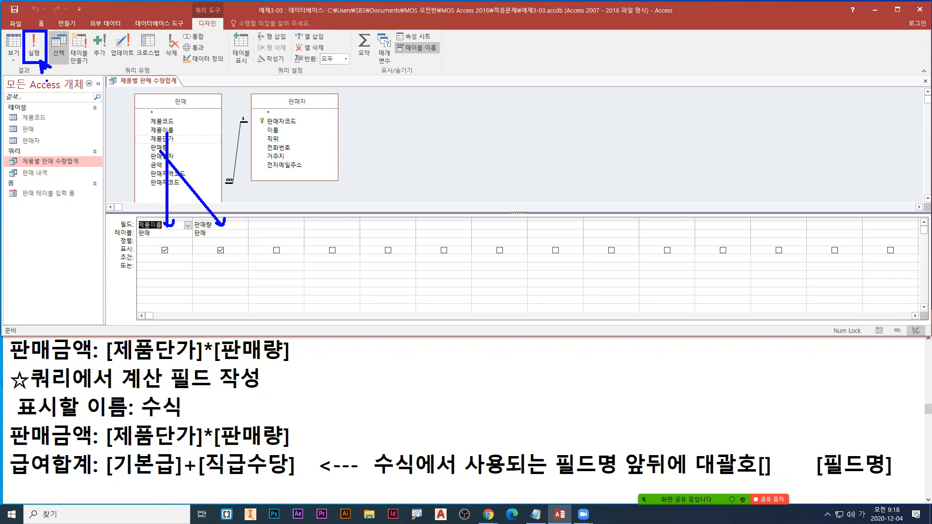
Run 제품별 판매 수량합계 to list each sale's product quantity, with 아몬드 appearing twice
left_click(34, 48)
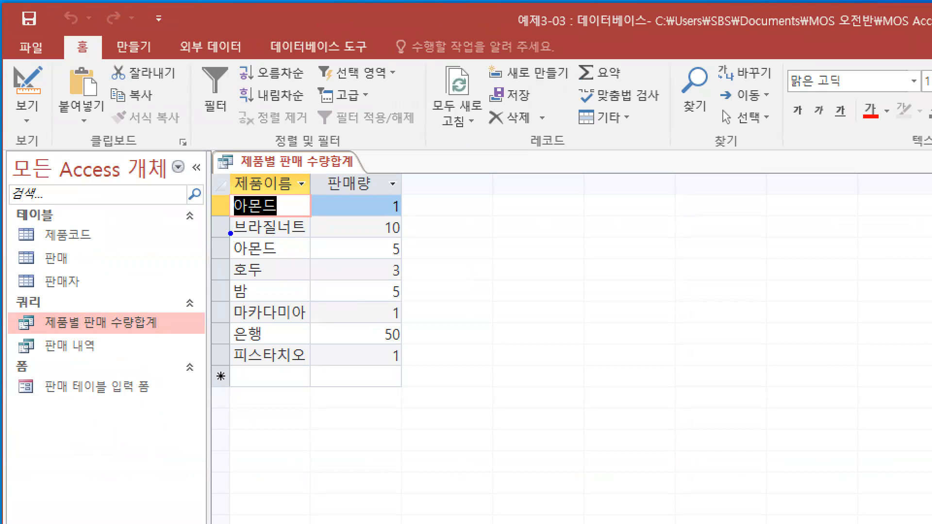
left_click_drag(228, 204, 211, 202)
left_click_drag(229, 250, 208, 256)
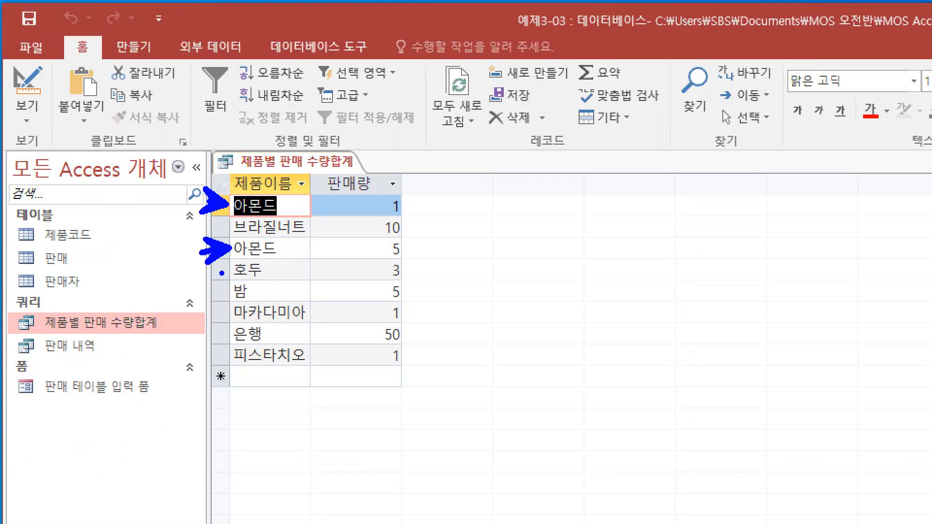
mouse_move(491, 225)
left_mouse_down()
mouse_move(481, 251)
mouse_move(474, 245)
left_mouse_up()
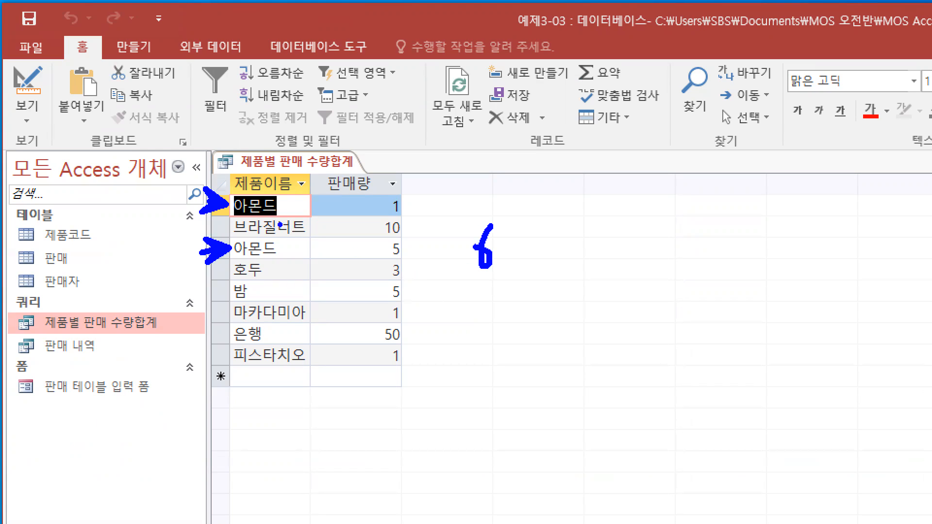
left_click(267, 387)
left_click(270, 414)
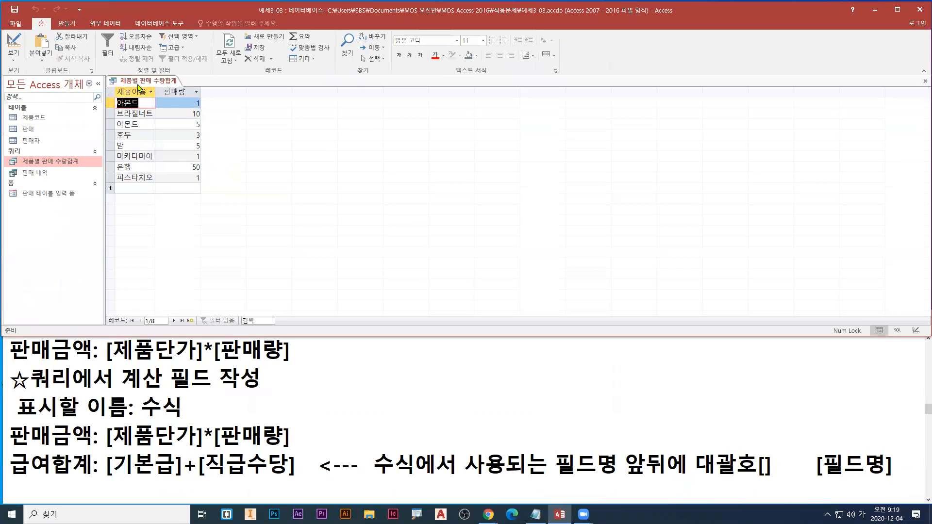
Switch the 제품별 판매 수량합계 query back to Design View
right_click(285, 160)
left_click(161, 130)
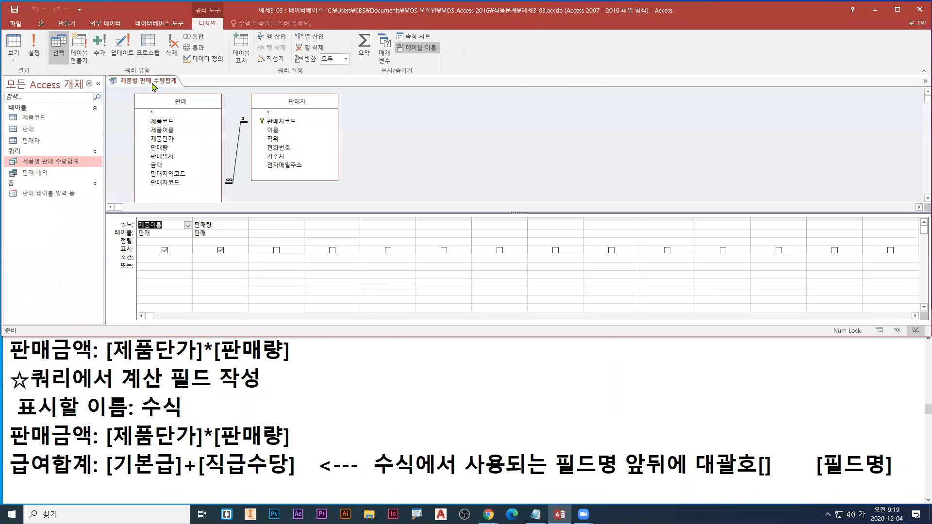
right_click(154, 83)
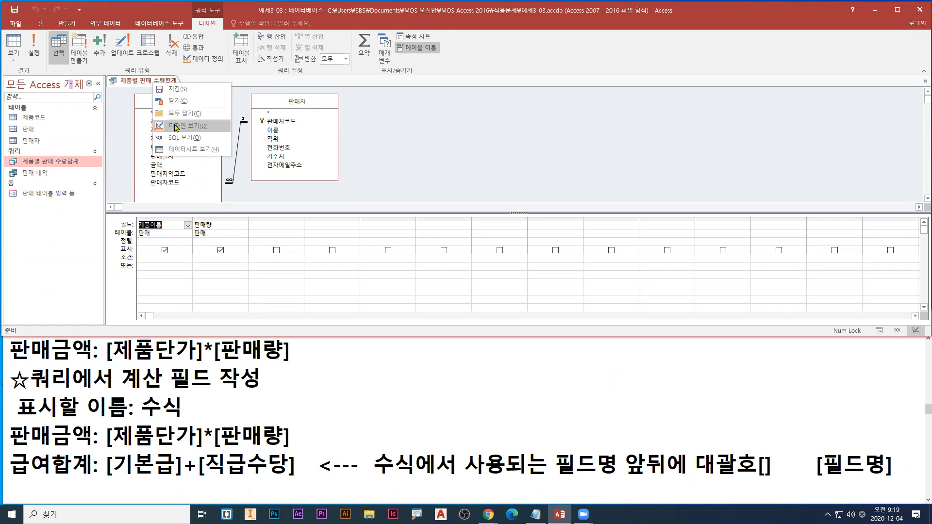
left_click(176, 127)
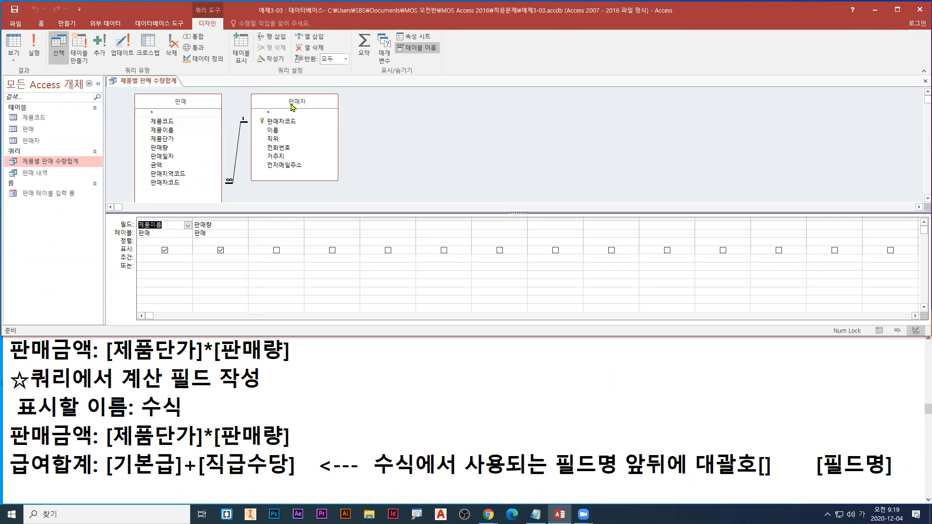
Add a Totals row and set 판매량's Total to 합계, grouping by 제품이름
left_click(369, 56)
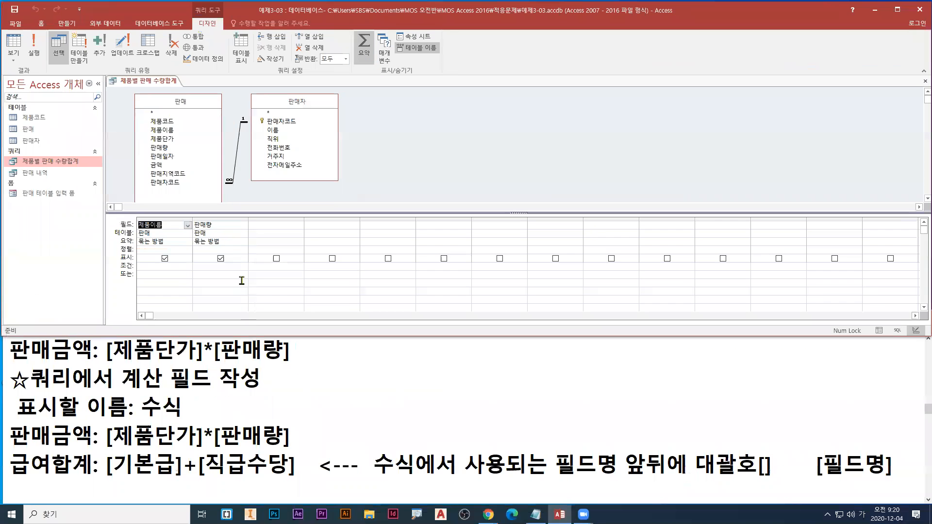
left_click(242, 242)
left_click(244, 242)
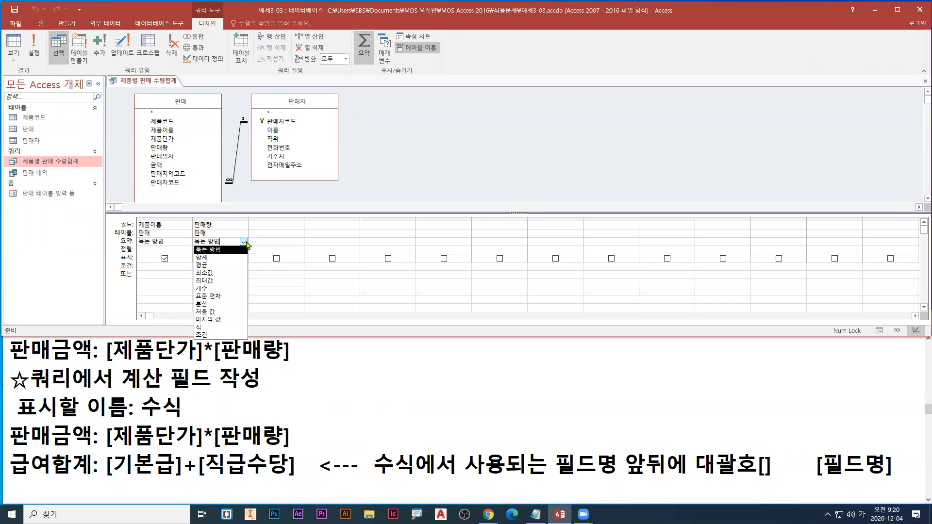
left_click(209, 257)
left_click(243, 242)
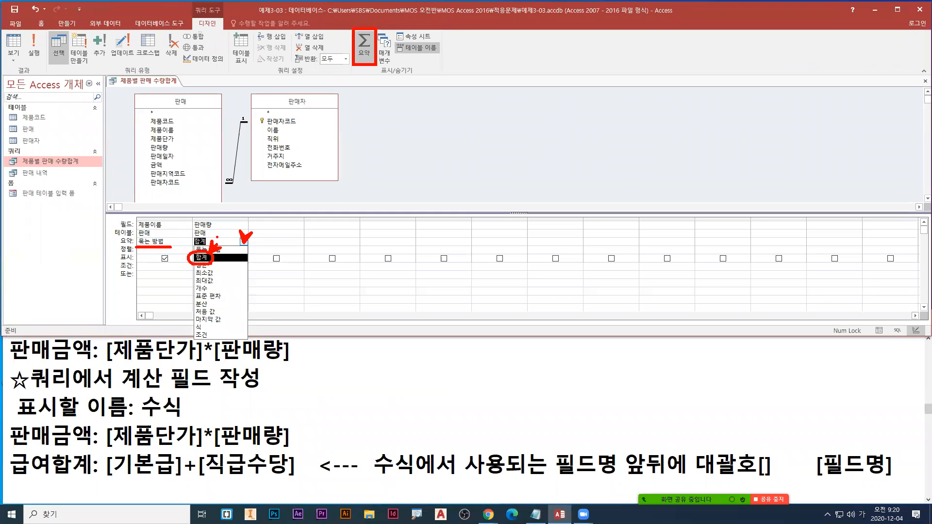
key("Escape")
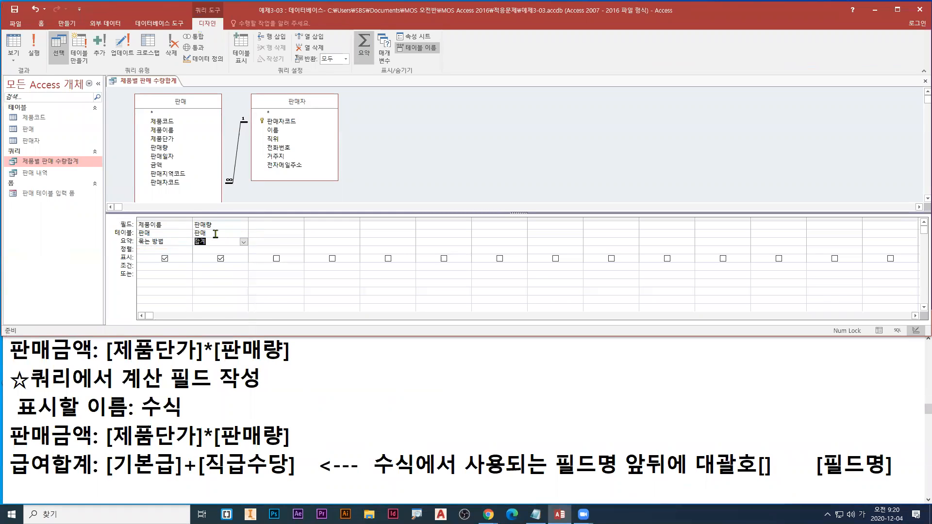
Run the totals query and autofit the 판매량의합계 column, showing 아몬드 as 6
left_click(37, 49)
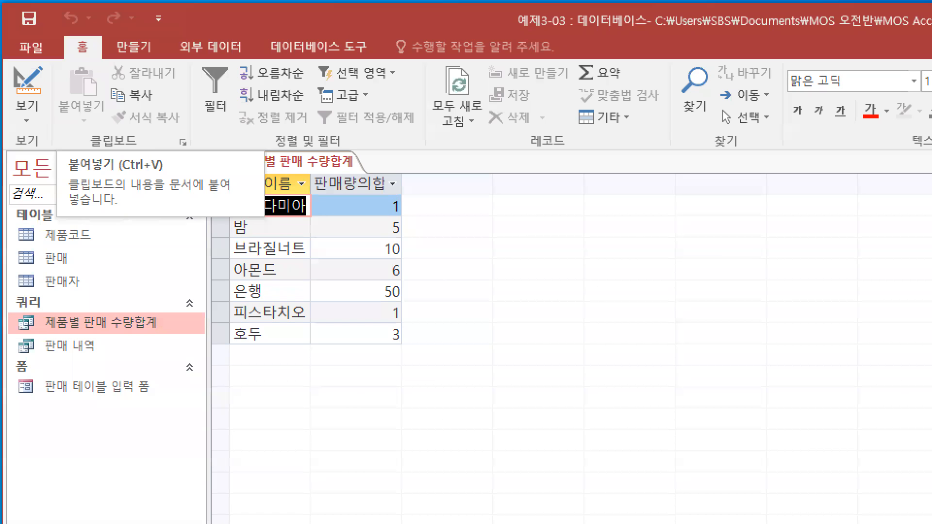
left_click_drag(224, 279, 410, 281)
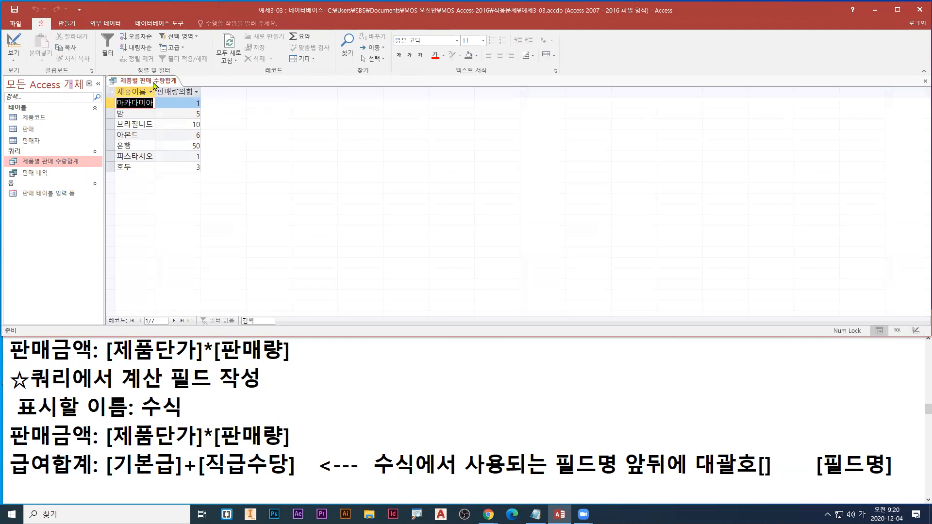
right_click(152, 83)
left_click(163, 87)
right_click(159, 85)
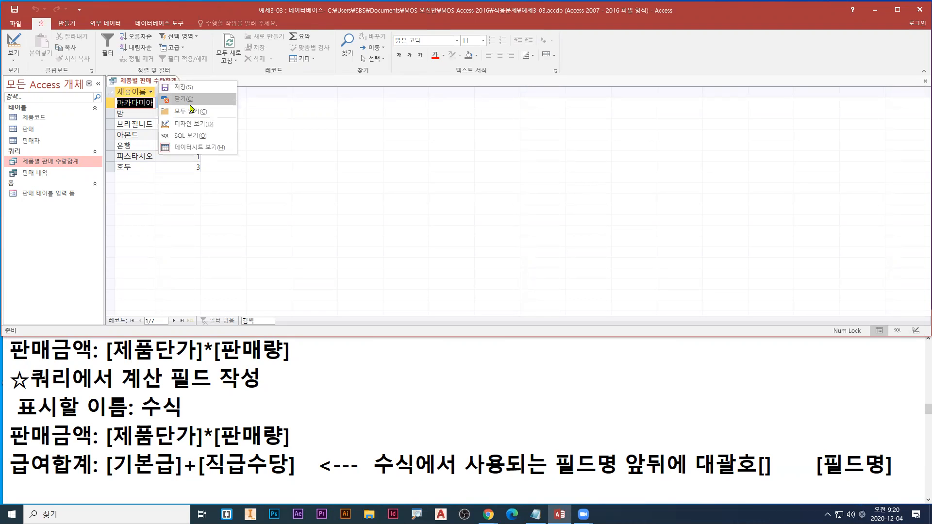
left_click(141, 84)
double_click(201, 89)
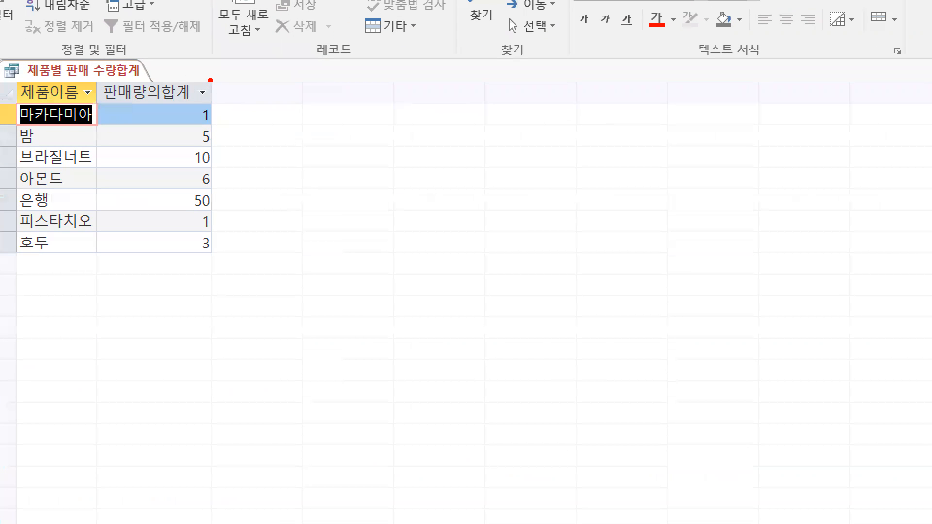
mouse_move(210, 80)
left_mouse_down()
mouse_move(217, 102)
mouse_move(249, 90)
mouse_move(247, 101)
left_mouse_up()
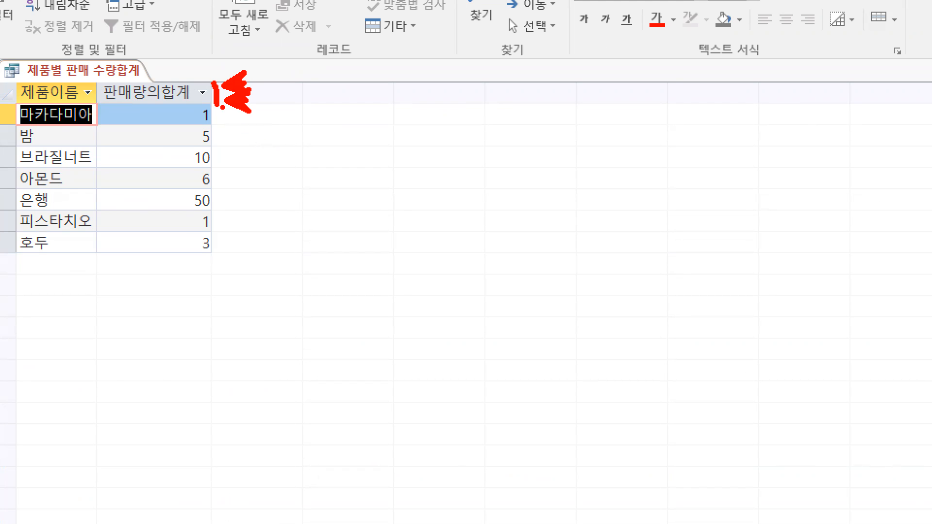
key("Escape")
Close the 제품별 판매 수량합계 query, leaving the work area empty
right_click(148, 82)
left_click(149, 82)
right_click(150, 83)
left_click(183, 104)
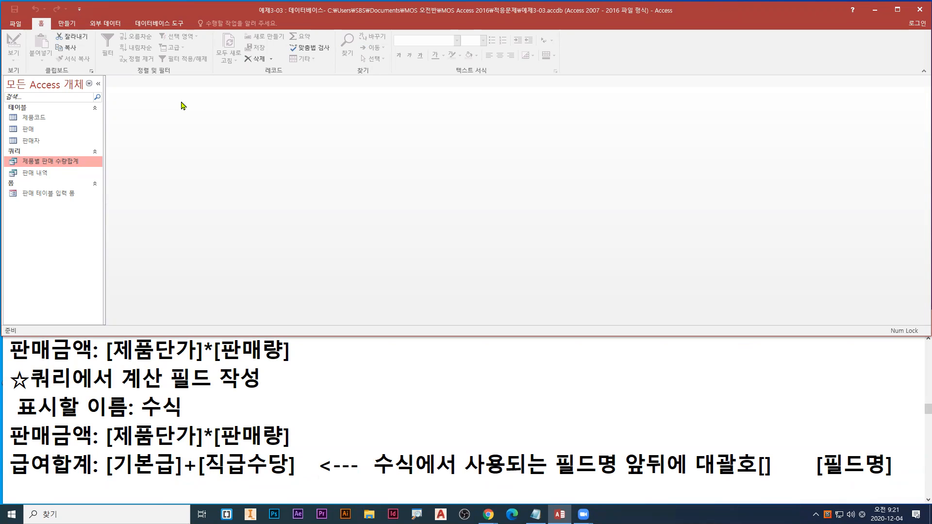
left_click(294, 375)
scroll(306, 377, "up", 3)
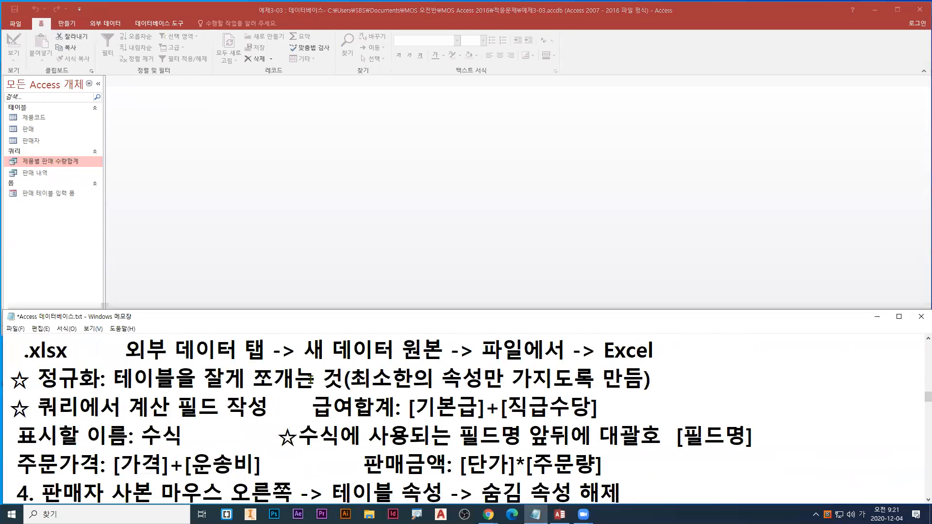
scroll(311, 379, "up", 1)
scroll(311, 381, "up", 10)
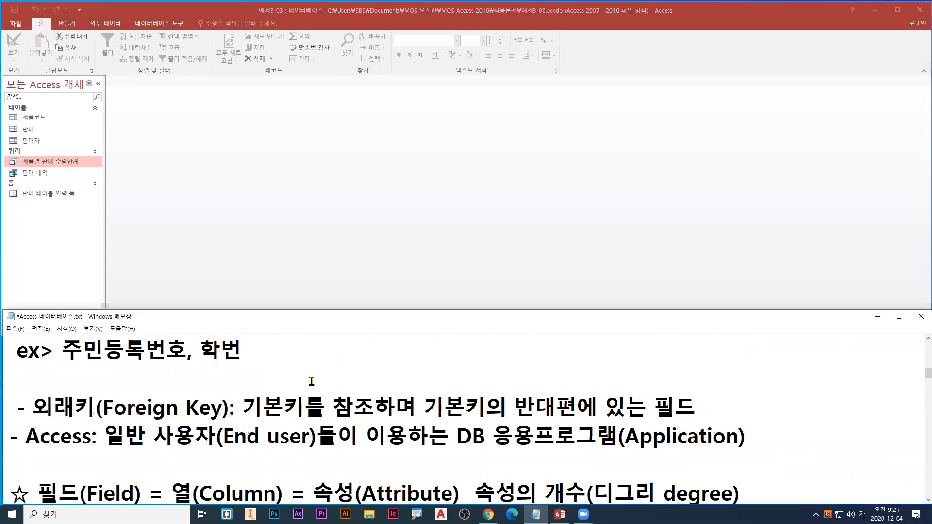
scroll(311, 381, "down", 15)
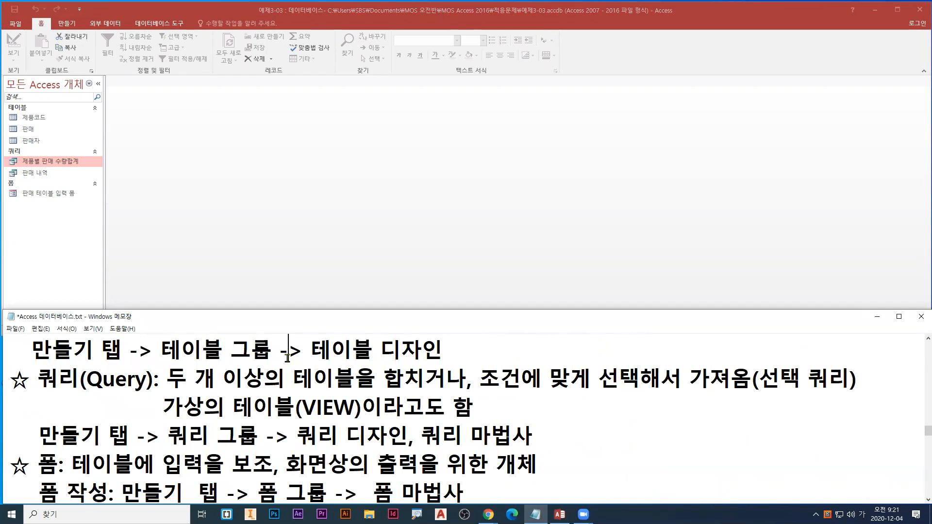
key("super+Up")
scroll(287, 324, "up", 1)
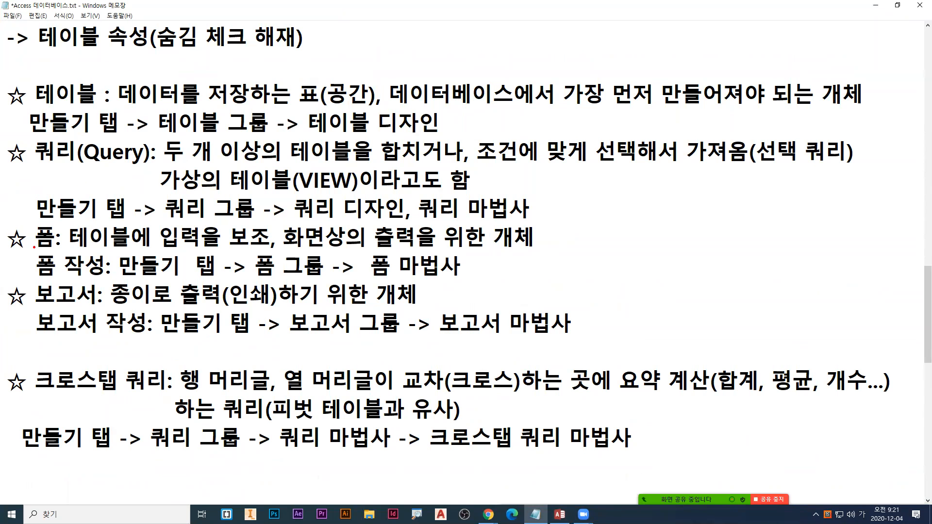
left_click_drag(34, 247, 56, 248)
left_click_drag(71, 251, 270, 251)
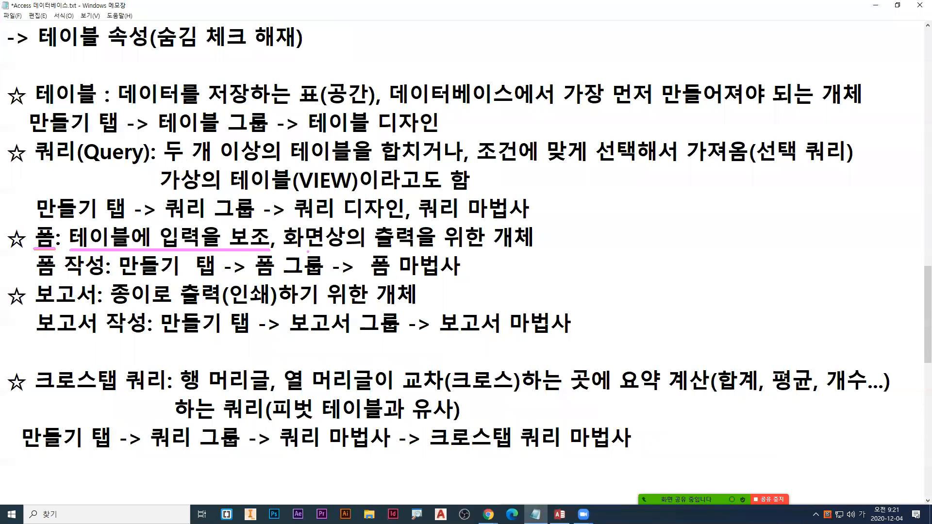
left_click_drag(286, 252, 416, 251)
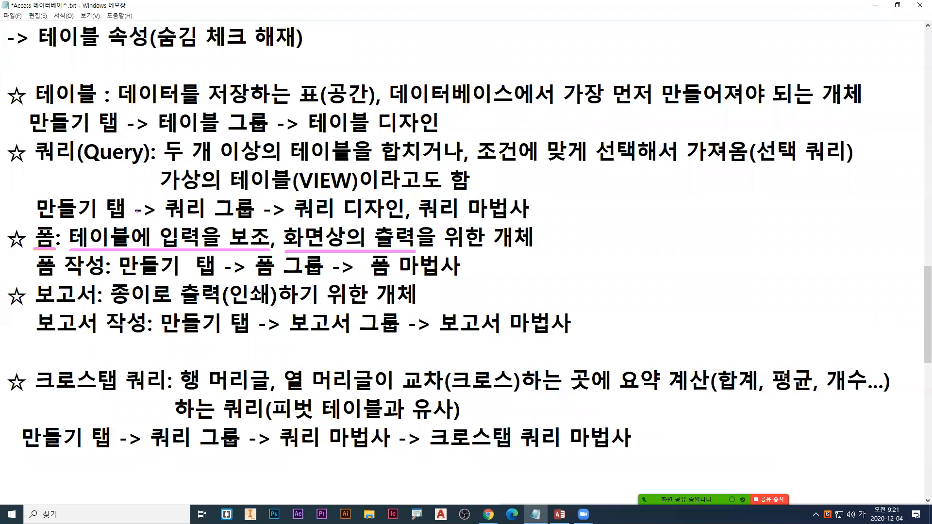
left_click_drag(34, 108, 372, 111)
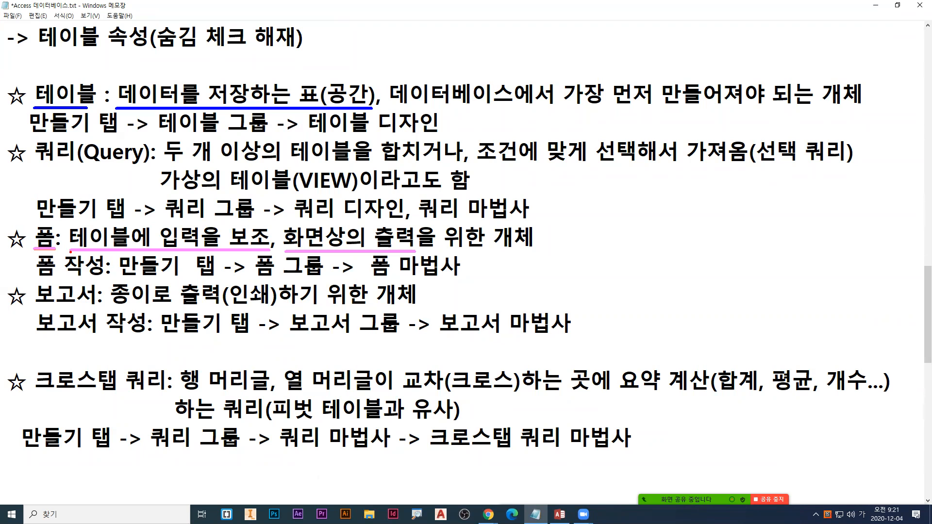
left_click_drag(71, 251, 267, 250)
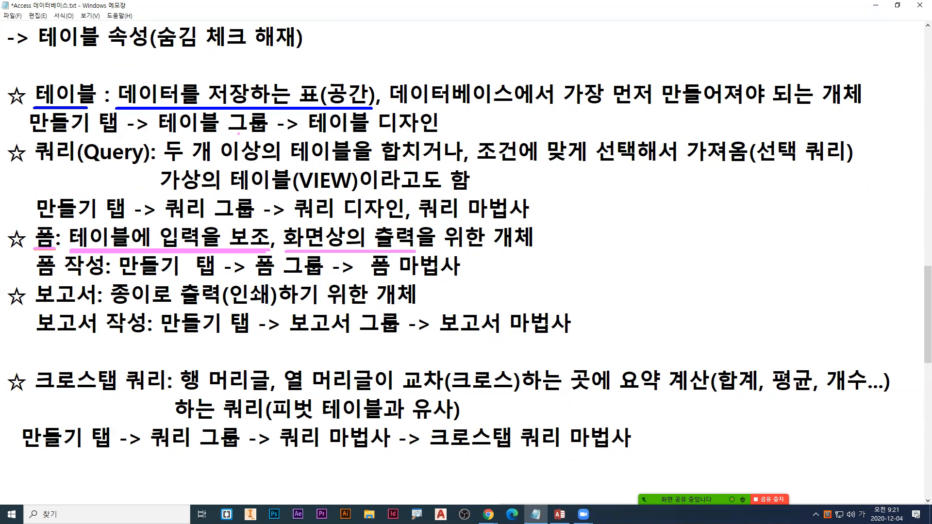
left_click_drag(285, 249, 413, 249)
key("Escape")
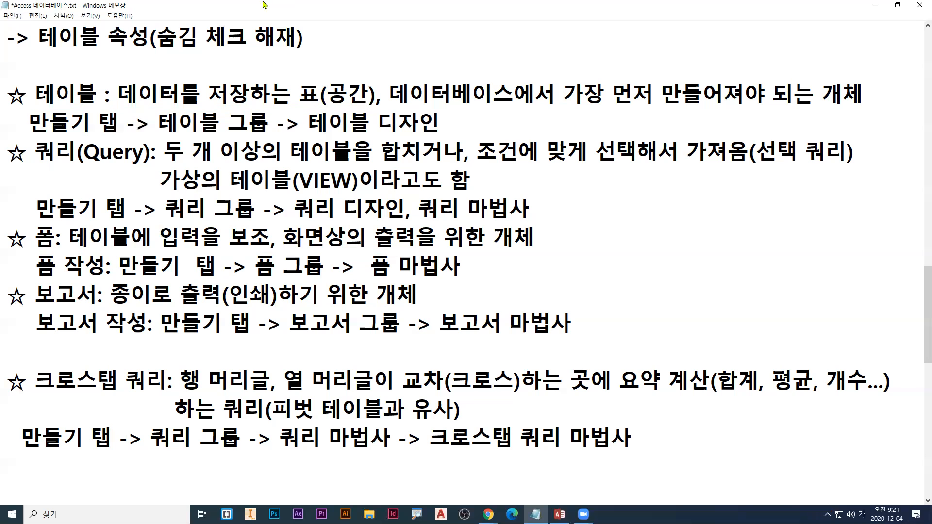
double_click(292, 6)
scroll(183, 396, "down", 2)
left_click(184, 445)
scroll(184, 465, "down", 1)
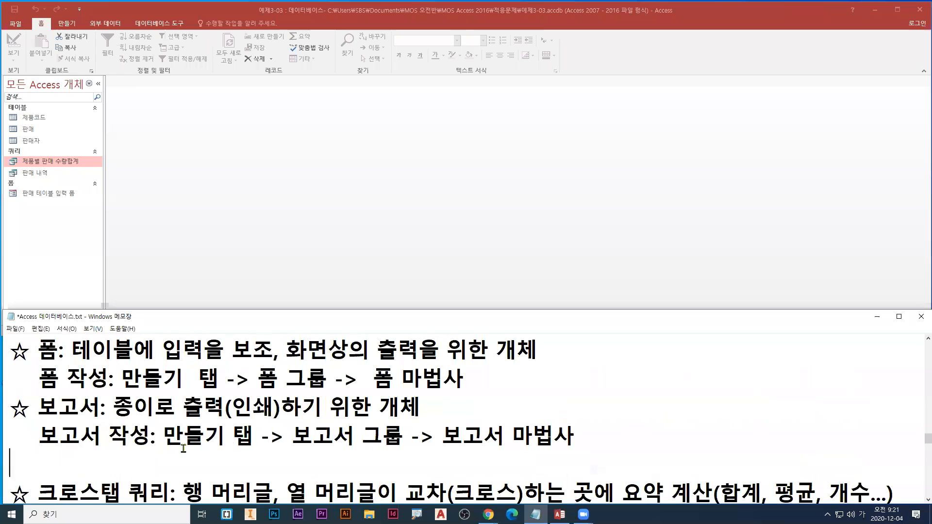
left_click(226, 140)
Show the Create tab and annotate its Forms group commands, highlighting Form Wizard
left_click(66, 24)
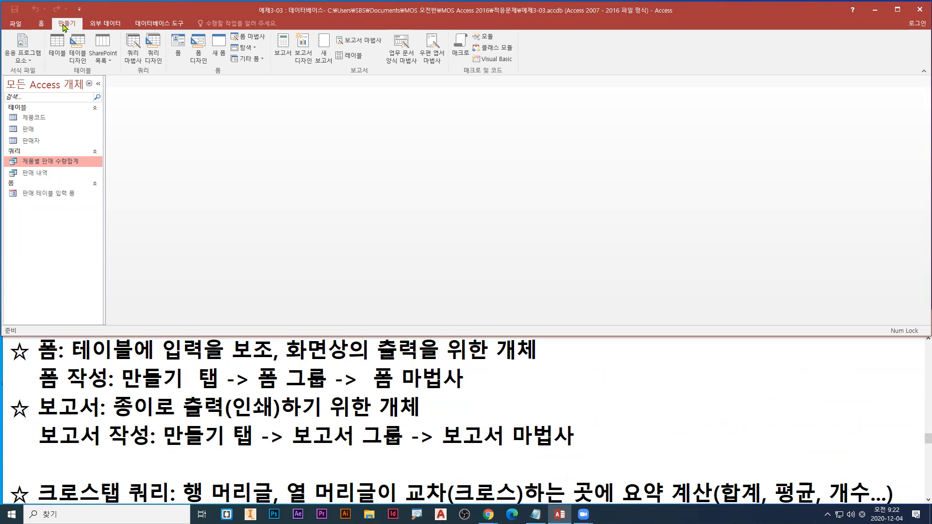
key("ctrl+2")
left_click_drag(54, 19, 82, 29)
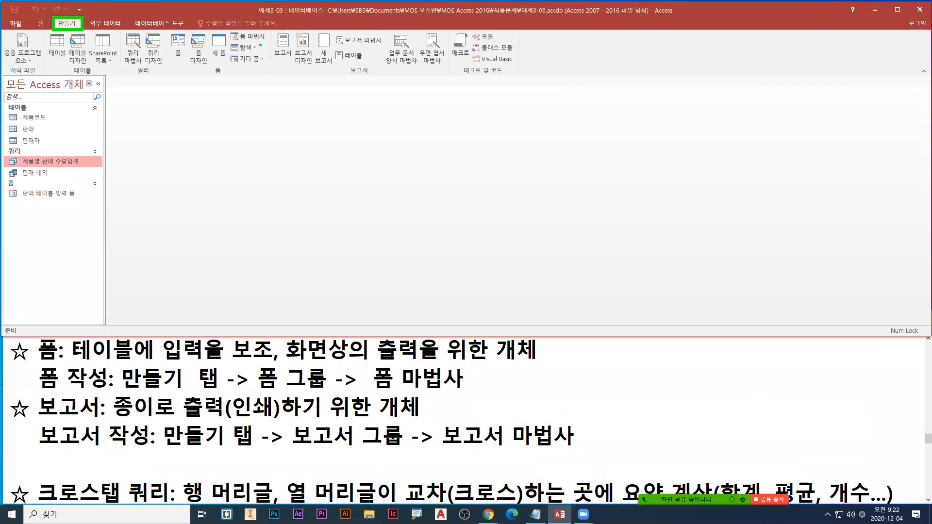
mouse_move(164, 29)
left_mouse_down()
mouse_move(250, 82)
mouse_move(272, 76)
left_mouse_up()
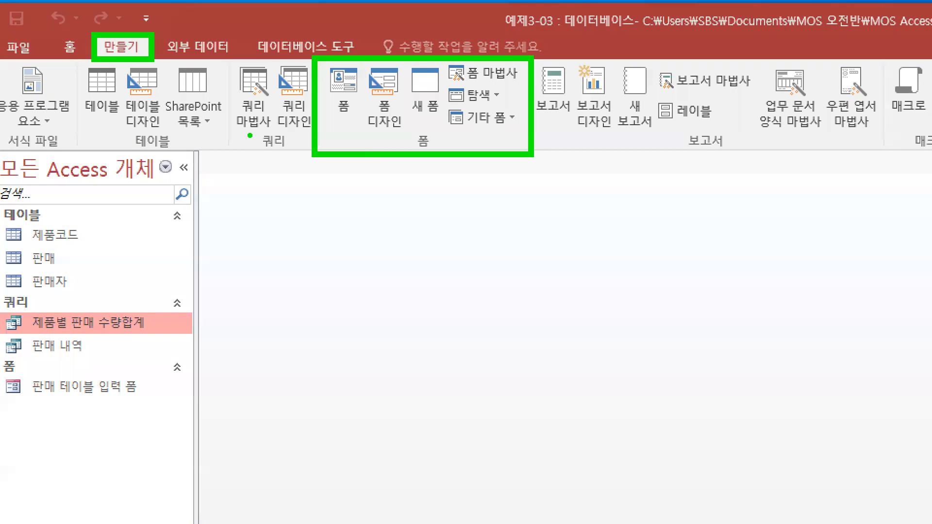
key("r")
left_click_drag(76, 237, 97, 256)
mouse_move(340, 81)
left_mouse_down()
mouse_move(350, 108)
mouse_move(384, 115)
left_mouse_up()
left_click_drag(430, 89, 441, 116)
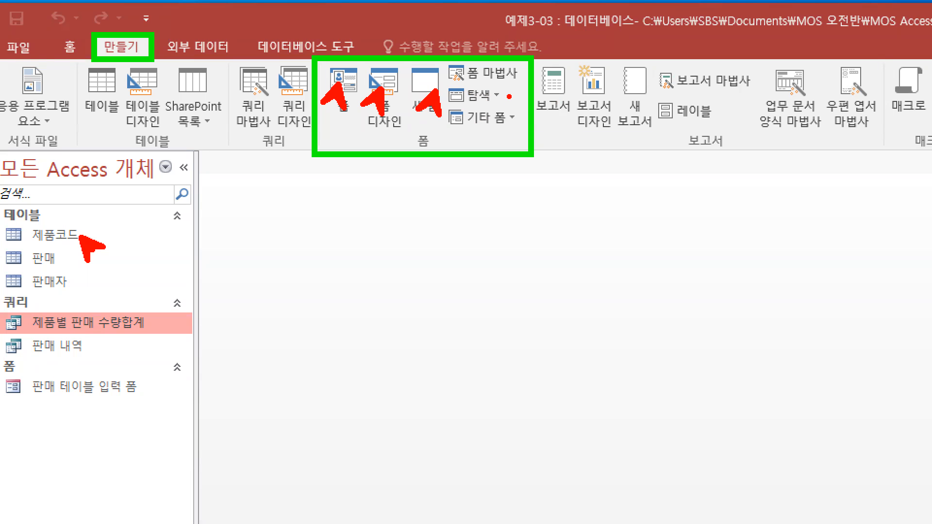
key("e")
mouse_move(440, 58)
left_mouse_down()
mouse_move(523, 89)
mouse_move(526, 130)
left_mouse_up()
key("p")
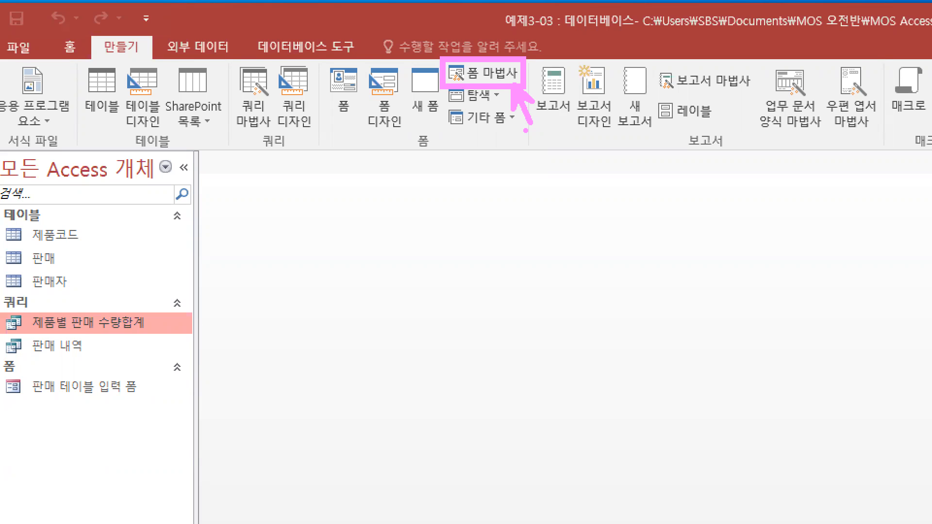
left_click_drag(92, 36, 153, 65)
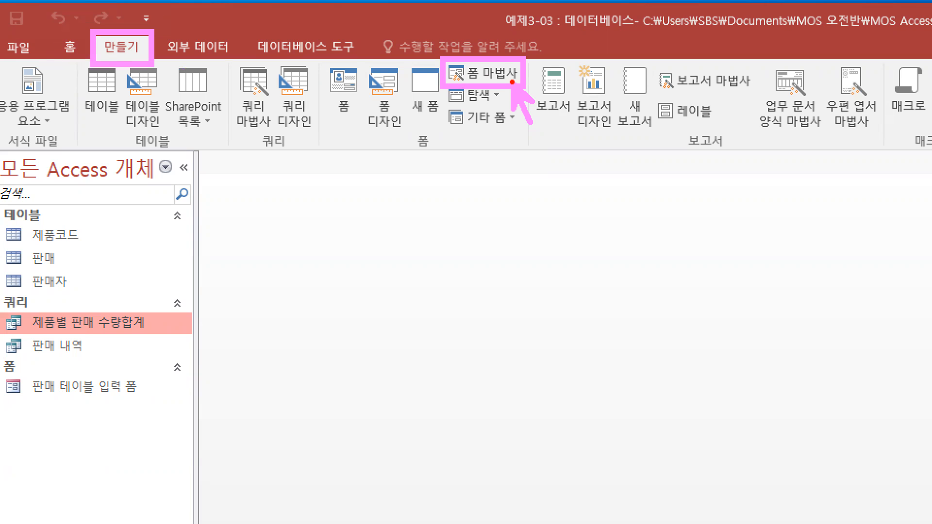
left_click_drag(514, 82, 540, 120)
key("Escape")
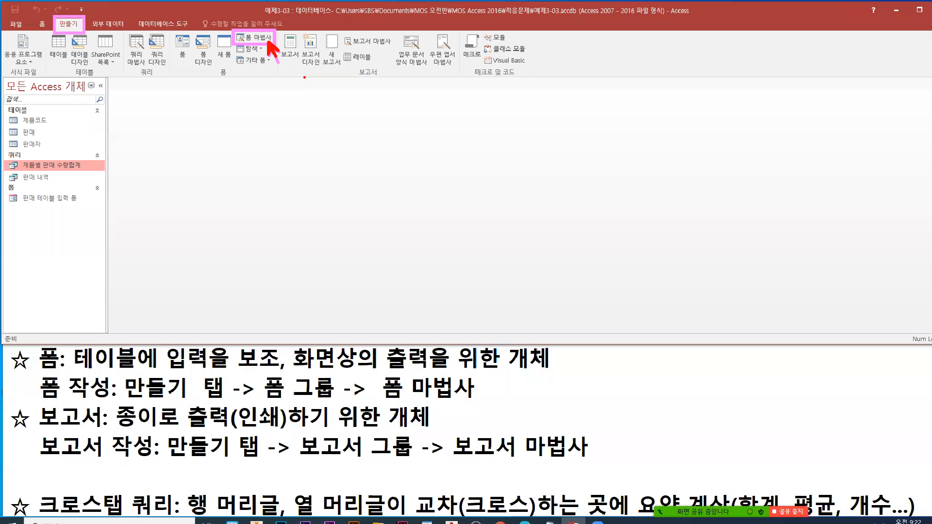
Launch the Form Wizard, view its Tables/Queries list, then cancel without creating a form
left_click(260, 41)
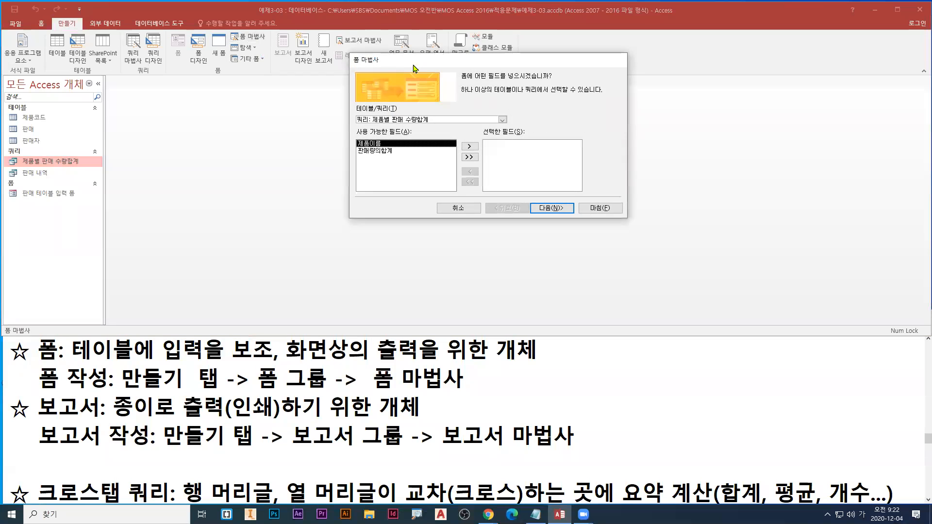
left_click_drag(410, 66, 189, 106)
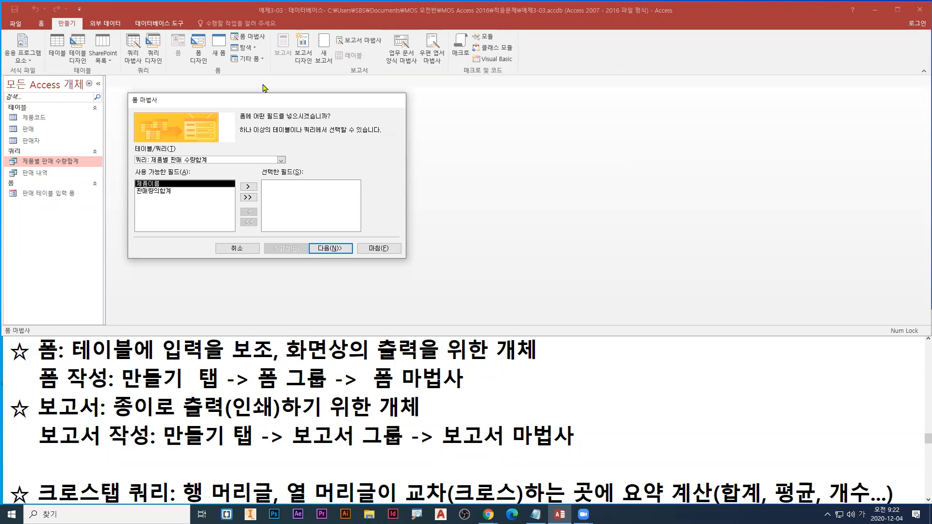
left_click(281, 162)
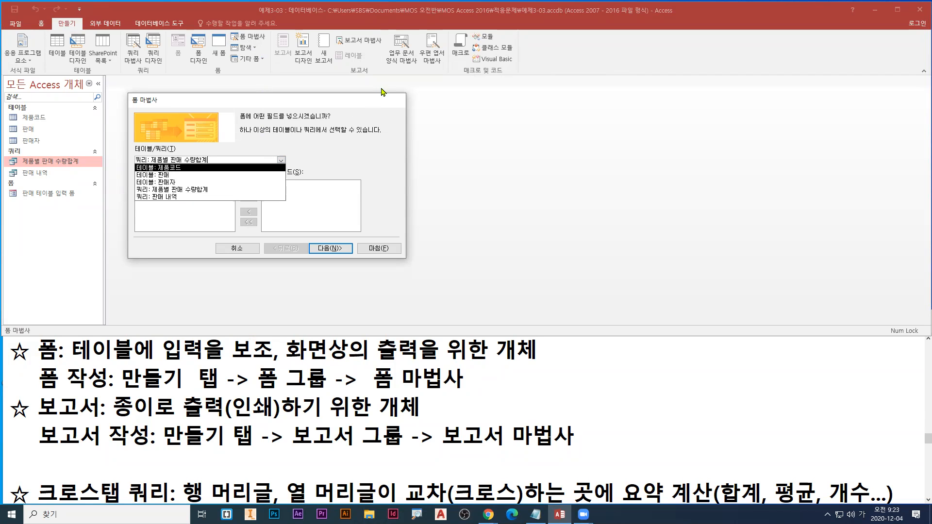
left_click_drag(395, 99, 393, 115)
left_click(240, 267)
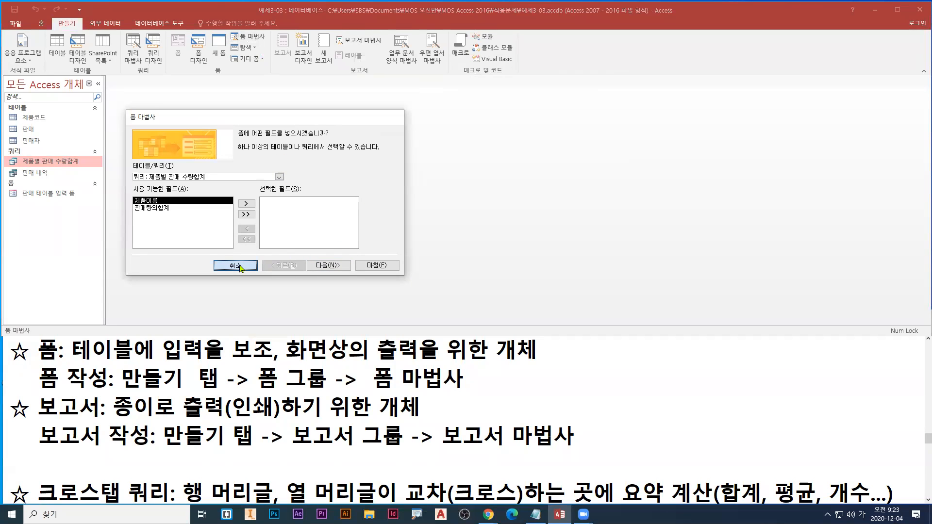
left_click(16, 24)
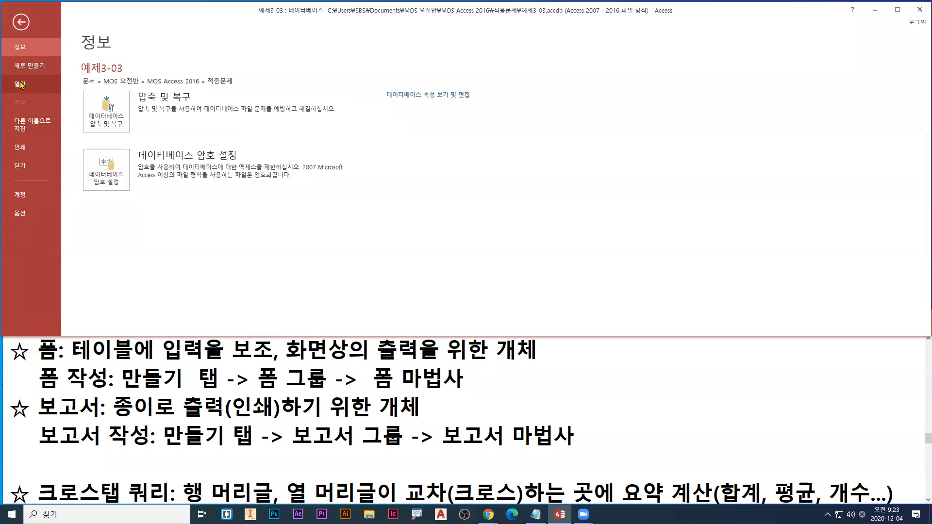
Open the 폼.accdb database from the MOS Access 2016 > Chapter 4 folder
left_click(19, 84)
left_click(121, 183)
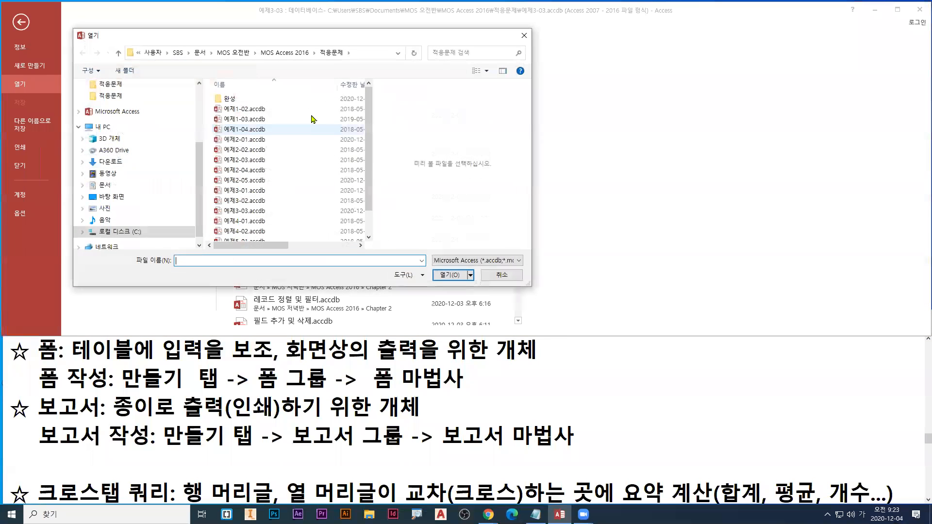
left_click(296, 57)
double_click(236, 129)
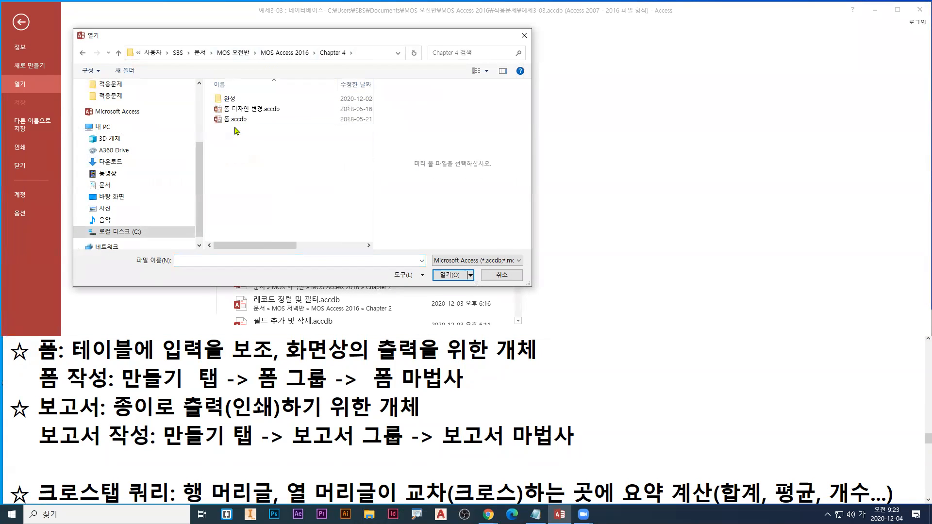
left_click_drag(629, 121, 721, 121)
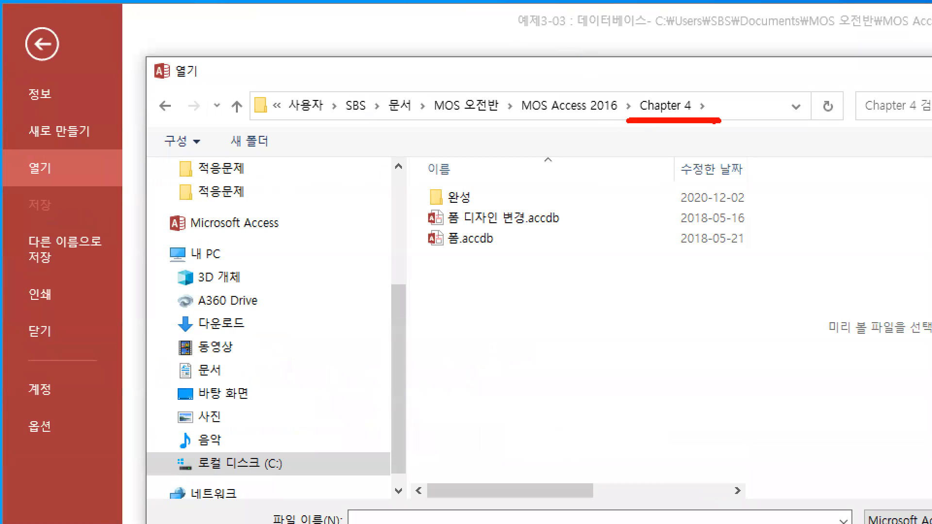
mouse_move(416, 224)
left_mouse_down()
mouse_move(505, 259)
mouse_move(502, 282)
left_mouse_up()
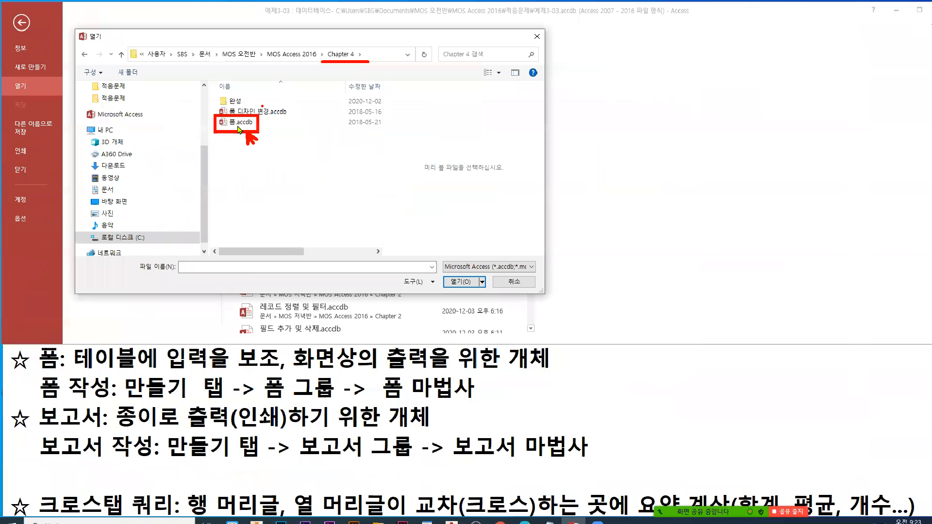
double_click(470, 238)
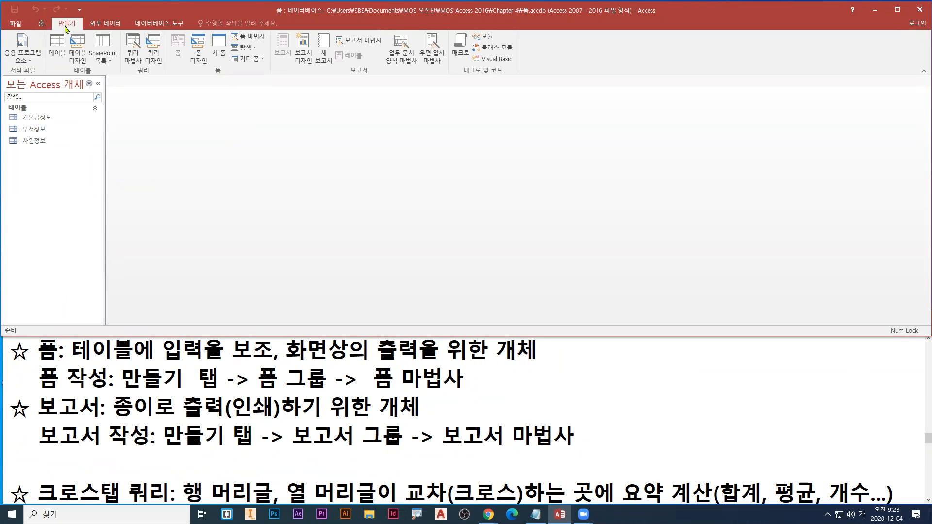
Launch the Form Wizard from the Create tab and list its source tables
left_click_drag(52, 18, 81, 30)
key("g")
mouse_move(164, 28)
left_mouse_down()
mouse_move(249, 77)
mouse_move(274, 77)
left_mouse_up()
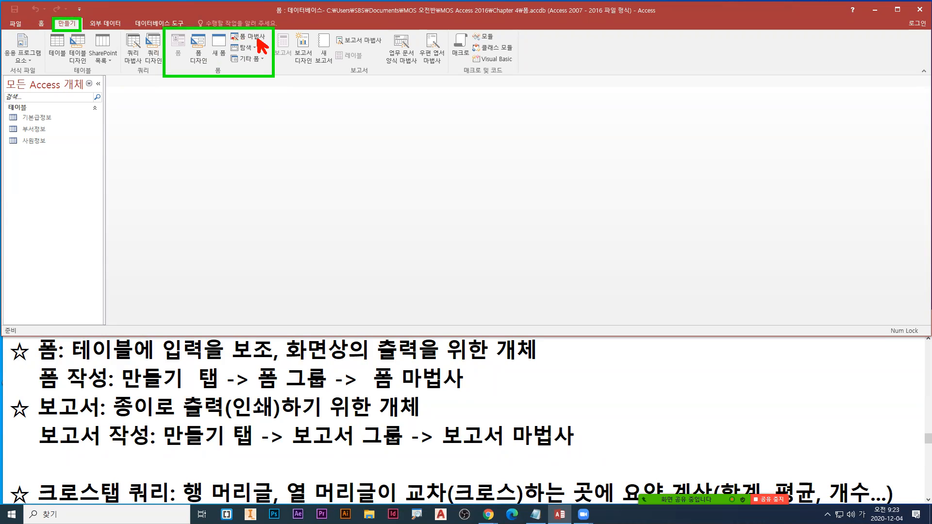
left_click_drag(230, 30, 269, 44)
key("Escape")
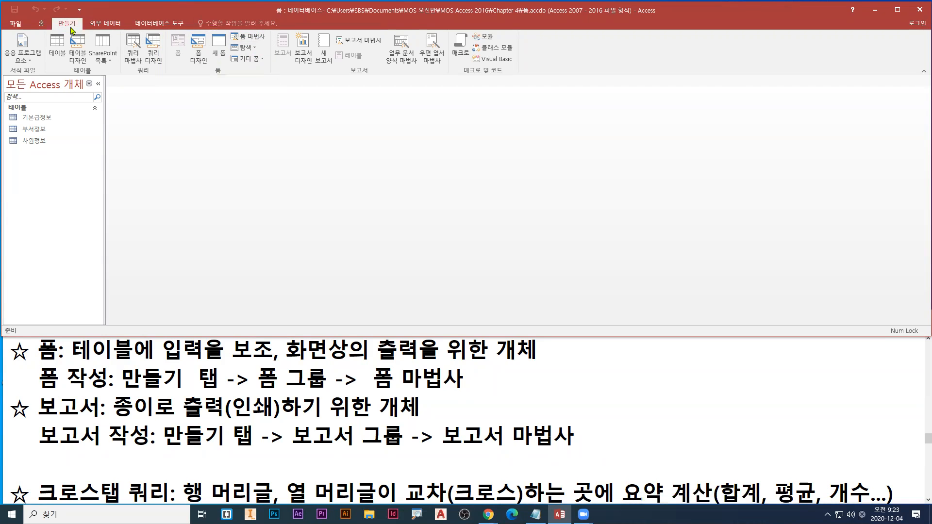
left_click(252, 39)
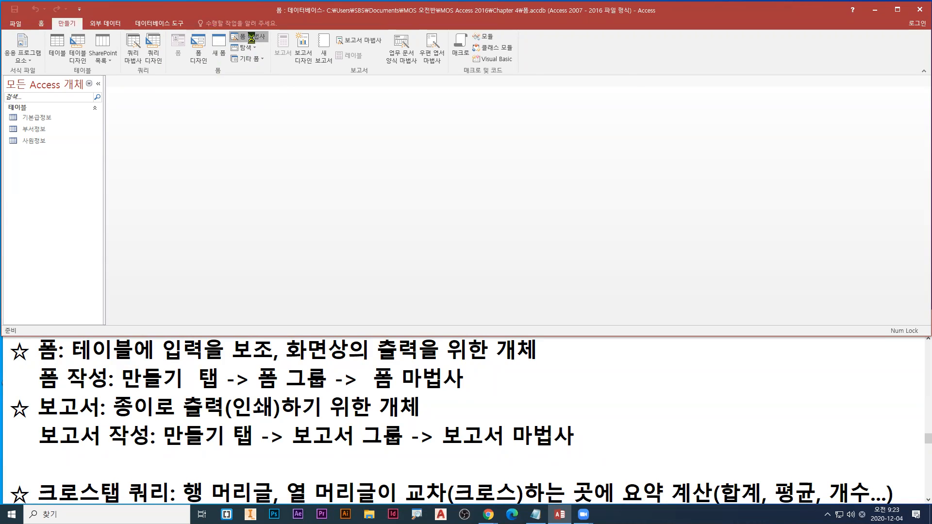
left_click_drag(399, 66, 183, 95)
left_click(286, 148)
Pick 사원정보, select every field, return 주소 to the available list, and continue to layout
left_click(176, 171)
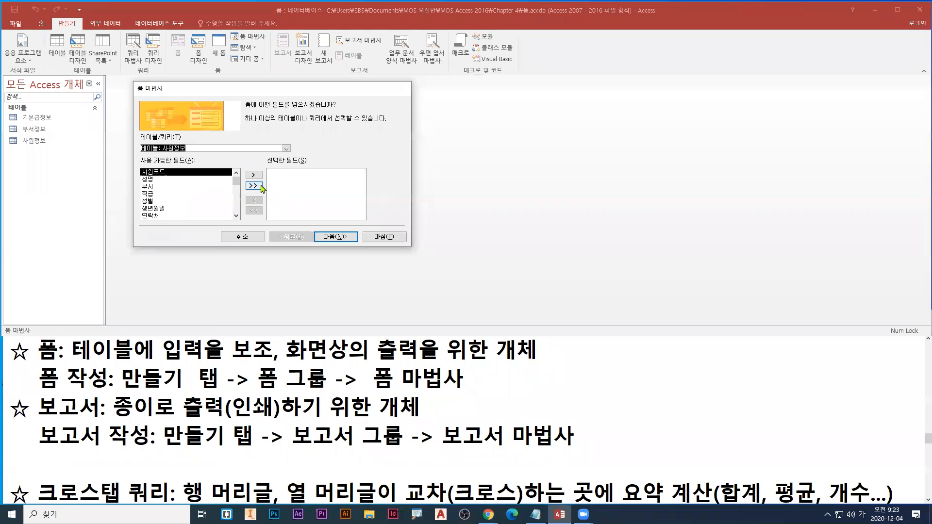
left_click(262, 188)
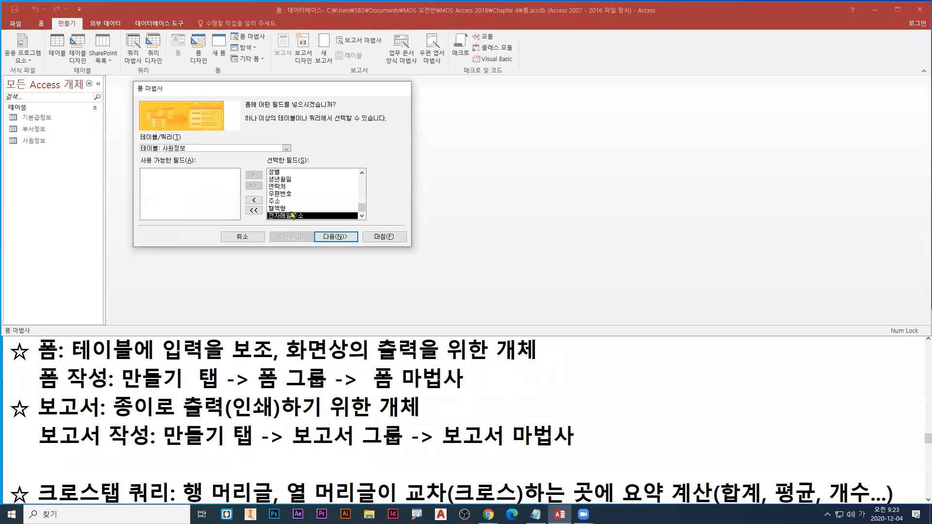
left_click(281, 201)
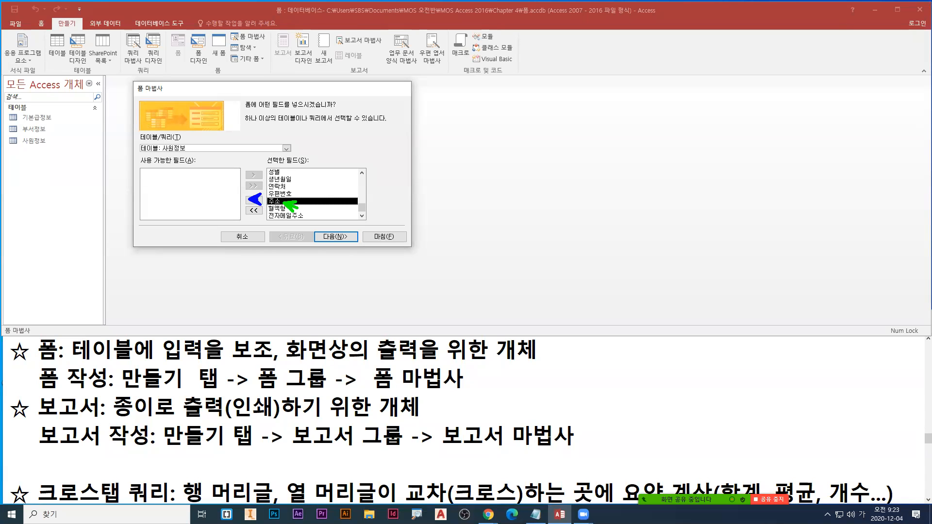
left_click(253, 199)
key("Escape")
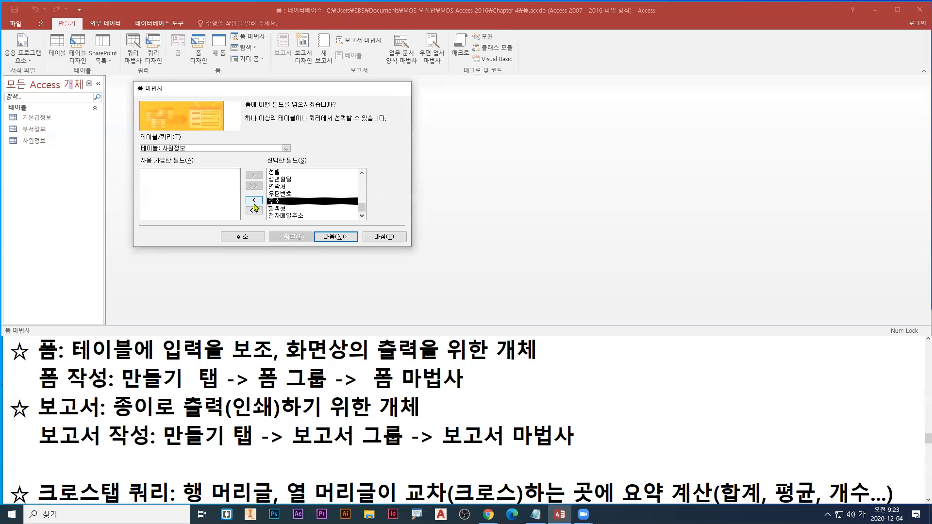
left_click(254, 201)
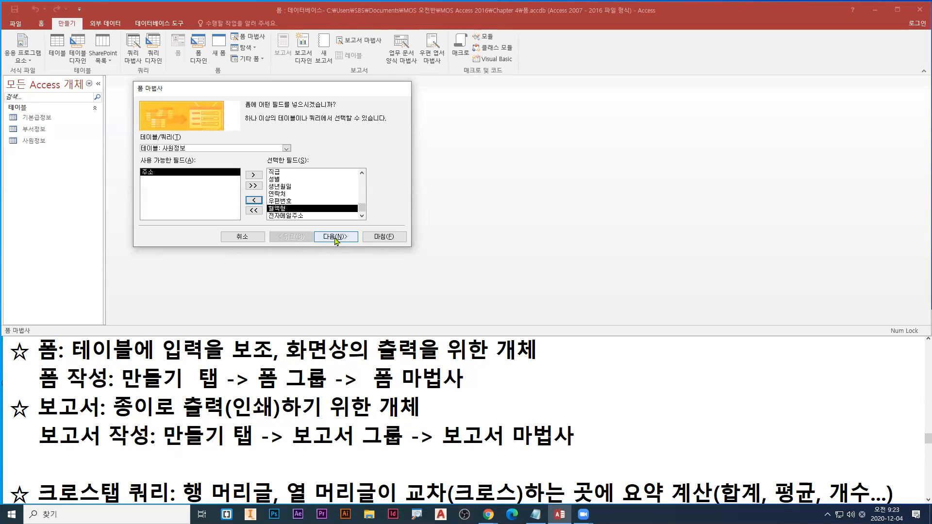
left_click(287, 148)
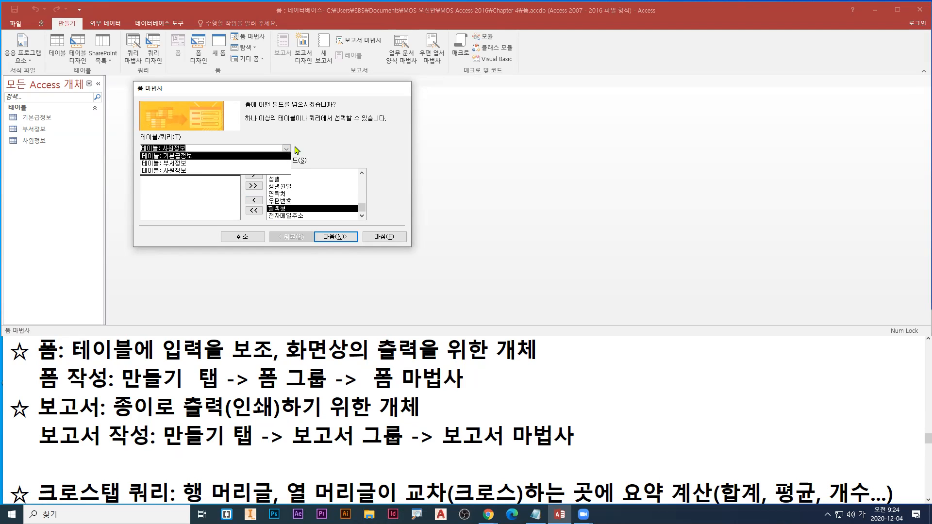
left_click(324, 150)
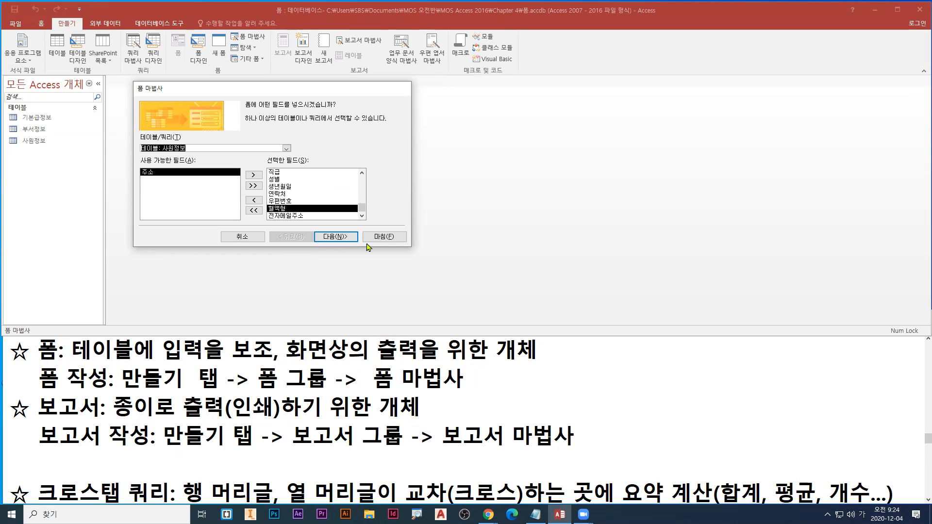
left_click(338, 236)
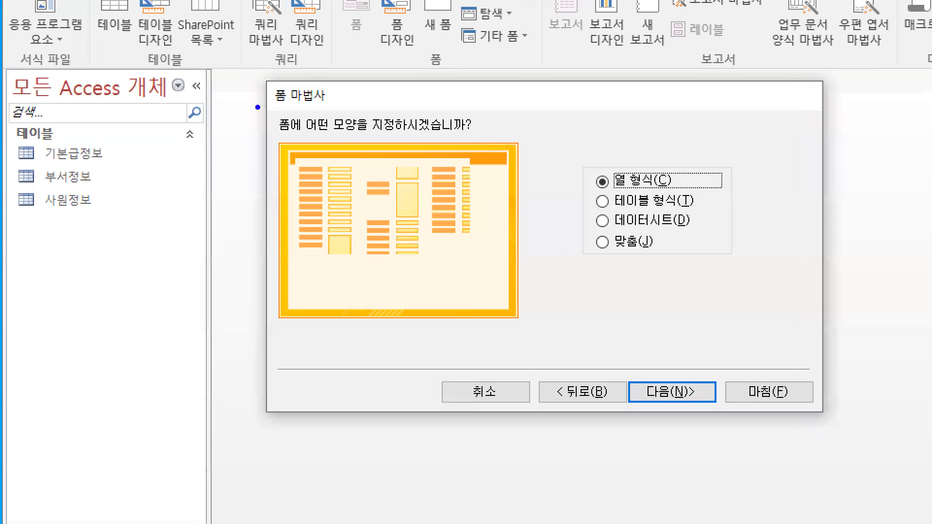
Compare the tabular and datasheet layouts, then settle on the 맞춤 (Justified) layout
left_click_drag(446, 140, 273, 141)
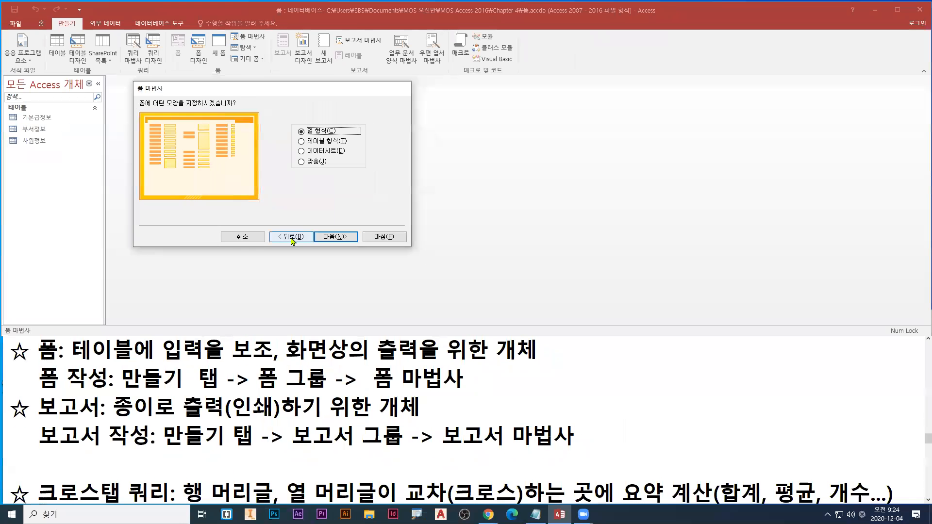
left_click(585, 392)
left_click(333, 240)
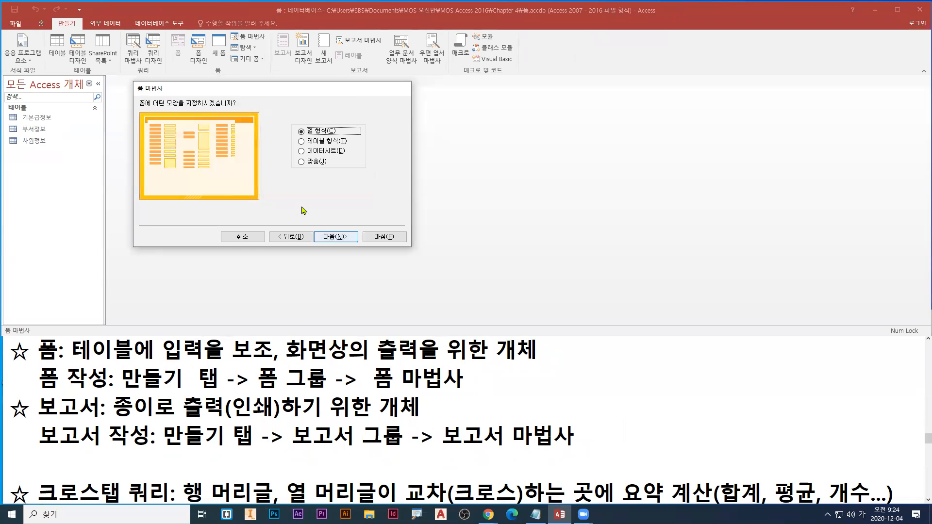
left_click(302, 162)
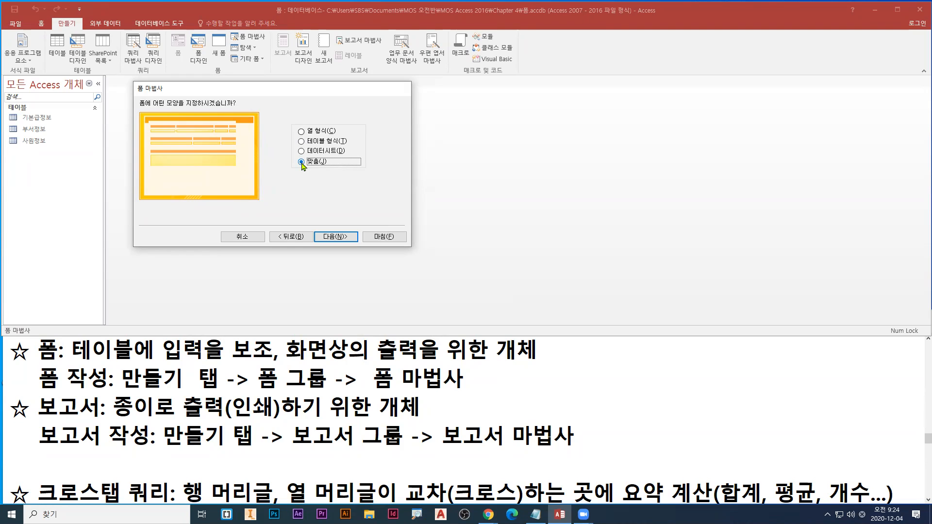
left_click(302, 151)
left_click(302, 141)
left_click(301, 151)
left_click(302, 161)
left_click(302, 151)
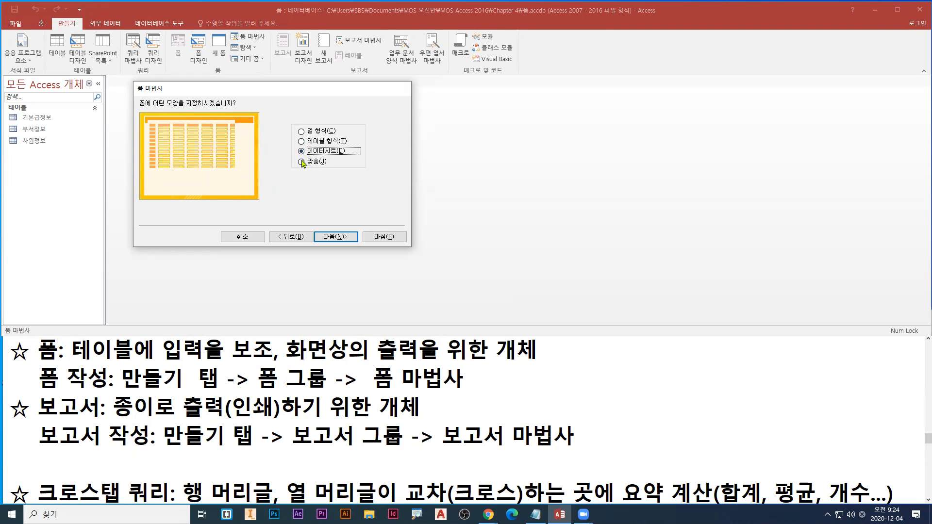
left_click(301, 162)
left_click_drag(278, 180, 300, 164)
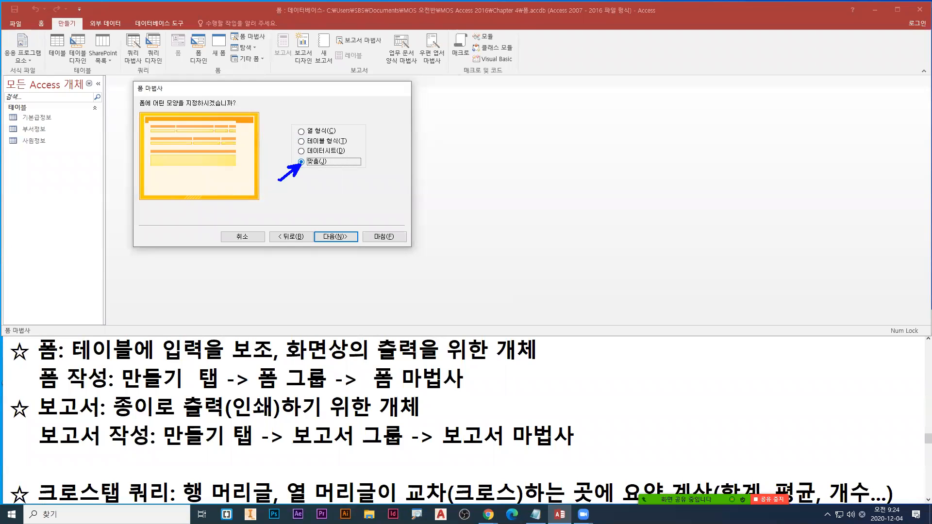
left_click_drag(304, 168, 319, 170)
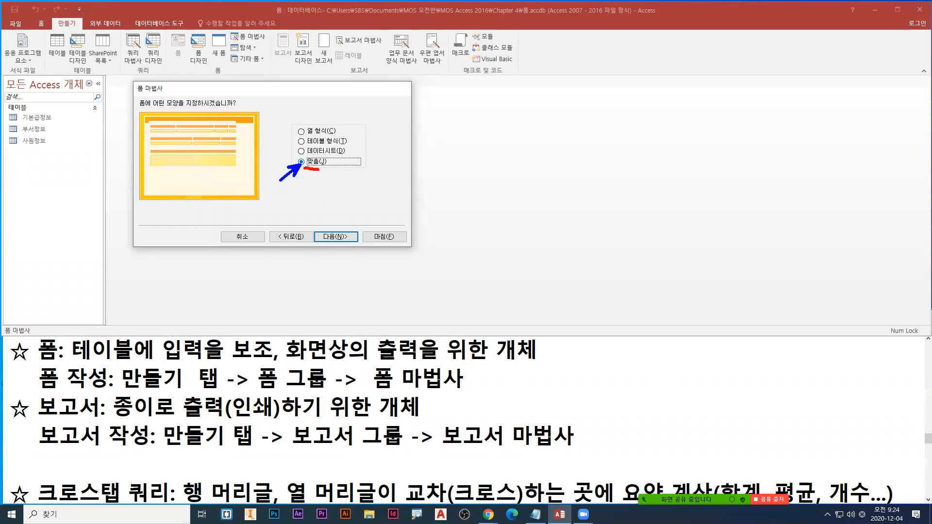
Title the form 사원정보입력 and finish the wizard to open it
left_click(345, 237)
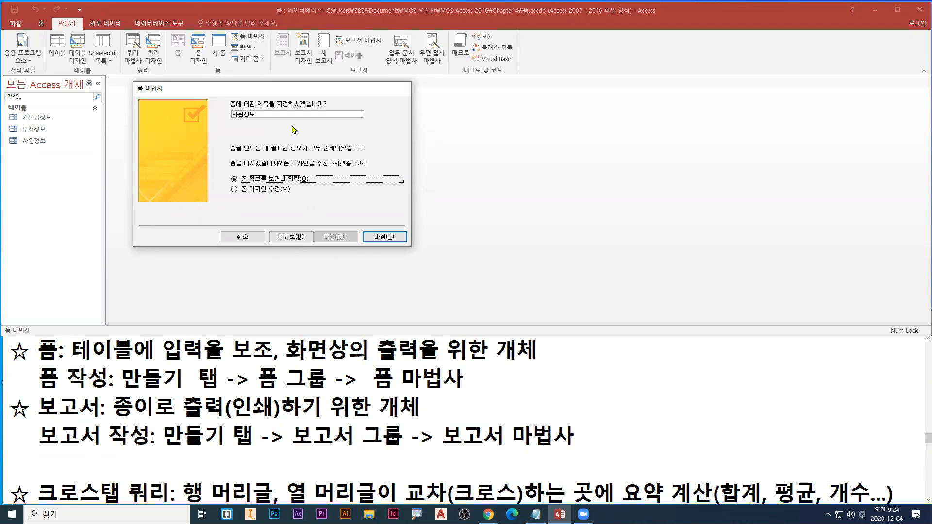
left_click(266, 113)
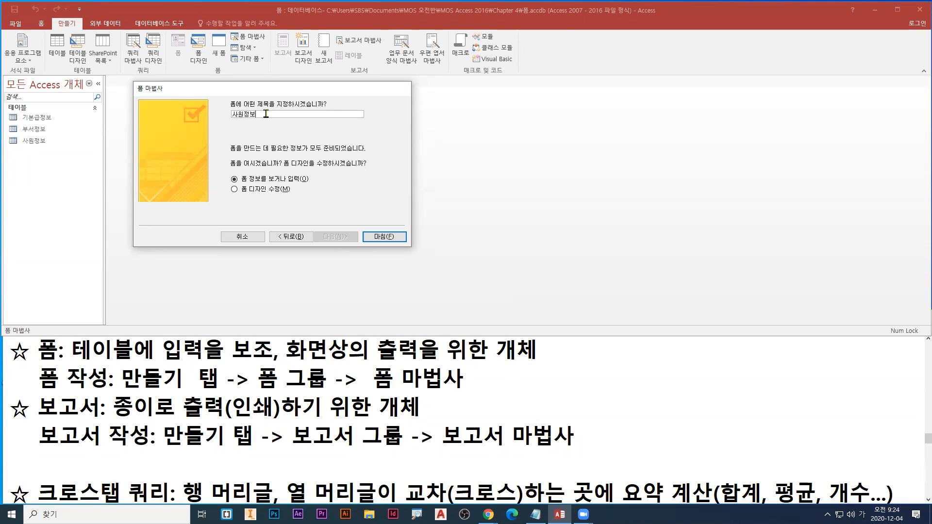
type("입력")
left_click(273, 115)
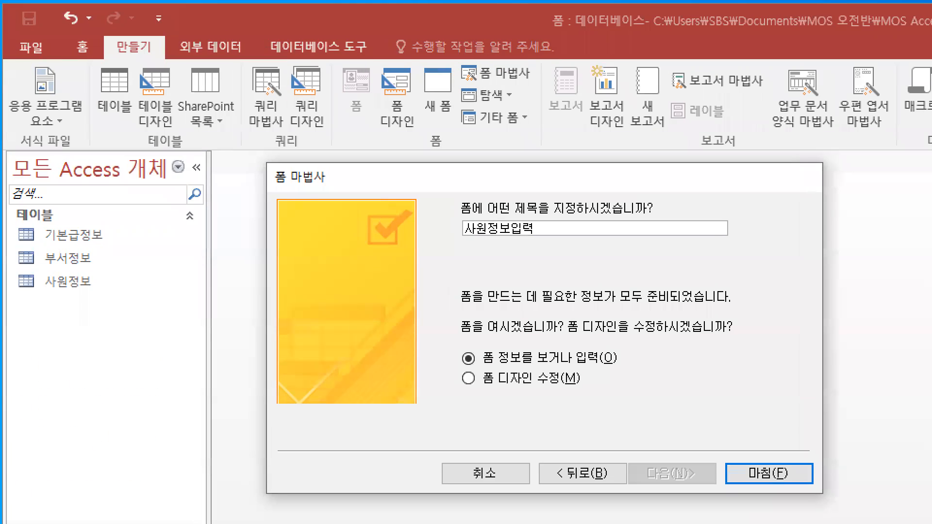
left_click_drag(464, 240, 545, 240)
mouse_move(758, 484)
left_mouse_down()
mouse_move(765, 508)
mouse_move(756, 502)
left_mouse_up()
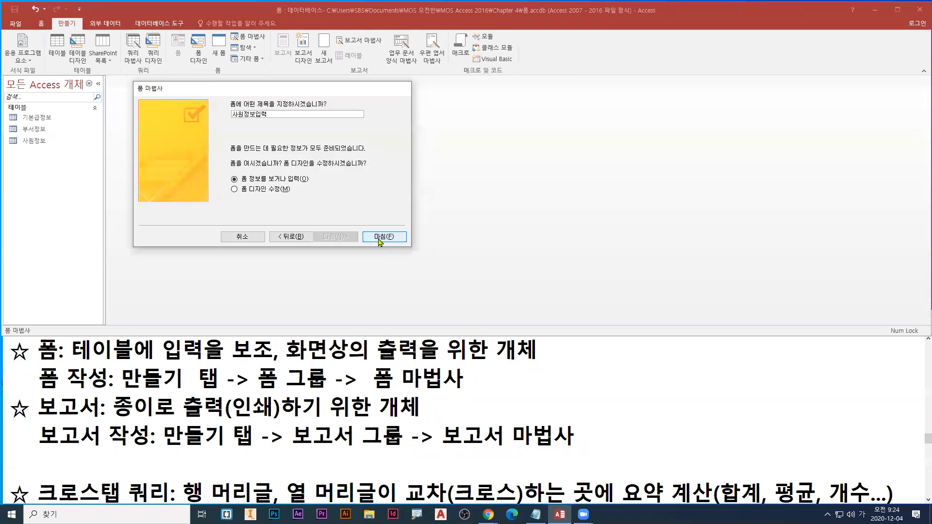
left_click(769, 473)
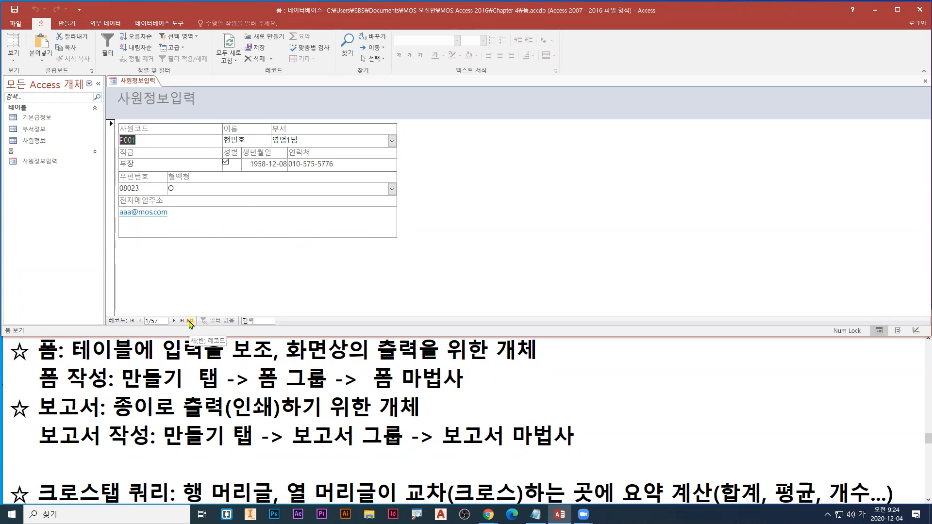
Jump to a blank new employee record, then back to the first record
left_click_drag(184, 316, 197, 328)
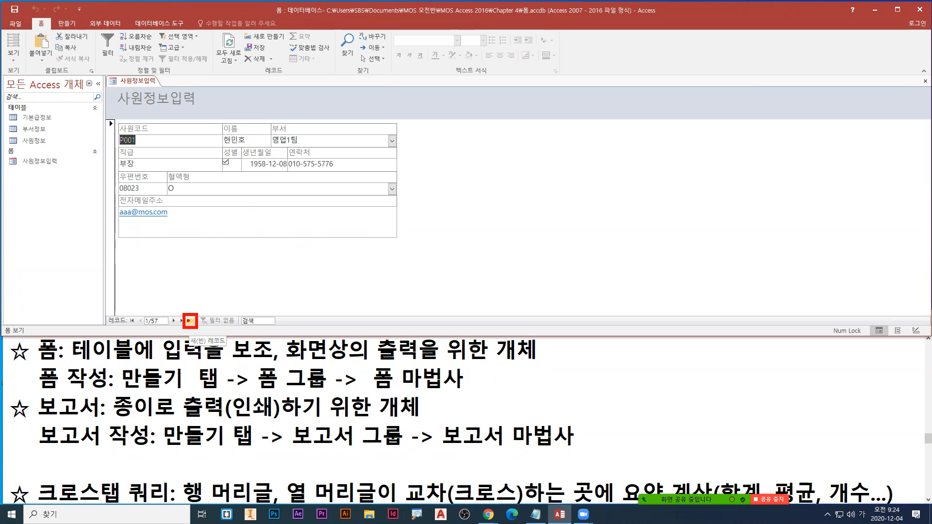
left_click_drag(116, 197, 33, 142)
left_click(190, 321)
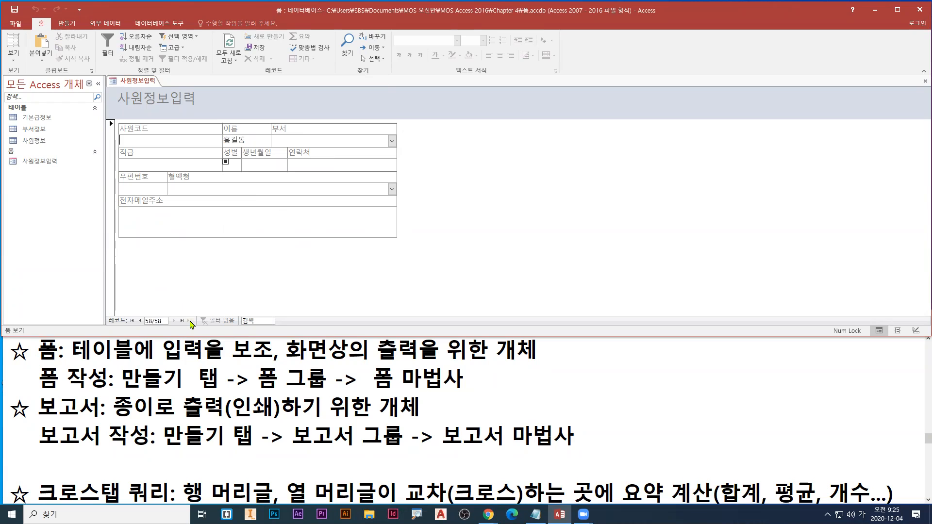
left_click(132, 320)
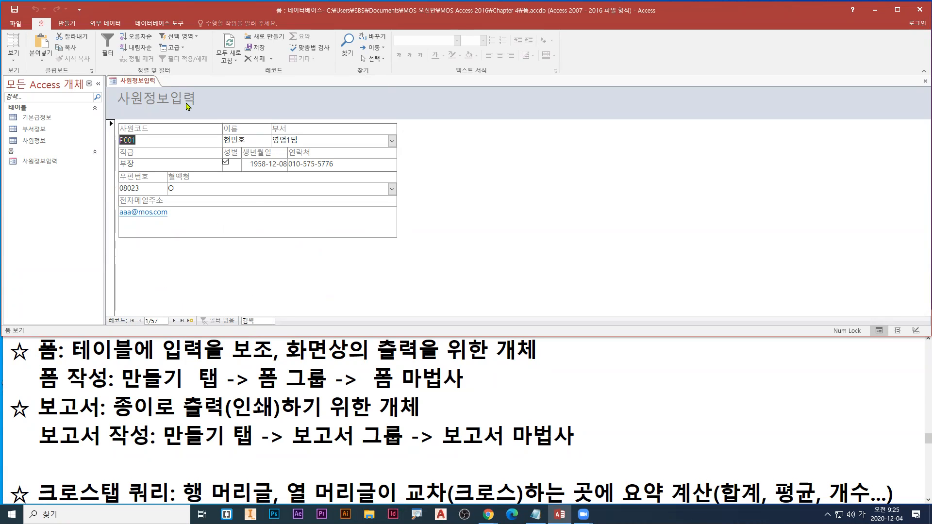
Switch the 사원정보입력 form to Design View and back to Form View, then close it
right_click(139, 84)
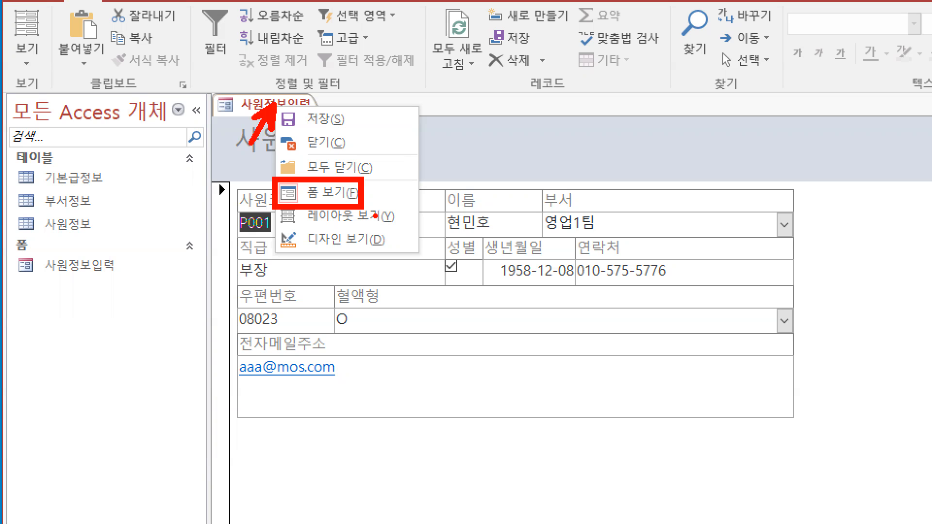
key("Escape")
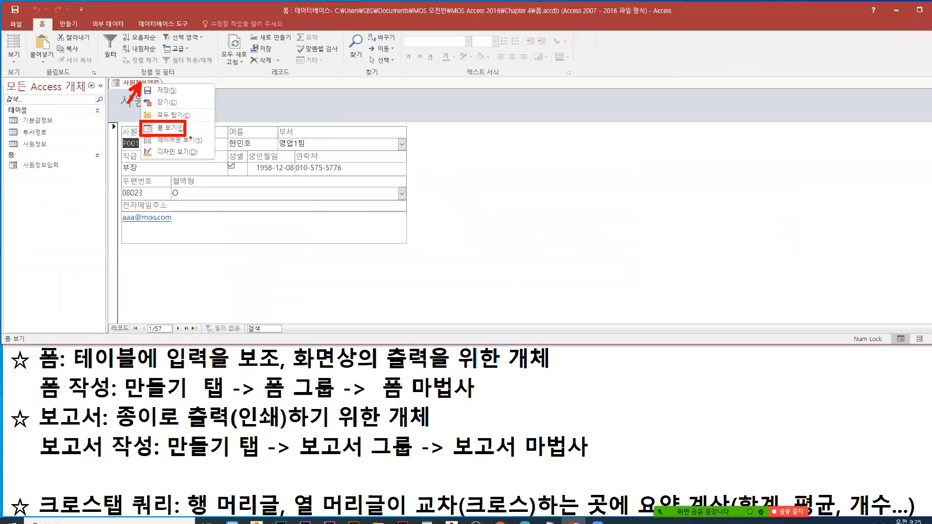
right_click(149, 82)
left_click(163, 148)
right_click(137, 81)
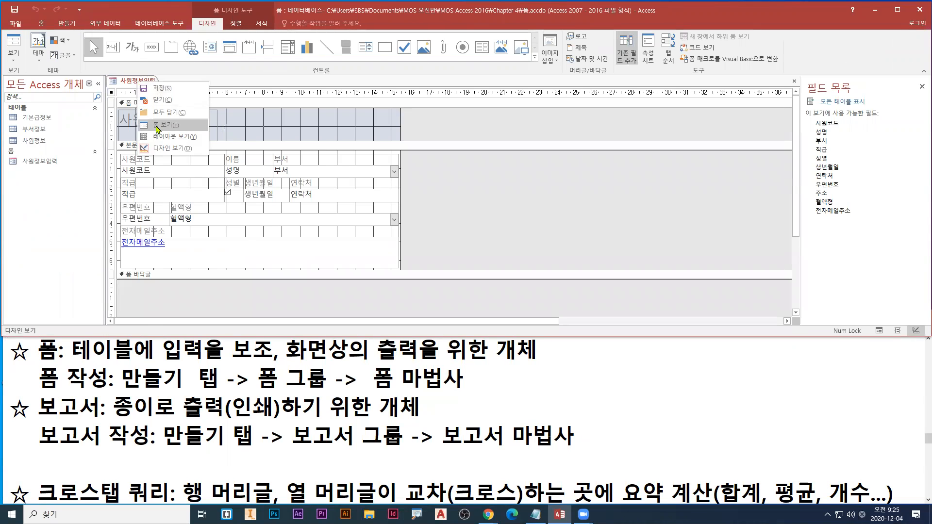
left_click(157, 127)
right_click(141, 81)
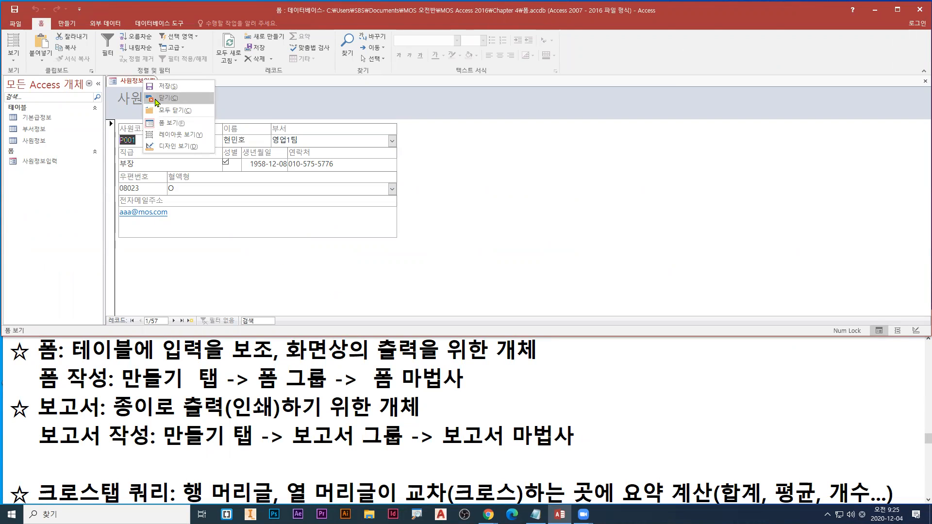
left_click(157, 99)
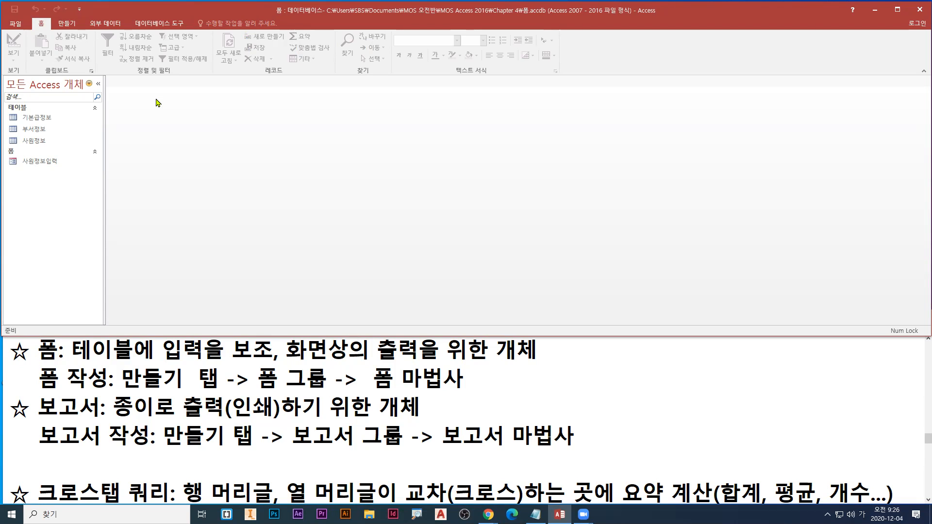
Create blank form 폼1 in layout view and display its Property Sheet instead of the field list
left_click(68, 24)
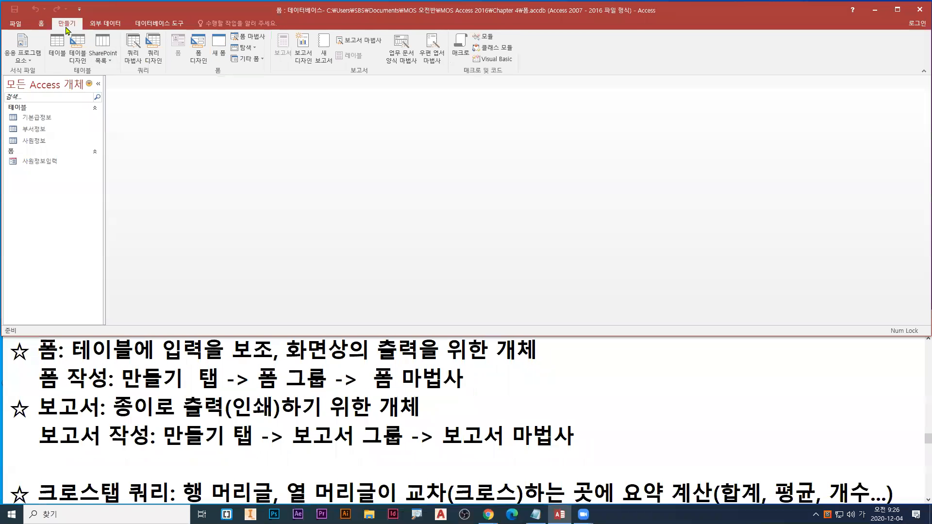
left_click(219, 55)
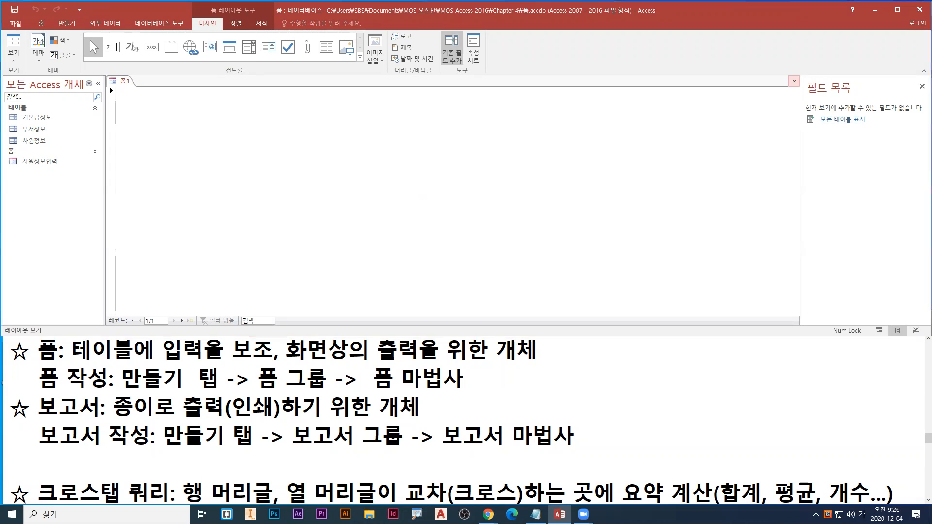
mouse_move(796, 73)
left_mouse_down()
mouse_move(928, 279)
mouse_move(930, 329)
left_mouse_up()
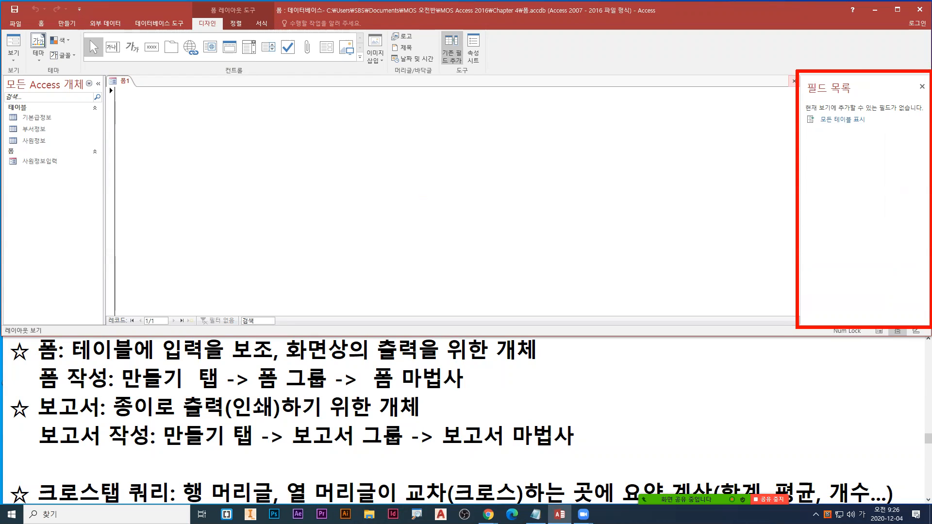
left_click(474, 52)
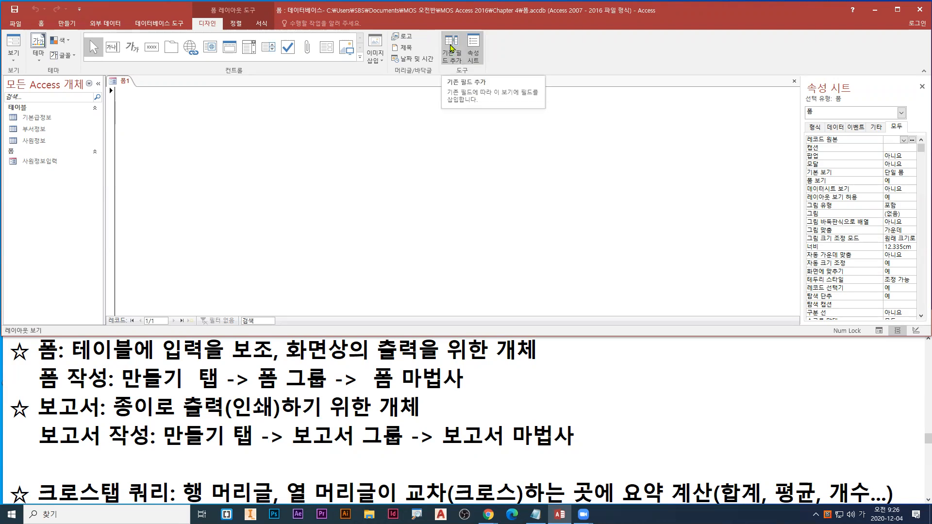
left_click(451, 48)
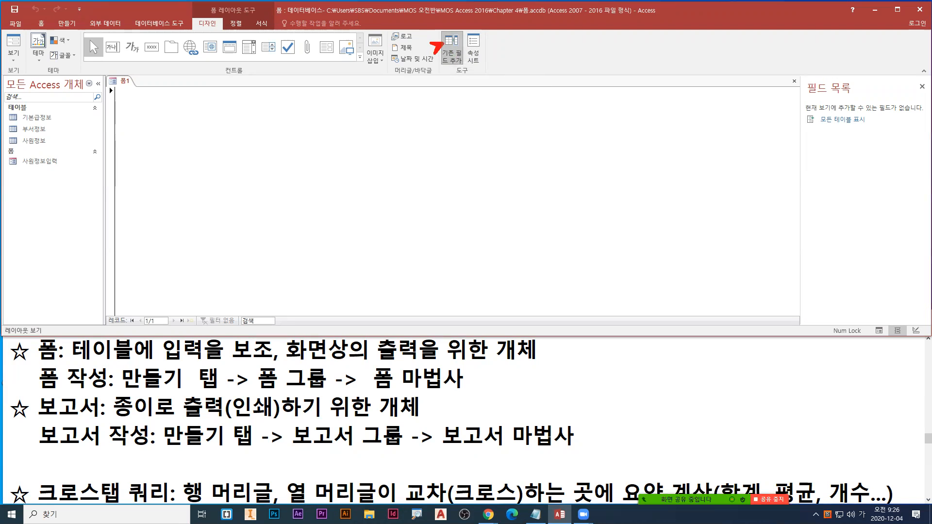
left_click(473, 48)
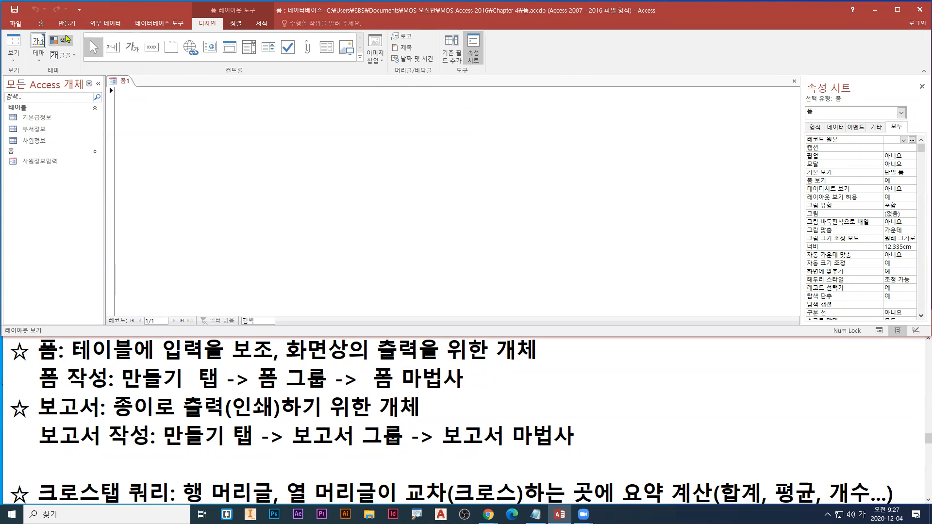
Close the old blank form 폼1 and create a new blank form
right_click(125, 81)
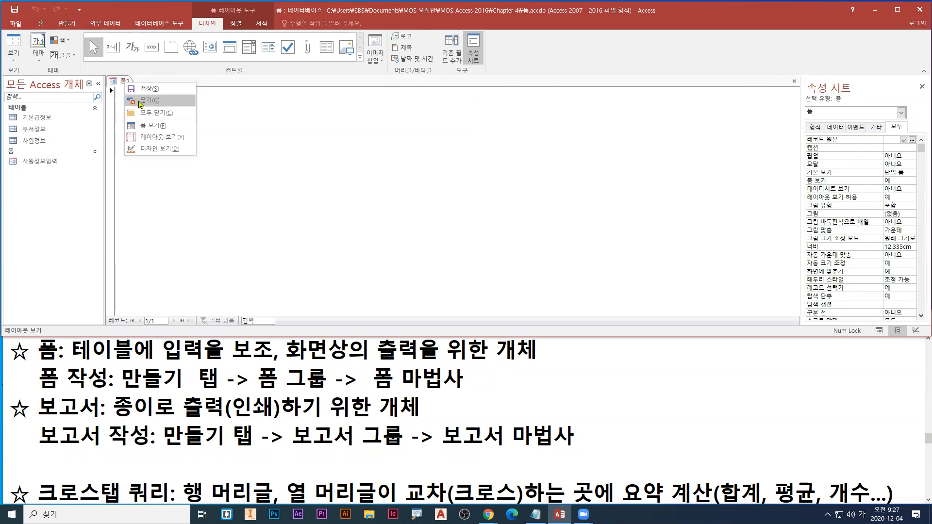
left_click(141, 106)
left_click(67, 24)
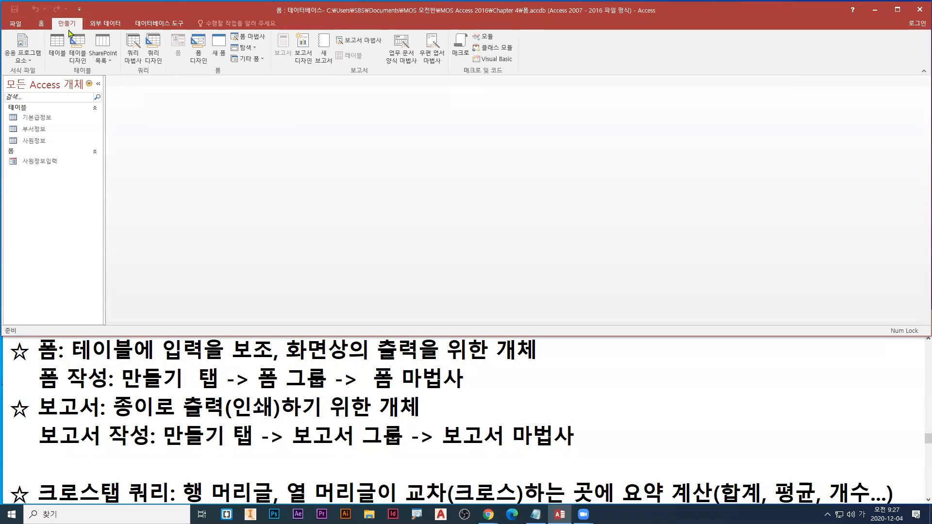
left_click_drag(67, 28, 60, 40)
key("b")
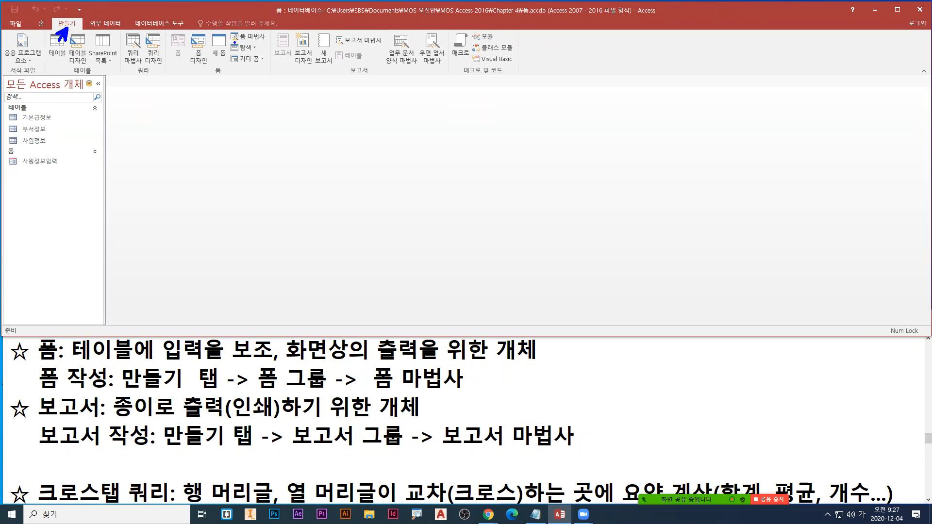
left_click_drag(229, 30, 269, 44)
key("e")
left_click_drag(206, 29, 231, 64)
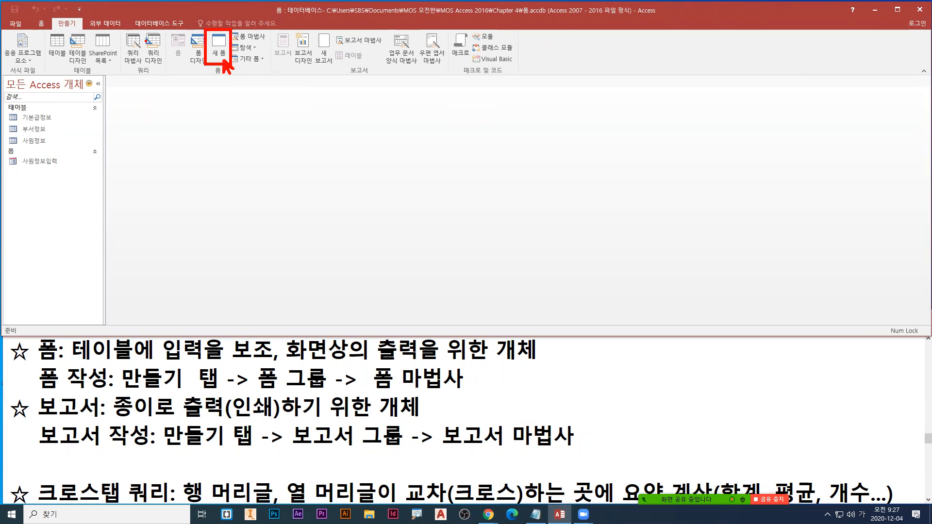
left_click_drag(53, 15, 81, 34)
left_click(219, 54)
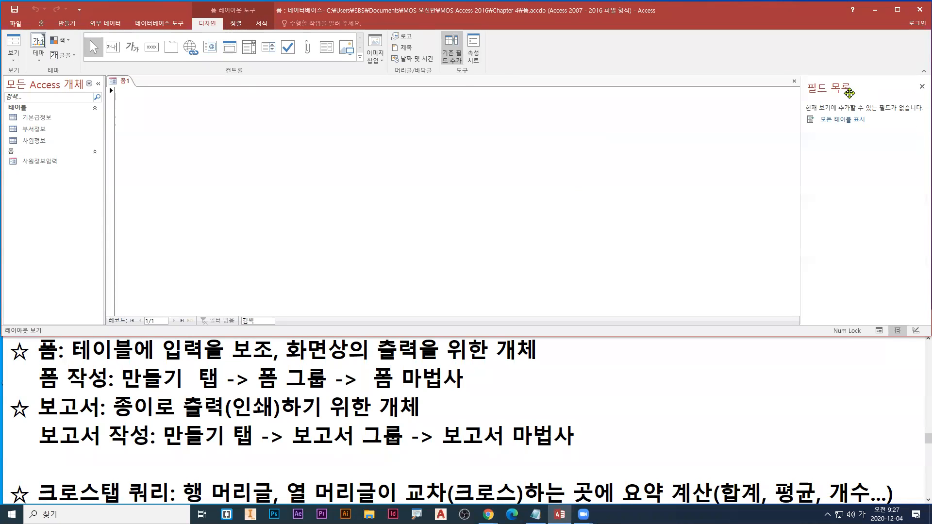
Toggle the new form's side pane between the Property Sheet and the field list
mouse_move(796, 73)
left_mouse_down()
mouse_move(930, 283)
mouse_move(930, 332)
mouse_move(930, 322)
left_mouse_up()
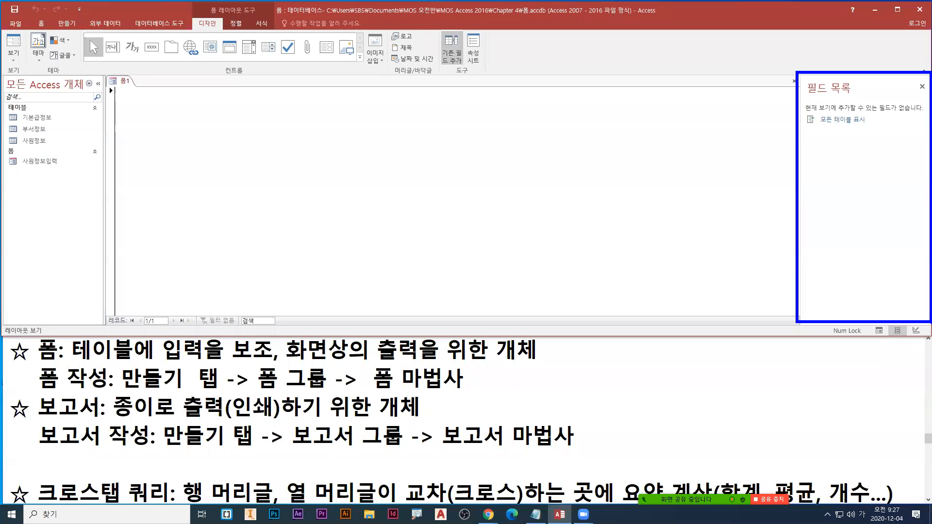
left_click(474, 47)
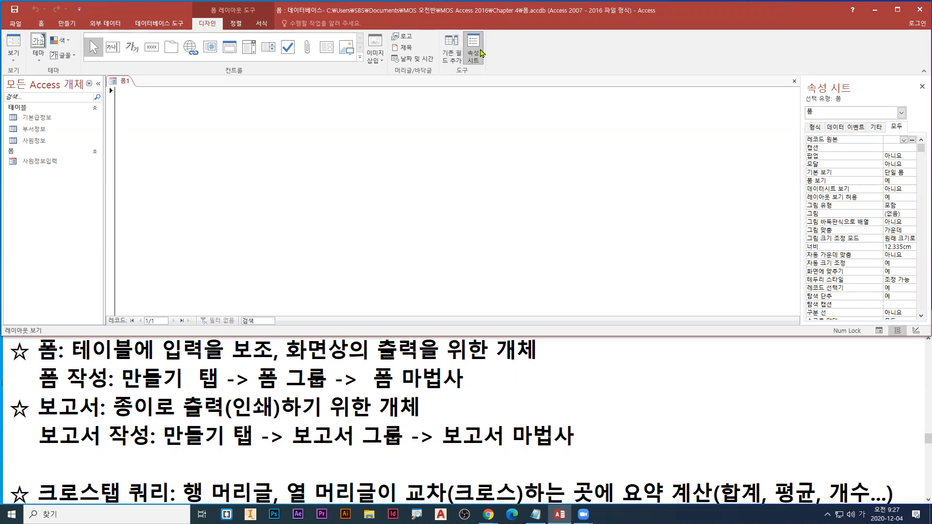
left_click(452, 50)
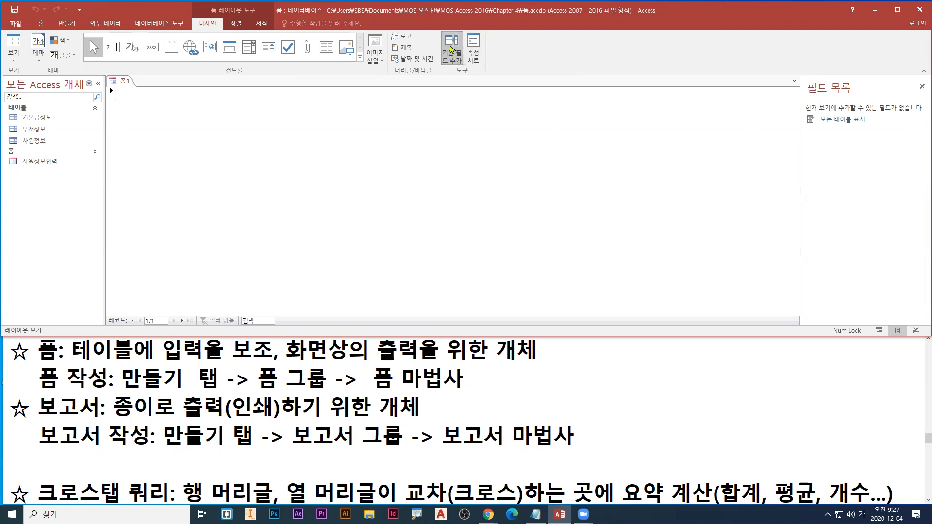
key("ctrl+2")
left_click_drag(448, 47, 429, 61)
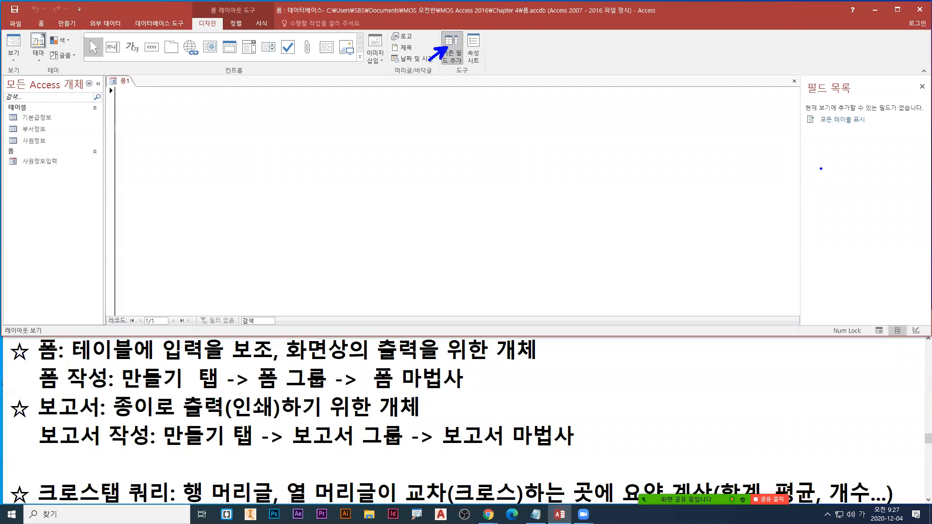
mouse_move(837, 128)
left_mouse_down()
mouse_move(774, 166)
mouse_move(257, 127)
mouse_move(264, 118)
mouse_move(276, 138)
left_mouse_up()
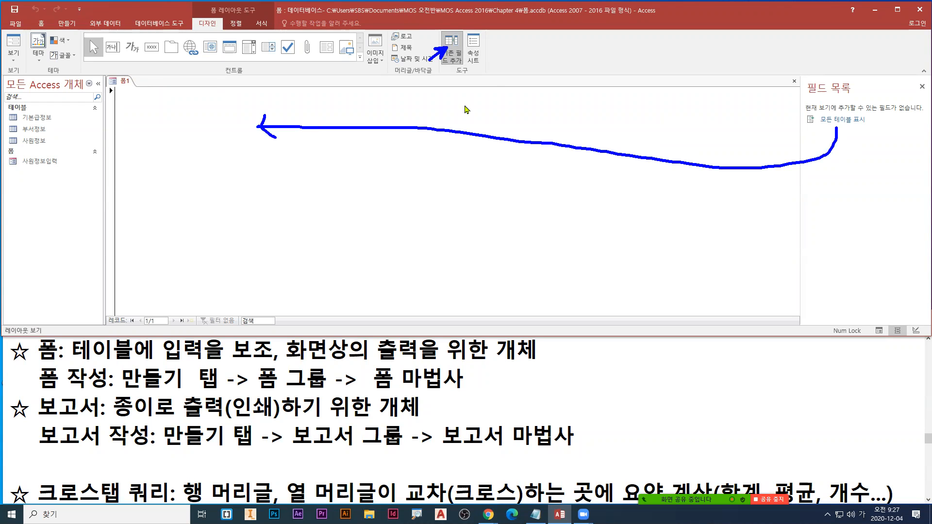
key("Escape")
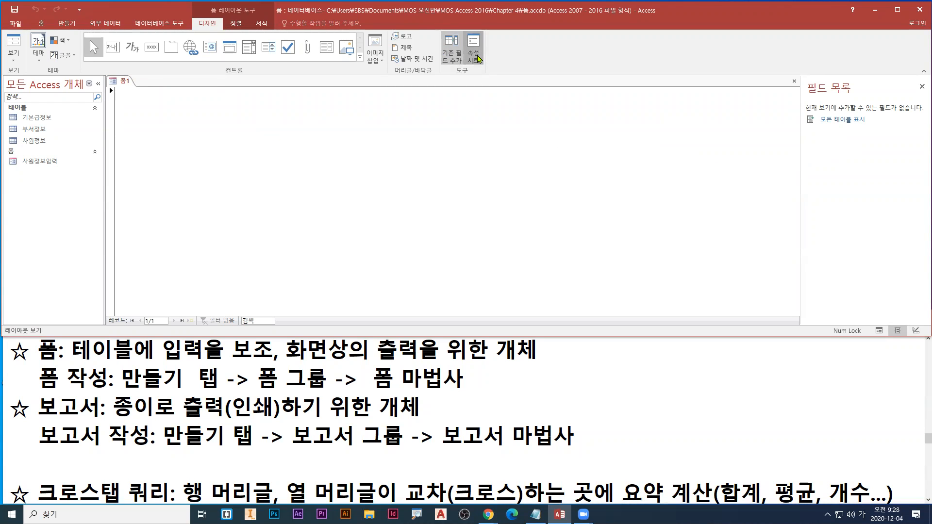
Return to the field list and briefly toggle showing fields from all tables
left_click(477, 57)
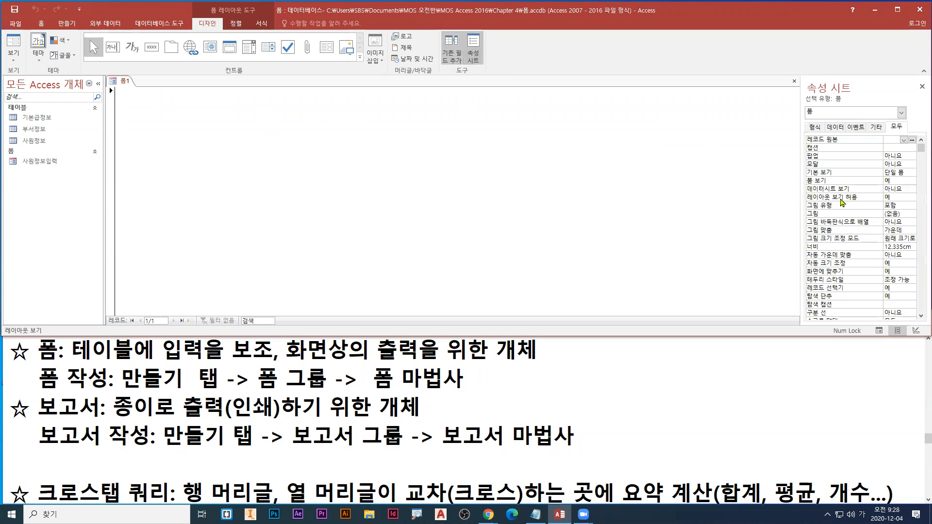
left_click(453, 52)
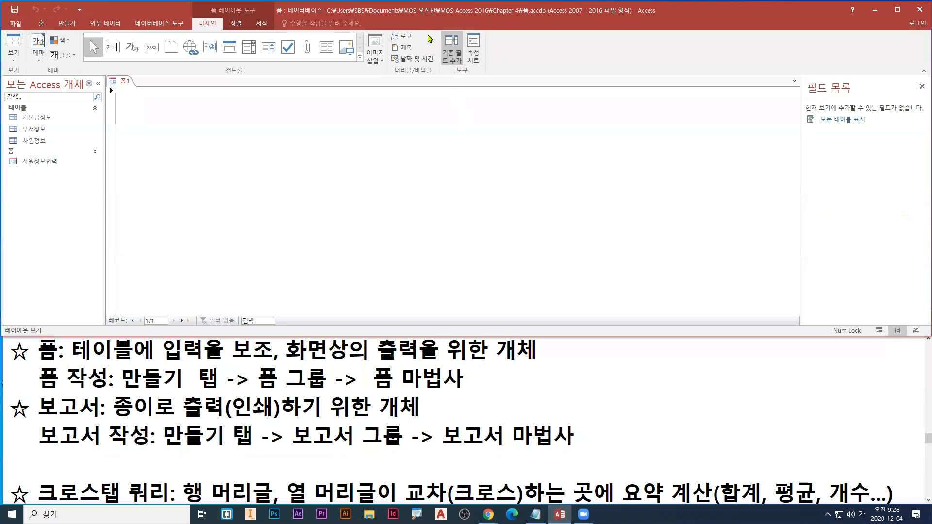
left_click_drag(440, 30, 463, 67)
mouse_move(799, 72)
left_mouse_down()
mouse_move(928, 303)
mouse_move(928, 324)
left_mouse_up()
key("Escape")
left_click(844, 120)
left_click(847, 116)
key("ctrl+1")
left_click(817, 127)
left_click_drag(820, 127, 820, 145)
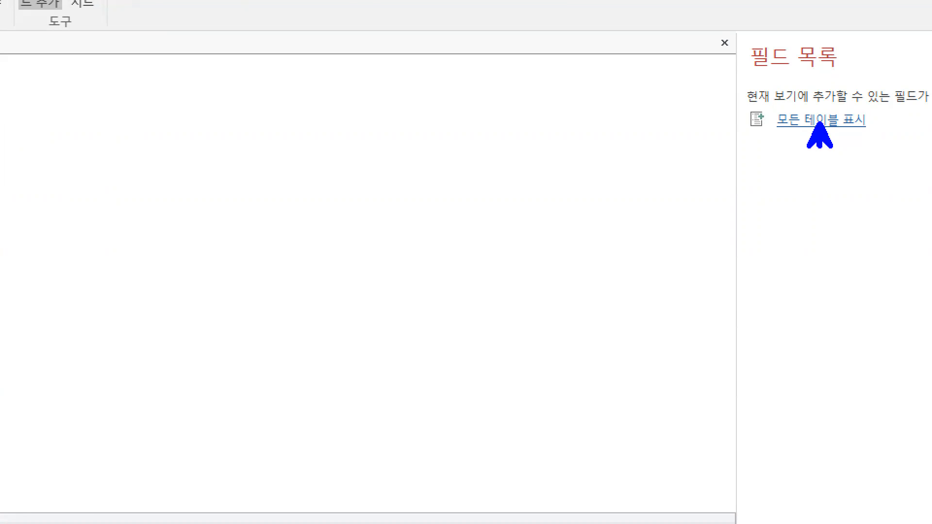
key("Escape")
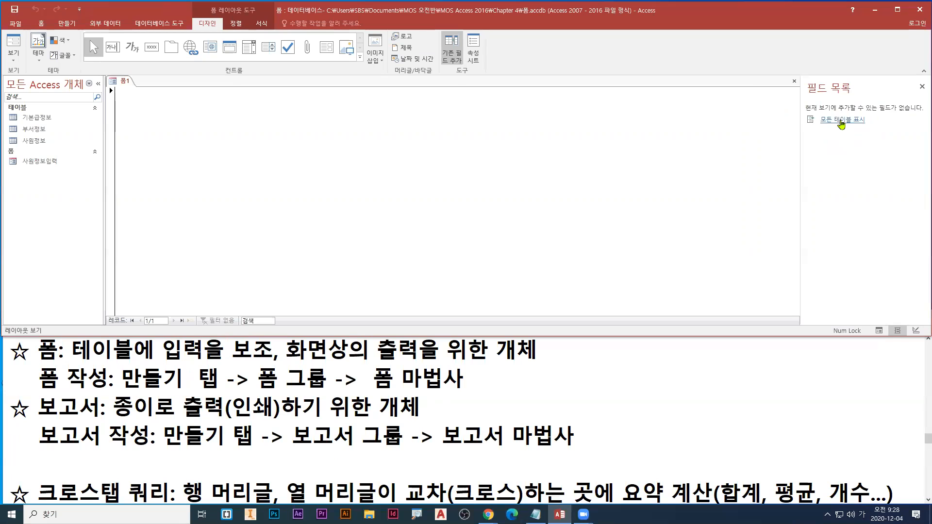
Show all tables in the field list and expand 부서정보 to reveal its fields
left_click(842, 122)
left_click(810, 132)
left_click(811, 132)
left_click(810, 132)
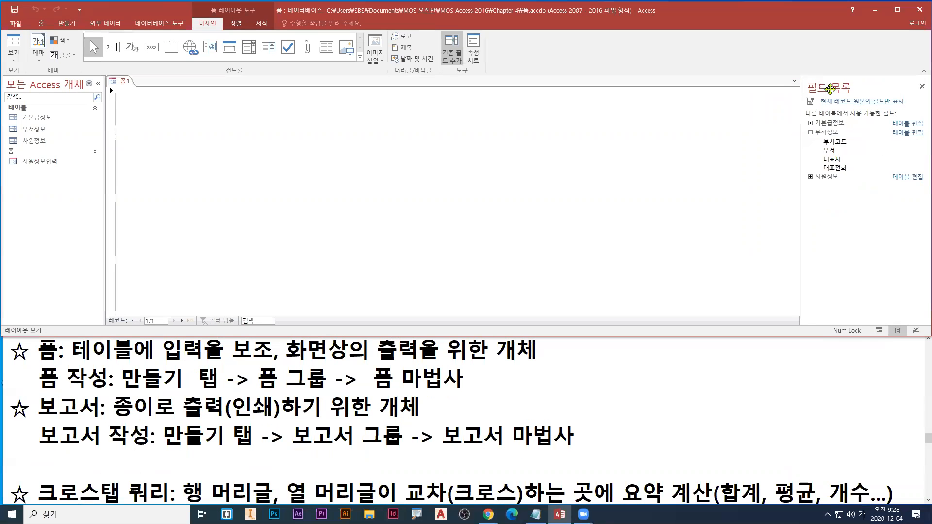
left_click(837, 142)
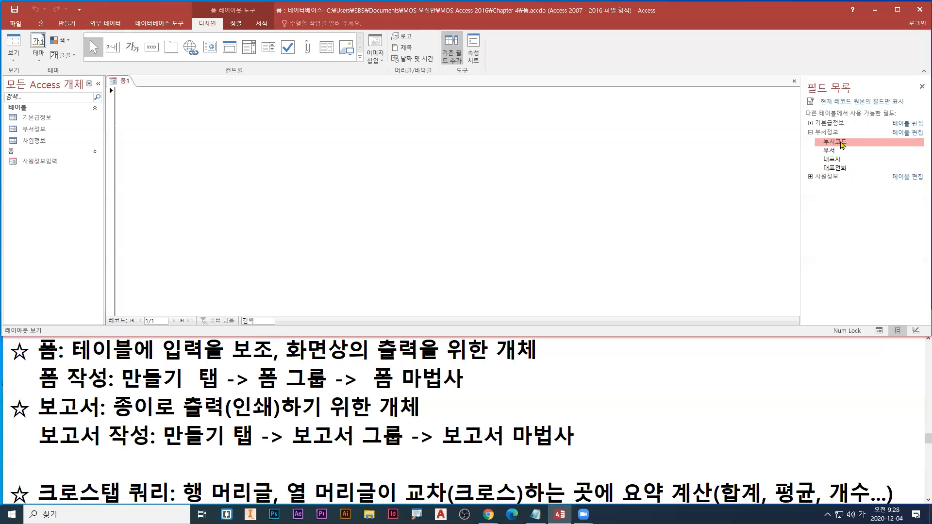
left_click_drag(843, 144, 861, 149)
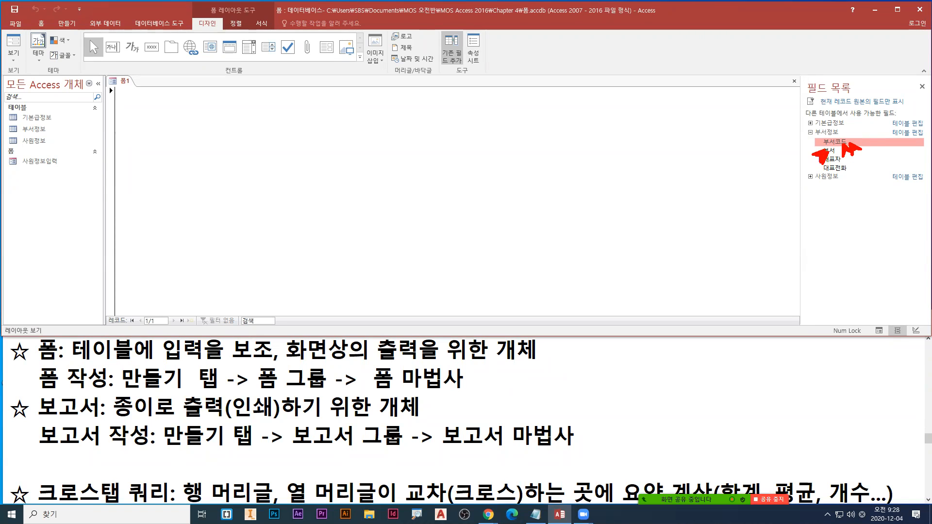
key("Escape")
Add 부서코드, 부서, 대표자 and 대표전화 to the form, deleting the duplicate 대표전화
double_click(845, 142)
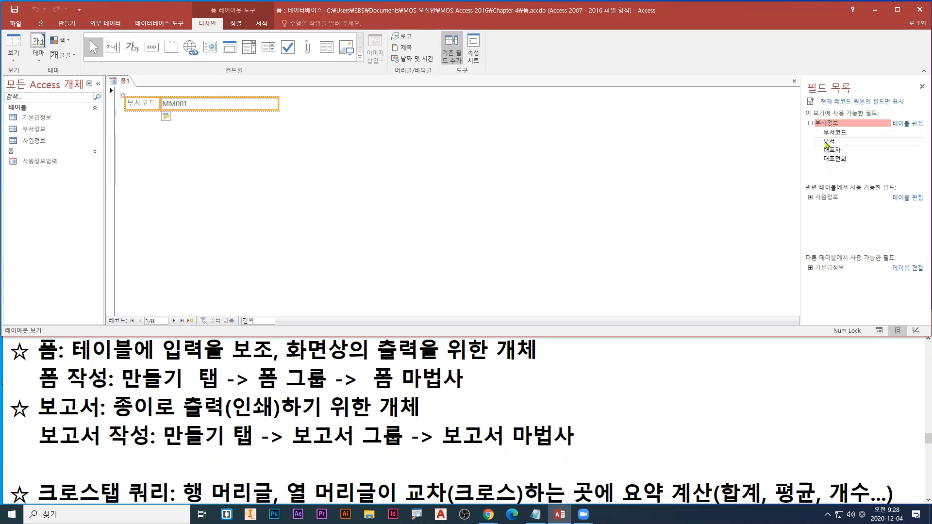
double_click(829, 141)
double_click(831, 150)
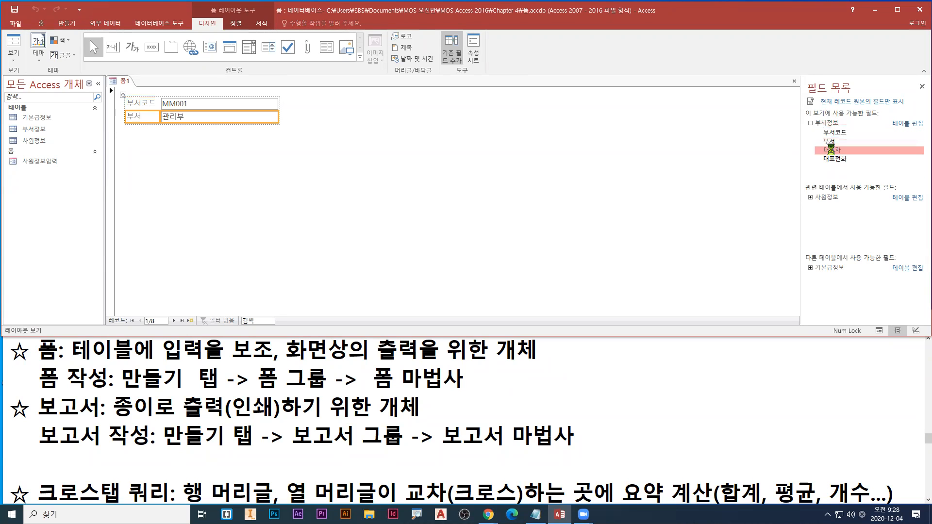
left_click(835, 161)
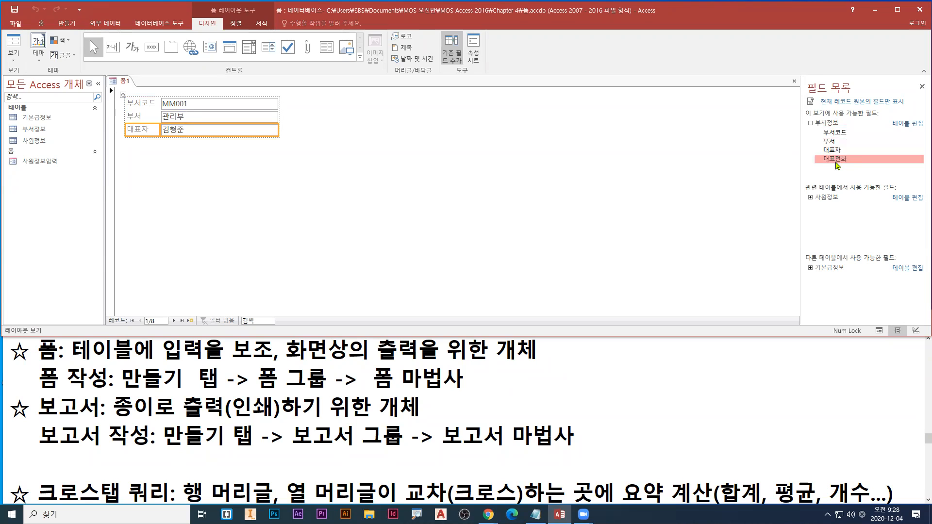
double_click(836, 161)
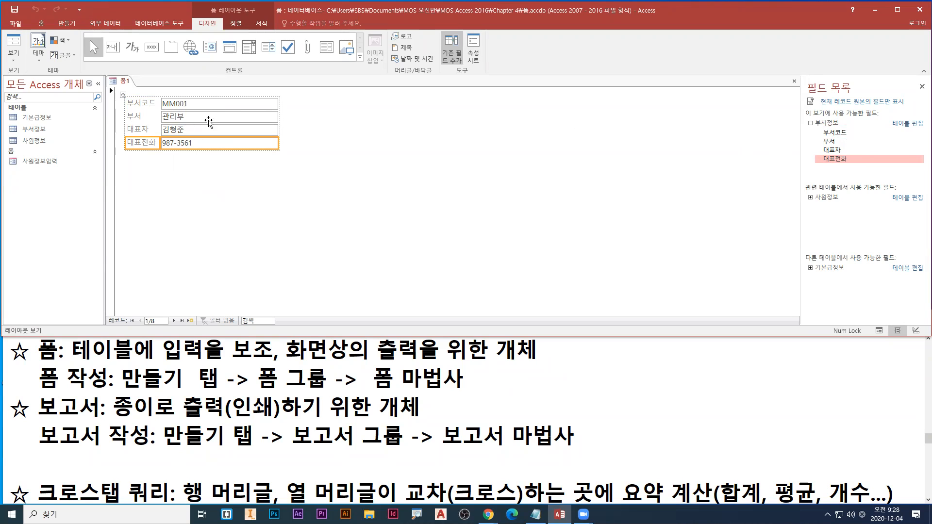
left_click_drag(836, 163, 210, 159)
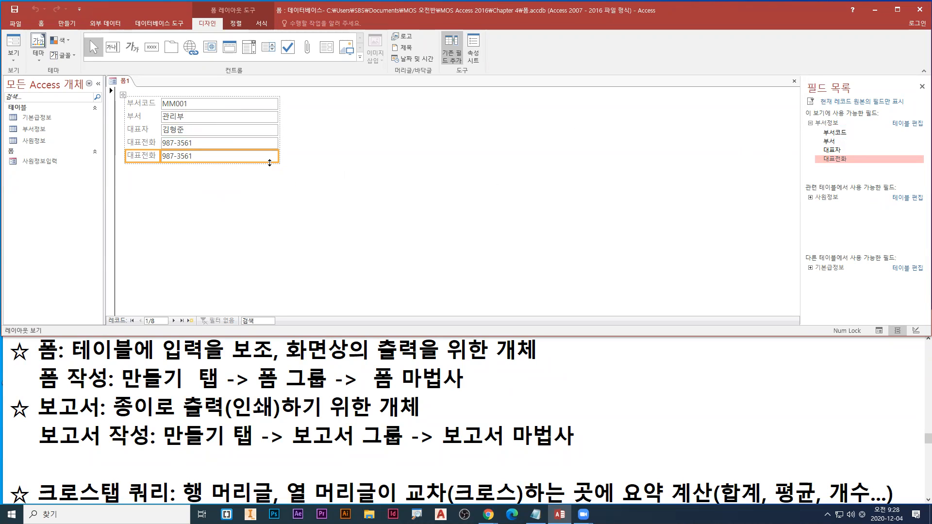
left_click(251, 176)
left_click(253, 160)
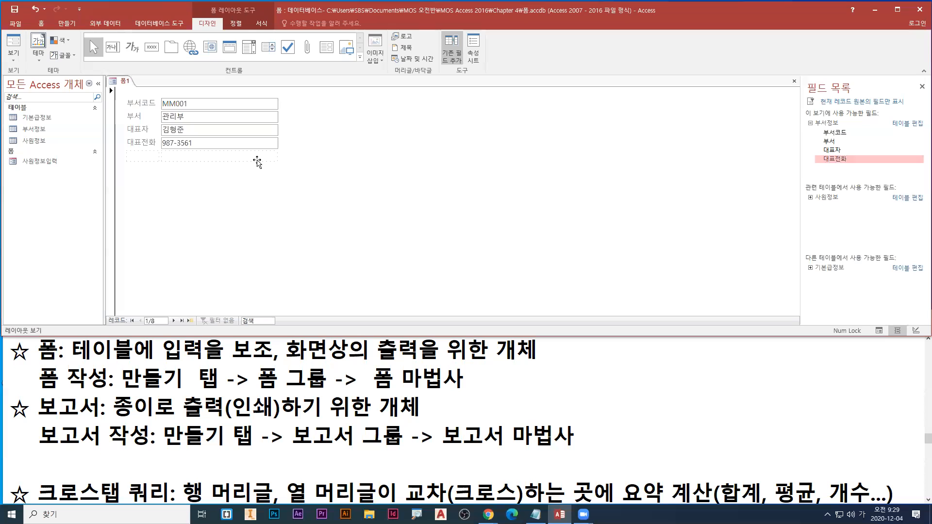
key("Delete")
key("Delete")
Save the new form under the name 부서정보
right_click(126, 83)
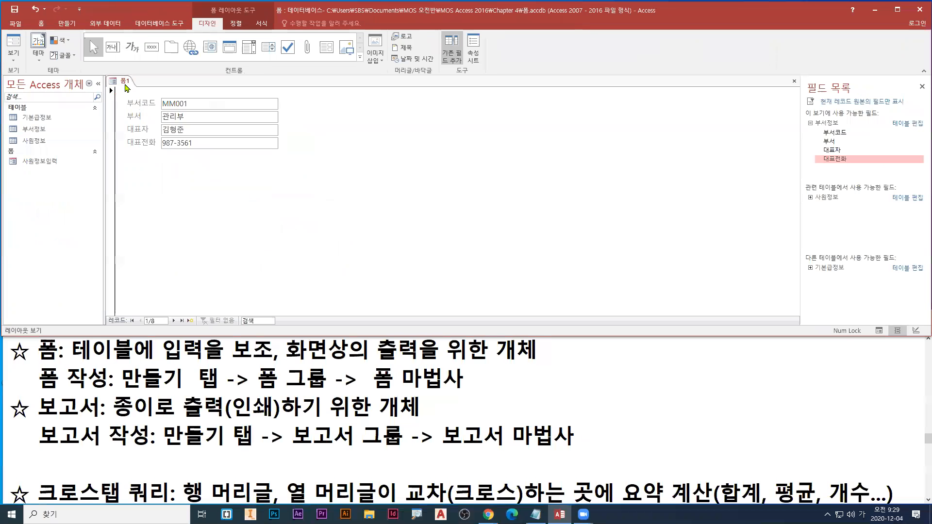
right_click(125, 81)
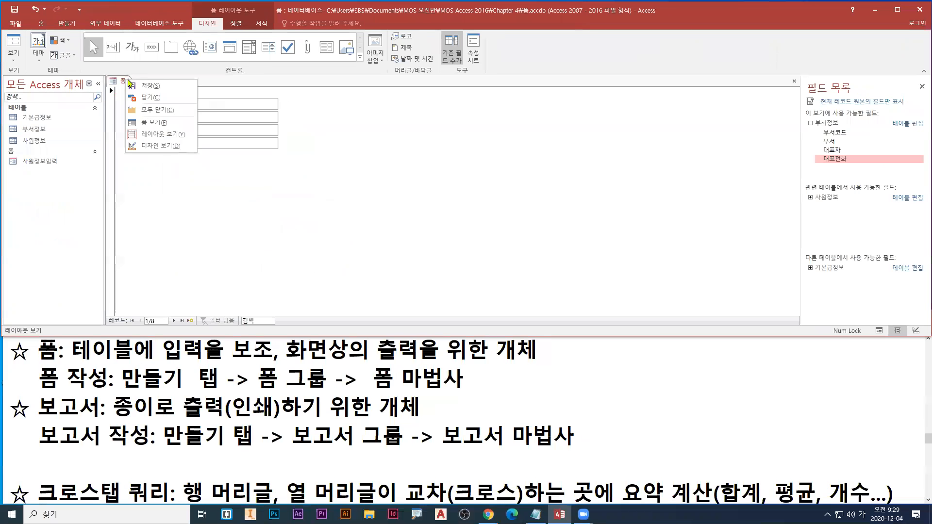
left_click(147, 87)
type("부섯")
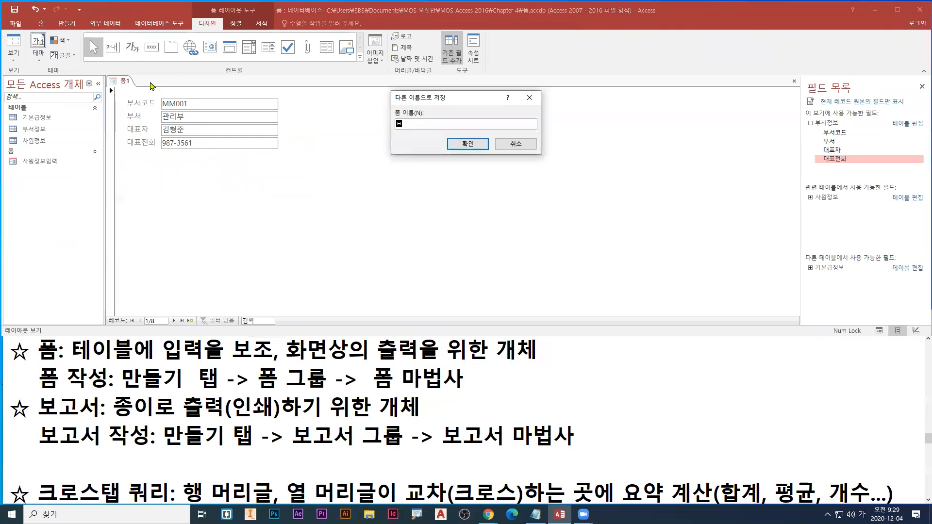
type("정보")
key("Return")
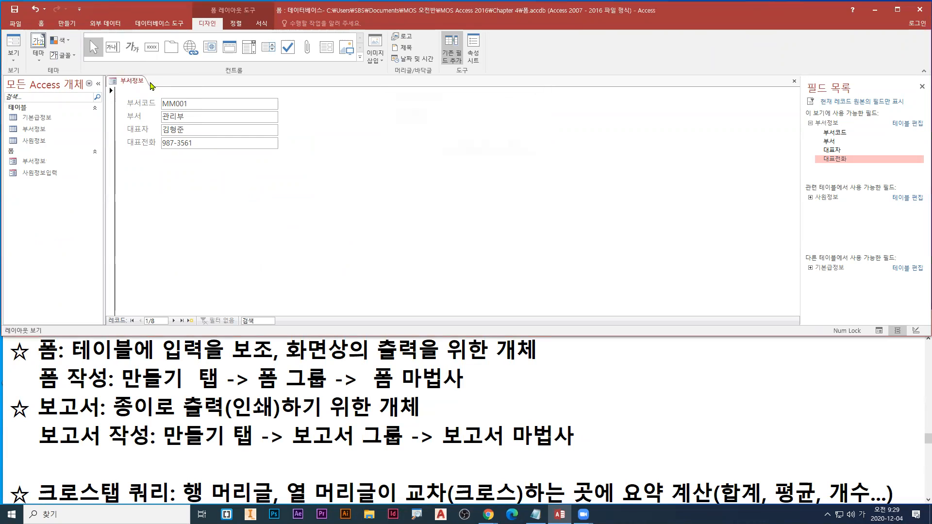
Display the 부서정보 form in Form view
right_click(132, 84)
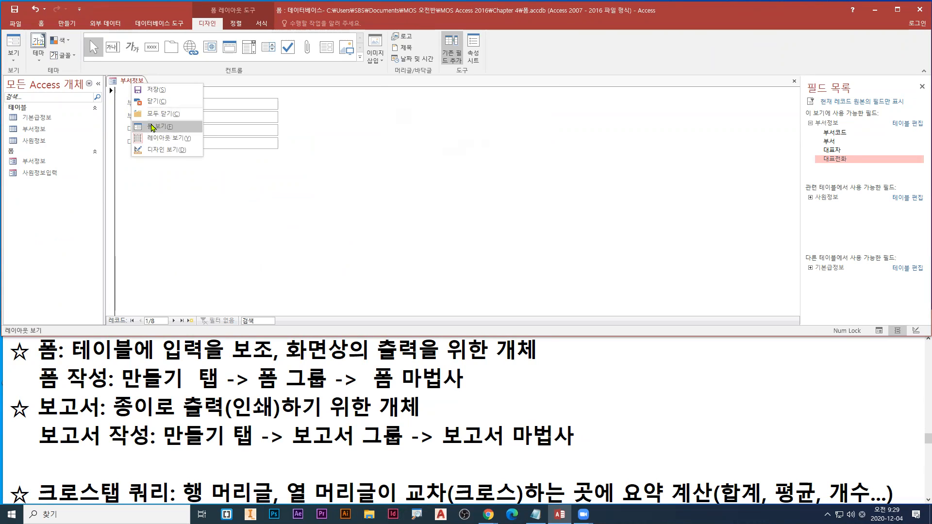
left_click(153, 127)
right_click(136, 81)
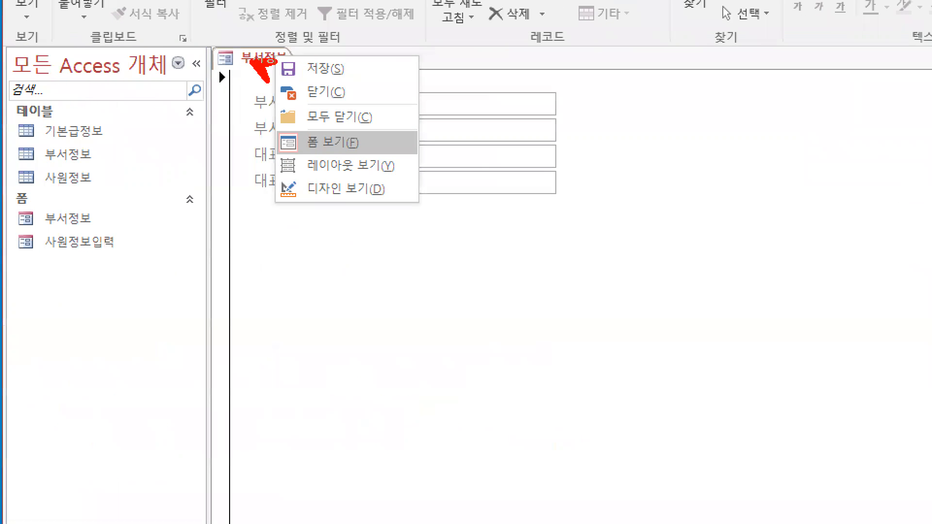
key("Escape")
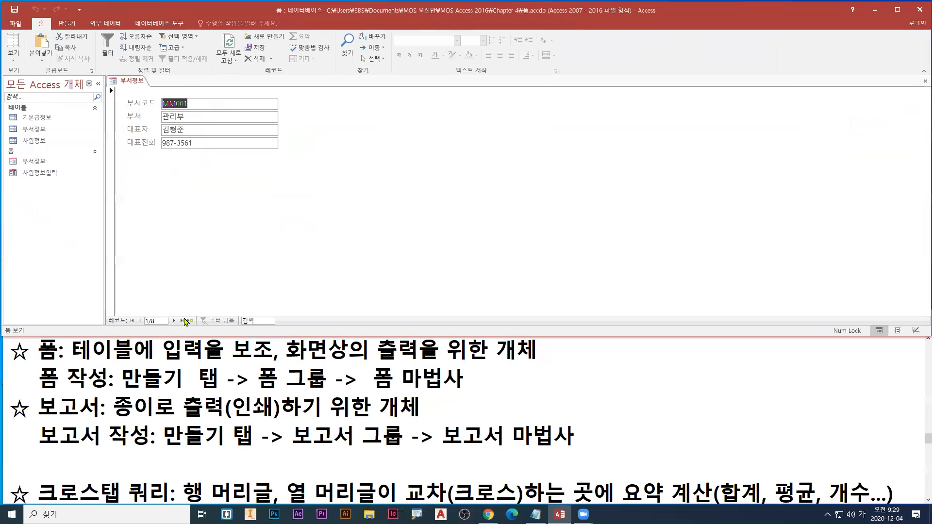
Open the 부서정보 form in Form view again
right_click(137, 86)
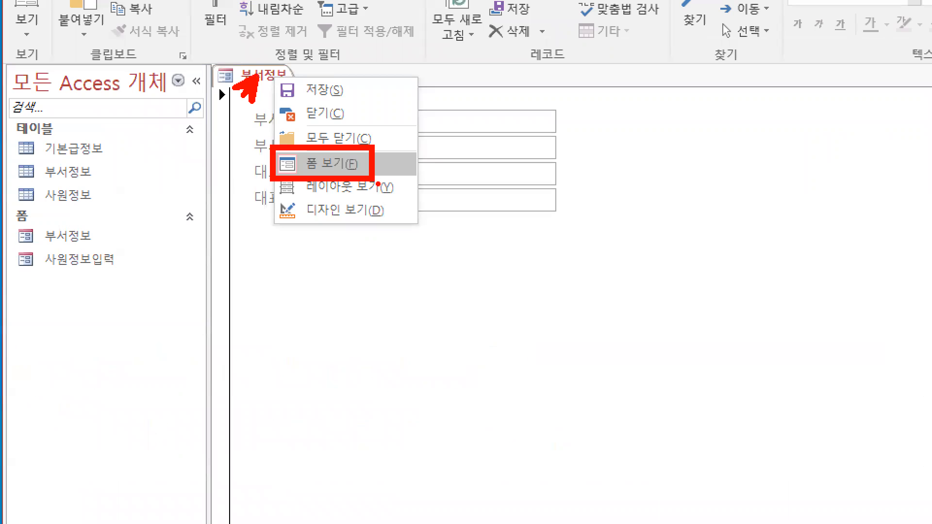
left_click(330, 163)
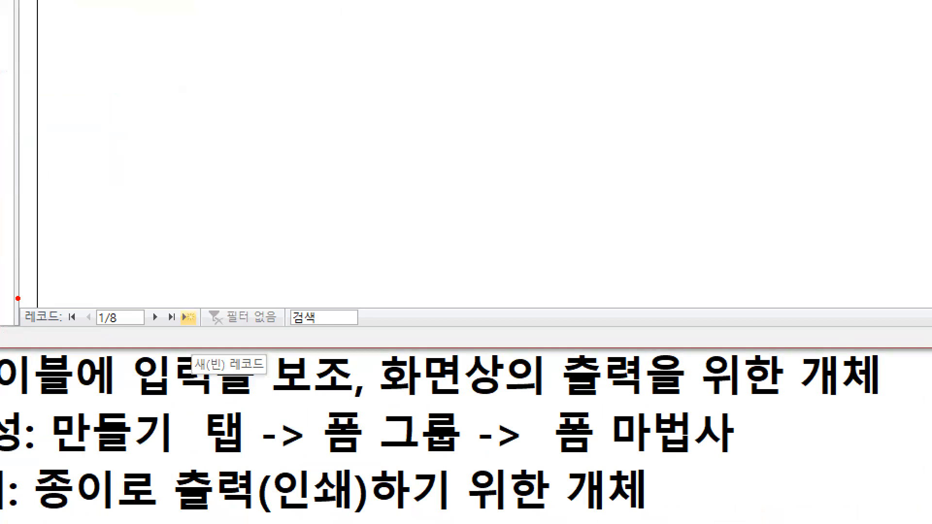
left_click_drag(15, 304, 207, 334)
key("b")
mouse_move(176, 306)
left_mouse_down()
mouse_move(204, 334)
mouse_move(168, 384)
left_mouse_up()
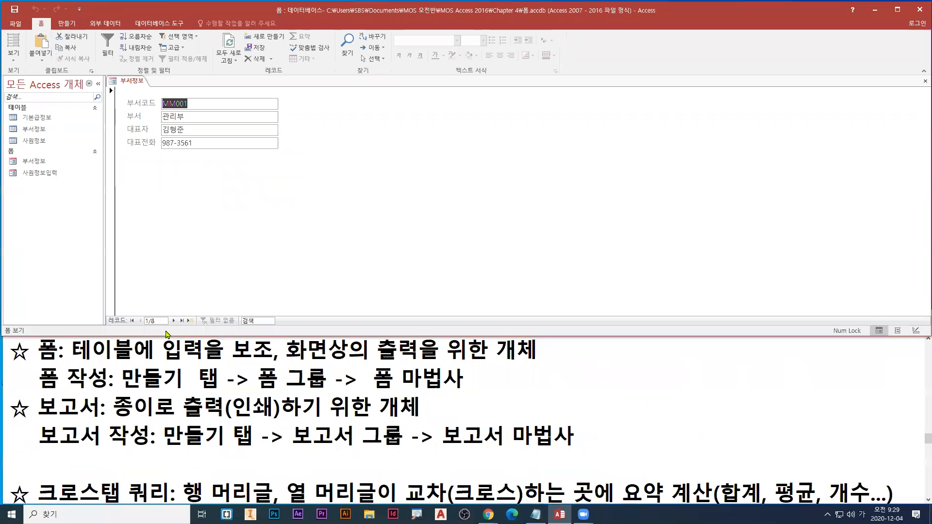
Add and save department record SBS001, 고객관리부, with its representative's name and phone number
left_click(188, 317)
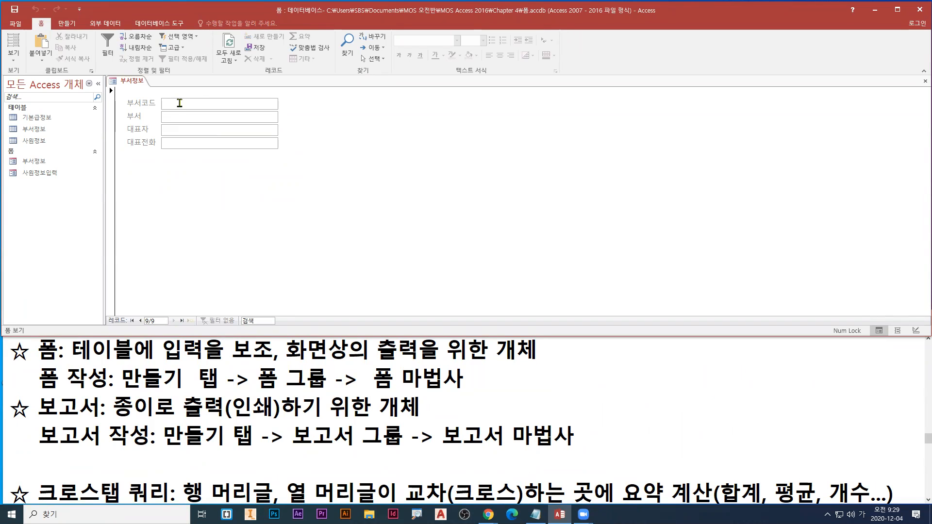
type("SBS001")
key("Tab")
type("고객관리")
type("부")
type("조대호")
key("Tab")
type("0000")
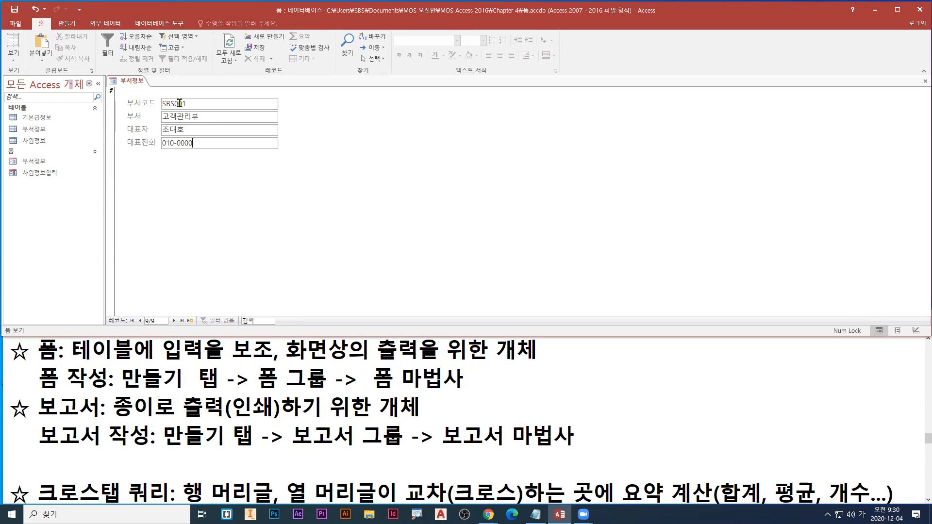
key("BackSpace")
key("BackSpace")
key("BackSpace")
key("BackSpace")
key("BackSpace")
key("BackSpace")
key("BackSpace")
type("700-0000")
key("Return")
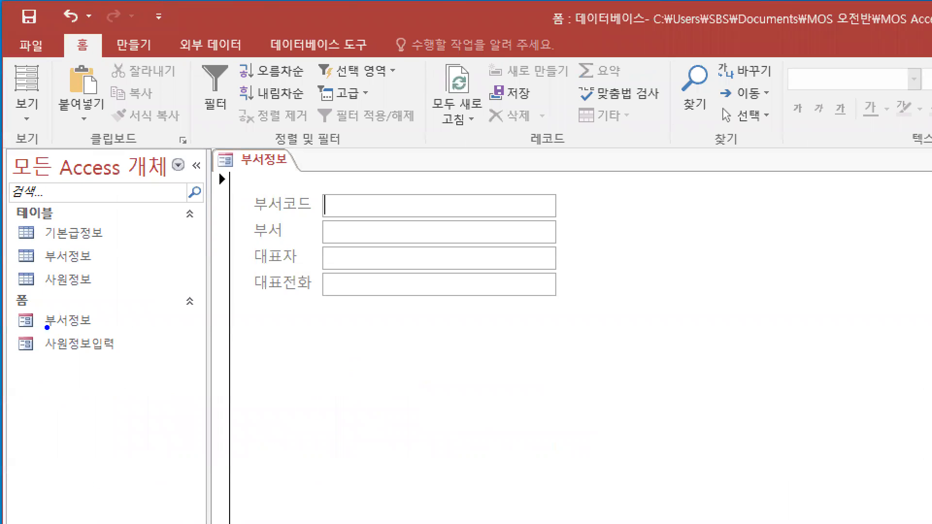
left_click_drag(42, 330, 92, 331)
left_click_drag(11, 242, 100, 272)
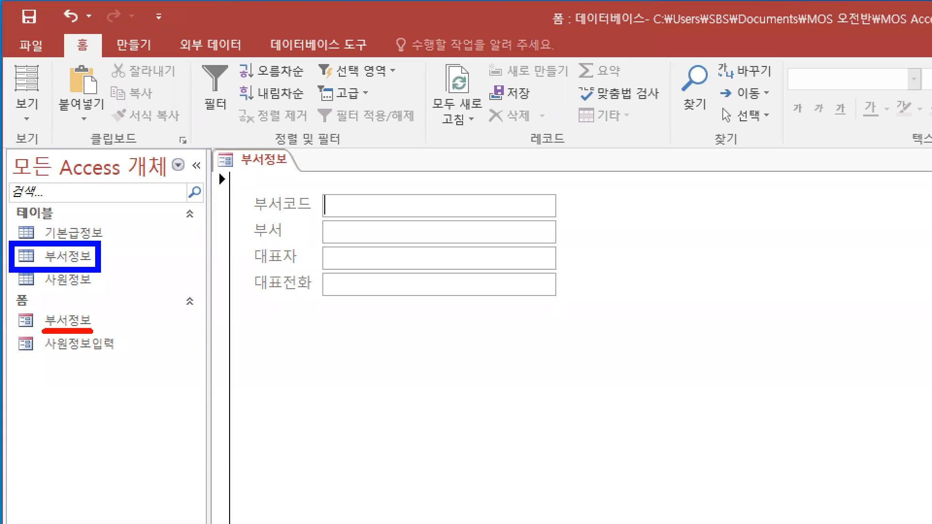
mouse_move(85, 273)
left_mouse_down()
mouse_move(97, 291)
mouse_move(154, 289)
left_mouse_up()
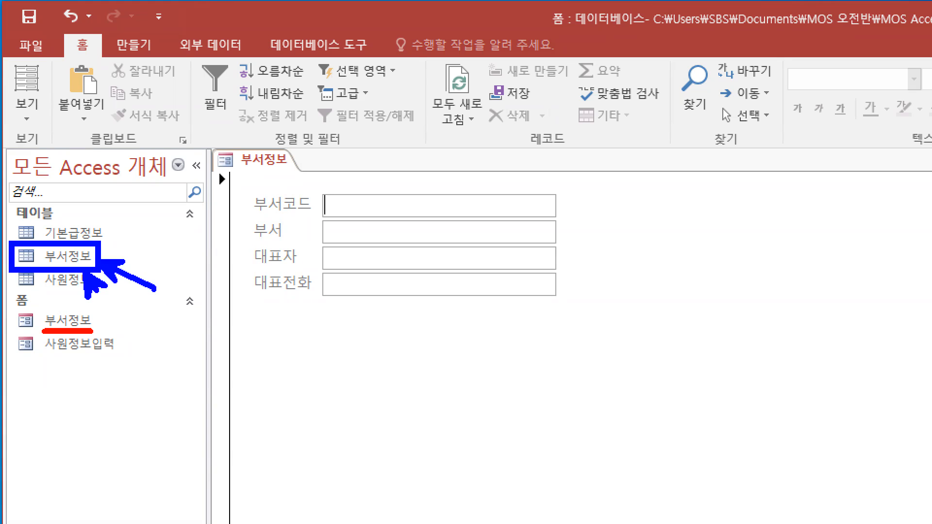
key("Escape")
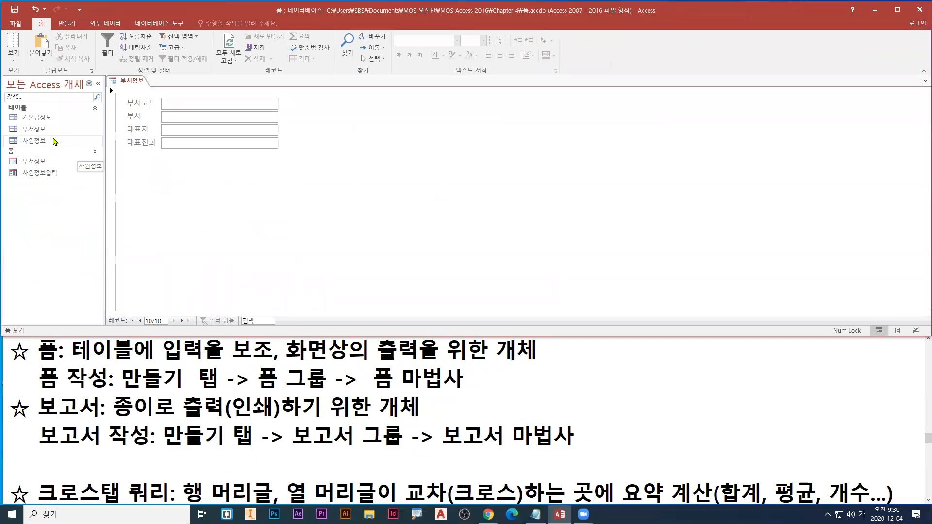
Open the 부서정보 table datasheet to check that the SBS001 record is stored
double_click(38, 132)
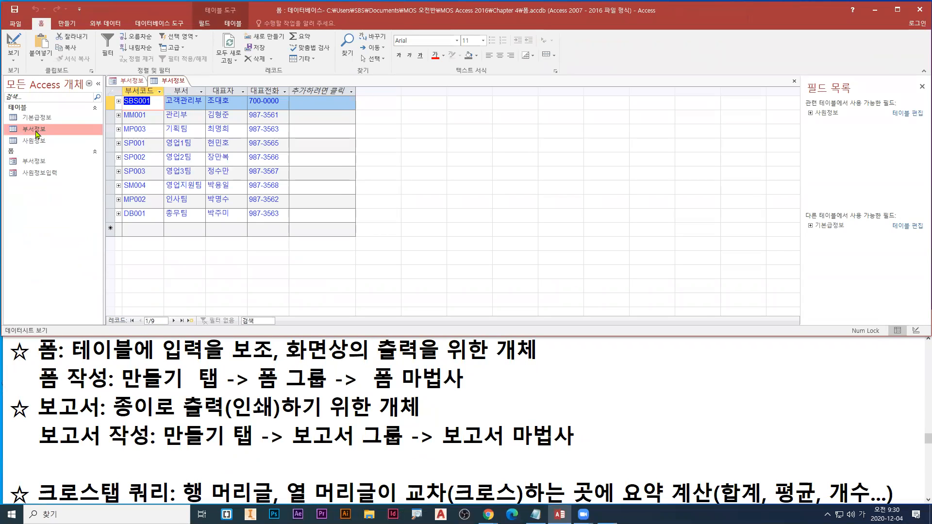
key("ctrl+1")
left_click(75, 163)
left_click_drag(231, 134, 560, 134)
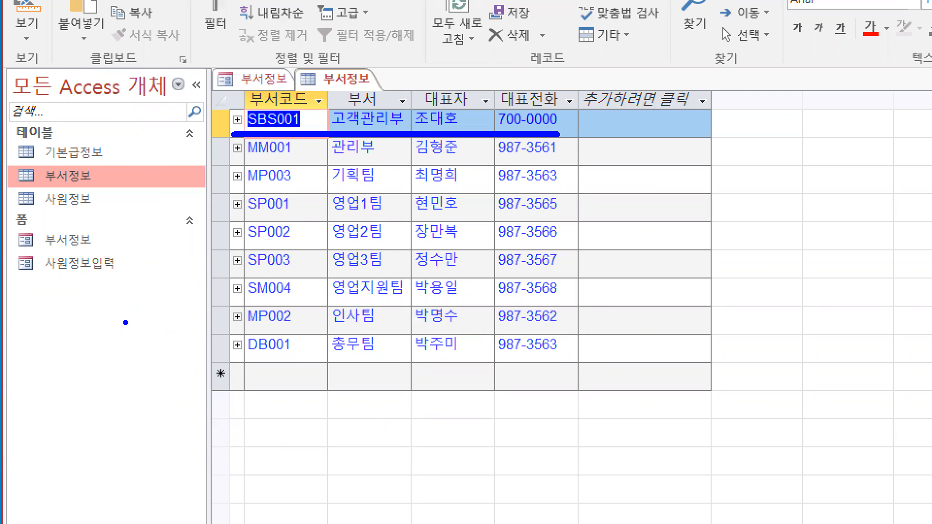
mouse_move(102, 243)
left_mouse_down()
mouse_move(103, 179)
mouse_move(120, 178)
left_mouse_up()
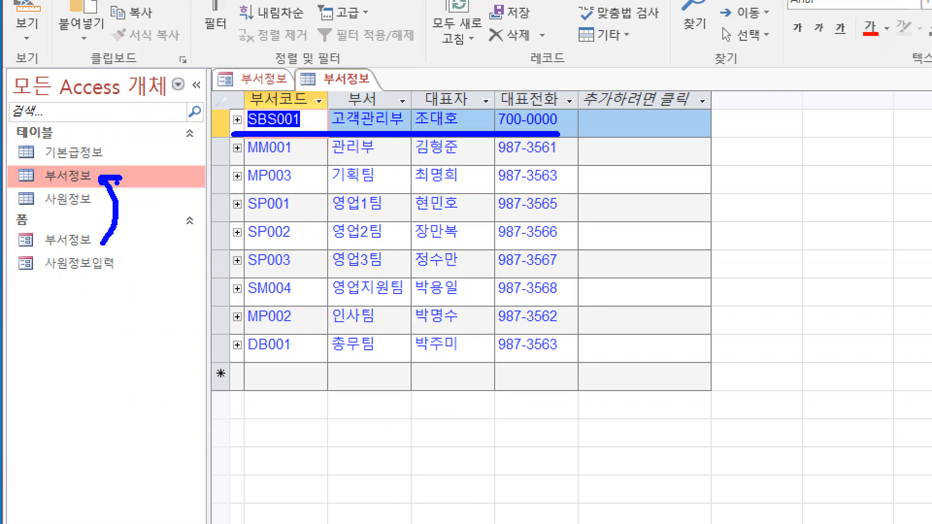
key("Escape")
Go to the first record on the 부서정보 form, then return to the table
left_click(133, 81)
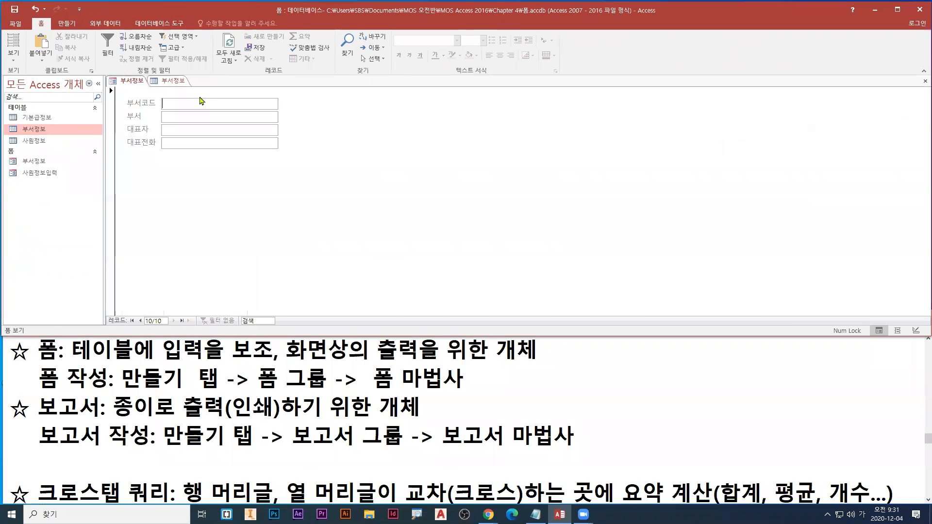
left_click(132, 320)
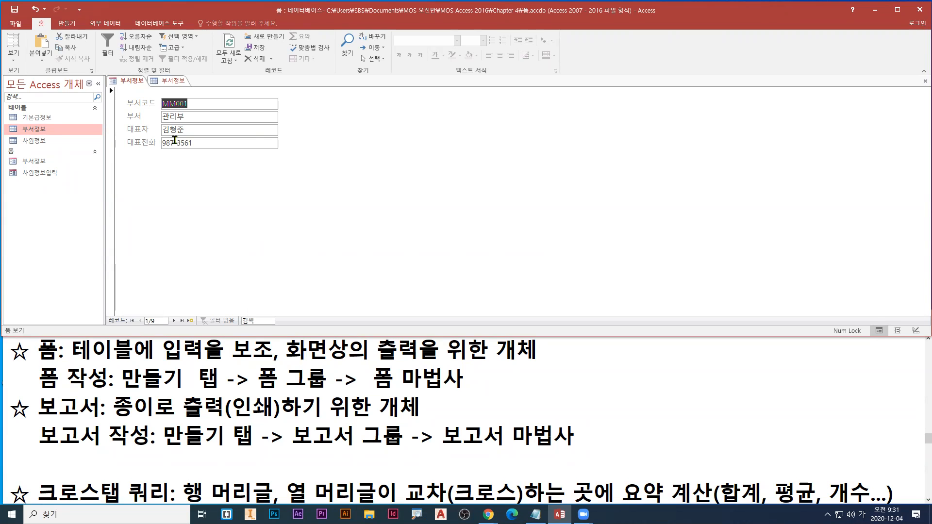
left_click(171, 82)
right_click(167, 82)
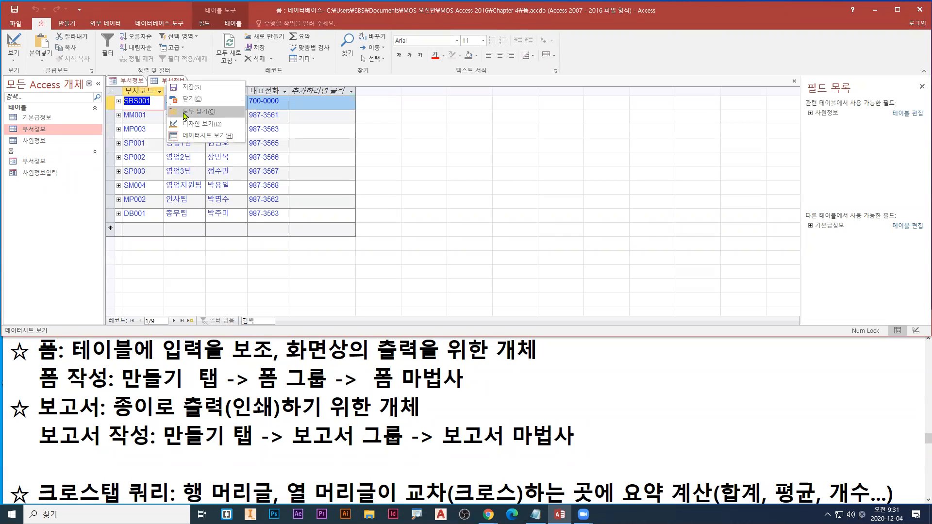
Close all open forms and tables and start a blank form in Design view
left_click(185, 113)
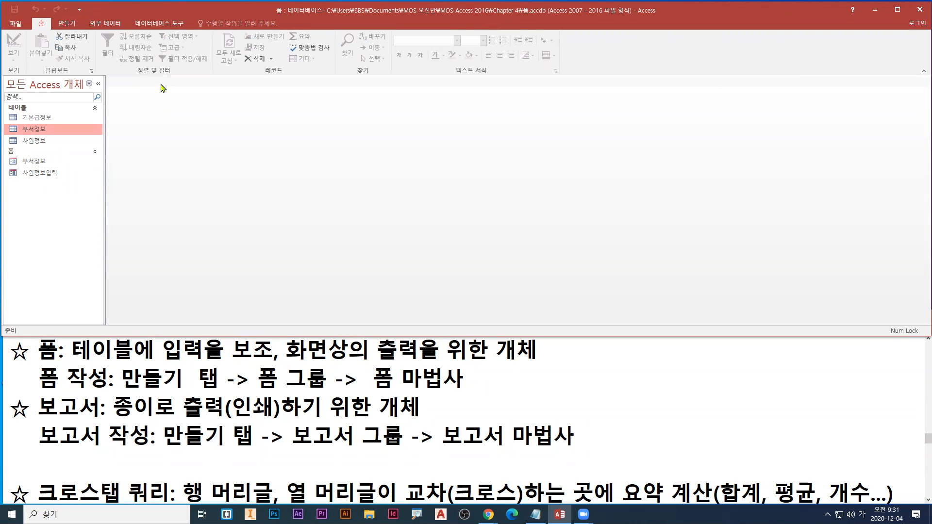
left_click(73, 24)
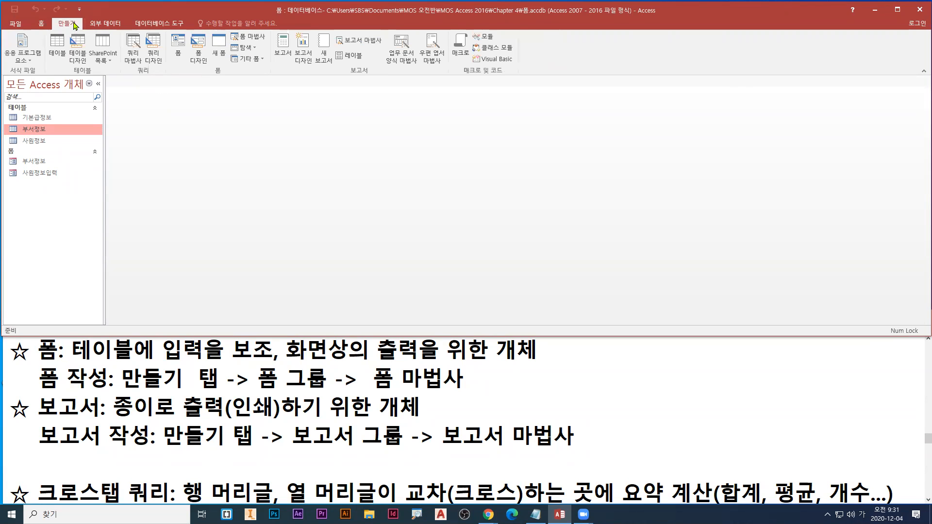
key("ctrl+2")
left_click_drag(51, 17, 84, 31)
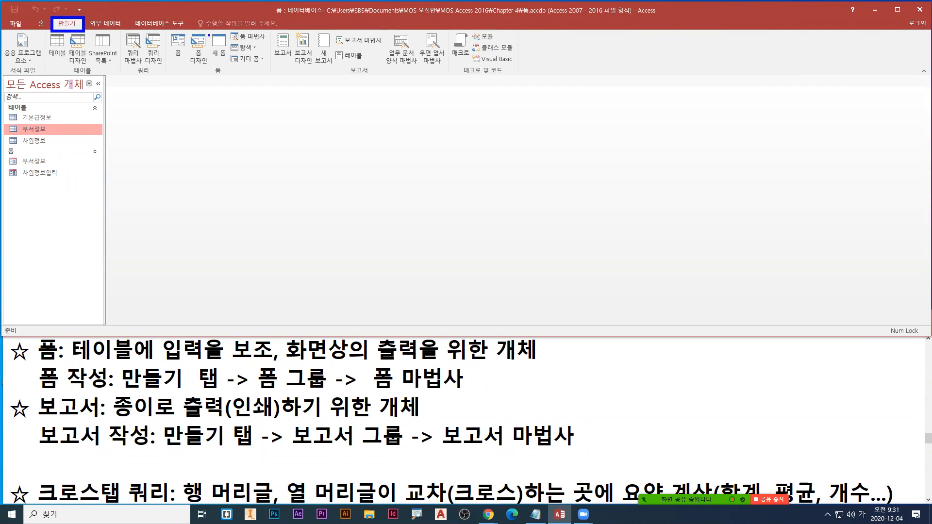
mouse_move(185, 29)
left_mouse_down()
mouse_move(212, 70)
mouse_move(210, 86)
left_mouse_up()
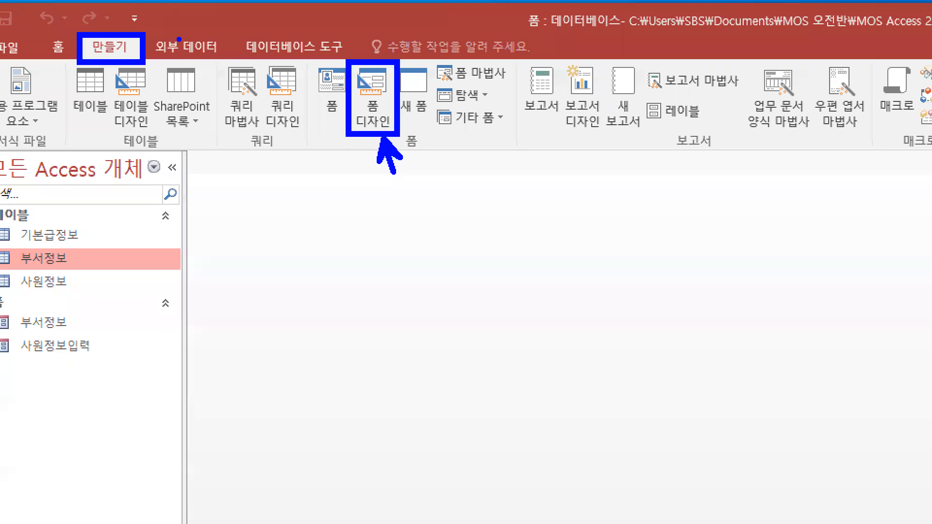
key("r")
left_click_drag(93, 58, 129, 59)
left_click_drag(385, 137, 396, 173)
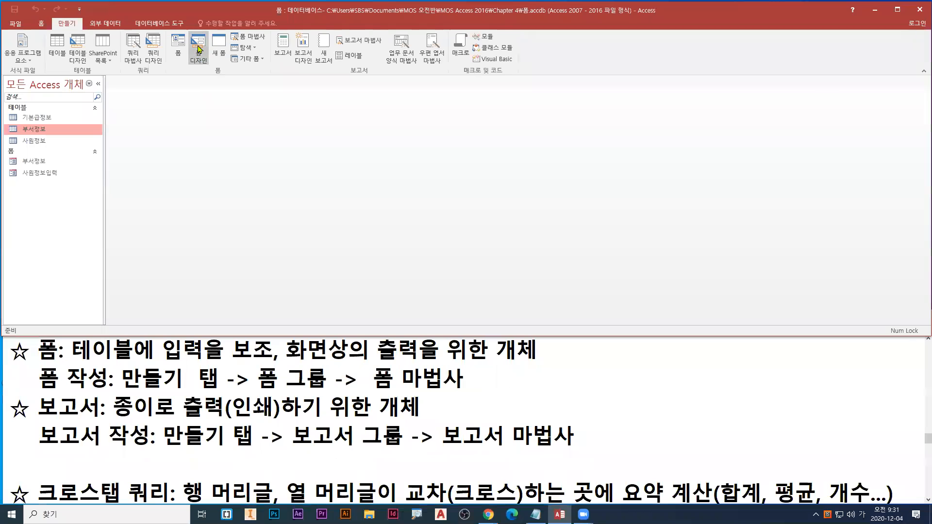
left_click(376, 97)
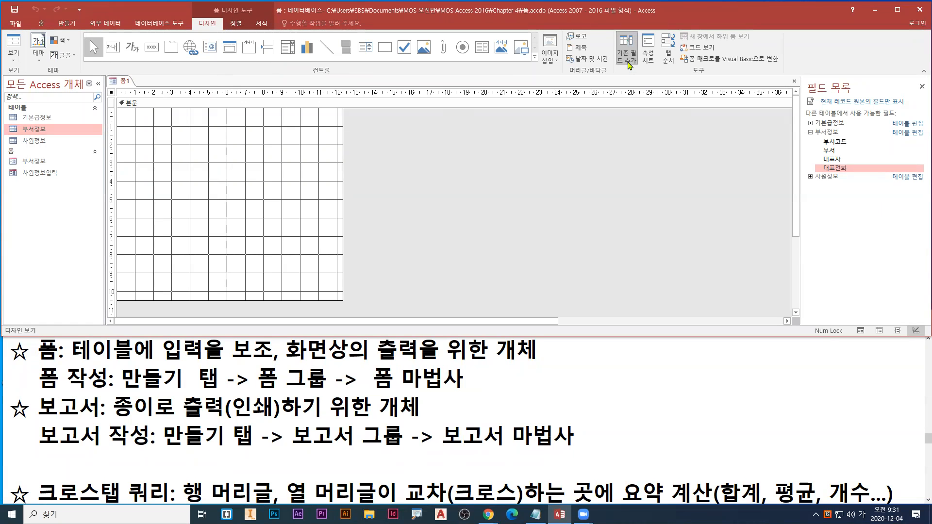
Bring the field list back up for the new design form
left_click(629, 62)
left_click(629, 62)
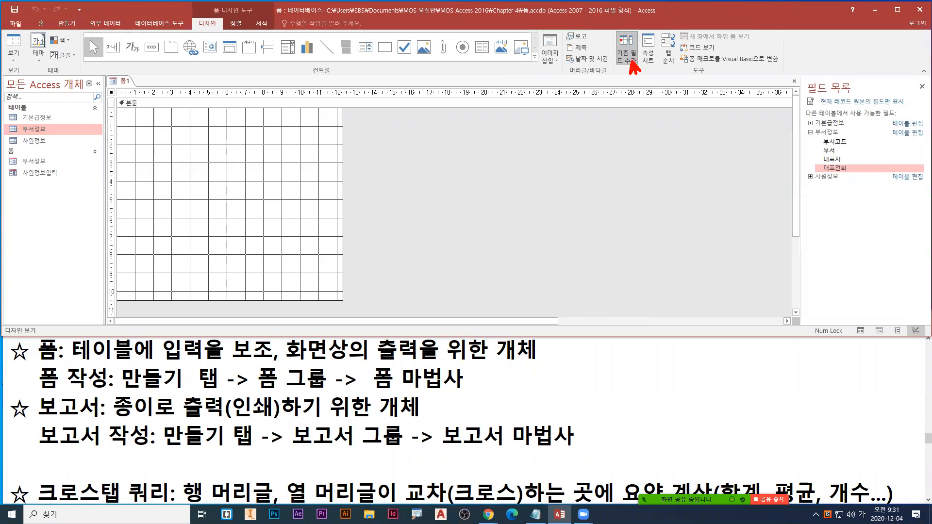
left_click_drag(617, 29, 641, 66)
key("b")
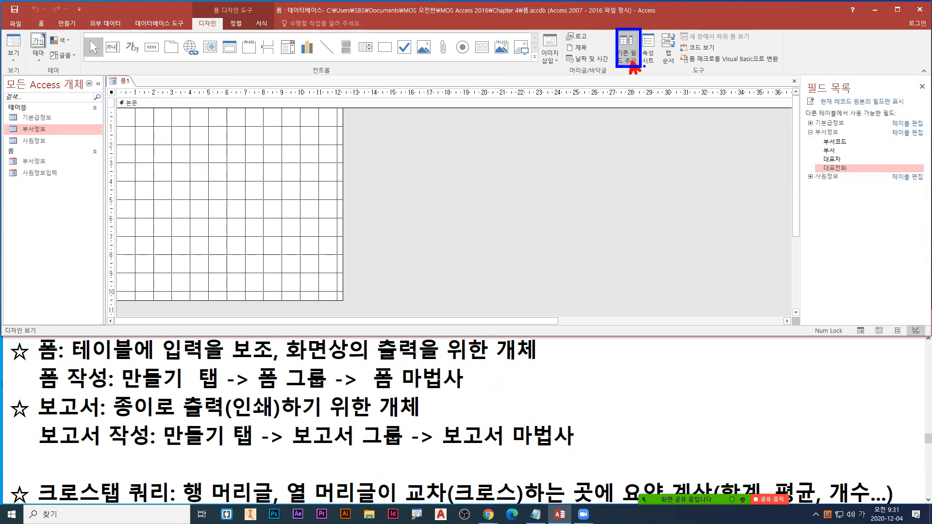
left_click_drag(802, 76, 930, 325)
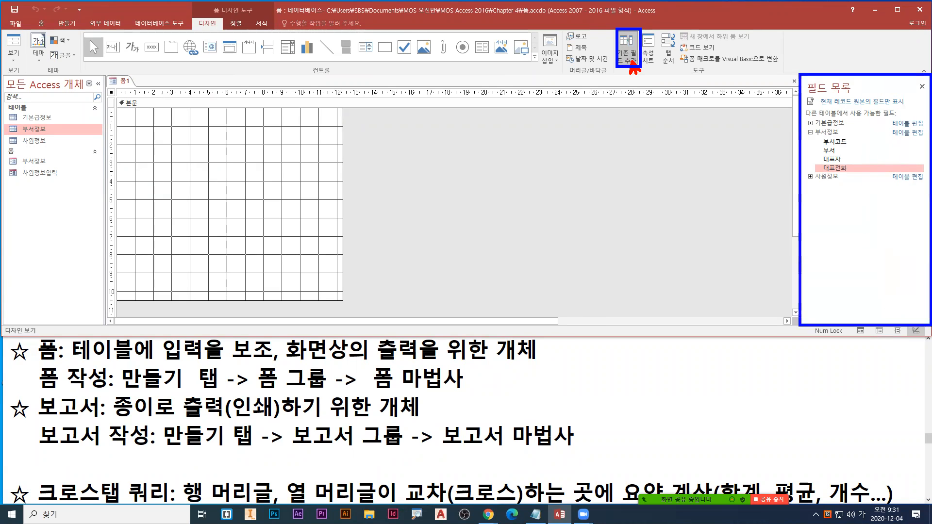
key("Escape")
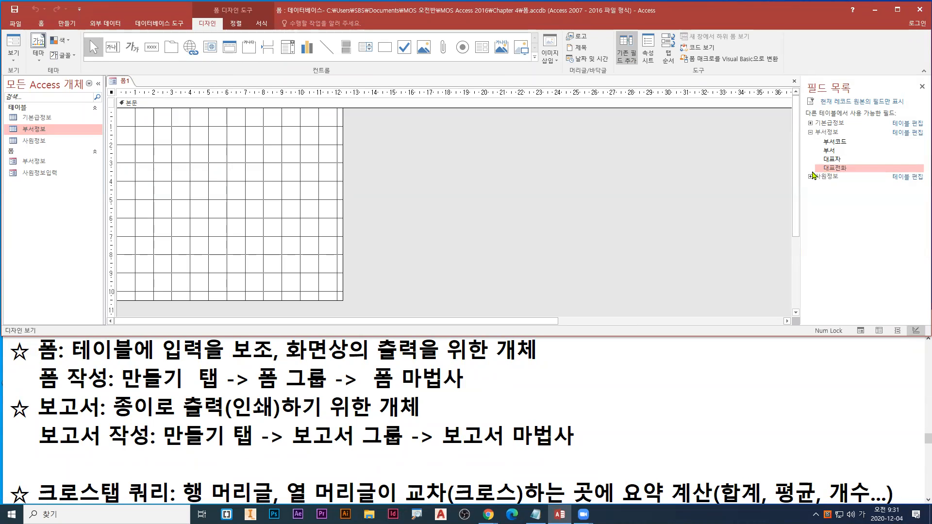
Expand 기본급정보 in the all-tables field list and select its 직급ID field
left_click(810, 124)
left_click(811, 123)
left_click(810, 123)
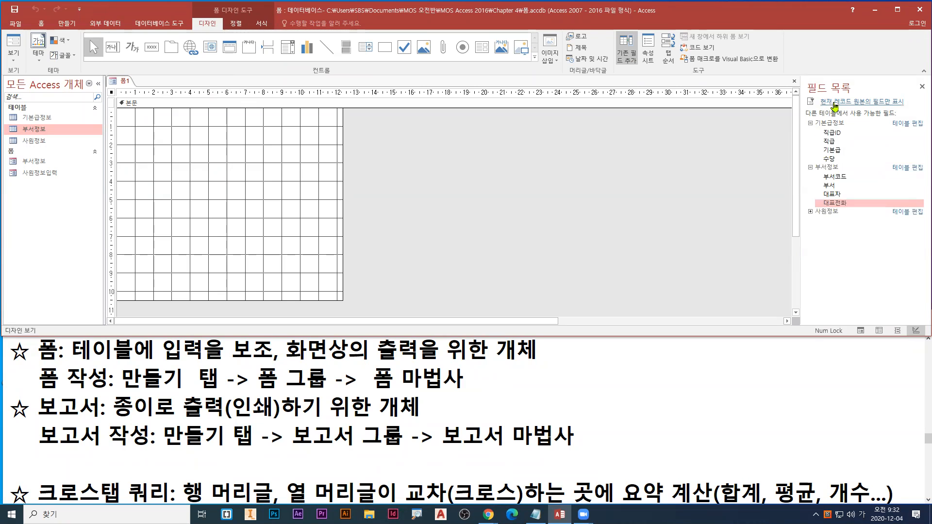
left_click(828, 102)
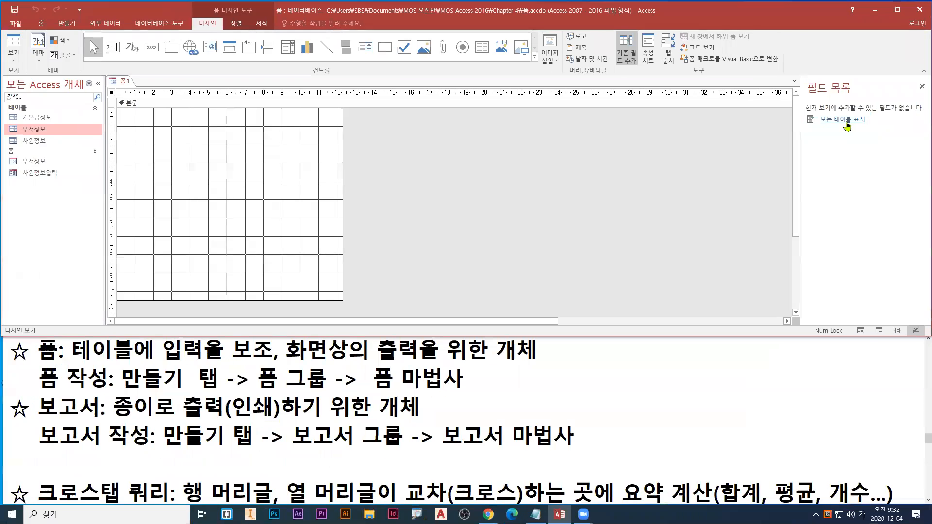
left_click(828, 127)
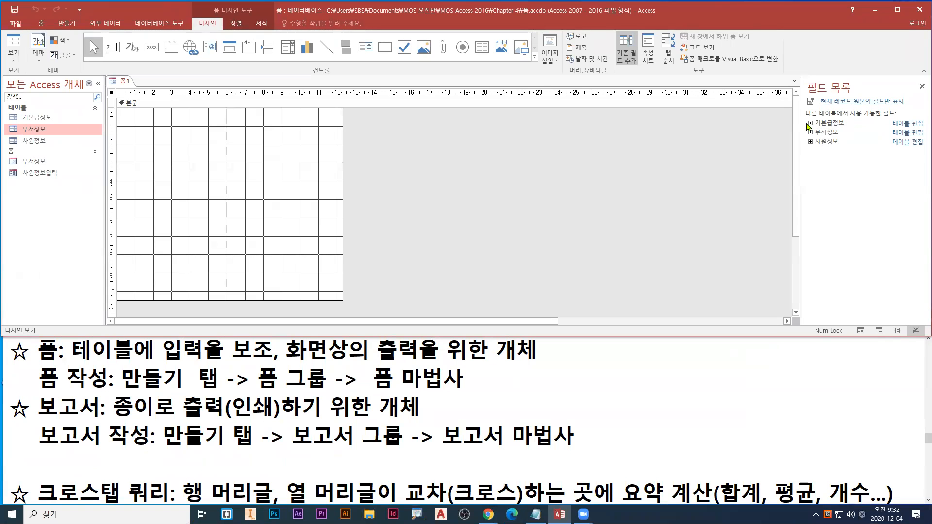
left_click(810, 123)
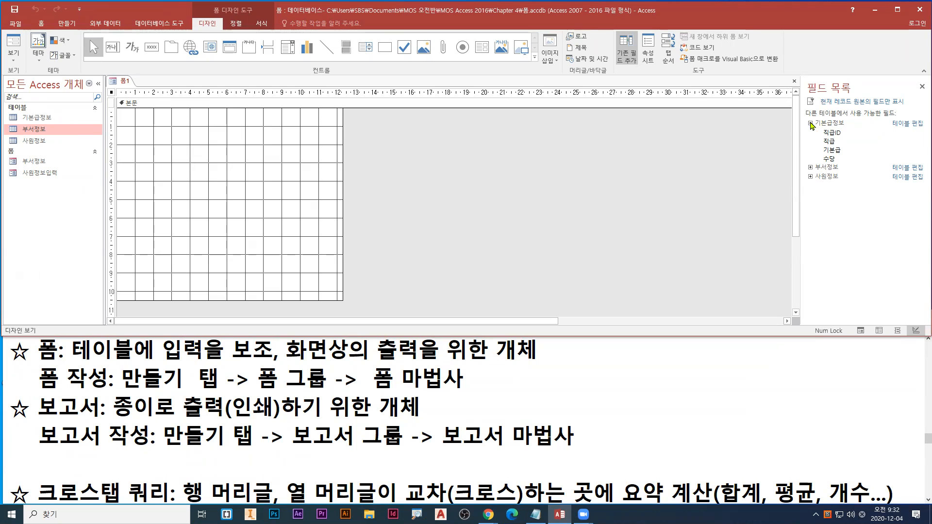
left_click(832, 133)
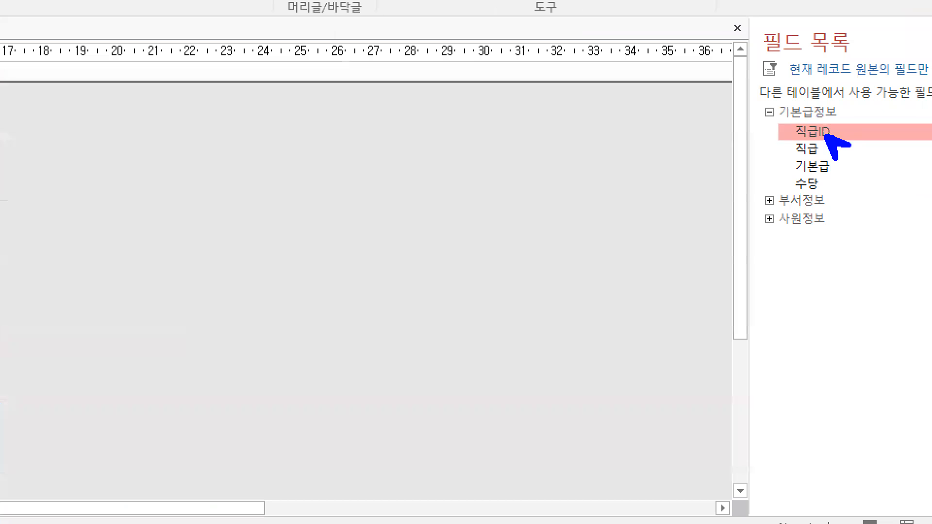
mouse_move(837, 148)
left_mouse_down()
mouse_move(849, 153)
mouse_move(798, 164)
left_mouse_up()
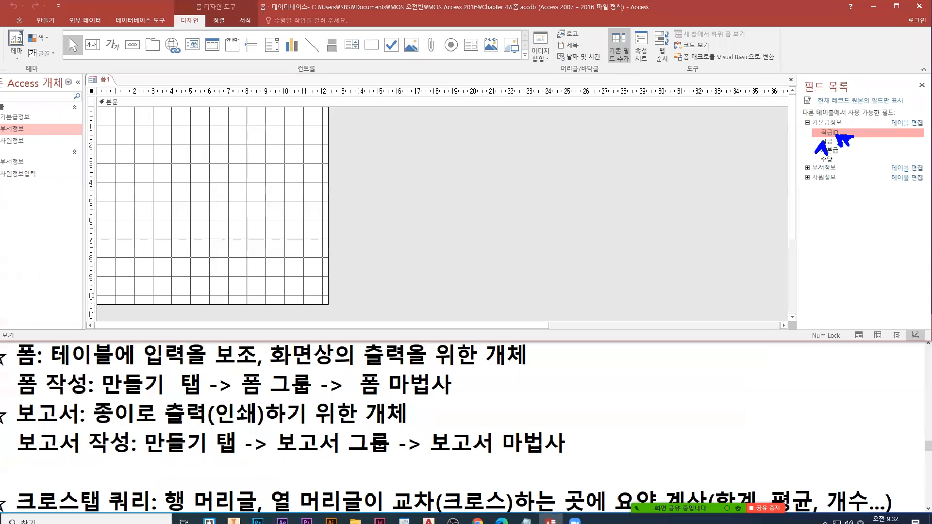
Add the 직급ID, 직급, 기본급 and 수당 fields to the design form
double_click(842, 137)
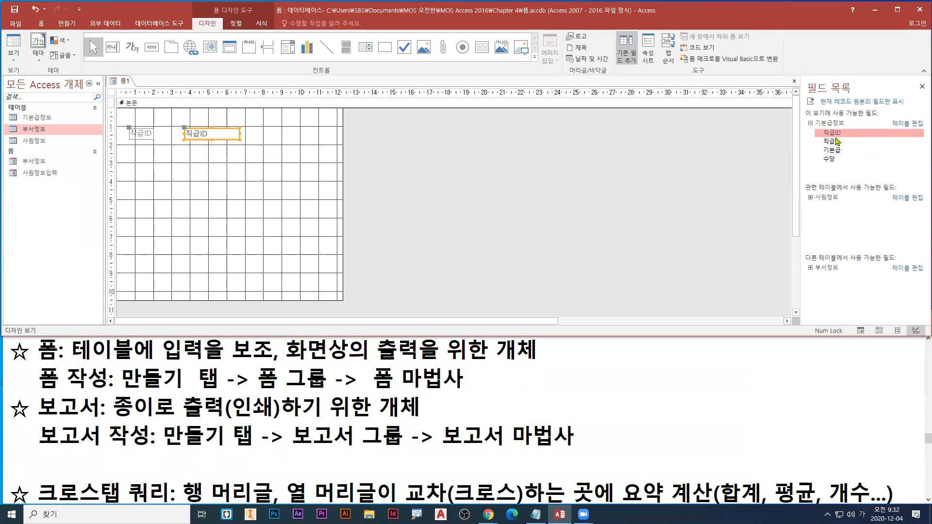
double_click(835, 142)
double_click(833, 151)
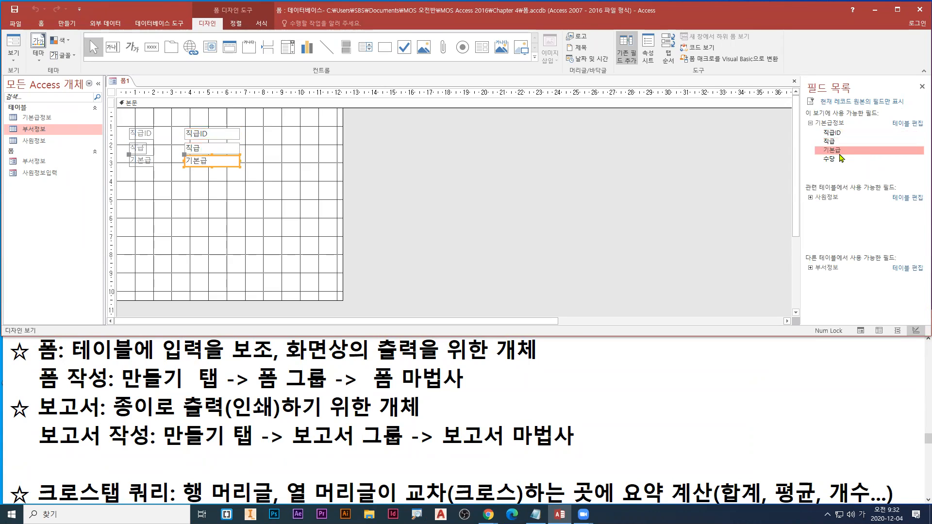
left_click(831, 159)
double_click(830, 159)
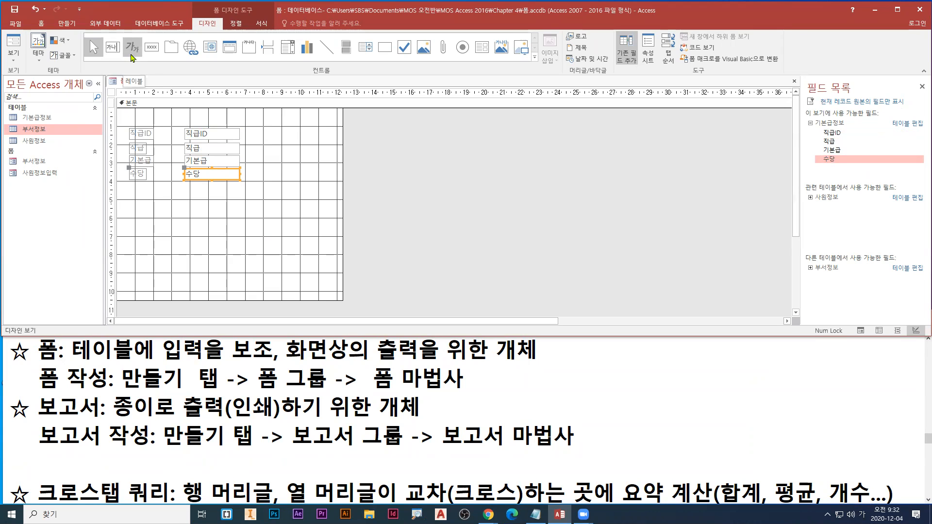
Select all eight field labels and boxes and move them down to about 4–6 cm
left_click_drag(111, 122, 120, 197)
left_click_drag(109, 120, 110, 193)
left_click_drag(110, 122, 110, 180)
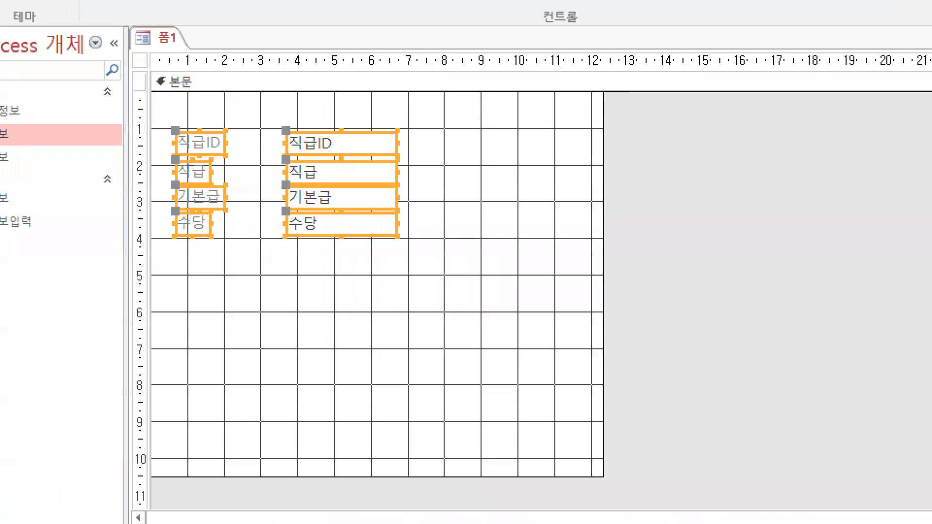
left_click_drag(111, 121, 105, 186)
left_click_drag(132, 255, 149, 253)
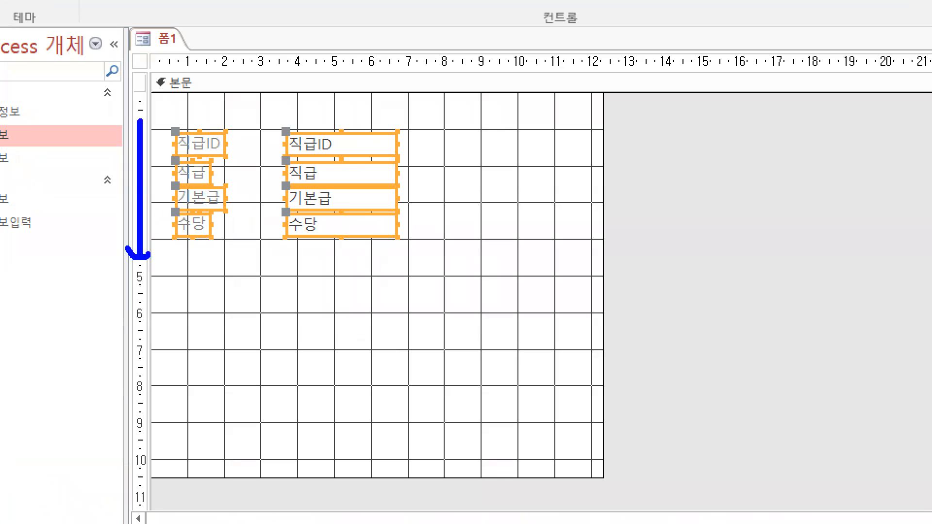
left_click_drag(124, 114, 276, 113)
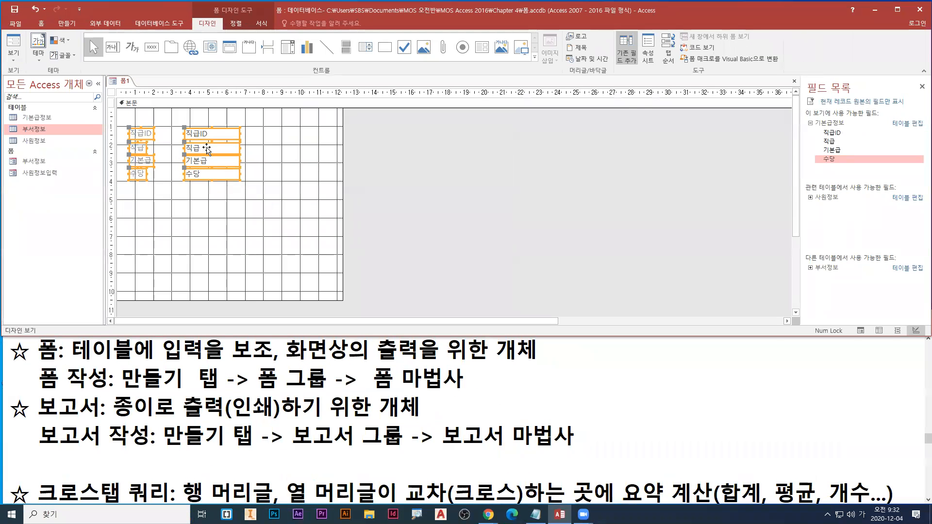
left_click_drag(331, 172, 358, 271)
left_click_drag(221, 199, 245, 190)
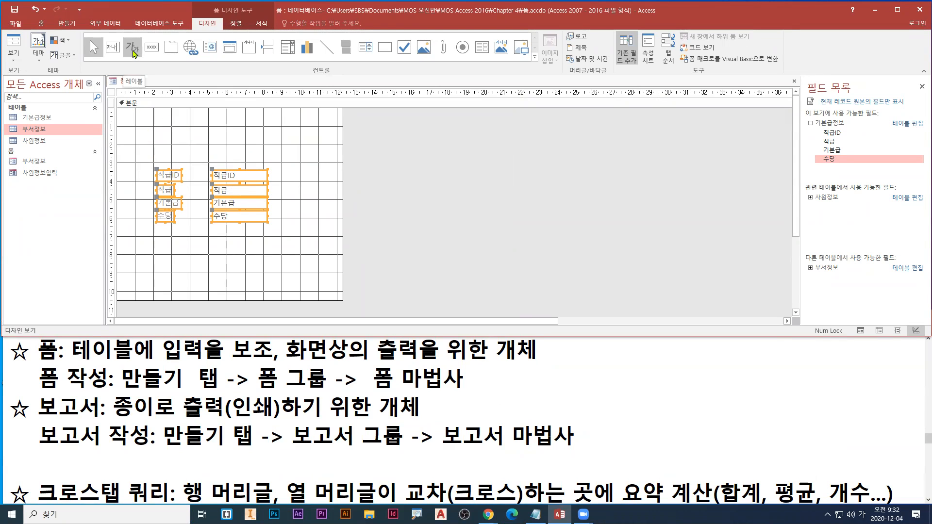
left_click(133, 48)
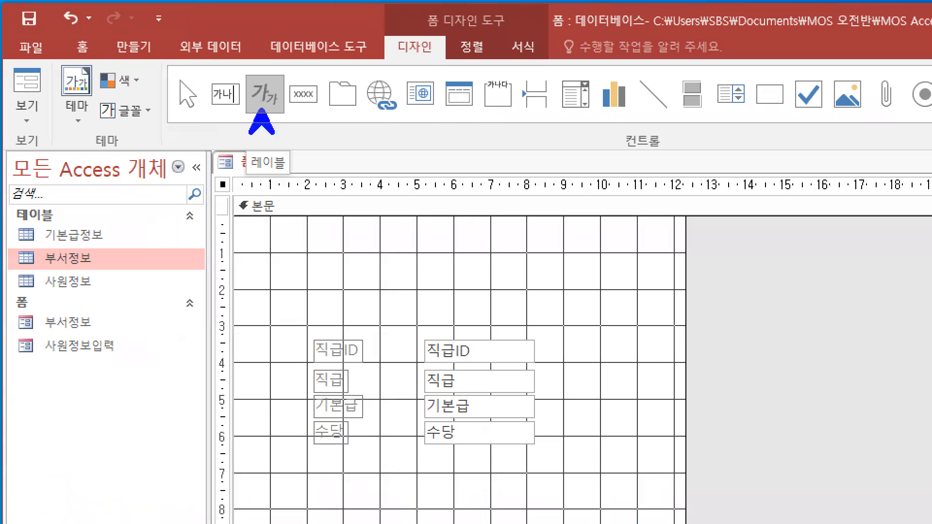
Draw a label above the field rows reading 기본급정보 as the form title
mouse_move(341, 235)
left_mouse_down()
mouse_move(510, 284)
mouse_move(514, 274)
left_mouse_up()
mouse_move(241, 71)
left_mouse_down()
mouse_move(287, 116)
mouse_move(259, 144)
left_mouse_up()
mouse_move(360, 243)
left_mouse_down()
mouse_move(448, 273)
mouse_move(498, 275)
mouse_move(488, 286)
left_mouse_up()
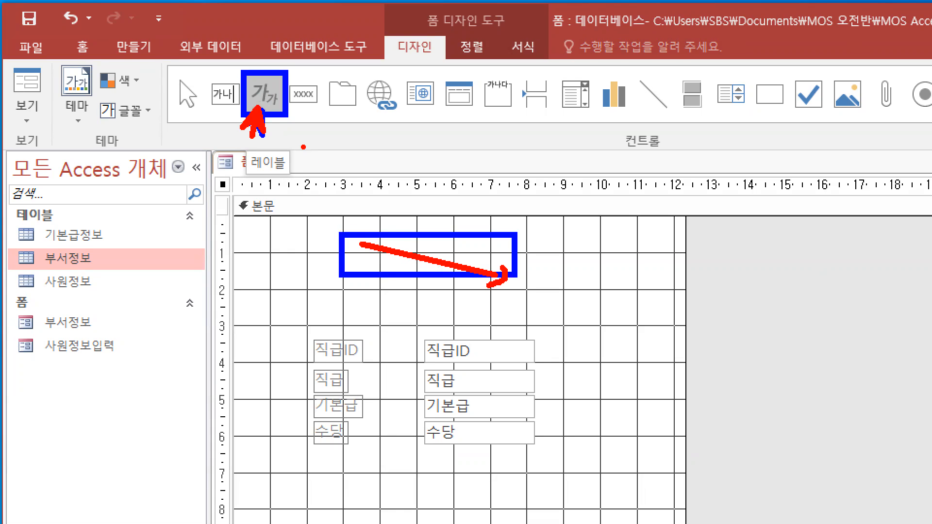
key("Escape")
left_click(135, 52)
mouse_move(164, 120)
left_mouse_down()
mouse_move(218, 140)
mouse_move(257, 141)
left_mouse_up()
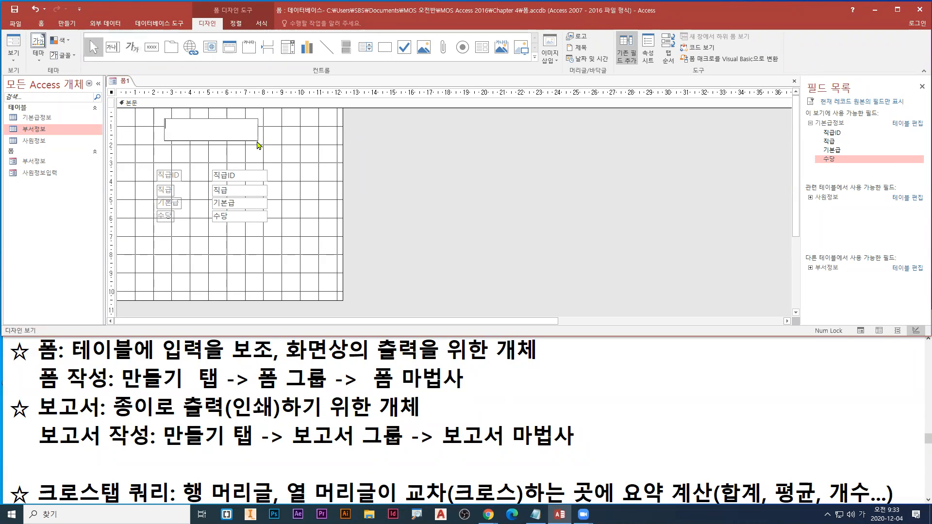
type("기본")
type("급정ㅂ")
type("ㅗ")
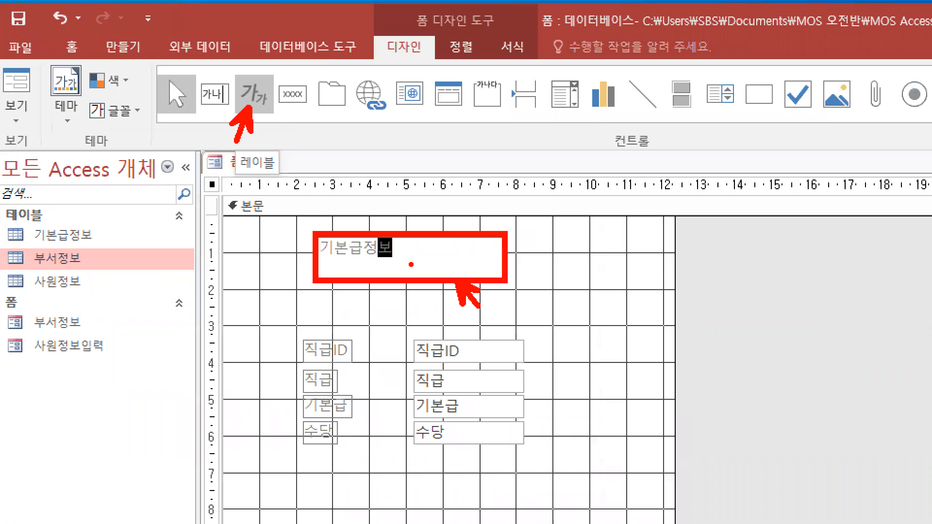
key("Escape")
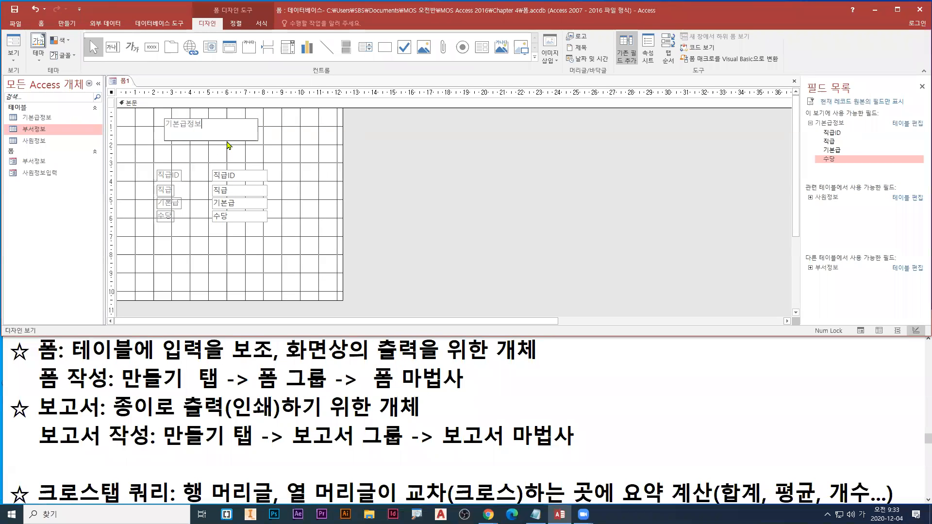
Commit the 기본급정보 label text and select the title label for formatting
left_click(262, 22)
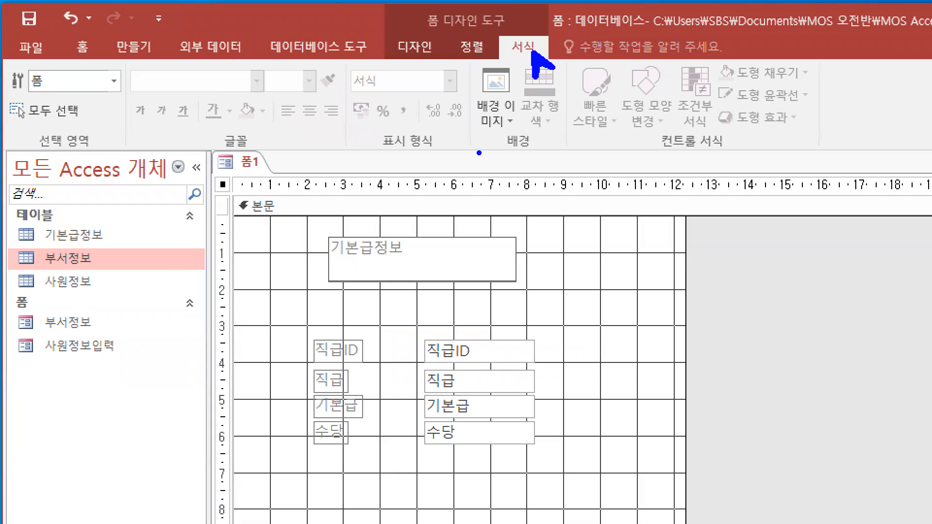
left_click_drag(144, 155, 281, 157)
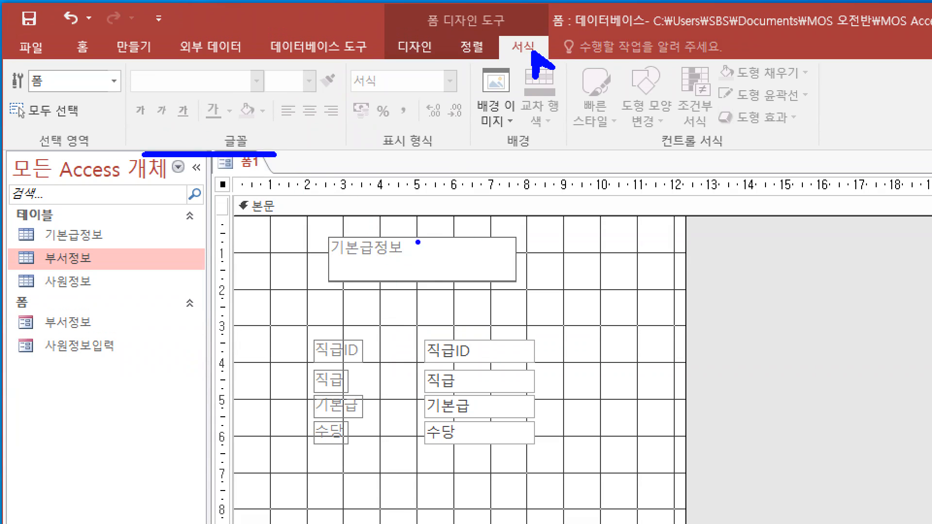
left_click_drag(404, 238, 407, 262)
left_click_drag(769, 283, 736, 316)
mouse_move(777, 262)
left_mouse_down()
mouse_move(780, 284)
mouse_move(793, 278)
left_mouse_up()
mouse_move(803, 300)
left_mouse_down()
mouse_move(767, 293)
mouse_move(795, 312)
left_mouse_up()
key("Escape")
left_click(447, 162)
left_click(219, 140)
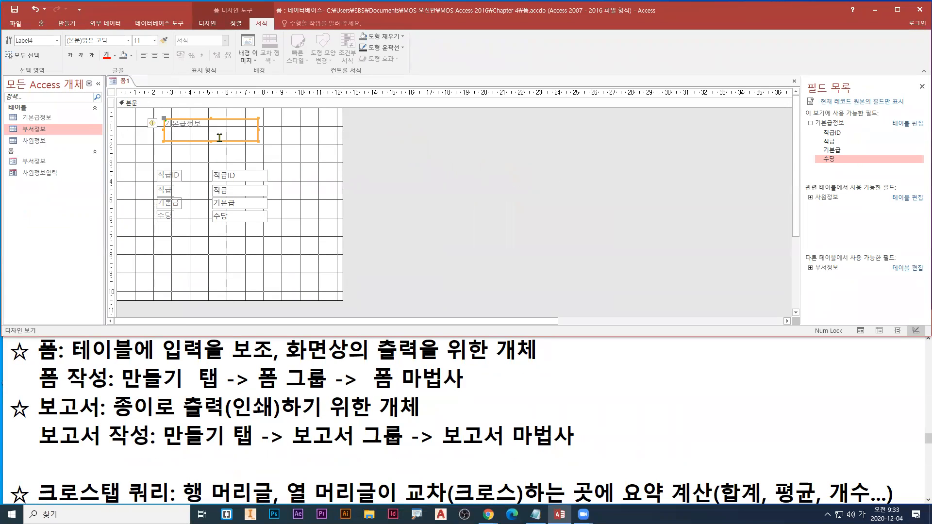
left_click(401, 146)
key("ctrl+2")
mouse_move(411, 145)
left_mouse_down()
mouse_move(401, 164)
mouse_move(432, 141)
mouse_move(431, 125)
mouse_move(427, 148)
left_mouse_up()
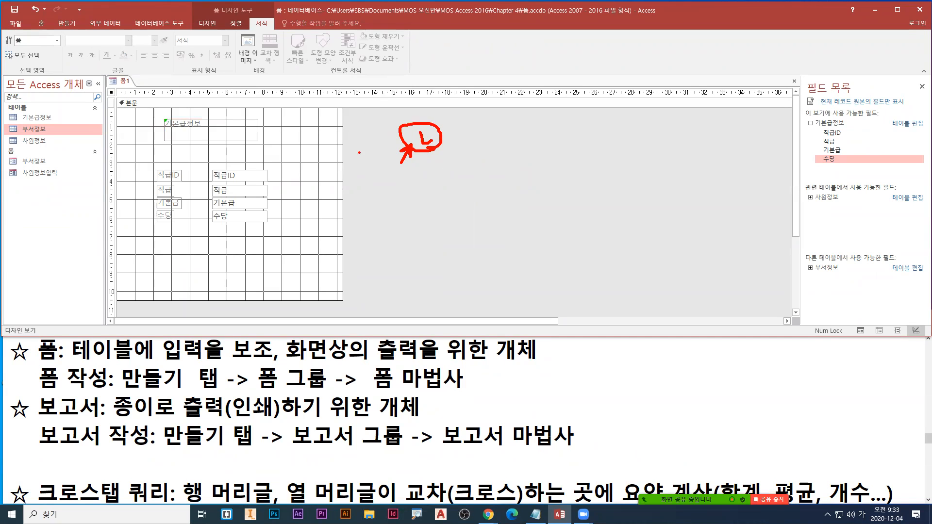
mouse_move(226, 138)
left_mouse_down()
mouse_move(254, 167)
mouse_move(250, 132)
left_mouse_up()
key("Escape")
left_click(225, 134)
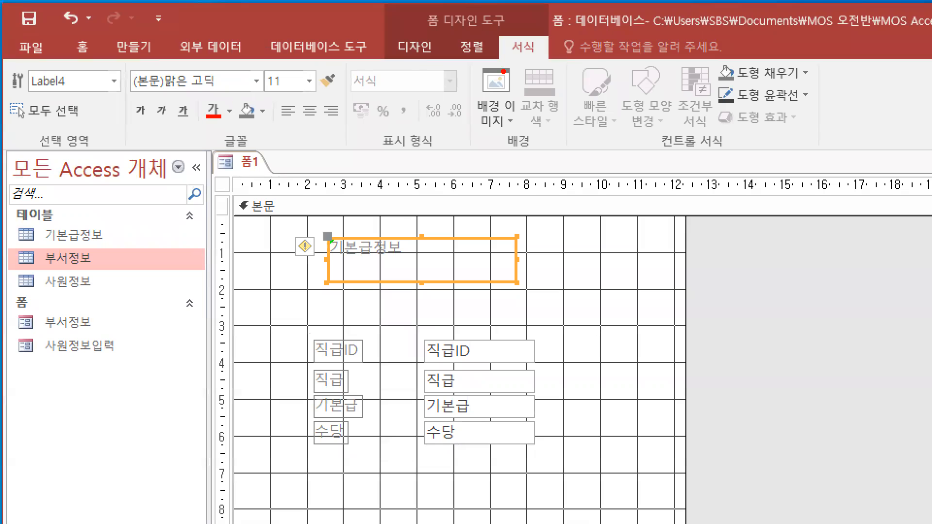
Set the 기본급정보 title font to 돋움체, size 20, bold
key("b")
left_click_drag(504, 30, 545, 65)
left_click_drag(123, 155, 350, 157)
left_click_drag(459, 270, 496, 306)
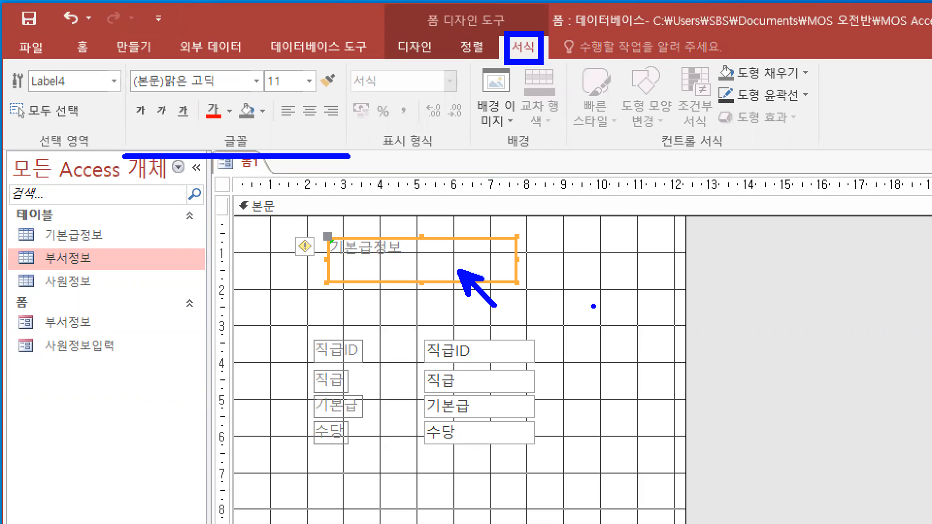
left_click_drag(806, 305, 821, 318)
left_click_drag(843, 270, 864, 267)
left_click_drag(416, 307, 411, 281)
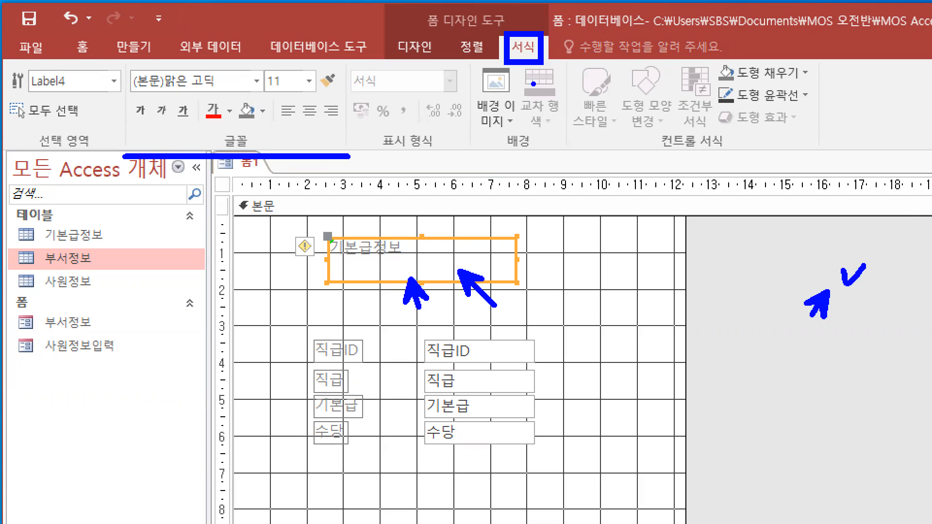
left_click_drag(500, 31, 547, 65)
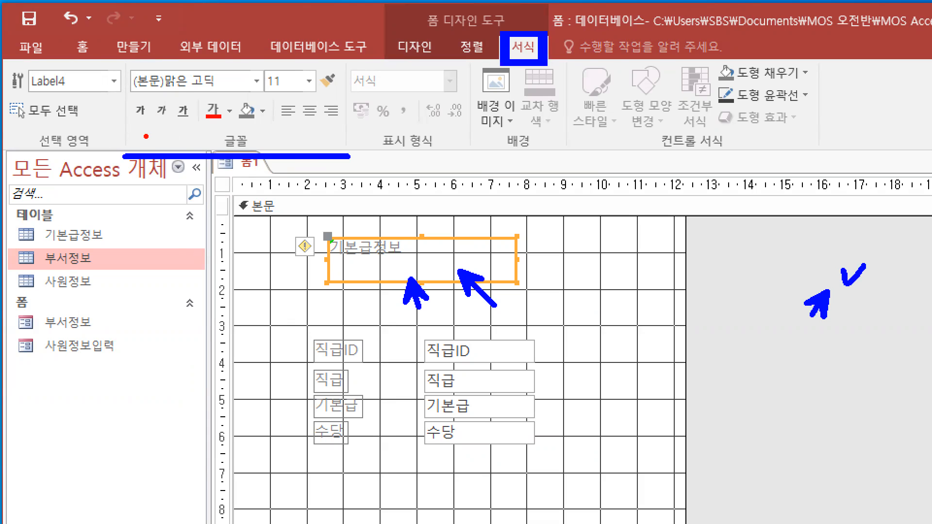
left_click_drag(141, 149, 216, 151)
mouse_move(151, 96)
left_mouse_down()
mouse_move(206, 93)
mouse_move(197, 69)
mouse_move(195, 348)
left_mouse_up()
key("Escape")
left_click(128, 42)
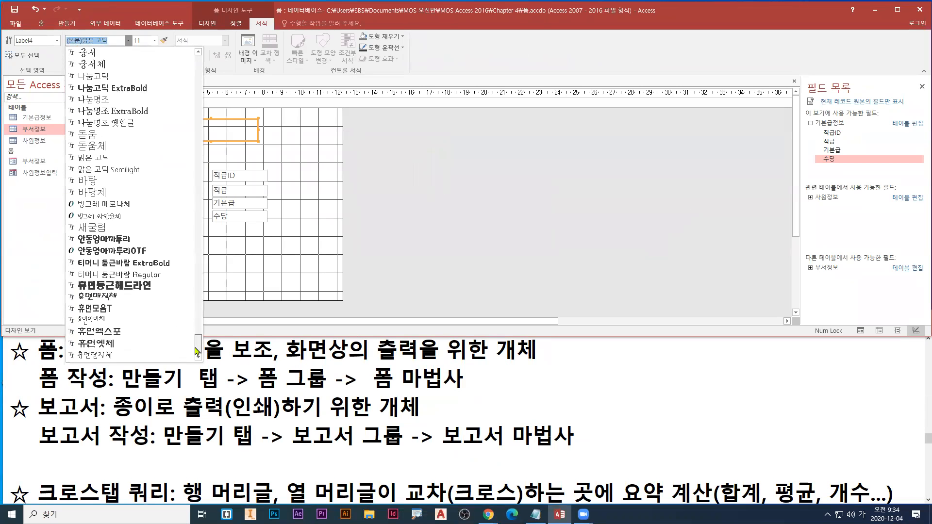
left_click(95, 145)
left_click(155, 40)
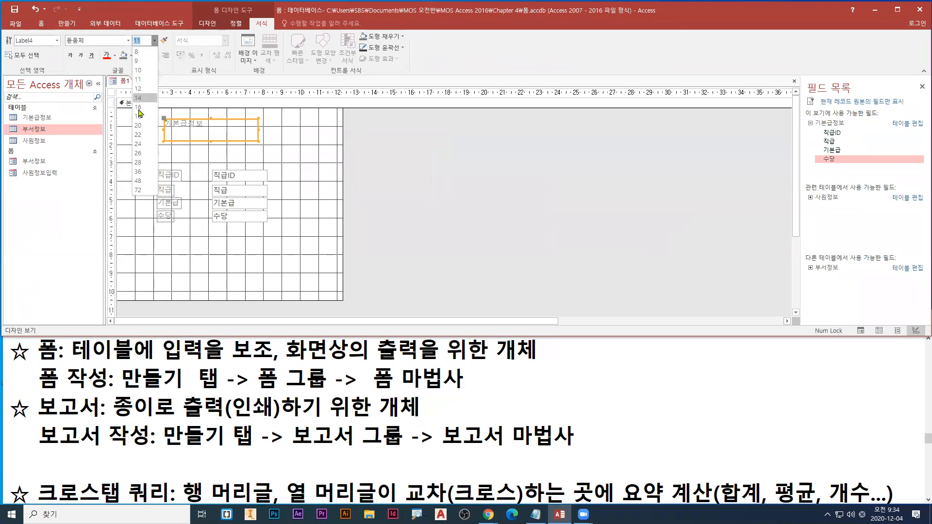
left_click(138, 125)
left_click(71, 57)
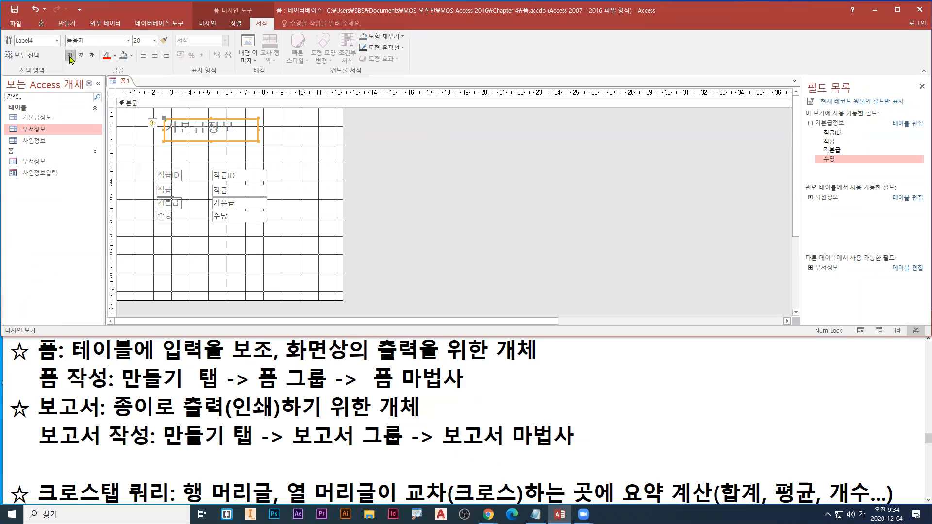
Make the 기본급정보 title text colour black
left_click(131, 56)
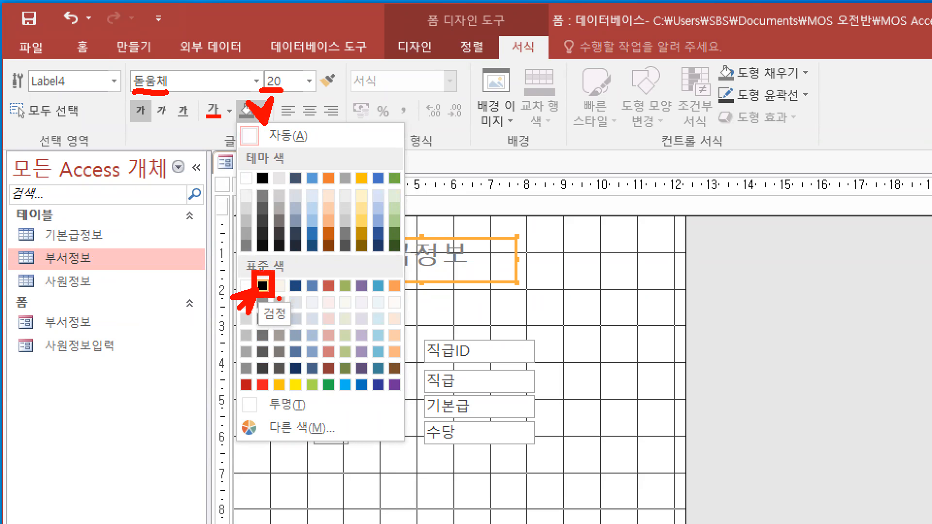
key("Escape")
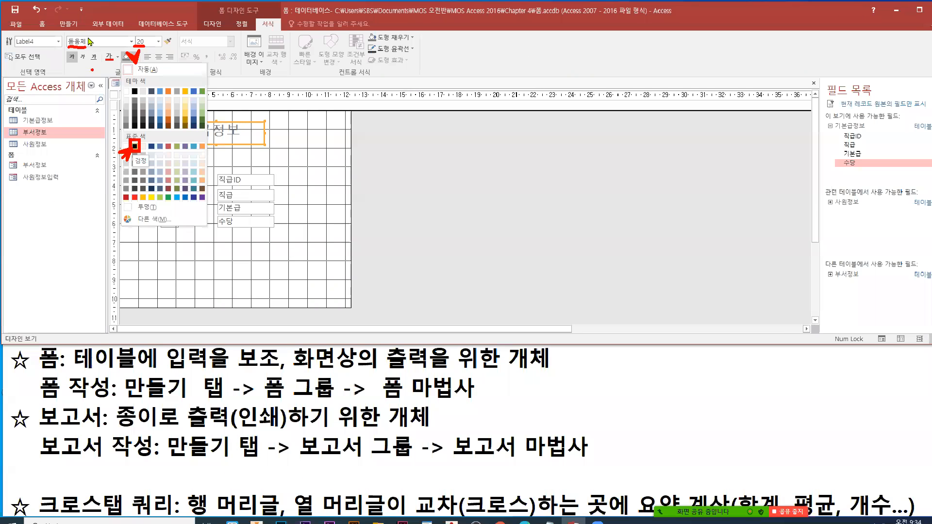
left_click(263, 111)
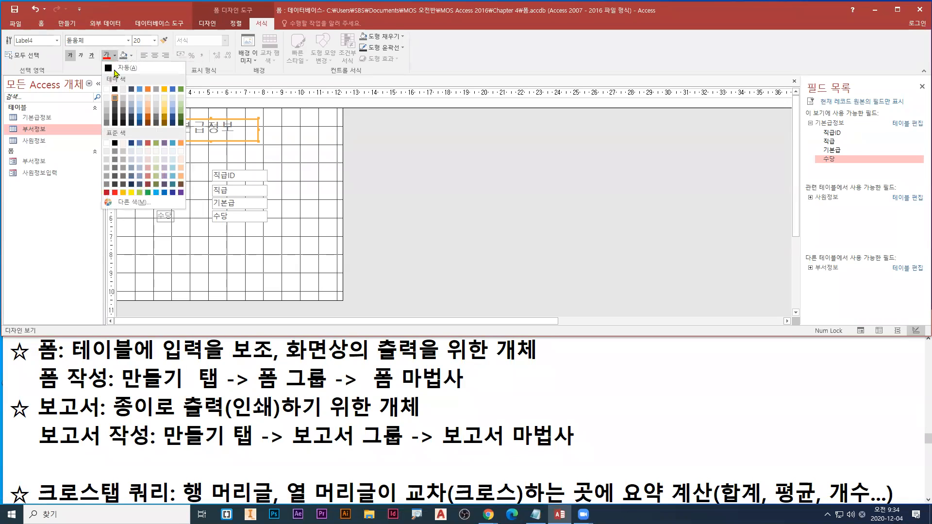
left_click(131, 89)
left_click(389, 173)
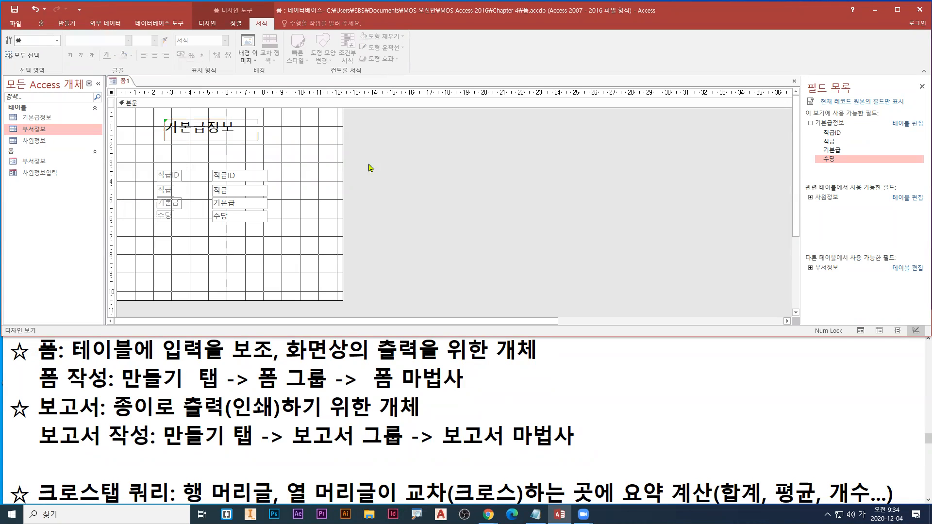
Save the new form under the name 기본급정보
right_click(125, 83)
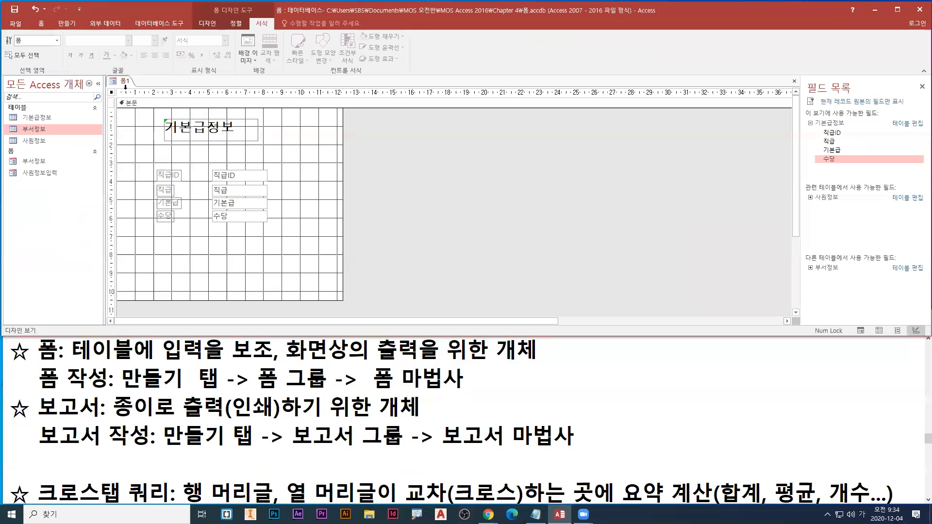
right_click(253, 131)
left_click(147, 90)
type("기본급")
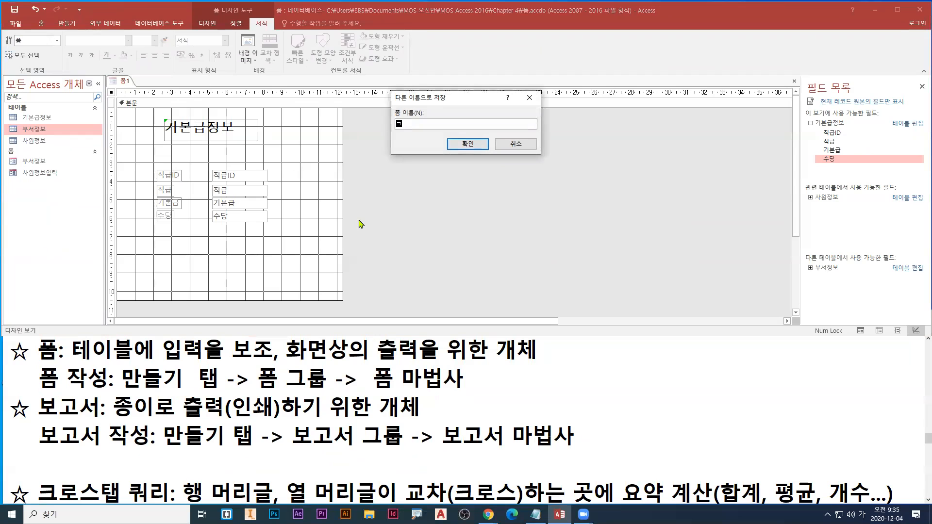
type("정보")
key("Return")
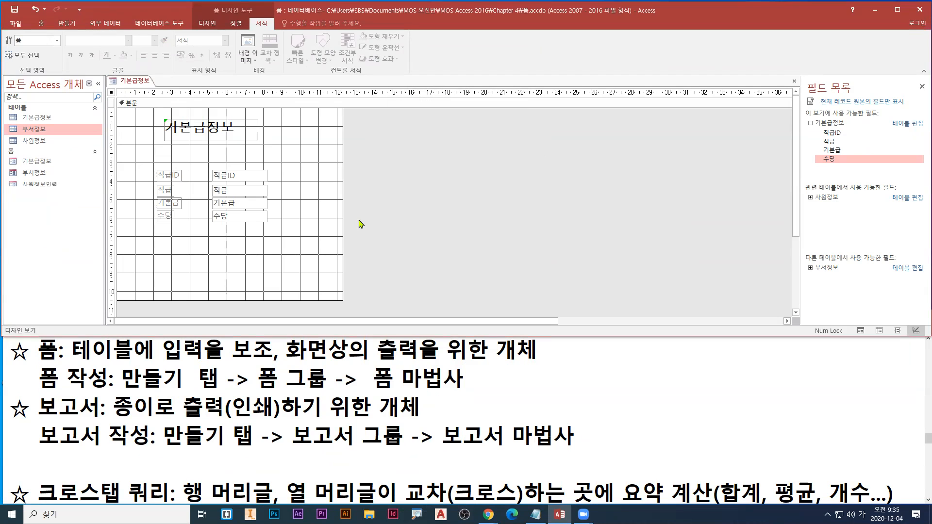
Switch the 기본급정보 form to form view
right_click(138, 85)
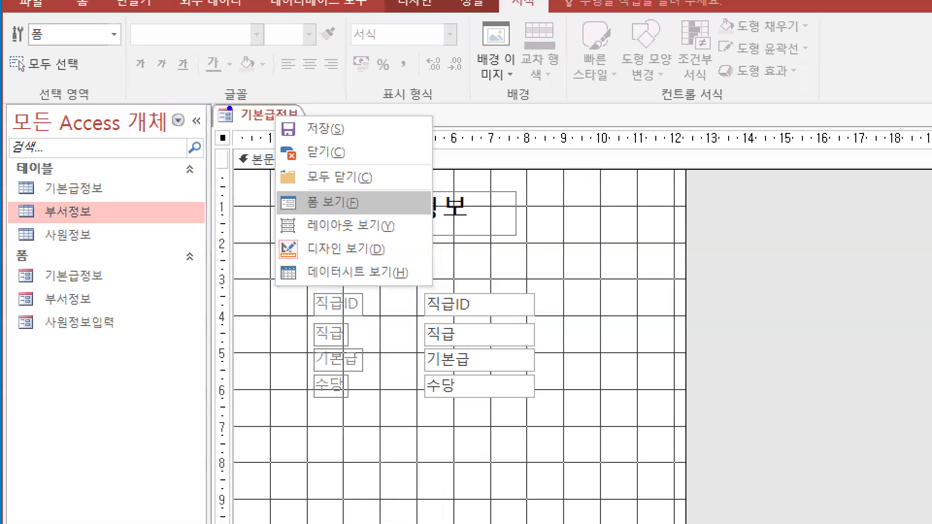
left_click_drag(270, 117, 223, 157)
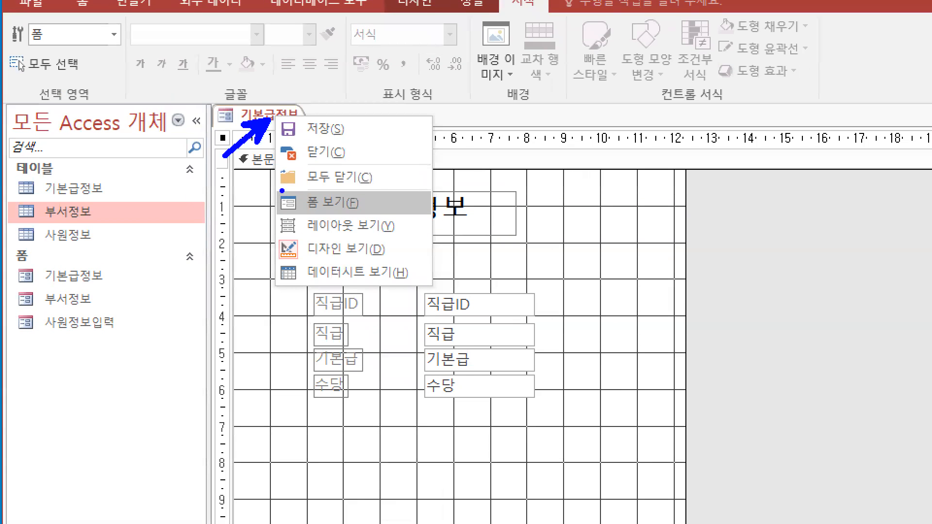
left_click_drag(272, 185, 387, 219)
key("Escape")
right_click(142, 84)
left_click(165, 126)
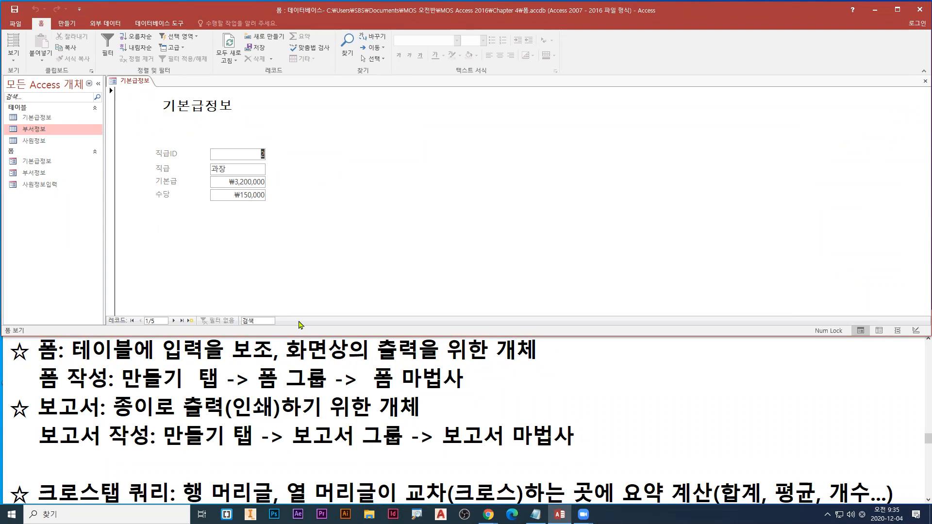
Step through the 기본급정보 records to the last one, then close the form
left_click(174, 321)
left_click(174, 321)
left_click(174, 321)
left_click(175, 321)
right_click(135, 85)
left_click(154, 100)
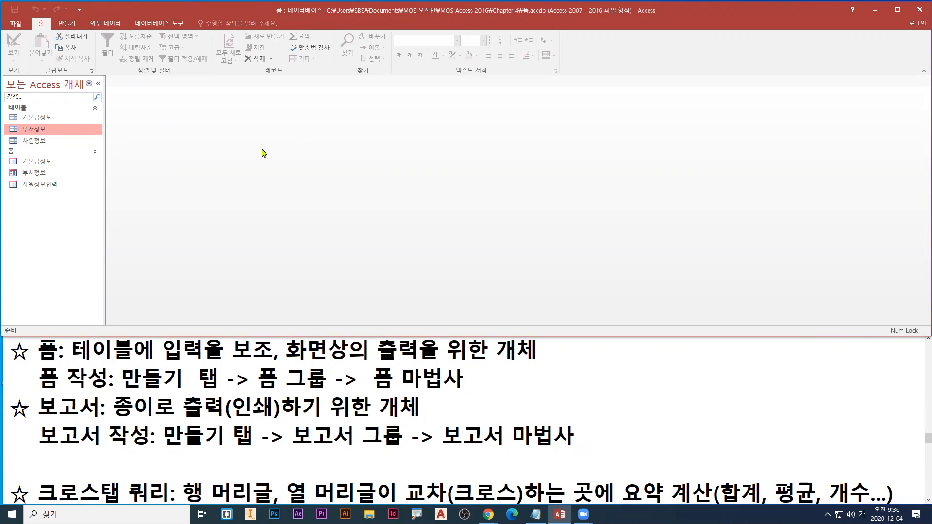
From the Create tab's Navigation list, create a Horizontal Tabs navigation form
left_click(69, 28)
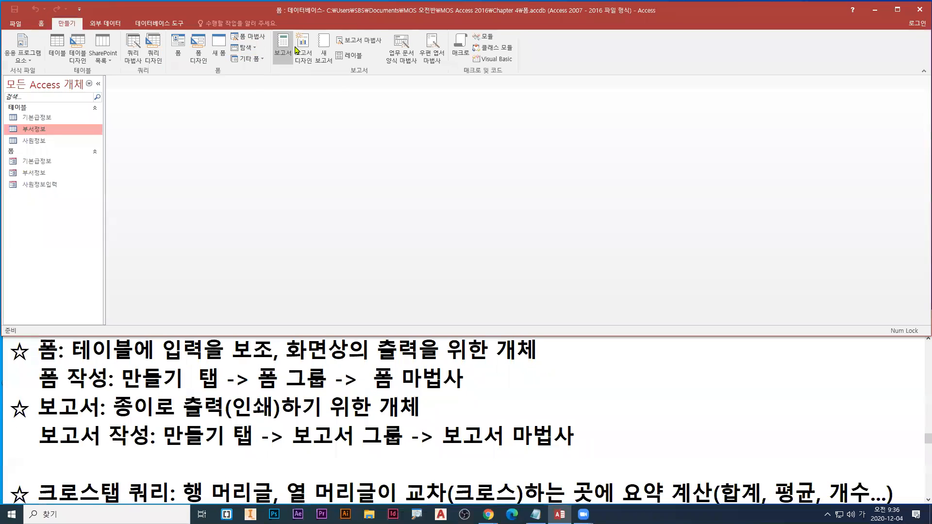
left_click(255, 51)
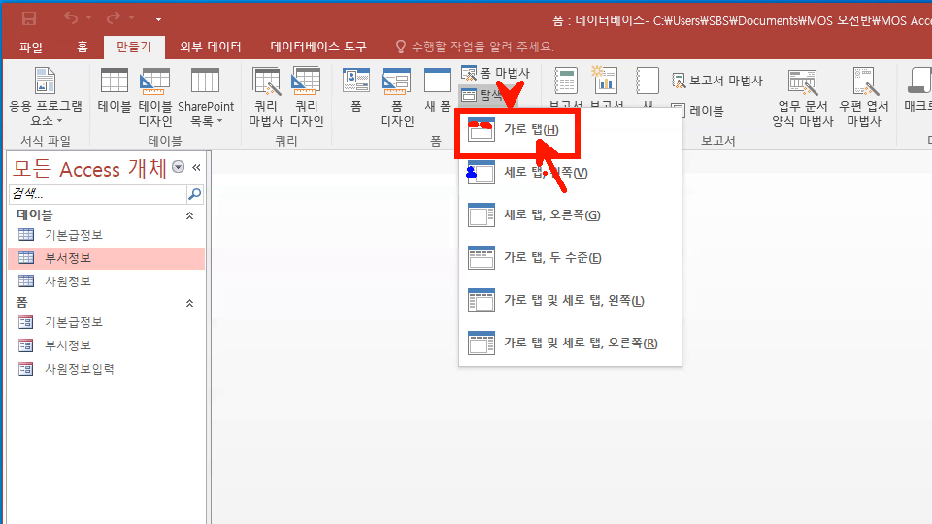
key("Escape")
left_click(500, 96)
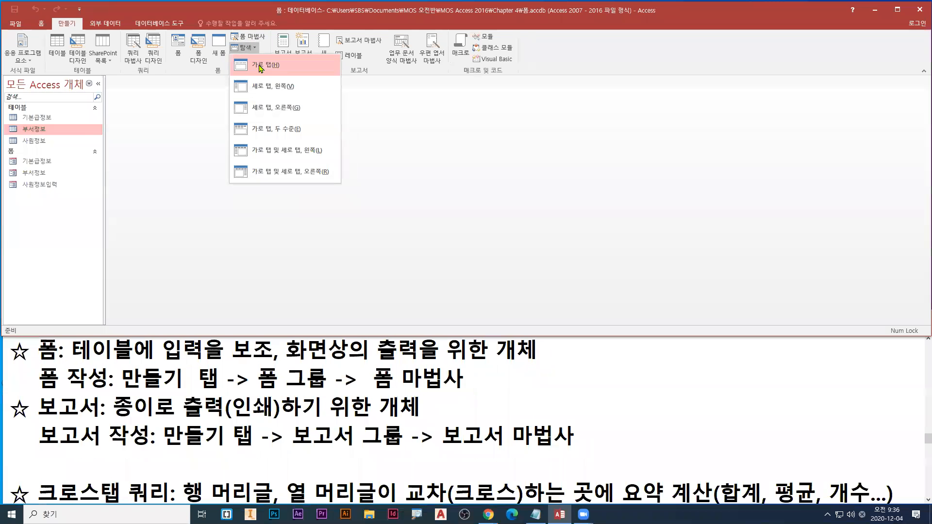
left_click(261, 66)
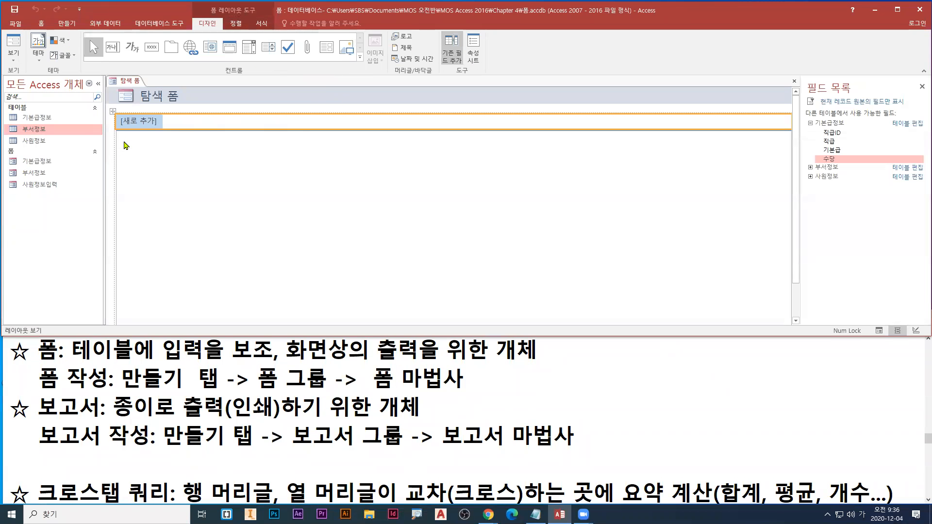
Maximize the Access window so the empty 탐색 폼 layout fills the screen
key("ctrl+1")
left_click(112, 121)
left_click_drag(135, 121, 121, 135)
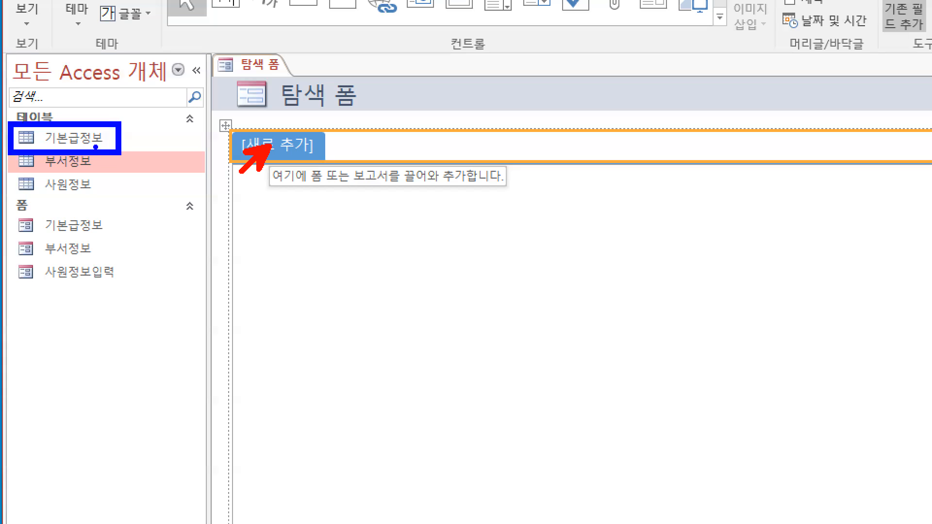
mouse_move(107, 140)
left_mouse_down()
mouse_move(259, 159)
mouse_move(254, 171)
left_mouse_up()
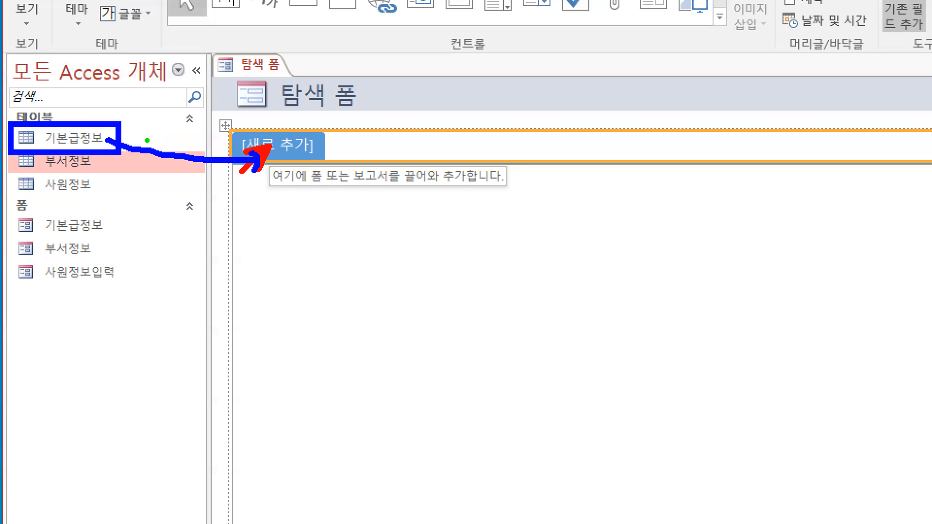
left_click_drag(164, 142, 151, 163)
left_click_drag(150, 149, 168, 164)
key("e")
mouse_move(230, 128)
left_mouse_down()
mouse_move(338, 169)
mouse_move(324, 159)
left_mouse_up()
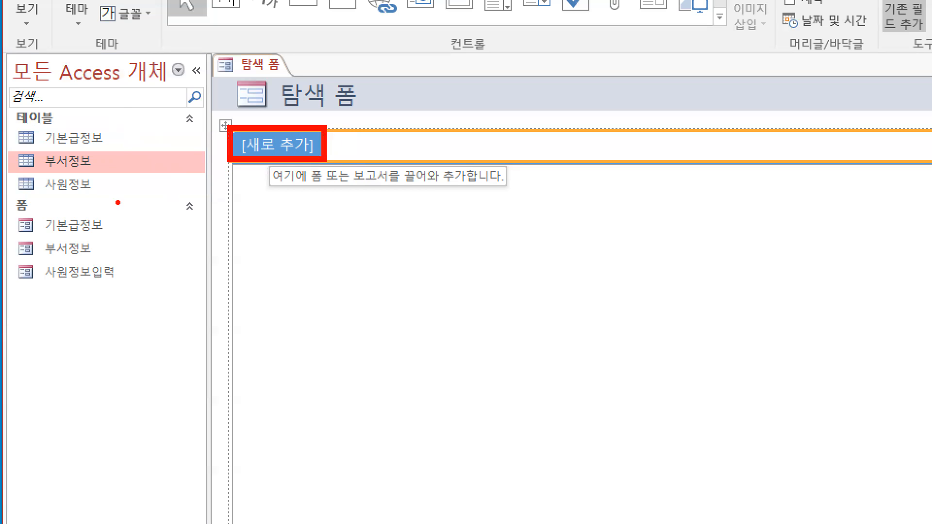
mouse_move(10, 212)
left_mouse_down()
mouse_move(127, 247)
mouse_move(124, 240)
mouse_move(270, 140)
left_mouse_up()
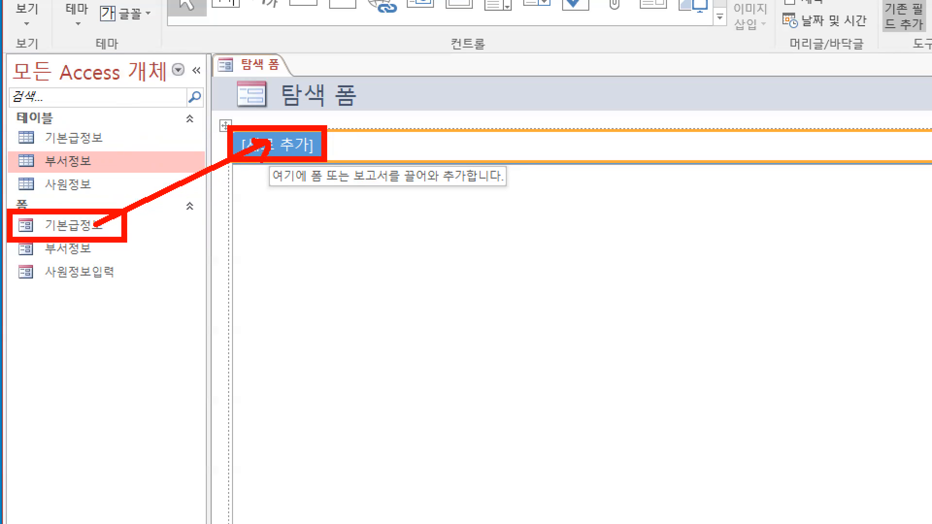
key("b")
key("Escape")
key("Escape")
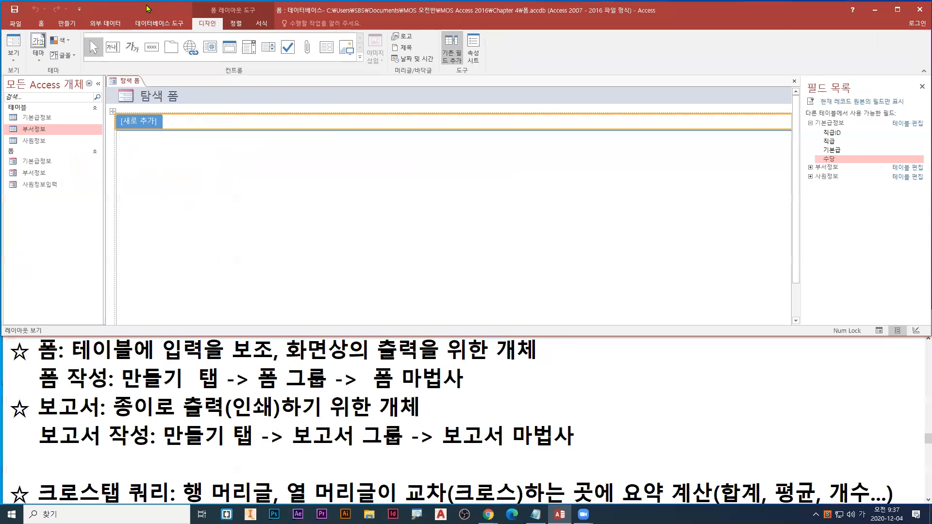
double_click(147, 7)
Add the 기본급정보 form as the first navigation tab
left_click(37, 161)
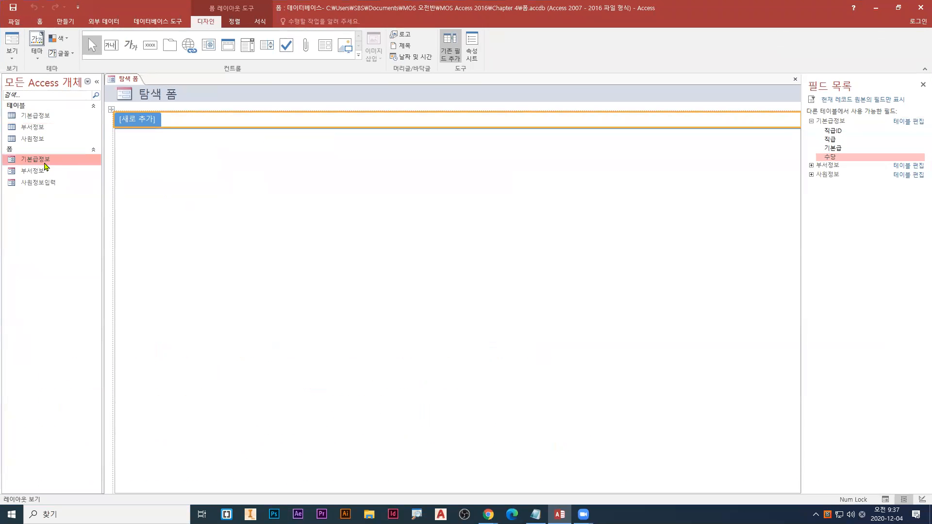
mouse_move(4, 153)
left_mouse_down()
mouse_move(57, 167)
mouse_move(134, 116)
mouse_move(133, 127)
left_mouse_up()
left_click_drag(58, 159, 133, 123)
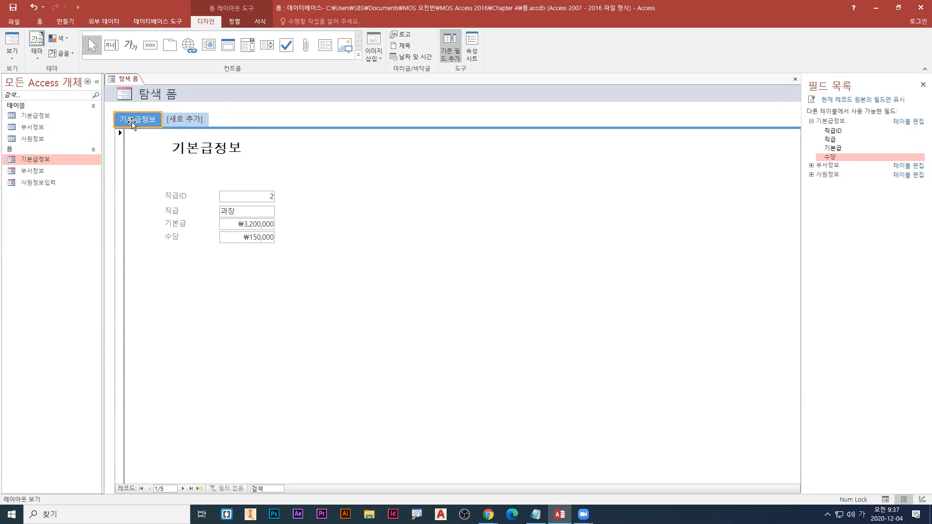
Add the 사원정보입력 form as the second navigation tab
left_click(30, 184)
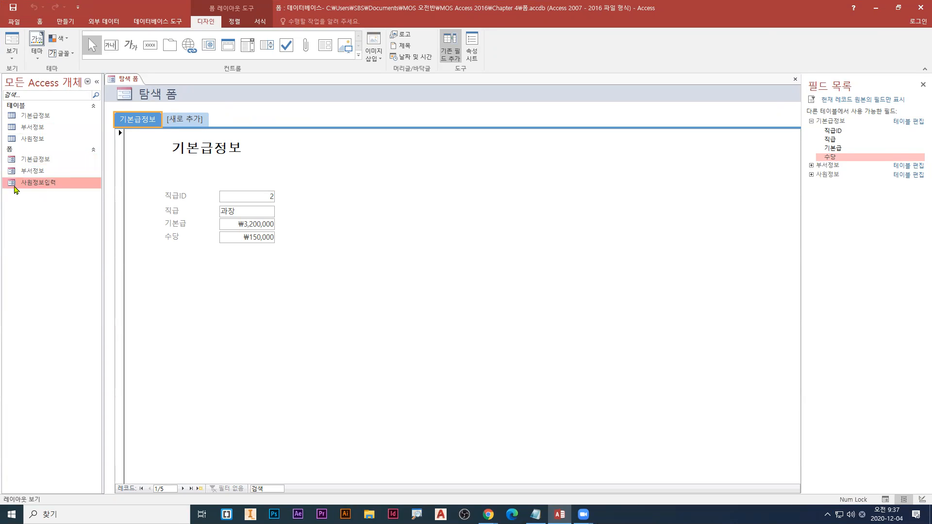
mouse_move(3, 176)
left_mouse_down()
mouse_move(65, 192)
mouse_move(179, 118)
mouse_move(181, 136)
left_mouse_up()
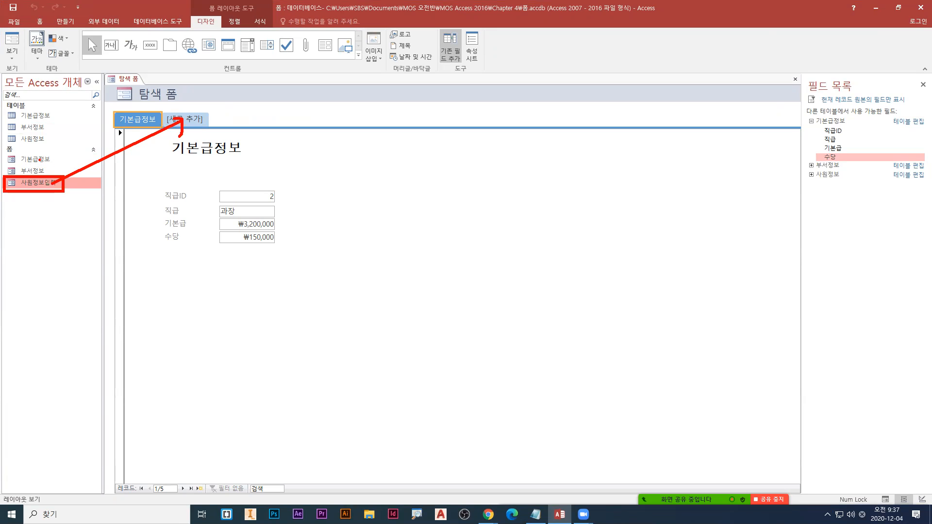
mouse_move(5, 153)
left_mouse_down()
mouse_move(54, 165)
mouse_move(58, 150)
mouse_move(126, 128)
left_mouse_up()
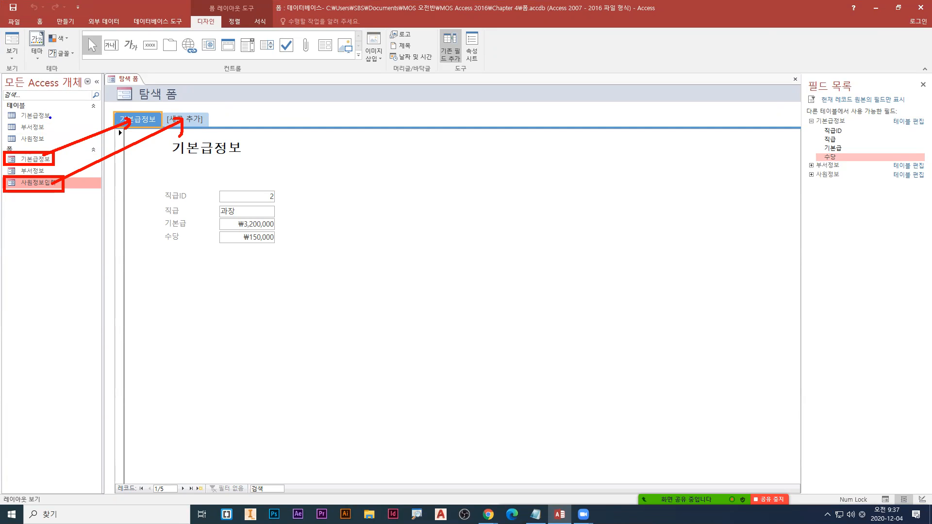
mouse_move(51, 103)
left_mouse_down()
mouse_move(59, 112)
mouse_move(62, 97)
left_mouse_up()
mouse_move(51, 184)
left_mouse_down()
mouse_move(136, 245)
mouse_move(183, 121)
left_mouse_up()
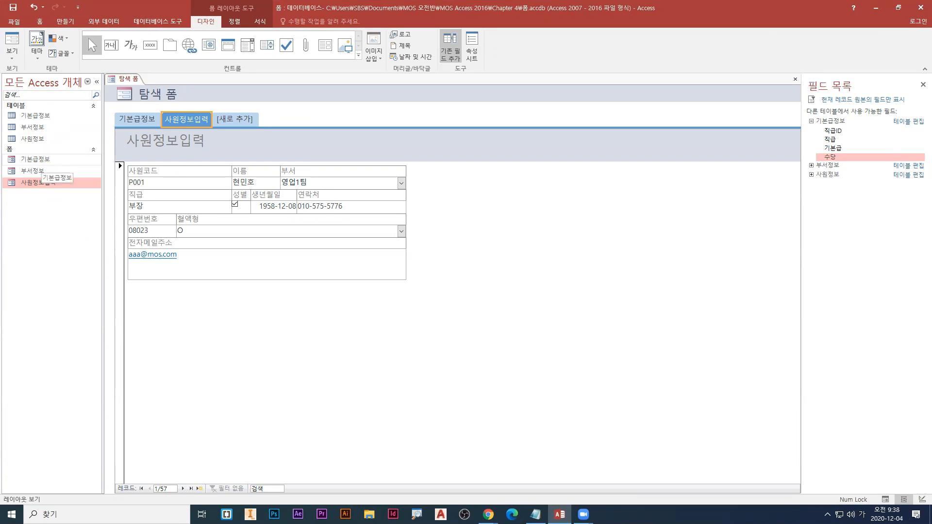
Save the navigation form with the name 인사정보탐색
right_click(129, 78)
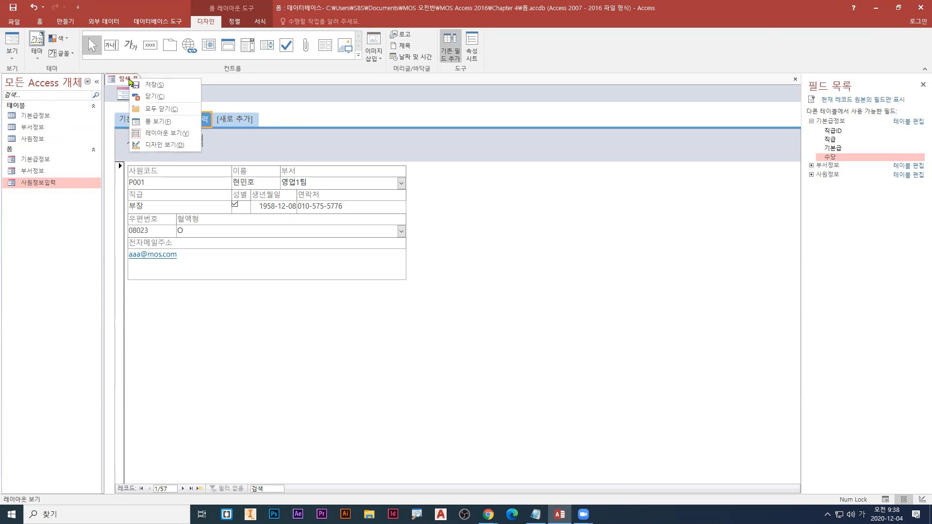
mouse_move(253, 76)
left_mouse_down()
mouse_move(290, 40)
mouse_move(339, 107)
left_mouse_up()
mouse_move(326, 103)
left_mouse_down()
mouse_move(340, 105)
mouse_move(333, 126)
left_mouse_up()
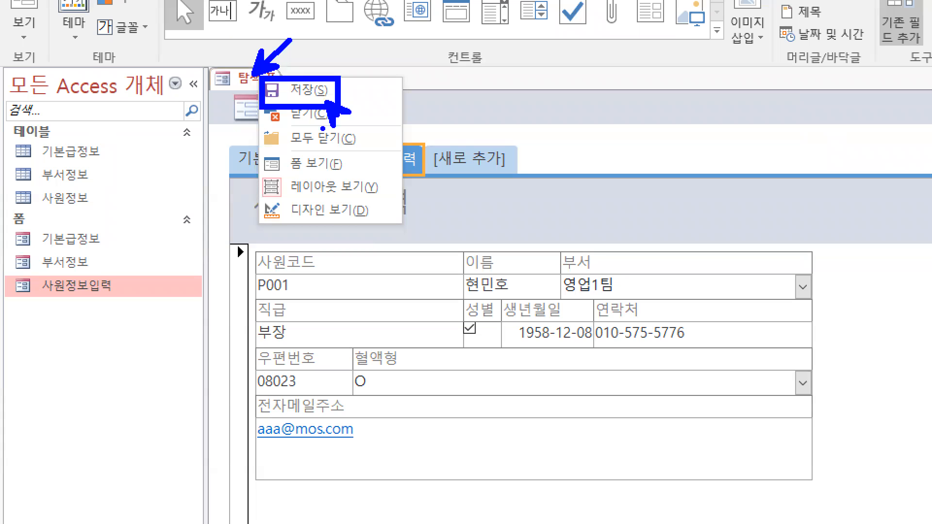
key("Escape")
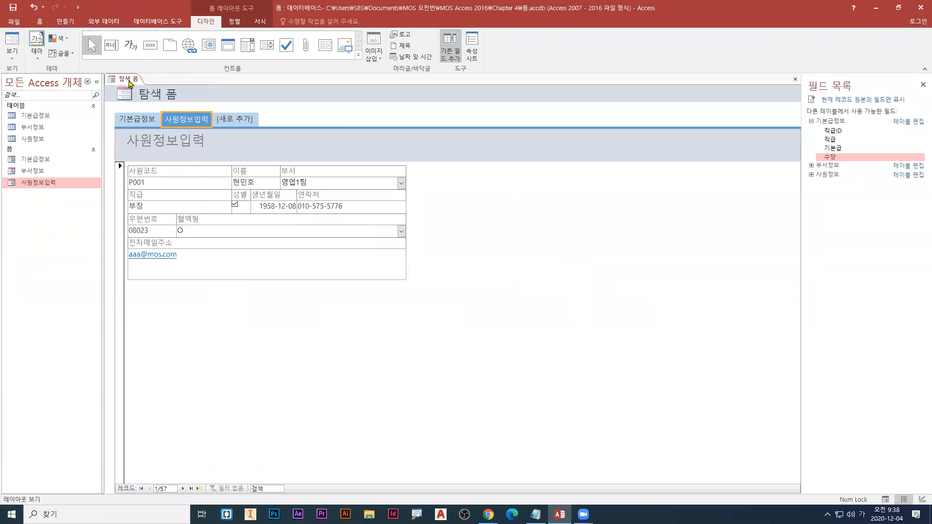
right_click(130, 84)
left_click(145, 92)
type("ㅇ인사정보름색")
key("Return")
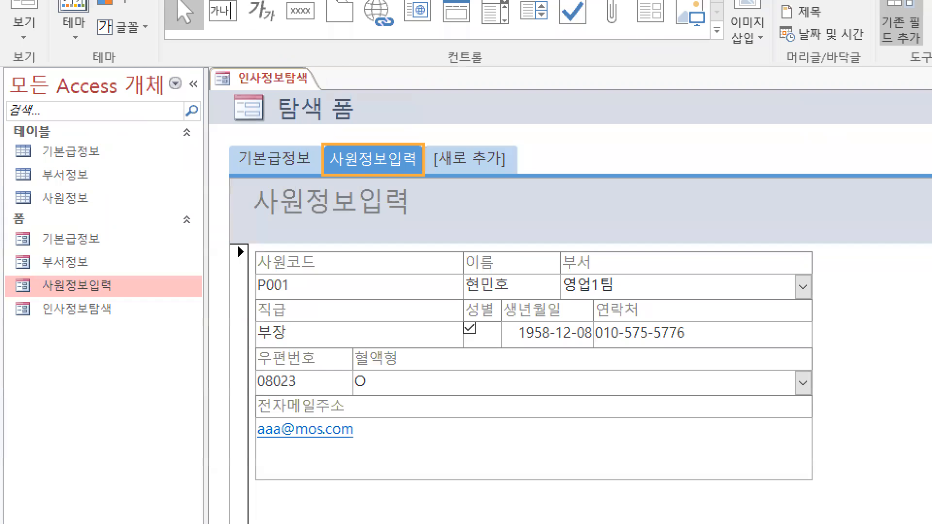
Bring up the view options menu for the saved 인사정보탐색 form
left_click(185, 252)
key("r")
mouse_move(90, 240)
left_mouse_down()
mouse_move(245, 170)
mouse_move(255, 178)
left_mouse_up()
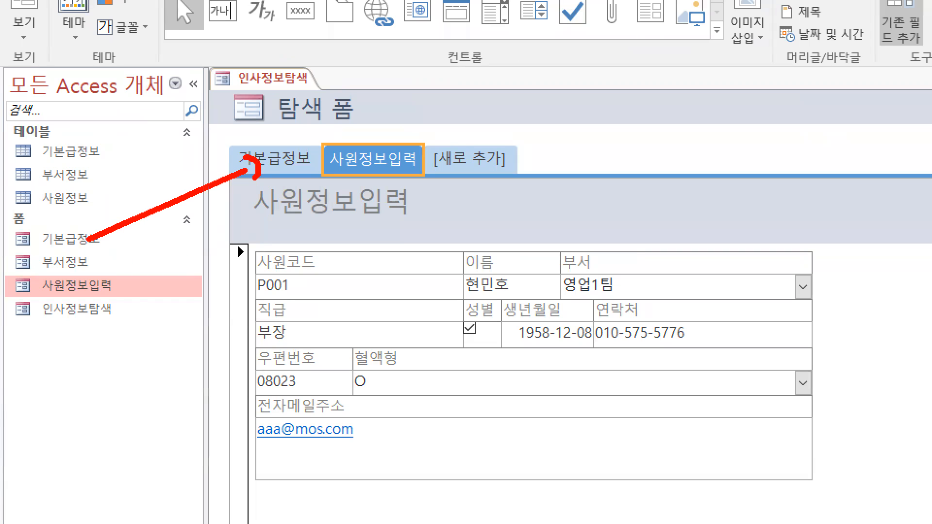
left_click_drag(115, 306, 355, 173)
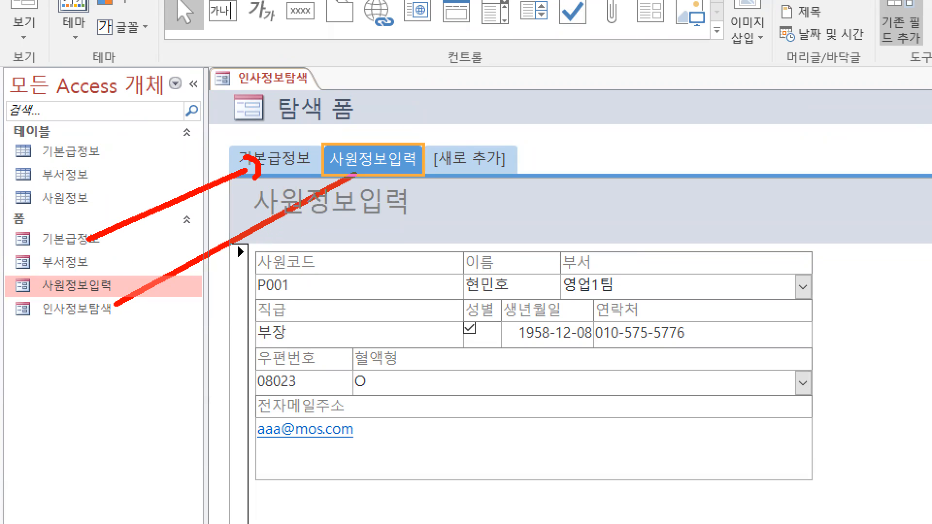
key("e")
mouse_move(88, 235)
left_mouse_down()
mouse_move(259, 164)
mouse_move(257, 173)
left_mouse_up()
mouse_move(115, 288)
left_mouse_down()
mouse_move(361, 178)
mouse_move(367, 161)
mouse_move(368, 177)
left_mouse_up()
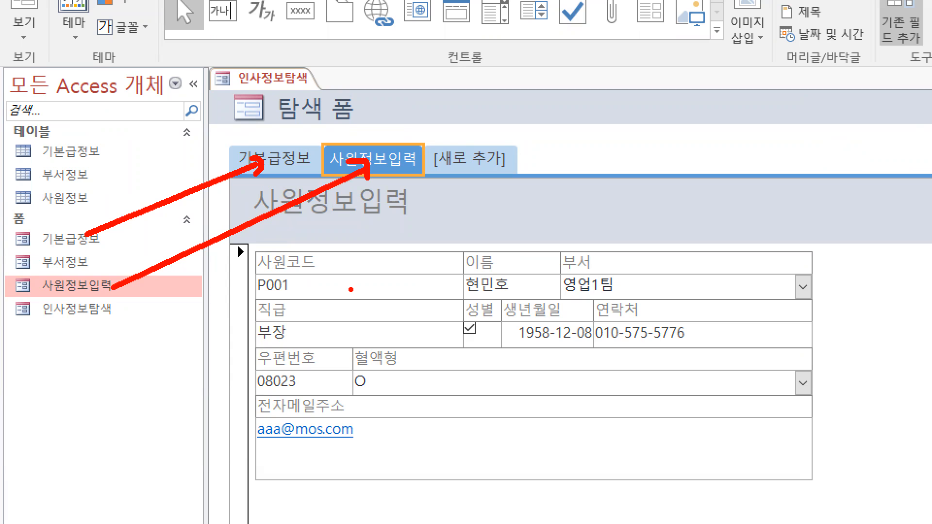
key("Escape")
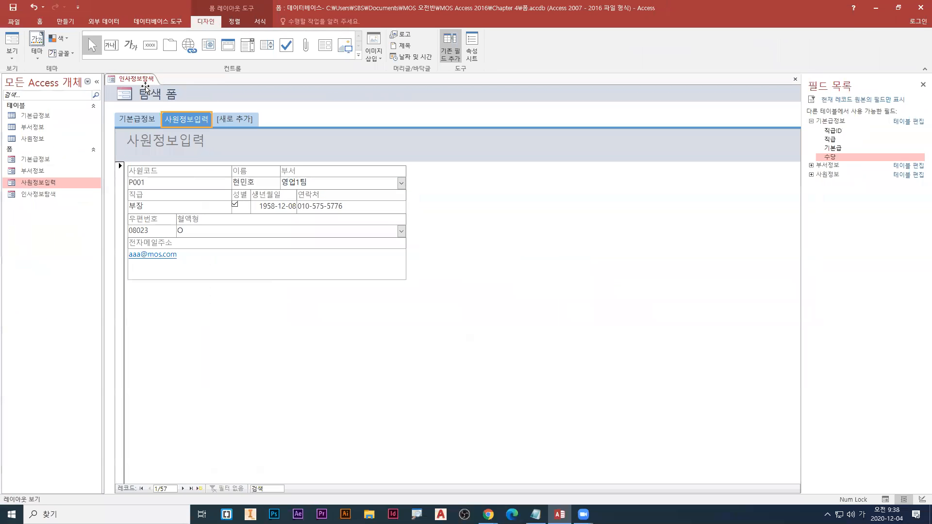
right_click(139, 83)
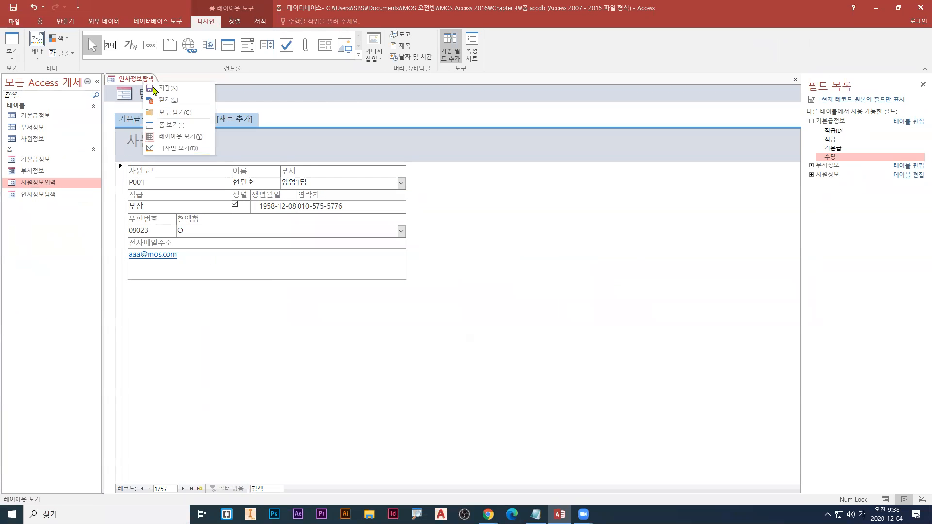
Switch the 인사정보탐색 navigation form to form view
key("ctrl+1")
left_click(96, 93)
mouse_move(346, 180)
left_mouse_down()
mouse_move(333, 172)
mouse_move(326, 180)
left_mouse_up()
key("Escape")
right_click(125, 77)
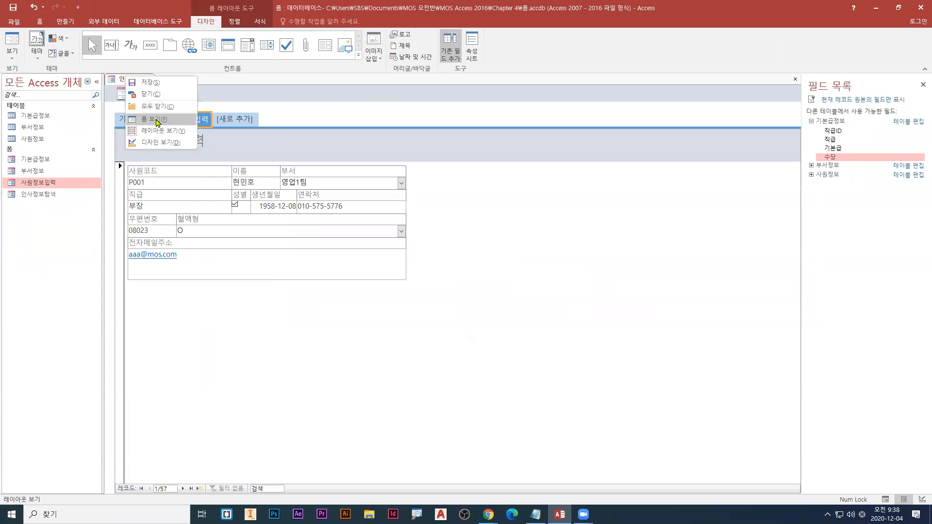
left_click(153, 122)
Test the 기본급정보 and 사원정보입력 tab pages, then close 인사정보탐색
left_click(148, 122)
left_click(187, 119)
left_click(194, 123)
left_click(140, 125)
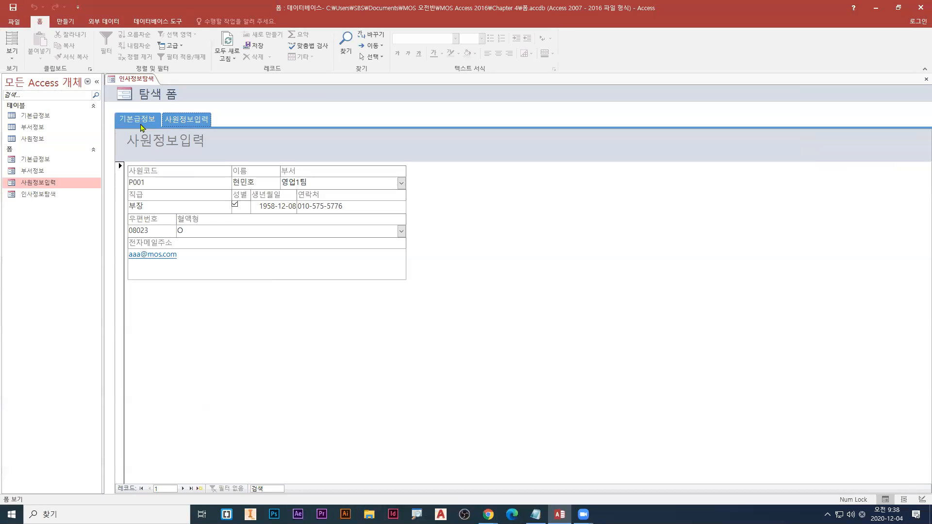
left_click(180, 124)
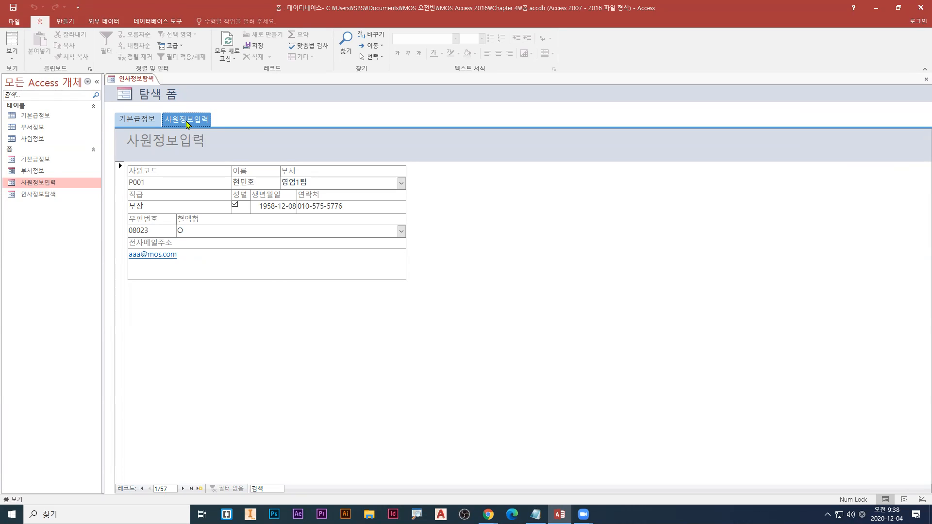
right_click(136, 79)
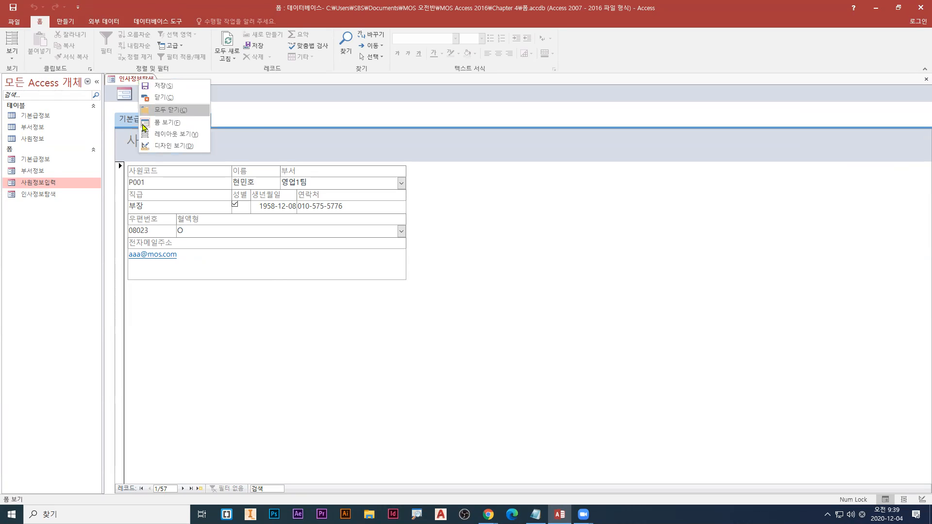
left_click(156, 97)
Delete the 부서정보 form permanently, confirming with 예
left_click(44, 172)
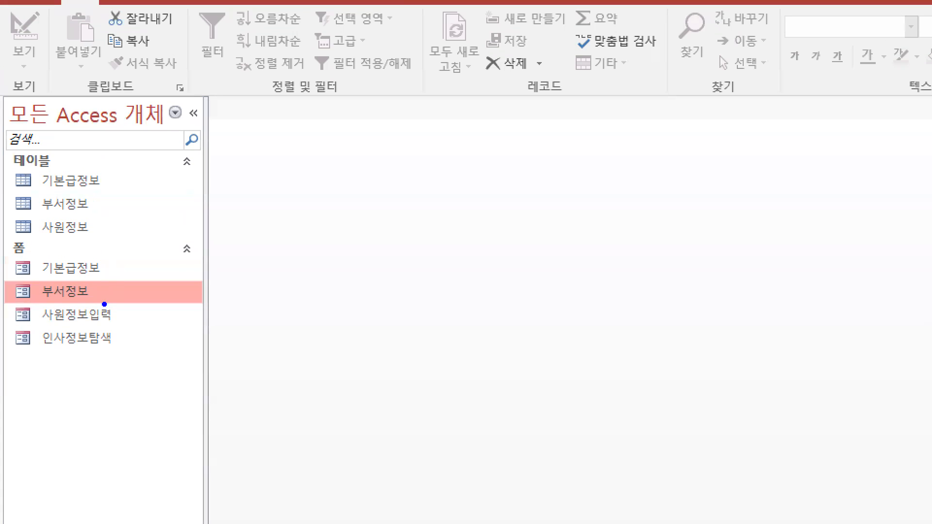
mouse_move(10, 279)
left_mouse_down()
mouse_move(90, 308)
mouse_move(233, 304)
mouse_move(231, 297)
left_mouse_up()
key("r")
mouse_move(96, 197)
left_mouse_down()
mouse_move(79, 217)
mouse_move(106, 221)
left_mouse_up()
type("btde")
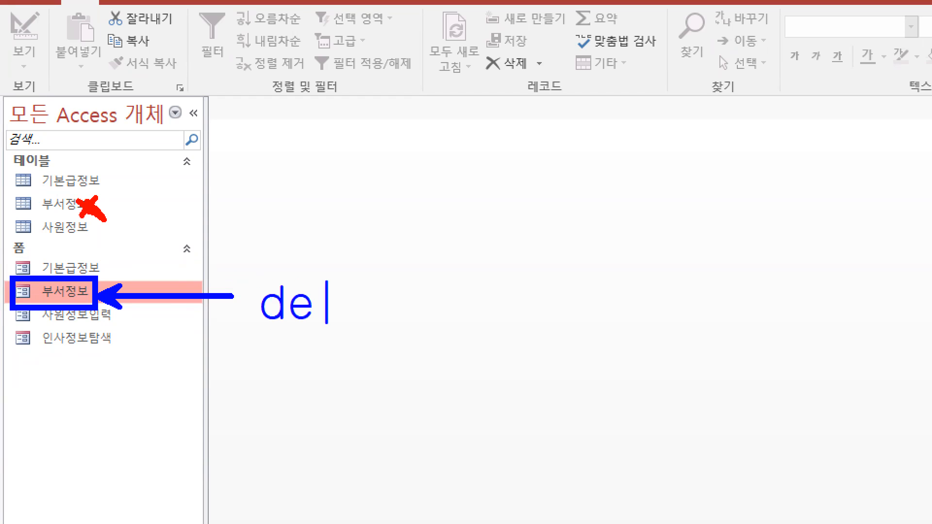
type("lete")
key("Escape")
mouse_move(9, 275)
left_mouse_down()
mouse_move(62, 306)
mouse_move(97, 309)
left_mouse_up()
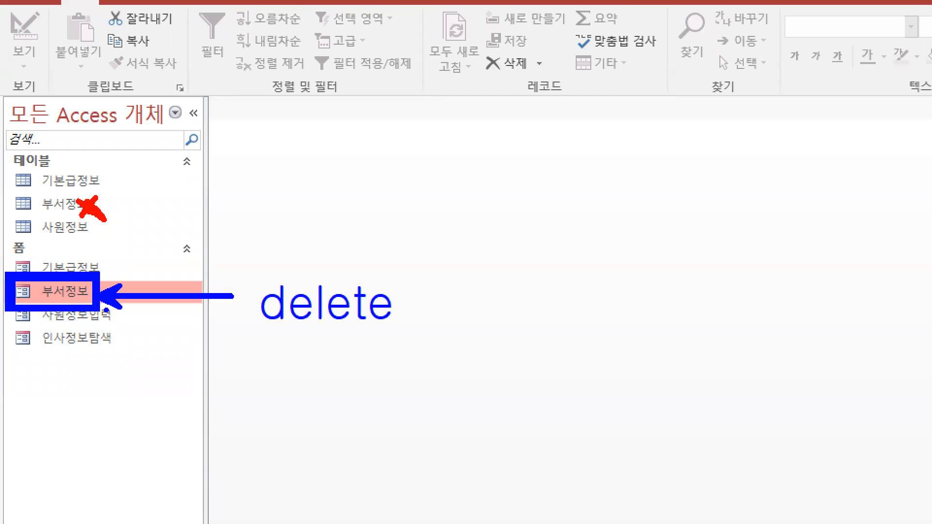
key("Delete")
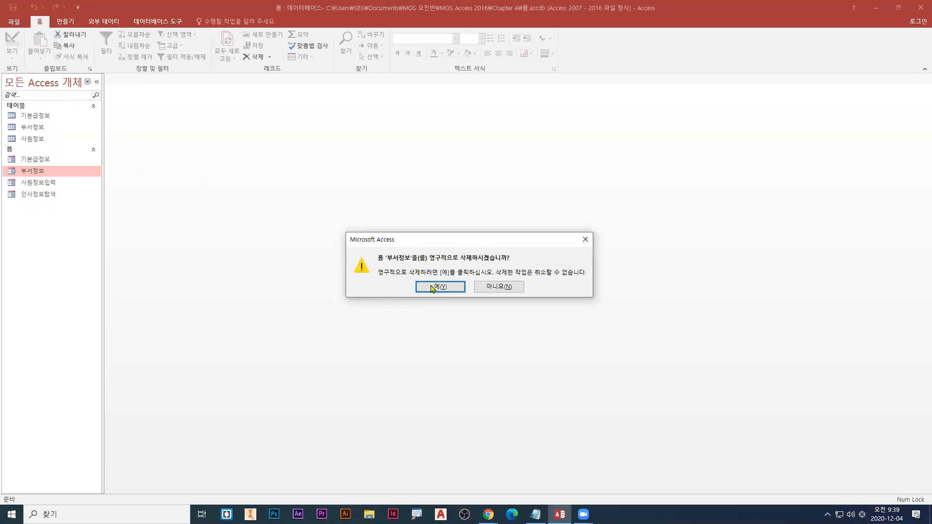
left_click(438, 287)
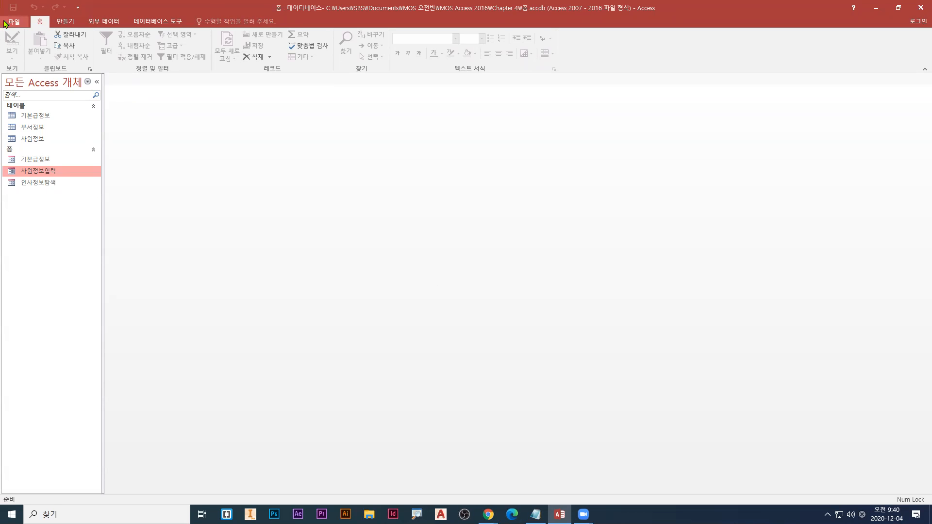
Browse to the Chapter 4 folder and open 폼 디자인 변경.accdb
left_click(18, 23)
left_click(19, 83)
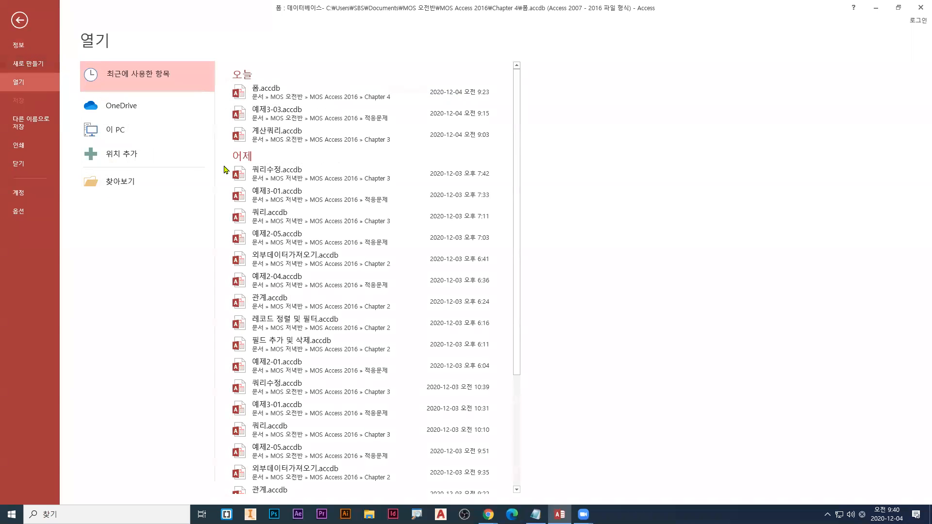
left_click(138, 191)
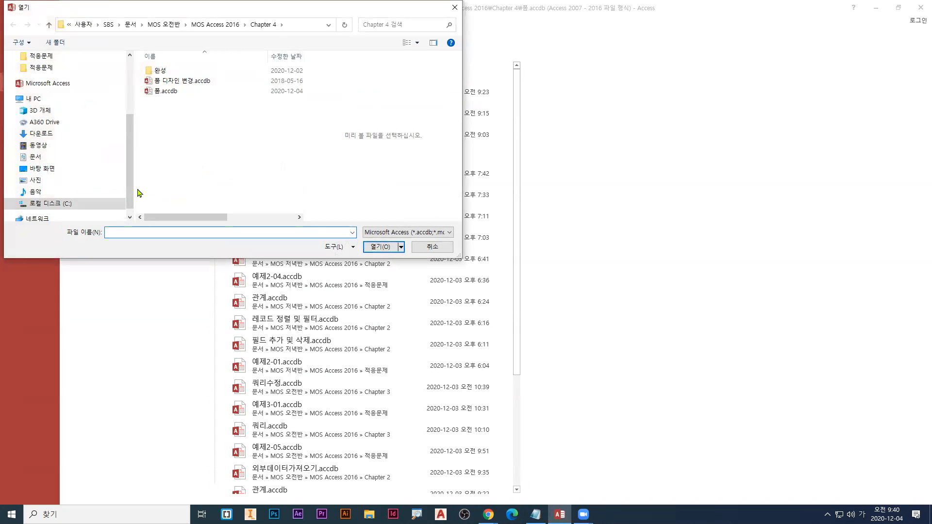
left_click(173, 84)
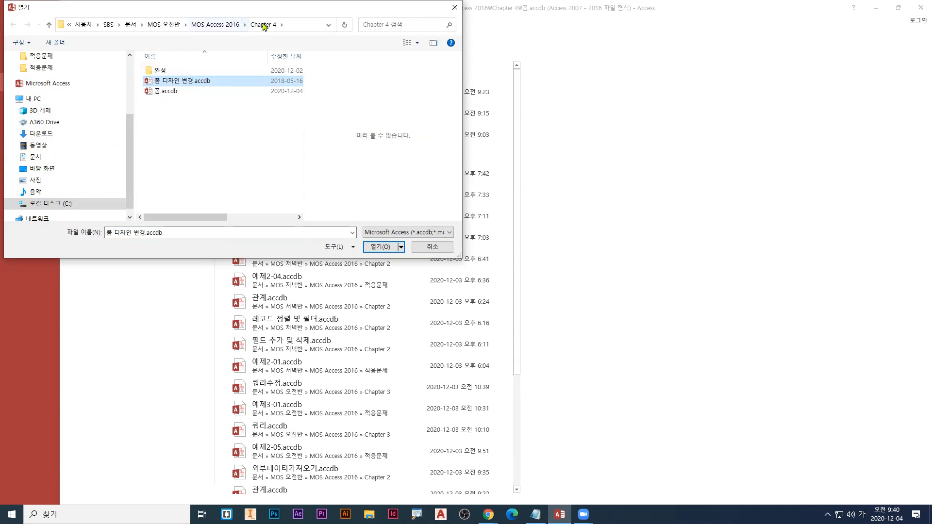
double_click(179, 84)
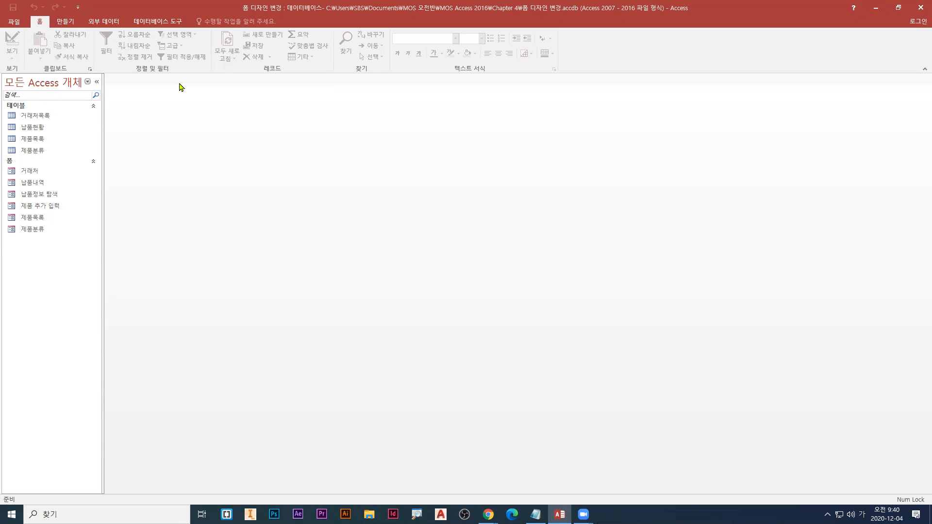
Open the 제품목록 form from the navigation pane in Design view
left_click(30, 219)
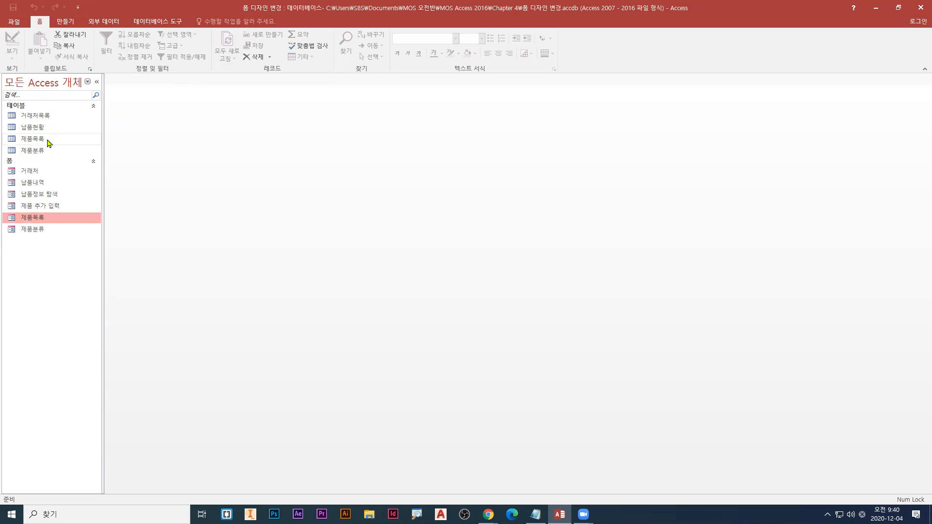
right_click(43, 220)
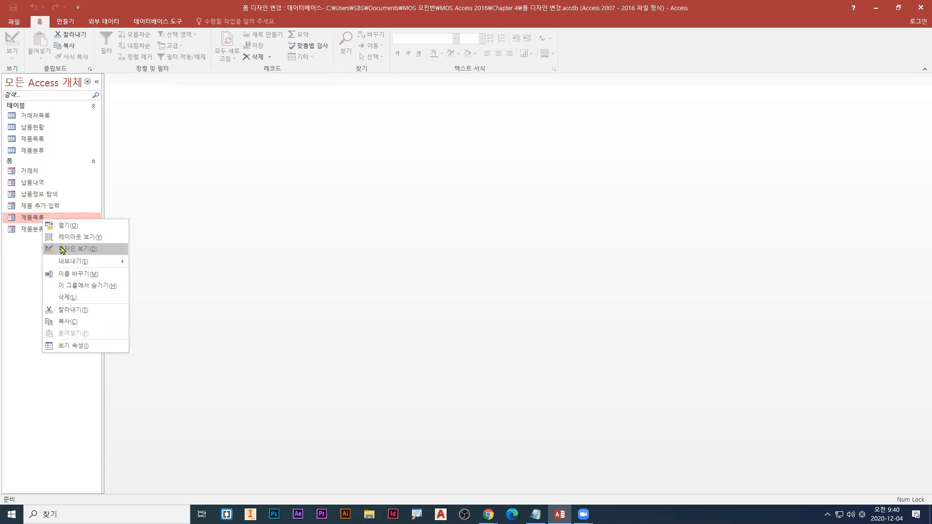
key("ctrl+1")
left_click(99, 324)
mouse_move(67, 341)
left_mouse_down()
mouse_move(59, 371)
mouse_move(213, 414)
left_mouse_up()
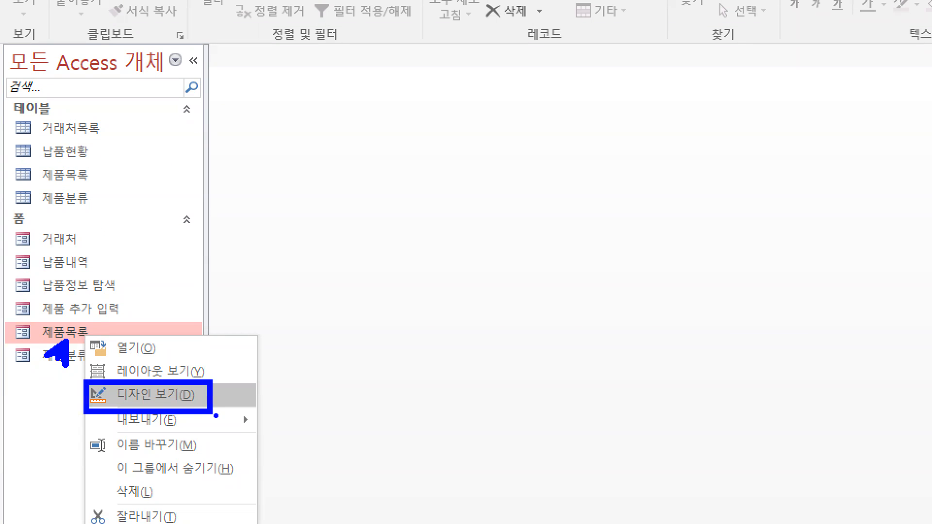
key("Escape")
right_click(43, 218)
left_click(68, 250)
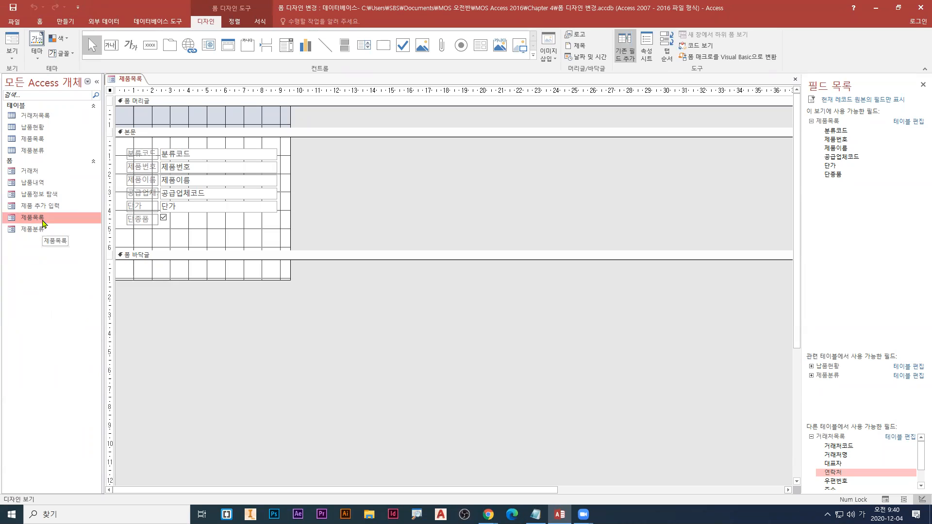
right_click(43, 224)
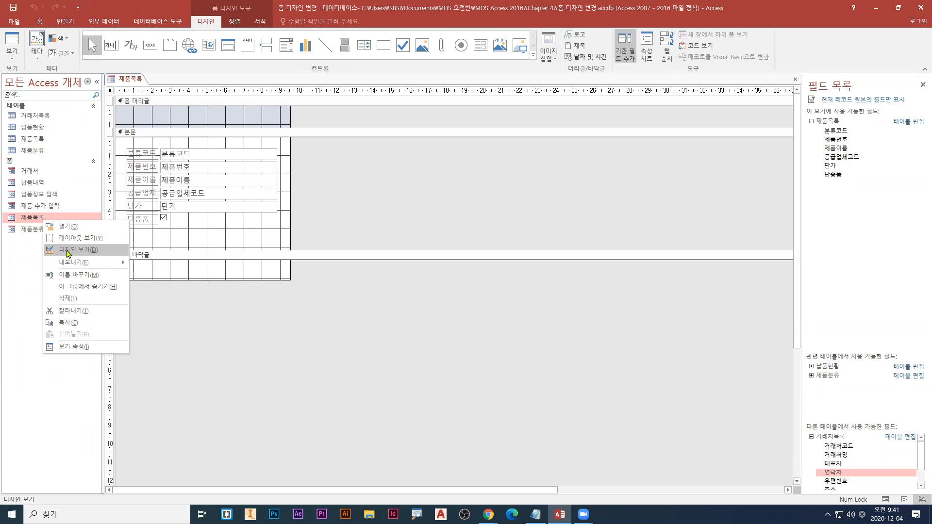
left_click(67, 250)
mouse_move(242, 71)
left_mouse_down()
mouse_move(221, 96)
mouse_move(198, 92)
left_mouse_up()
left_click_drag(254, 398, 216, 372)
key("g")
left_click_drag(244, 127, 209, 128)
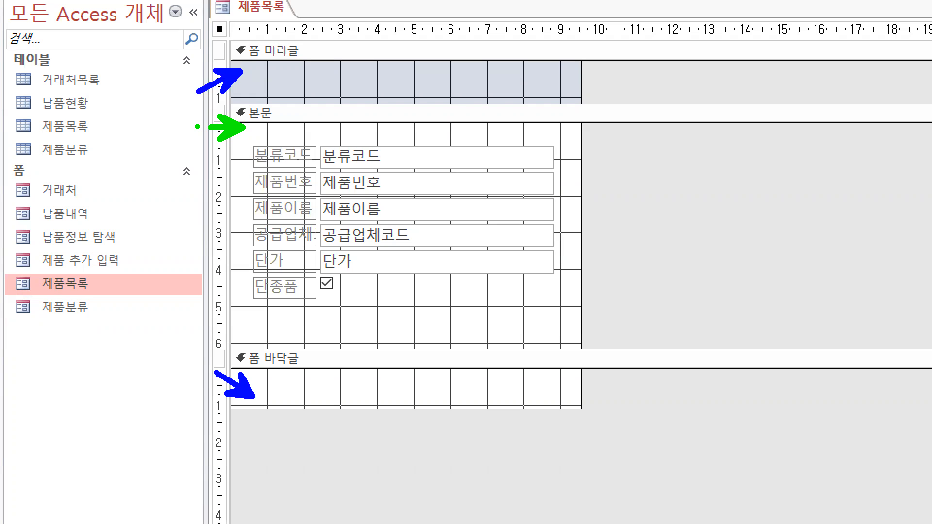
key("Escape")
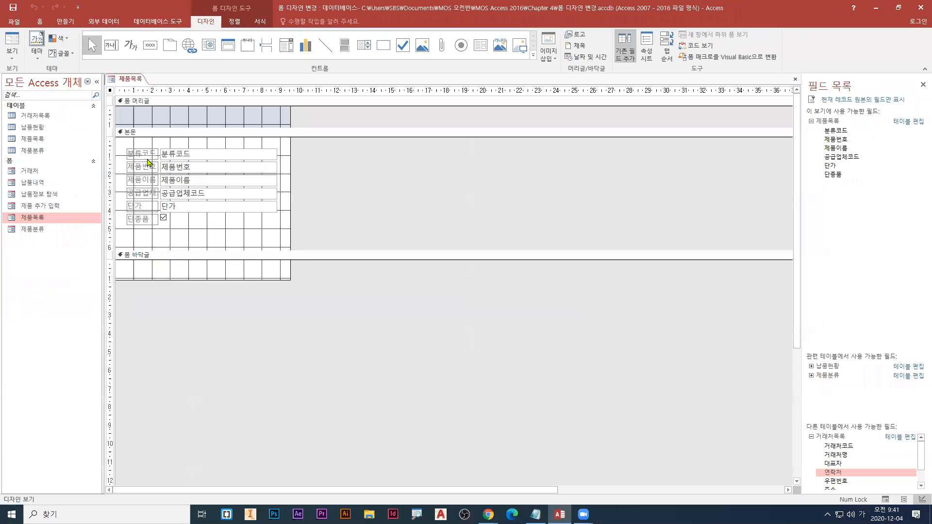
right_click(137, 135)
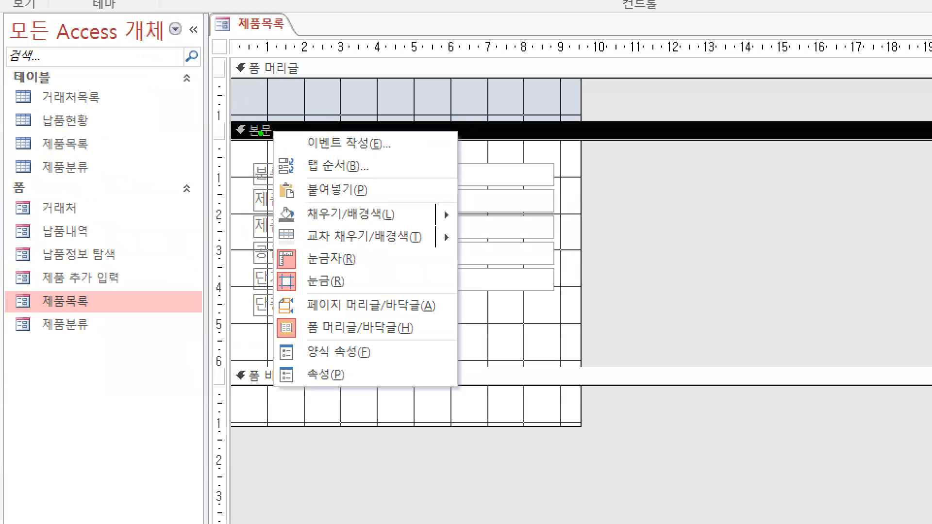
left_click_drag(260, 134, 218, 175)
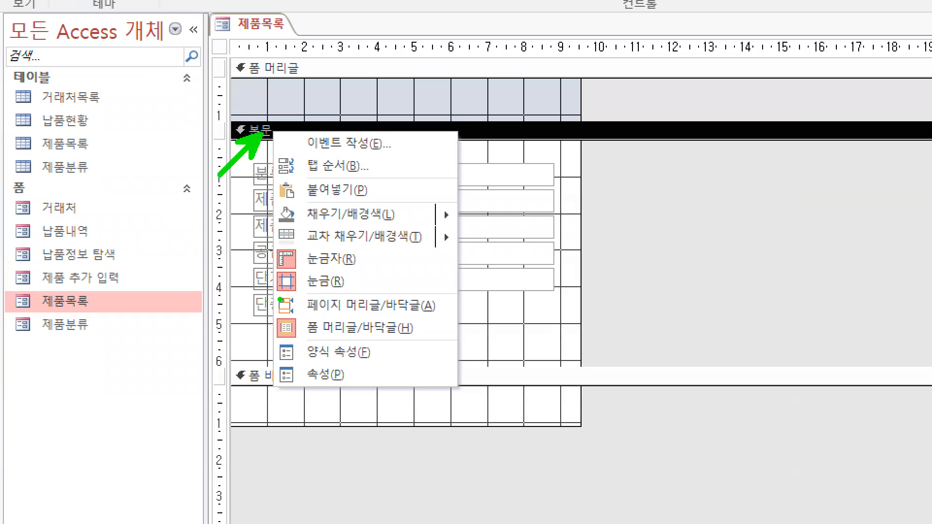
mouse_move(272, 293)
left_mouse_down()
mouse_move(452, 322)
mouse_move(553, 367)
left_mouse_up()
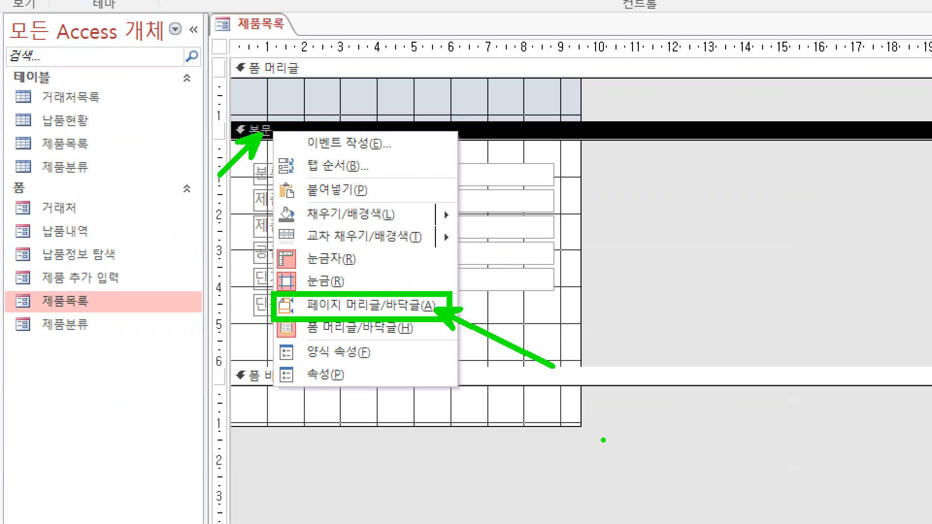
key("Escape")
right_click(136, 138)
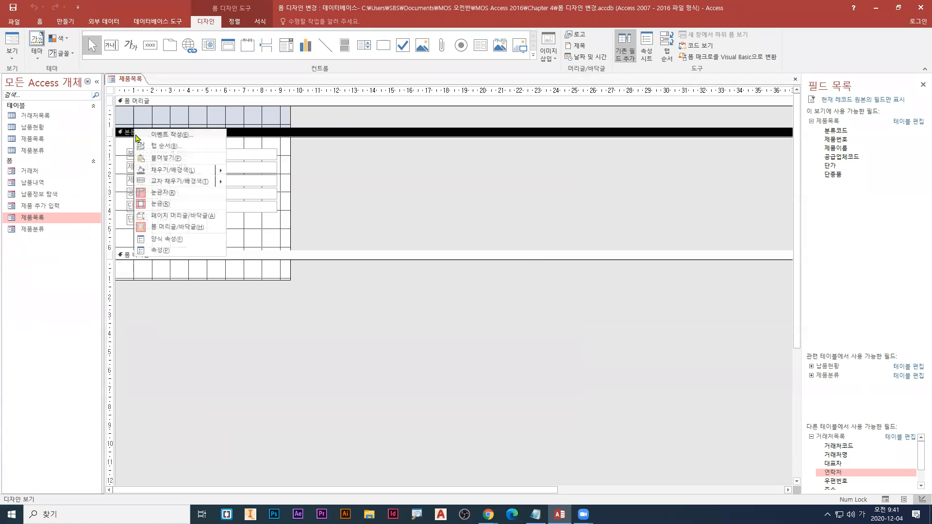
left_click(136, 138)
key("Escape")
right_click(131, 132)
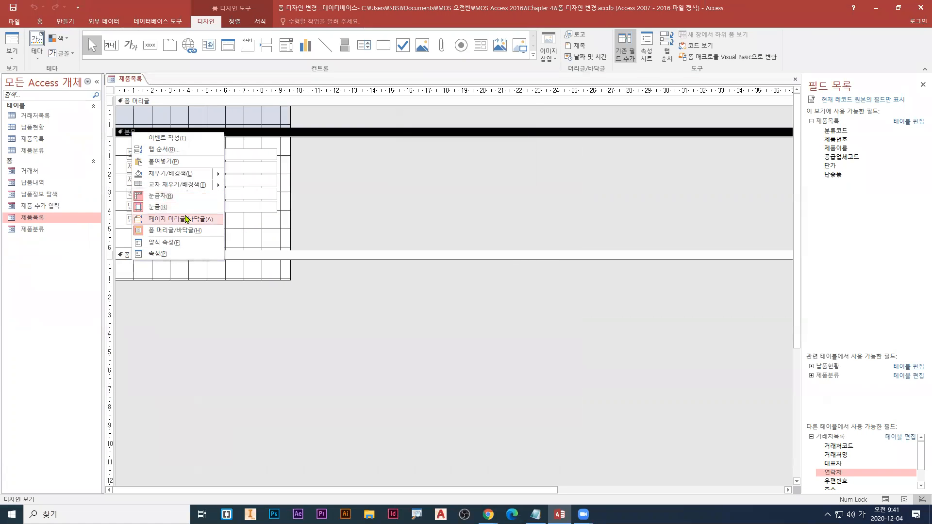
left_click(187, 219)
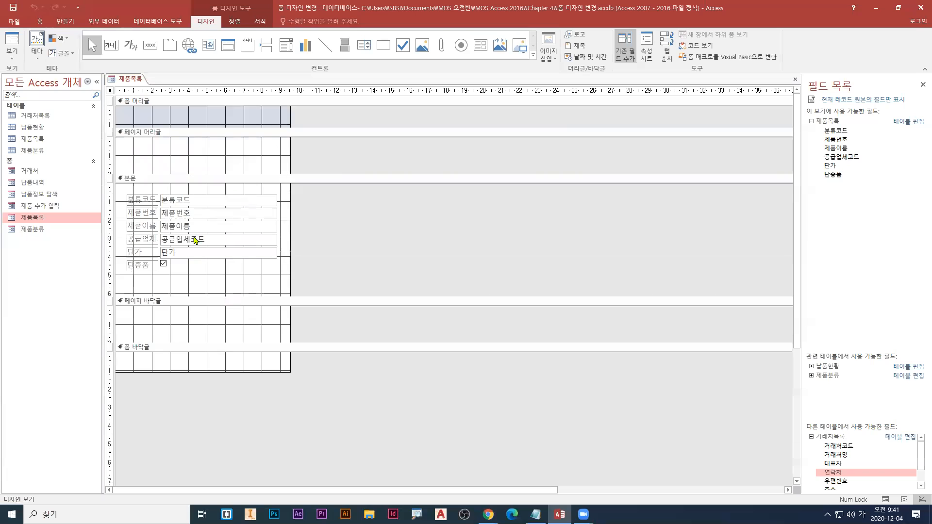
right_click(139, 183)
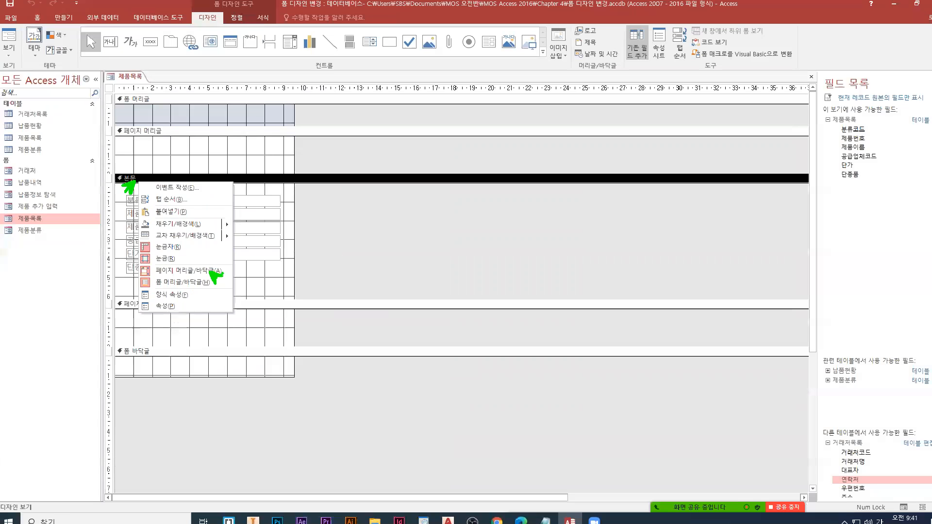
left_click(142, 187)
left_click(183, 266)
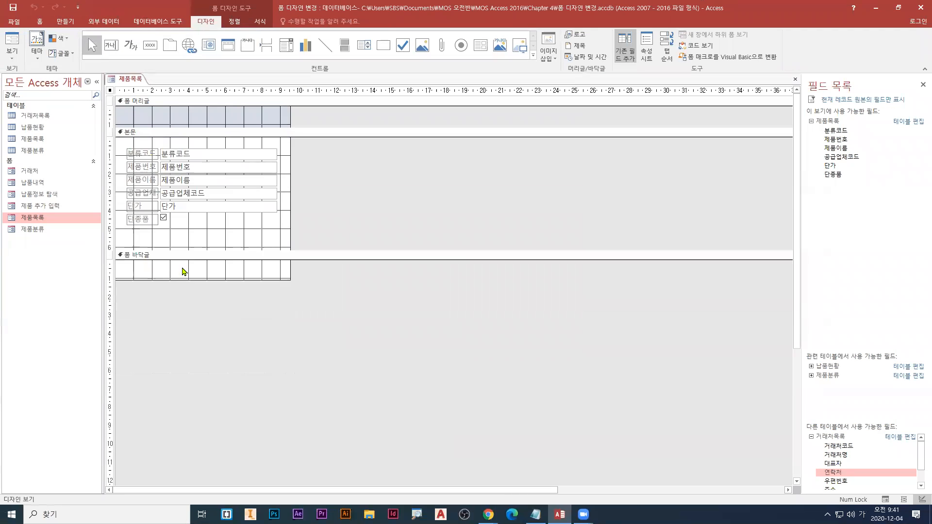
right_click(132, 133)
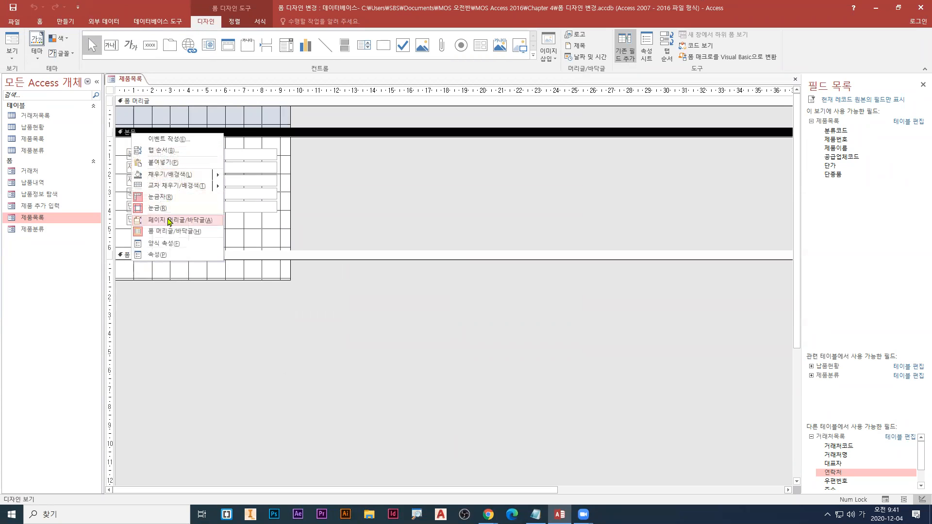
left_click(168, 222)
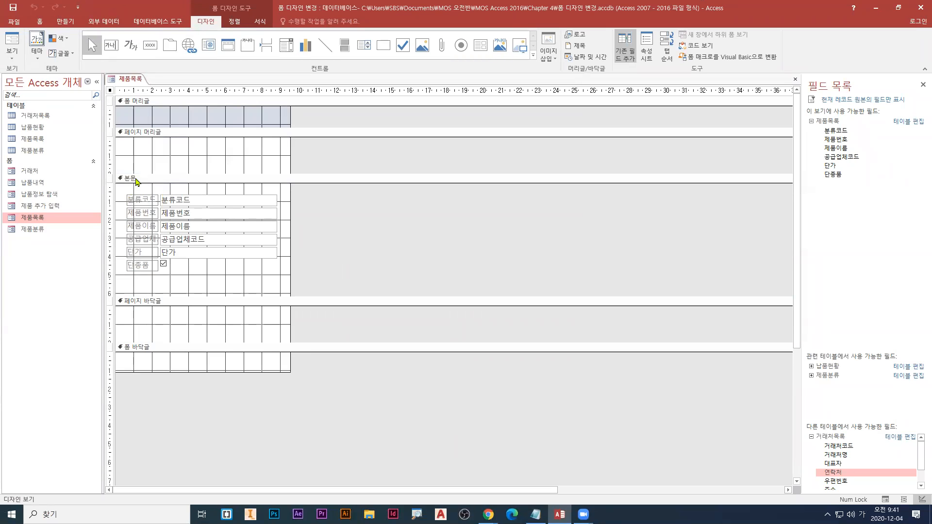
right_click(136, 178)
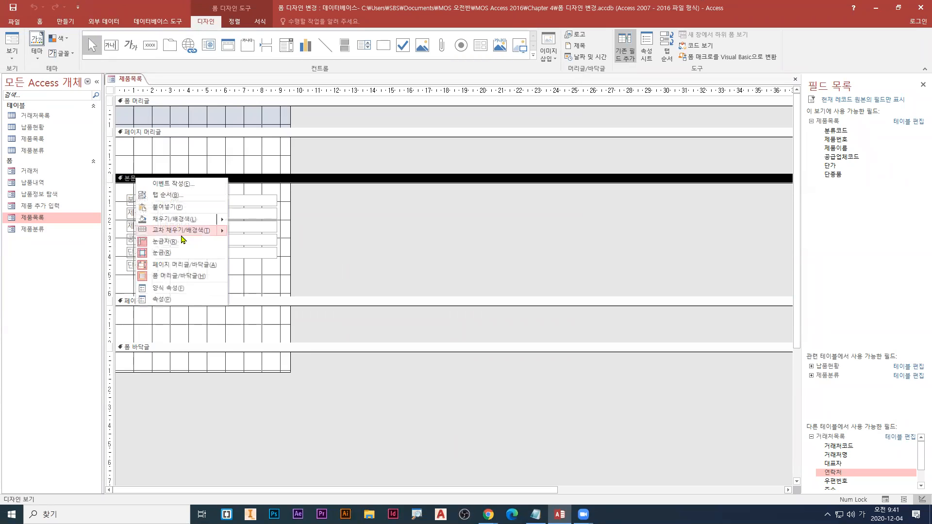
left_click(186, 266)
right_click(138, 136)
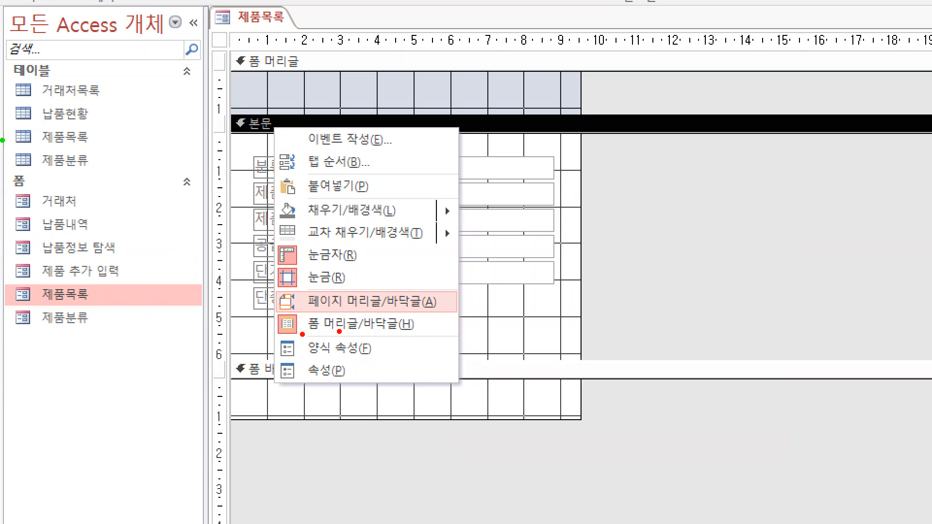
left_click_drag(302, 334, 424, 335)
left_click_drag(308, 311, 436, 311)
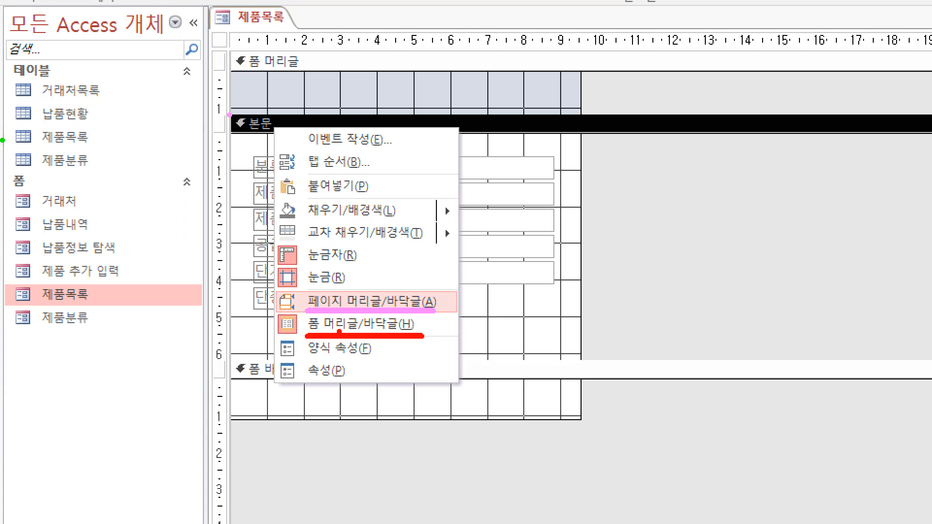
key("t")
key("Escape")
key("r")
left_click_drag(242, 88, 235, 88)
left_click_drag(257, 397, 253, 395)
mouse_move(303, 335)
left_mouse_down()
mouse_move(428, 341)
mouse_move(423, 336)
left_mouse_up()
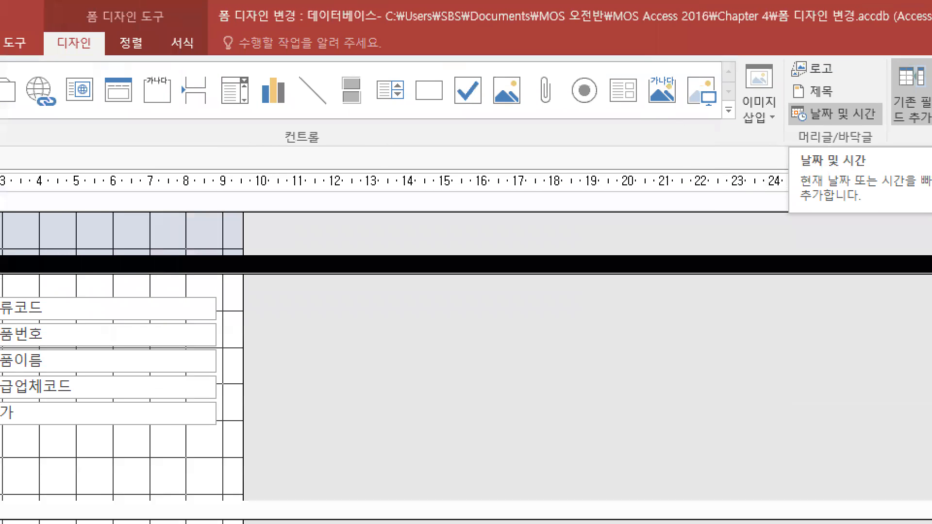
Insert =Date() and =Time() controls in the 제품목록 header, using the first date and time formats
left_click_drag(789, 102, 881, 129)
left_click_drag(875, 131, 905, 174)
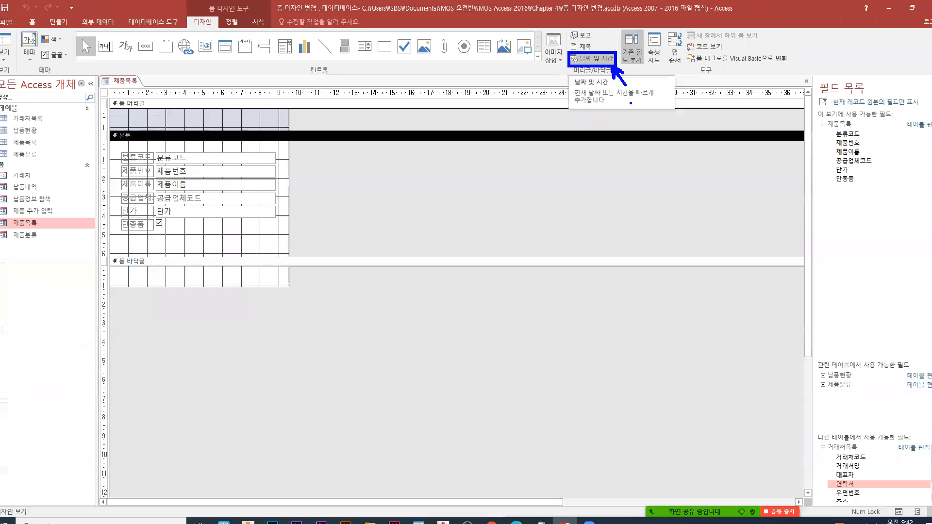
left_click(590, 57)
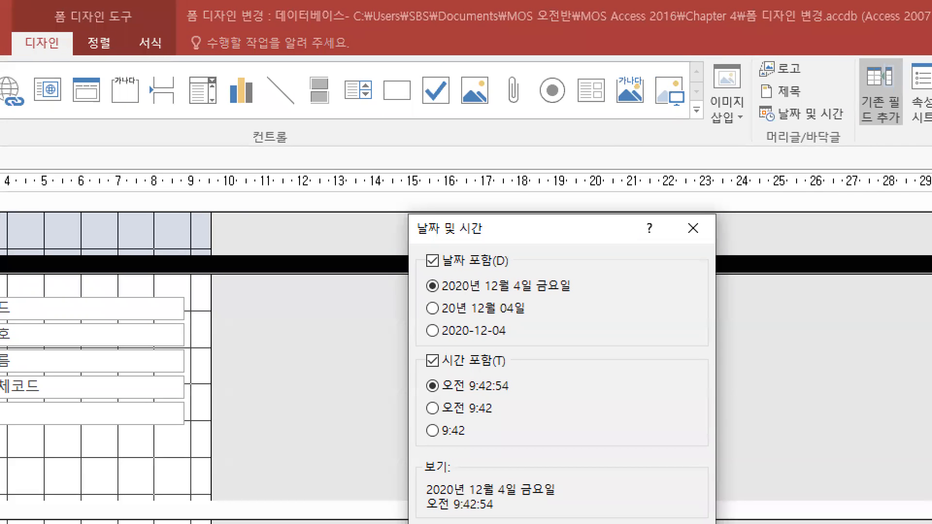
left_click_drag(752, 119, 858, 129)
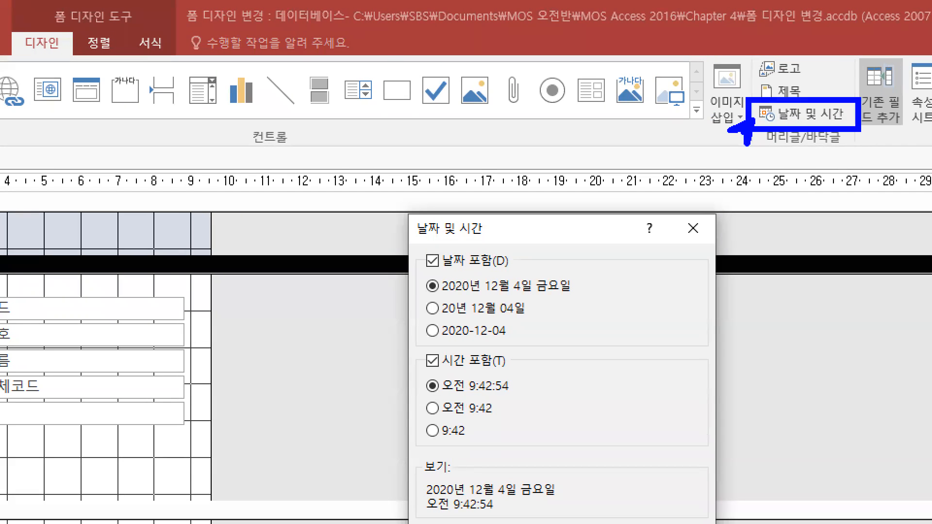
left_click_drag(430, 296, 585, 296)
mouse_move(433, 401)
left_mouse_down()
mouse_move(506, 400)
mouse_move(543, 428)
left_mouse_up()
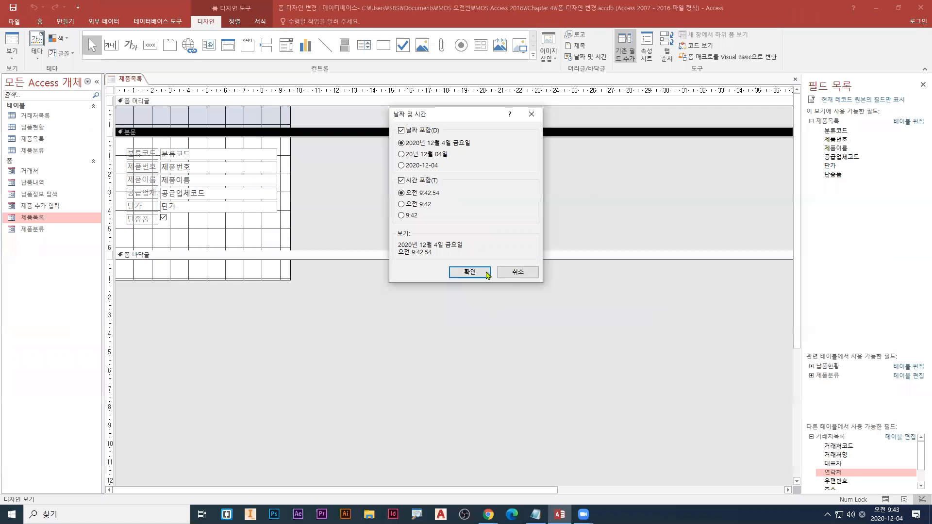
left_click(519, 408)
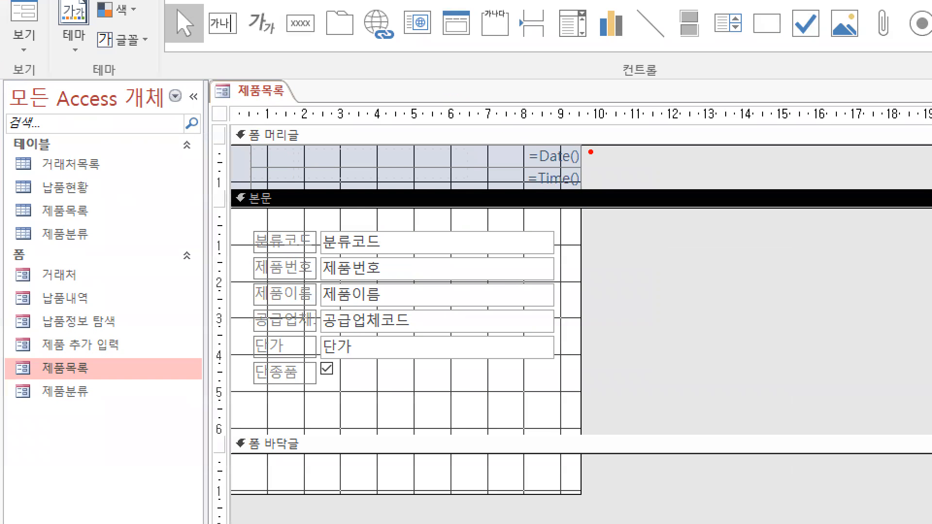
left_click_drag(304, 102, 290, 108)
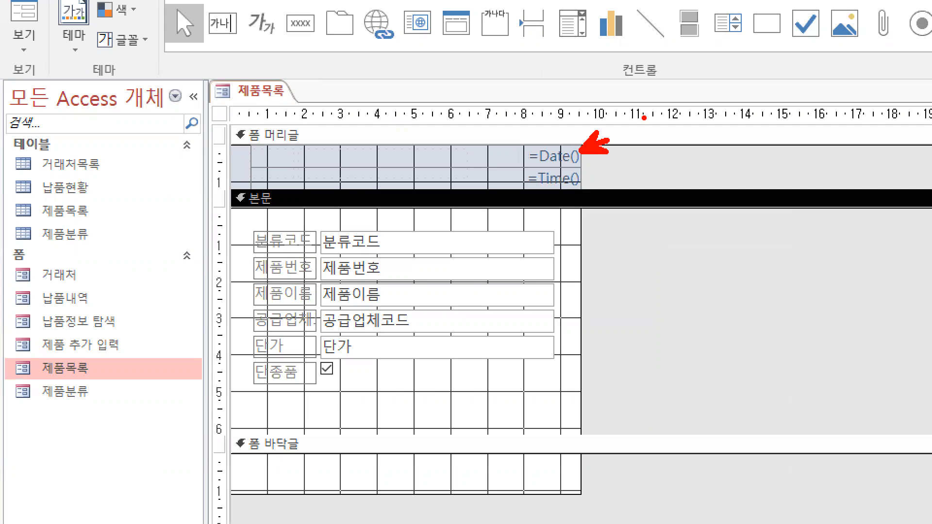
key("b")
type("t")
type("=today(")
type(")")
key("Escape")
key("g")
left_click_drag(582, 188, 646, 262)
mouse_move(644, 253)
left_mouse_down()
mouse_move(662, 249)
mouse_move(661, 260)
left_mouse_up()
left_click_drag(661, 238, 656, 269)
mouse_move(648, 272)
left_mouse_down()
mouse_move(667, 279)
mouse_move(672, 271)
left_mouse_up()
mouse_move(672, 244)
left_mouse_down()
mouse_move(677, 271)
mouse_move(700, 266)
mouse_move(703, 276)
left_mouse_up()
mouse_move(704, 258)
left_mouse_down()
mouse_move(714, 256)
mouse_move(717, 292)
left_mouse_up()
mouse_move(753, 245)
left_mouse_down()
mouse_move(737, 271)
mouse_move(759, 264)
left_mouse_up()
mouse_move(760, 232)
left_mouse_down()
mouse_move(763, 280)
mouse_move(776, 272)
left_mouse_up()
left_click_drag(793, 232, 796, 278)
mouse_move(797, 264)
left_mouse_down()
mouse_move(820, 265)
mouse_move(821, 284)
left_mouse_up()
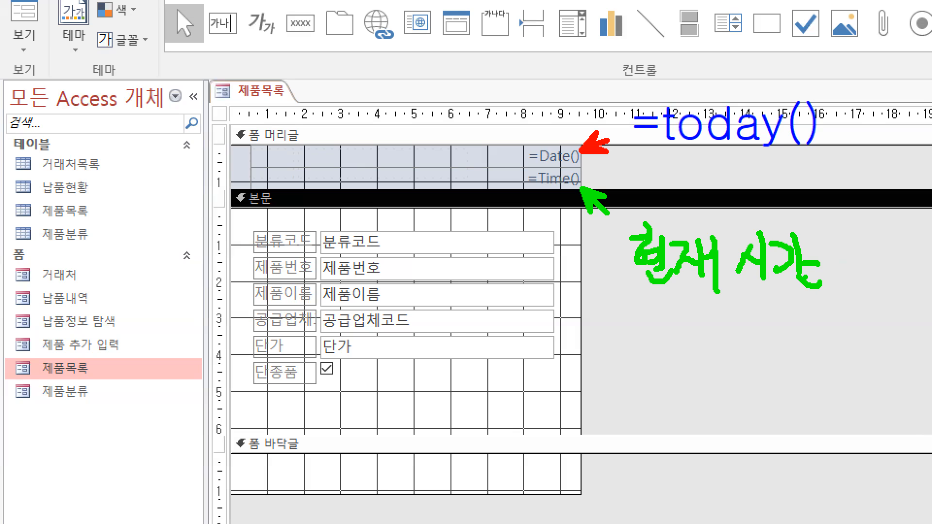
left_click_drag(830, 242, 831, 263)
mouse_move(836, 262)
left_mouse_down()
mouse_move(850, 261)
mouse_move(851, 282)
left_mouse_up()
mouse_move(854, 262)
left_mouse_down()
mouse_move(866, 264)
mouse_move(852, 290)
mouse_move(861, 289)
left_mouse_up()
left_click(753, 322)
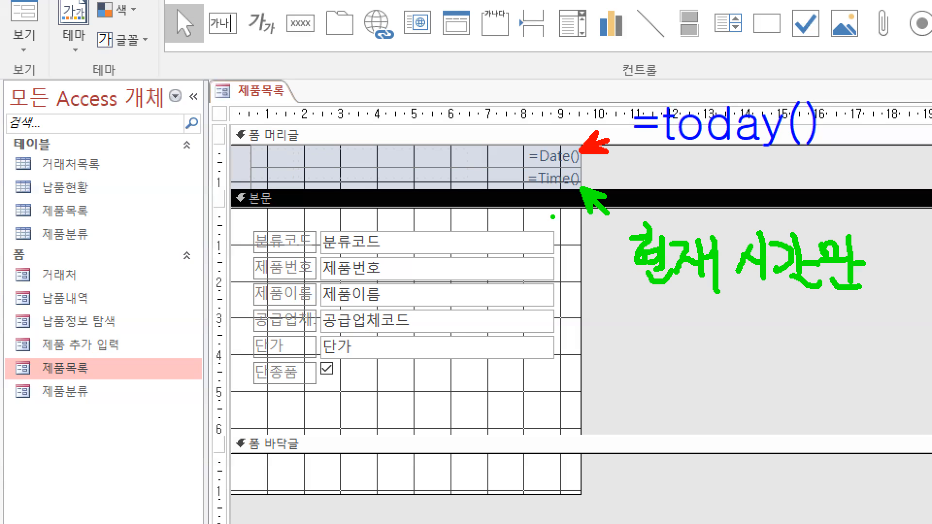
key("p")
mouse_move(518, 193)
left_mouse_down()
mouse_move(615, 193)
mouse_move(586, 193)
mouse_move(788, 294)
mouse_move(880, 304)
left_mouse_up()
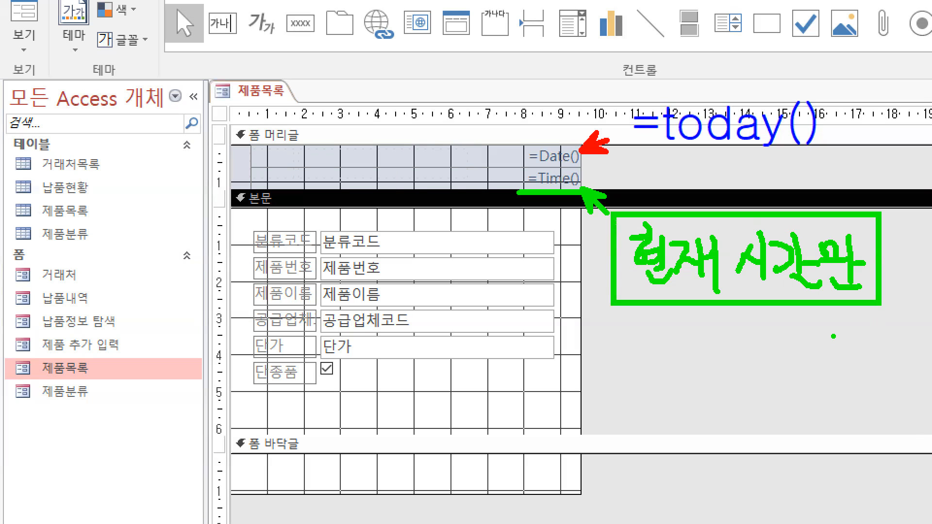
key("Escape")
Switch 제품목록 to Form view to preview today's date and time
right_click(123, 79)
left_click(153, 124)
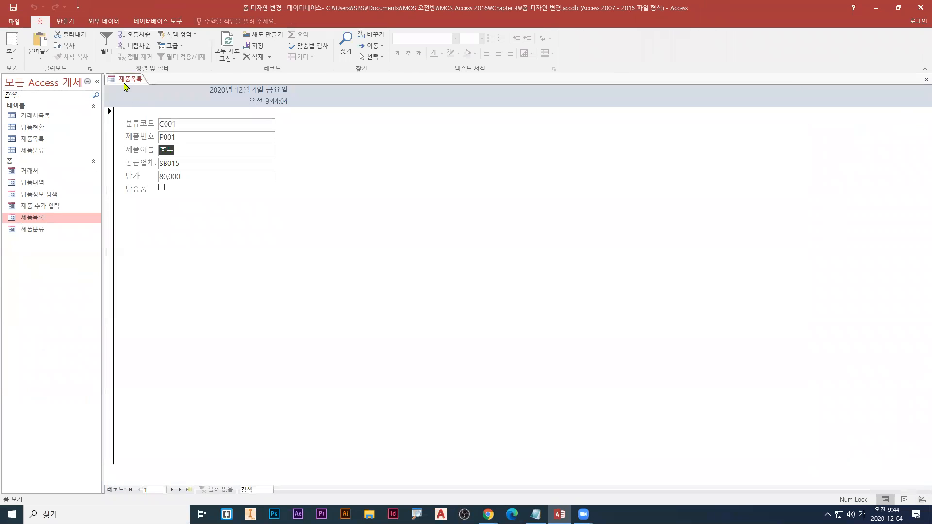
key("r")
left_click_drag(365, 118, 548, 118)
key("b")
left_click_drag(450, 144, 538, 144)
Close the 제품목록 form, saving its design changes
right_click(136, 79)
left_click(152, 97)
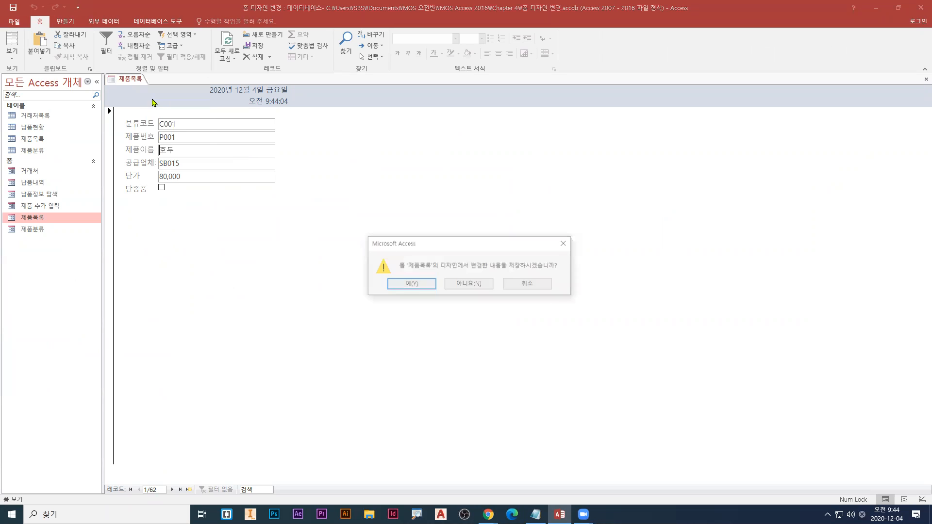
left_click(413, 285)
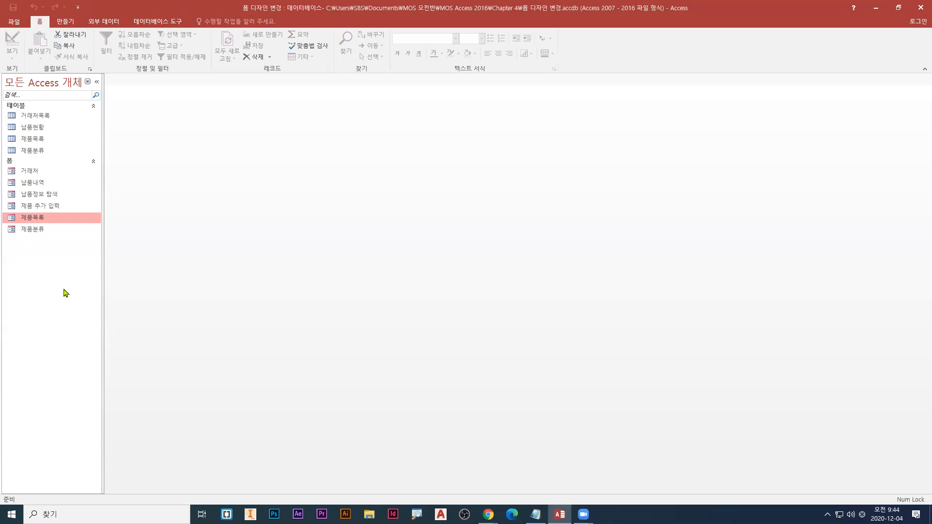
left_click(30, 173)
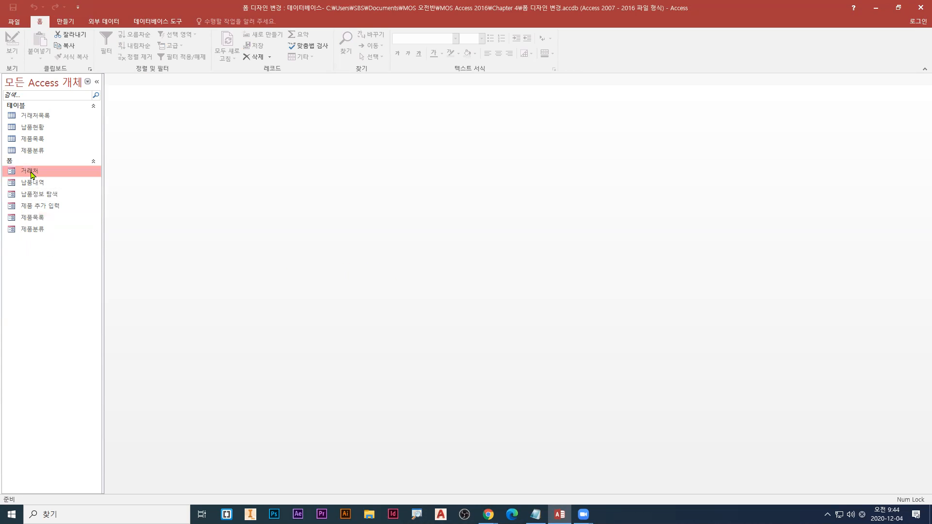
right_click(30, 174)
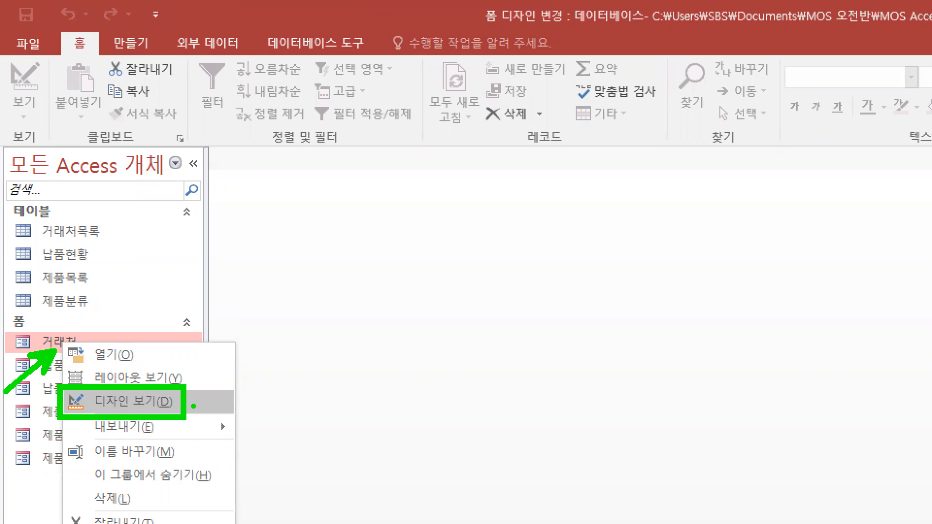
key("Escape")
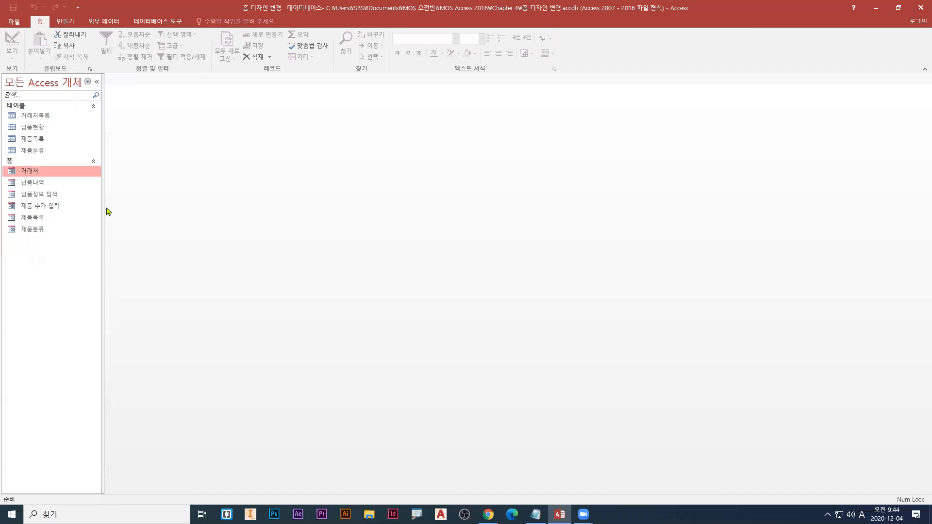
right_click(75, 343)
Open the 거래처 form in Design view
left_click(63, 206)
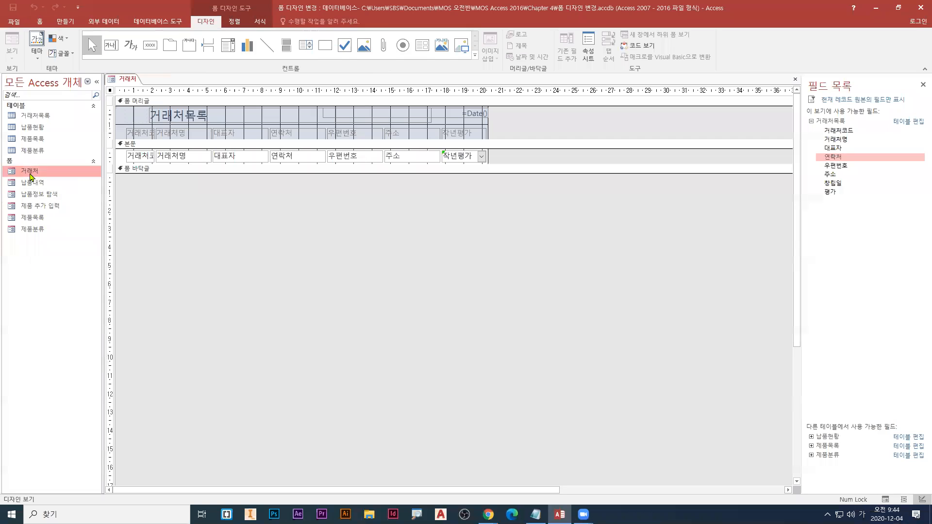
right_click(31, 173)
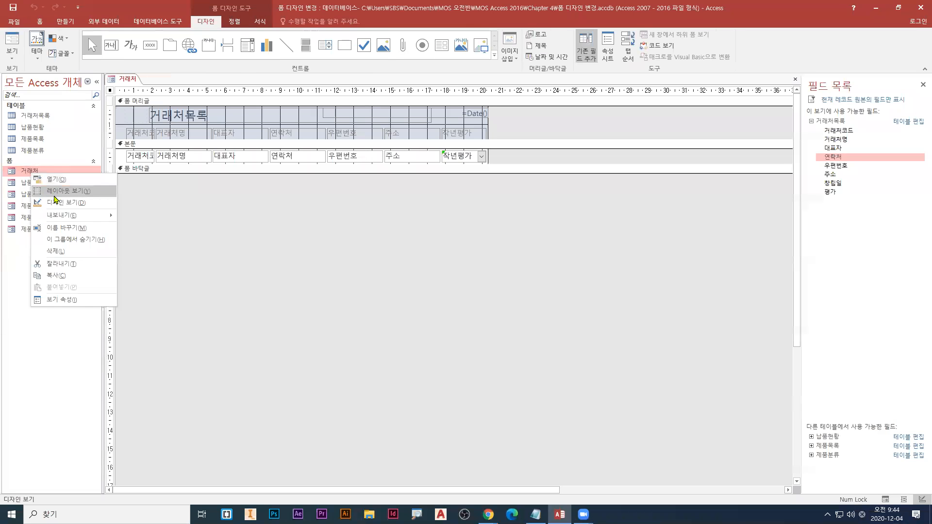
left_click(57, 204)
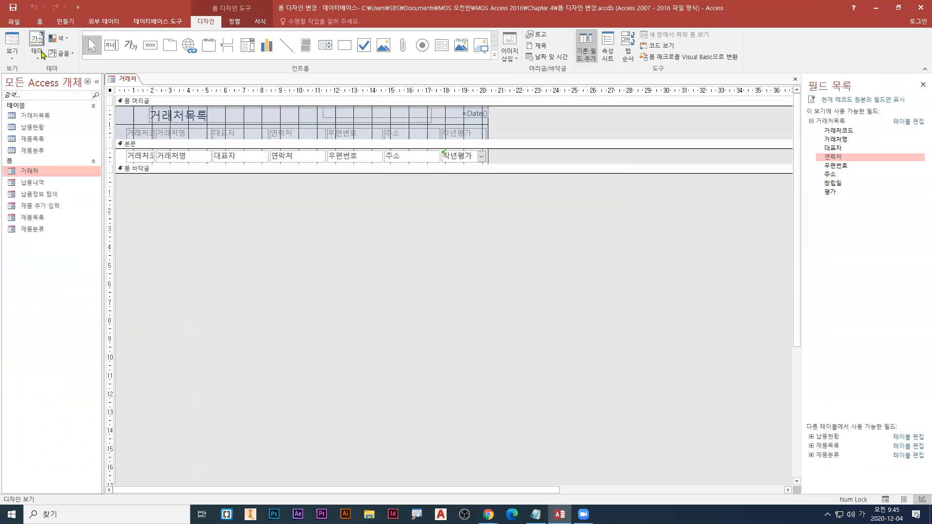
Apply the 추억 theme to the 거래처 form
left_click(74, 80)
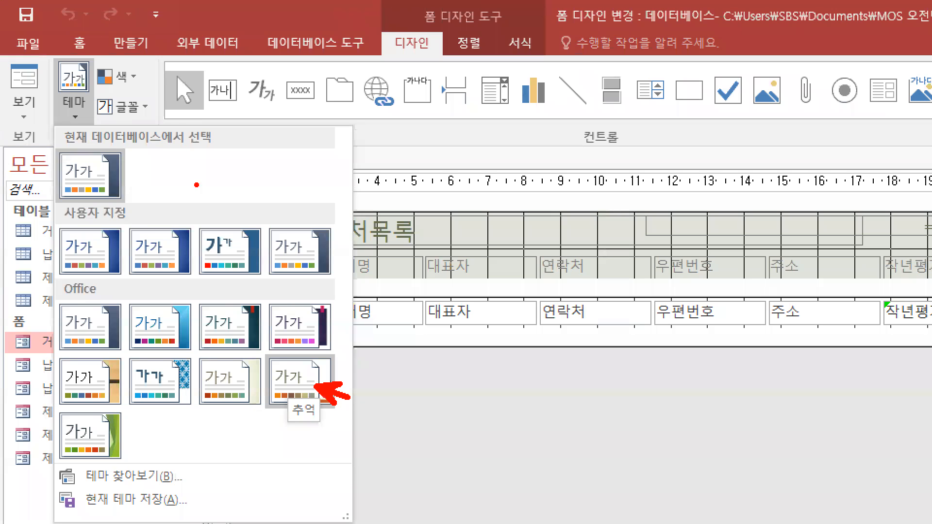
mouse_move(110, 90)
left_mouse_down()
mouse_move(128, 92)
mouse_move(115, 119)
mouse_move(143, 118)
left_mouse_up()
left_click_drag(590, 317, 546, 308)
key("Escape")
left_click(38, 51)
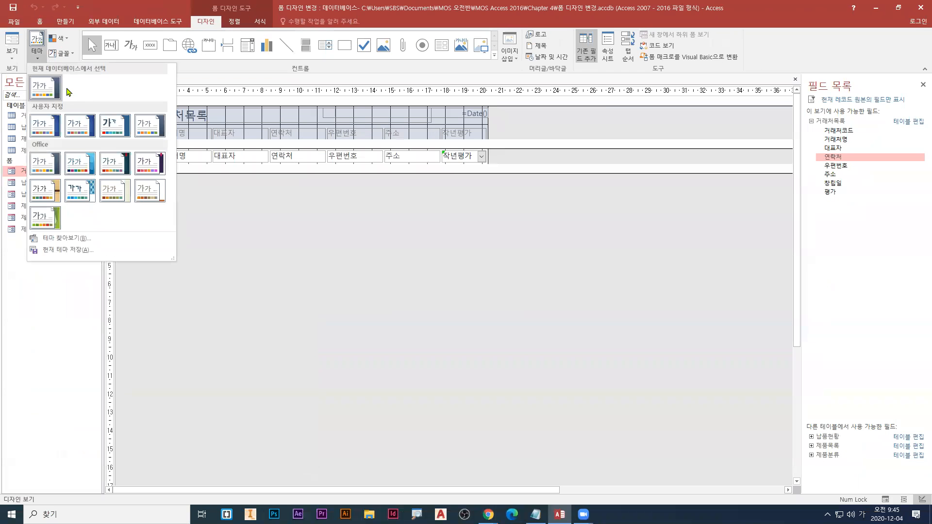
left_click(155, 194)
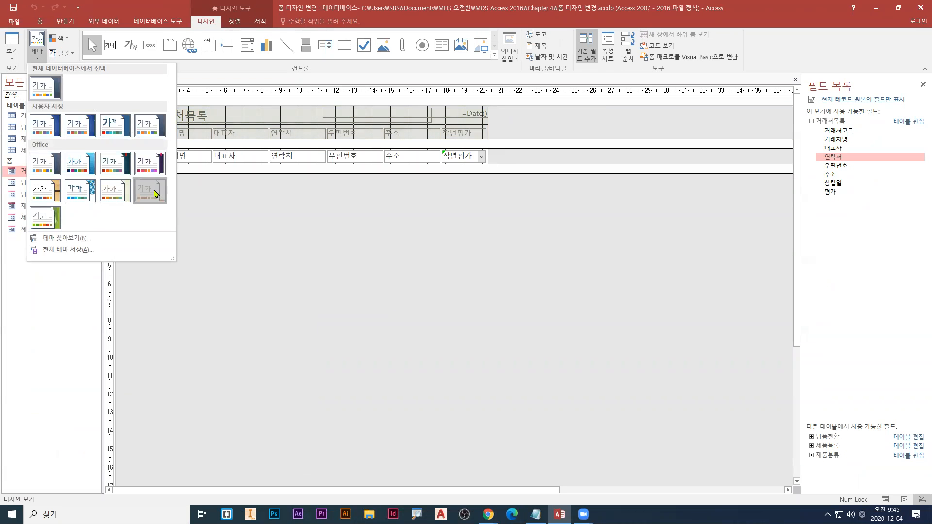
Choose the Office colour set from the theme 색 list for the 거래처 form
left_click(56, 37)
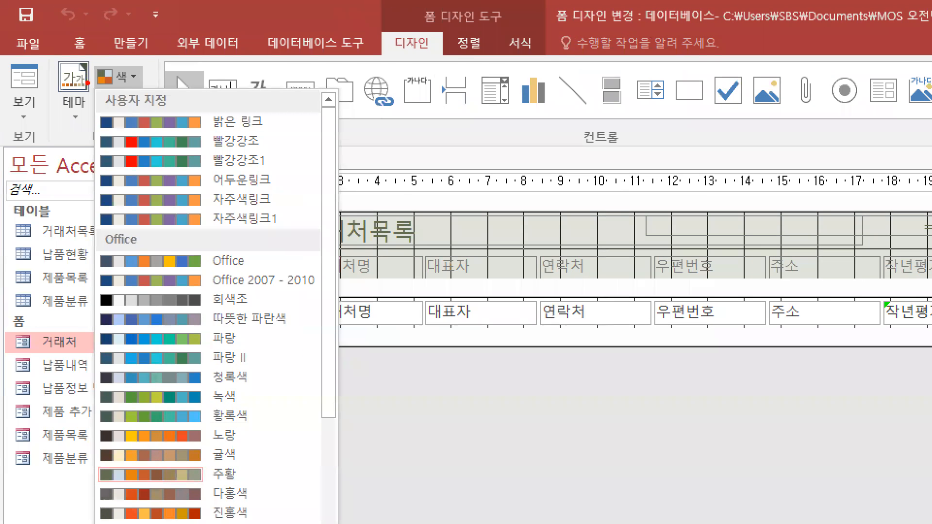
mouse_move(134, 74)
left_mouse_down()
mouse_move(149, 73)
mouse_move(137, 54)
left_mouse_up()
mouse_move(96, 251)
left_mouse_down()
mouse_move(168, 286)
mouse_move(256, 275)
left_mouse_up()
mouse_move(95, 305)
left_mouse_down()
mouse_move(282, 340)
mouse_move(304, 332)
left_mouse_up()
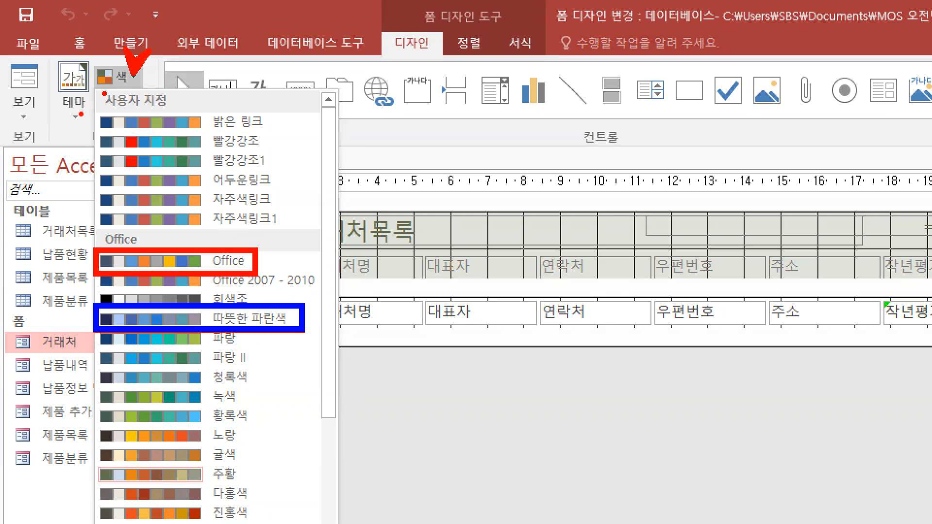
left_click_drag(246, 261, 272, 258)
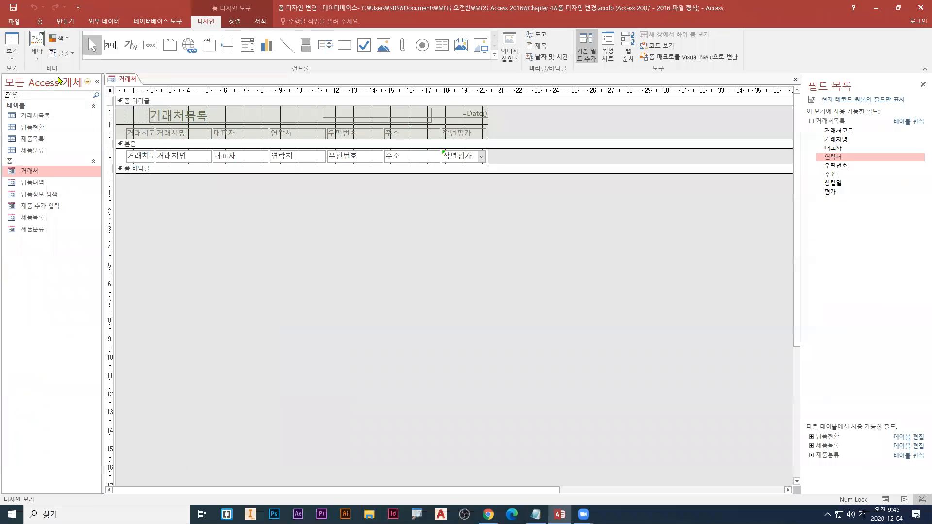
left_click(116, 75)
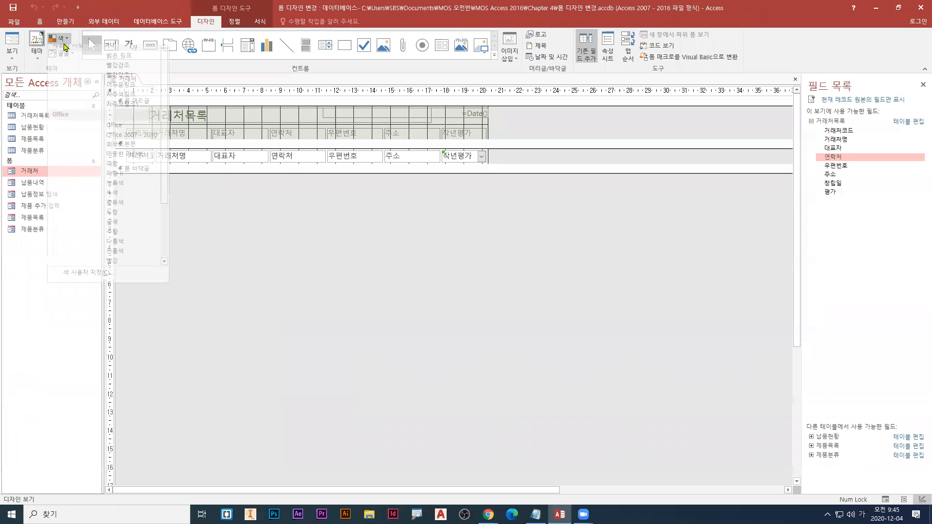
left_click(125, 132)
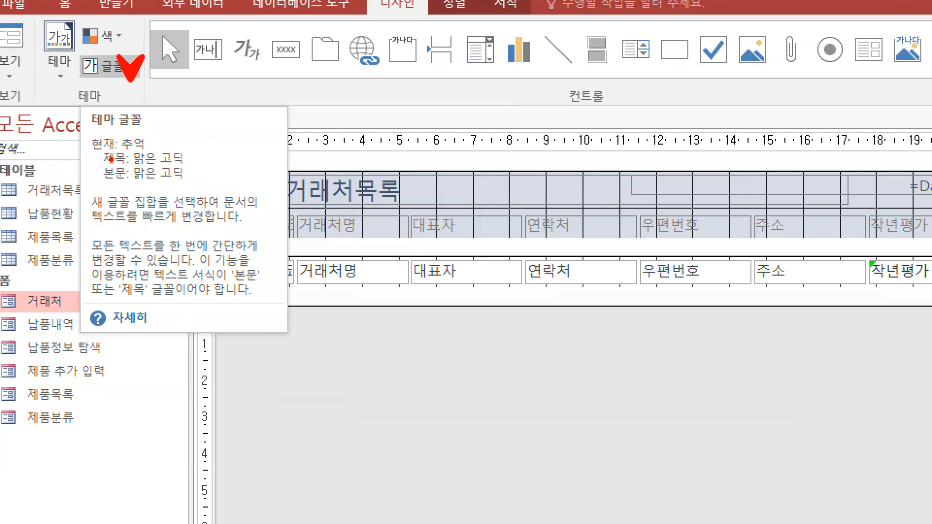
Set the 거래처 form's theme fonts to the 돋움 set
left_click_drag(123, 152, 138, 151)
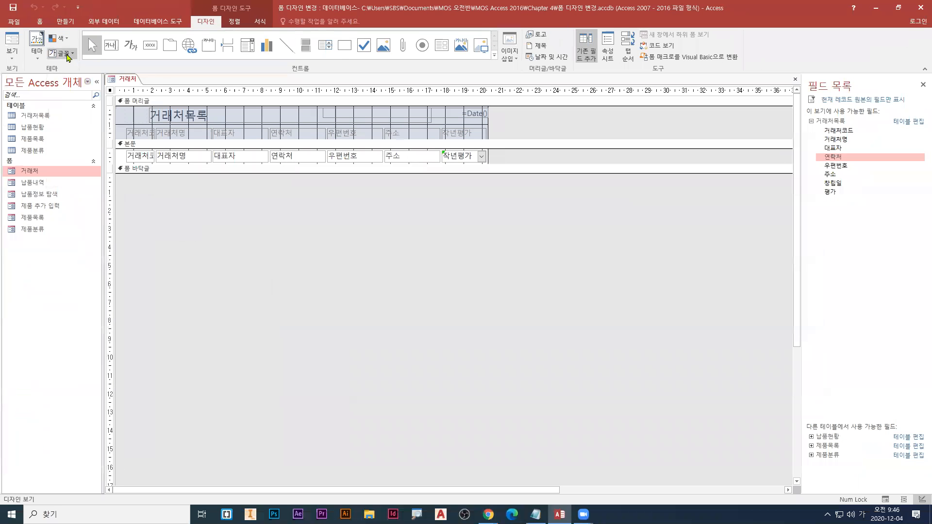
left_click(67, 55)
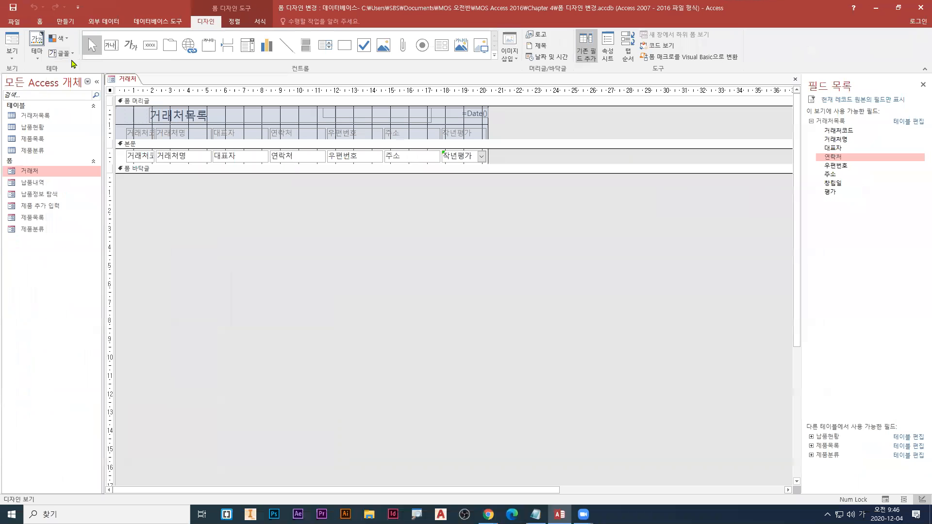
left_click(62, 54)
left_click(89, 241)
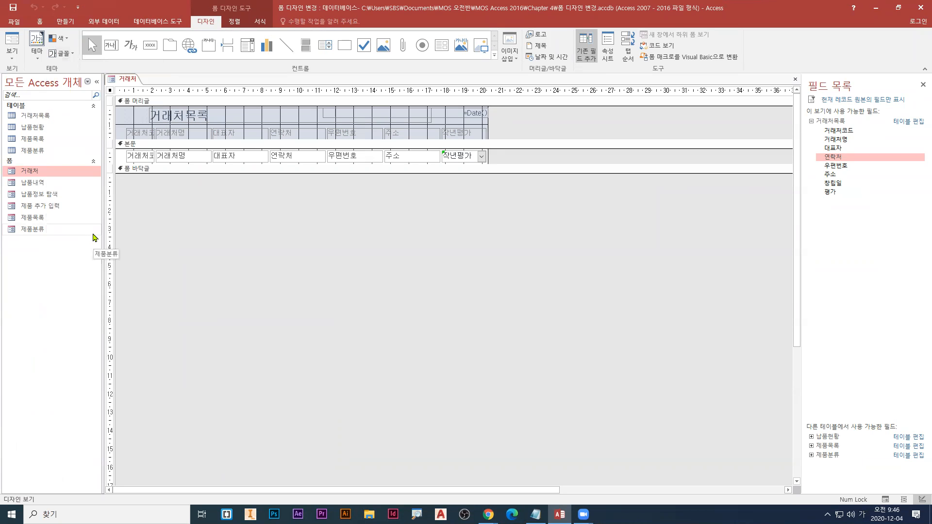
right_click(130, 81)
Close the 거래처 form
left_click(140, 85)
right_click(135, 79)
left_click(145, 94)
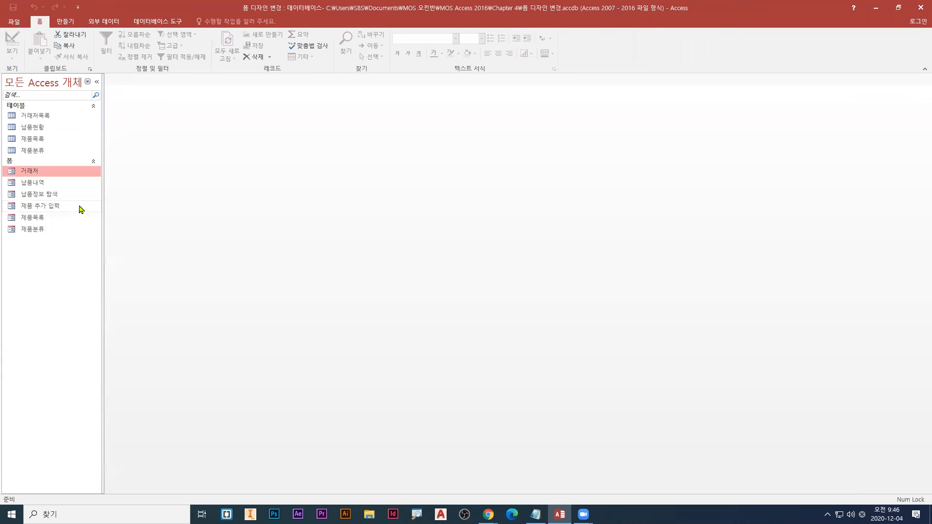
Open the 제품목록 form in Design view
left_click(38, 219)
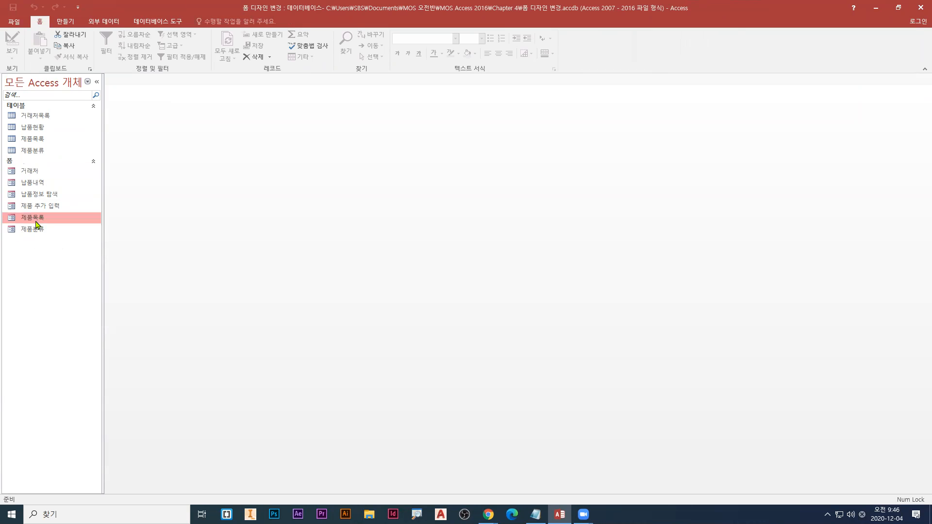
right_click(37, 221)
left_click(61, 248)
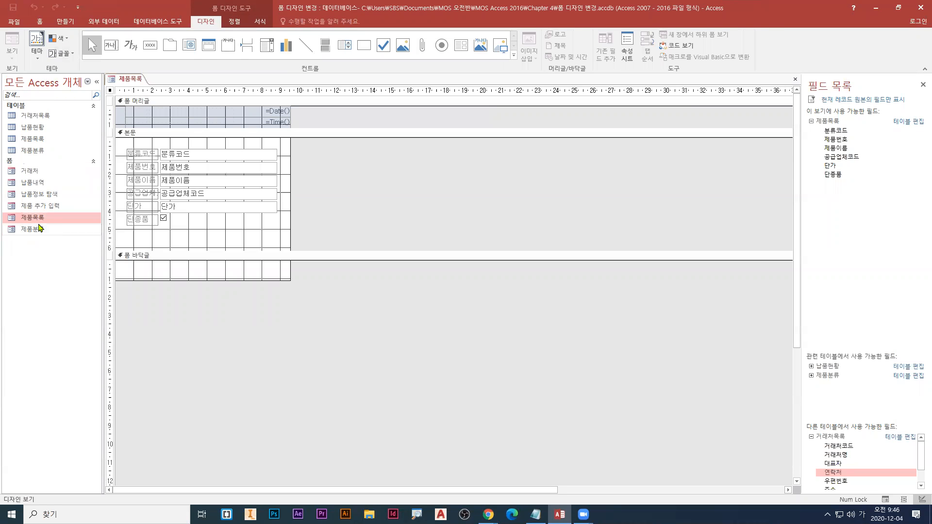
Pick the 단추 button control from the Design tab's Controls group
right_click(36, 224)
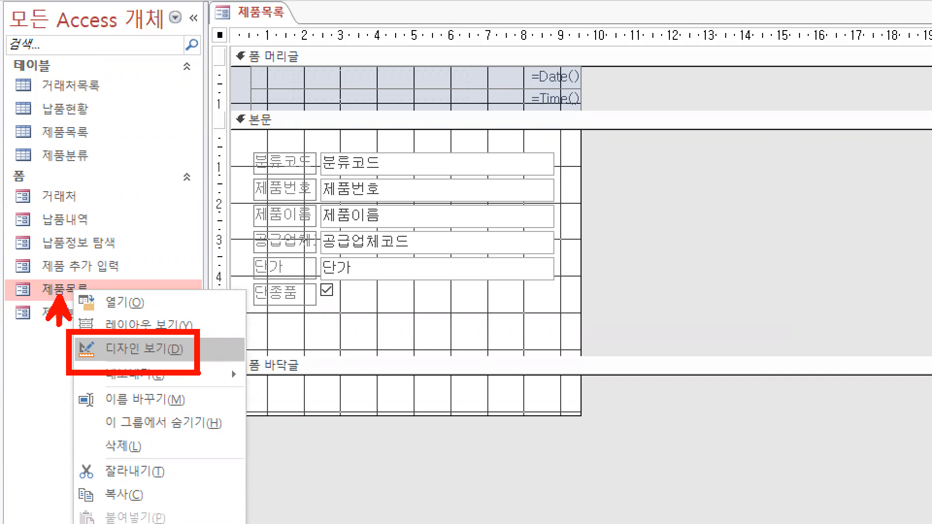
key("Escape")
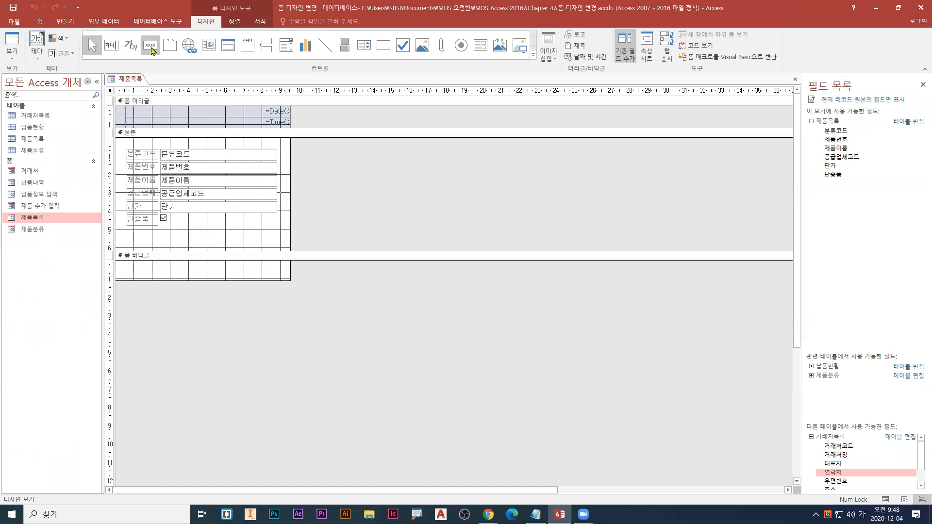
left_click(151, 50)
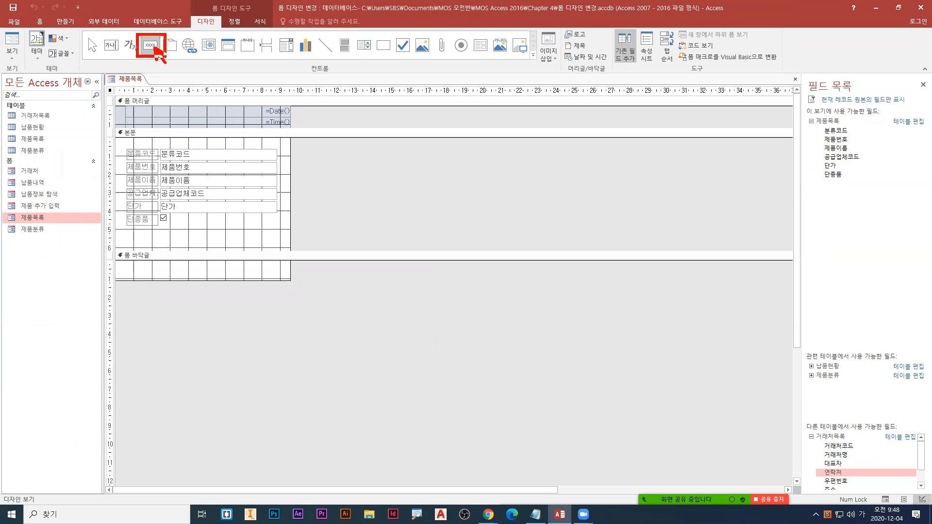
Draw a command button below the 단종품 field, then cancel the Command Button Wizard
mouse_move(237, 226)
left_mouse_down()
mouse_move(273, 247)
mouse_move(253, 234)
mouse_move(269, 241)
left_mouse_up()
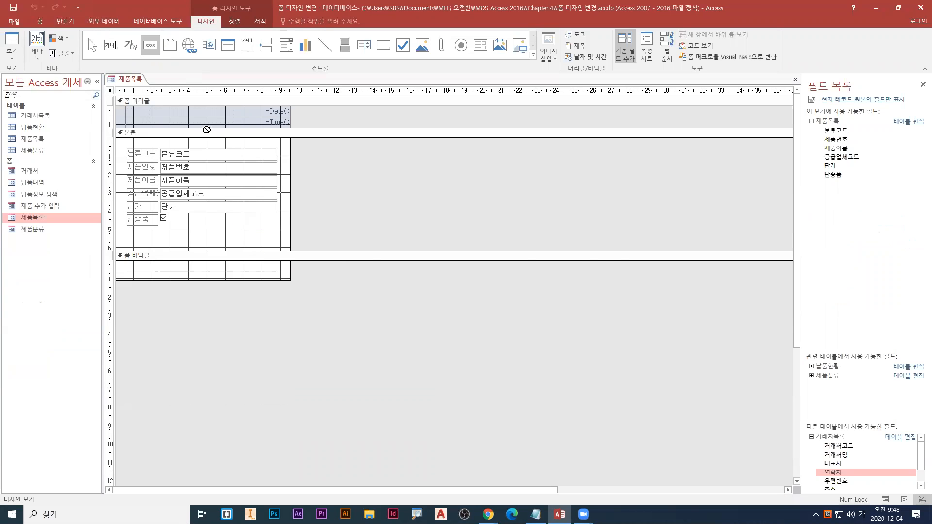
left_click_drag(240, 229, 274, 246)
left_click_drag(147, 63, 145, 52)
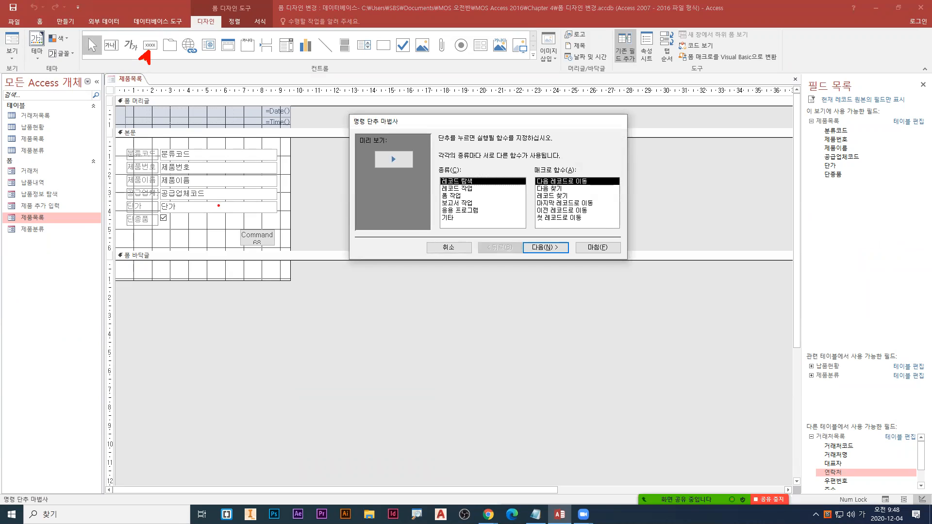
left_click_drag(239, 227, 272, 245)
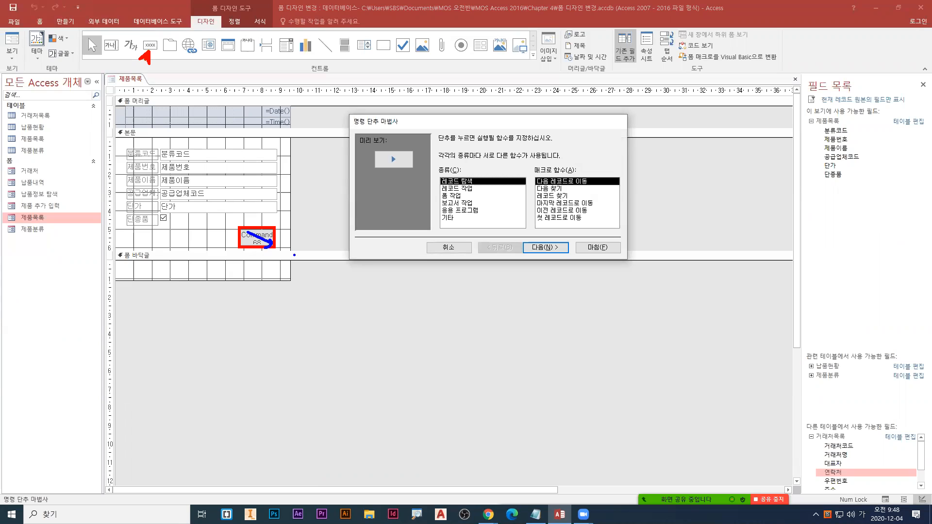
left_click_drag(238, 225, 279, 249)
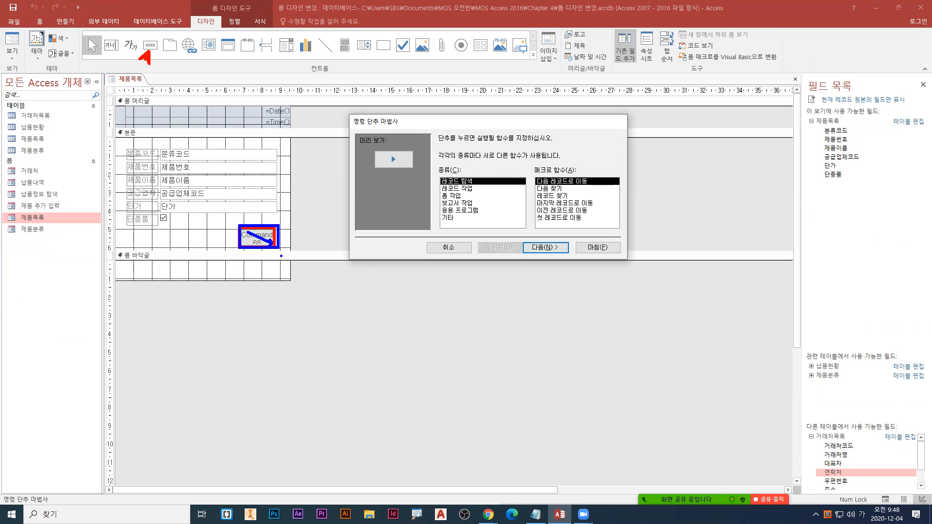
key("Escape")
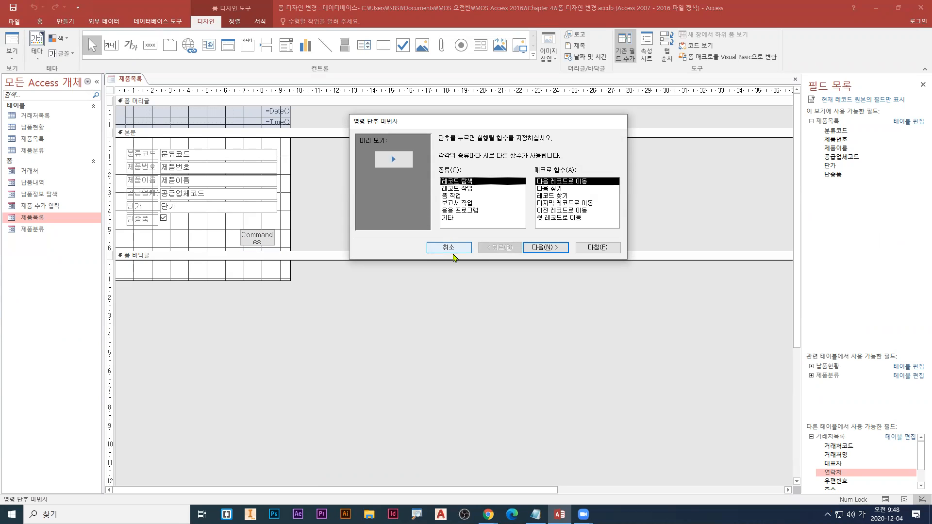
left_click(447, 249)
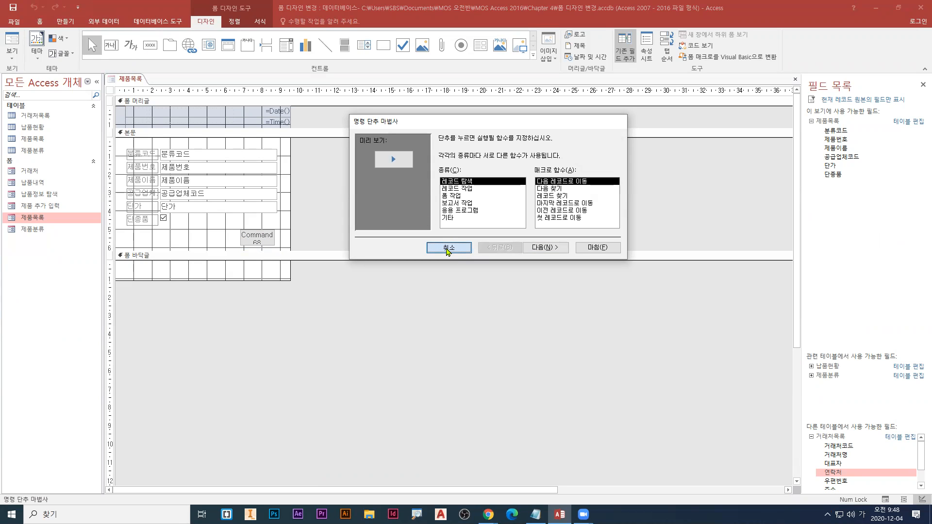
Toggle the 컨트롤 마법사 사용 option in the Controls gallery
left_click(534, 59)
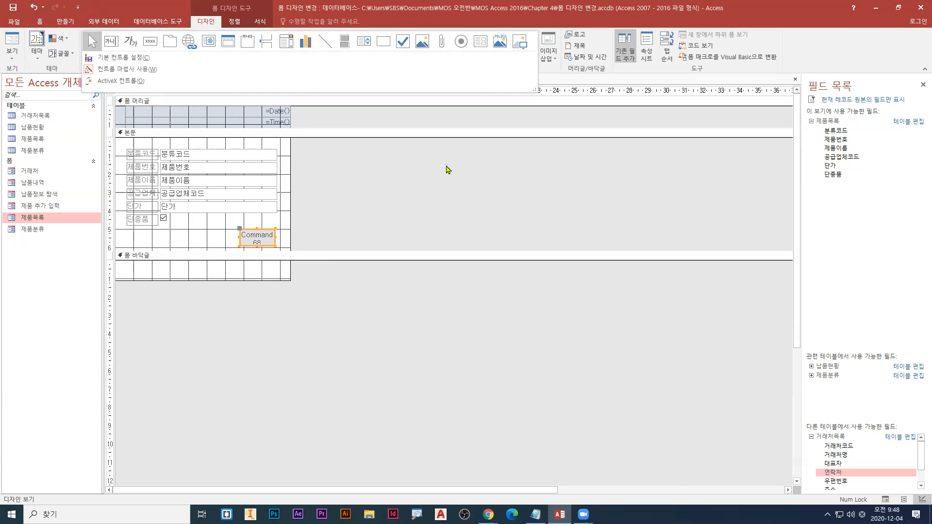
left_click(405, 202)
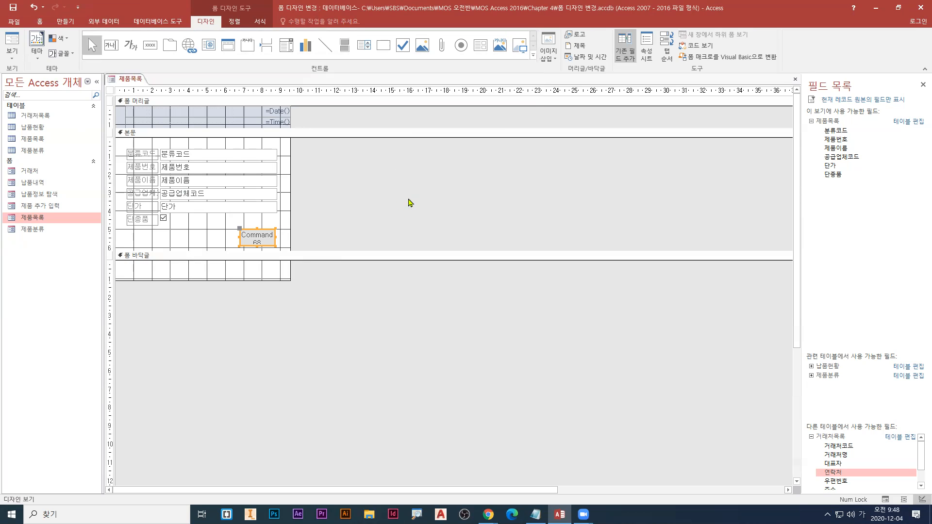
left_click(533, 57)
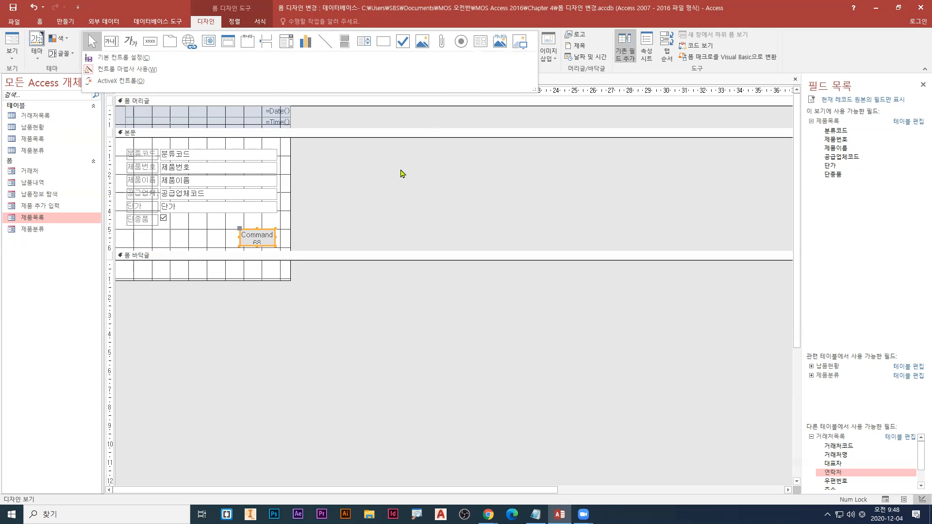
left_click(403, 174)
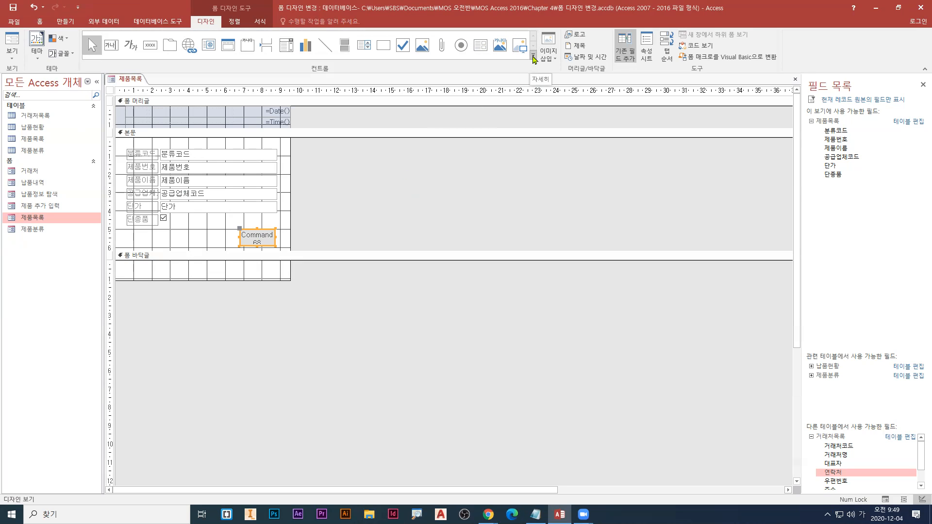
left_click(533, 60)
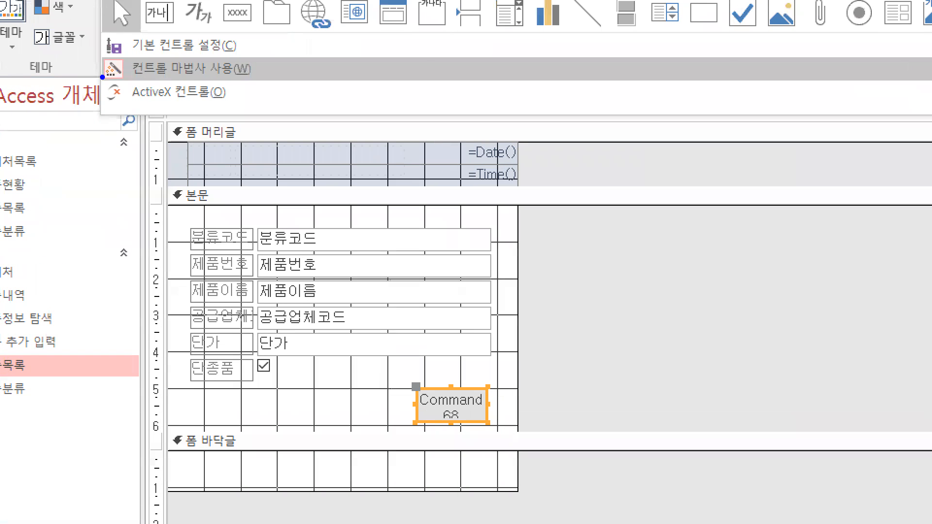
key("Escape")
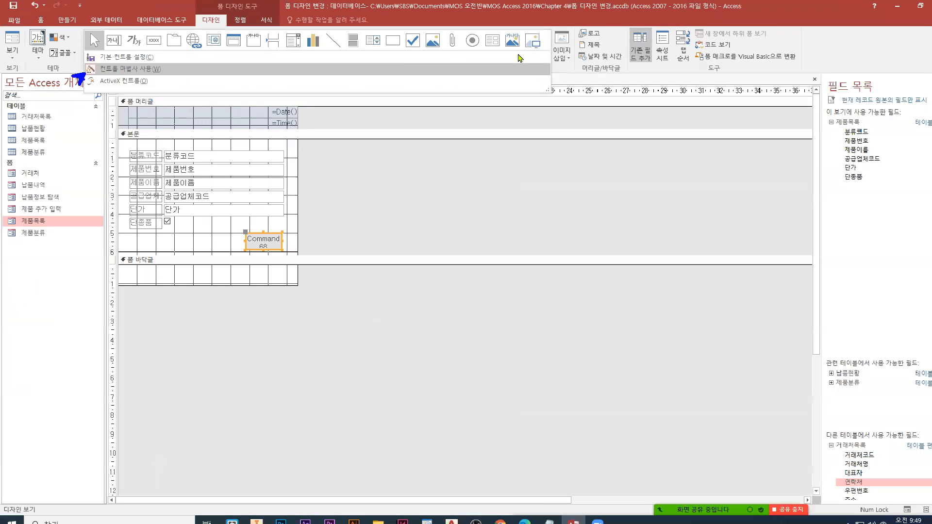
left_click(533, 60)
left_click(141, 72)
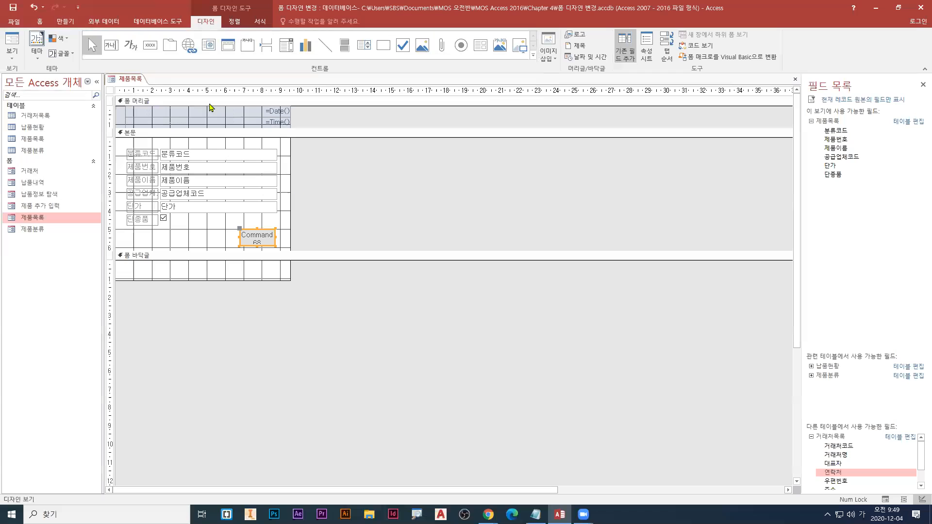
Draw a test button left of Command68, then delete it
left_click(147, 44)
left_click_drag(176, 229, 212, 245)
left_click(333, 229)
left_click(199, 239)
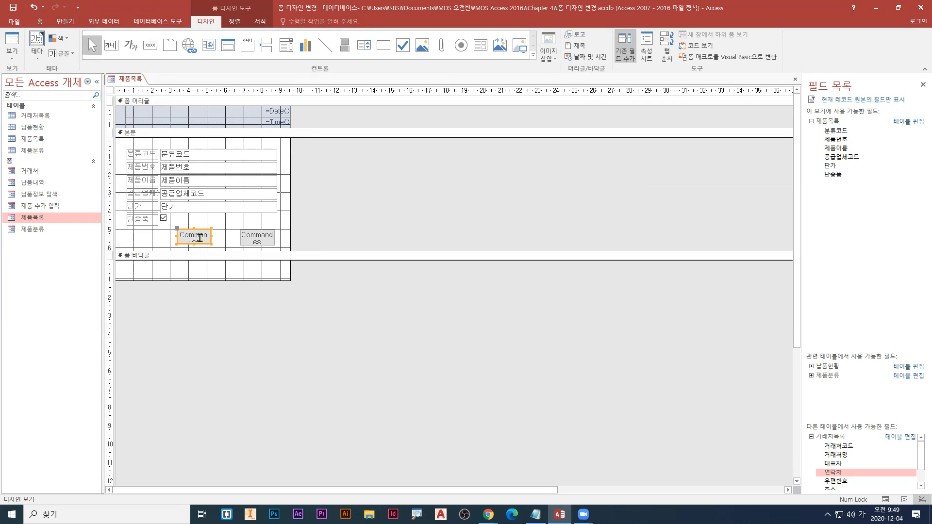
key("Delete")
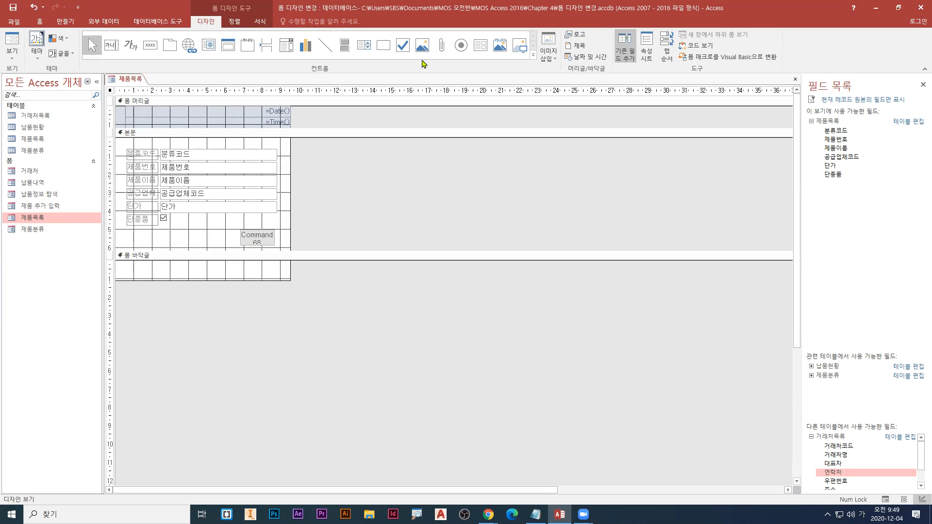
Turn control wizards back on and delete the Command68 button
left_click(534, 59)
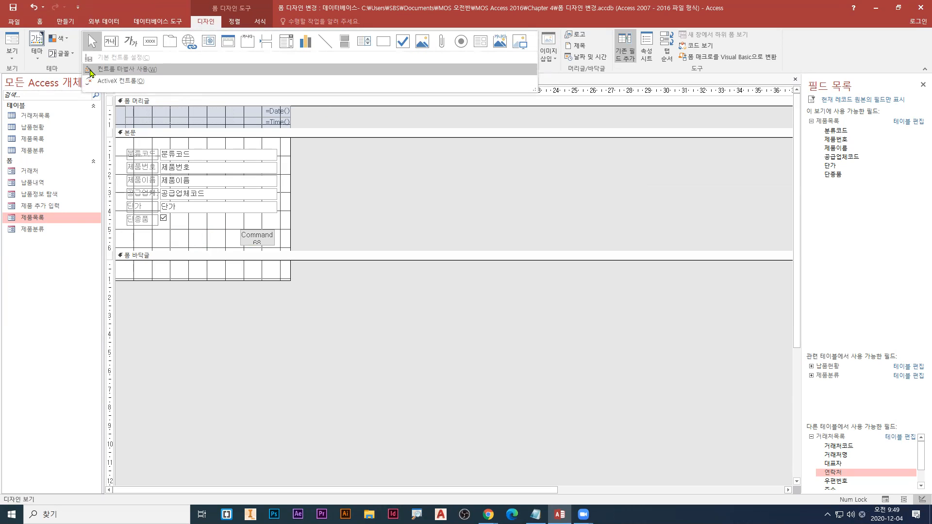
left_click(90, 72)
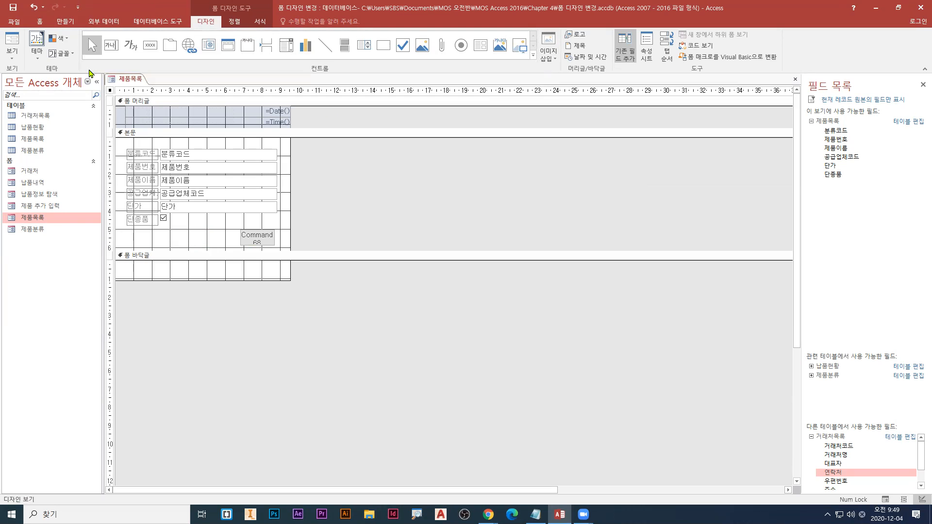
left_click(534, 59)
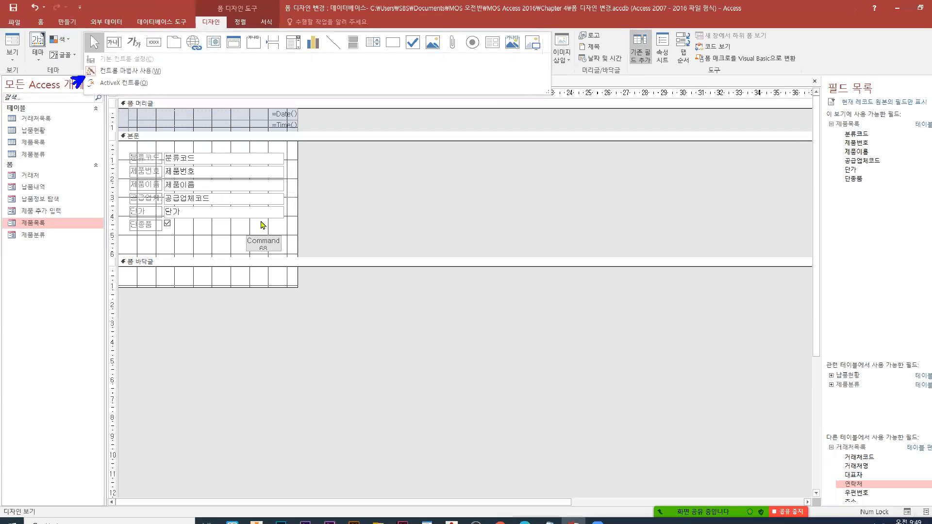
key("Escape")
left_click(511, 477)
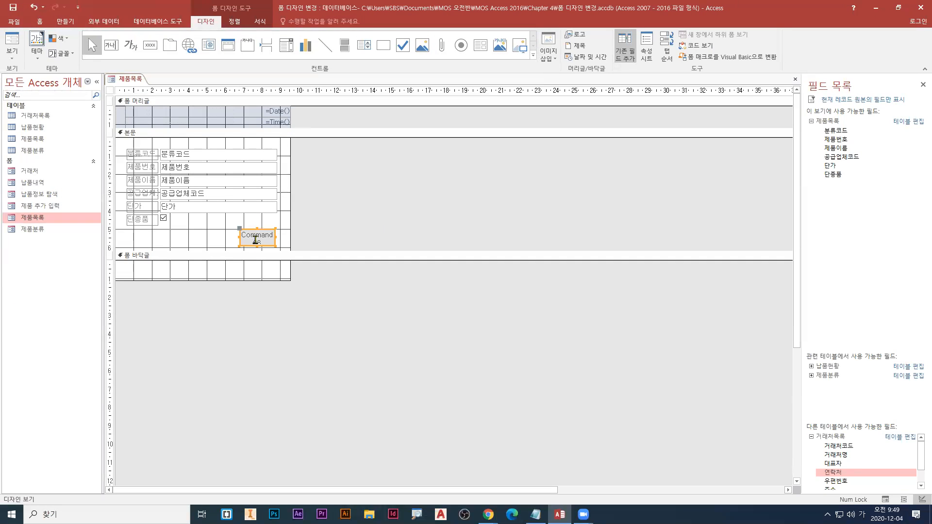
key("Delete")
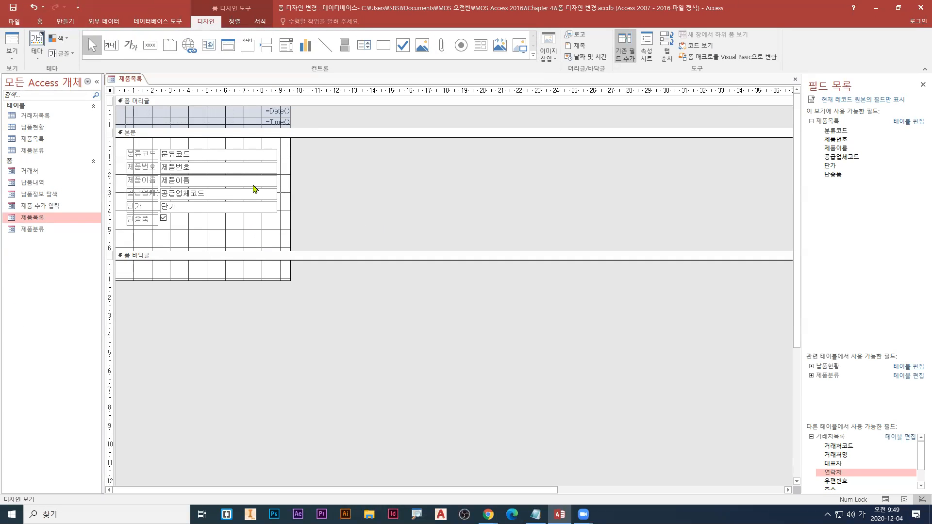
left_click(149, 49)
Draw the Command70 button in the detail section, bringing up its wizard on the 레코드 작업 category
left_click_drag(240, 225, 280, 244)
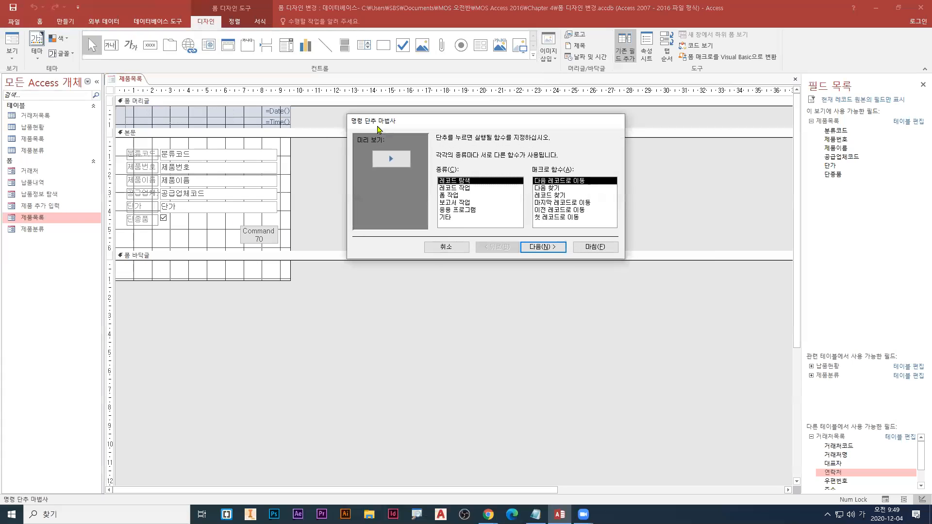
left_click_drag(377, 126, 331, 134)
left_click_drag(150, 347, 123, 386)
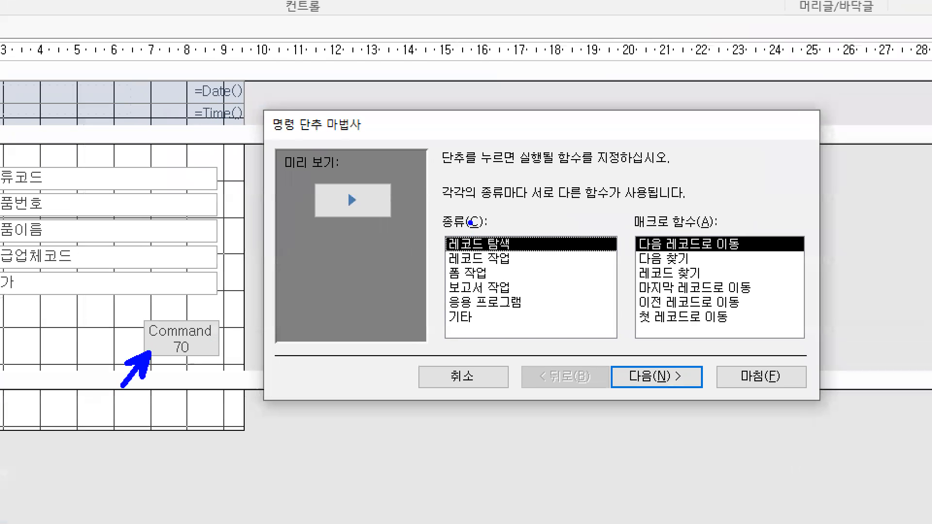
left_click_drag(444, 170, 628, 169)
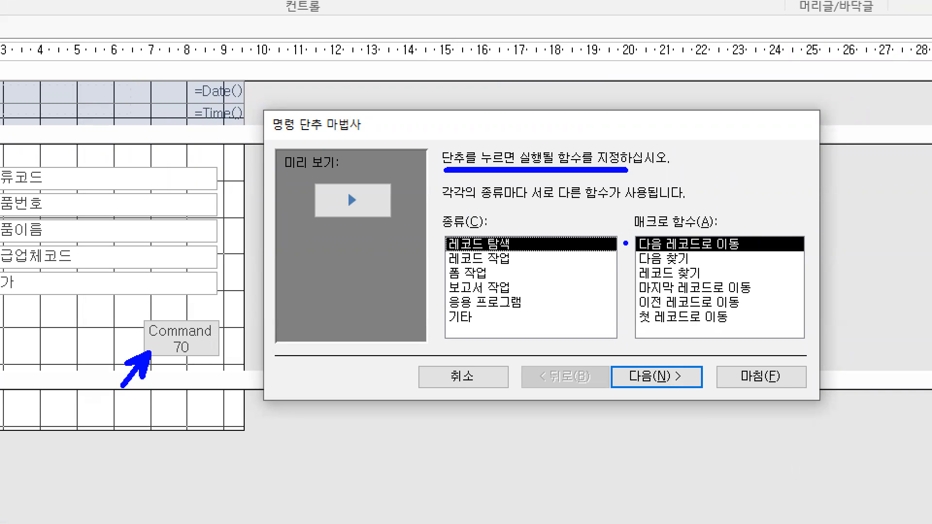
left_click_drag(626, 243, 629, 319)
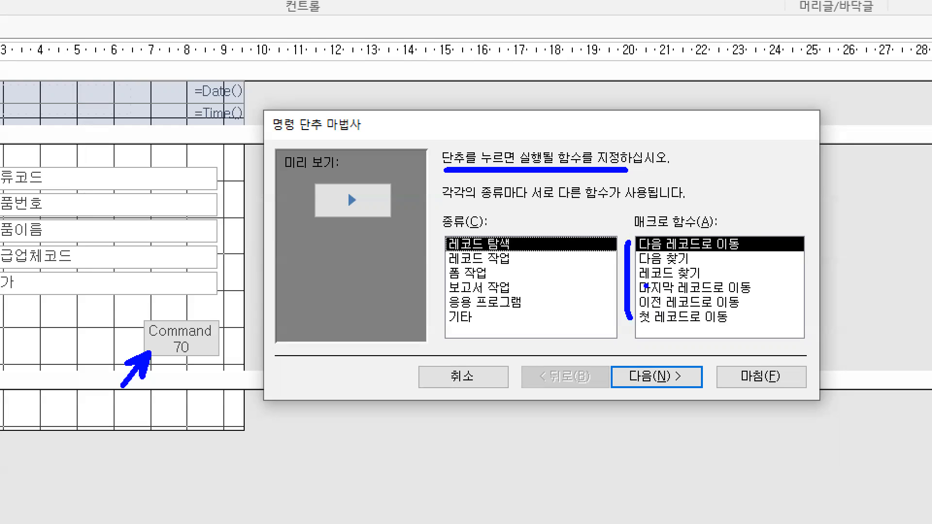
mouse_move(639, 262)
left_mouse_down()
mouse_move(623, 263)
mouse_move(617, 313)
left_mouse_up()
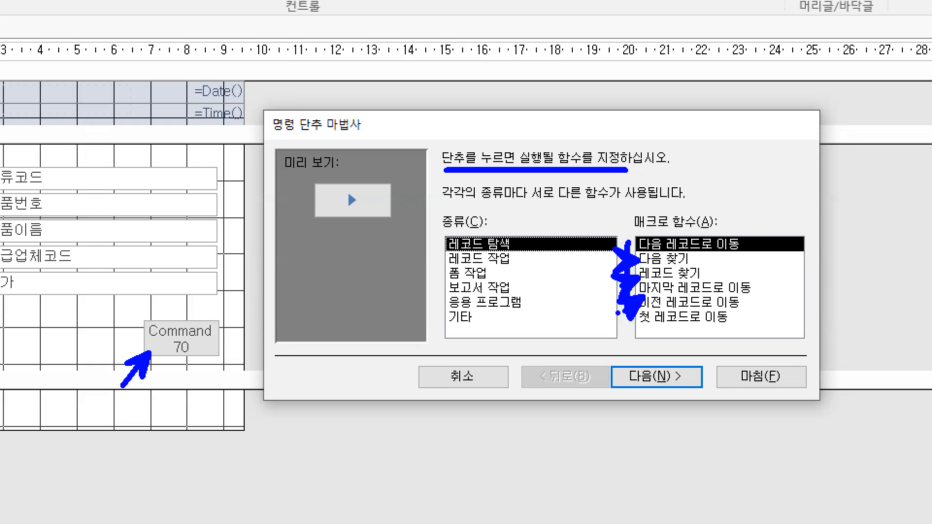
key("e")
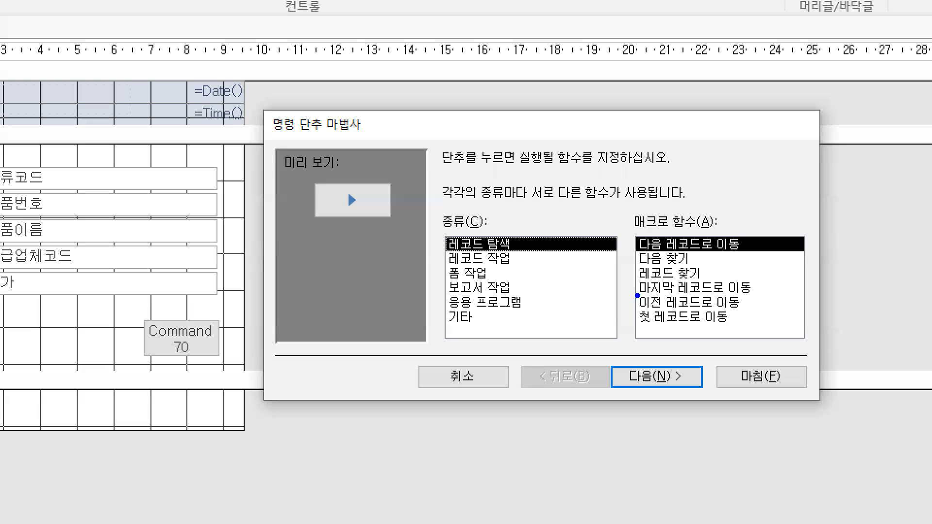
key("r")
left_click_drag(149, 351, 72, 413)
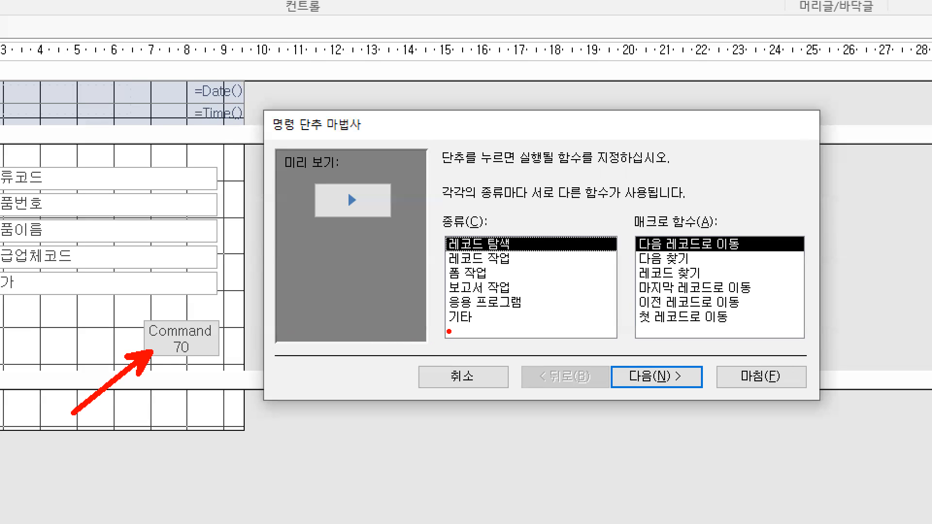
left_click_drag(448, 263, 335, 289)
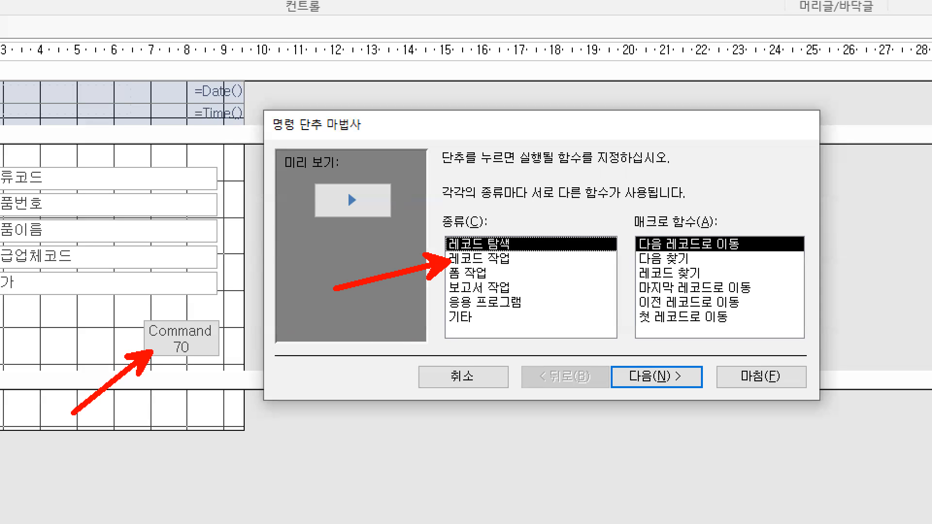
key("Escape")
Choose the 레코드 작업 category and the 새 레코드 추가 action in the wizard
left_click(399, 195)
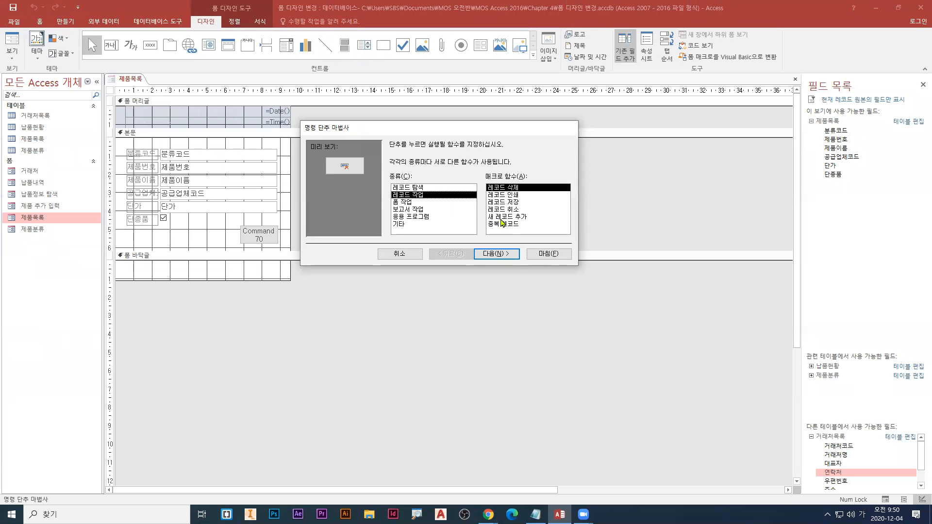
left_click(504, 217)
key("ctrl+1")
left_click(338, 191)
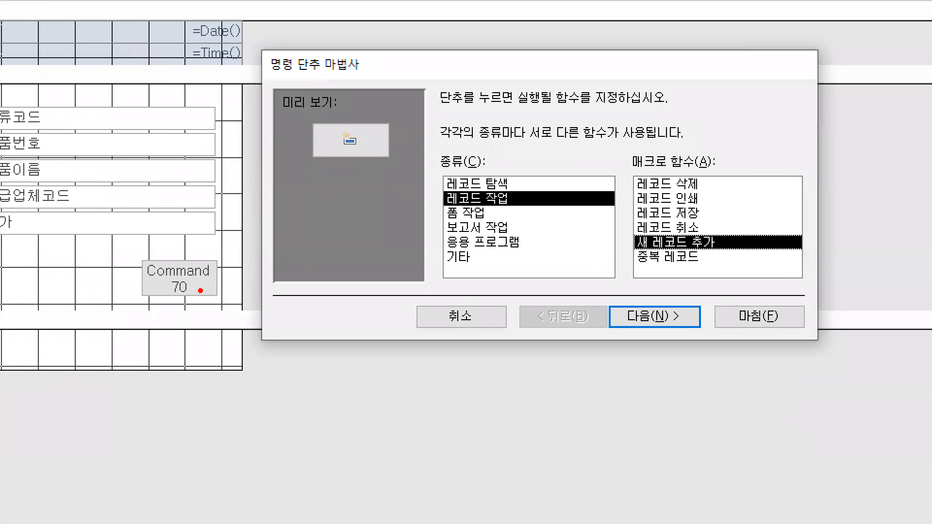
left_click_drag(201, 291, 214, 311)
left_click_drag(449, 199, 436, 215)
left_click_drag(637, 241, 627, 266)
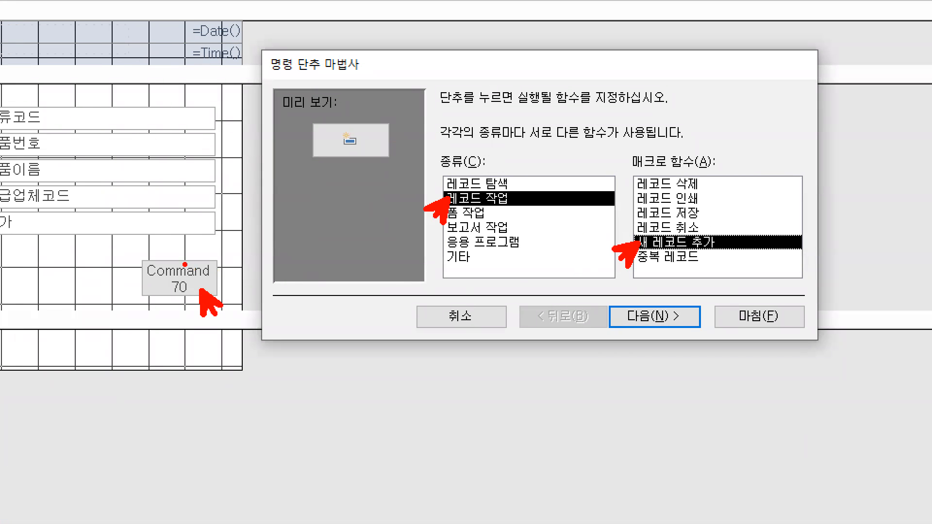
left_click_drag(133, 257, 219, 303)
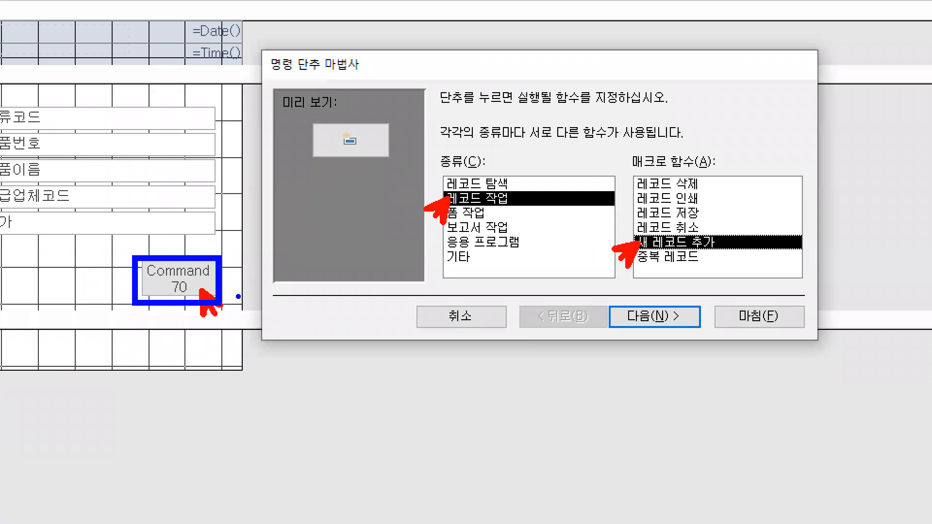
key("Escape")
Look at the report preview action, then reselect 새 레코드 추가 and continue to the caption page
left_click(466, 228)
left_click(510, 194)
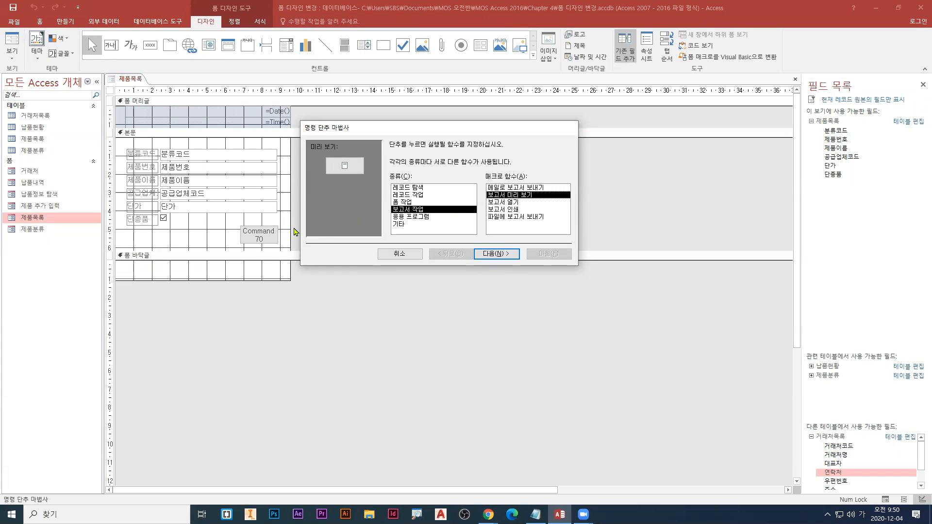
left_click(403, 195)
left_click(504, 217)
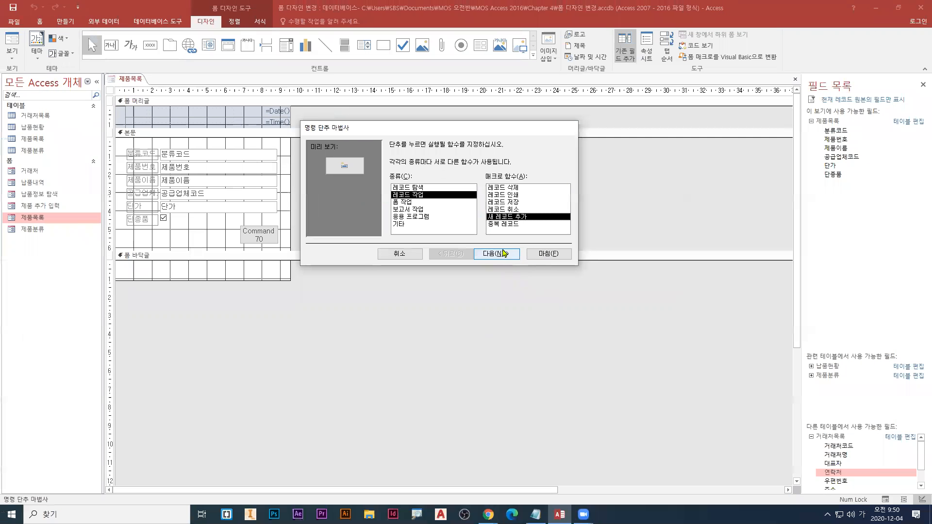
left_click(504, 253)
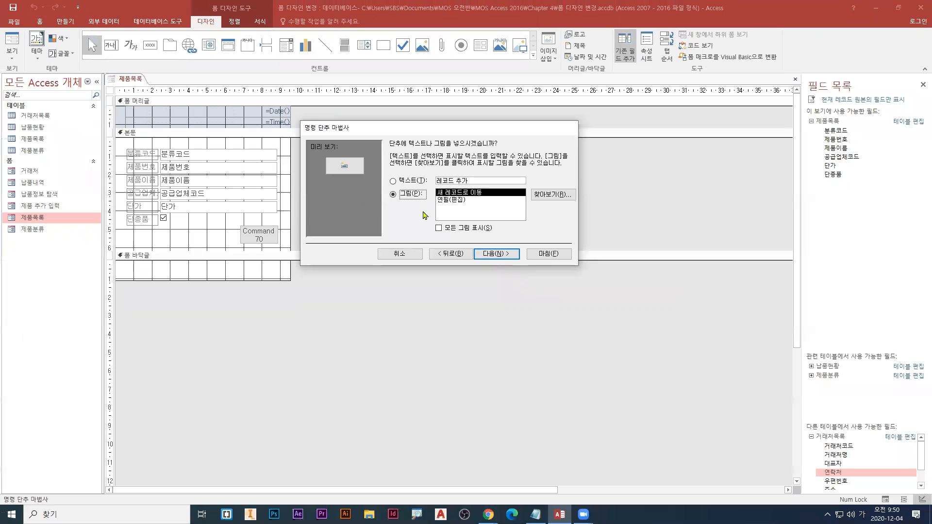
Make the button show the text caption 레코드 추가 rather than a picture
left_click_drag(417, 131, 394, 153)
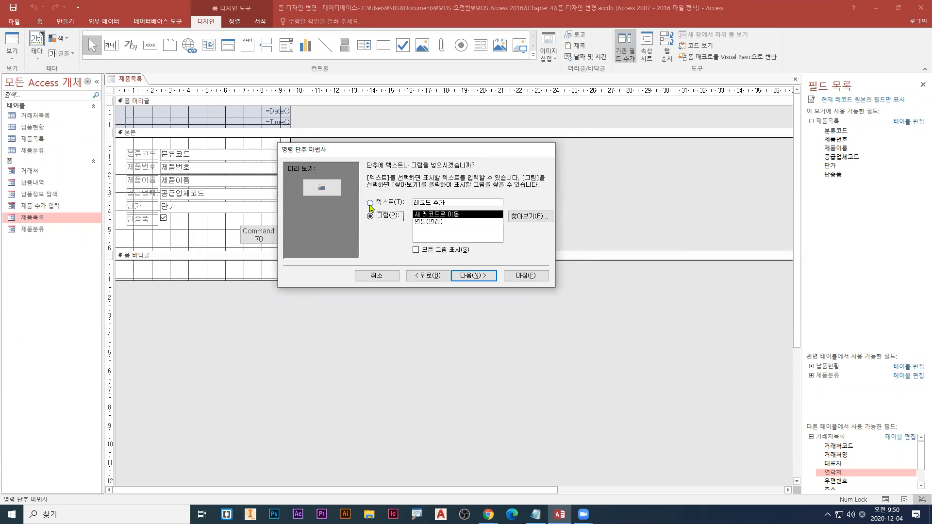
left_click(370, 203)
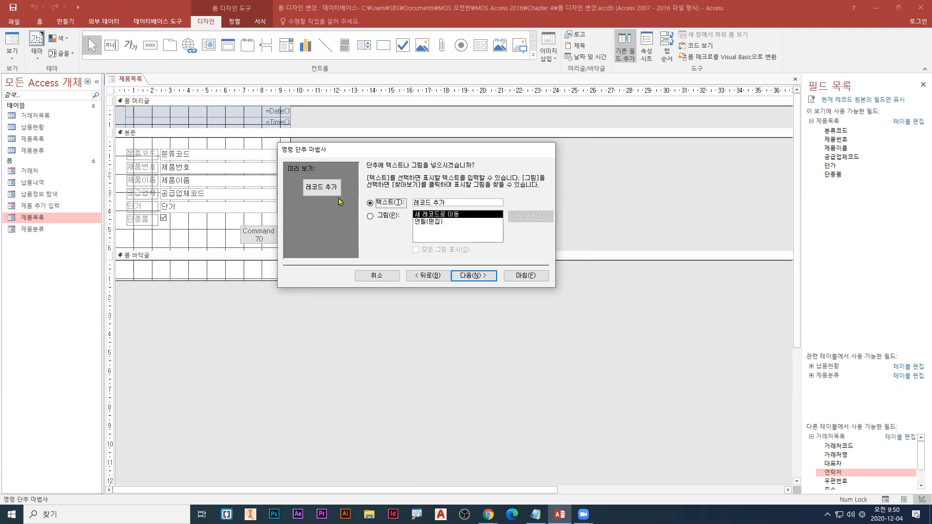
left_click(312, 193)
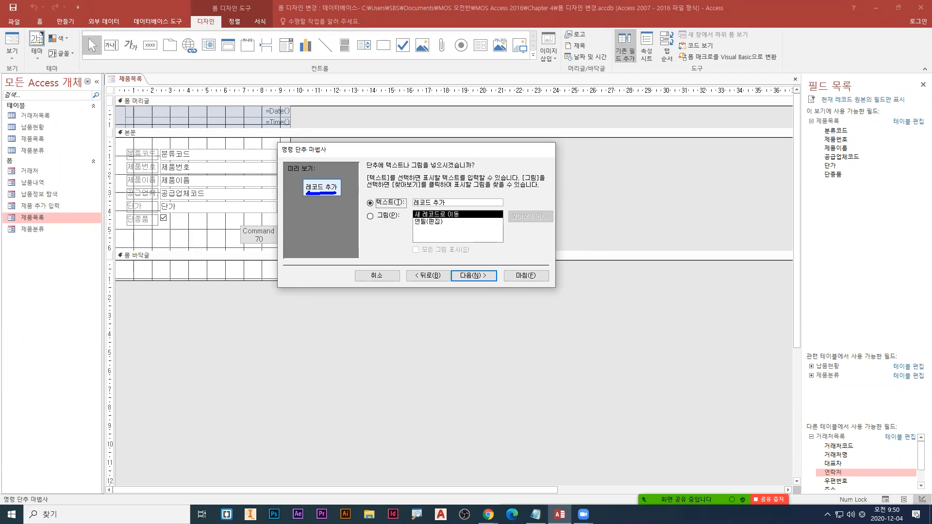
left_click(370, 216)
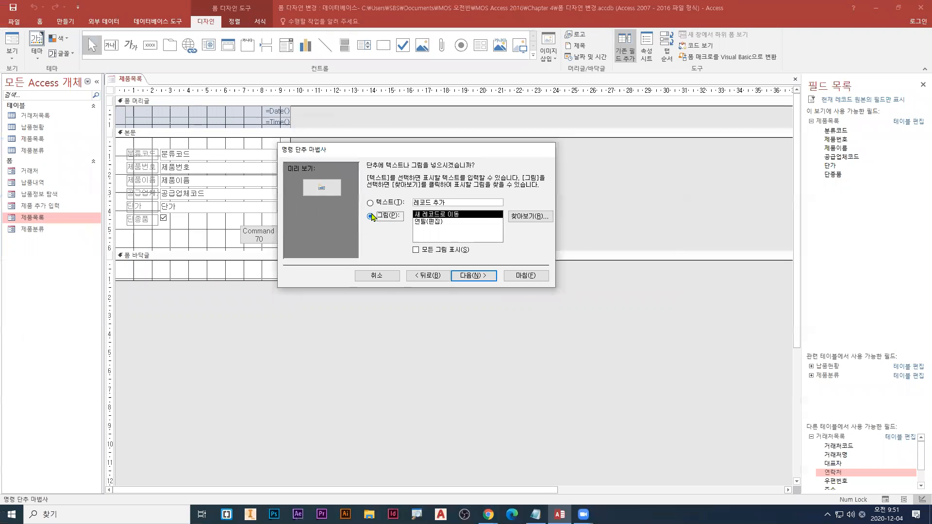
left_click(370, 199)
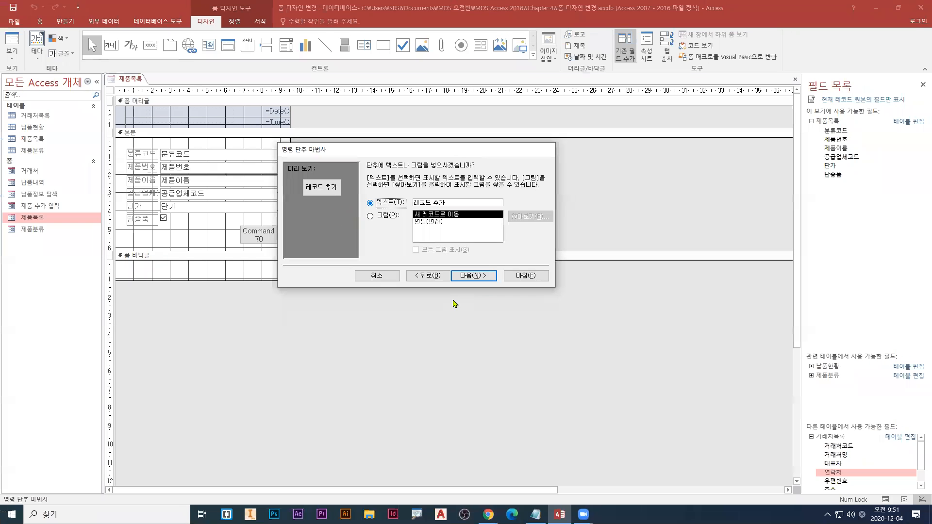
Name the button 레코드 추가 and finish the Command Button Wizard
left_click(569, 355)
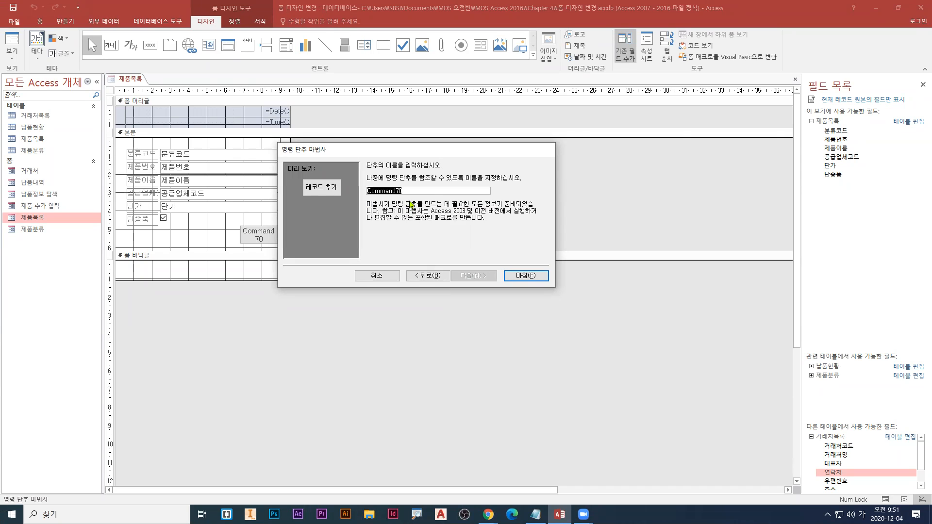
type("레코드 추가")
left_click(670, 388)
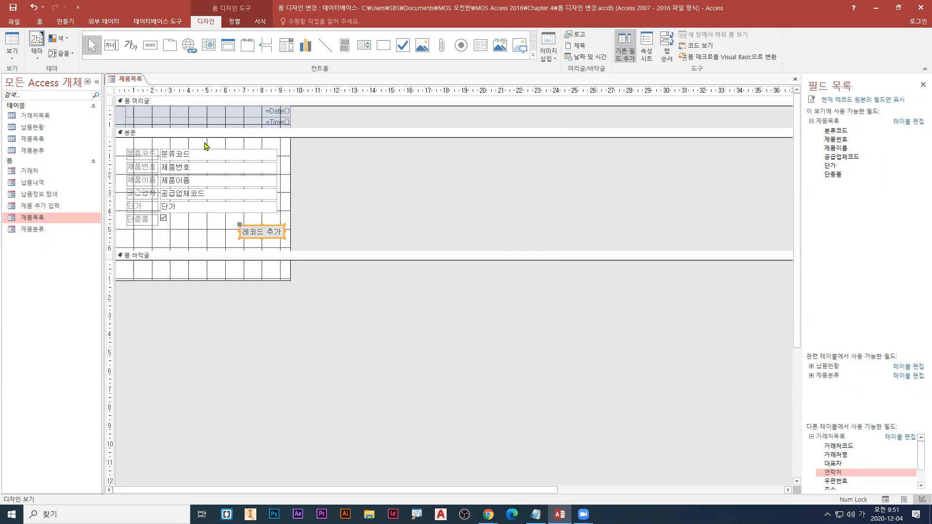
right_click(139, 85)
Save the 제품목록 form and switch it to form view
left_click(142, 85)
right_click(143, 86)
left_click(161, 123)
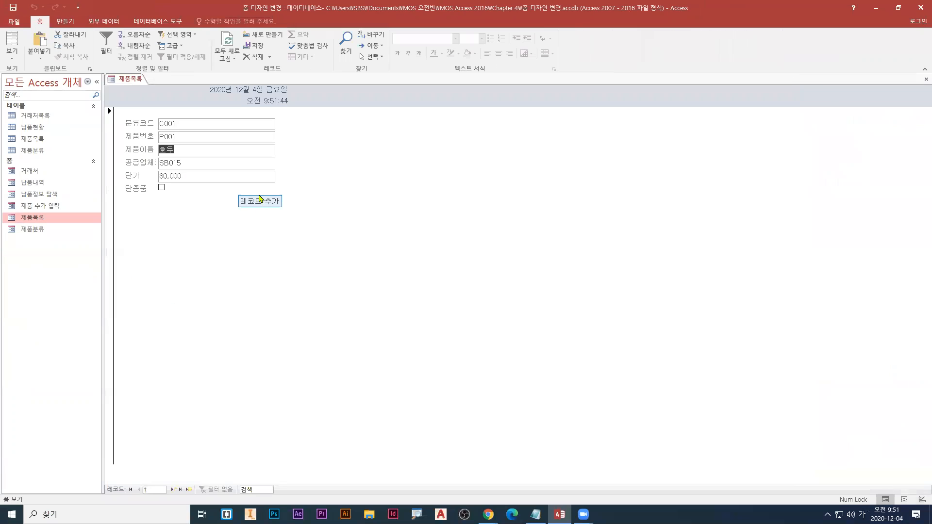
Test the 레코드 추가 button, confirming it jumps to blank record 63 of 63
left_click(261, 203)
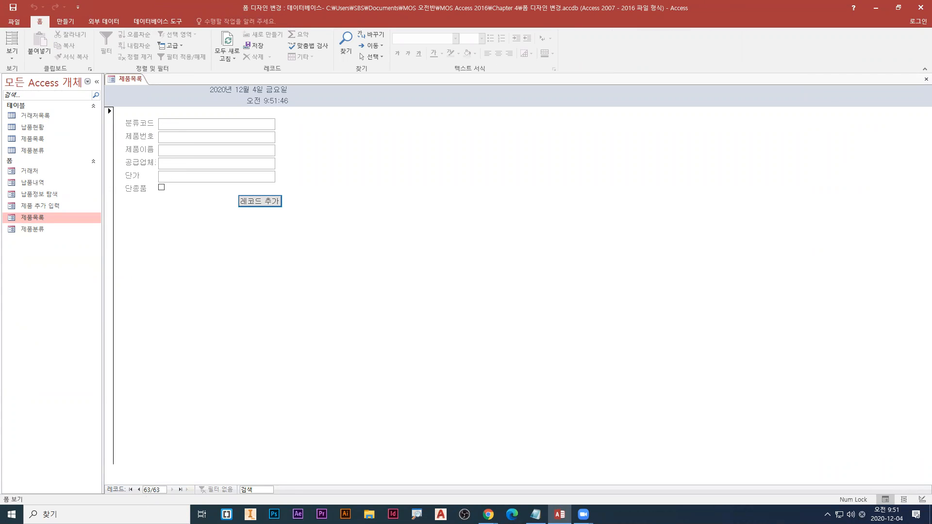
left_click(131, 491)
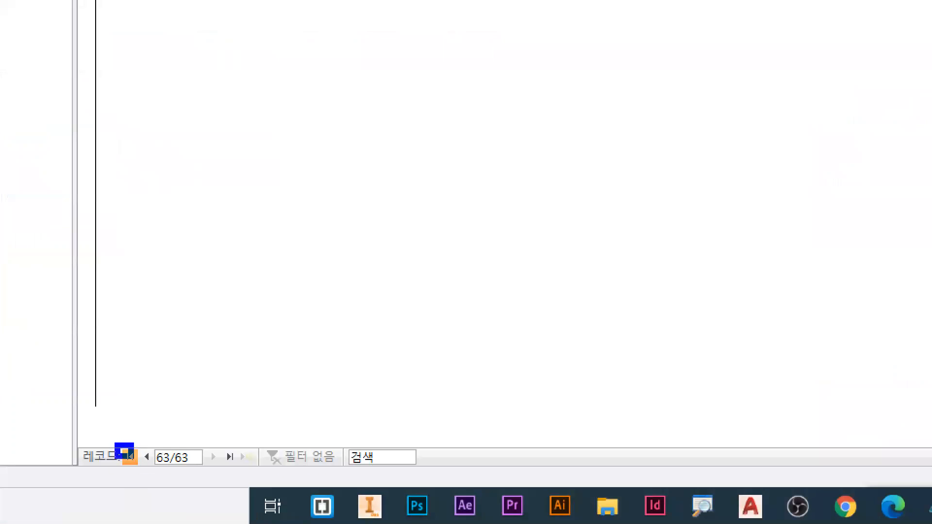
key("r")
mouse_move(234, 442)
left_mouse_down()
mouse_move(258, 472)
mouse_move(252, 478)
left_mouse_up()
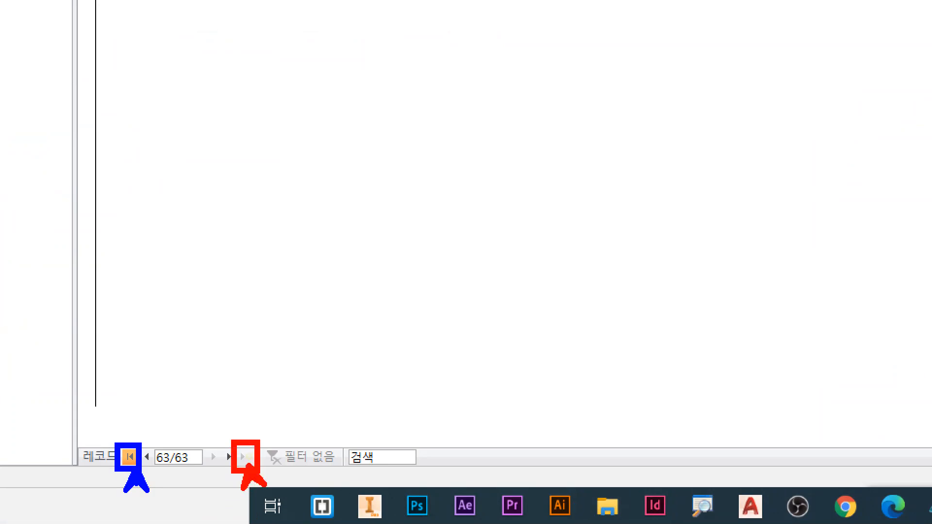
key("Escape")
left_click(129, 457)
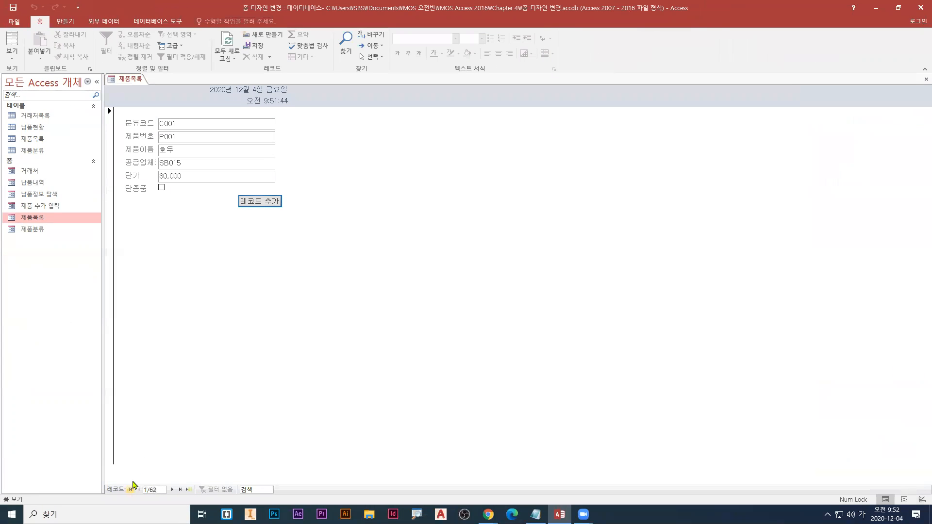
left_click(264, 202)
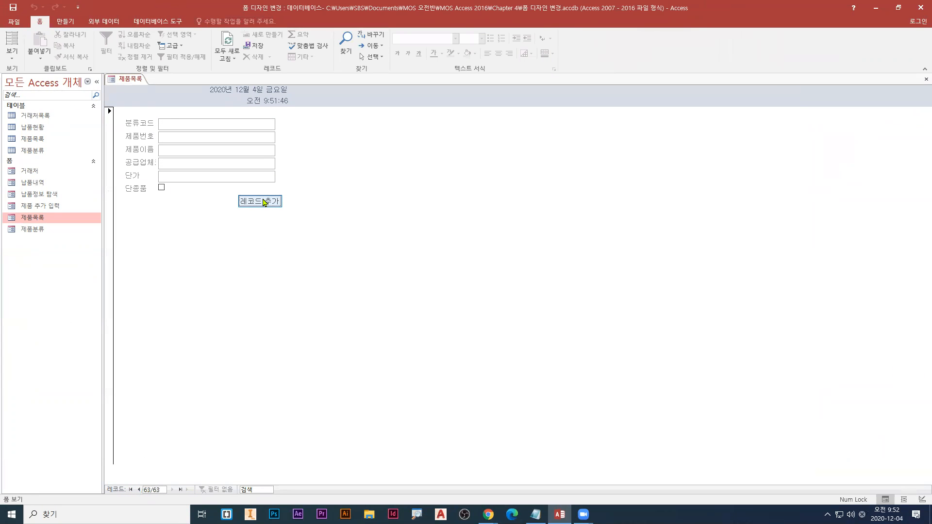
right_click(133, 81)
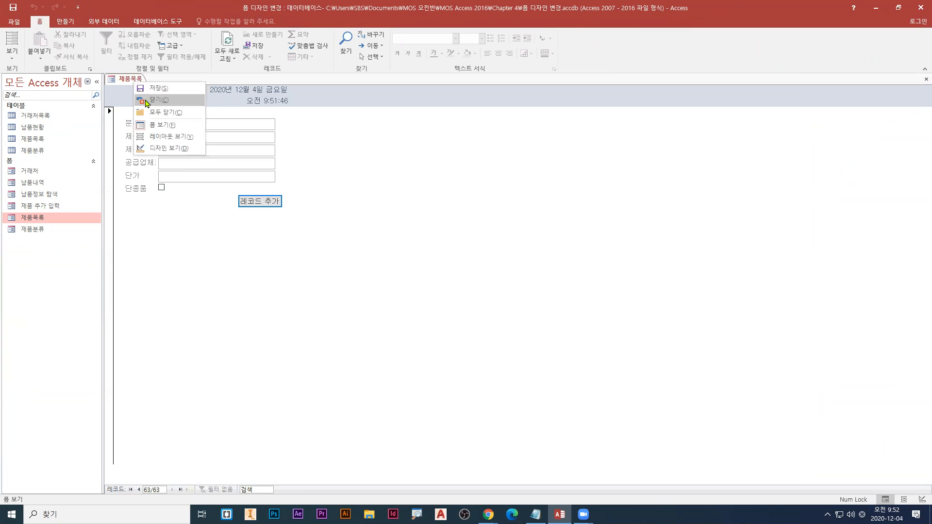
Close 제품목록, switch to Korean input, and select the 제품분류 form in the navigation pane
left_click(148, 100)
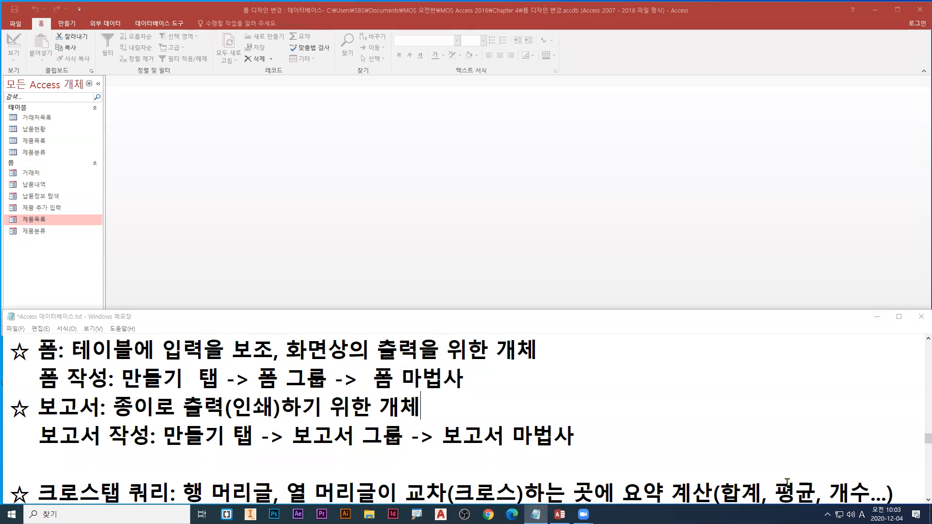
left_click(519, 357)
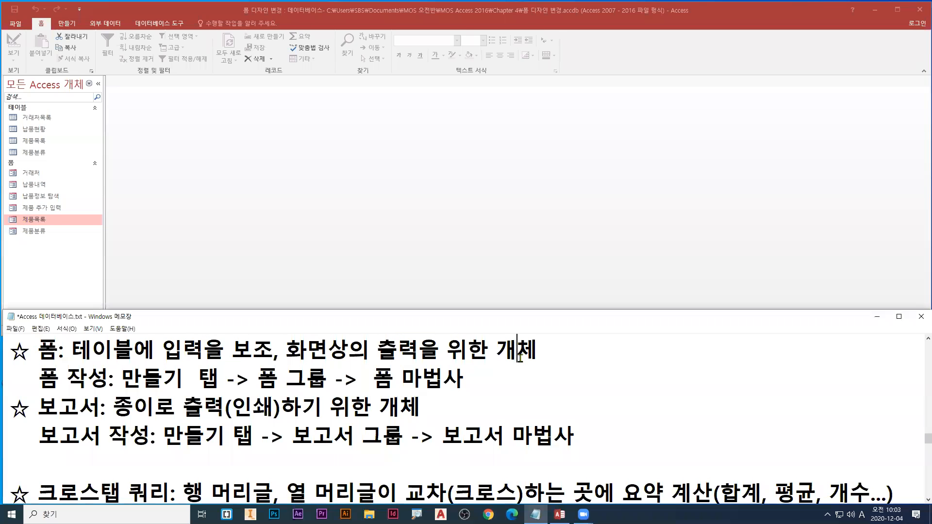
key("Hangul")
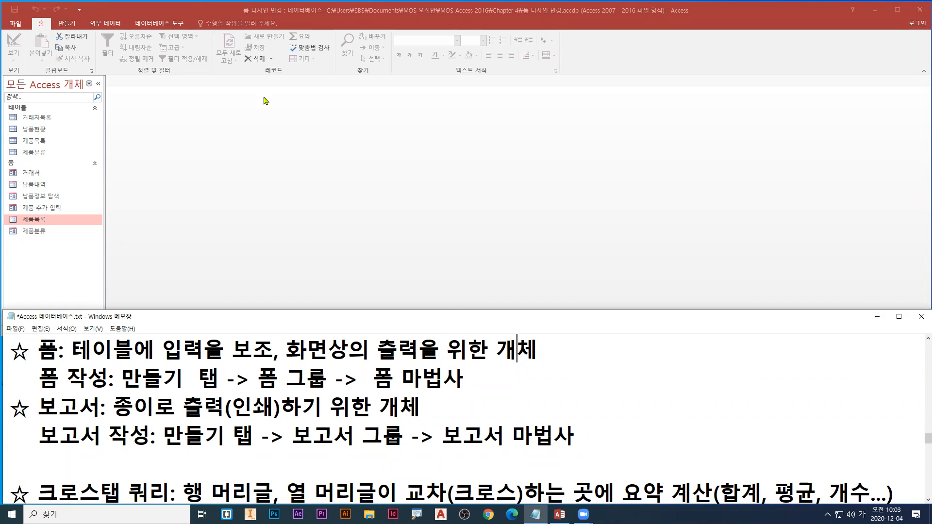
left_click(272, 140)
left_click(34, 232)
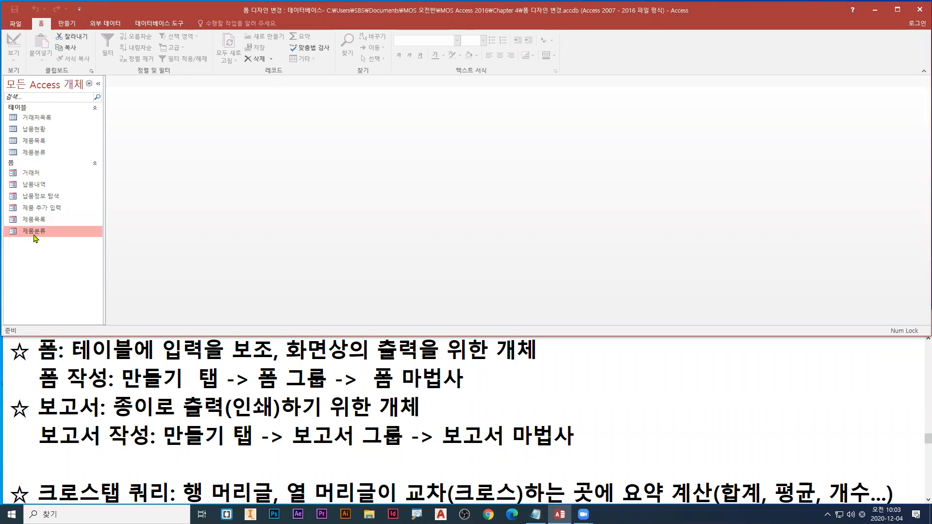
Open the 제품분류 form in Design view, showing its 분류코드 and 제품분류 fields
right_click(37, 233)
left_click(64, 262)
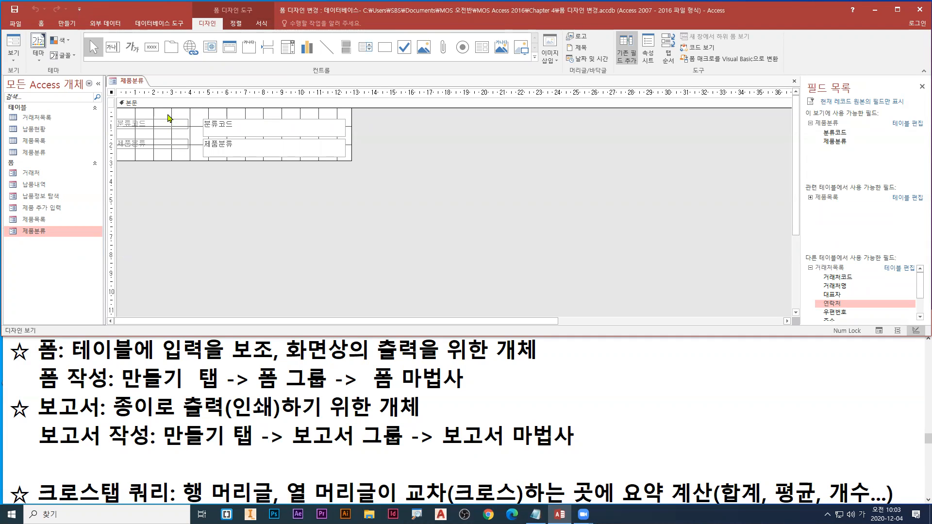
right_click(151, 105)
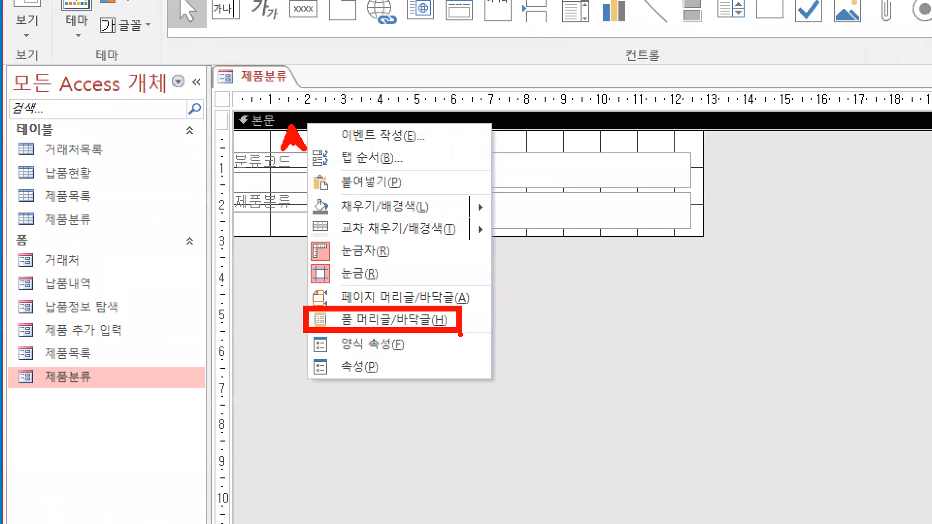
key("Escape")
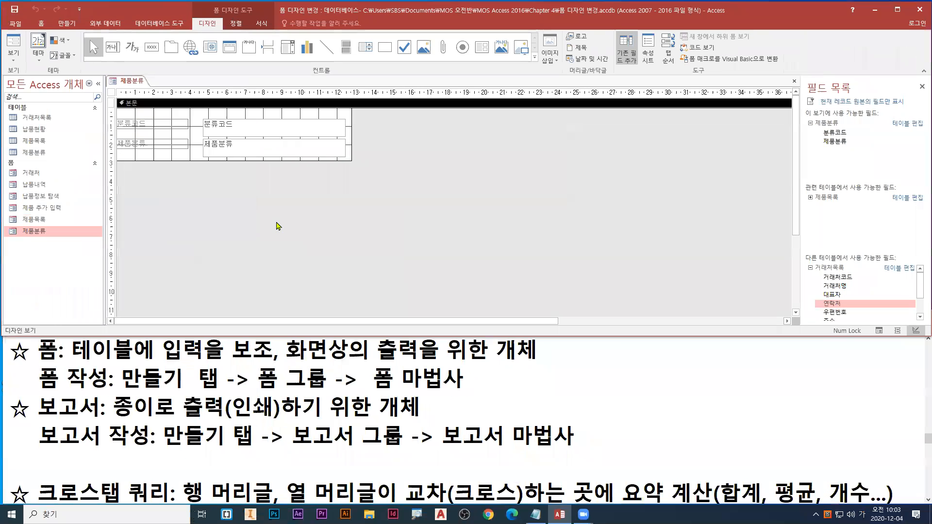
Insert a 제품분류 title label into a new form header using the 제목 command
left_click_drag(193, 17, 222, 33)
left_click_drag(560, 27, 618, 81)
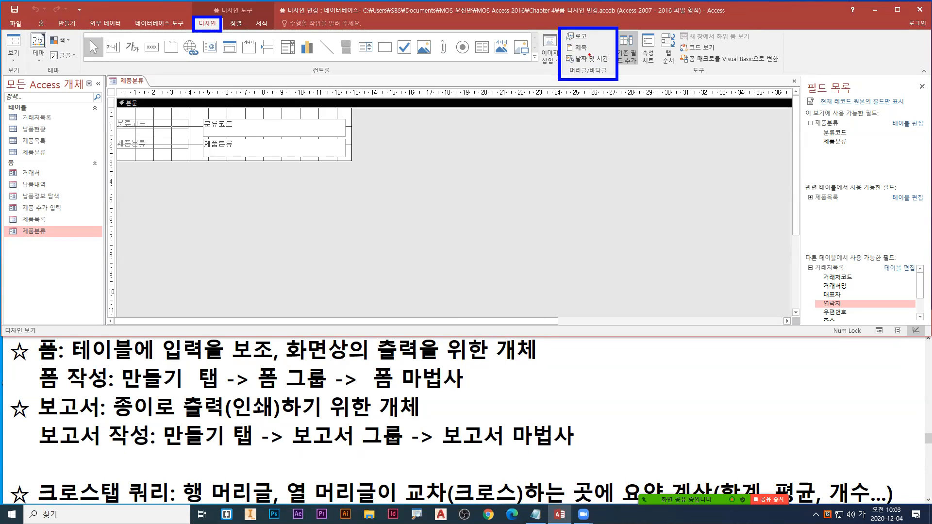
left_click_drag(562, 39, 594, 56)
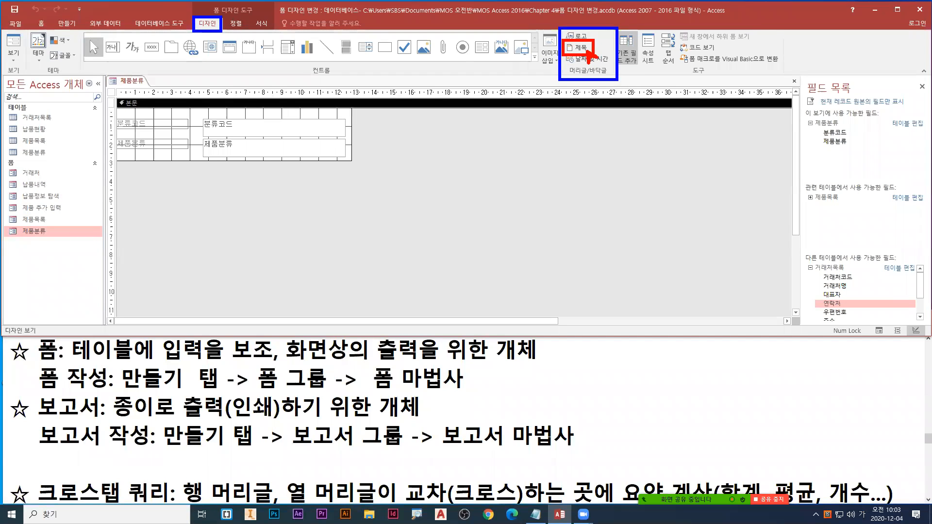
left_click_drag(123, 84, 144, 85)
left_click(577, 49)
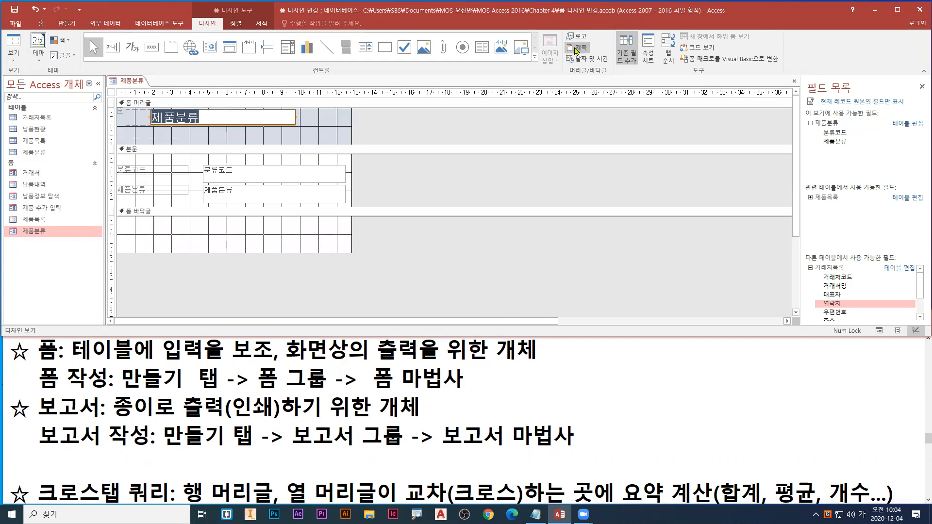
right_click(135, 83)
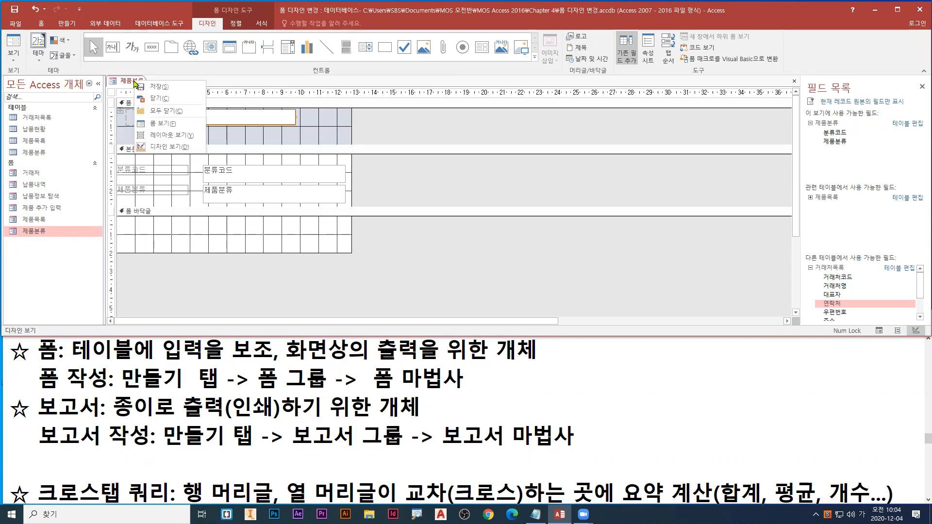
right_click(135, 83)
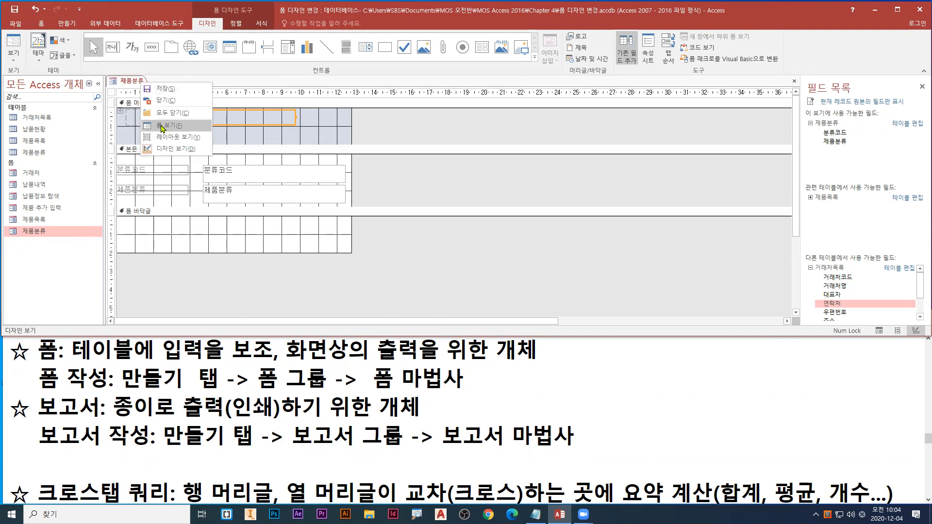
Switch 제품분류 to form view, showing its title above the first of 8 records
key("ctrl+1")
left_click(108, 99)
left_click_drag(281, 152, 267, 164)
mouse_move(277, 219)
left_mouse_down()
mouse_move(325, 244)
mouse_move(390, 258)
left_mouse_up()
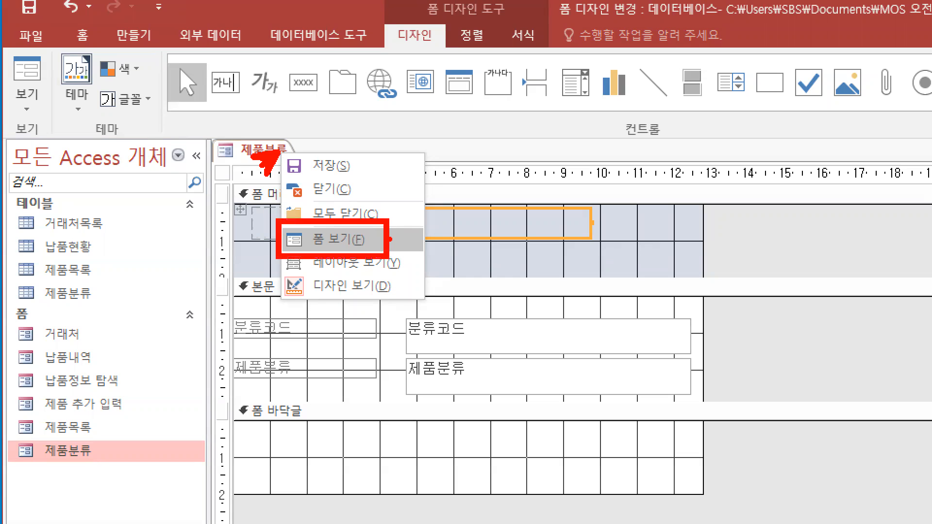
key("Escape")
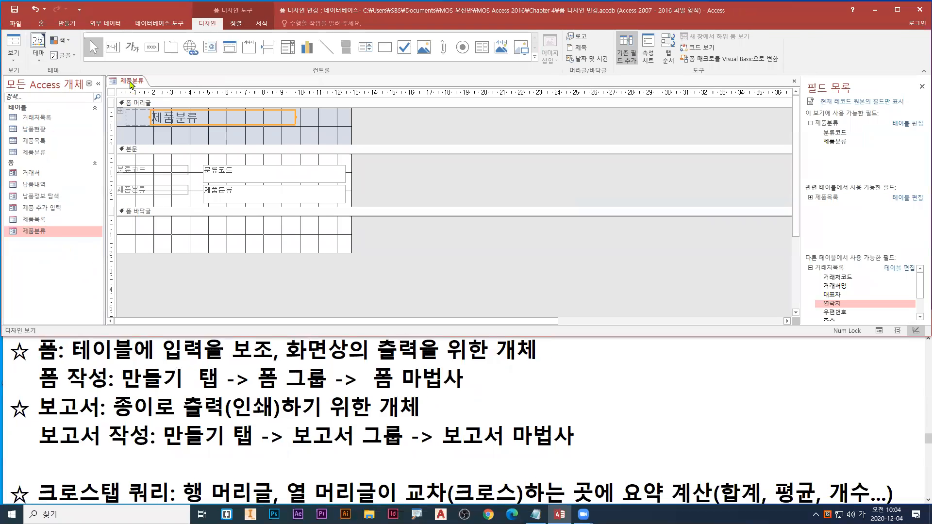
left_click(159, 124)
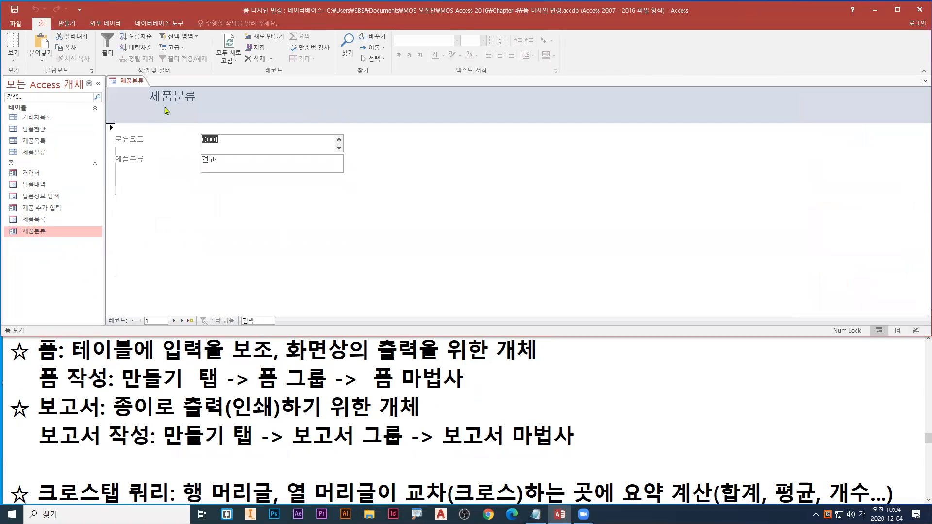
left_click_drag(123, 85, 225, 116)
key("Escape")
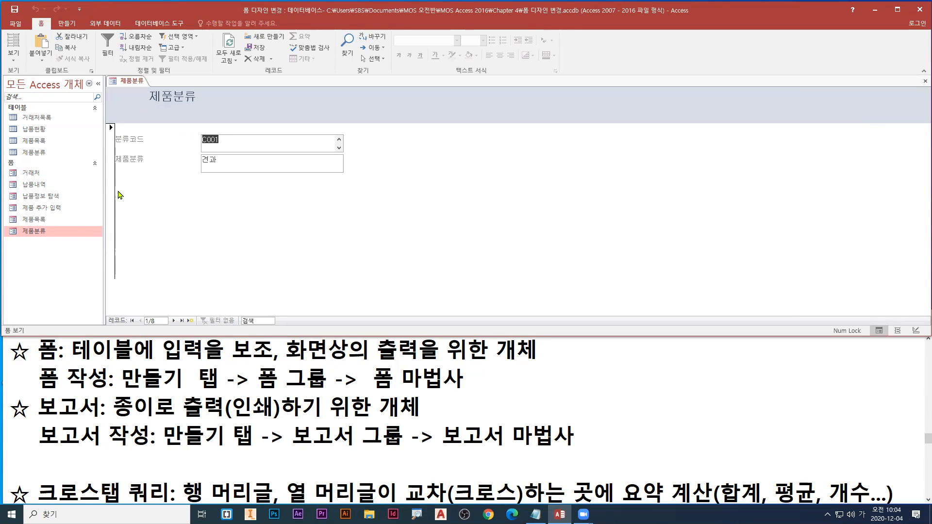
Close the 제품분류 form tab, then open 제품 추가 입력 from the navigation pane in Design view
right_click(130, 81)
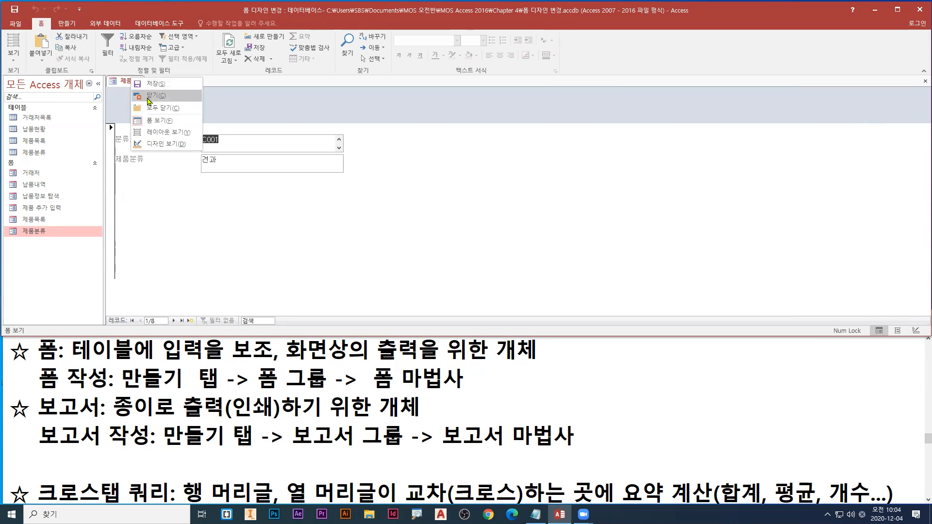
left_click(149, 96)
left_click(59, 209)
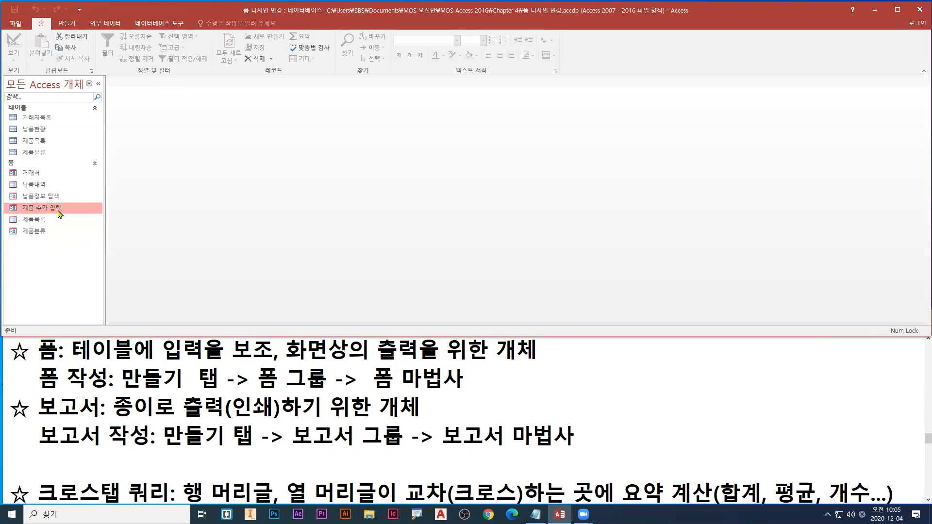
right_click(59, 213)
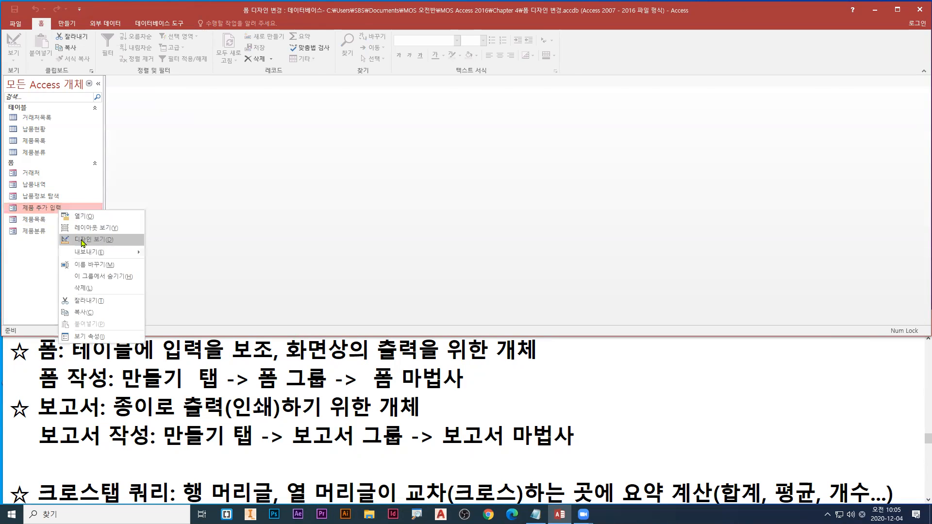
left_click(83, 238)
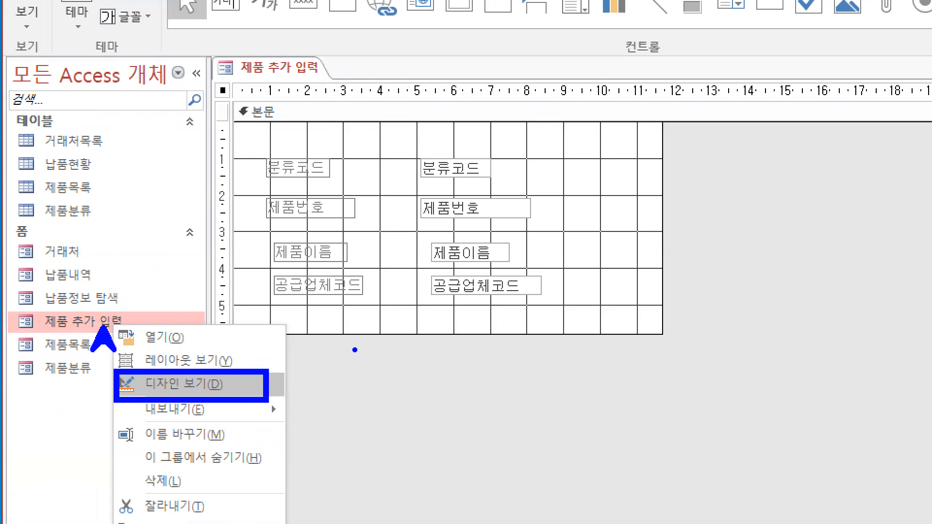
key("Escape")
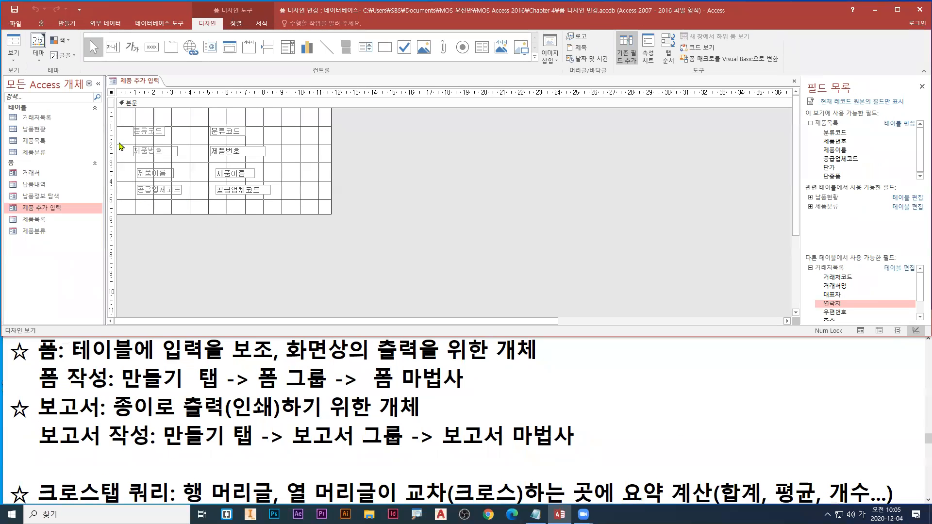
Select all eight labels and text boxes in the detail section using the vertical ruler
left_click_drag(112, 120, 121, 207)
left_click_drag(111, 119, 109, 191)
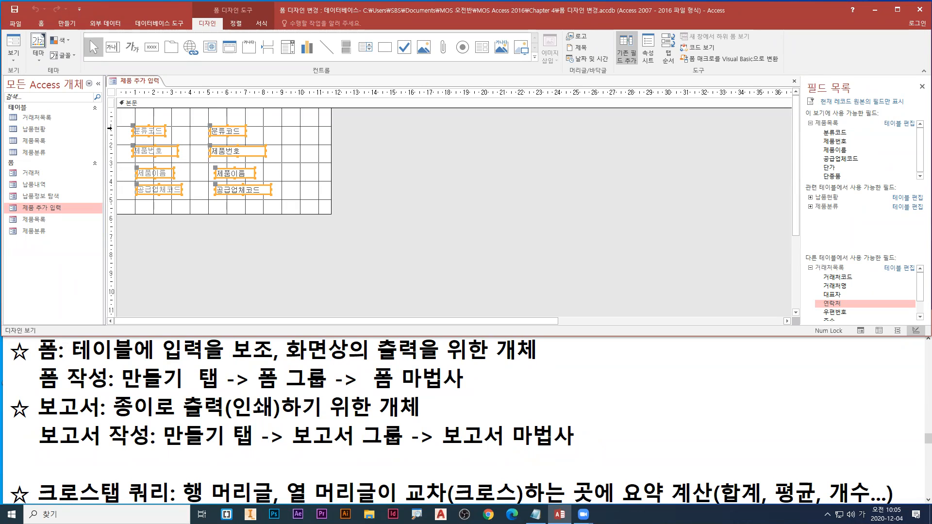
left_click_drag(110, 120, 109, 205)
key("ctrl+1")
key("r")
mouse_move(222, 100)
left_mouse_down()
mouse_move(221, 272)
mouse_move(213, 263)
mouse_move(241, 265)
left_mouse_up()
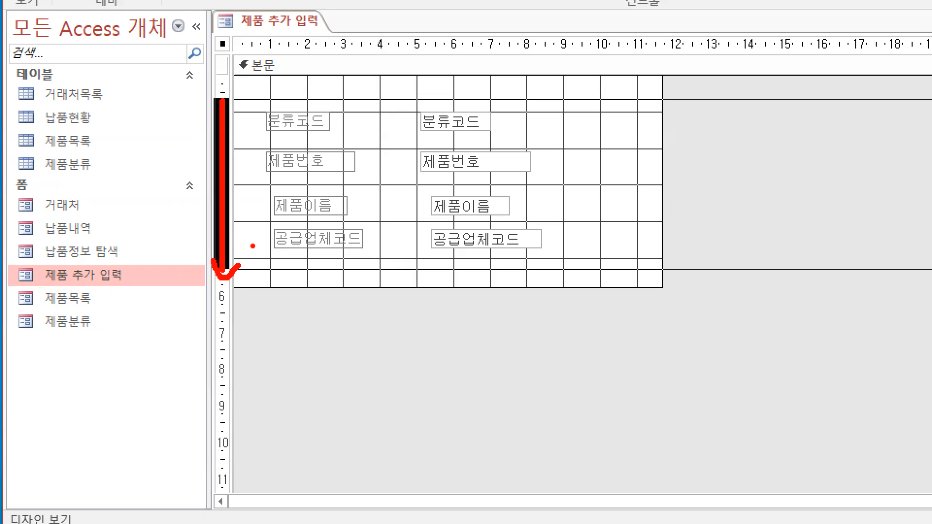
key("Escape")
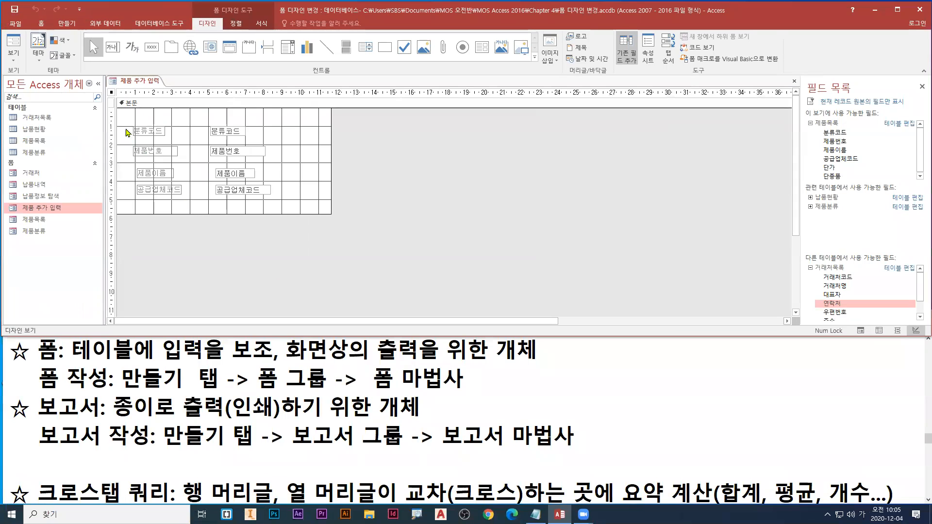
left_click_drag(111, 118, 112, 210)
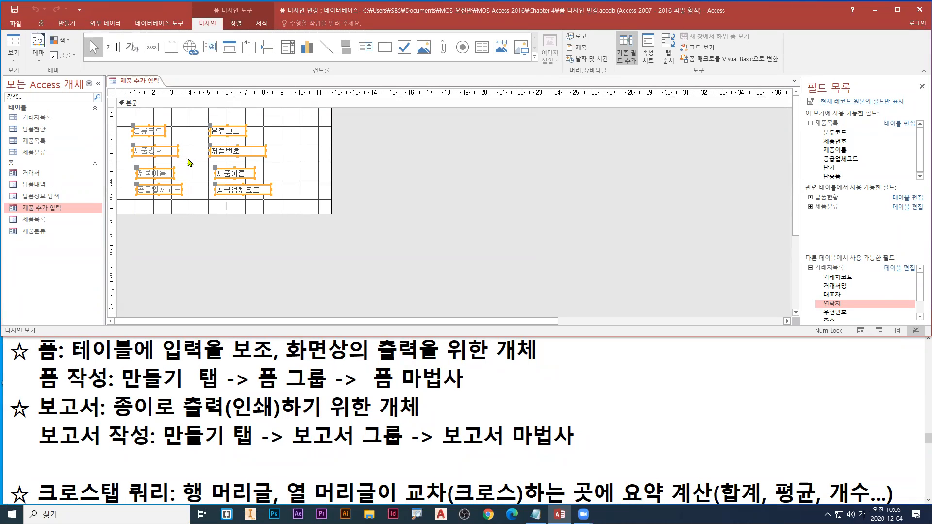
key("ctrl+2")
left_click_drag(209, 128, 165, 125)
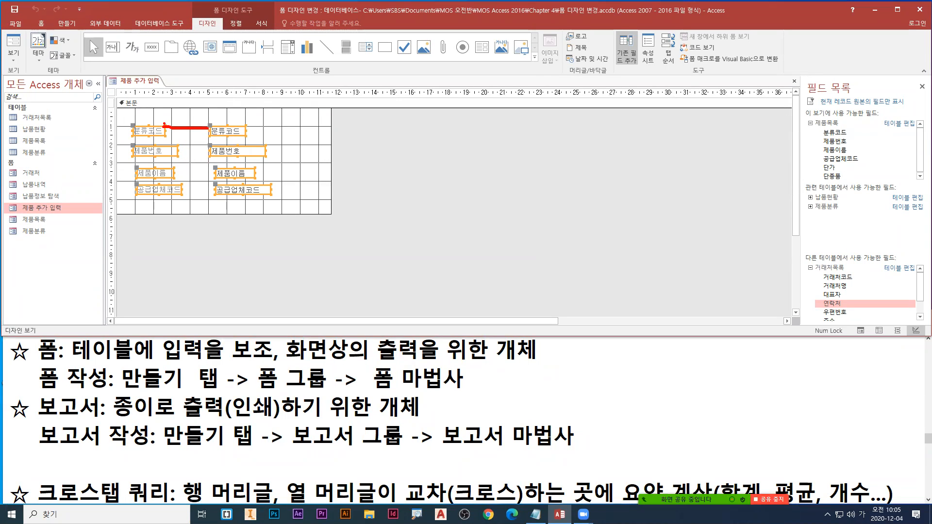
key("Escape")
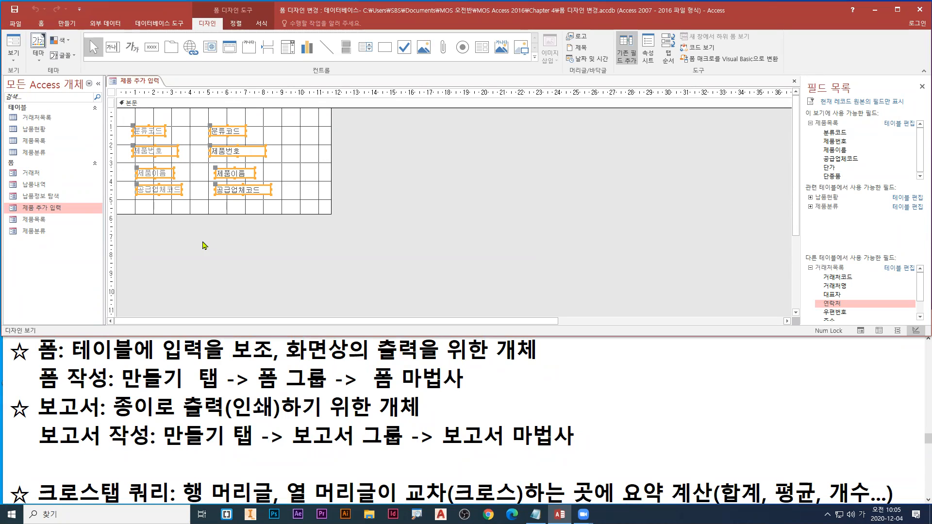
Narrow the selection to the four right-column text boxes via the horizontal ruler
left_click(238, 92)
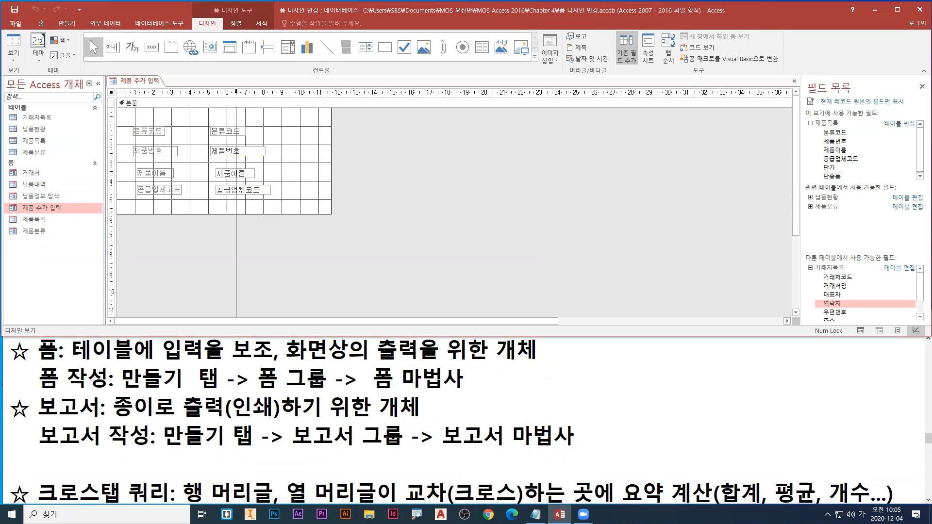
key("ctrl+1")
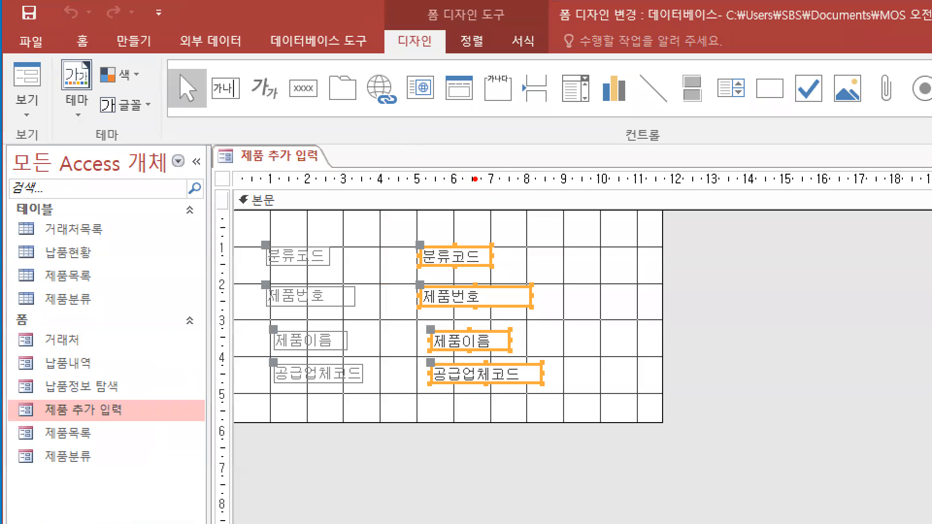
left_click_drag(475, 180, 488, 123)
mouse_move(470, 184)
left_mouse_down()
mouse_move(451, 186)
mouse_move(467, 183)
left_mouse_up()
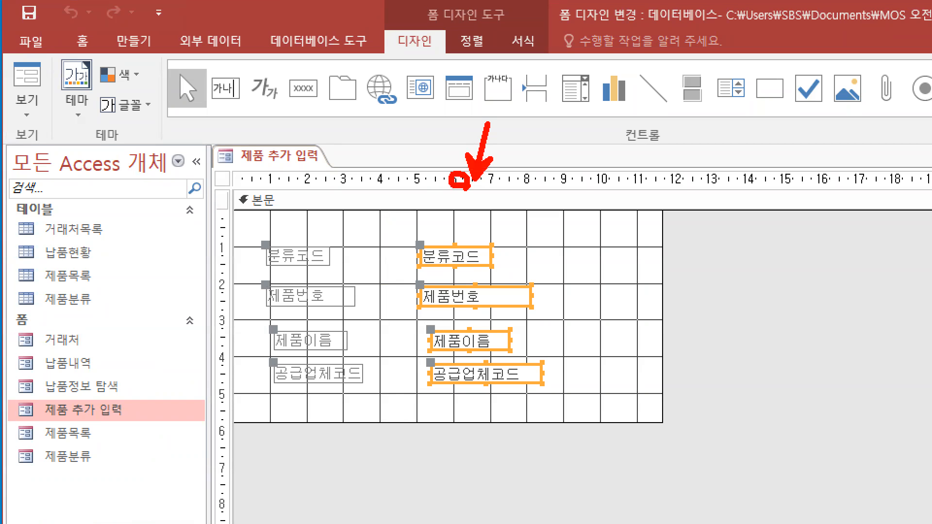
left_click_drag(464, 445, 467, 145)
key("e")
mouse_move(474, 190)
left_mouse_down()
mouse_move(451, 169)
mouse_move(468, 193)
left_mouse_up()
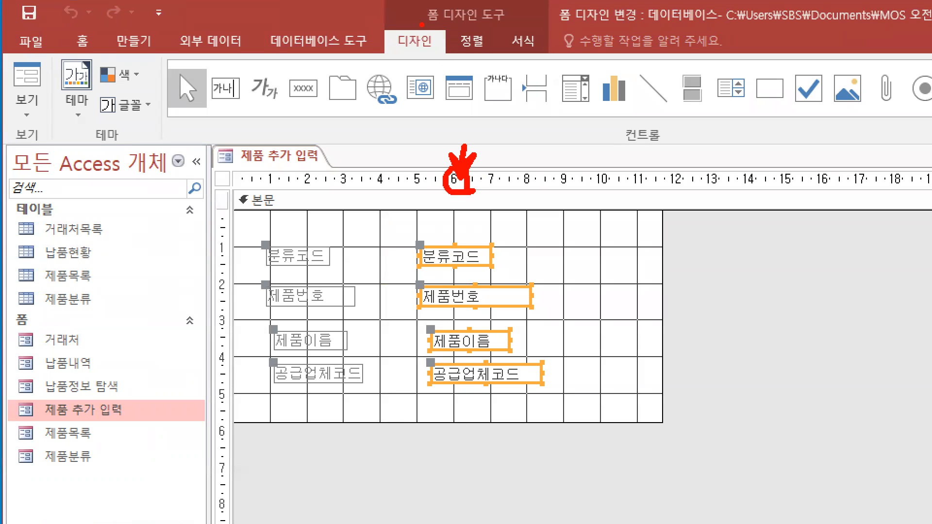
left_click_drag(445, 30, 444, 75)
key("ctrl+z")
key("Escape")
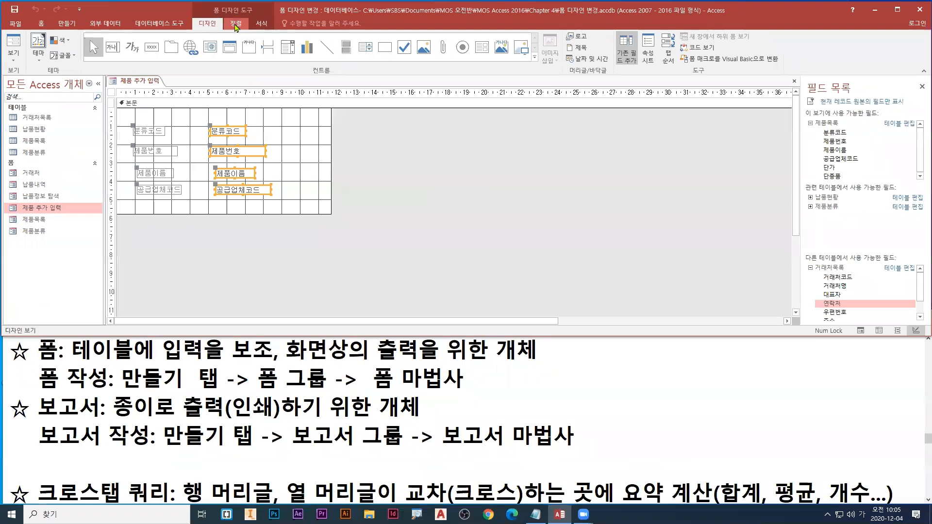
Left-align the four text boxes with 맞춤 > 왼쪽 on the 정렬 tab
left_click(236, 23)
key("ctrl+1")
left_click(228, 26)
key("g")
left_click_drag(433, 35, 498, 34)
left_click_drag(456, 58, 491, 59)
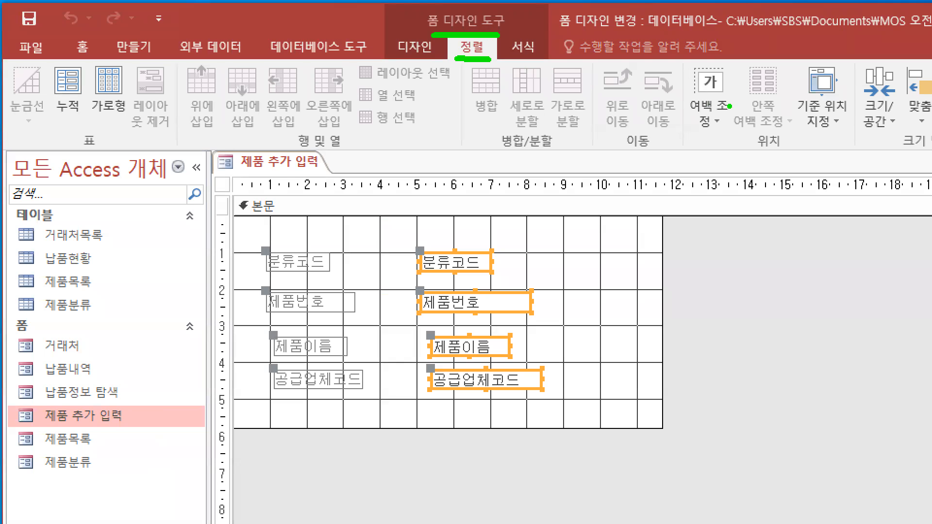
scroll(879, 102, "down", 5)
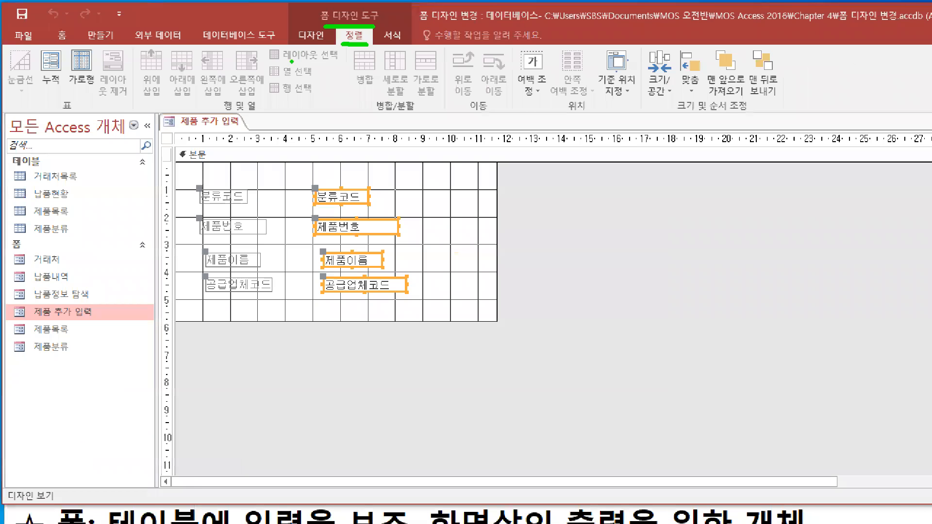
left_click_drag(638, 40, 795, 123)
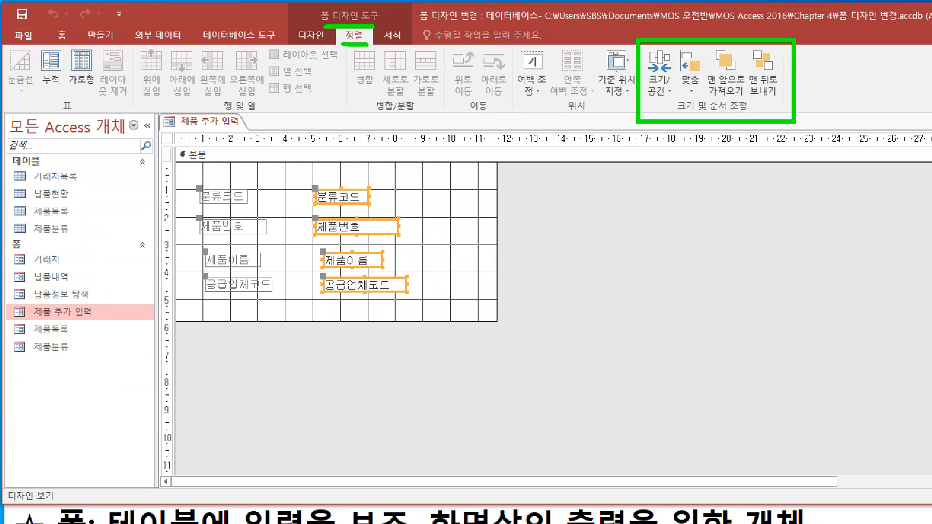
left_click_drag(680, 83, 698, 82)
scroll(689, 88, "down", 3)
key("Escape")
left_click(459, 54)
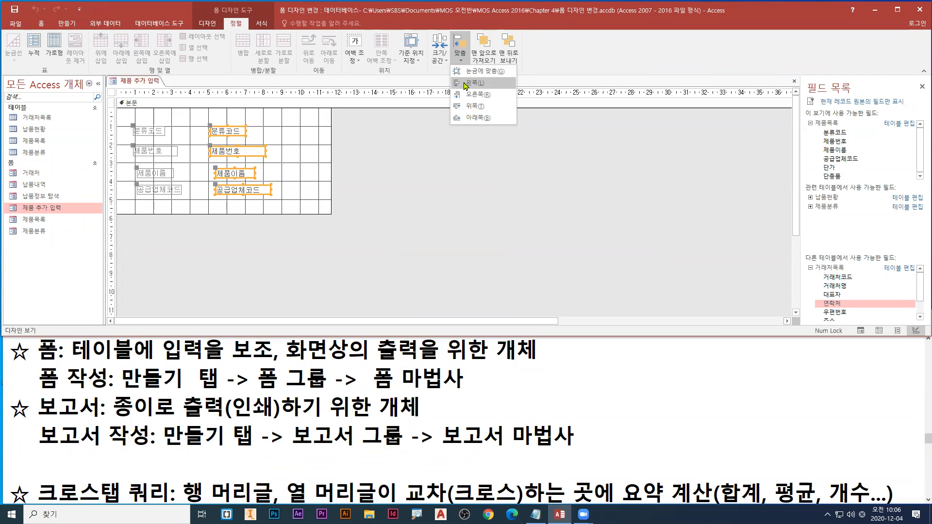
left_click(465, 83)
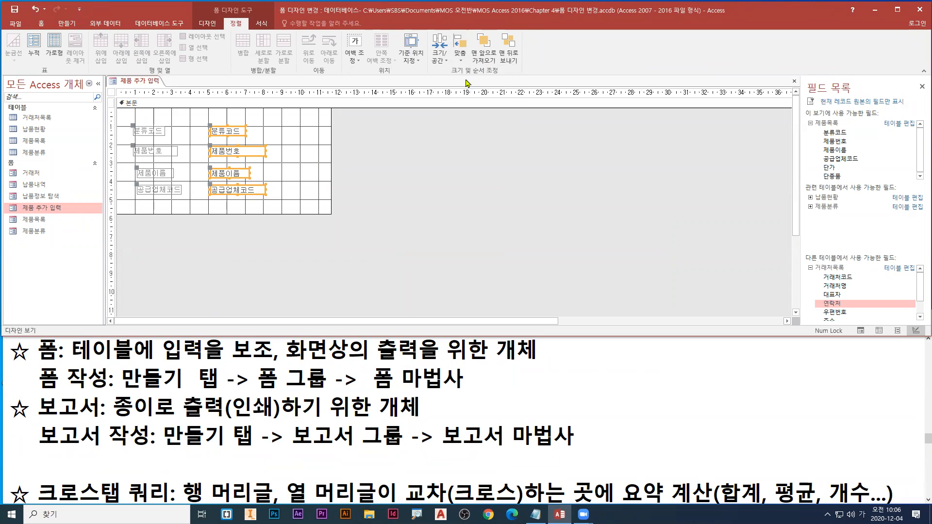
Space the four text boxes evenly with 크기/공간 > 세로 간격 같음
left_click(459, 49)
left_click(469, 83)
left_click(447, 61)
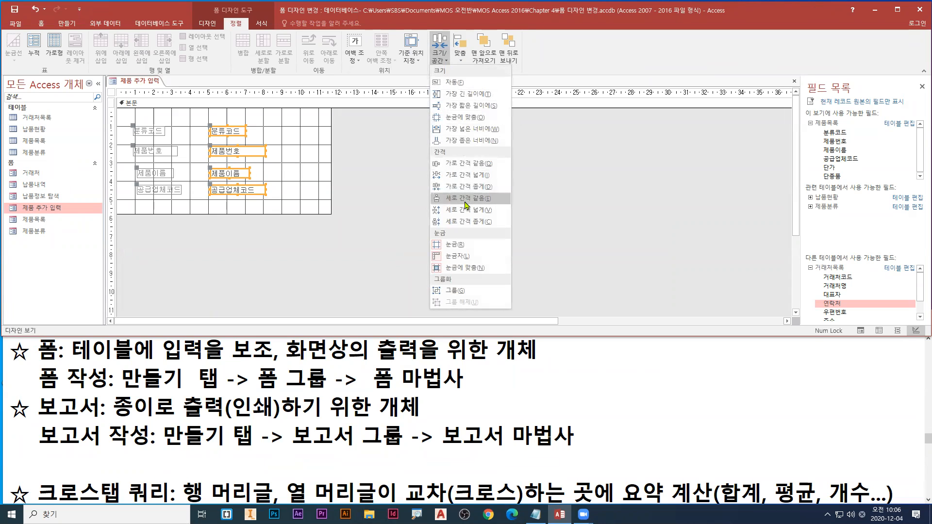
left_click(466, 199)
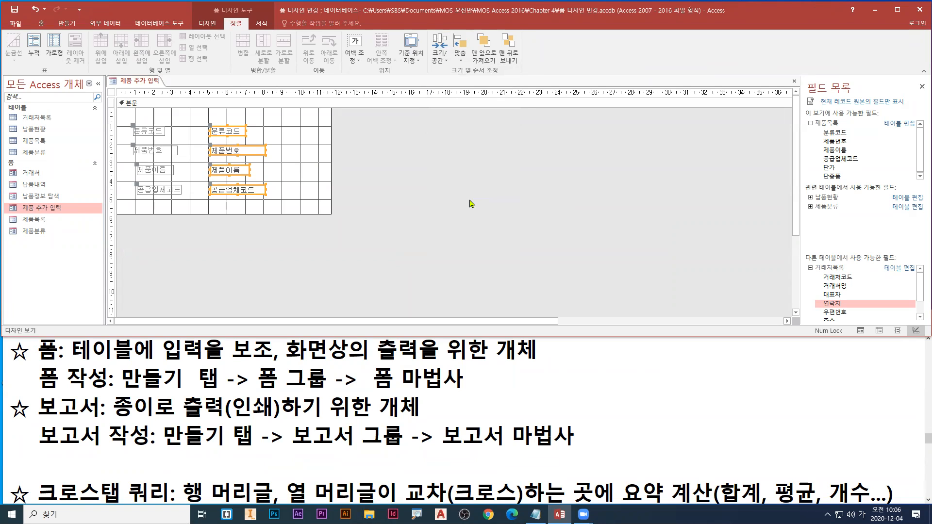
Make all four text boxes as wide as the widest using 가장 넓은 너비에
left_click(440, 49)
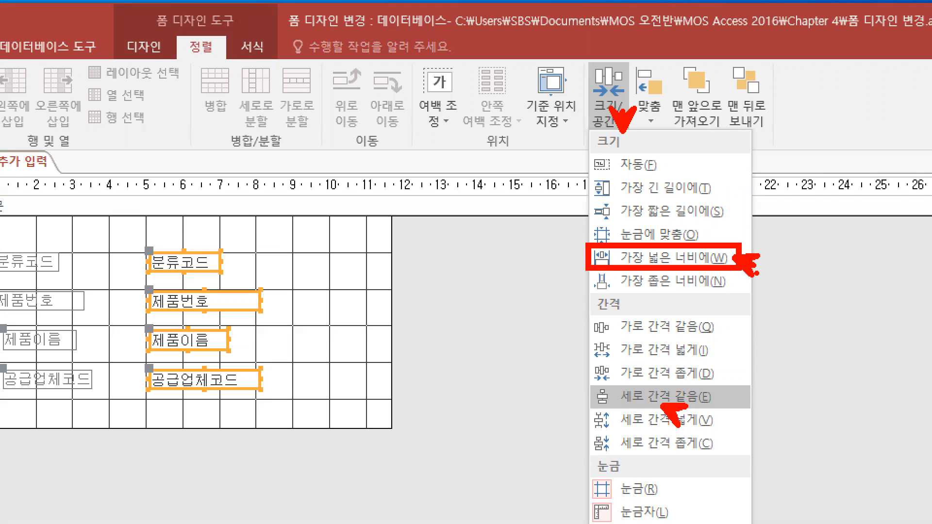
left_click_drag(223, 265, 245, 266)
key("Escape")
left_click(609, 108)
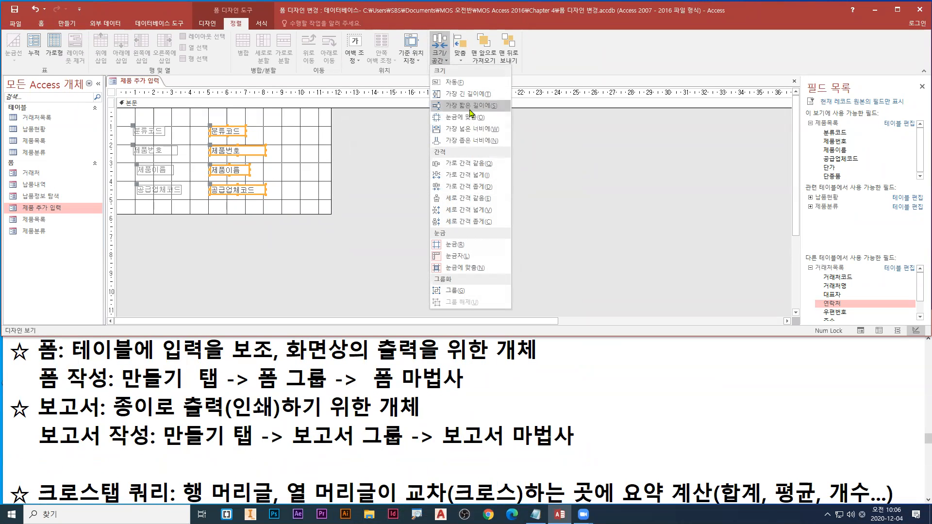
left_click(476, 130)
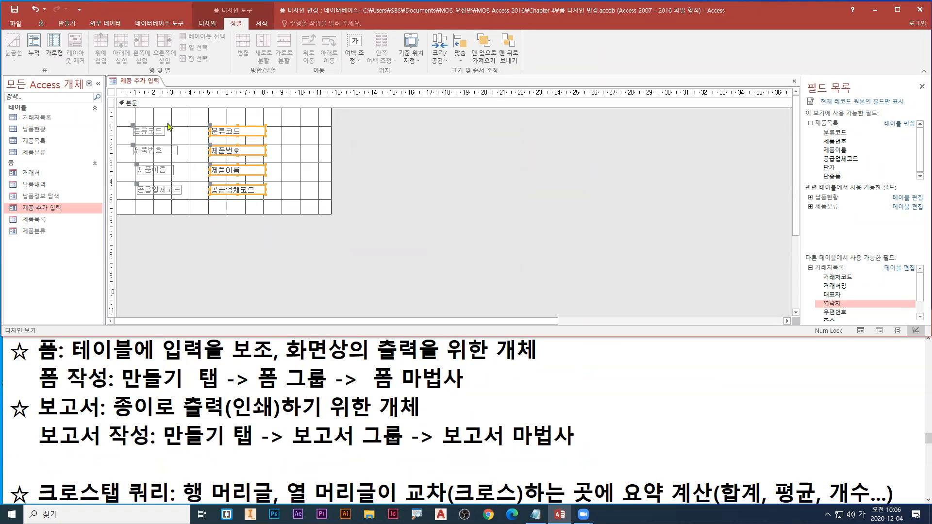
left_click(148, 91)
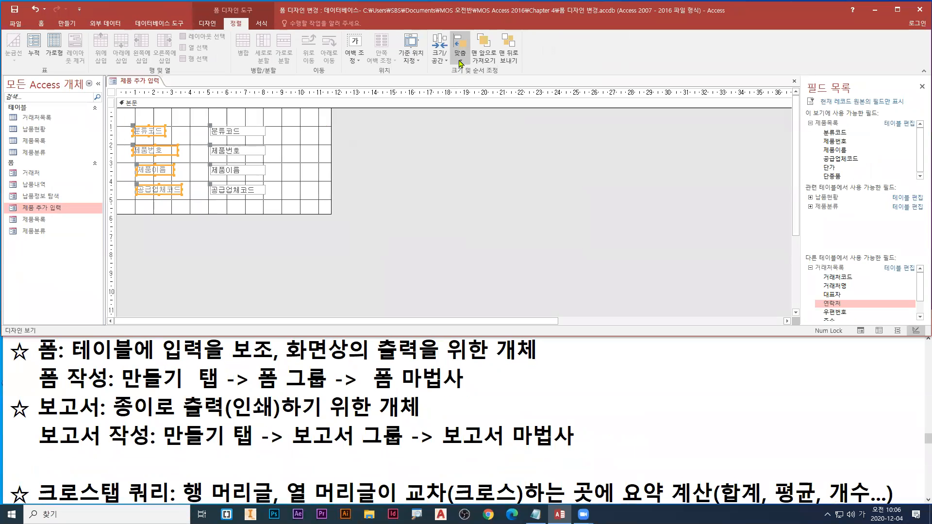
Apply 맞춤 > 왼쪽 and 크기/공간 > 가장 넓은 너비에 to the four left-column labels
left_click(459, 57)
left_click(461, 84)
left_click(440, 58)
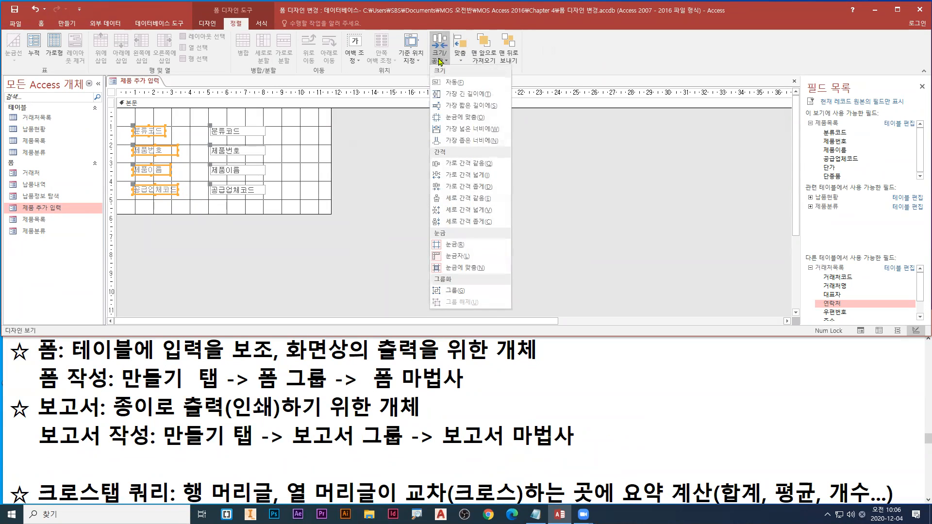
left_click(451, 130)
left_click(439, 61)
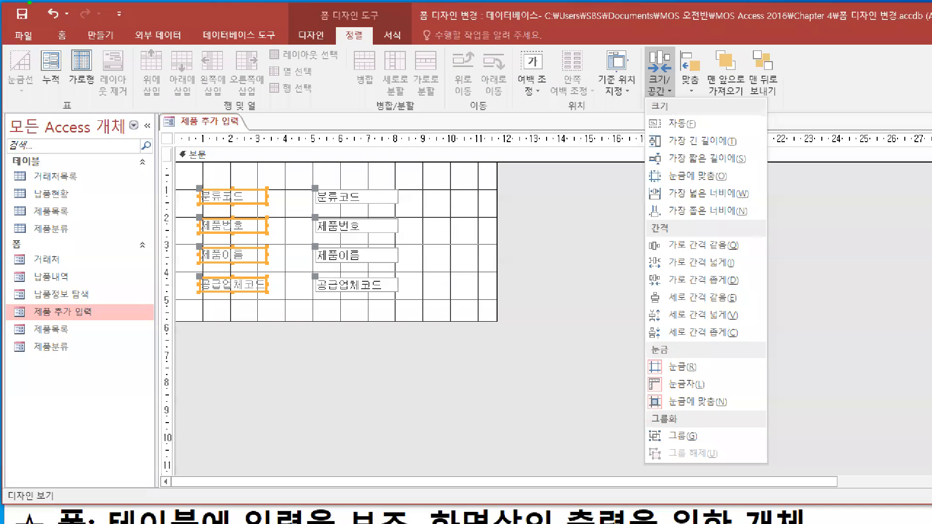
left_click_drag(656, 84, 673, 81)
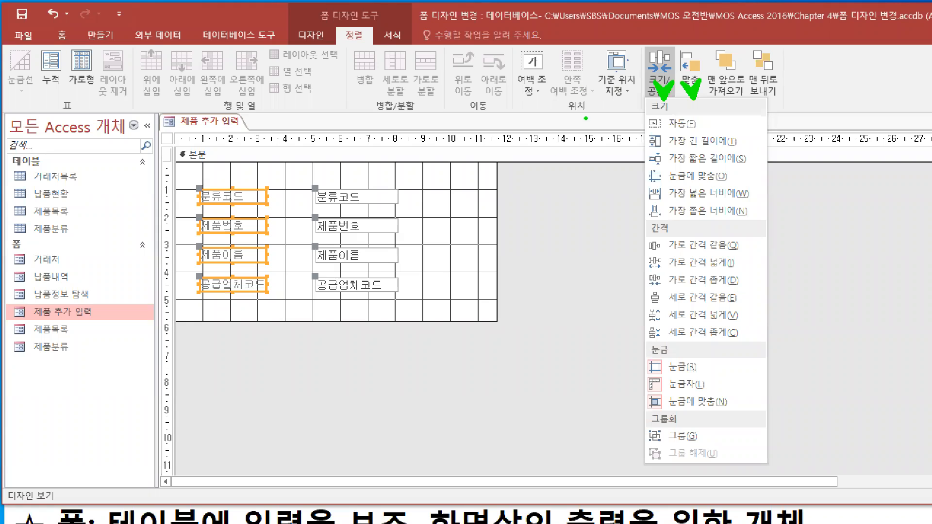
mouse_move(641, 185)
left_mouse_down()
mouse_move(770, 209)
mouse_move(765, 203)
left_mouse_up()
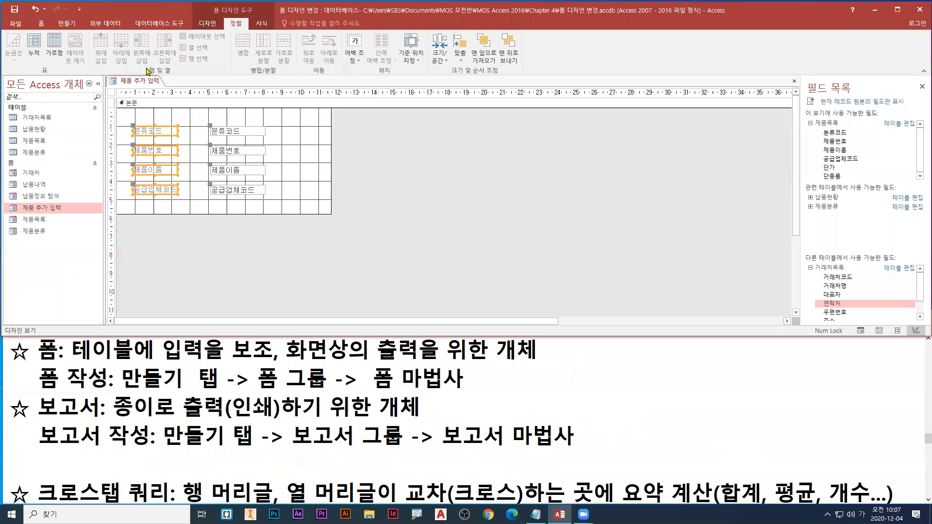
right_click(222, 121)
Close the 제품 추가 입력 form tab, then open 제품목록 from the navigation pane in Design view
left_click(237, 131)
right_click(159, 87)
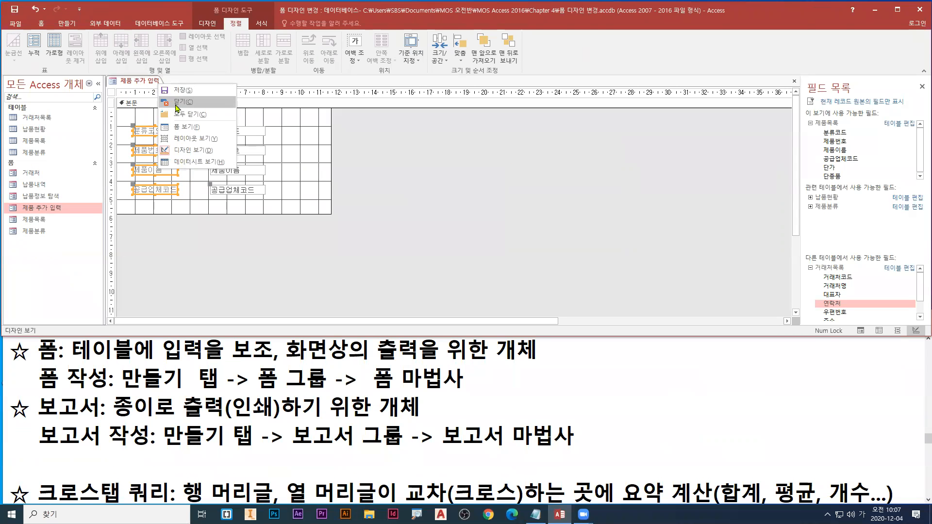
left_click(170, 106)
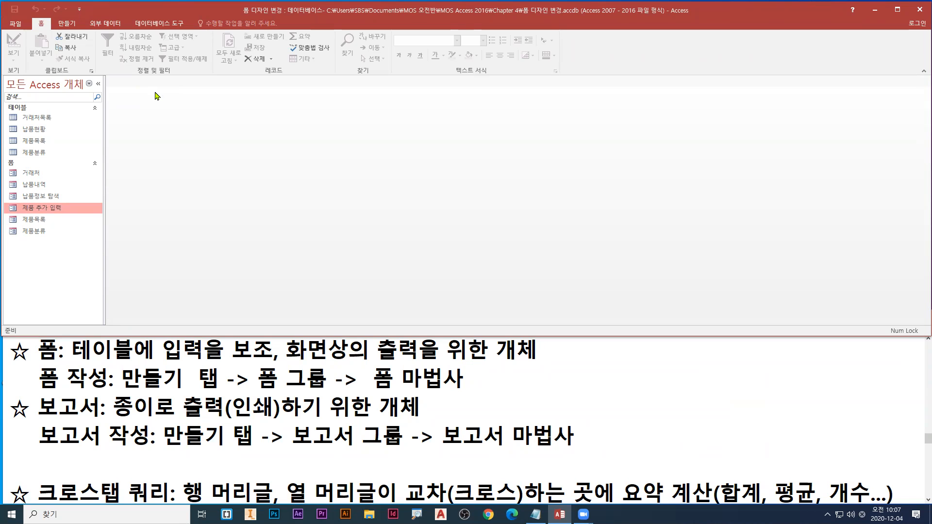
left_click(43, 221)
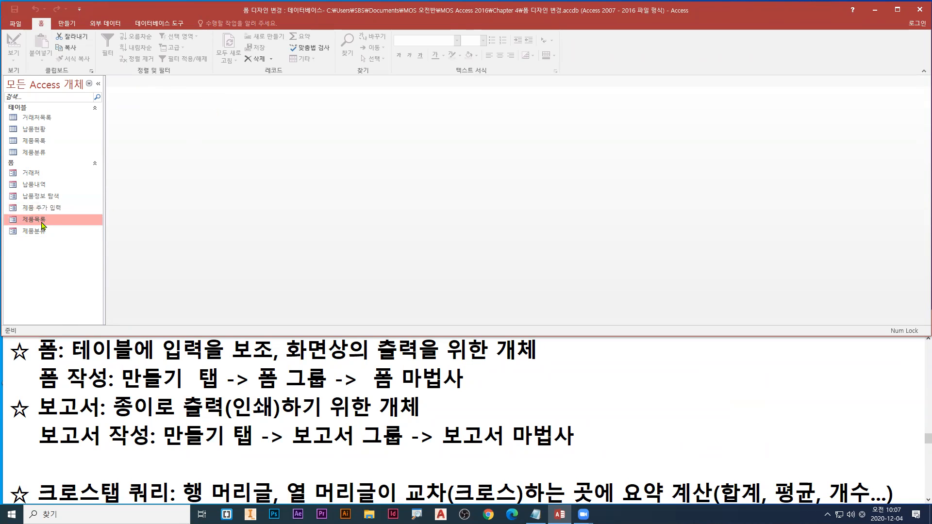
right_click(43, 225)
left_click(75, 253)
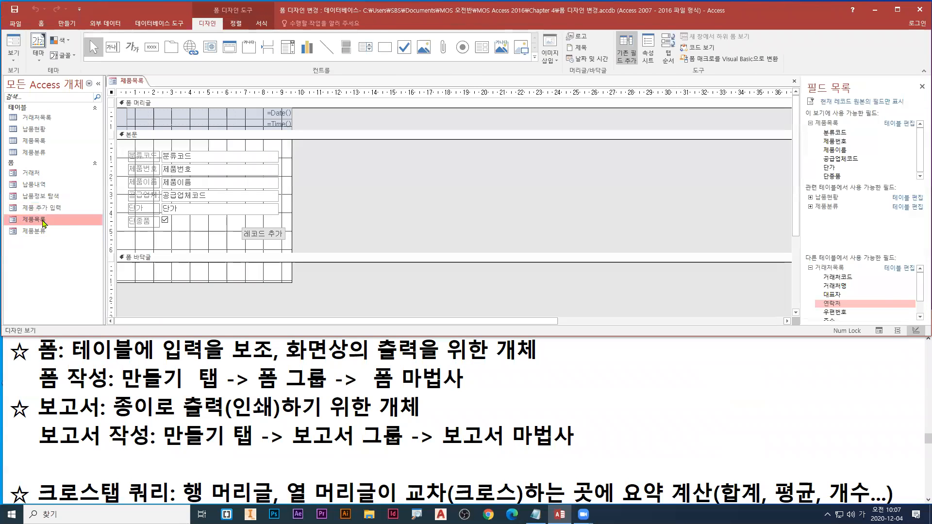
right_click(43, 224)
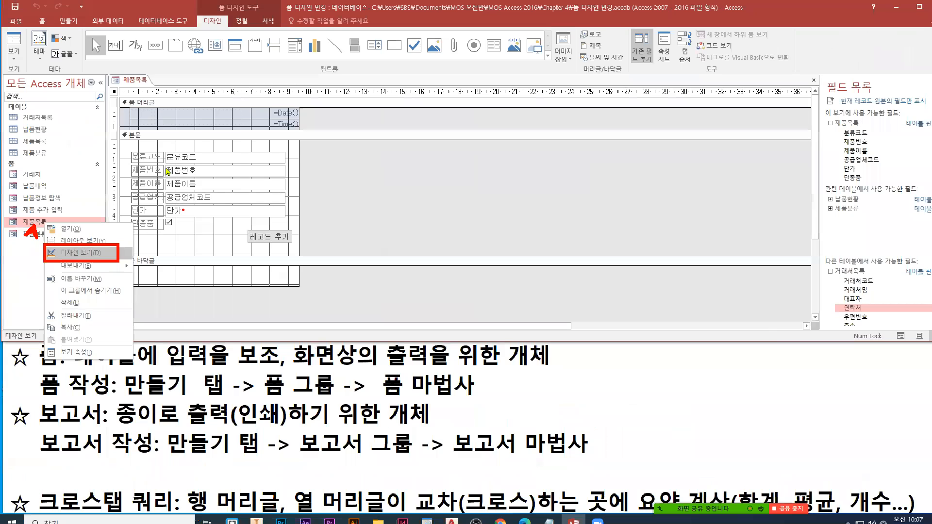
left_click(156, 380)
right_click(263, 42)
left_click(157, 129)
right_click(131, 80)
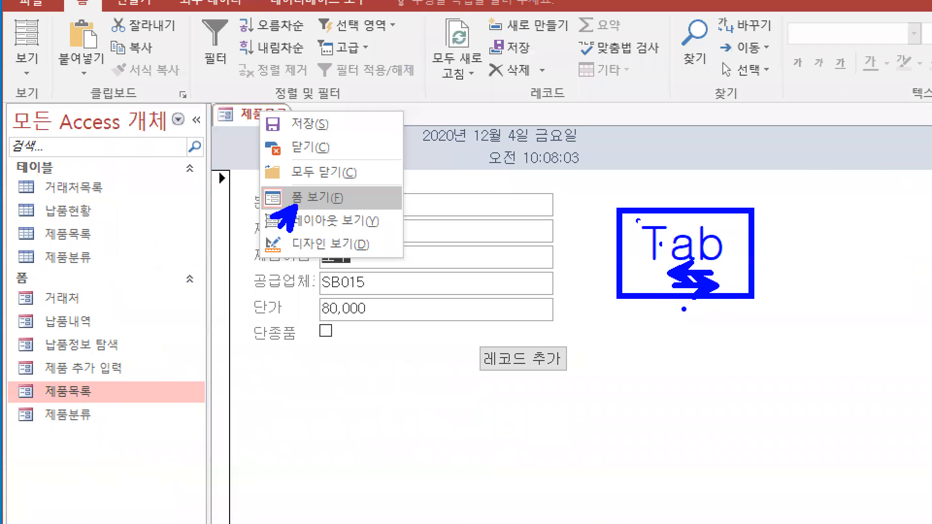
key("Escape")
key("Tab")
key("Tab")
key("Tab")
key("Tab")
key("Tab")
key("Tab")
key("Tab")
key("Tab")
key("Tab")
key("Tab")
key("Tab")
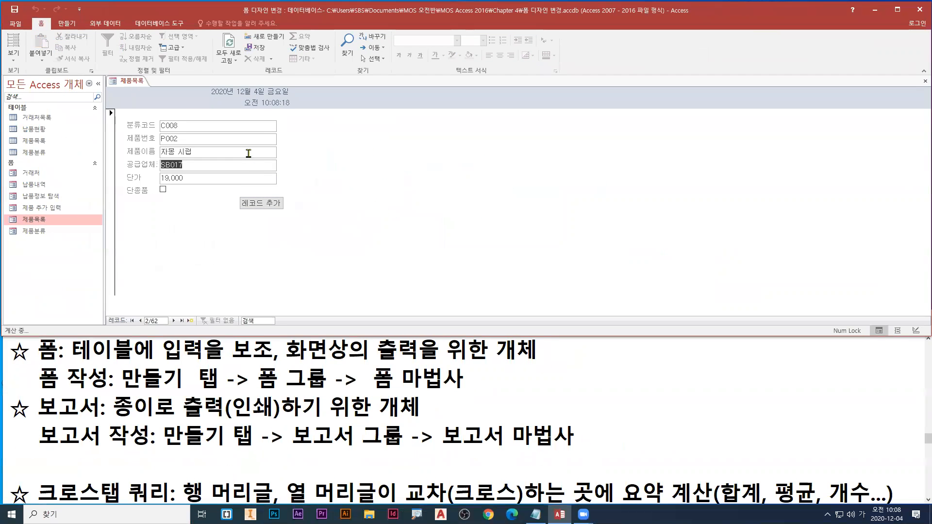
key("Tab")
key("Tab")
key("Tab")
key("Tab")
key("Tab")
key("Tab")
key("Tab")
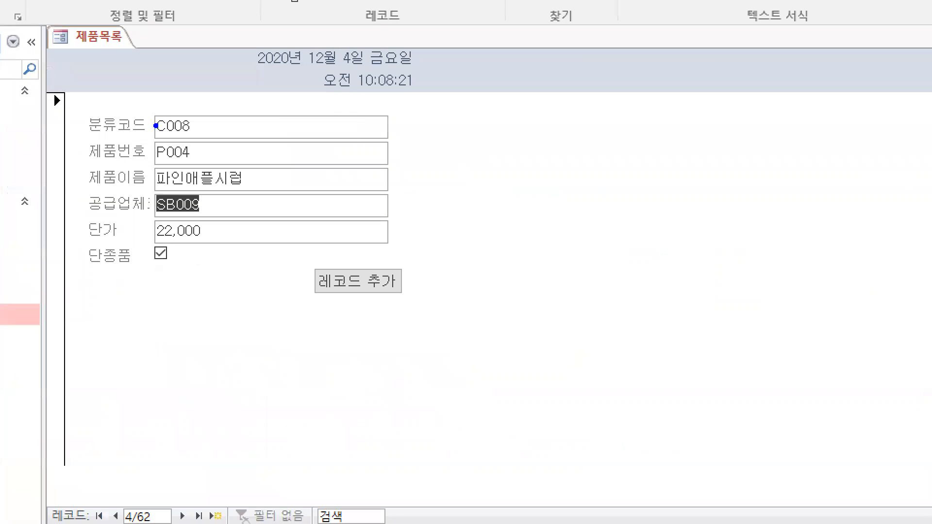
mouse_move(146, 123)
left_mouse_down()
mouse_move(166, 149)
mouse_move(150, 157)
mouse_move(155, 245)
left_mouse_up()
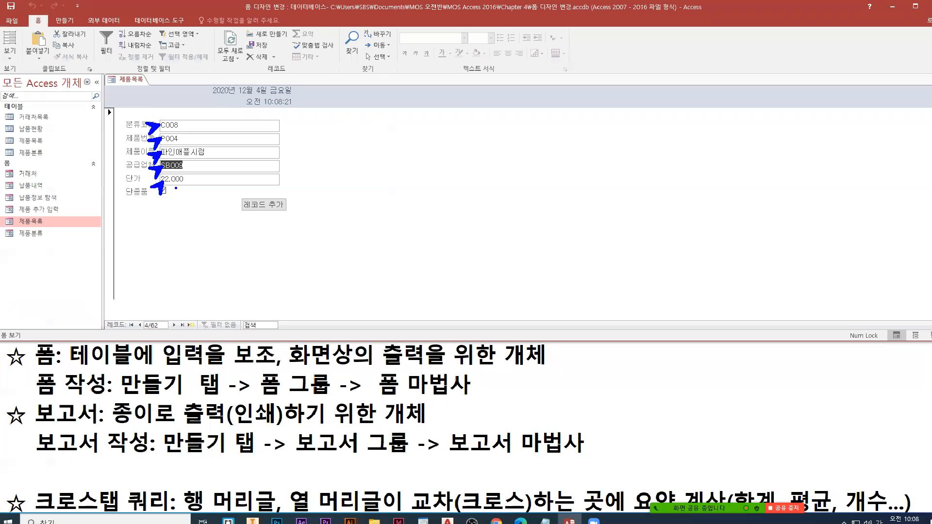
right_click(97, 42)
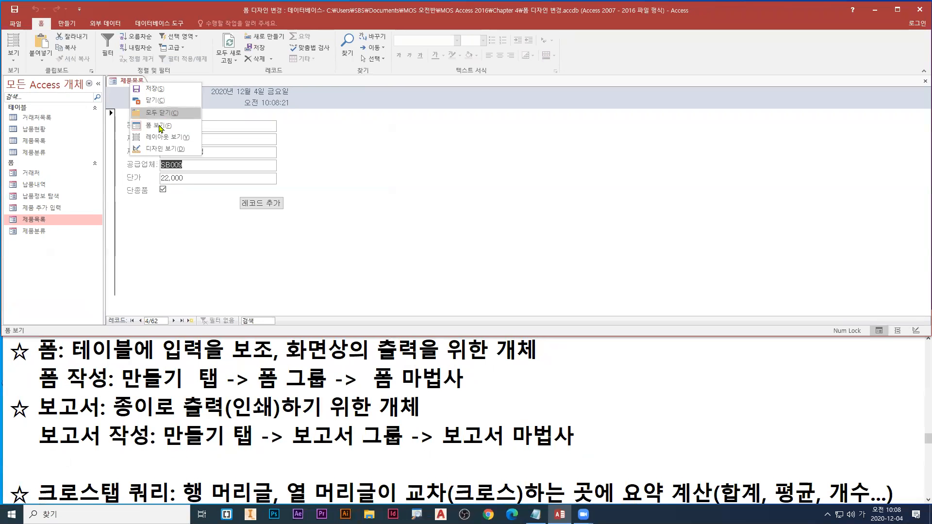
left_click(153, 150)
right_click(140, 84)
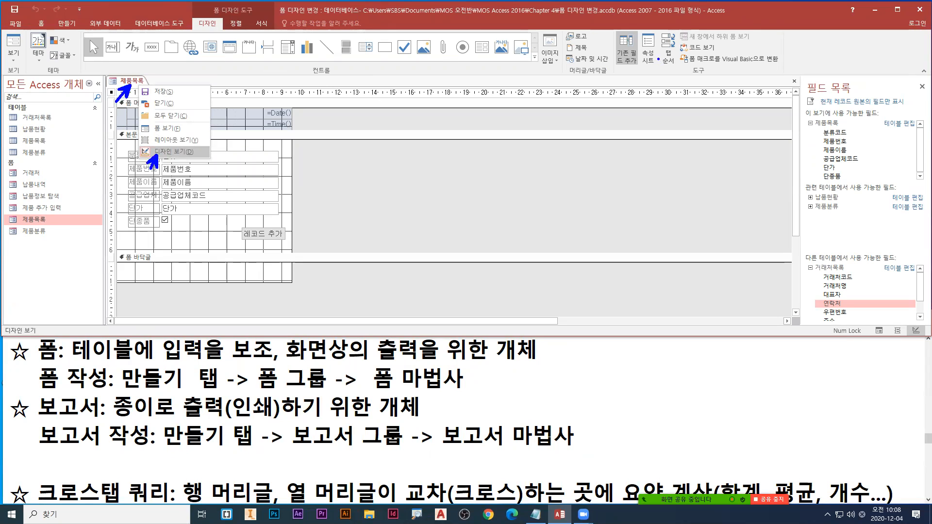
left_click_drag(656, 30, 718, 164)
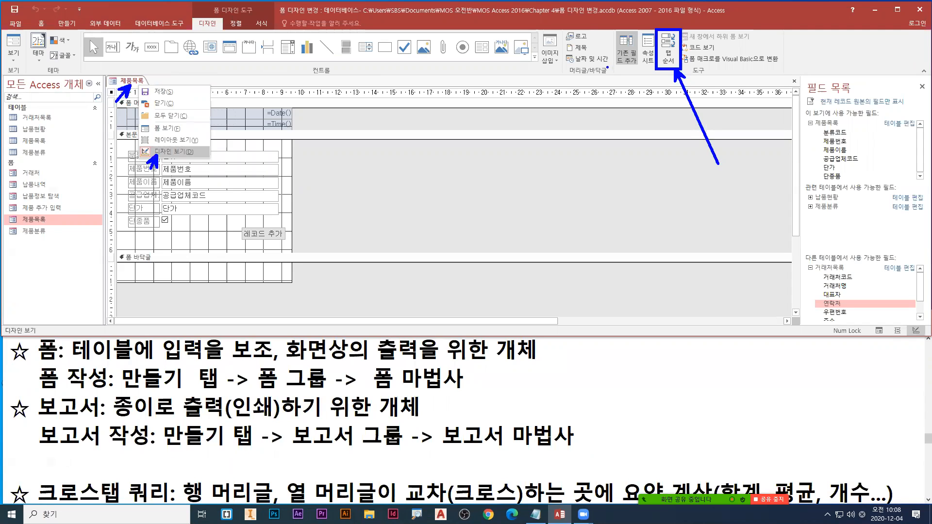
key("Escape")
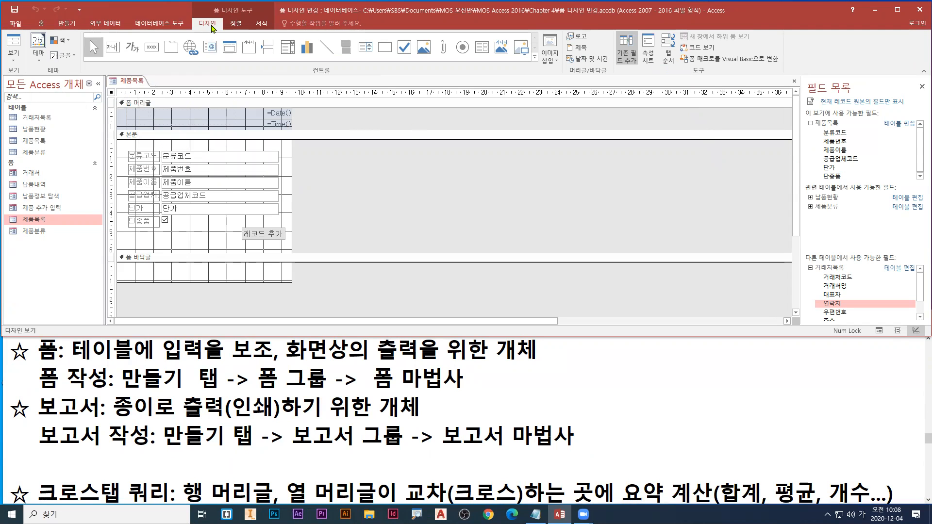
key("ctrl+2")
left_click_drag(211, 25, 222, 36)
left_click_drag(665, 61, 677, 74)
left_click_drag(655, 30, 680, 71)
key("Escape")
Open the Tab Order dialog and show the 본문 section's field order
left_click(668, 48)
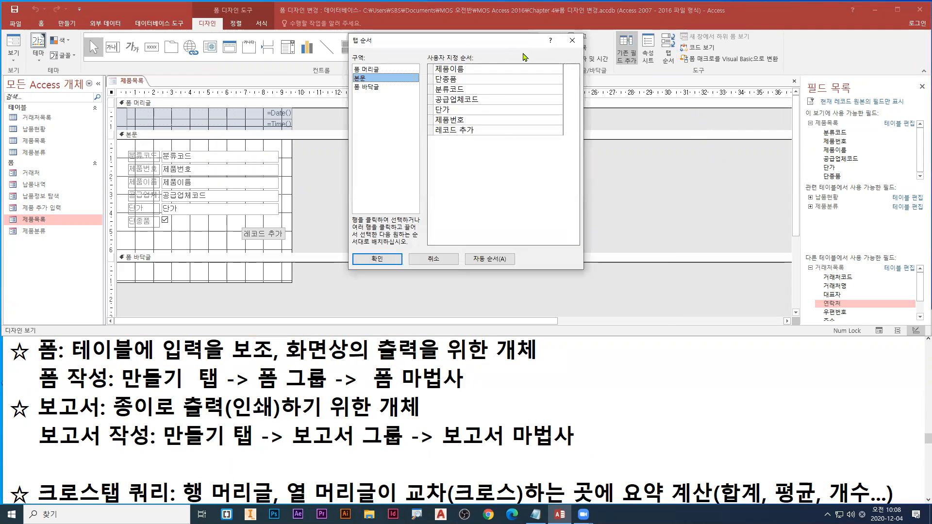
left_click_drag(527, 40, 609, 113)
key("ctrl+2")
left_click_drag(657, 30, 682, 68)
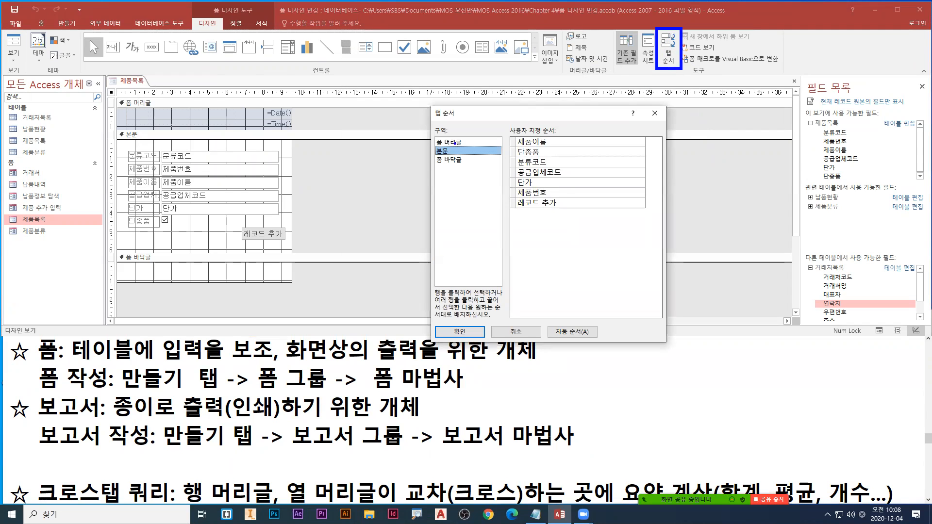
left_click_drag(434, 153, 397, 177)
key("Escape")
left_click(455, 159)
left_click(455, 143)
left_click(456, 159)
left_click(455, 143)
left_click(457, 160)
left_click(455, 151)
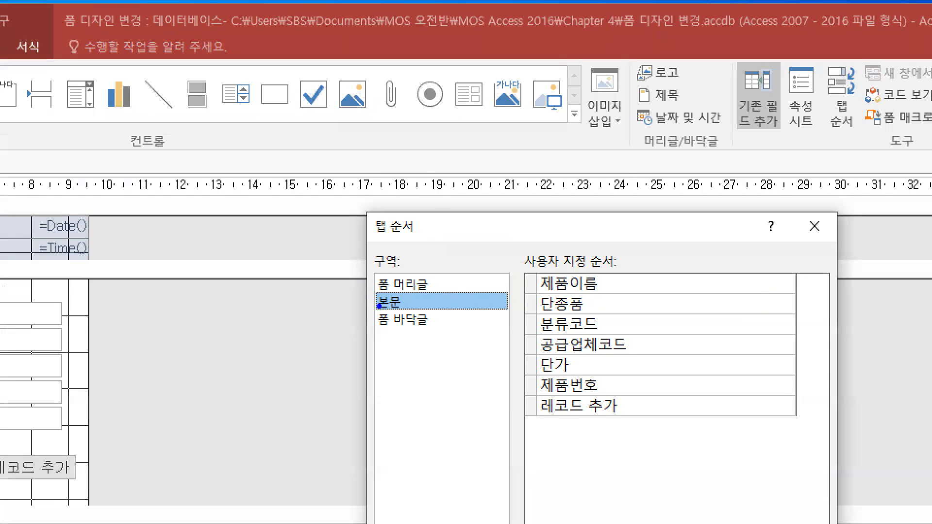
Drag the 분류코드 entry toward the top of the detail tab order
left_click_drag(378, 308, 268, 374)
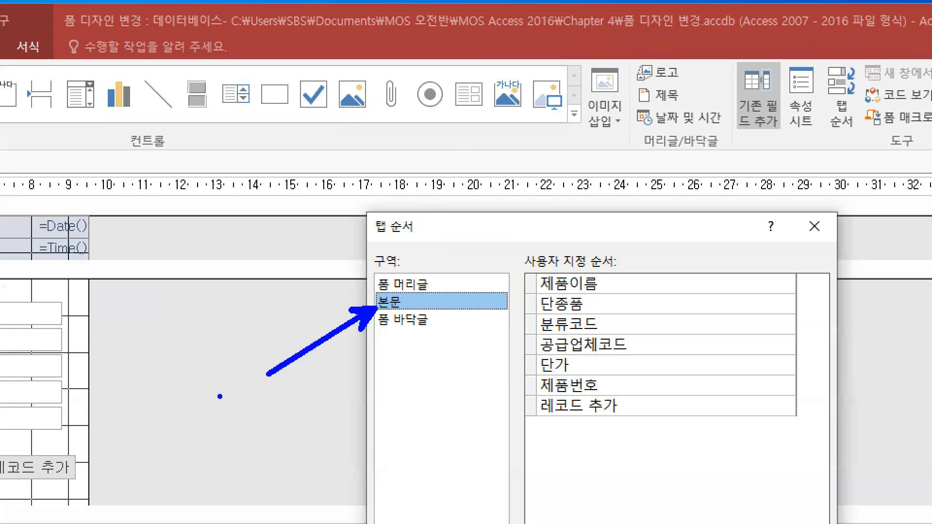
mouse_move(817, 61)
left_mouse_down()
mouse_move(868, 151)
mouse_move(869, 132)
left_mouse_up()
left_click_drag(862, 132, 879, 177)
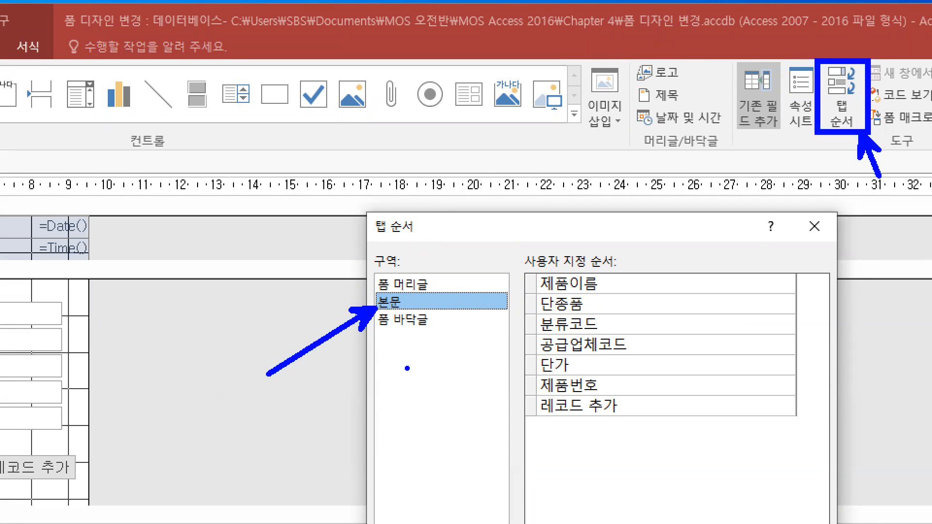
mouse_move(532, 275)
left_mouse_down()
mouse_move(521, 287)
mouse_move(535, 319)
mouse_move(516, 338)
left_mouse_up()
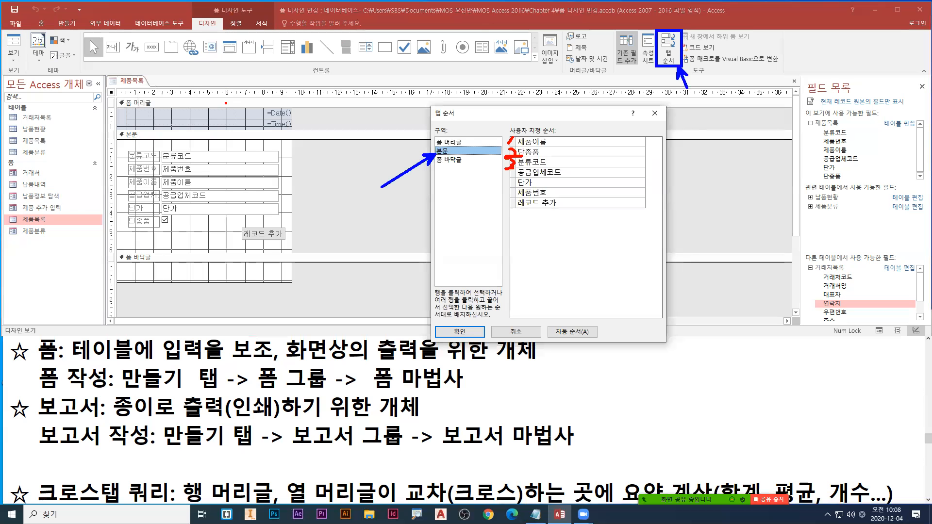
left_click_drag(190, 175, 186, 229)
left_click_drag(171, 148, 168, 164)
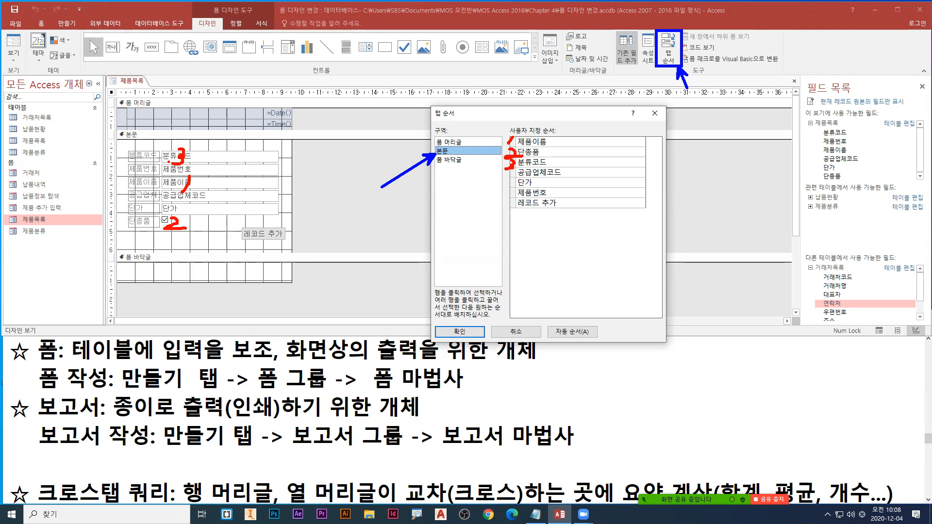
left_click_drag(200, 197, 206, 189)
left_click_drag(199, 228, 205, 221)
left_click_drag(203, 165, 209, 157)
key("Escape")
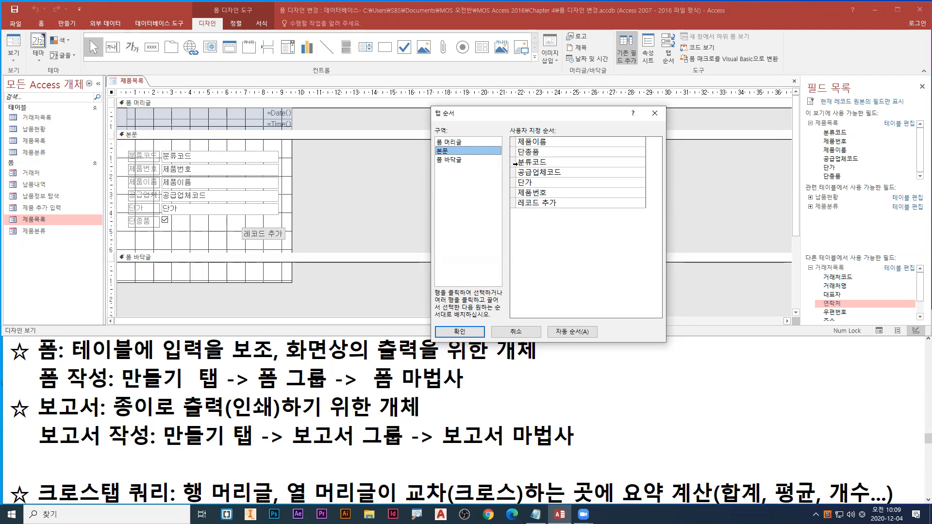
left_click(513, 162)
mouse_move(513, 162)
left_mouse_down()
mouse_move(514, 171)
mouse_move(512, 140)
mouse_move(512, 168)
left_mouse_up()
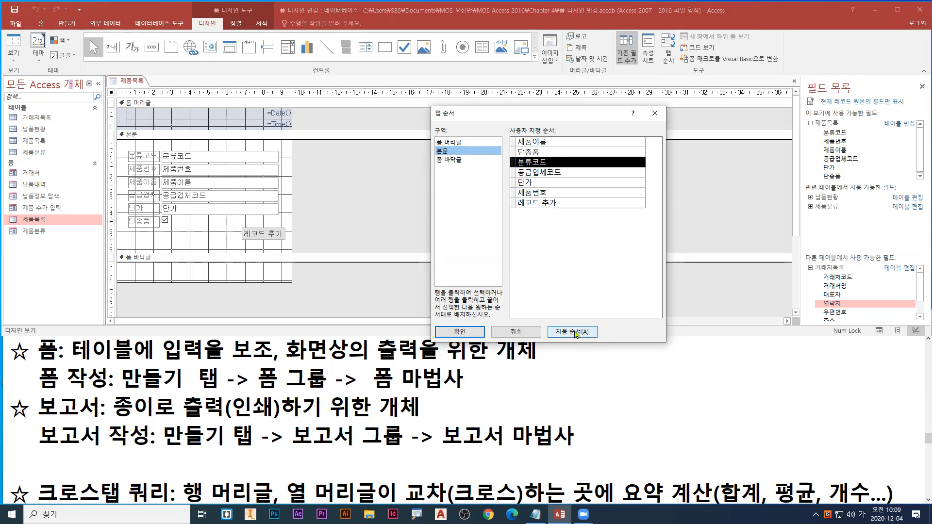
Apply 자동 순서 so tabbing runs 분류코드, 제품번호, 제품이름, 공급업체코드, 단가, 단종품, and confirm
left_click(573, 336)
left_click(573, 332)
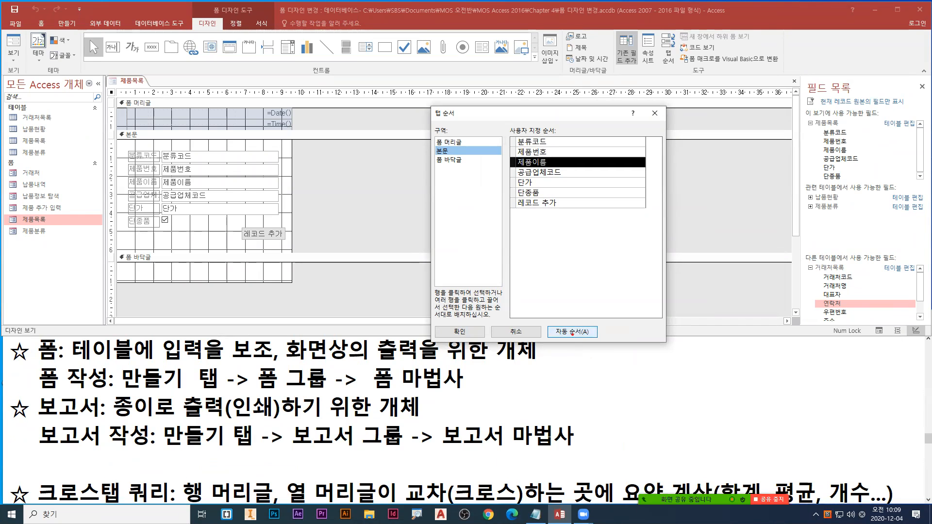
left_click_drag(194, 152, 207, 185)
left_click_drag(553, 325, 598, 341)
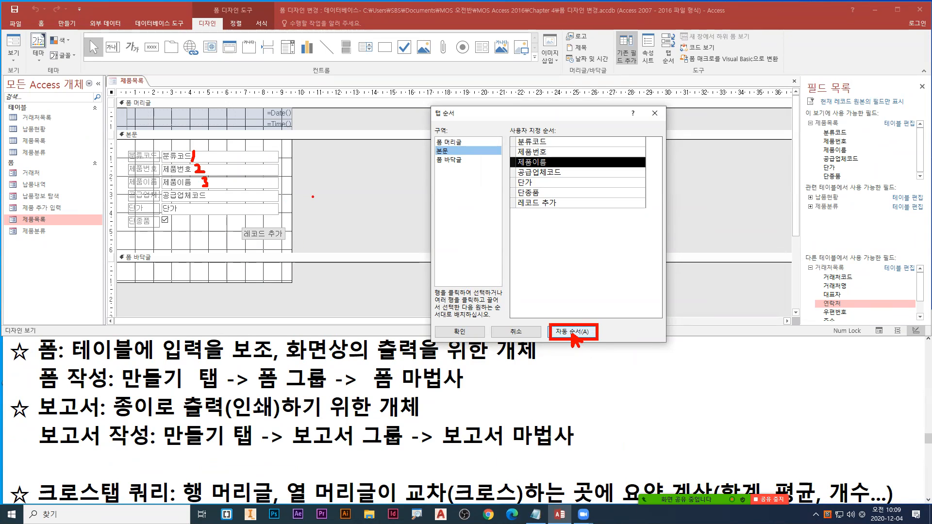
mouse_move(208, 166)
left_mouse_down()
mouse_move(210, 210)
mouse_move(216, 202)
left_mouse_up()
key("Escape")
mouse_move(512, 161)
left_mouse_down()
mouse_move(513, 152)
mouse_move(514, 167)
left_mouse_up()
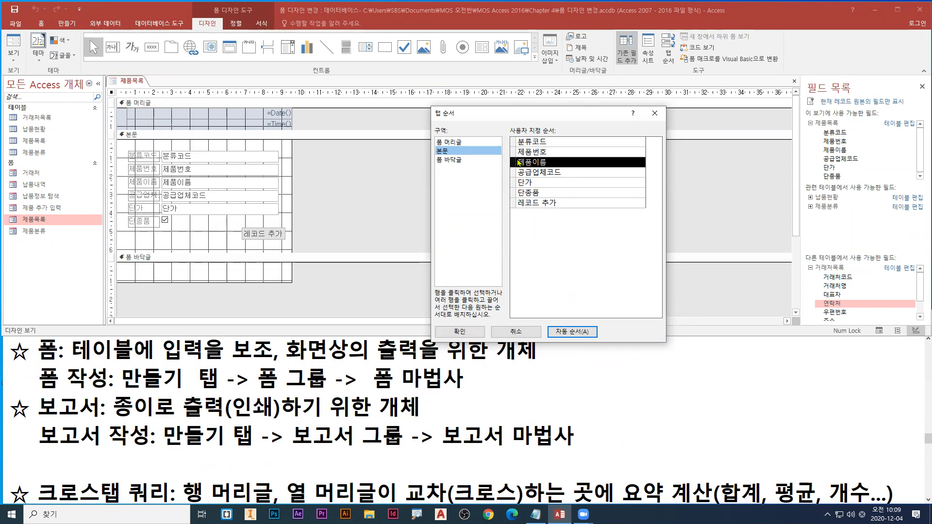
left_click_drag(520, 163, 521, 187)
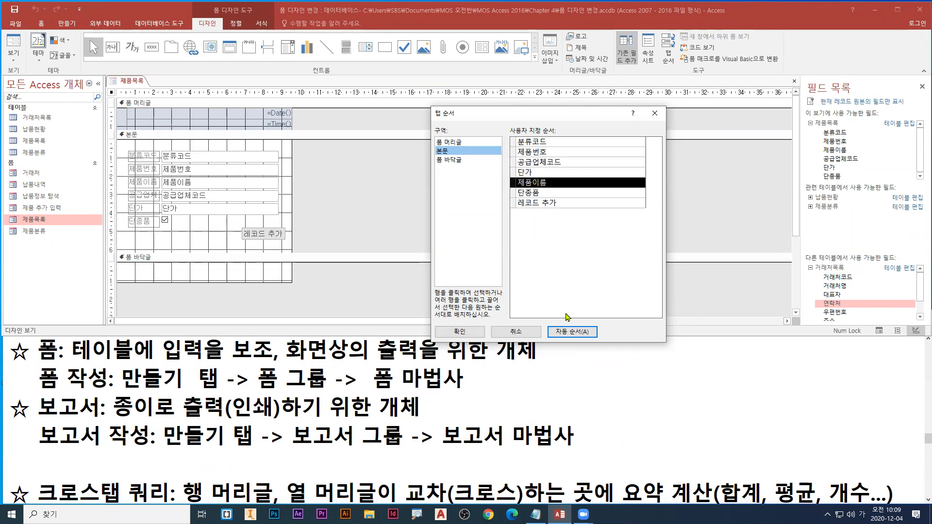
left_click(580, 334)
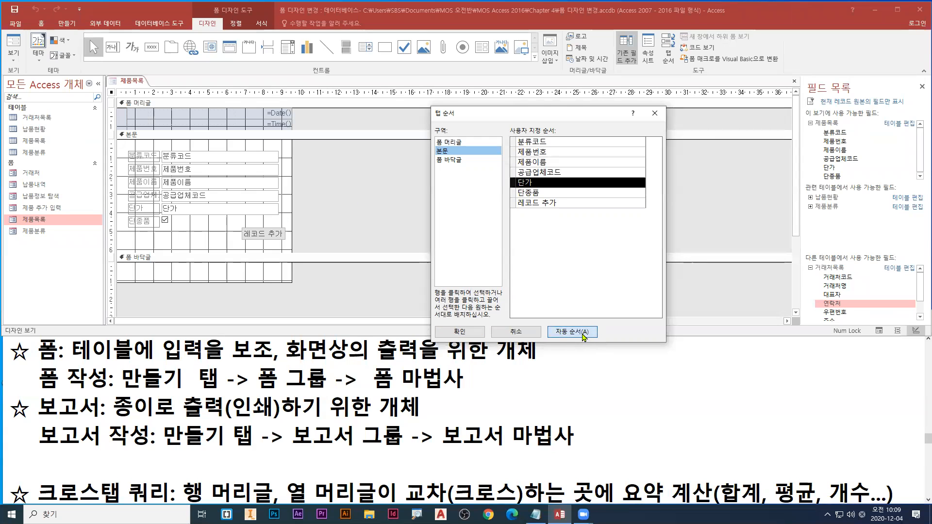
left_click(460, 332)
Switch 제품목록 to form view, tab through its fields to check the order, then close it
right_click(134, 84)
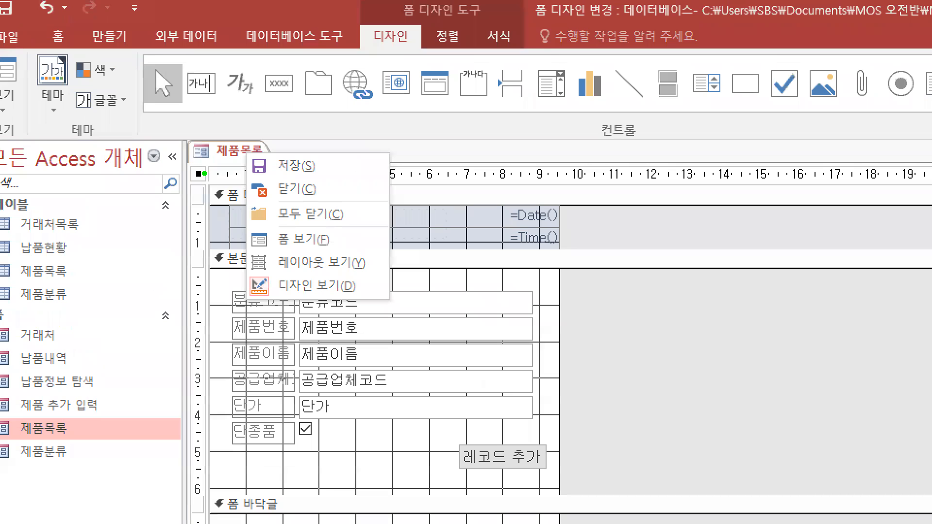
left_click_drag(331, 247, 341, 265)
key("Escape")
right_click(134, 85)
left_click(153, 127)
key("Tab")
key("Tab")
key("Tab")
key("Tab")
key("Tab")
key("Tab")
key("Tab")
key("Tab")
key("Tab")
key("Tab")
key("Tab")
key("Tab")
key("Tab")
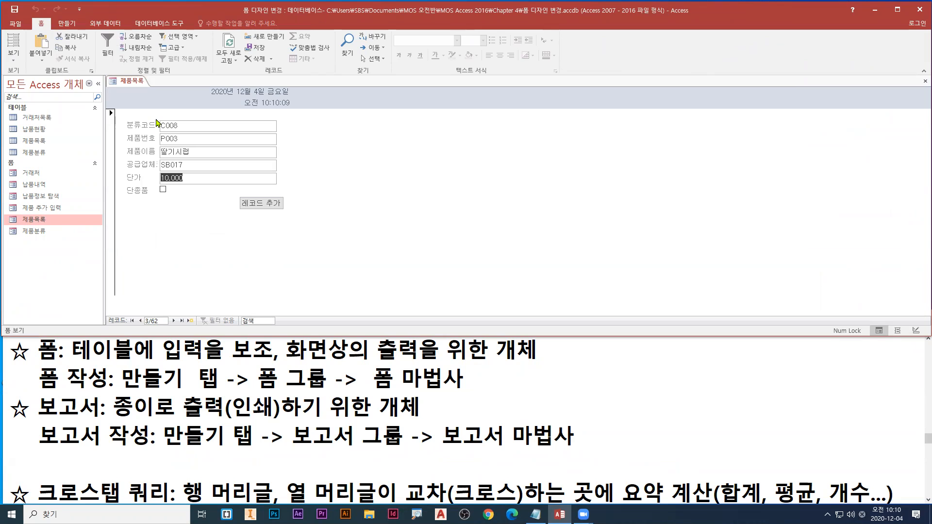
right_click(129, 82)
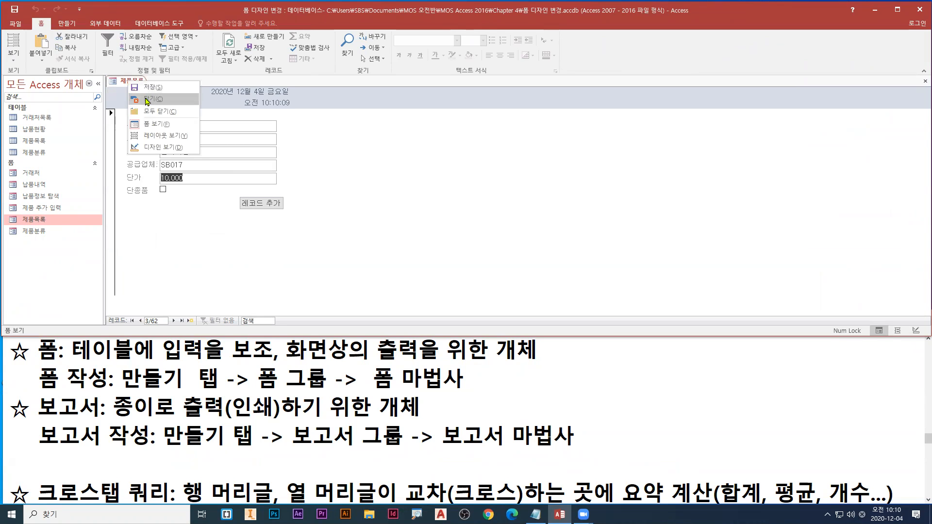
left_click(147, 100)
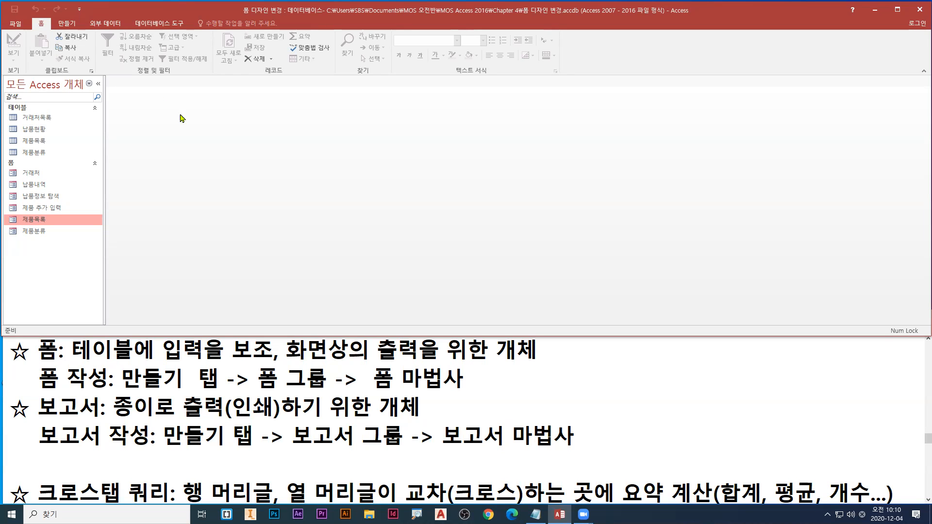
Browse to MOS Access 2016 > 적용문제 and open 예제4-02.accdb
left_click(16, 24)
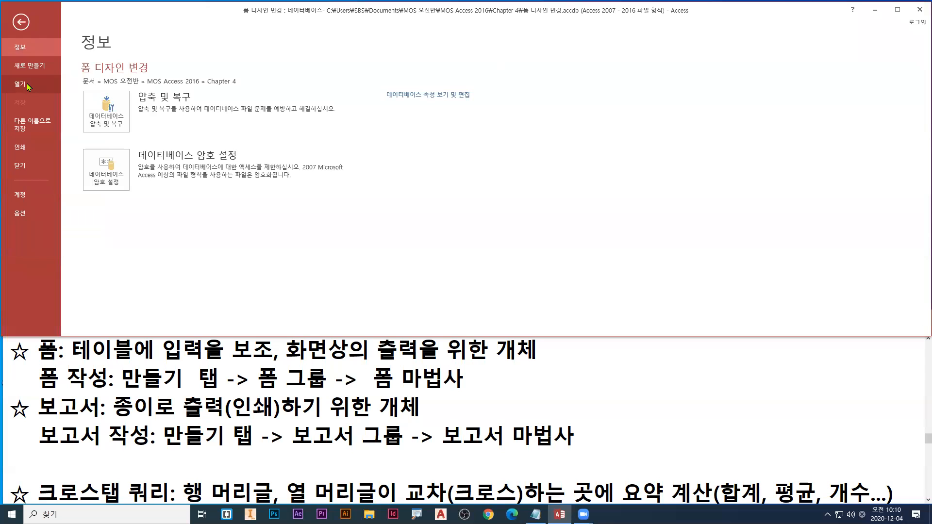
left_click(27, 84)
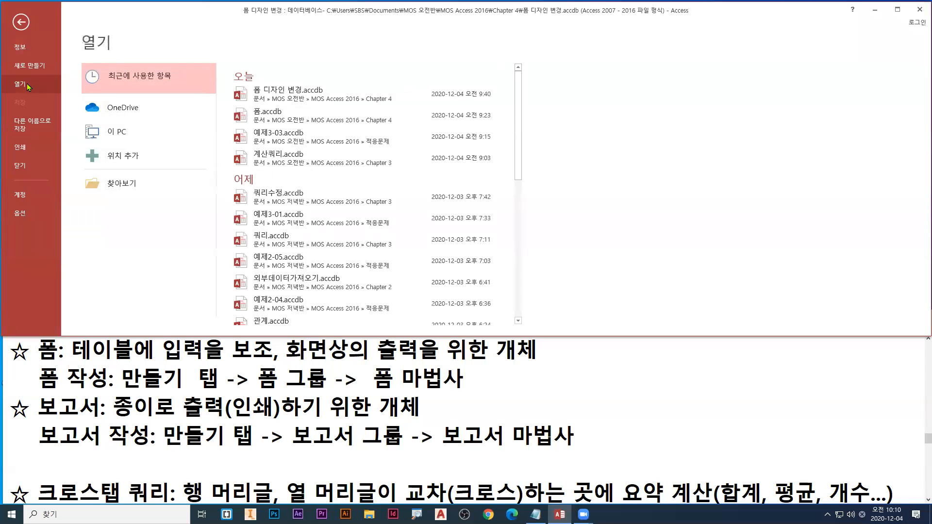
left_click(118, 187)
left_click(231, 29)
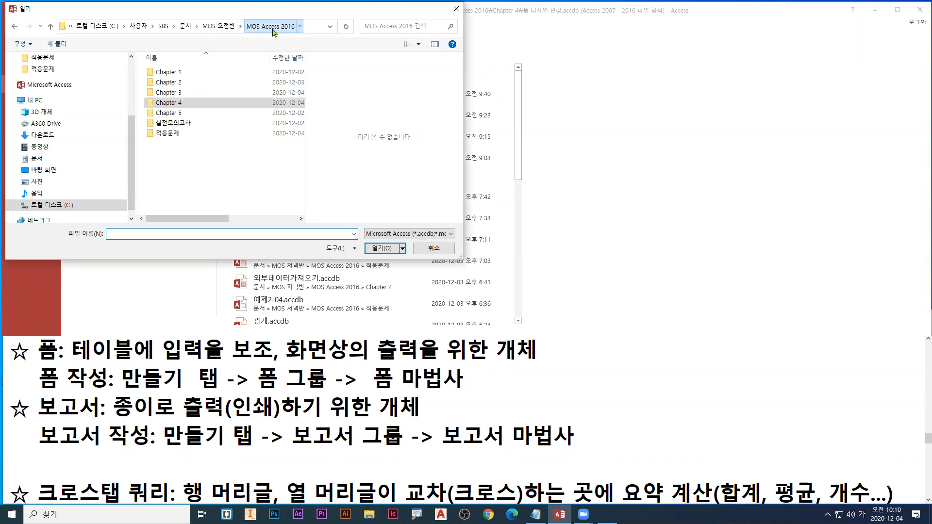
double_click(180, 134)
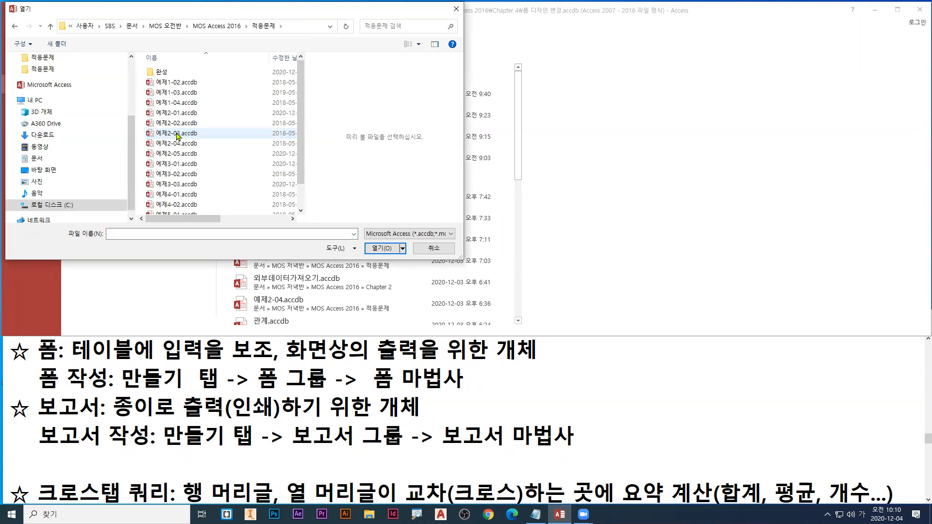
left_click(223, 26)
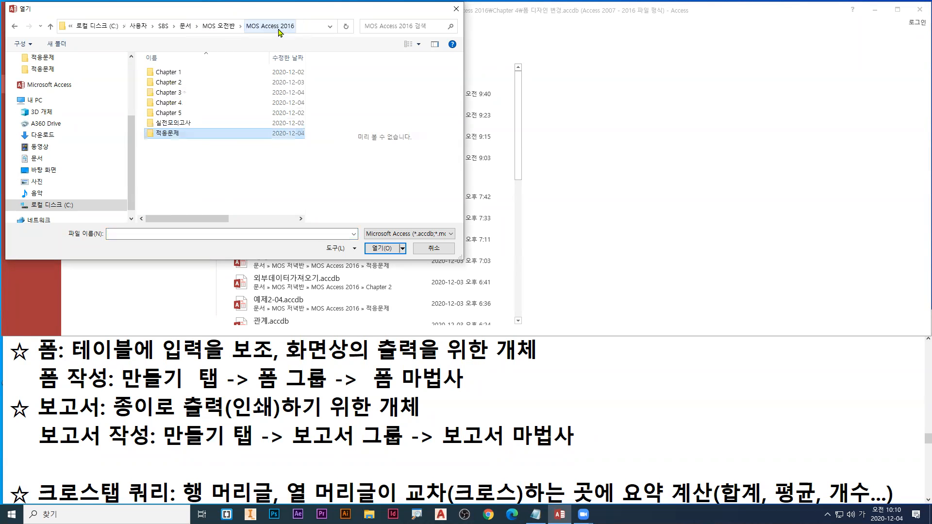
double_click(195, 134)
left_click(187, 151)
scroll(187, 149, "down", 1)
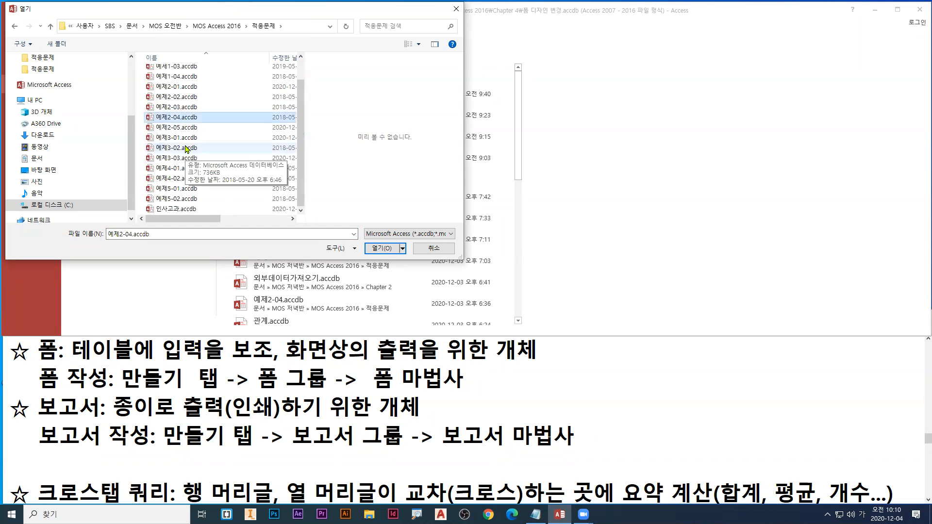
left_click(177, 179)
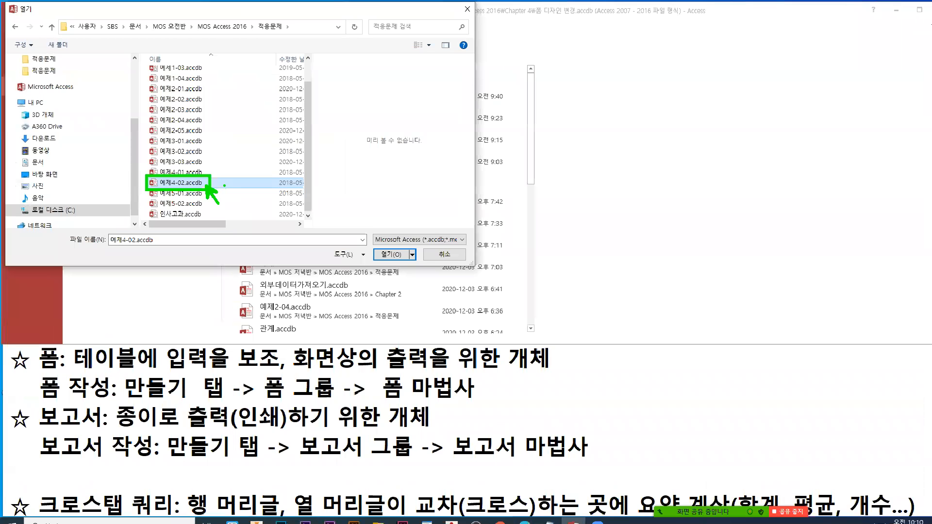
double_click(389, 362)
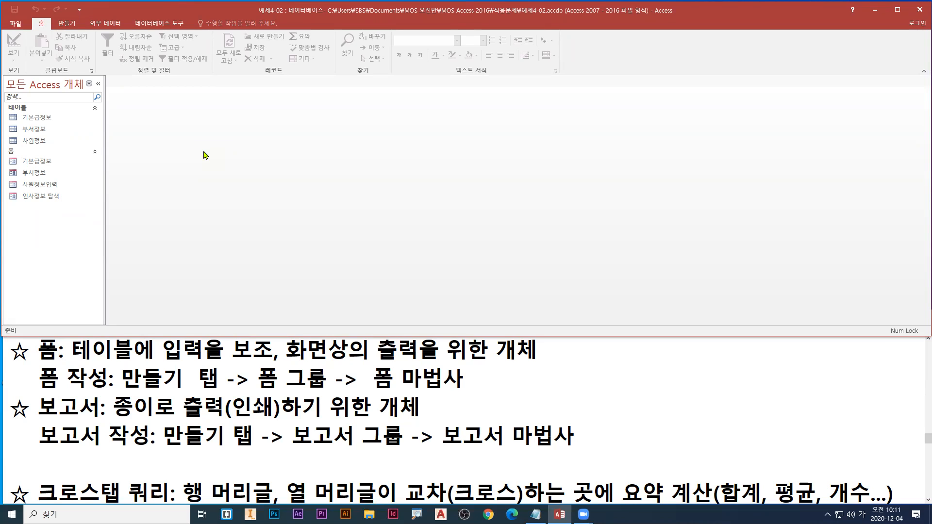
Open 사원정보입력 in Design view and try the 추억 theme from the 테마 gallery
left_click(38, 185)
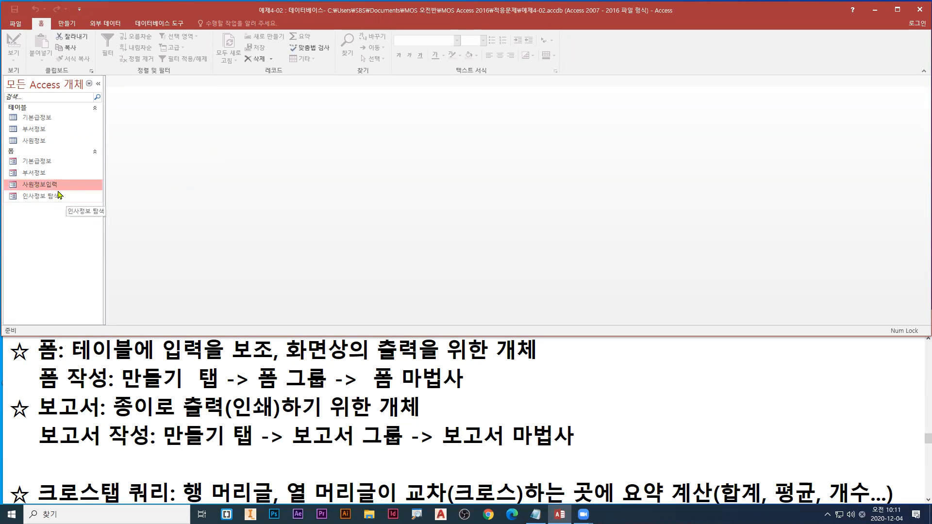
right_click(53, 185)
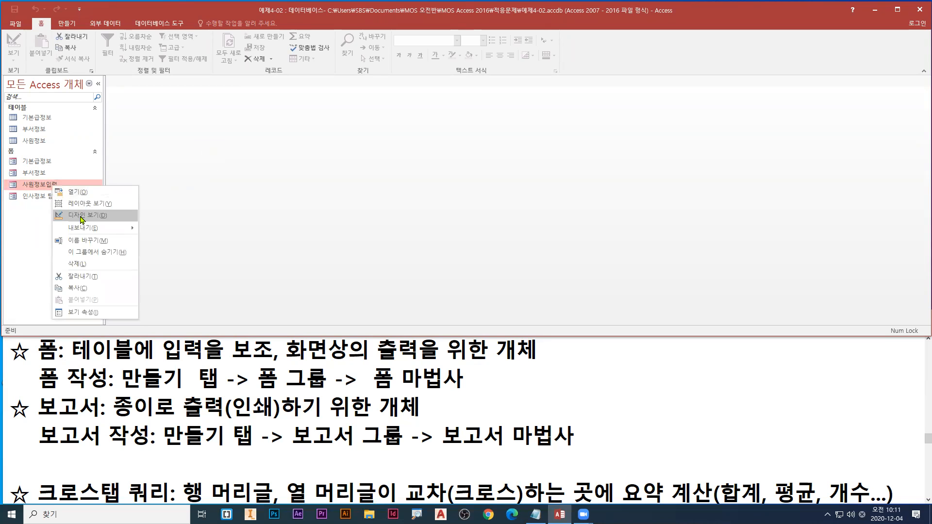
left_click(82, 216)
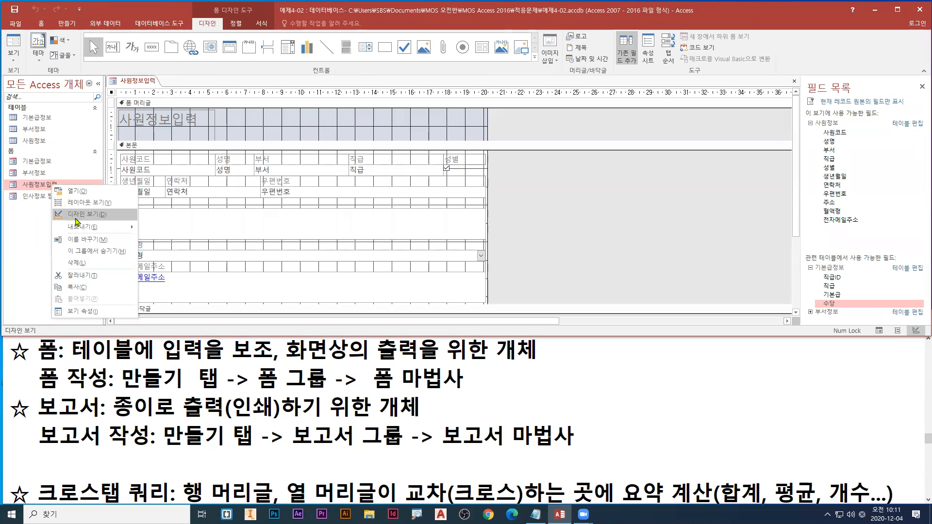
left_click(40, 60)
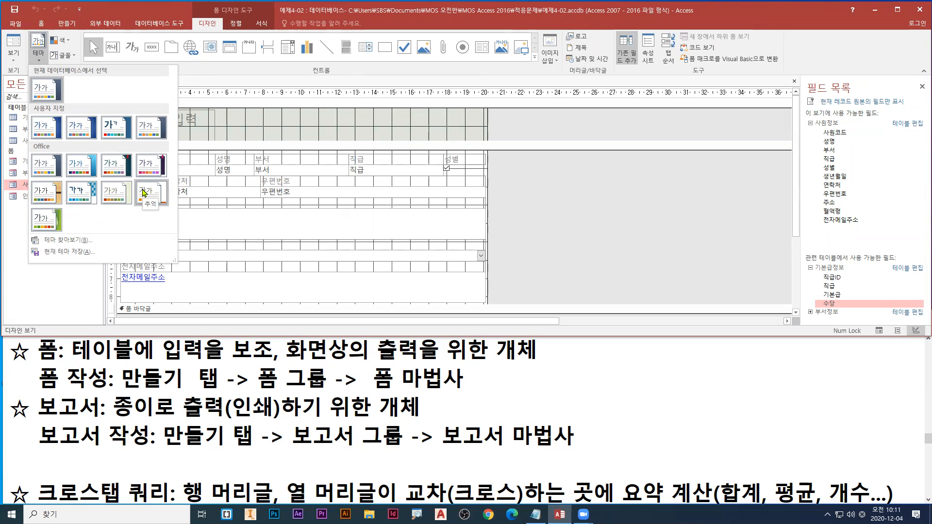
left_click(144, 193)
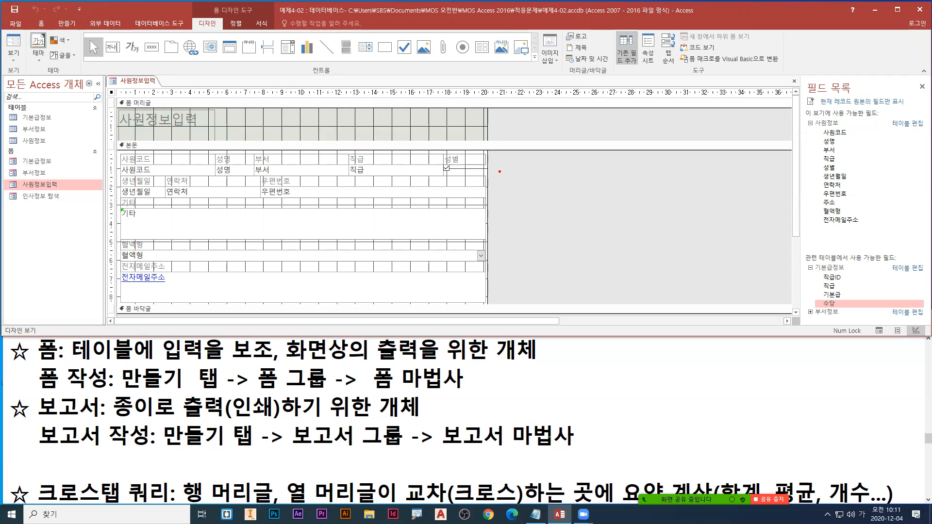
Select all controls with 모두 선택 on the 서식 tab and display their Property Sheet
type("tctrl + A")
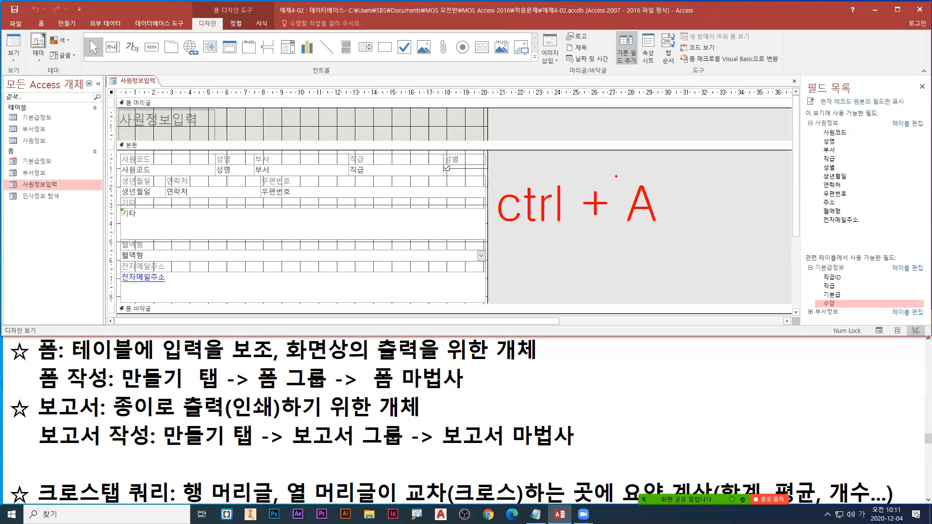
left_click_drag(616, 176, 671, 231)
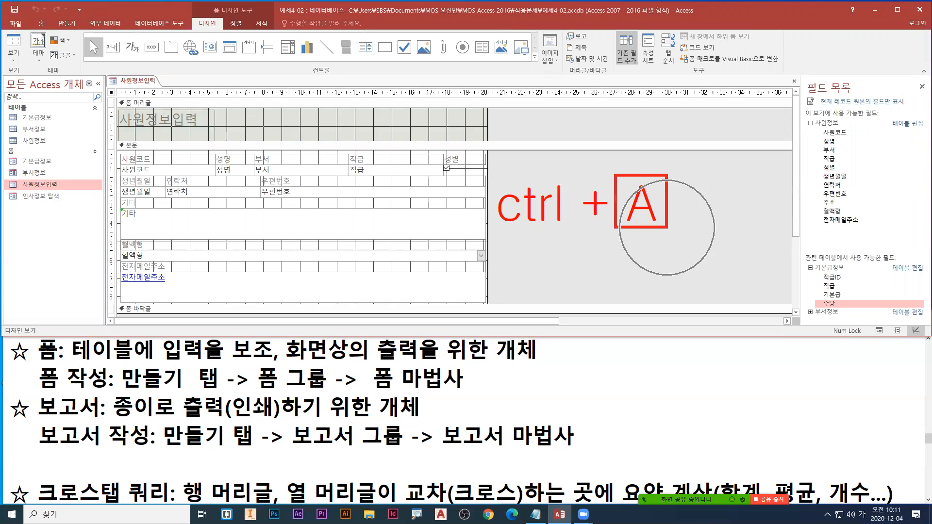
key("Escape")
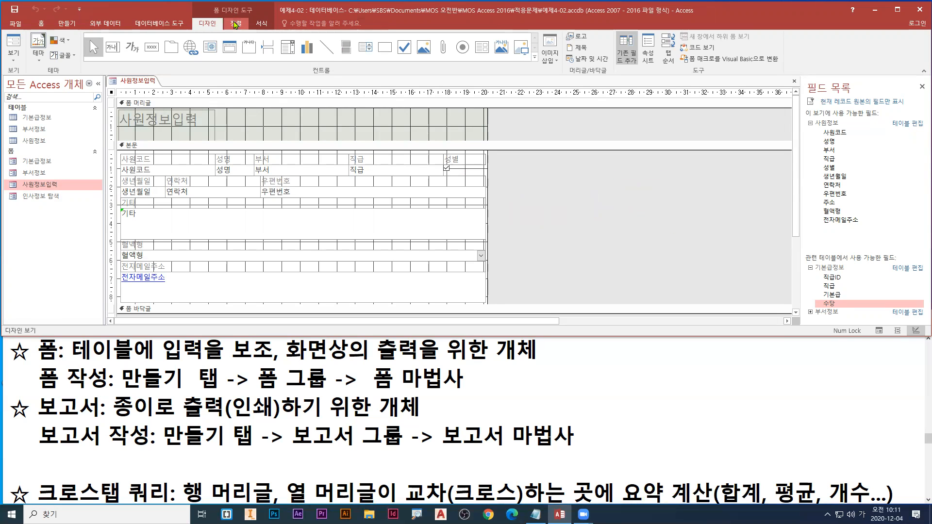
left_click(261, 24)
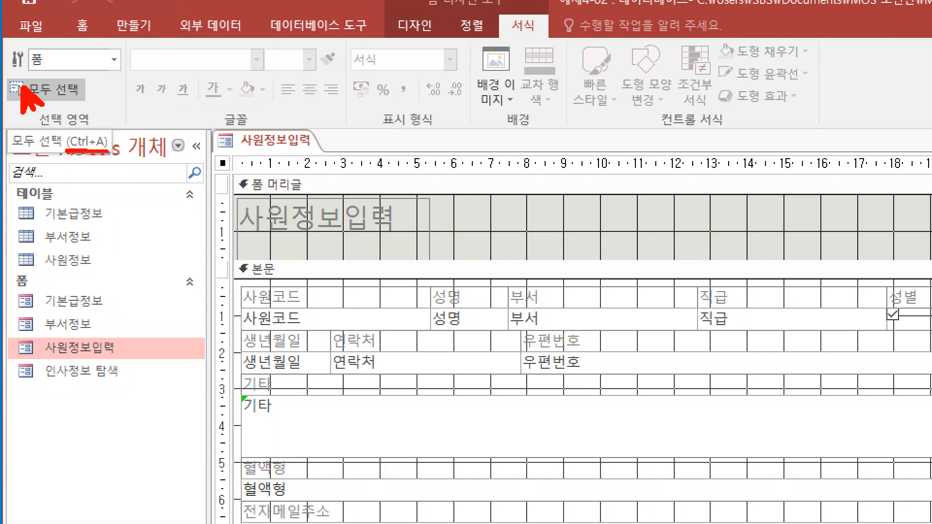
type("t")
type("ctrl ")
type("+ A")
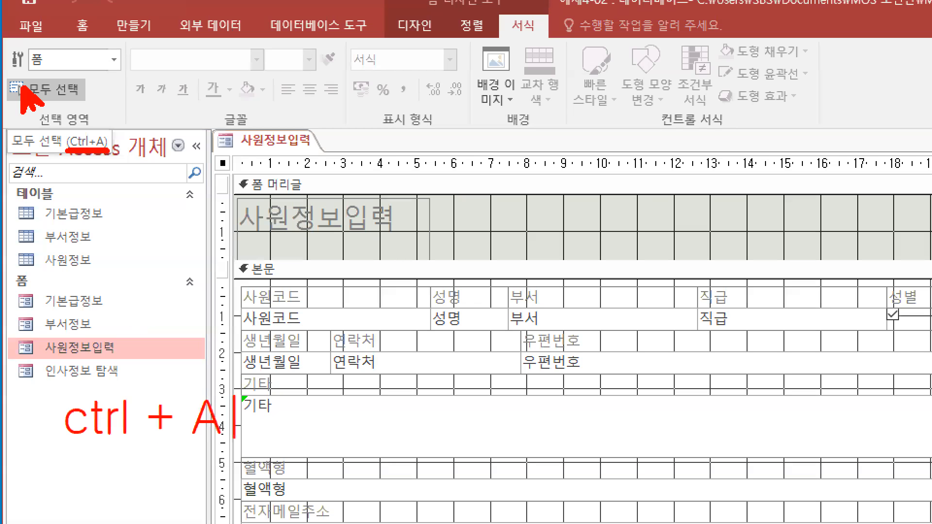
key("Escape")
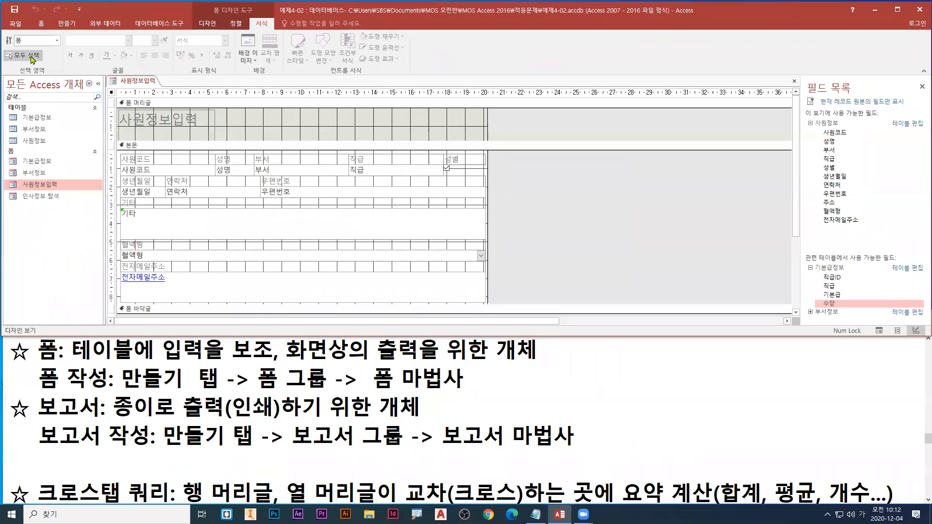
left_click(23, 95)
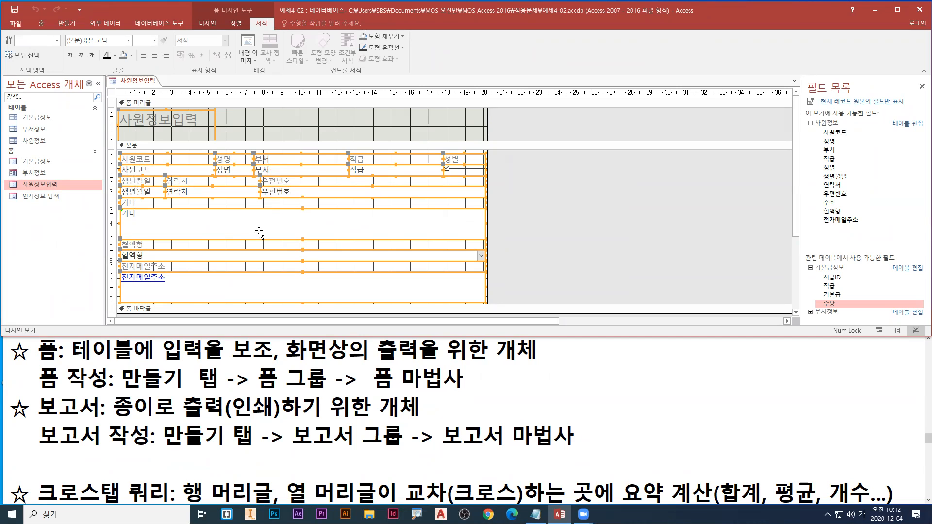
left_click(208, 24)
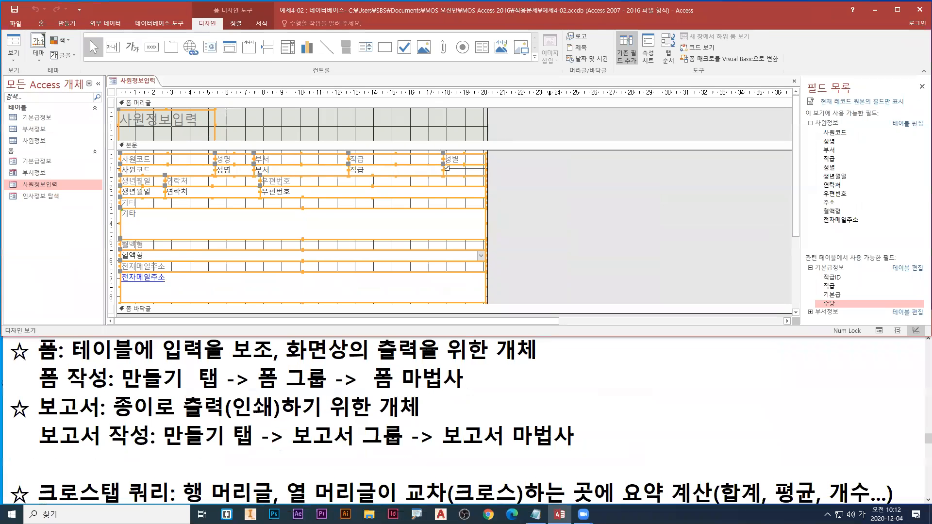
left_click(648, 49)
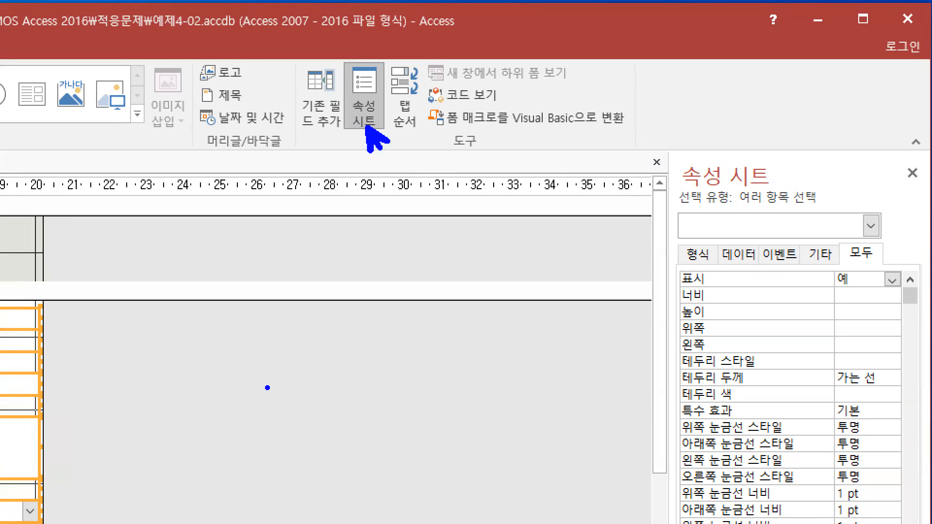
Select the detail controls and widen the Property Sheet on its format properties
type("tctre")
key("BackSpace")
type("l + A")
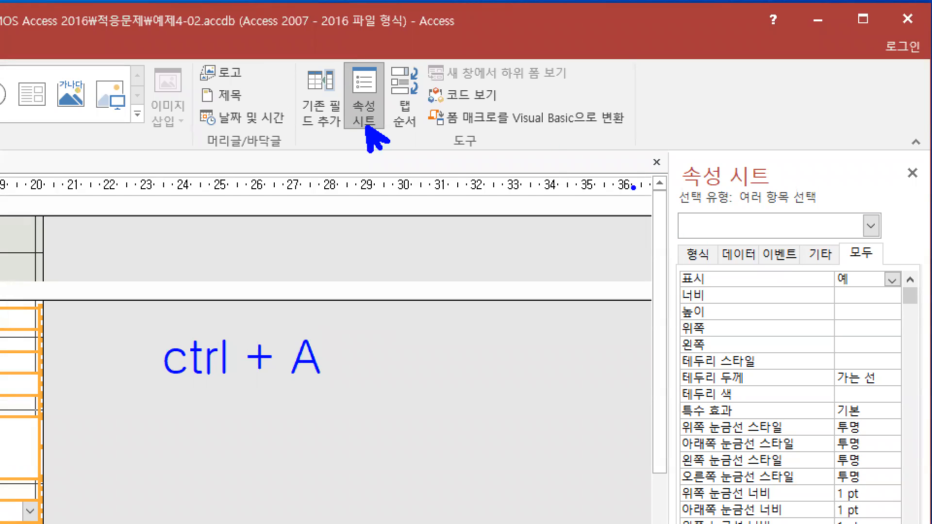
left_click_drag(346, 63, 387, 130)
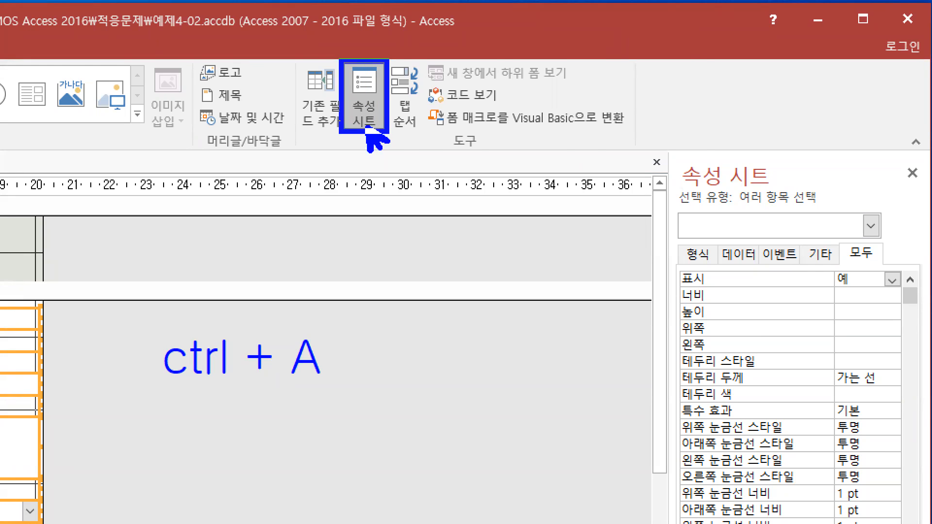
left_click_drag(801, 119, 828, 137)
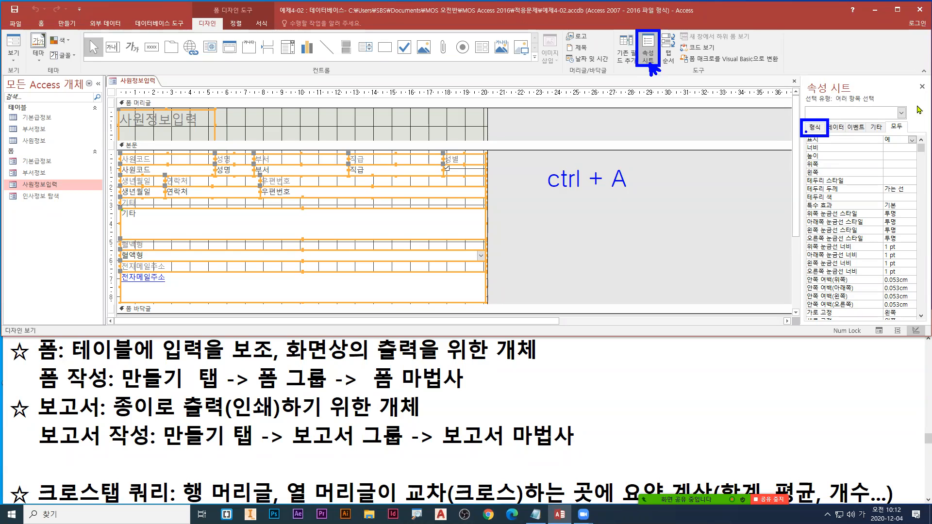
left_click(835, 126)
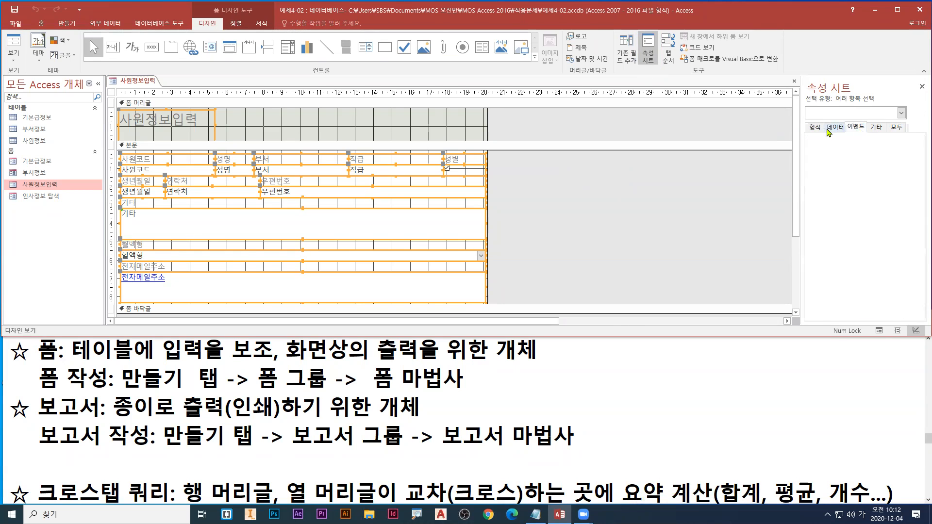
left_click(814, 127)
key("ctrl+2")
left_click_drag(205, 27, 192, 46)
key("r")
left_click_drag(634, 30, 660, 63)
left_click_drag(810, 125, 782, 141)
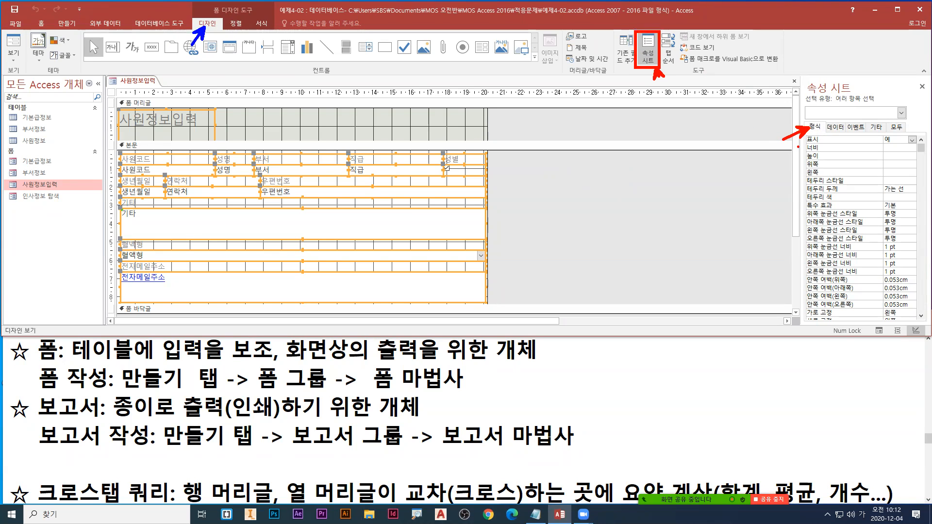
left_click_drag(808, 210, 916, 204)
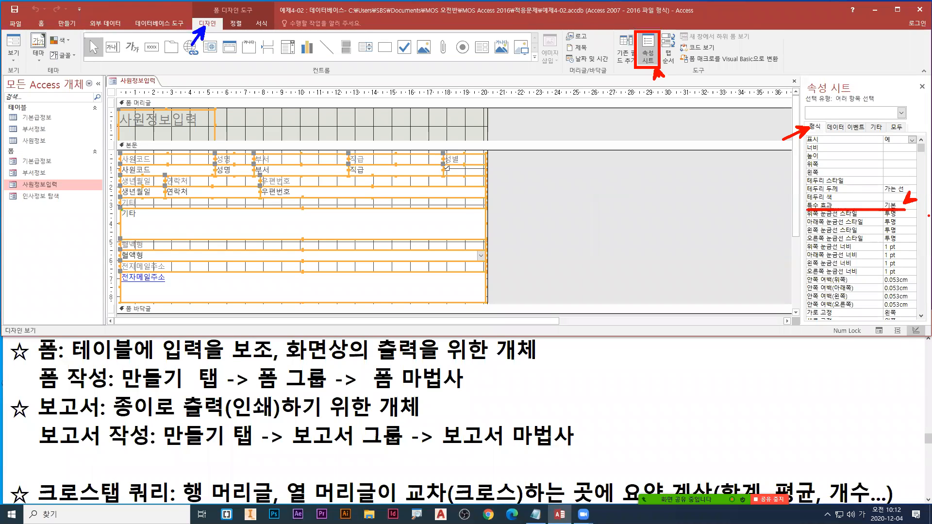
key("Escape")
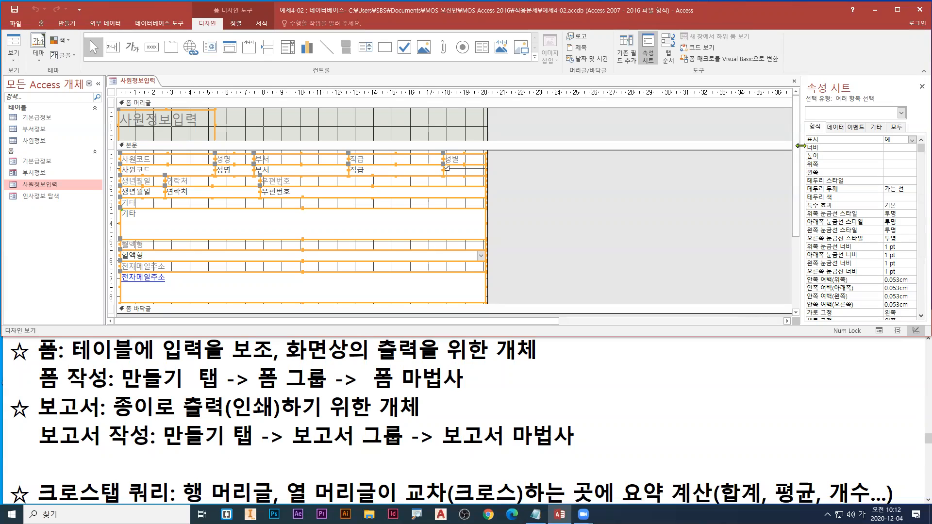
left_click_drag(801, 147, 780, 146)
Set 특수 효과 to 볼록 for the selected controls, then clear the selection
left_click(896, 205)
left_click(912, 206)
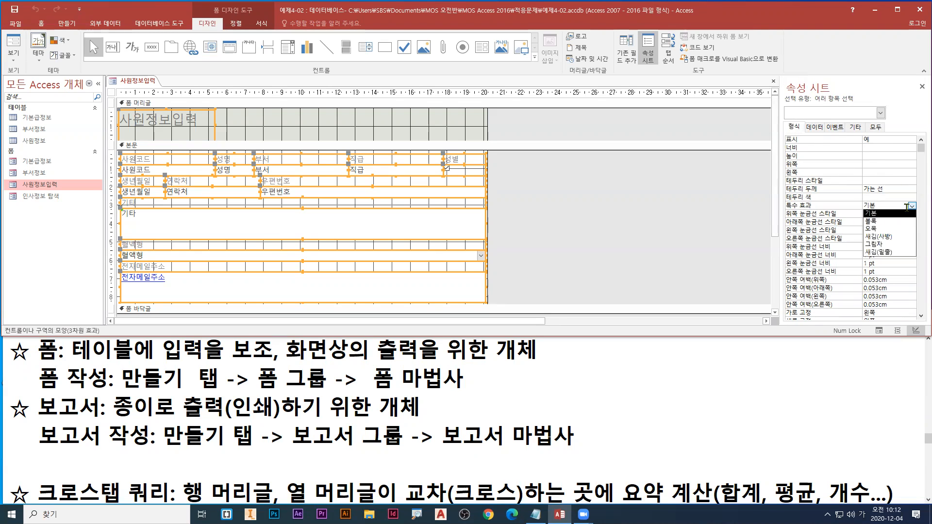
left_click(895, 222)
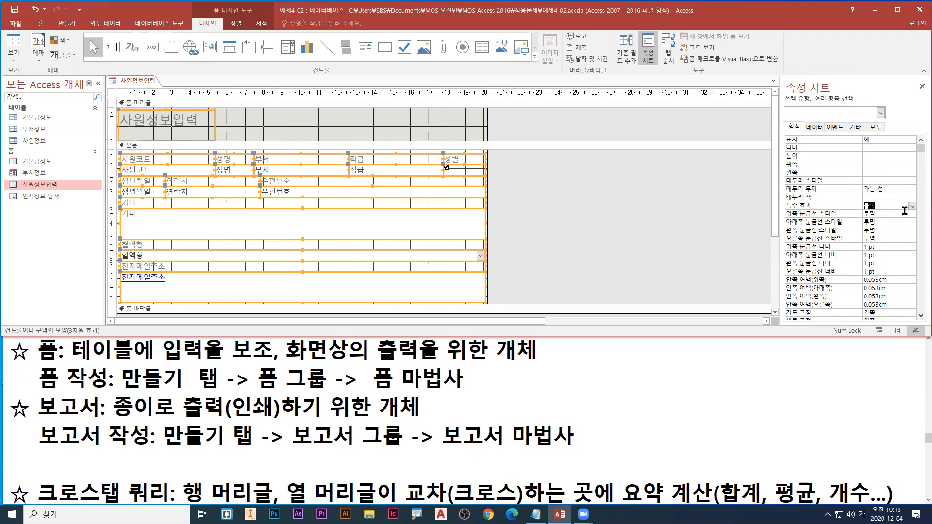
left_click(912, 206)
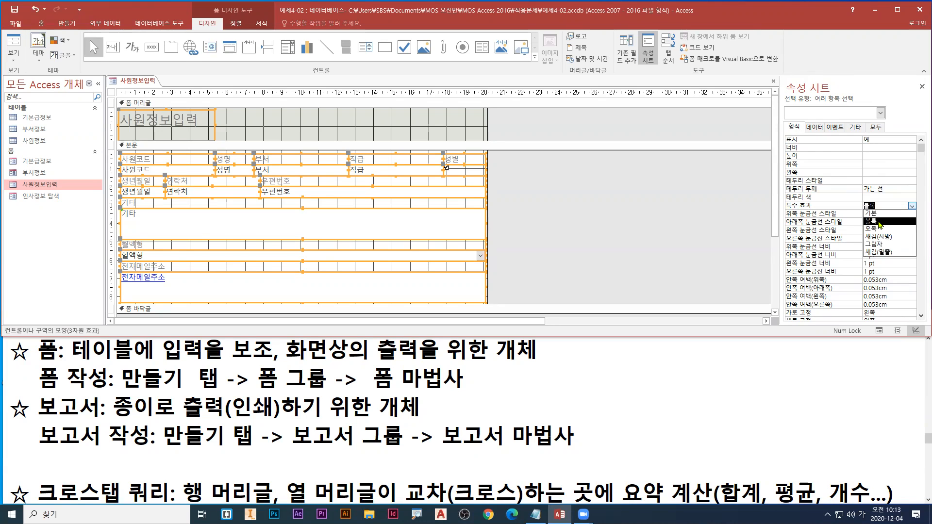
left_click(874, 231)
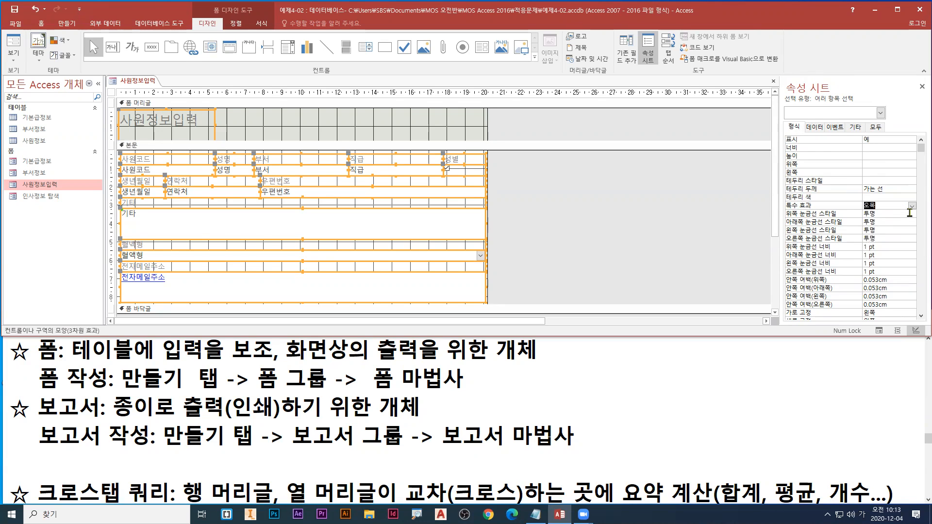
left_click(912, 206)
left_click(887, 222)
left_click(912, 206)
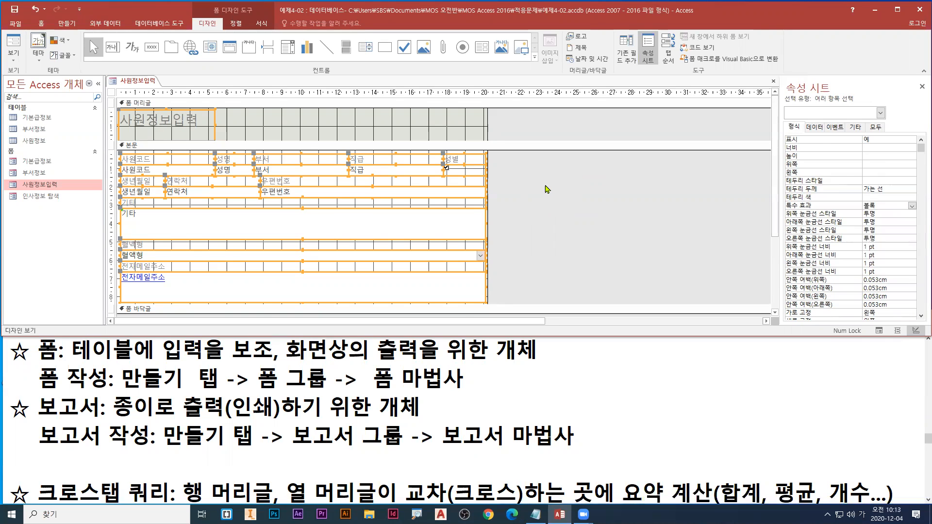
left_click(573, 190)
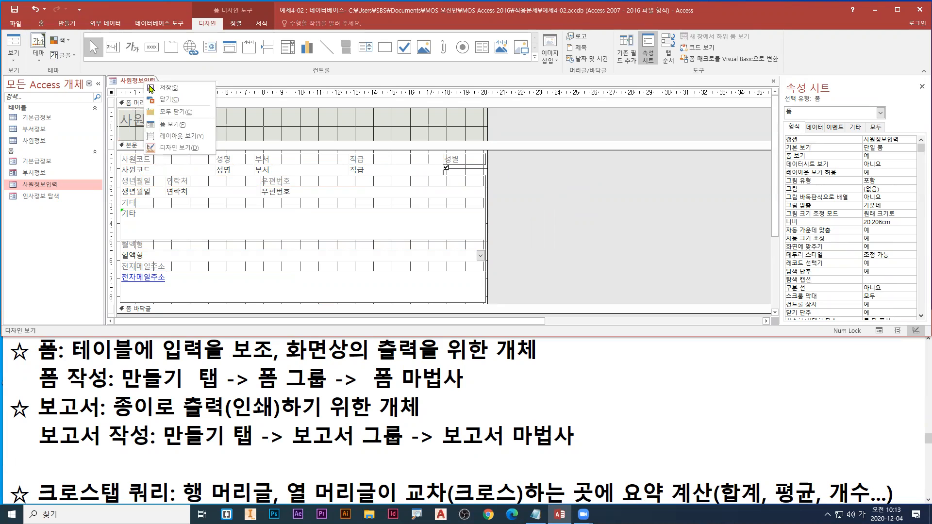
Switch the 사원정보입력 form to Form view and tab through record P001
right_click(147, 85)
left_click(170, 130)
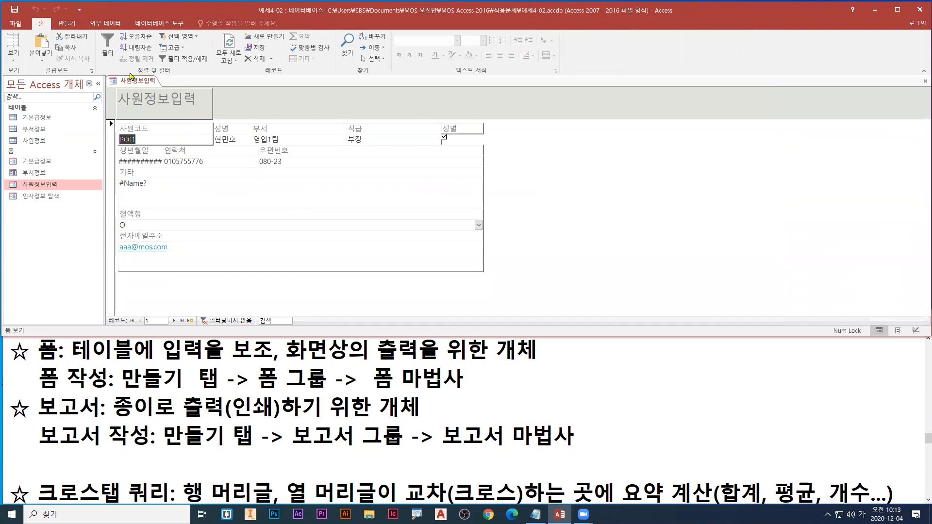
key("Tab")
key("Tab")
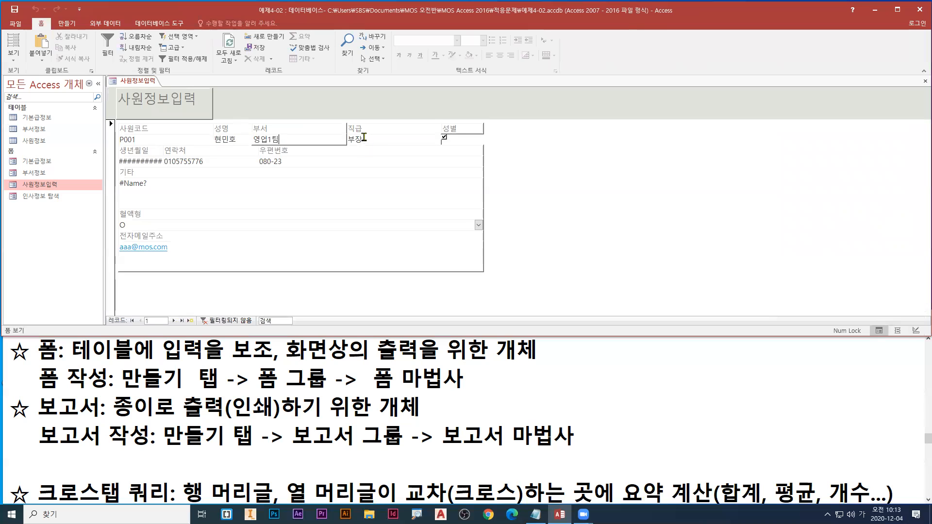
Change views from the form tab's menu and look over the employee fields
right_click(133, 81)
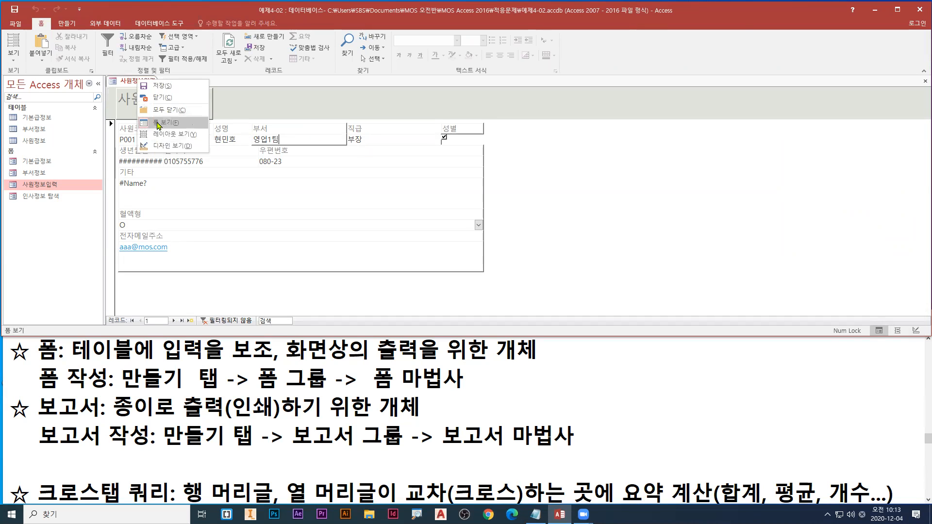
left_click(160, 124)
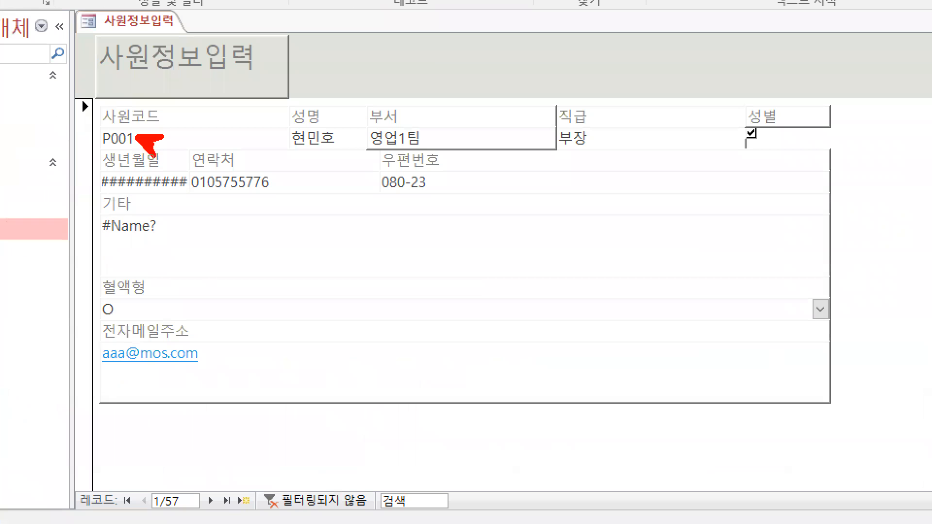
left_click_drag(172, 132, 328, 161)
mouse_move(192, 126)
left_mouse_down()
mouse_move(207, 146)
mouse_move(188, 168)
mouse_move(238, 159)
left_mouse_up()
left_click_drag(243, 127, 246, 165)
mouse_move(249, 144)
left_mouse_down()
mouse_move(258, 140)
mouse_move(285, 162)
mouse_move(301, 141)
mouse_move(307, 154)
left_mouse_up()
left_click_drag(298, 160, 360, 148)
mouse_move(359, 132)
left_mouse_down()
mouse_move(364, 147)
mouse_move(372, 142)
mouse_move(370, 167)
left_mouse_up()
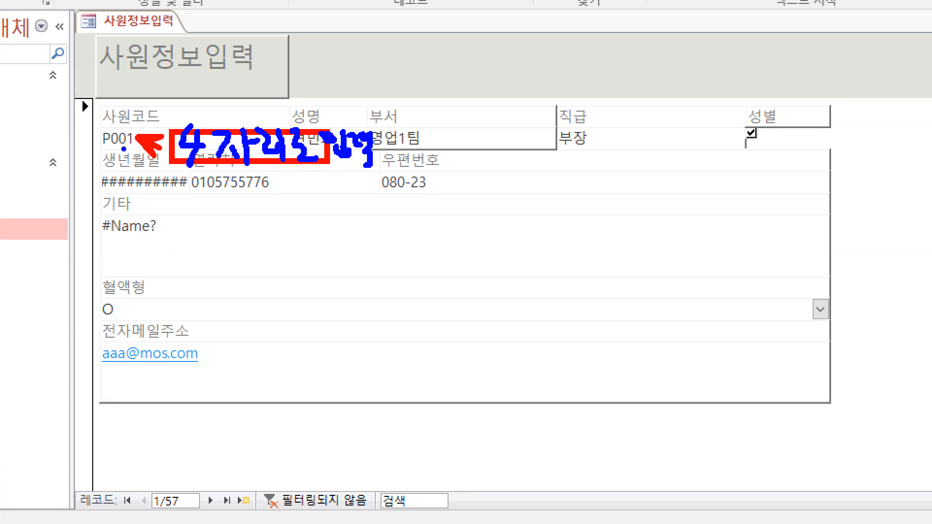
left_click_drag(99, 123, 289, 154)
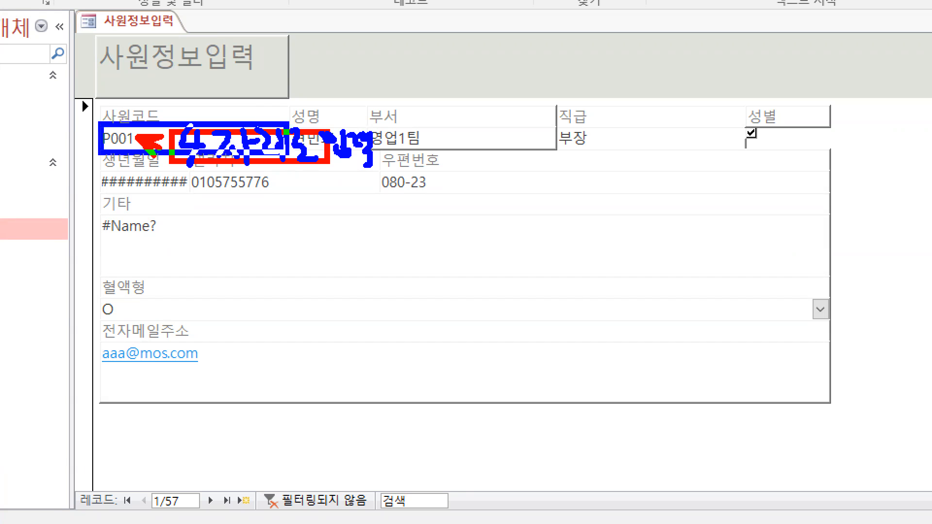
key("Escape")
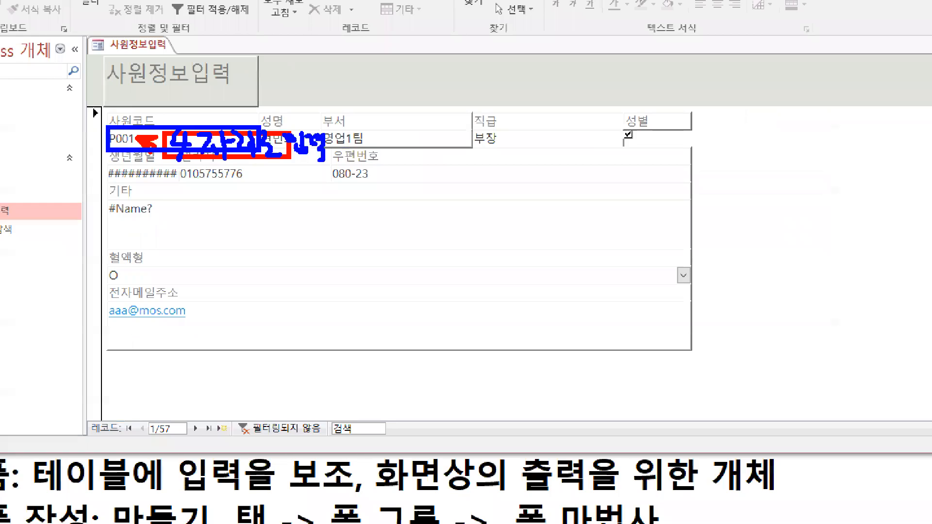
right_click(149, 83)
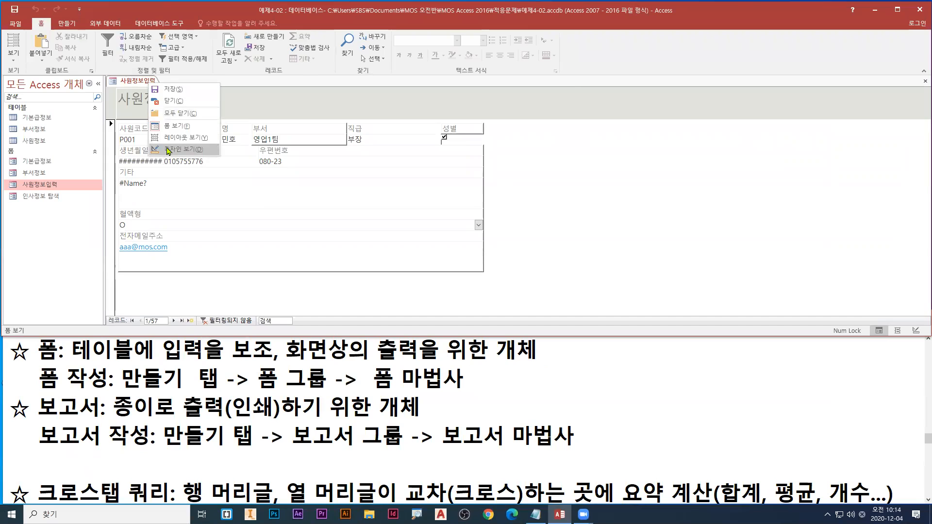
Switch to Design view and select the 사원코드 text box
left_click(177, 150)
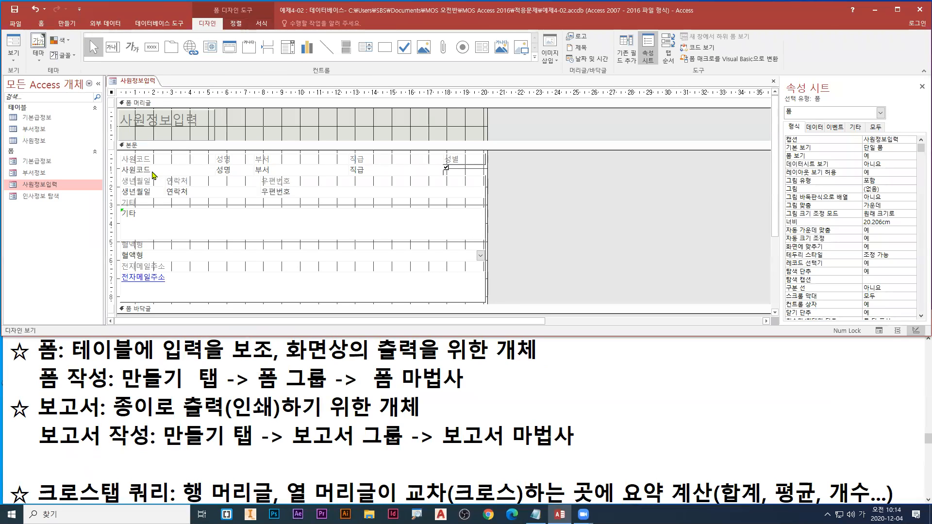
left_click(154, 171)
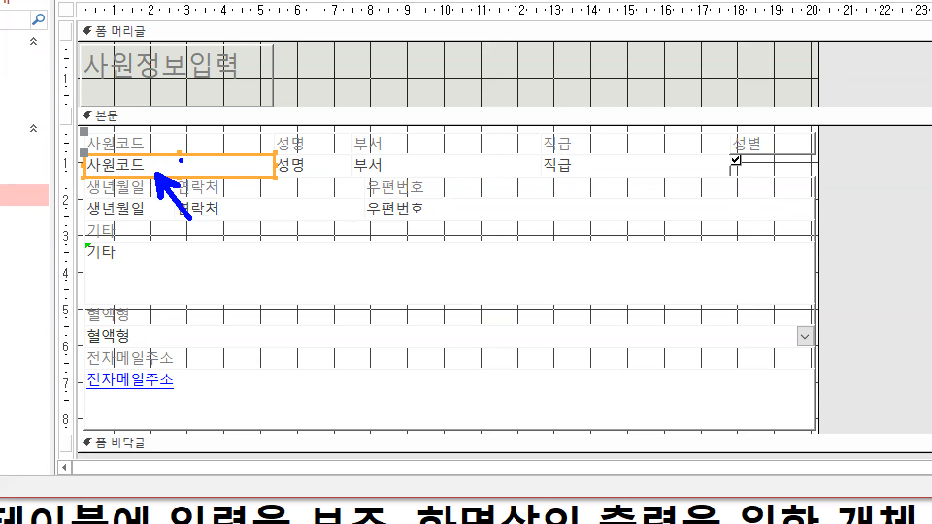
left_click_drag(186, 161, 188, 178)
left_click_drag(193, 146, 303, 166)
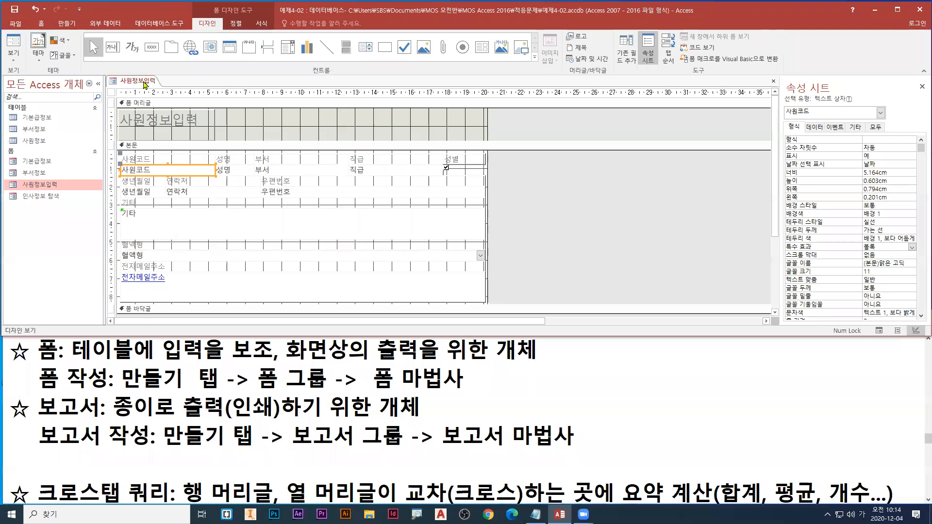
right_click(144, 81)
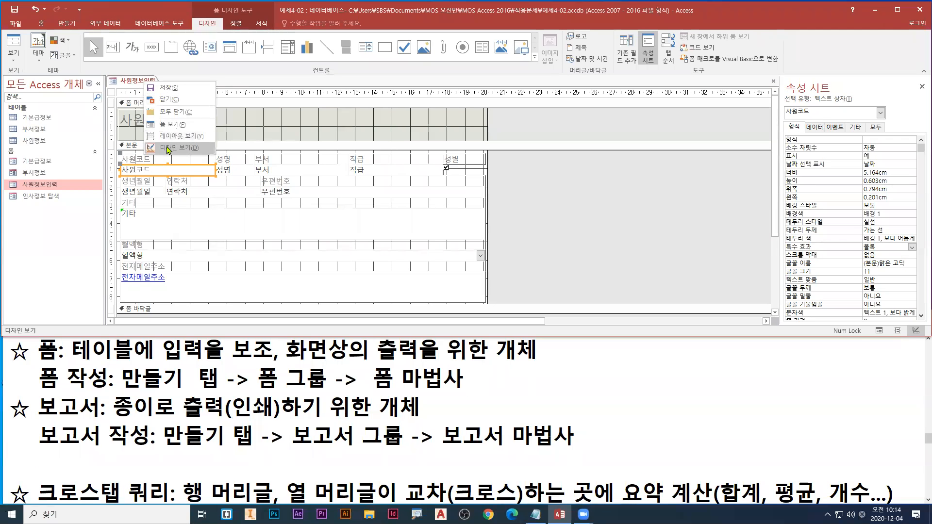
left_click(168, 147)
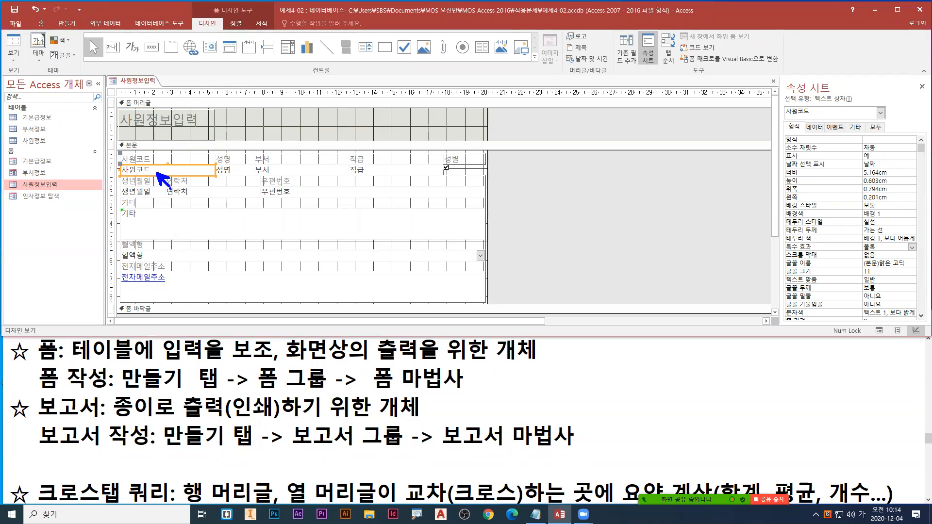
Set 사원코드's 컨트롤 팁 텍스트 to '4자리를 입력하시오.' on the 기타 properties
mouse_move(845, 120)
left_mouse_down()
mouse_move(865, 133)
mouse_move(863, 149)
left_mouse_up()
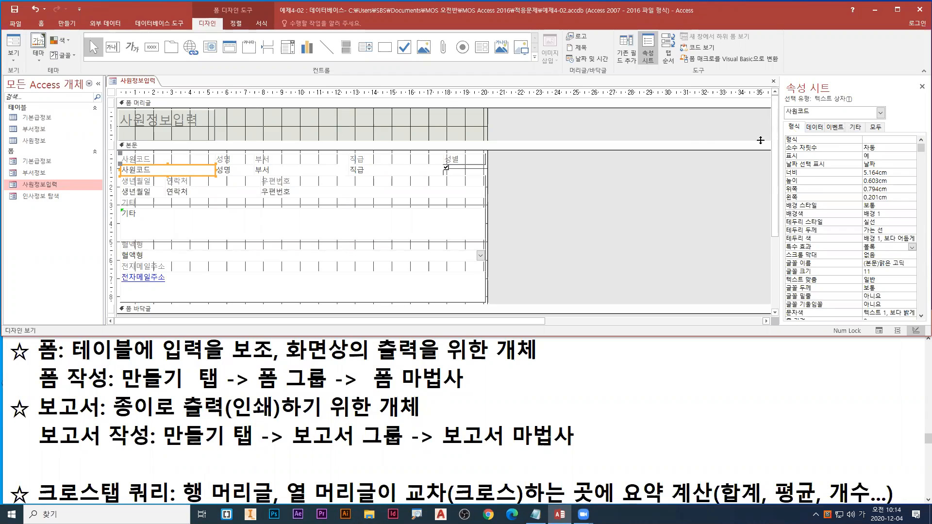
left_click(856, 127)
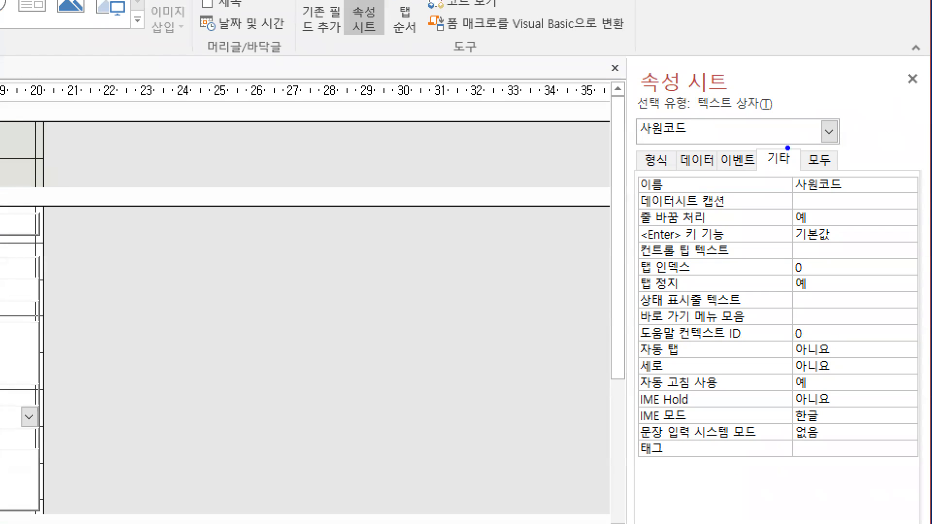
left_click_drag(787, 149, 808, 131)
mouse_move(639, 263)
left_mouse_down()
mouse_move(873, 262)
mouse_move(836, 292)
left_mouse_up()
key("r")
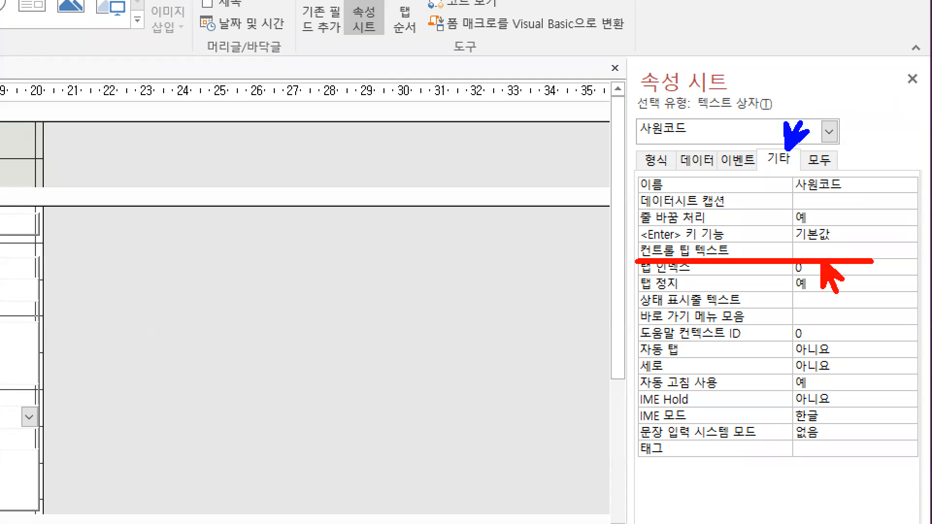
key("Escape")
left_click(873, 175)
type("4")
type("자리를 ")
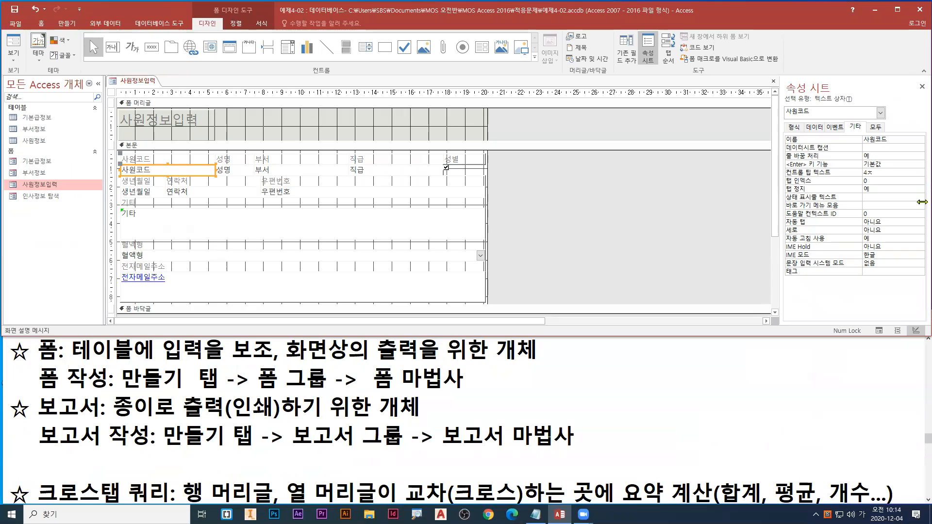
type("입력하시오.")
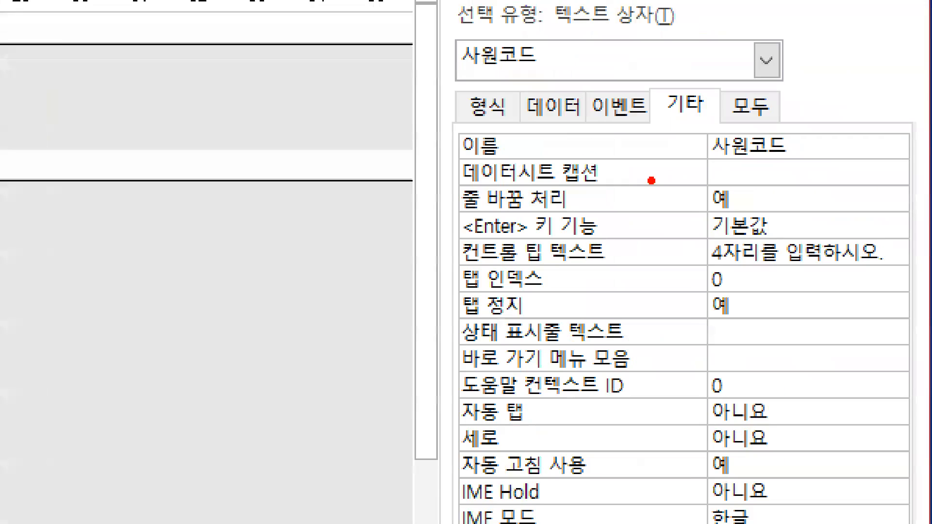
left_click_drag(601, 124, 733, 117)
key("b")
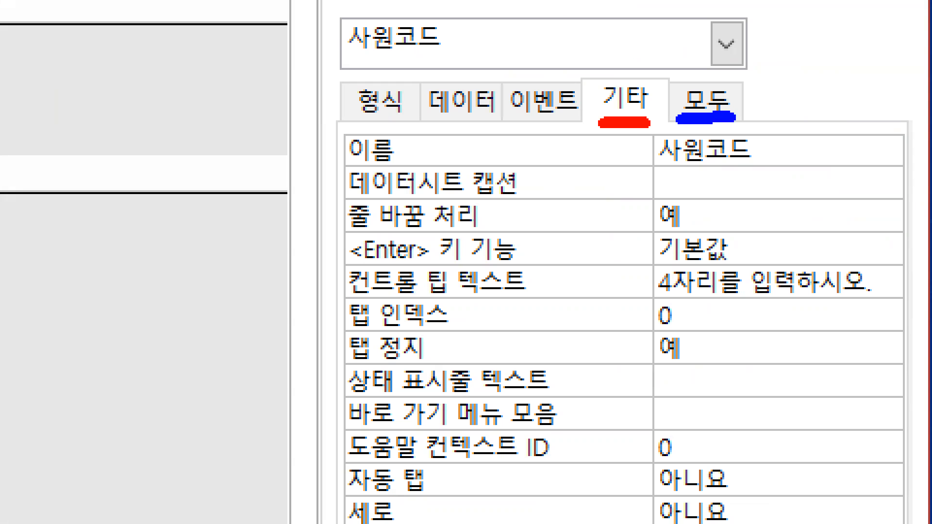
mouse_move(356, 306)
left_mouse_down()
mouse_move(931, 304)
mouse_move(884, 304)
left_mouse_up()
key("g")
key("r")
left_click_drag(574, 75, 669, 130)
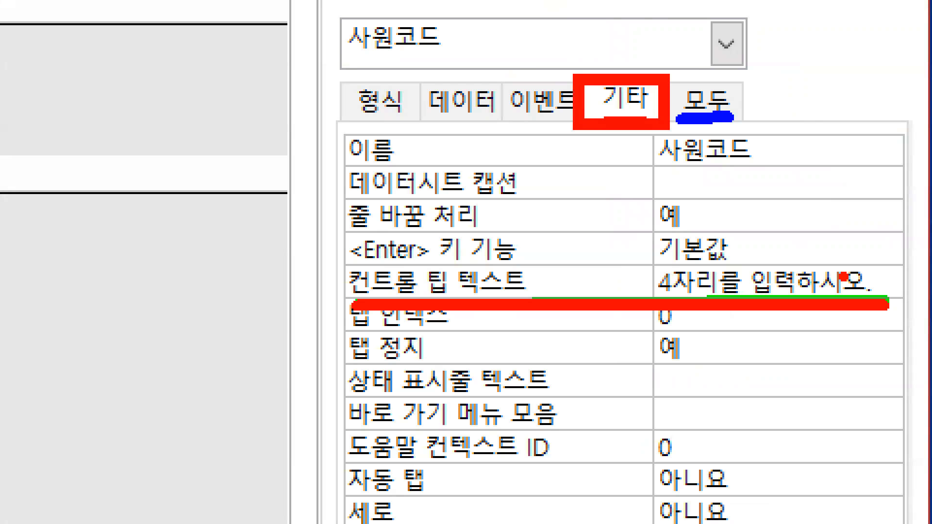
left_click_drag(924, 232, 874, 269)
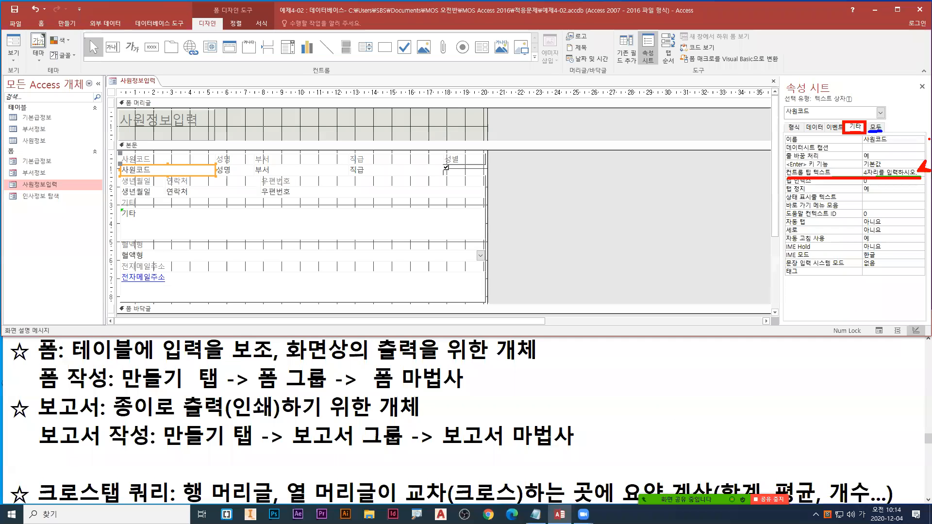
left_click_drag(164, 174, 175, 198)
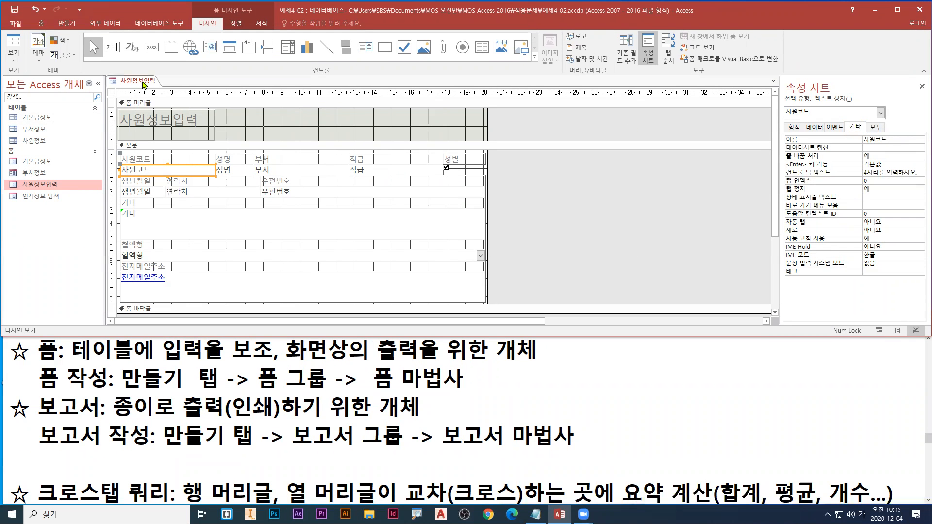
Switch to Form view and check that 사원코드 shows the '4자리를 입력하시오.' tip
right_click(144, 82)
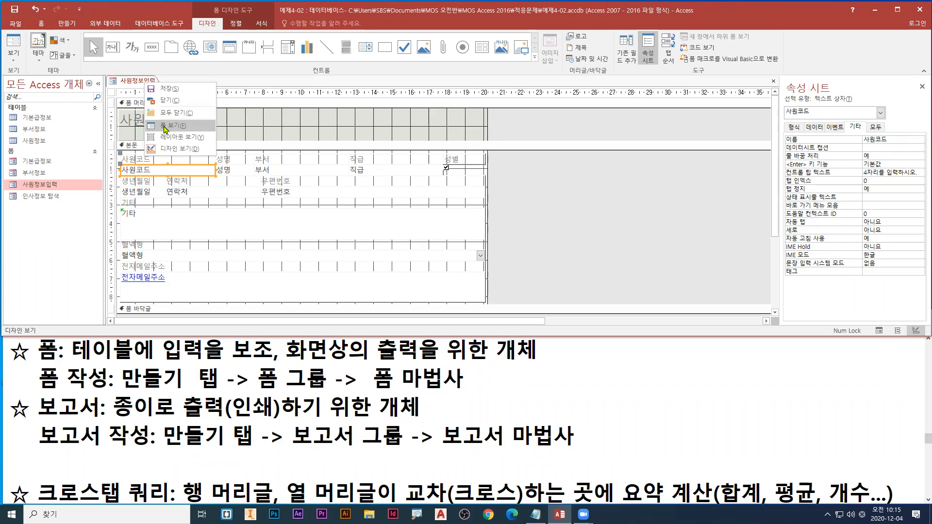
left_click(165, 127)
right_click(142, 81)
left_click(160, 123)
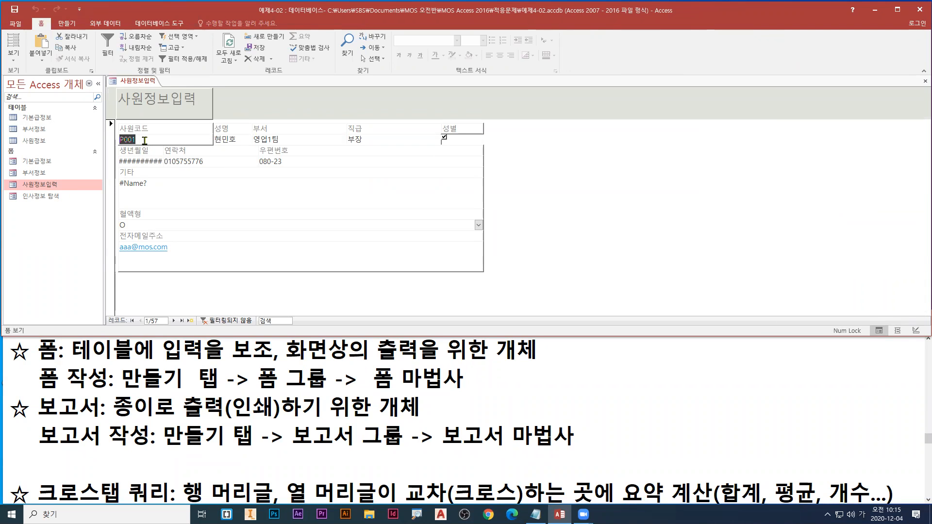
mouse_move(144, 140)
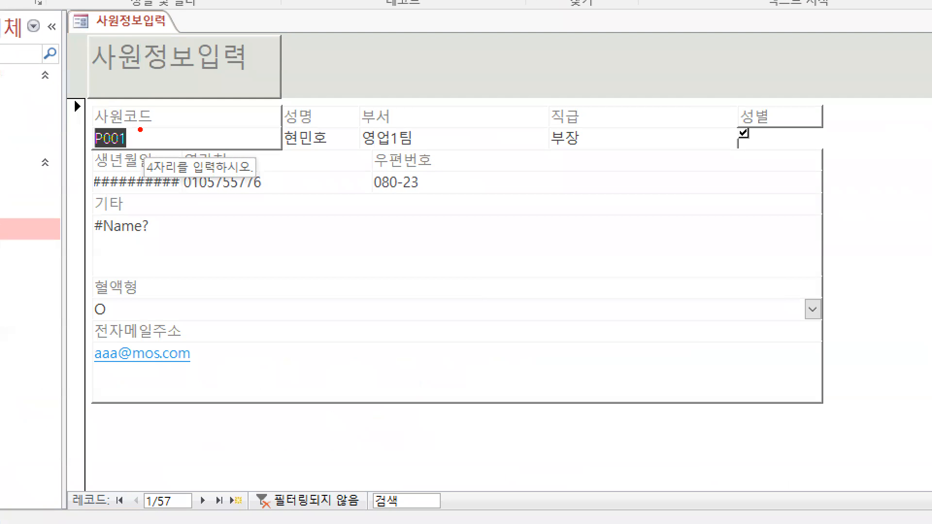
left_click_drag(140, 130, 143, 152)
key("Escape")
Recheck the 사원코드 tip, then tab through the fields into record 2
right_click(147, 19)
left_click(171, 123)
mouse_move(147, 138)
key("ctrl+1")
left_click(147, 136)
left_click_drag(143, 129, 159, 146)
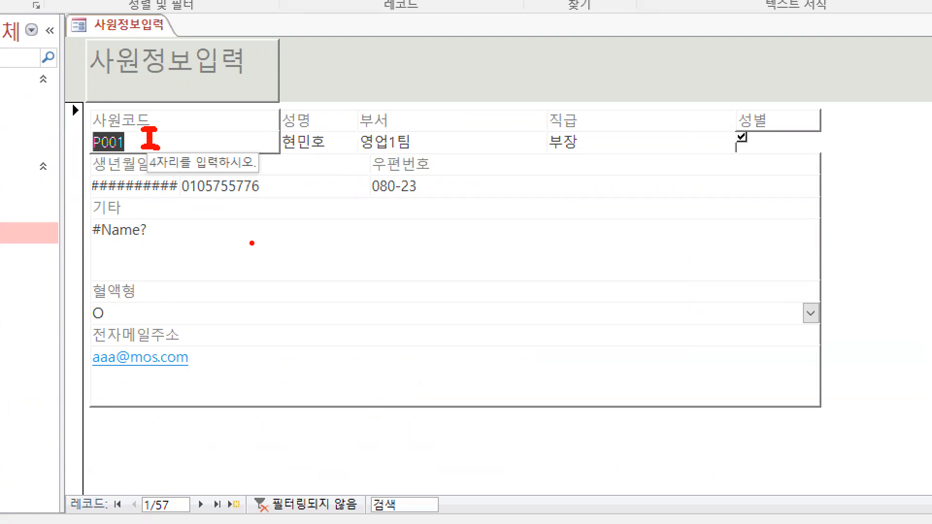
key("Escape")
key("Tab")
key("Tab")
key("Tab")
key("Tab")
key("Tab")
key("Tab")
key("Tab")
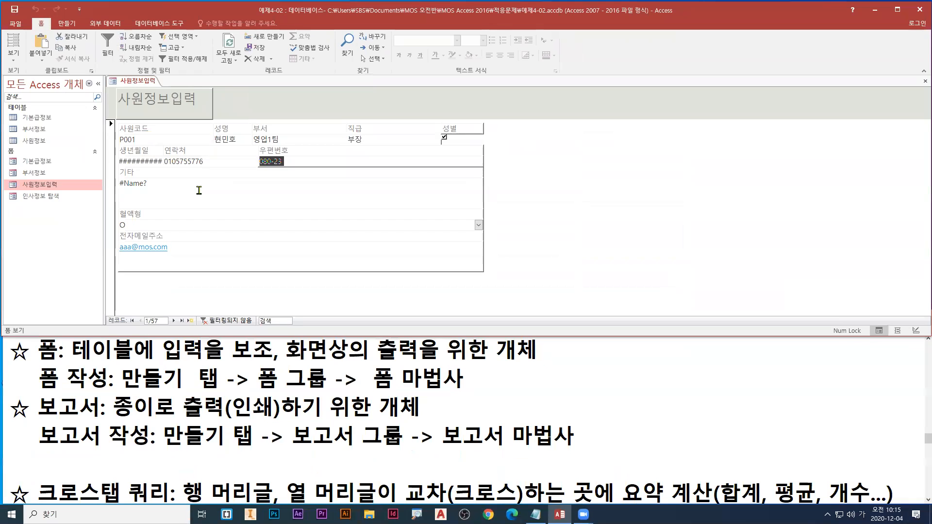
key("Tab")
key("Tab")
key("Tab")
key("Tab")
key("Tab")
key("Tab")
key("Tab")
key("Tab")
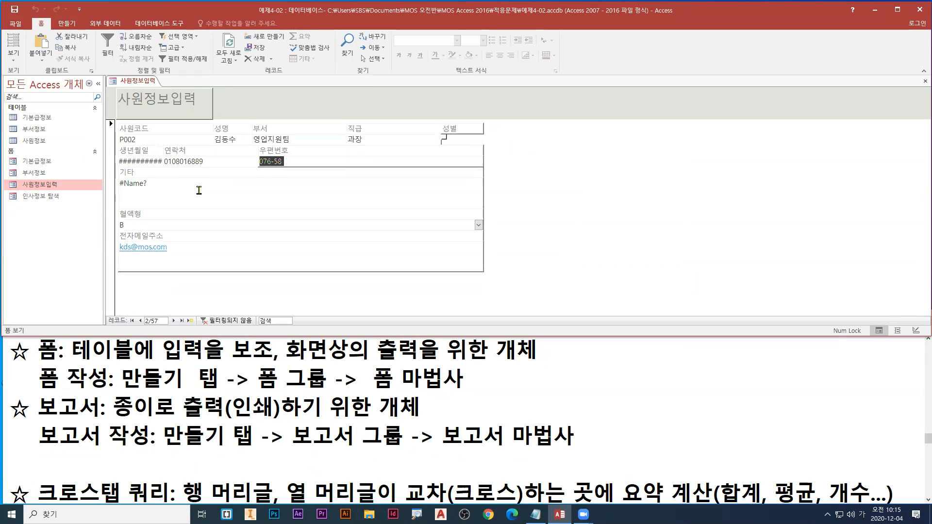
Return to Design view and apply Auto Order tab order to the Detail section
right_click(137, 81)
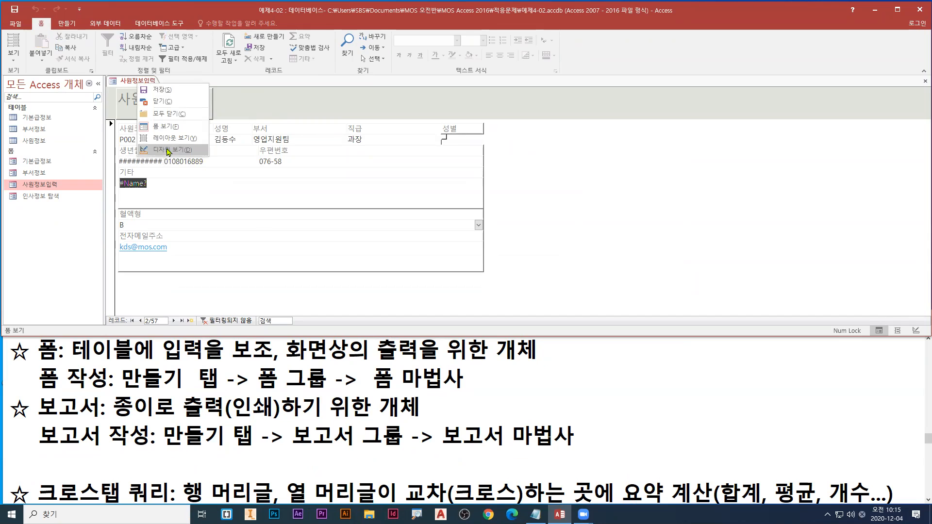
left_click(170, 150)
right_click(144, 83)
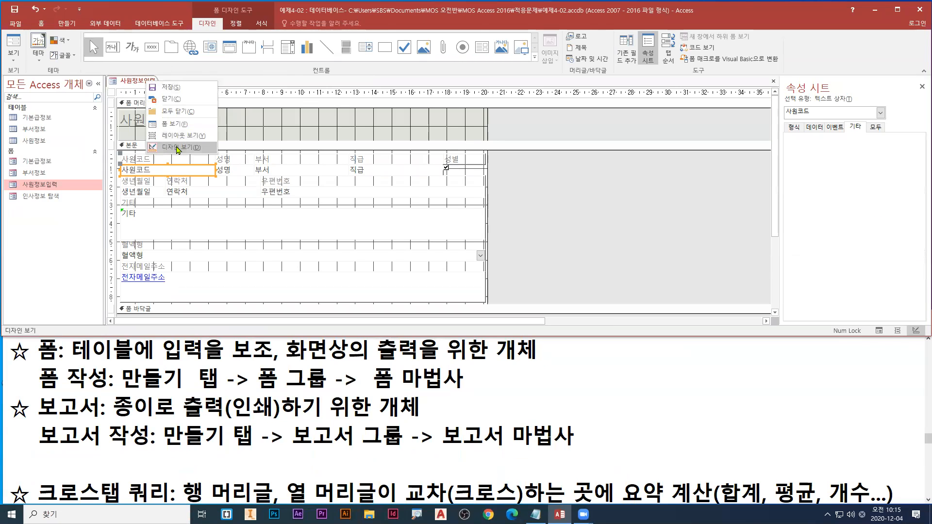
left_click(171, 150)
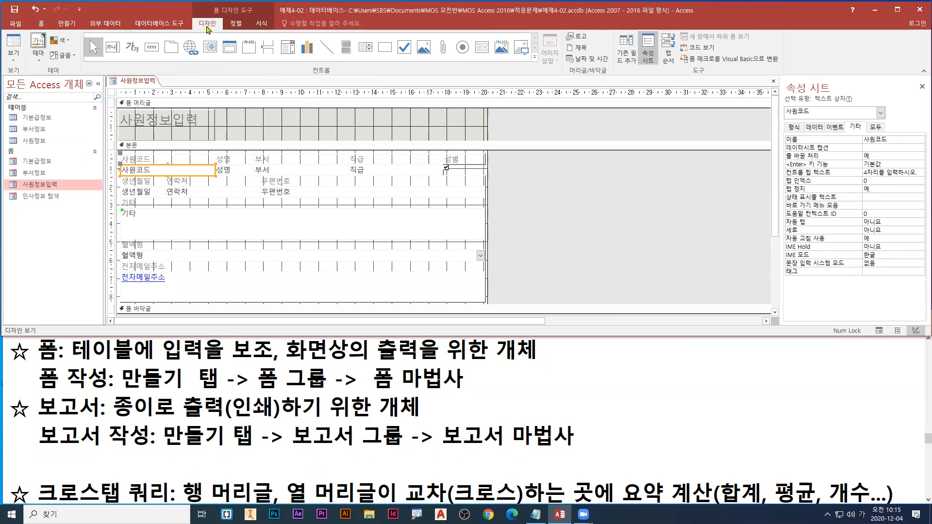
left_click(669, 56)
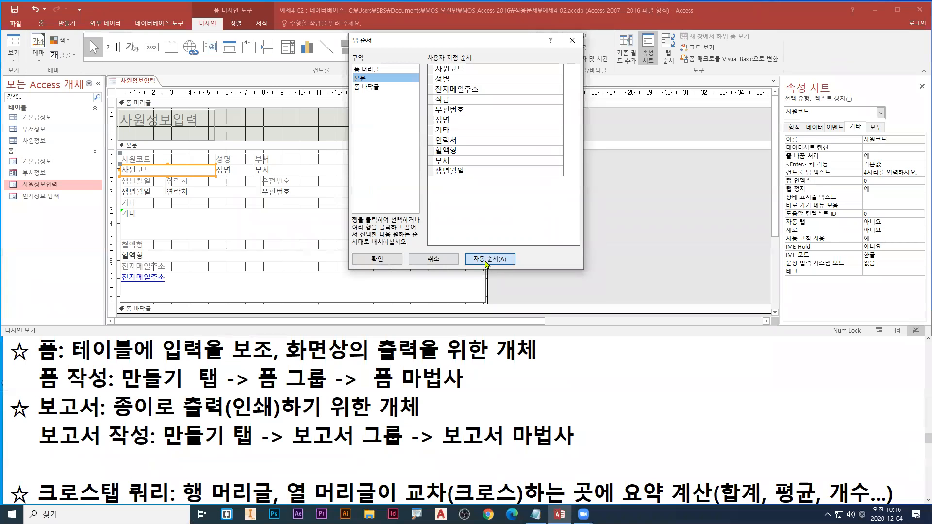
left_click(487, 264)
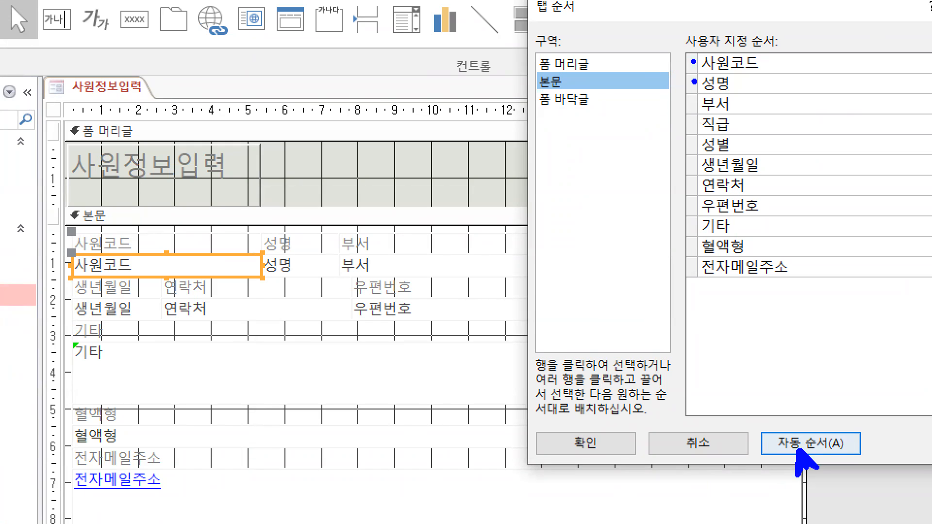
left_click_drag(89, 278, 131, 277)
left_click_drag(260, 278, 364, 274)
mouse_move(596, 463)
left_mouse_down()
mouse_move(614, 449)
mouse_move(590, 464)
left_mouse_up()
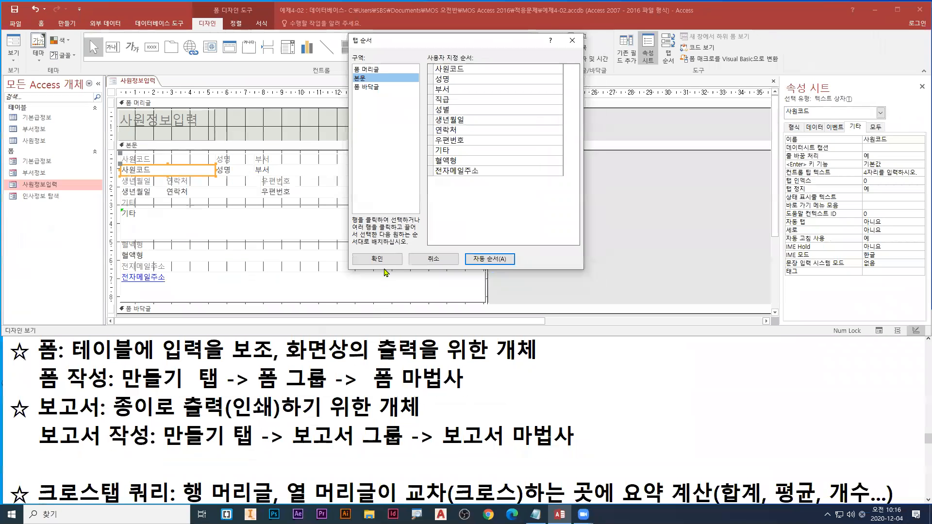
left_click(583, 444)
right_click(153, 86)
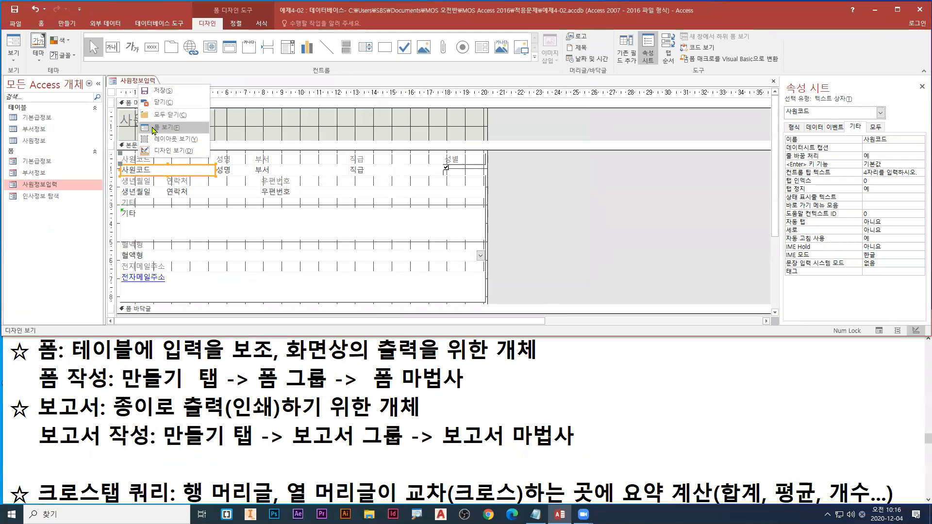
Show record P002 in Form view and tab through fields to verify the new order
left_click(160, 127)
key("Tab")
key("Tab")
key("Tab")
key("Tab")
key("Tab")
key("Tab")
key("Tab")
key("Tab")
key("Tab")
key("Tab")
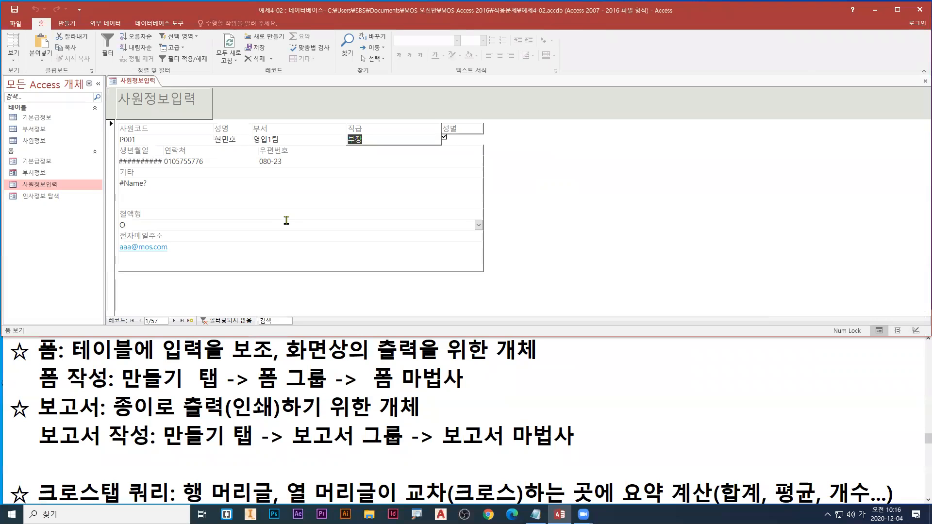
key("Tab")
key("Tab")
key("Tab")
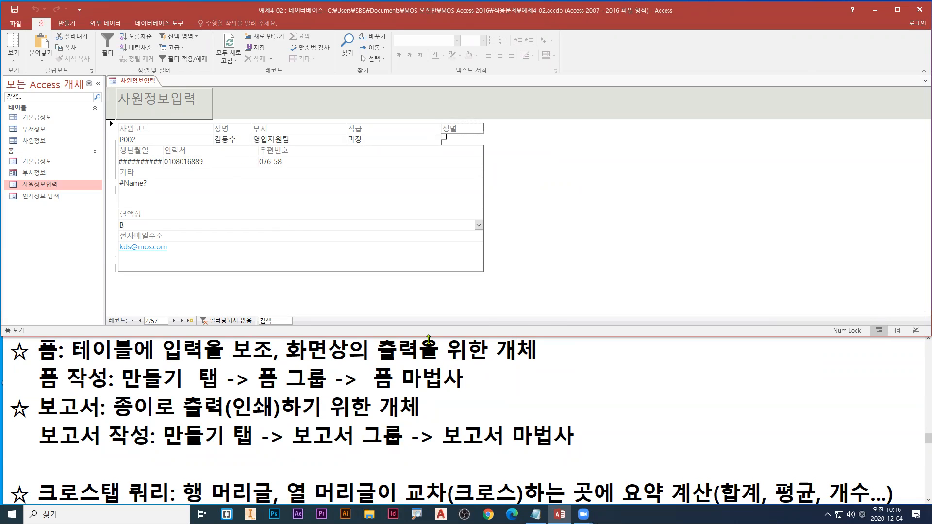
key("alt+Tab")
Close the 사원정보입력 form, saving its design changes
right_click(137, 89)
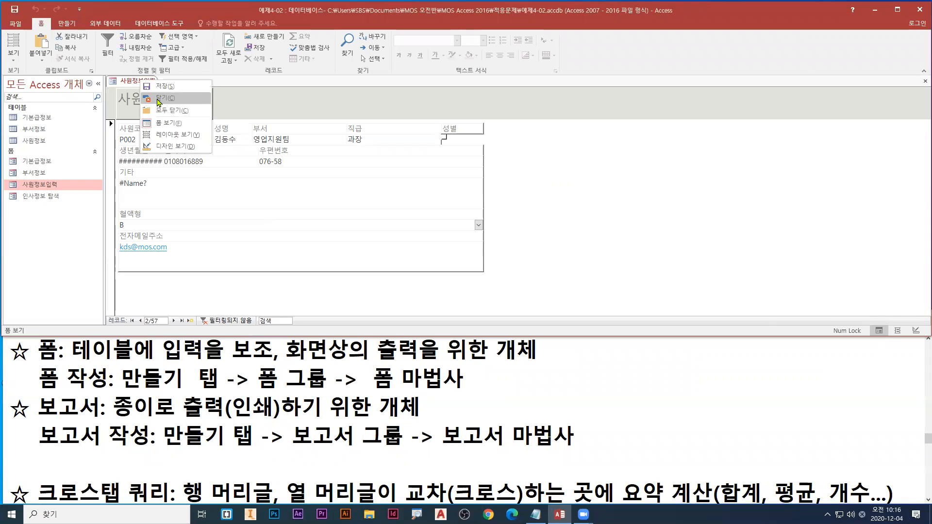
left_click(160, 101)
left_click(408, 284)
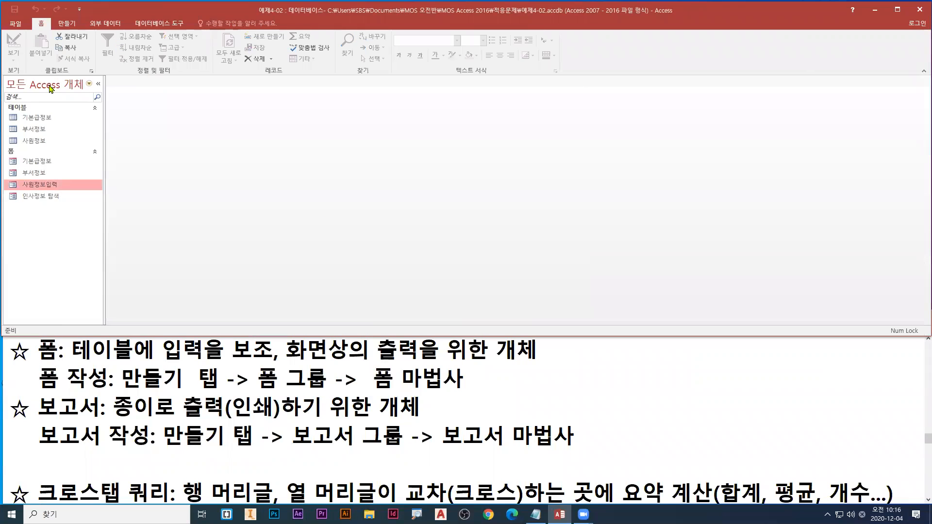
Open the 보고서.accdb database from the Chapter 5 folder
left_click(19, 24)
left_click(25, 83)
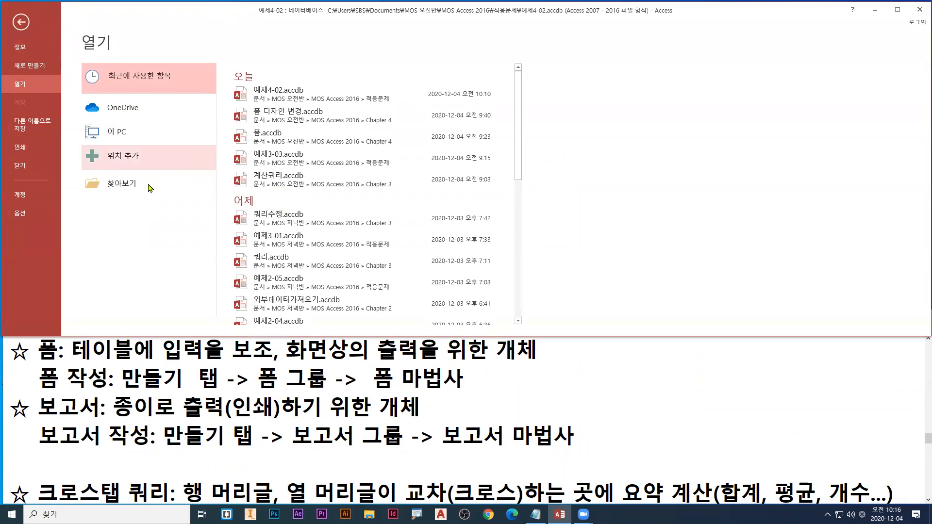
left_click(124, 184)
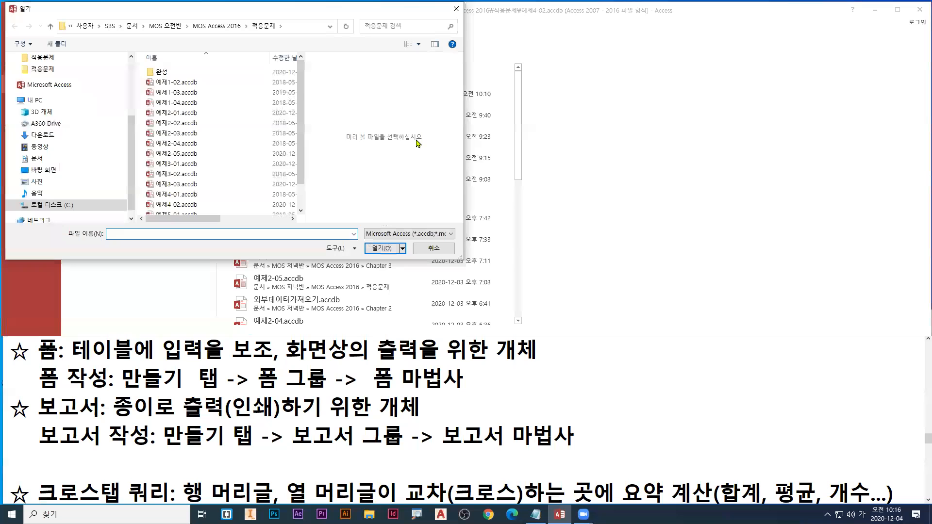
left_click(216, 27)
double_click(185, 122)
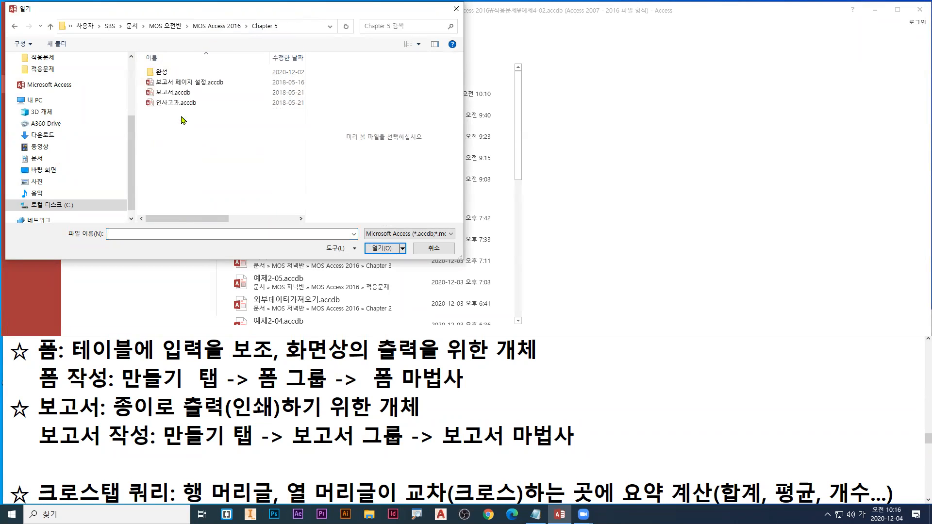
double_click(193, 95)
left_click(233, 410)
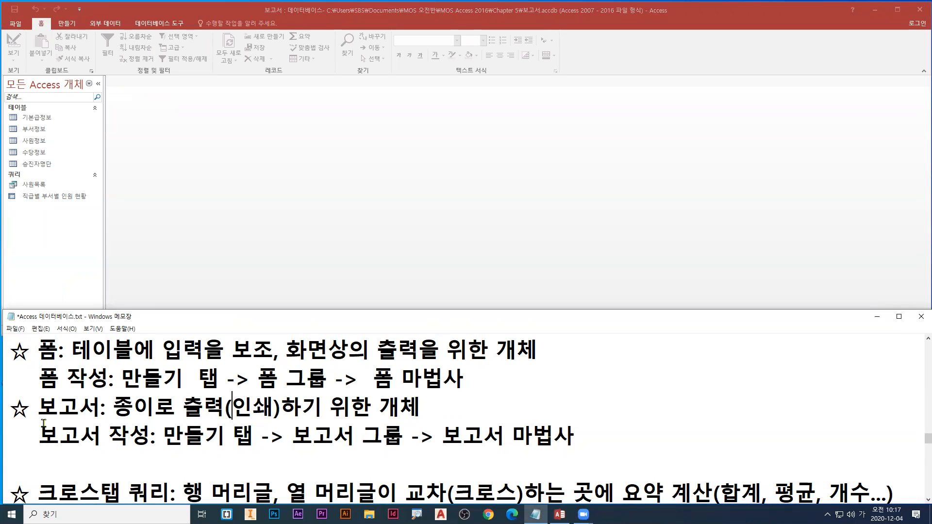
left_click_drag(39, 419, 99, 419)
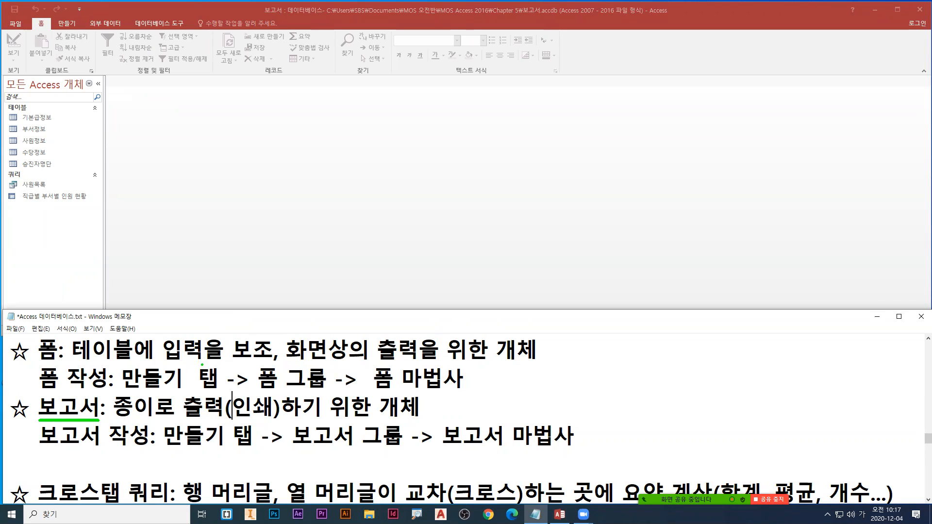
left_click_drag(39, 362, 59, 362)
left_click_drag(280, 364, 424, 363)
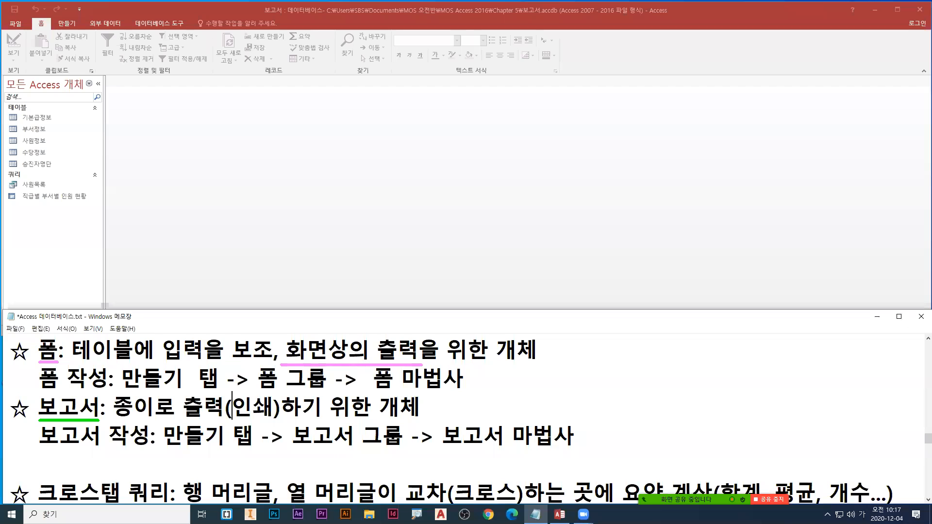
left_click_drag(114, 422, 278, 421)
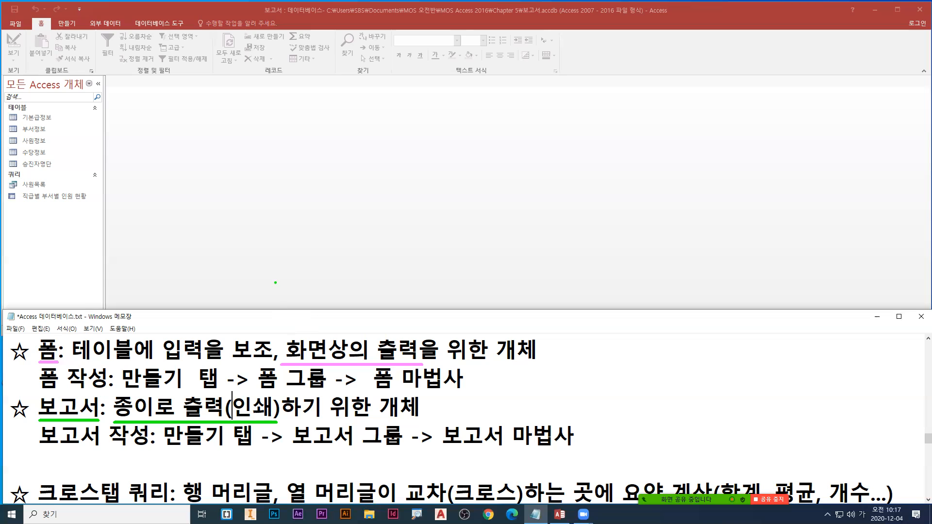
key("Escape")
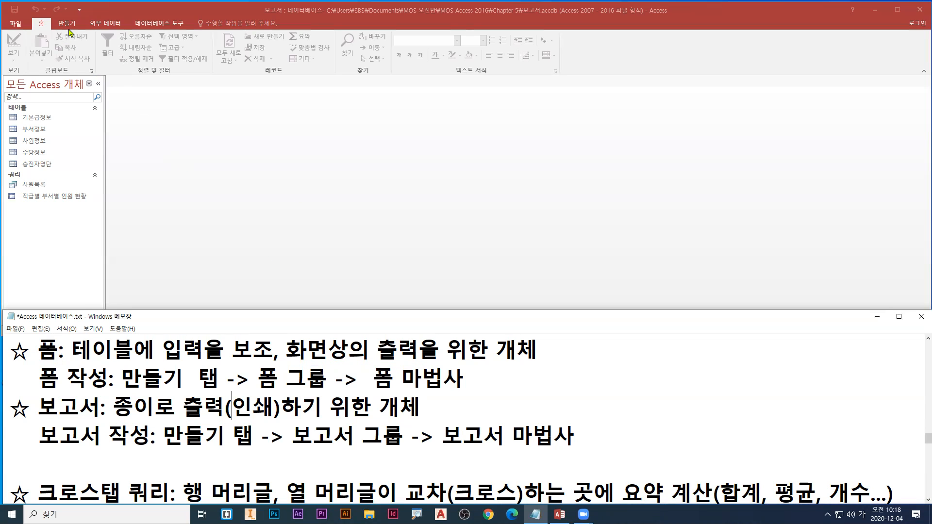
Start the Report Wizard and choose the 사원정보 table as its source
left_click(71, 32)
left_click(71, 30)
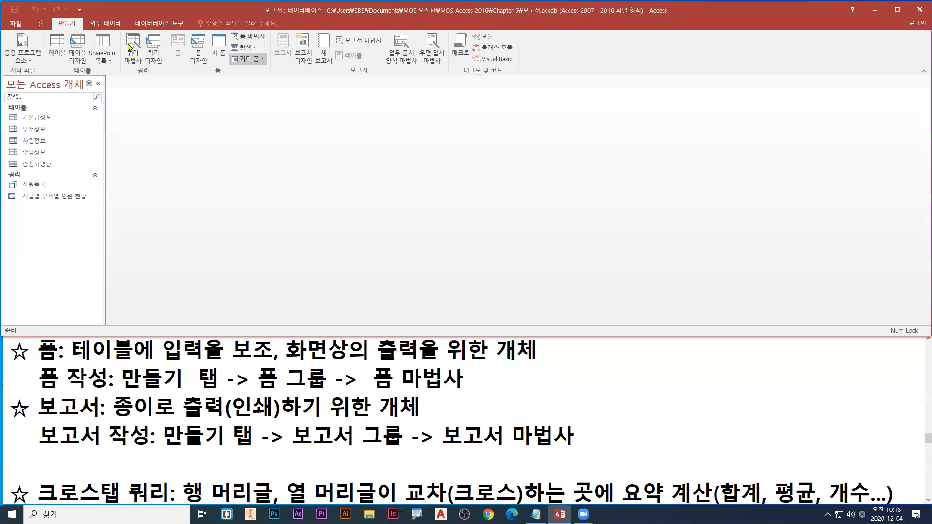
left_click(362, 41)
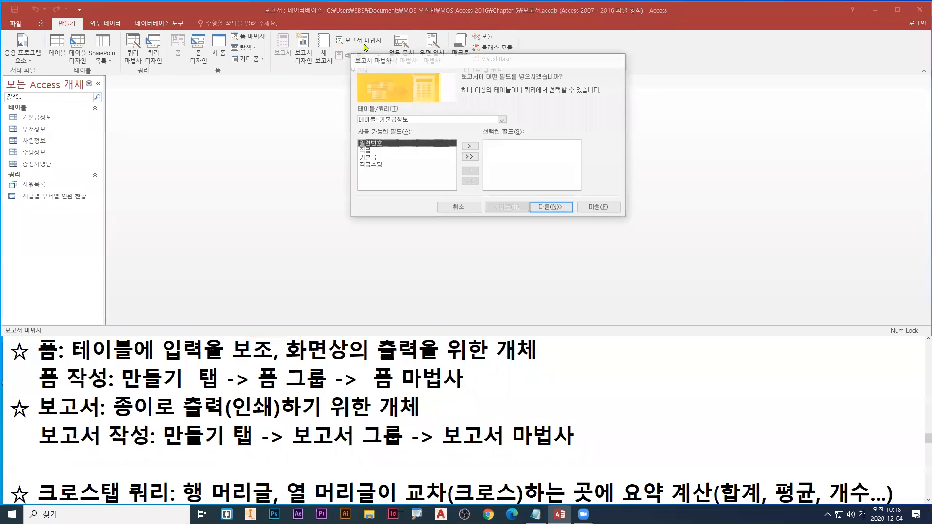
left_click_drag(367, 62, 147, 108)
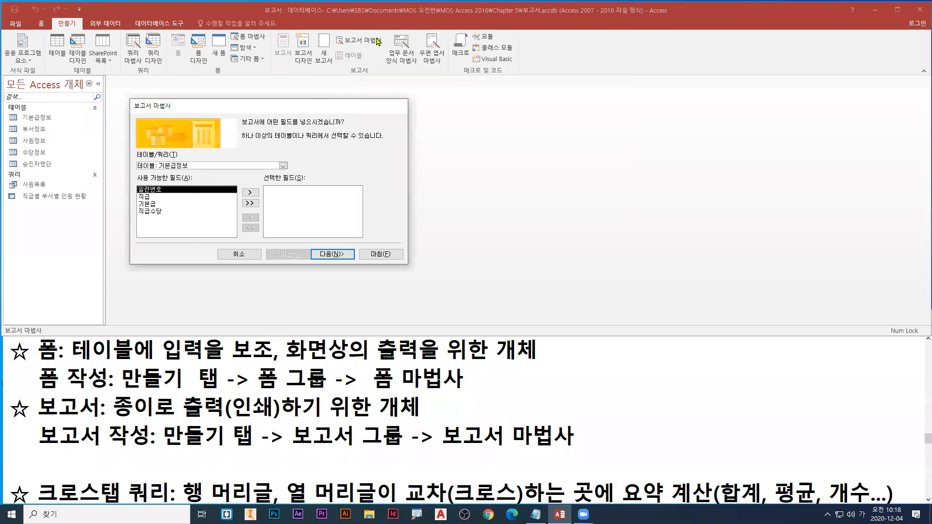
left_click(283, 166)
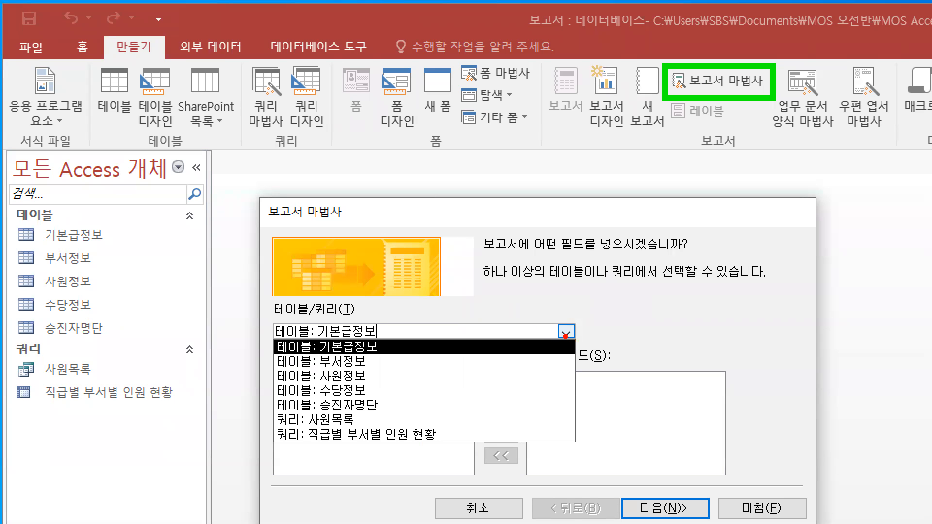
left_click_drag(265, 360, 372, 391)
left_click_drag(373, 391, 387, 399)
key("Escape")
left_click(290, 170)
left_click(173, 193)
Add all 사원정보 fields except 혈액형 and advance to the grouping step
key("ctrl+1")
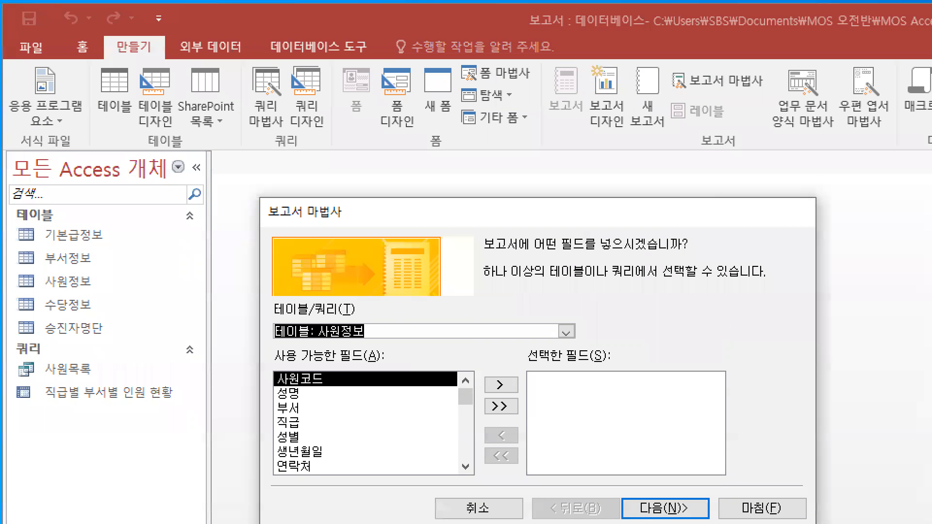
left_click_drag(282, 168, 283, 162)
left_click_drag(473, 396, 475, 421)
key("Escape")
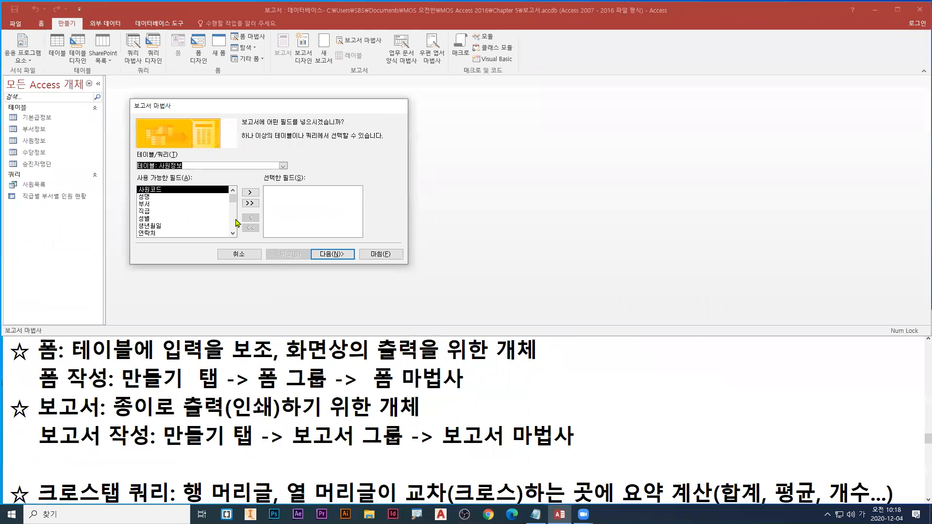
left_click(250, 203)
key("ctrl+1")
left_click_drag(240, 209, 259, 202)
key("Escape")
left_click(274, 226)
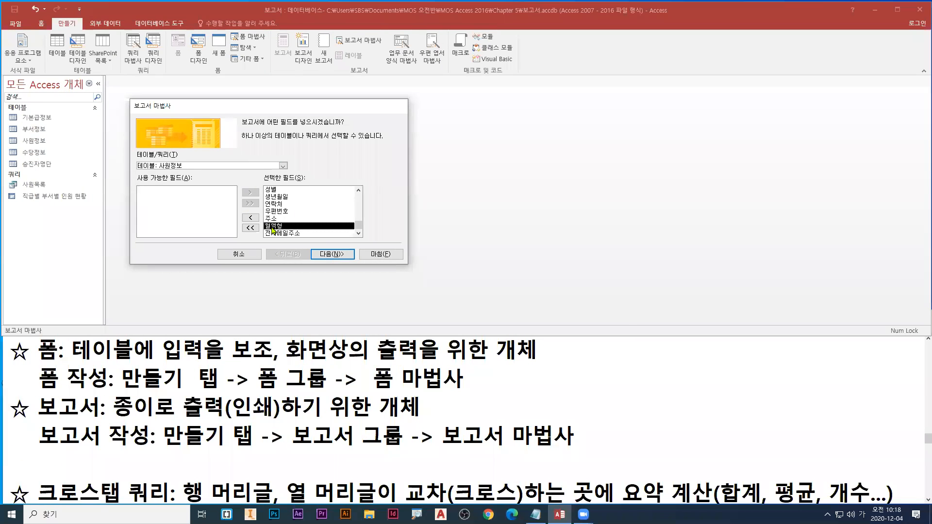
key("ctrl+1")
left_click_drag(570, 394, 596, 388)
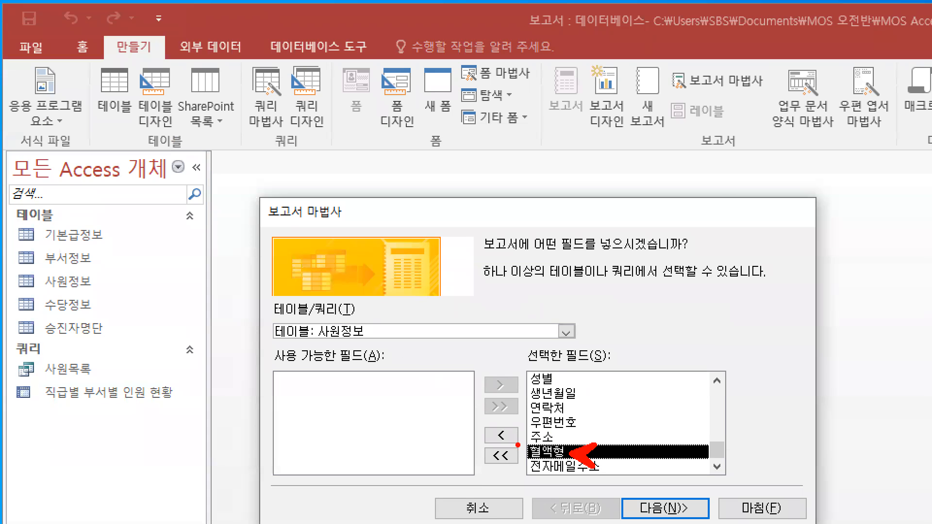
mouse_move(480, 421)
left_mouse_down()
mouse_move(523, 447)
mouse_move(522, 435)
left_mouse_up()
key("g")
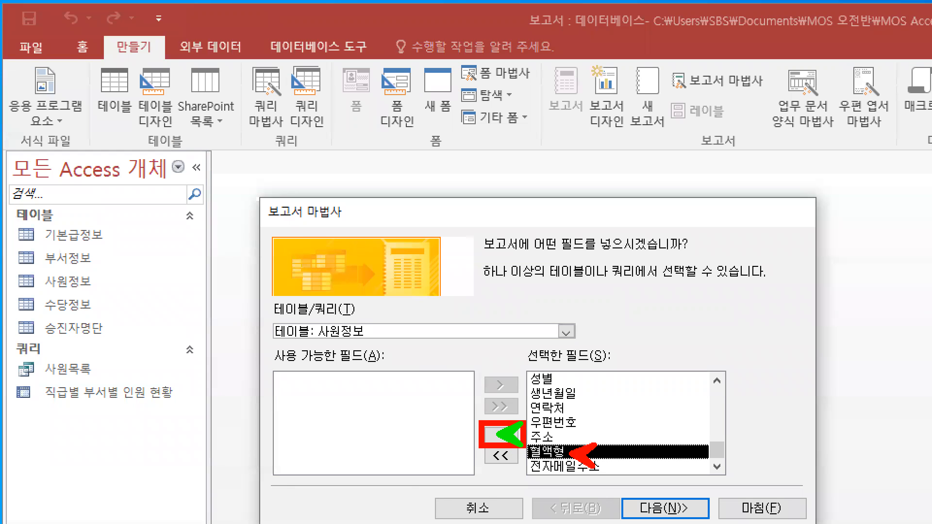
key("b")
key("Escape")
left_click(251, 218)
left_click(326, 253)
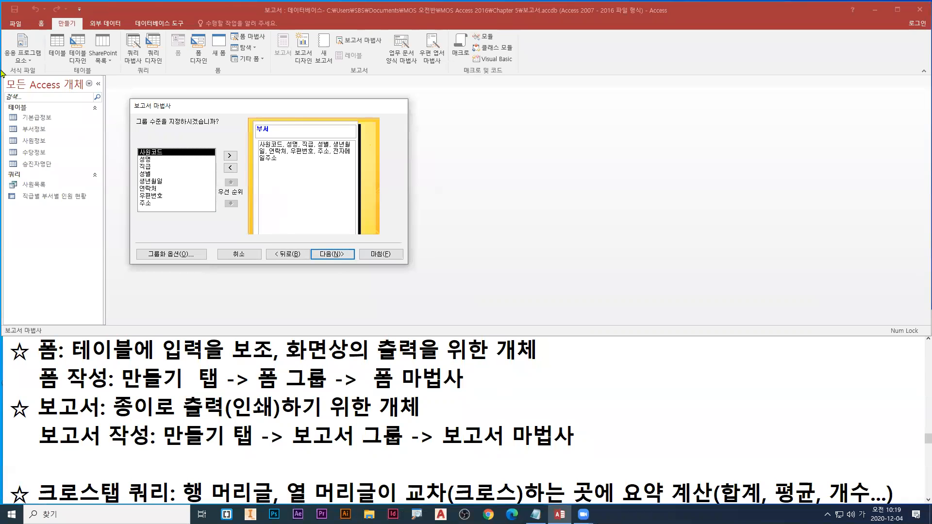
Advance to the sort-order page, look over its field list, then return to the grouping page
key("ctrl+1")
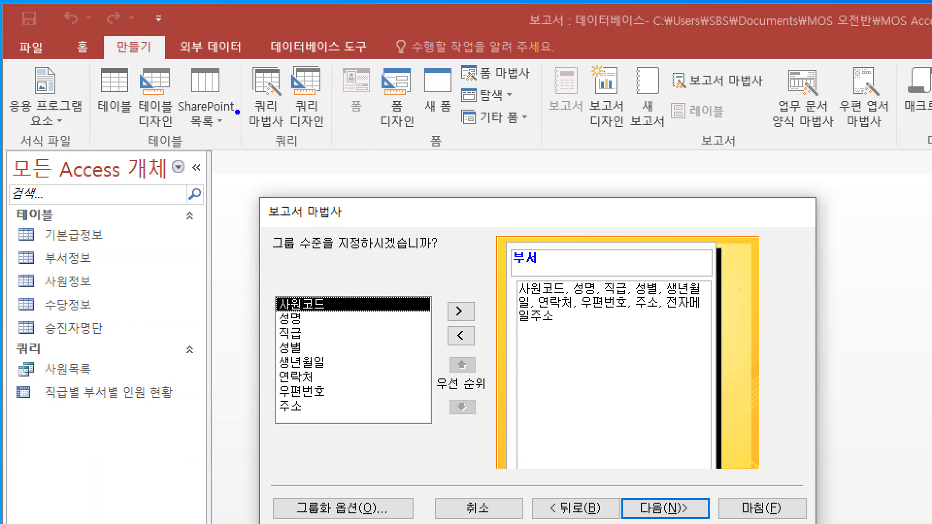
left_click_drag(271, 250, 396, 249)
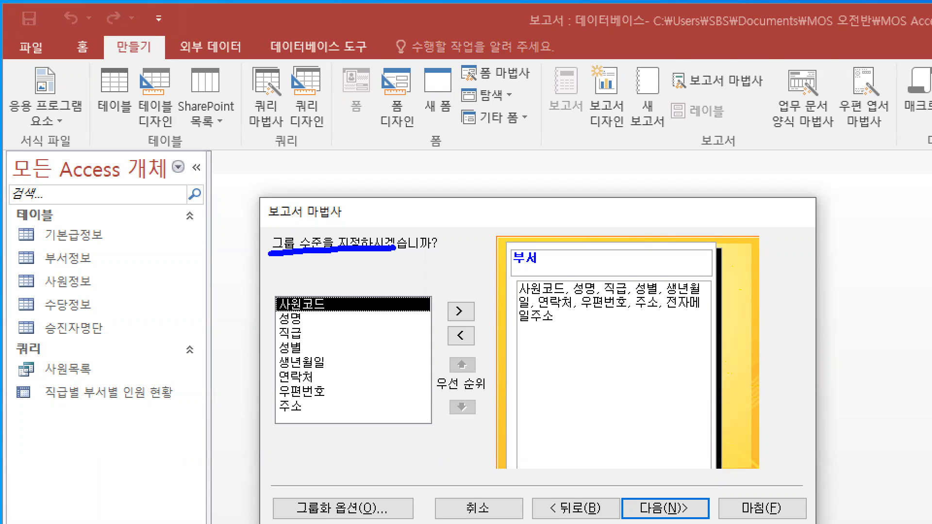
left_click(333, 254)
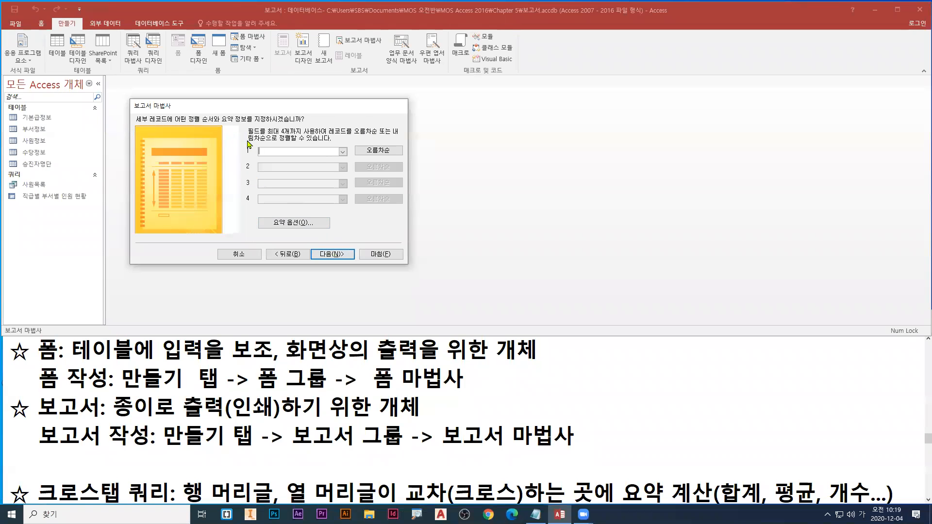
left_click(342, 151)
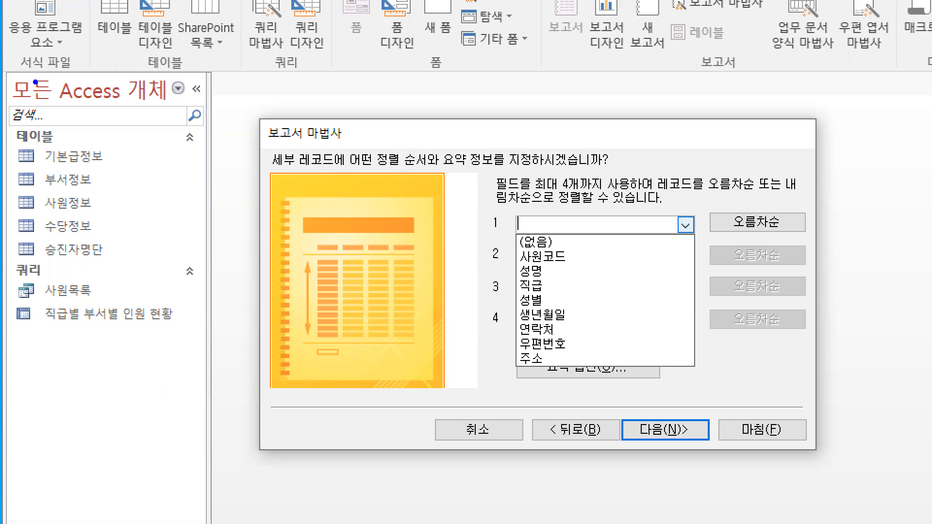
mouse_move(516, 249)
left_mouse_down()
mouse_move(509, 341)
mouse_move(524, 367)
left_mouse_up()
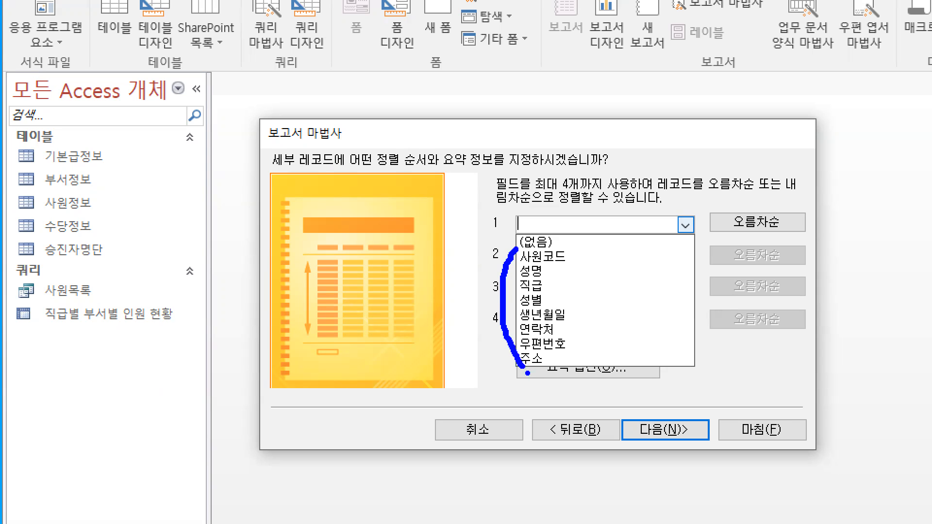
key("Escape")
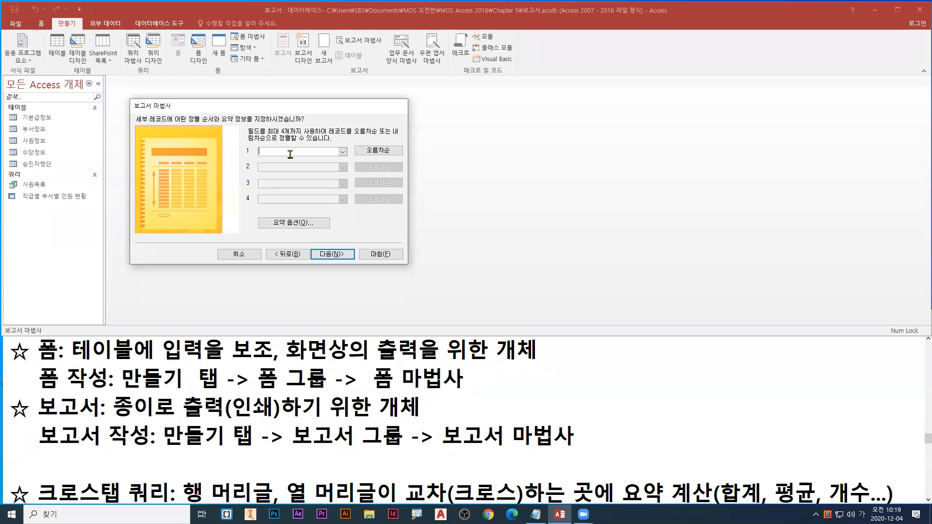
left_click(283, 257)
Return to the Report Wizard's grouping page showing the 부서 group level
key("ctrl+1")
left_click(284, 256)
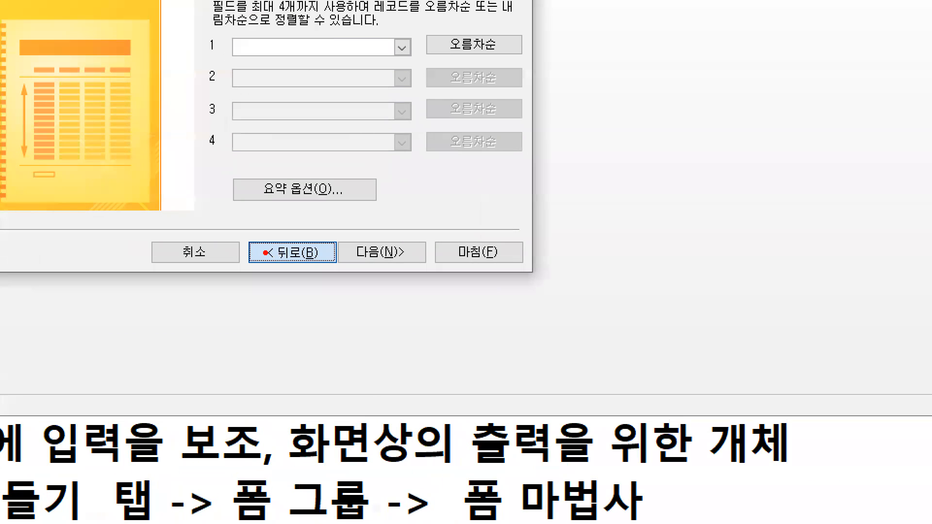
left_click_drag(265, 253, 290, 253)
key("Escape")
left_click(291, 254)
key("ctrl+1")
left_click_drag(206, 150, 270, 151)
mouse_move(446, 165)
left_mouse_down()
mouse_move(481, 165)
mouse_move(436, 164)
mouse_move(487, 158)
mouse_move(480, 170)
left_mouse_up()
key("b")
mouse_move(475, 195)
left_mouse_down()
mouse_move(521, 197)
mouse_move(520, 233)
left_mouse_up()
mouse_move(476, 262)
left_mouse_down()
mouse_move(463, 287)
mouse_move(510, 311)
left_mouse_up()
left_click_drag(480, 323, 504, 324)
left_click_drag(484, 335, 509, 341)
key("Escape")
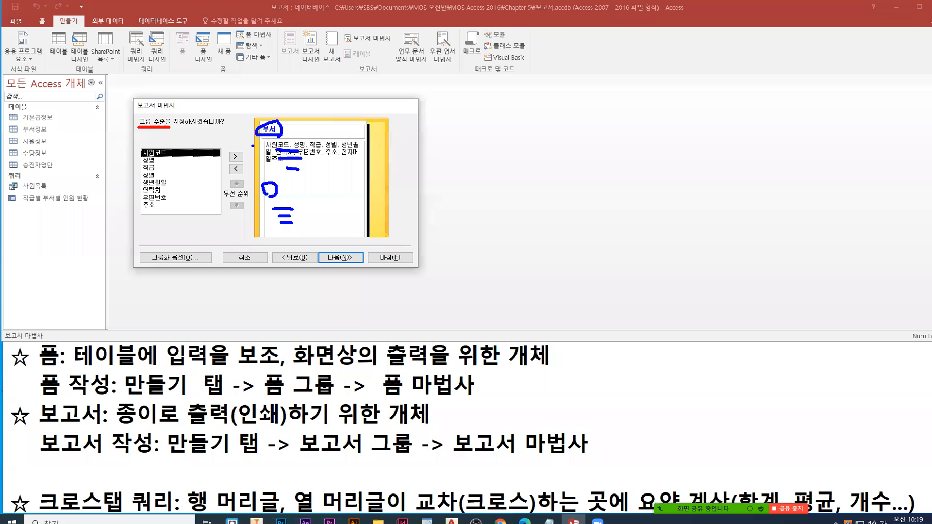
Check the sort-order page's field list again, then go back to the grouping page
left_click(333, 255)
left_click(342, 151)
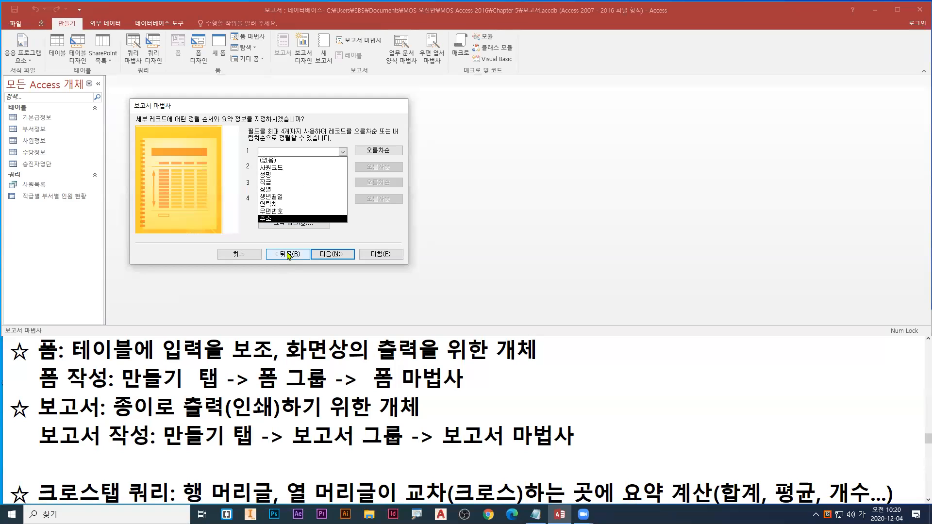
left_click(288, 255)
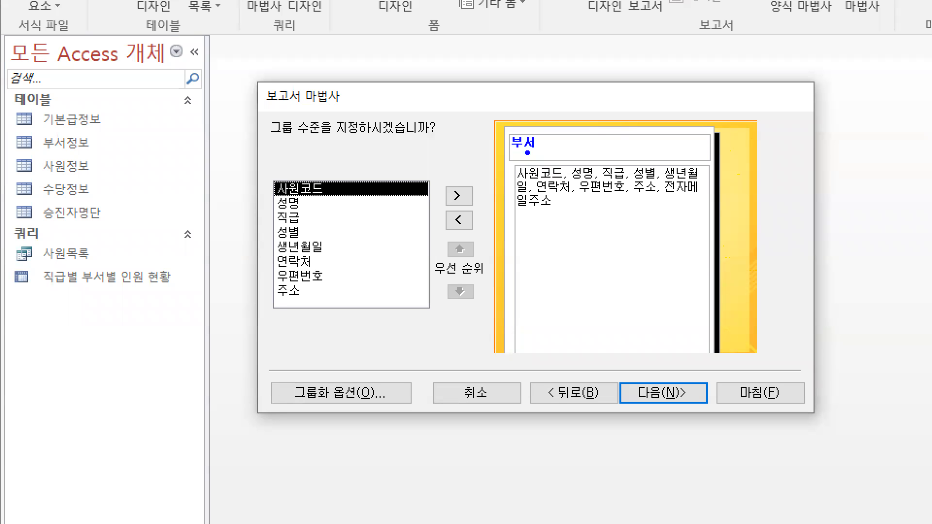
left_click_drag(511, 153, 537, 155)
left_click_drag(449, 220, 471, 220)
key("r")
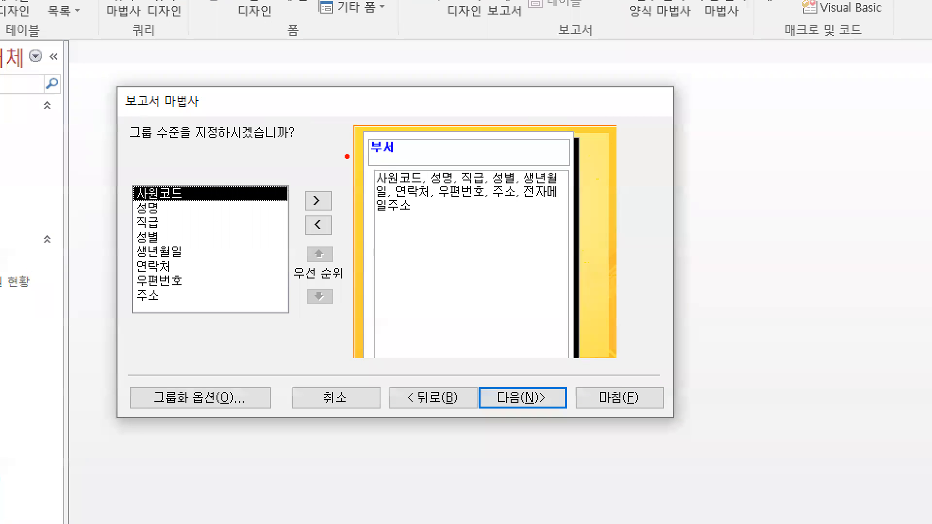
left_click_drag(362, 161, 401, 160)
mouse_move(312, 225)
left_mouse_down()
mouse_move(322, 225)
mouse_move(310, 213)
mouse_move(337, 240)
left_mouse_up()
key("b")
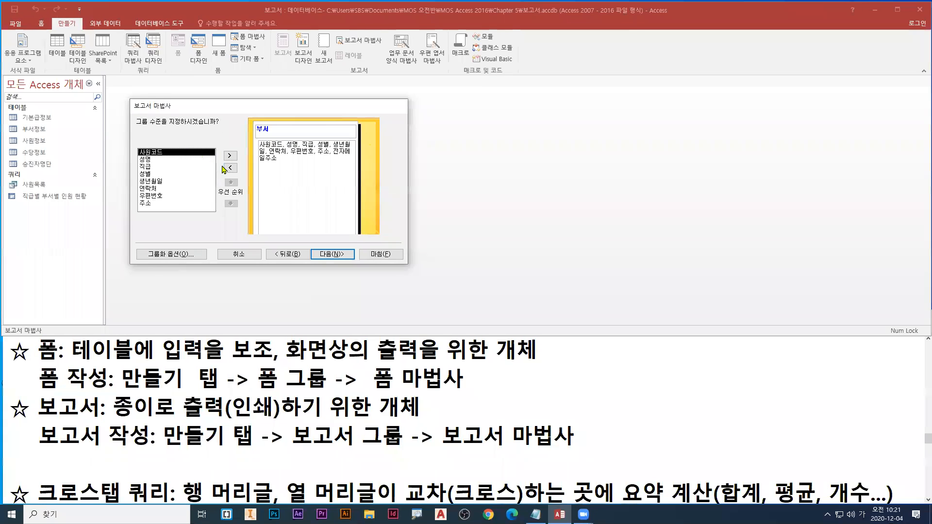
Remove the 부서 grouping level and continue to the sort-order step
left_click(230, 169)
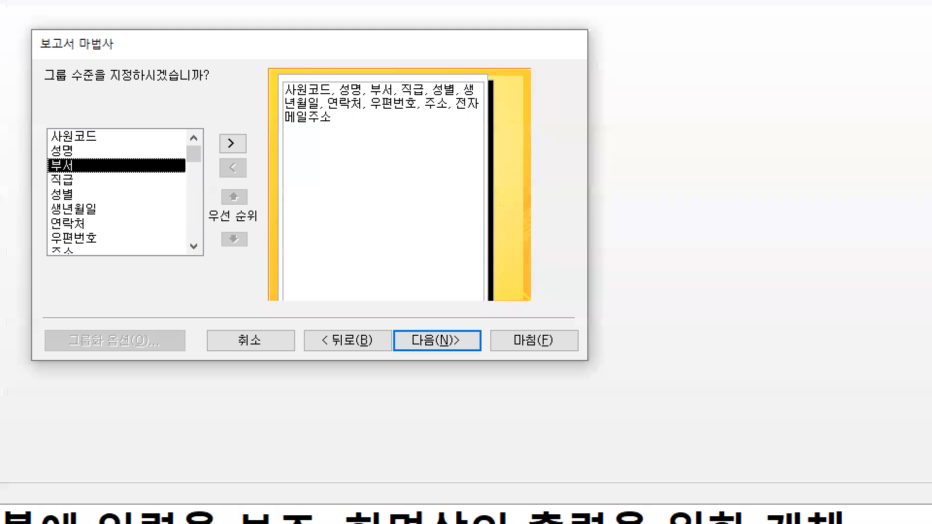
left_click_drag(226, 168, 239, 168)
left_click_drag(273, 76, 483, 129)
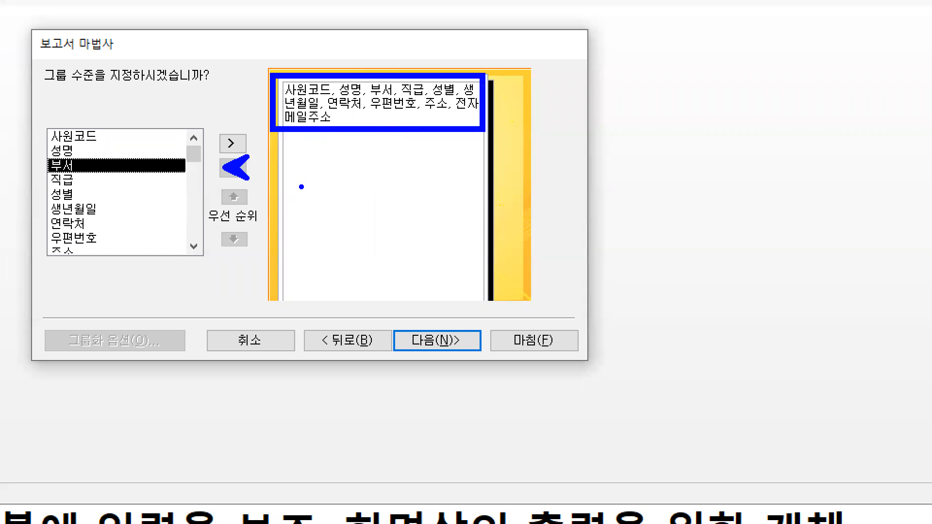
left_click(461, 338)
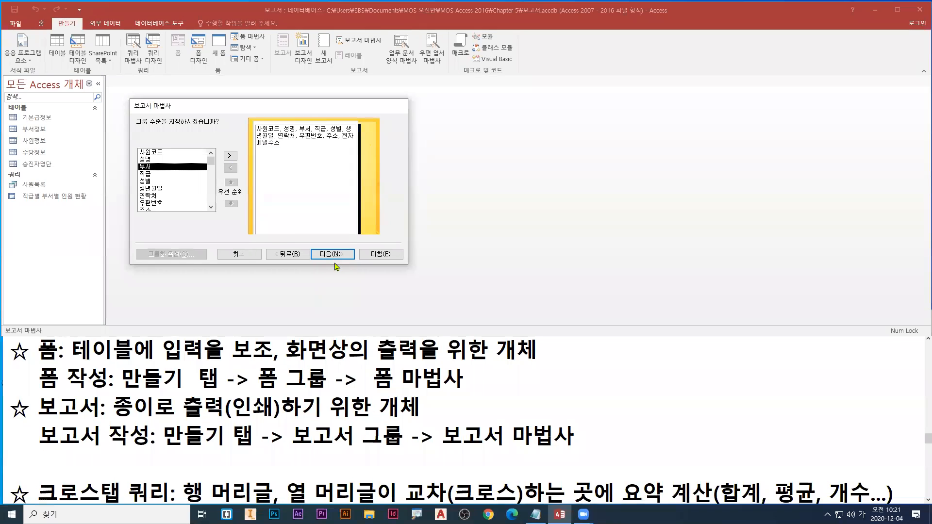
left_click(437, 340)
Set sort 1 to 부서 (내림차순) and sort 2 to 성명 (내림차순), then continue
left_click(342, 152)
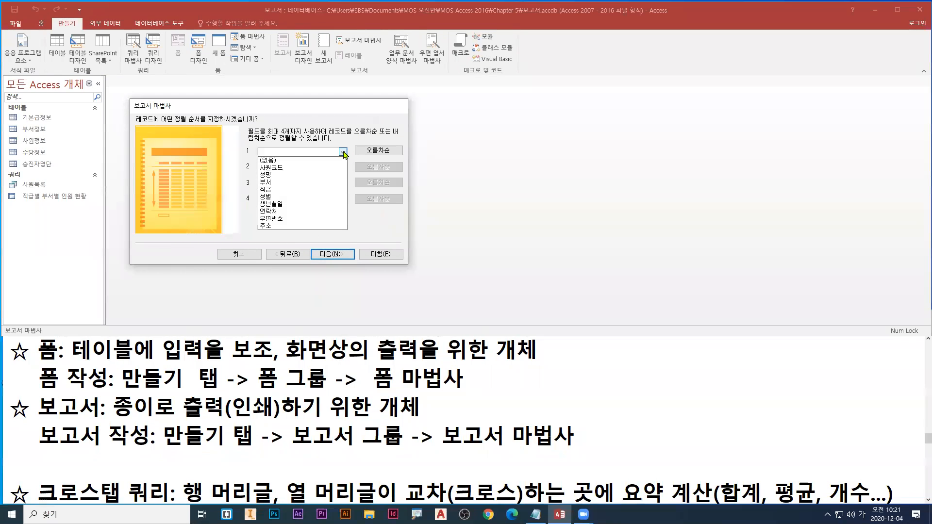
left_click(267, 183)
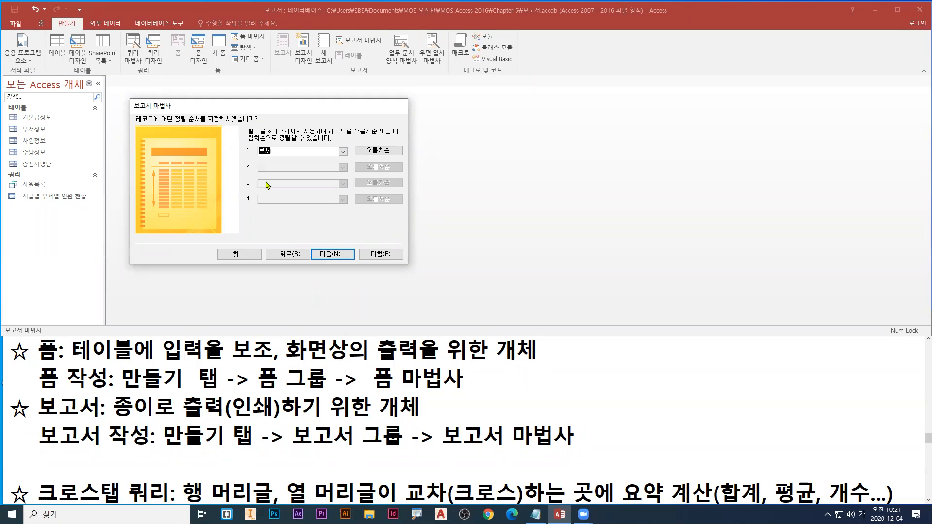
left_click(375, 153)
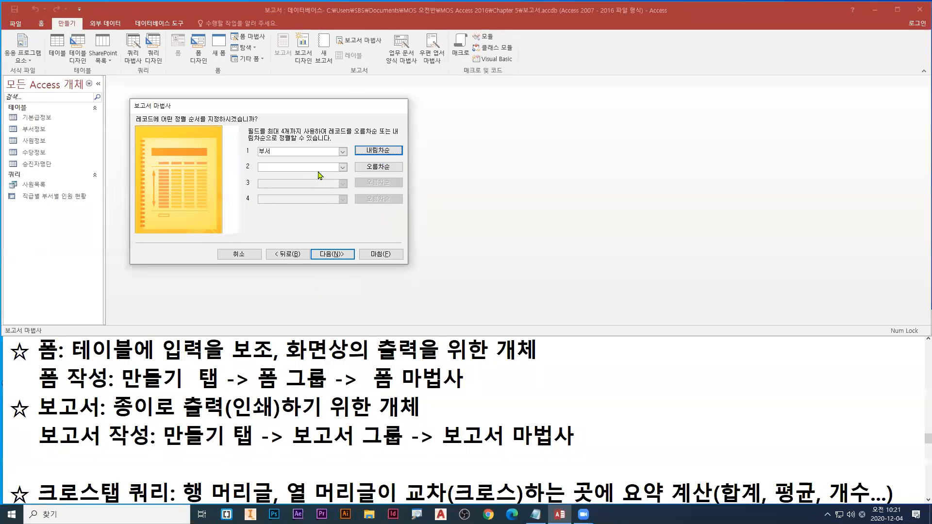
left_click(308, 184)
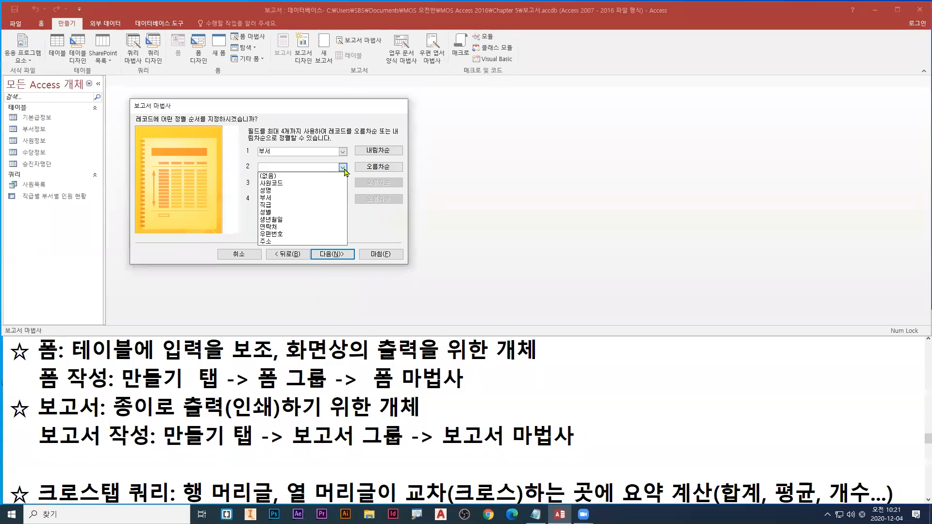
left_click(280, 191)
left_click(381, 169)
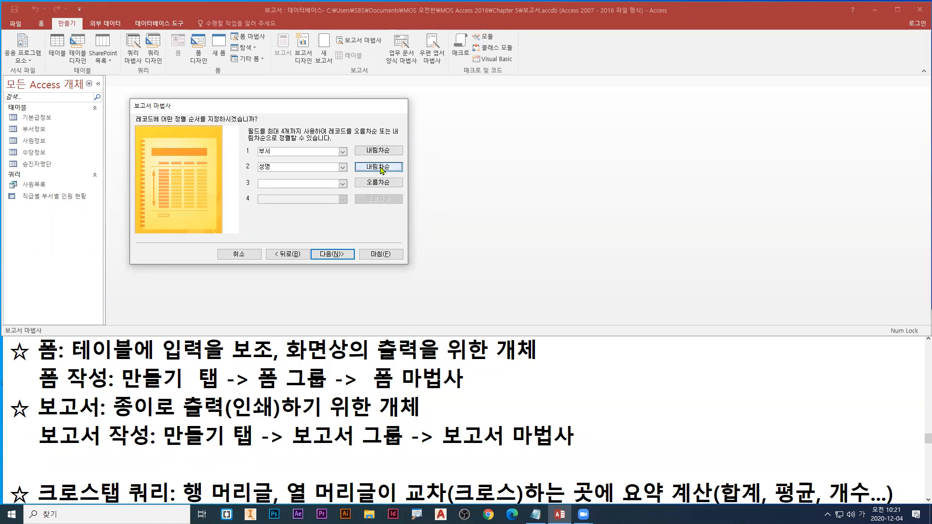
left_click_drag(259, 155, 274, 155)
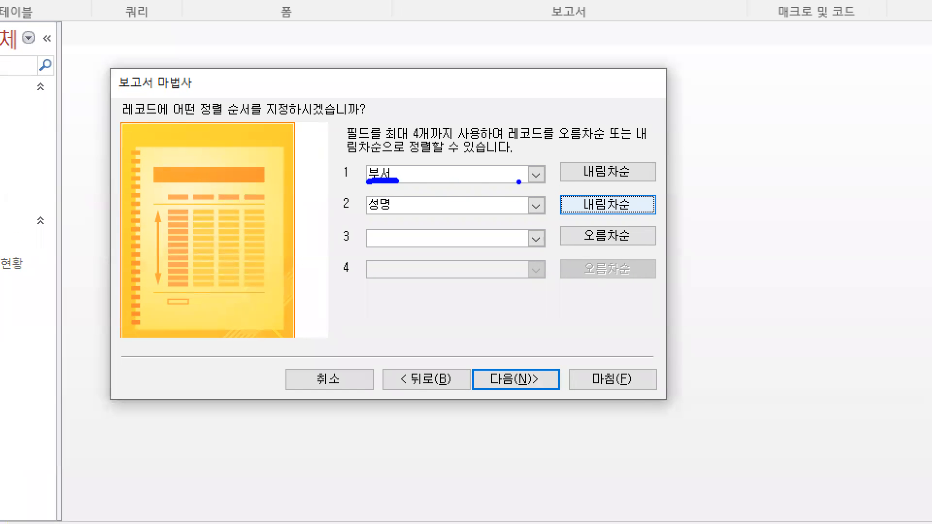
left_click_drag(606, 176, 609, 200)
left_click_drag(355, 216, 440, 221)
left_click_drag(617, 233, 636, 222)
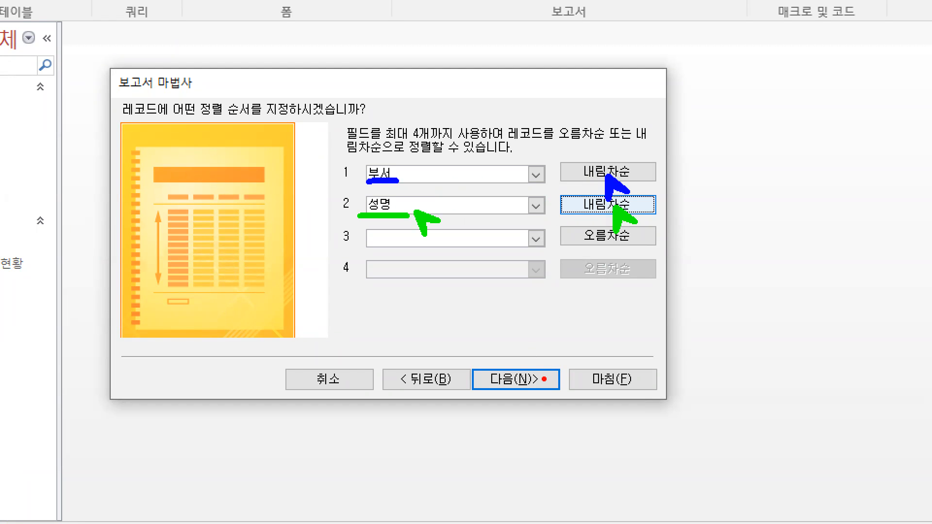
left_click_drag(523, 366, 524, 389)
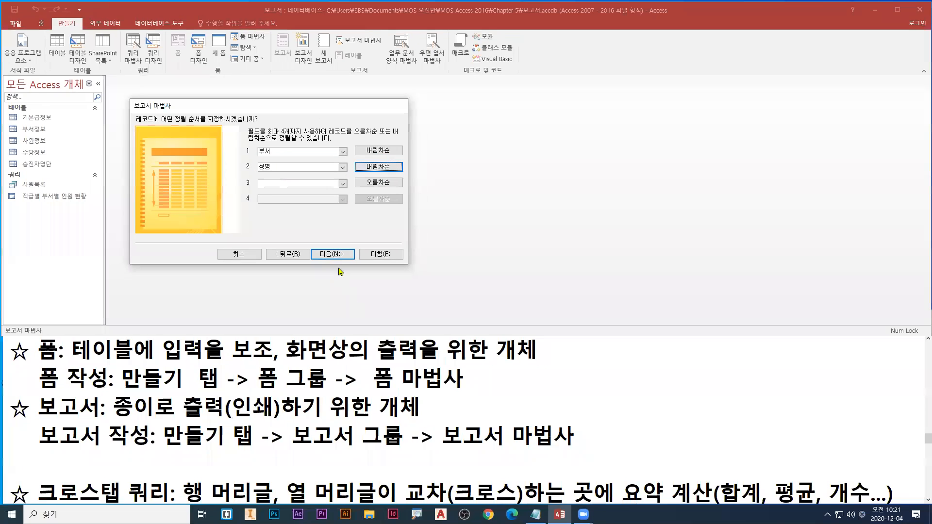
left_click(533, 383)
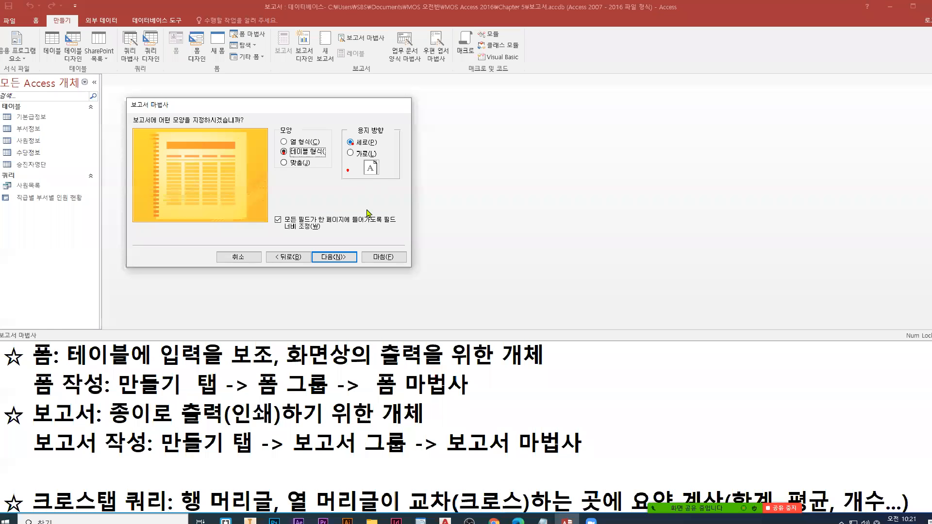
Accept the 테이블 형식, 세로 layout and prefix the title with 부서별, giving 부서별 사원정보
left_click(416, 373)
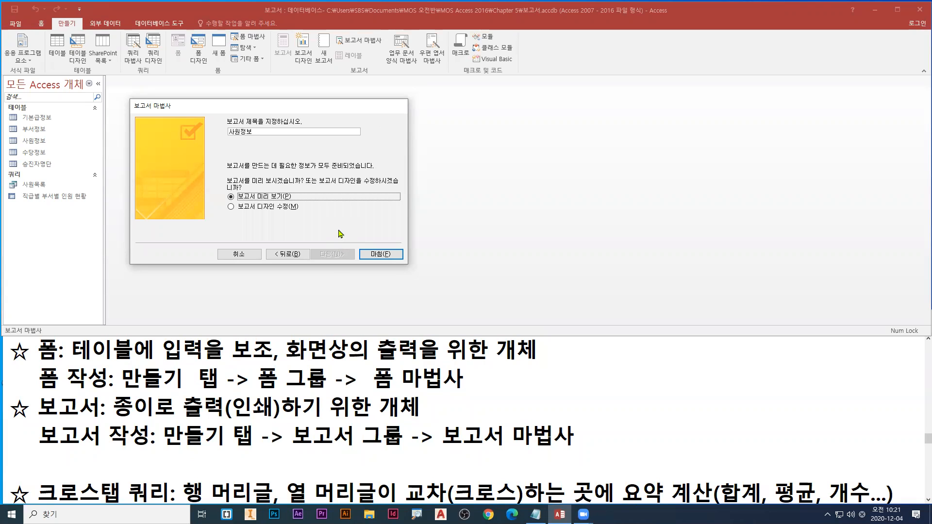
left_click(231, 134)
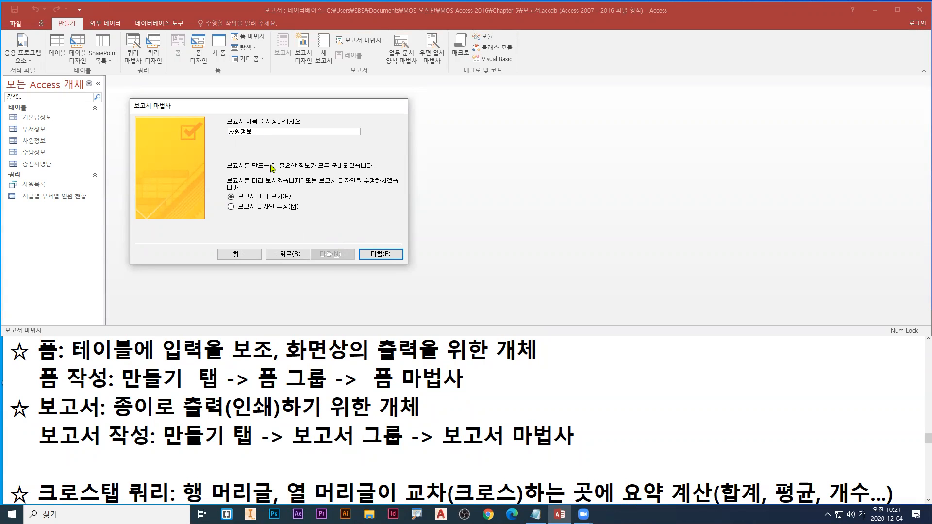
type("부서별")
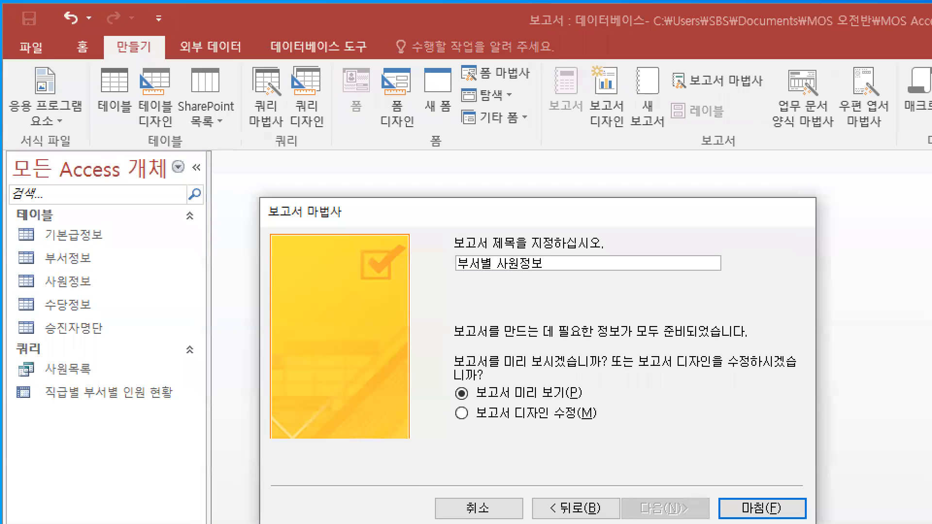
left_click(309, 217)
key("b")
left_click_drag(454, 276, 544, 276)
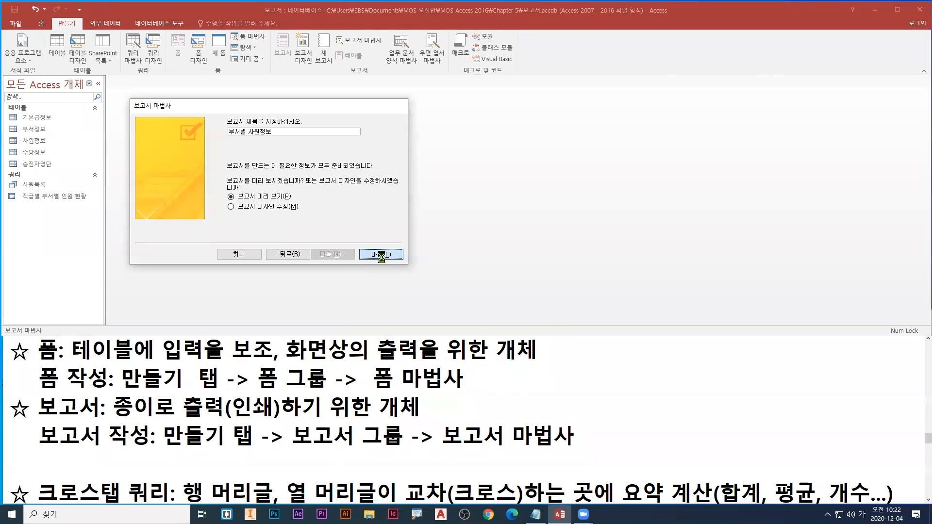
Finish the wizard, maximize the Access window, and show the report in Print Preview
left_click(381, 256)
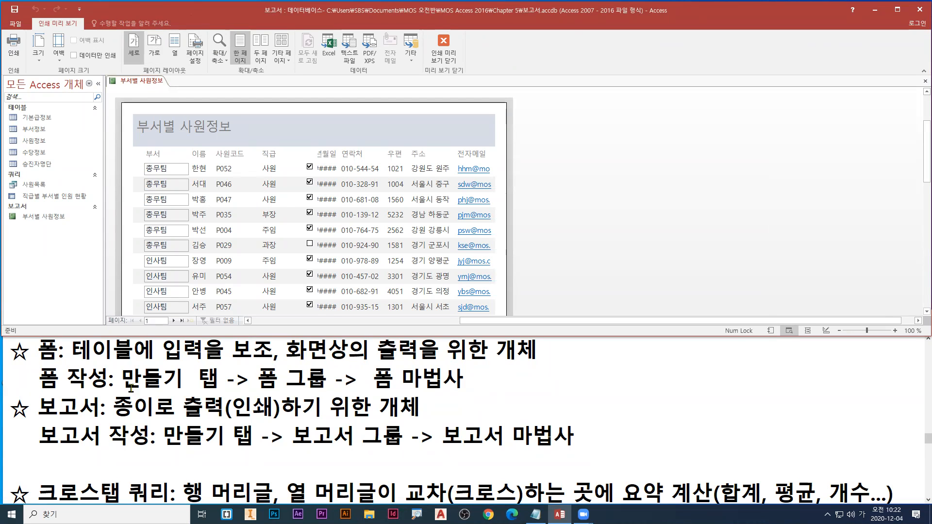
left_click_drag(115, 421, 324, 420)
double_click(214, 10)
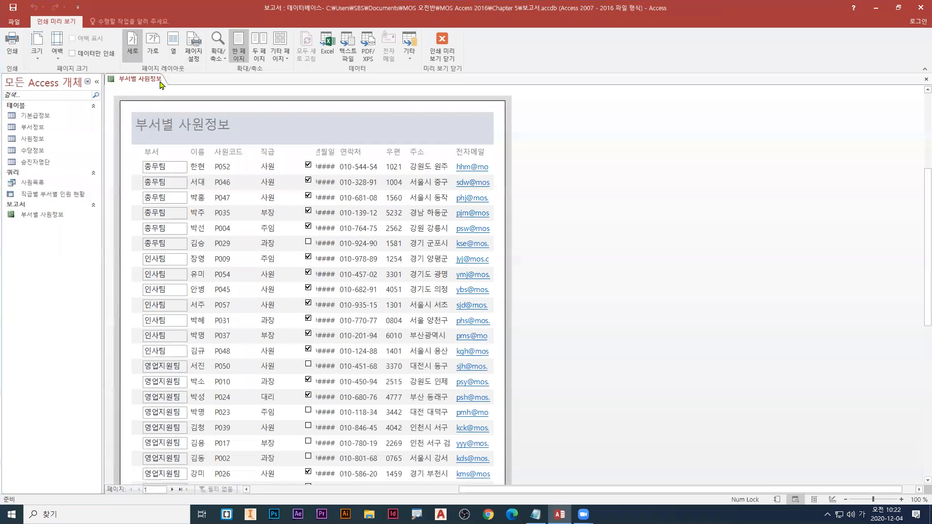
right_click(153, 83)
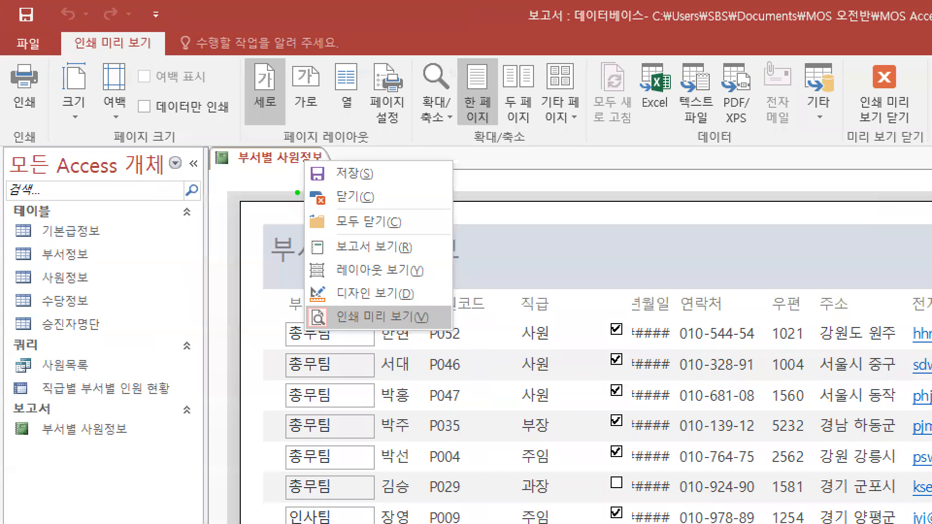
left_click_drag(267, 159, 276, 183)
left_click_drag(320, 328, 444, 327)
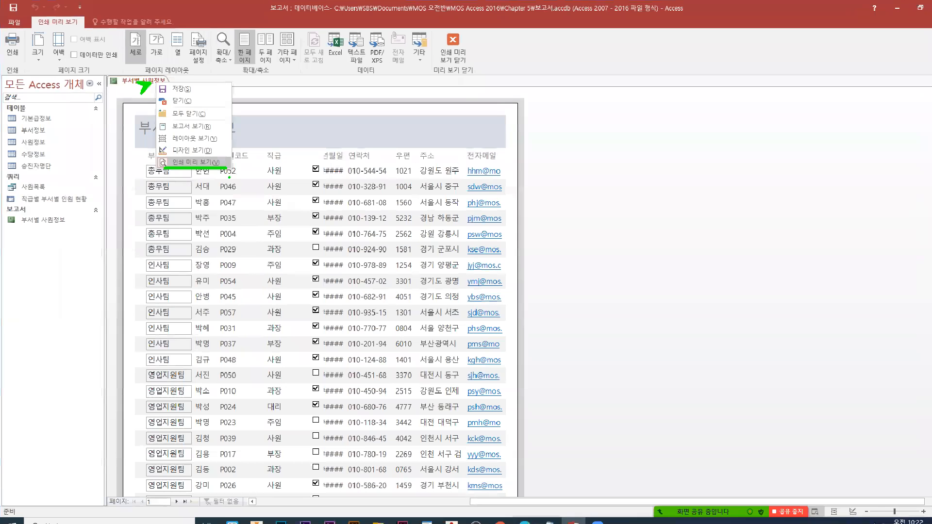
left_click(382, 316)
Zoom in and out on the page and flip between preview pages 1 and 2
left_click(483, 221)
left_click(483, 221)
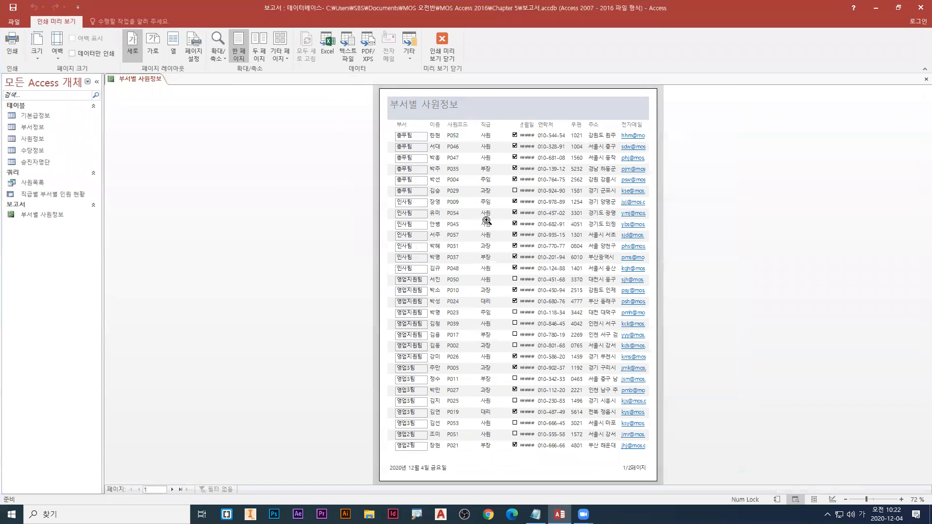
left_click(172, 490)
left_click(139, 491)
left_click(172, 490)
left_click(140, 491)
left_click(173, 490)
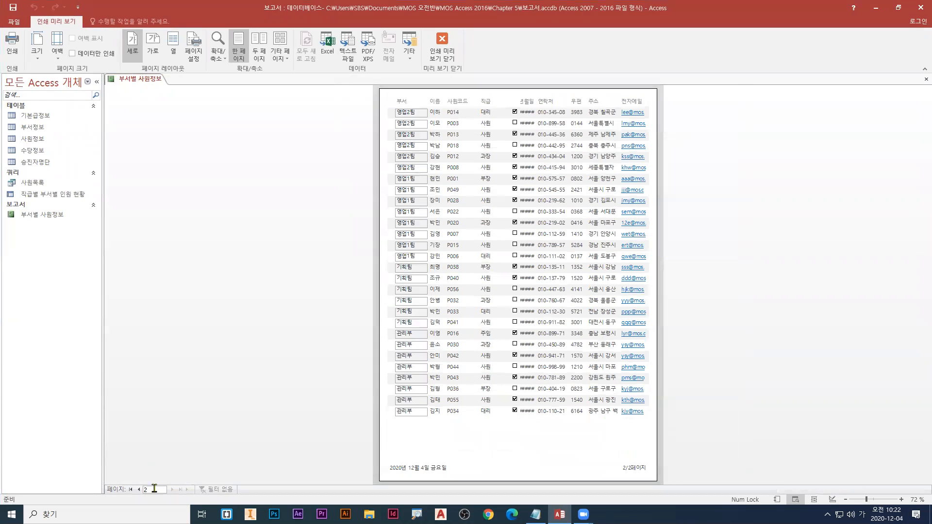
left_click(140, 490)
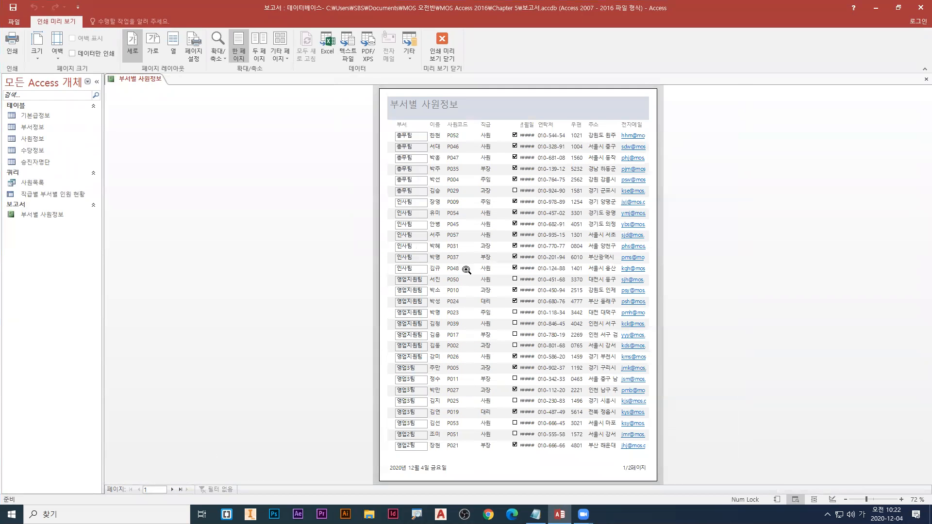
Switch the report to Report view and scroll through its records
right_click(140, 81)
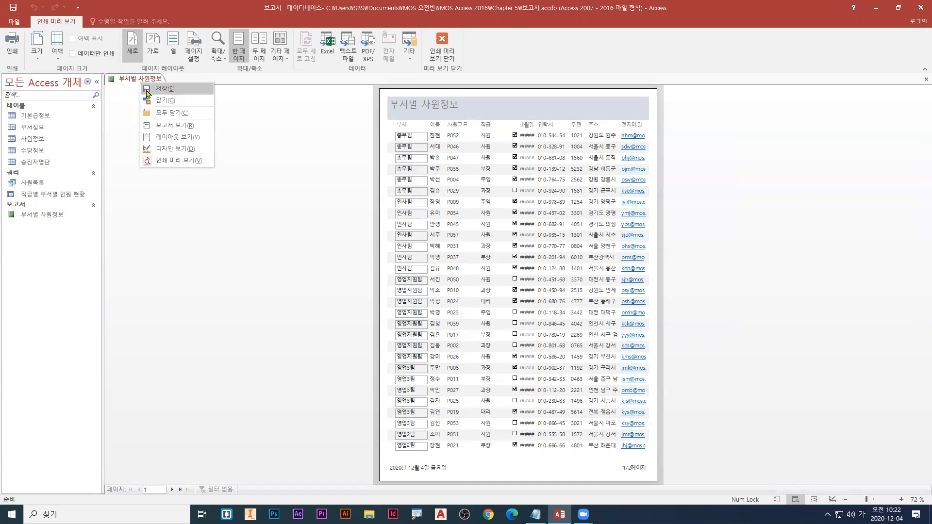
left_click(167, 125)
right_click(149, 81)
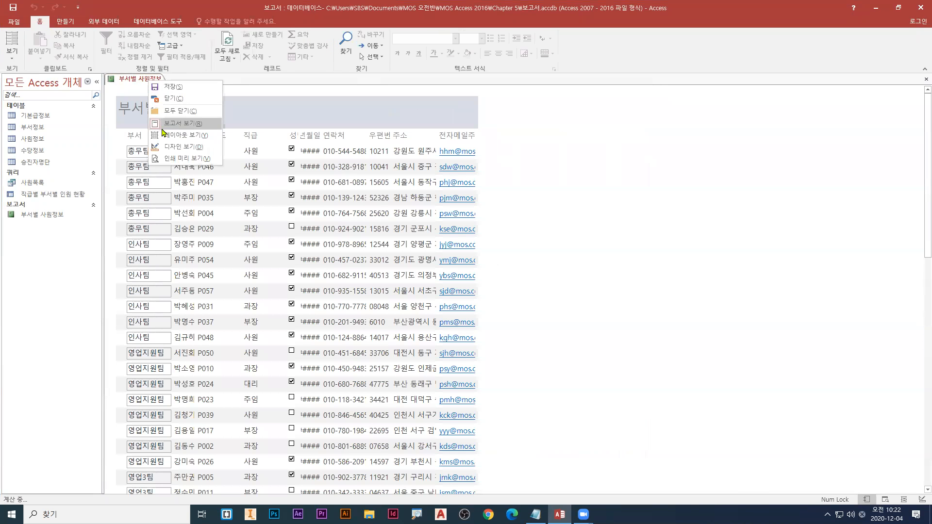
left_click(168, 123)
scroll(292, 214, "down", 5)
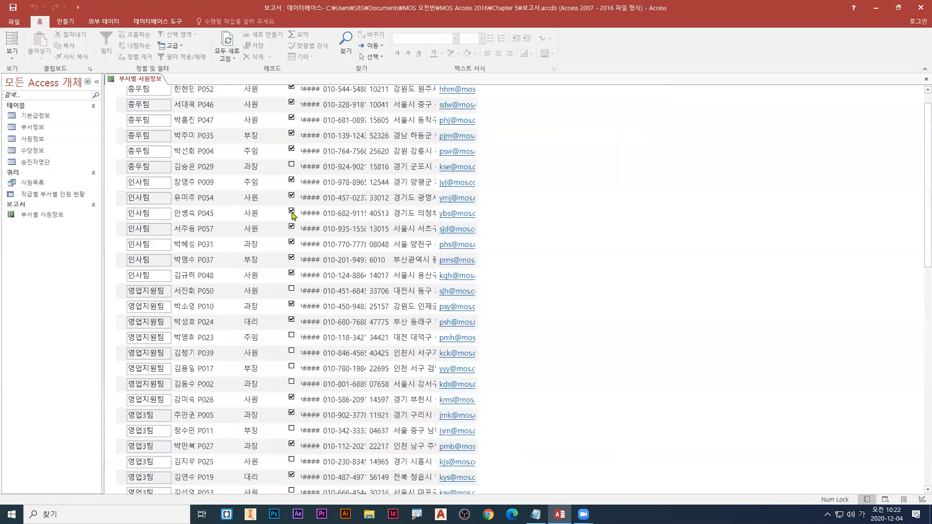
scroll(292, 262, "down", 10)
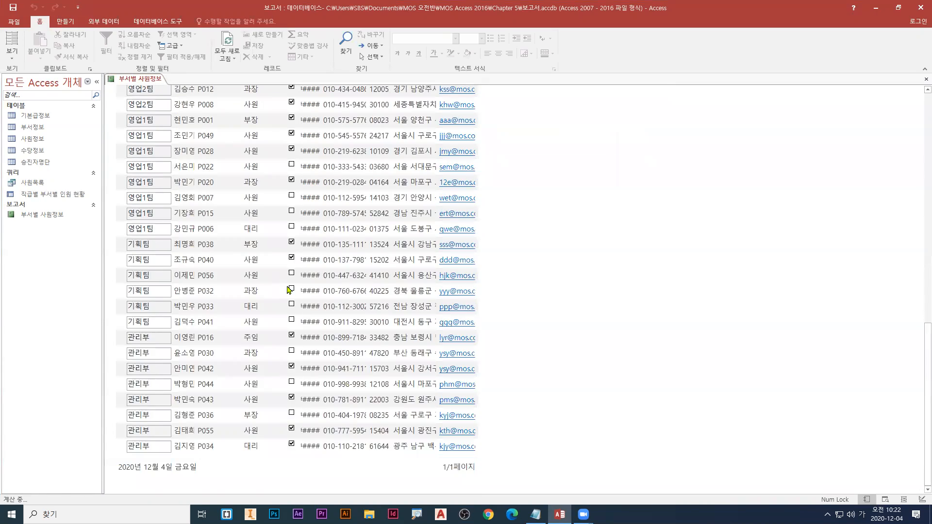
scroll(276, 271, "up", 2)
Return to Print Preview, view pages 2 and 1, and zoom to actual size
right_click(146, 77)
left_click(166, 162)
right_click(149, 79)
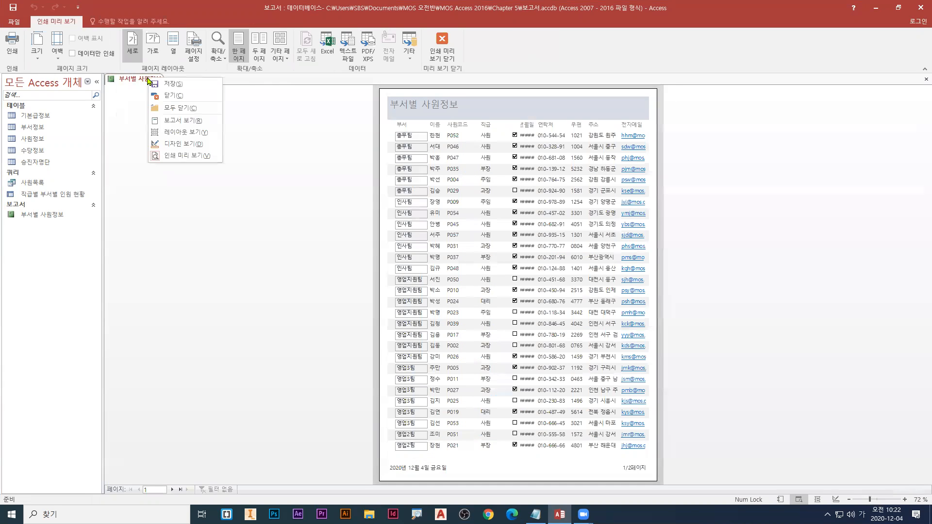
left_click(171, 155)
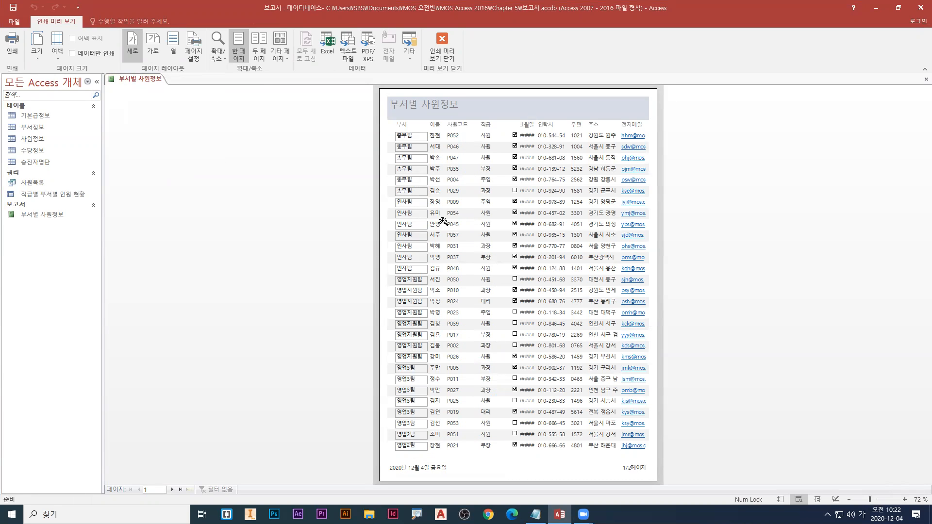
left_click(172, 489)
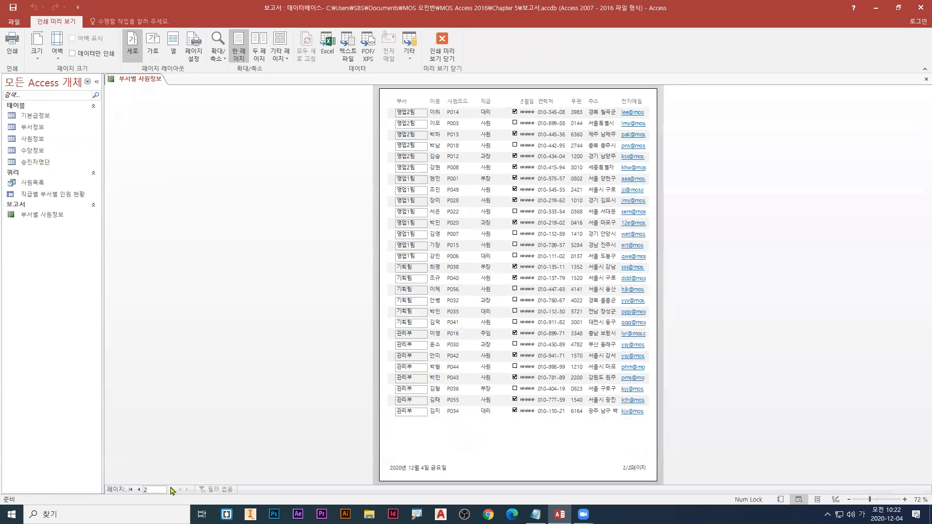
left_click(139, 490)
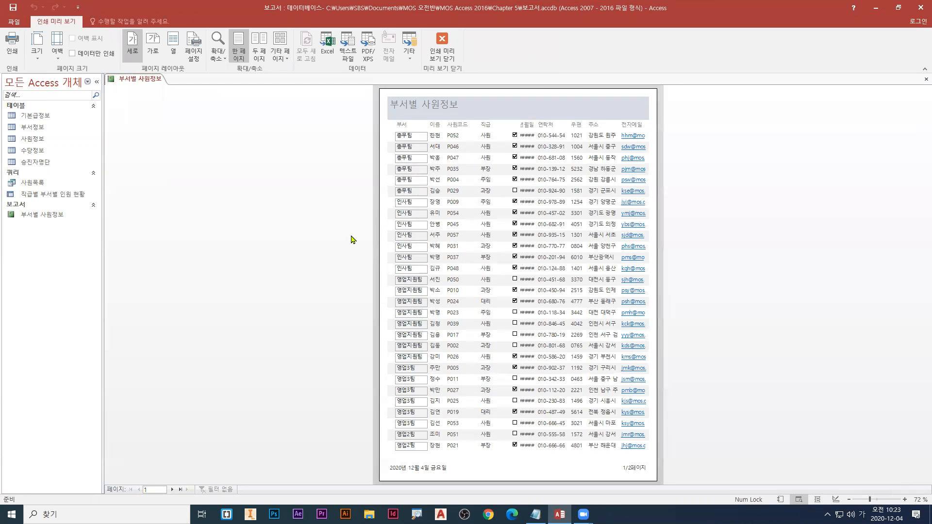
left_click(427, 147)
scroll(463, 233, "down", 2)
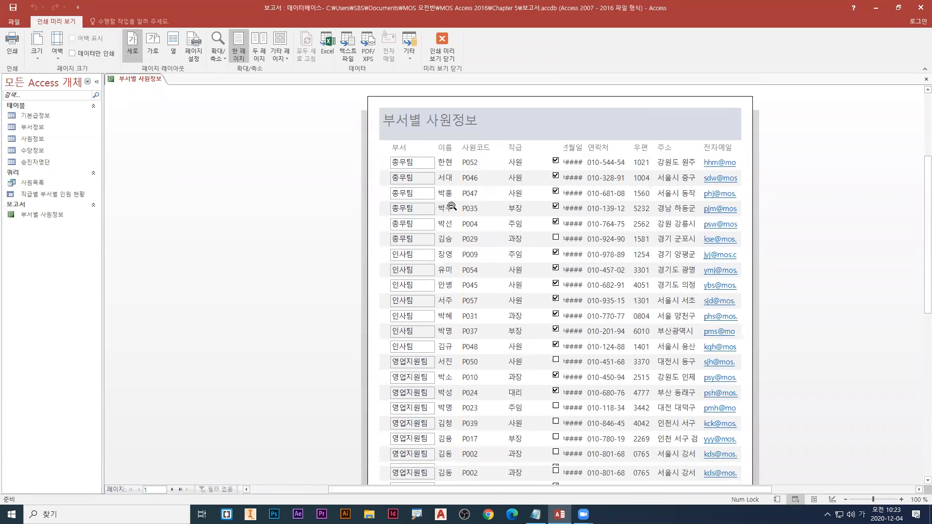
right_click(141, 83)
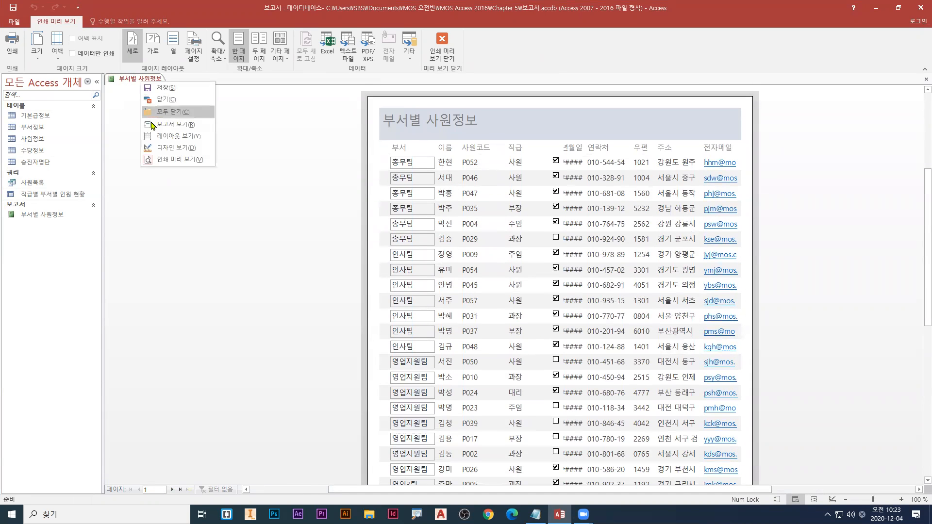
In Design View, drag the 성명 text box wider, then preview the report again
left_click(164, 148)
left_click(184, 182)
right_click(144, 85)
left_click(162, 153)
left_click(182, 184)
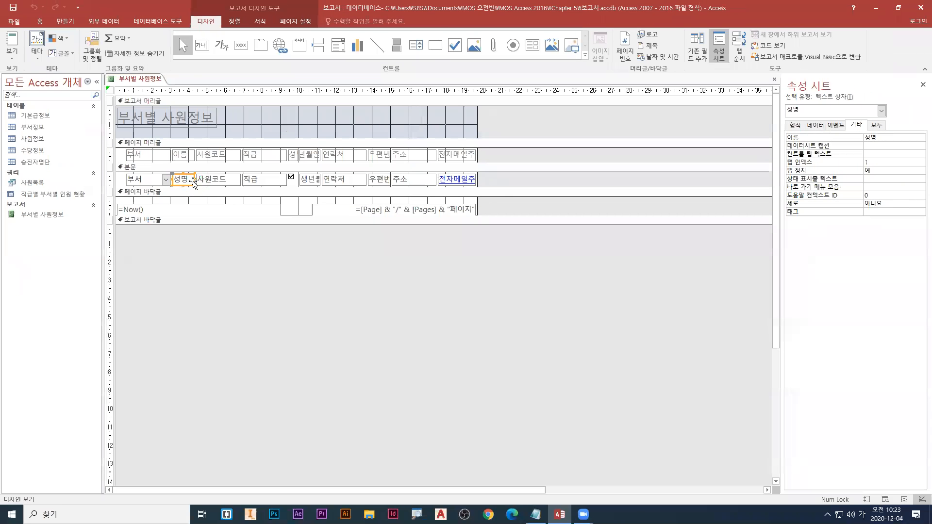
left_click_drag(391, 270, 400, 271)
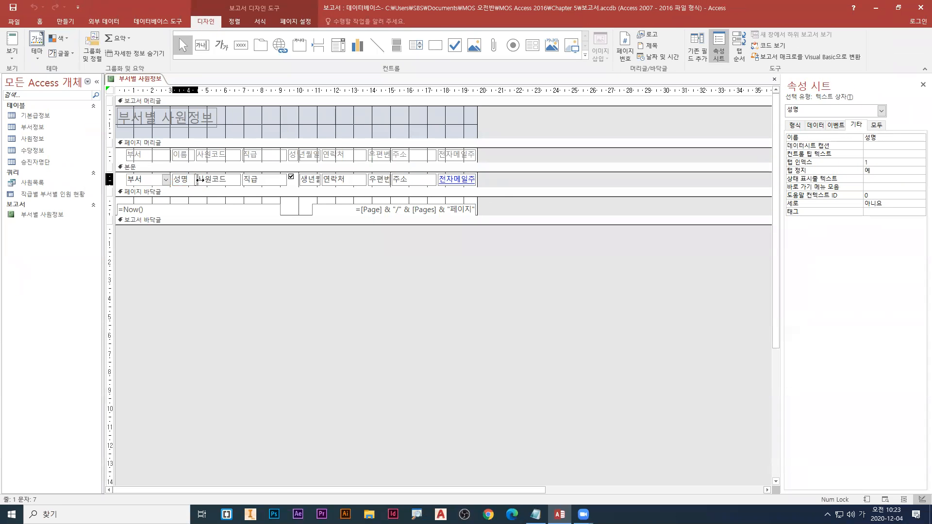
left_click_drag(199, 179, 199, 180)
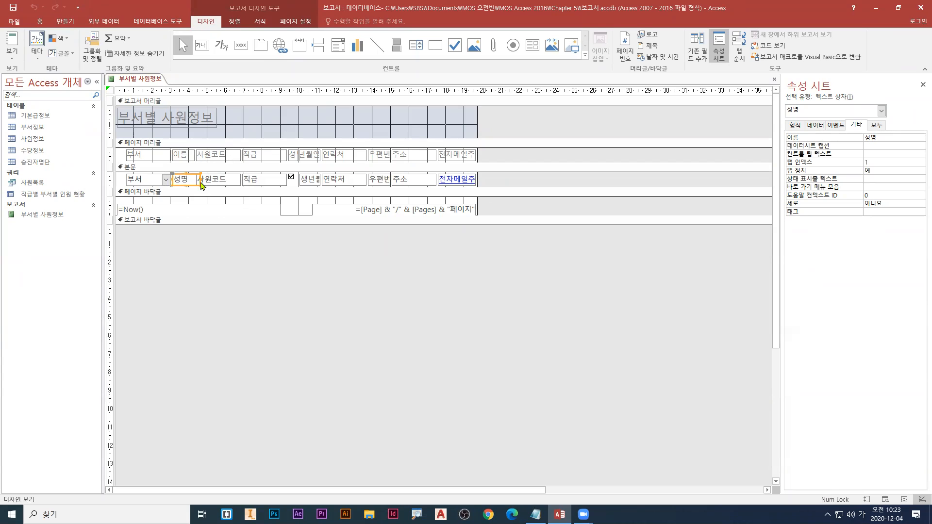
key("alt")
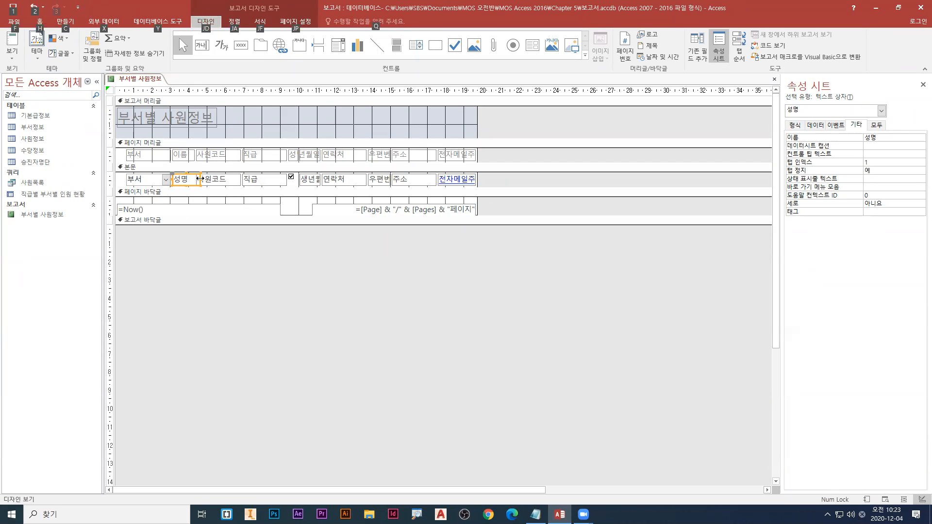
key("alt")
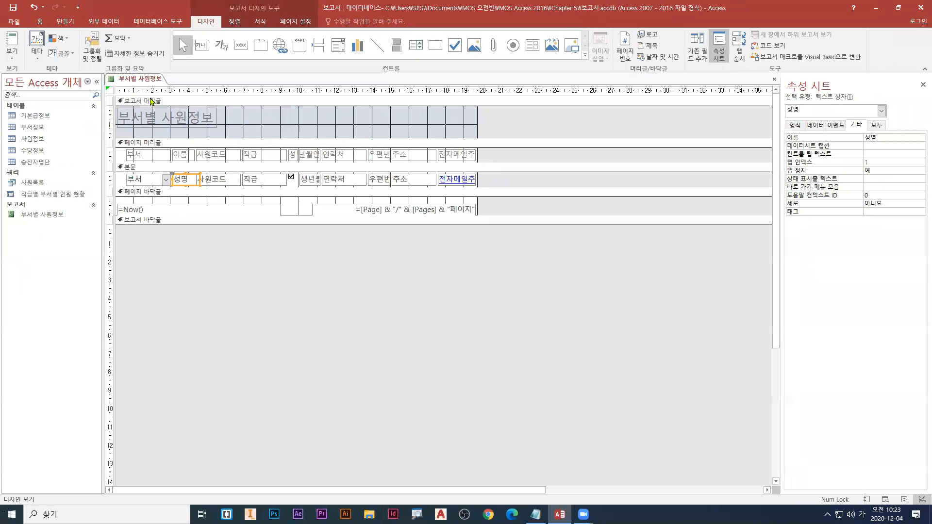
right_click(145, 80)
left_click(178, 160)
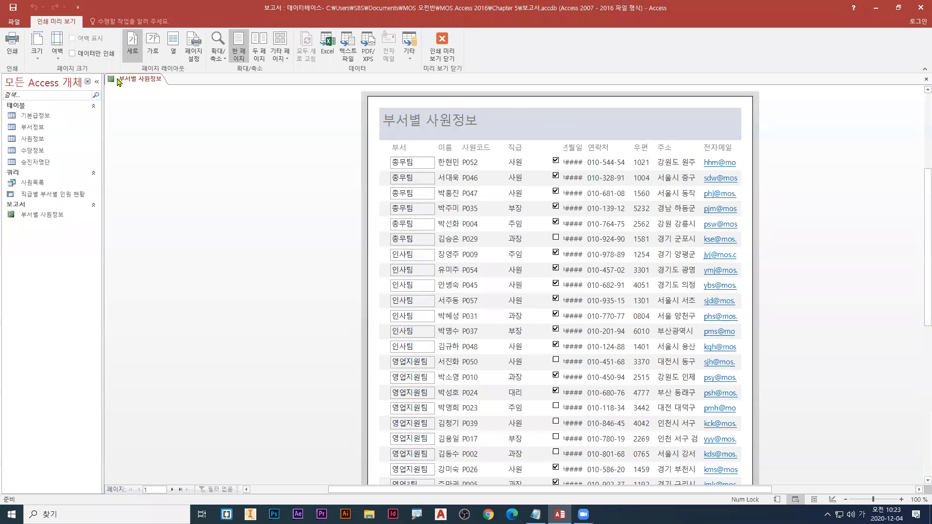
Close the 부서별 사원정보 report, saving its design changes
right_click(139, 80)
left_click(165, 101)
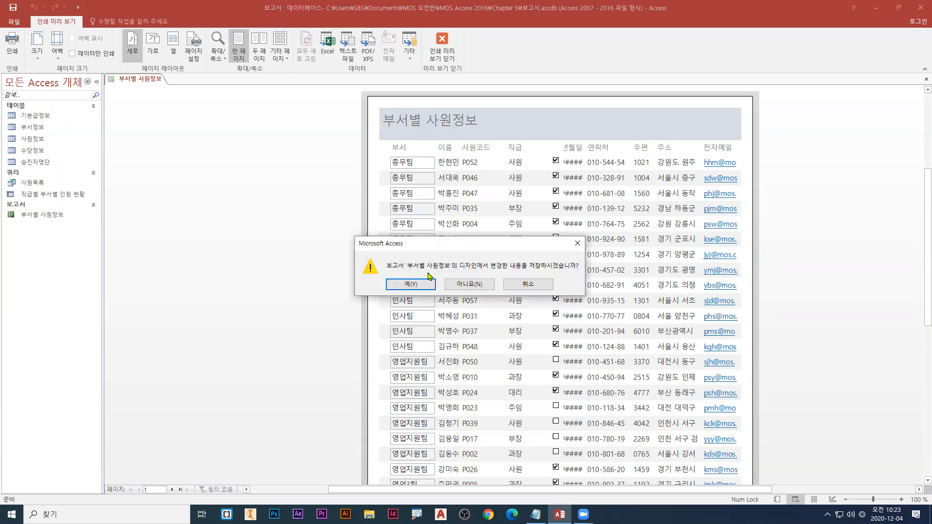
left_click(410, 285)
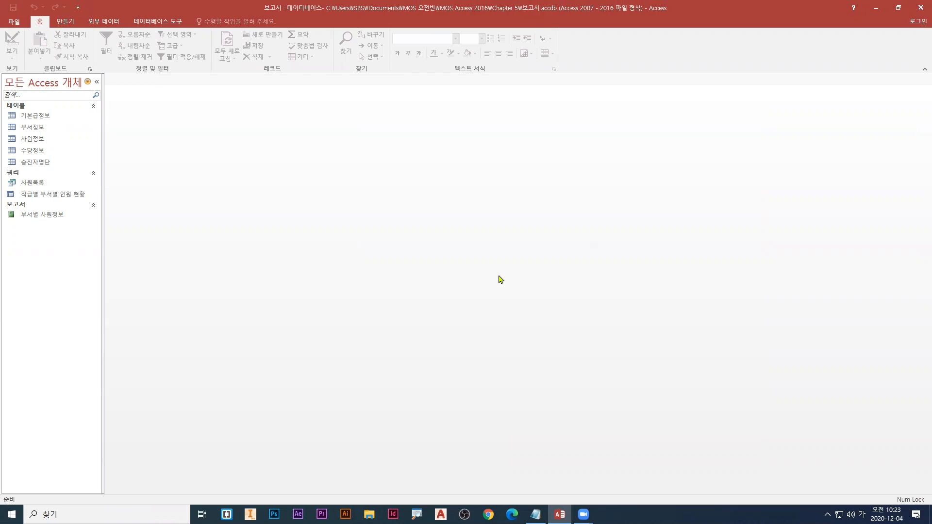
left_click(67, 24)
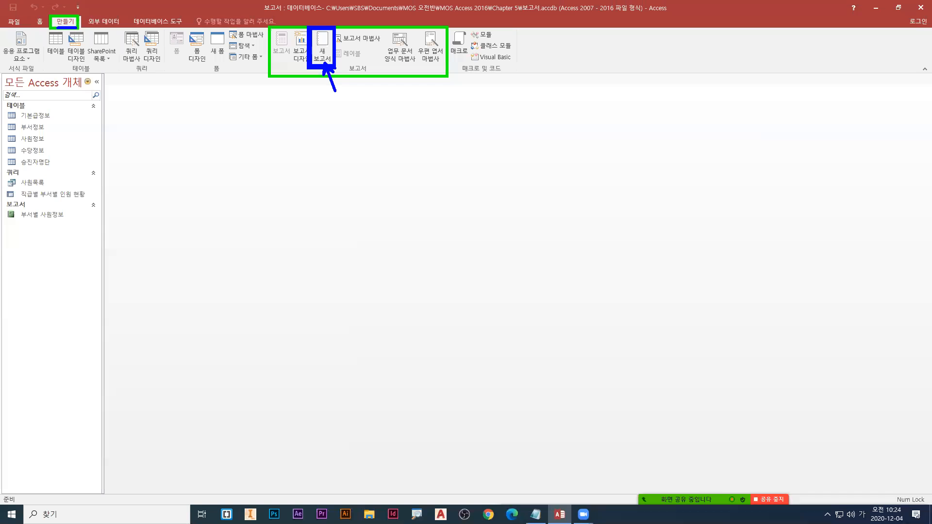
Create a new blank report and expand the 사원정보 table in the all-tables field list
left_click(322, 54)
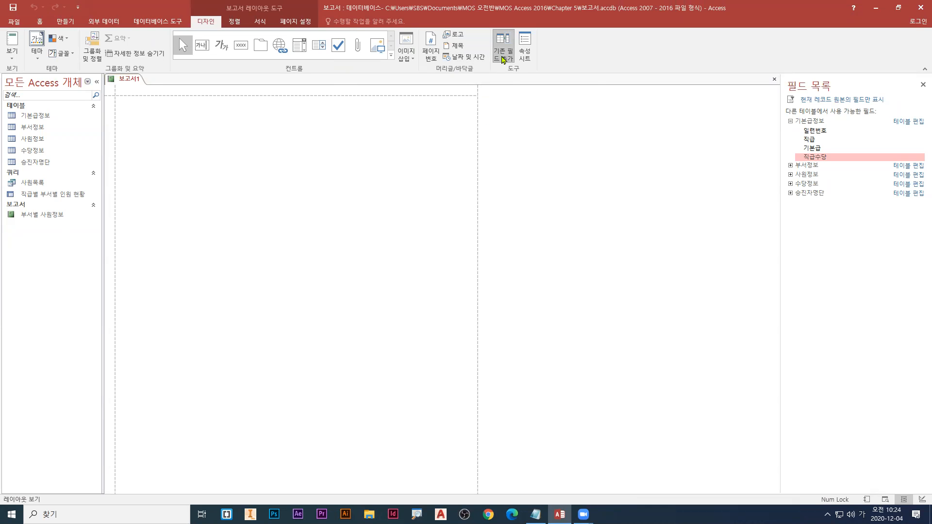
left_click(503, 59)
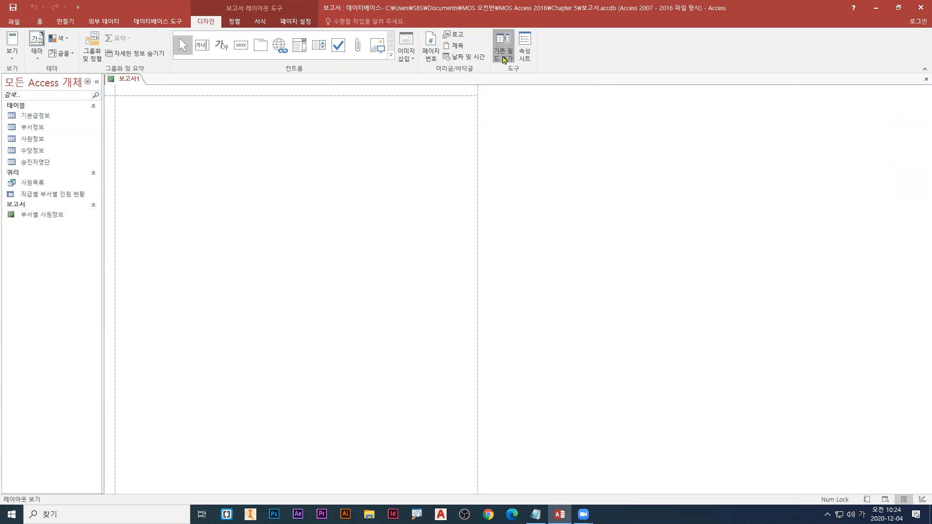
left_click(503, 59)
left_click_drag(496, 84, 502, 62)
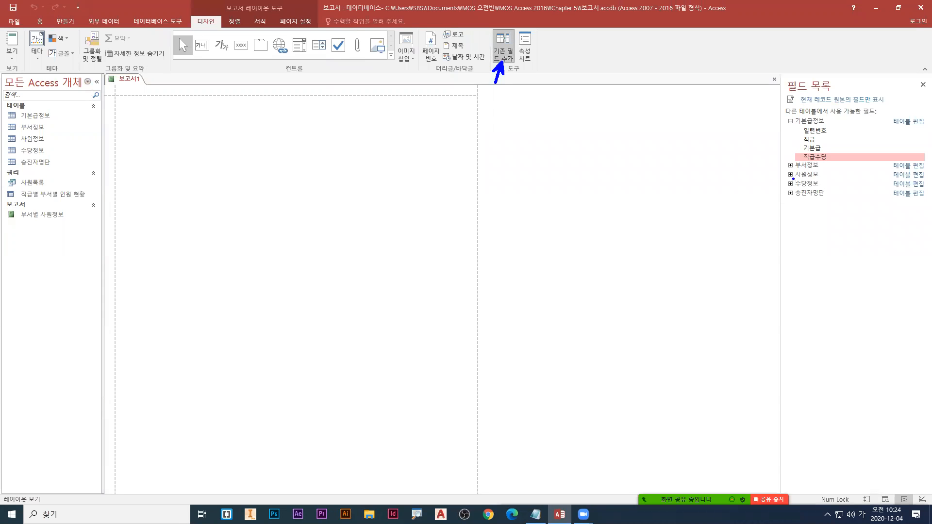
left_click(820, 100)
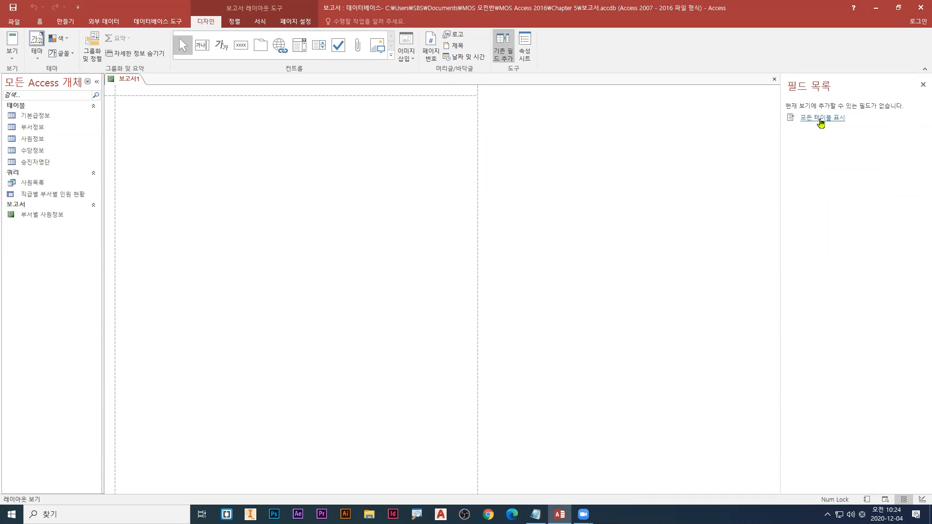
left_click_drag(827, 134, 822, 122)
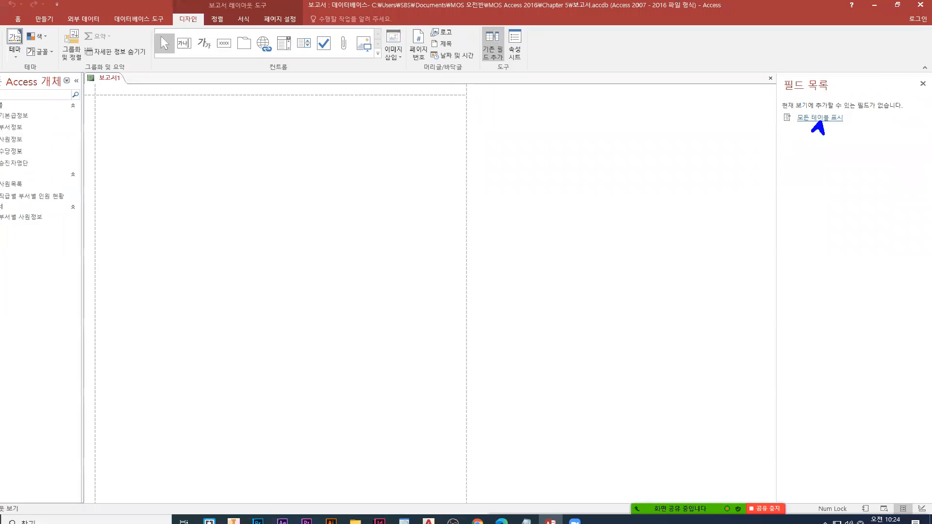
left_click(816, 115)
left_click(791, 139)
left_click(790, 139)
left_click(790, 139)
left_click_drag(791, 139, 737, 157)
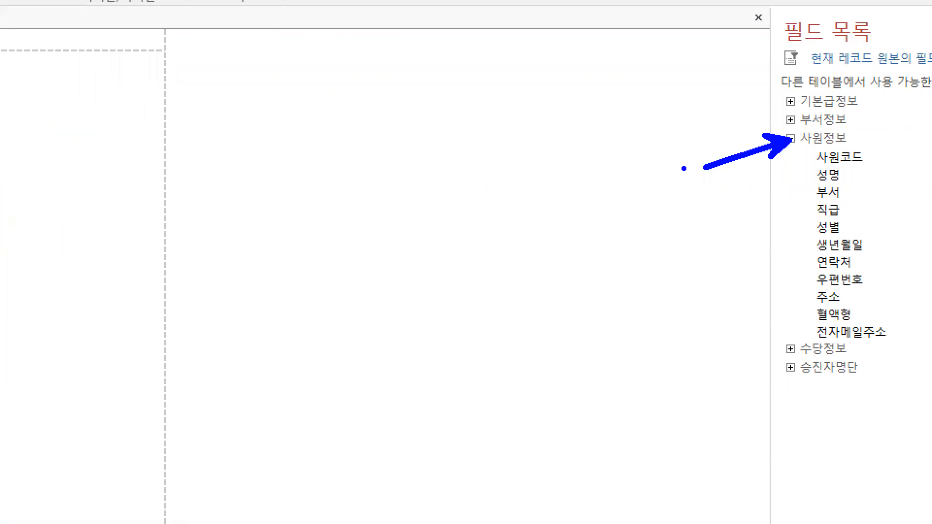
Add the 직급, 성명, 연락처, 주소 and 전자메일주소 fields to the report
double_click(828, 210)
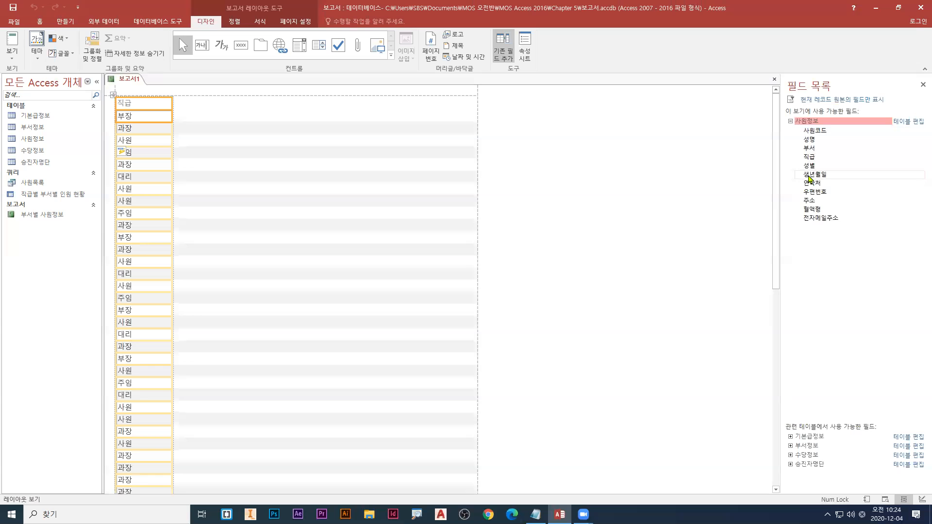
double_click(812, 140)
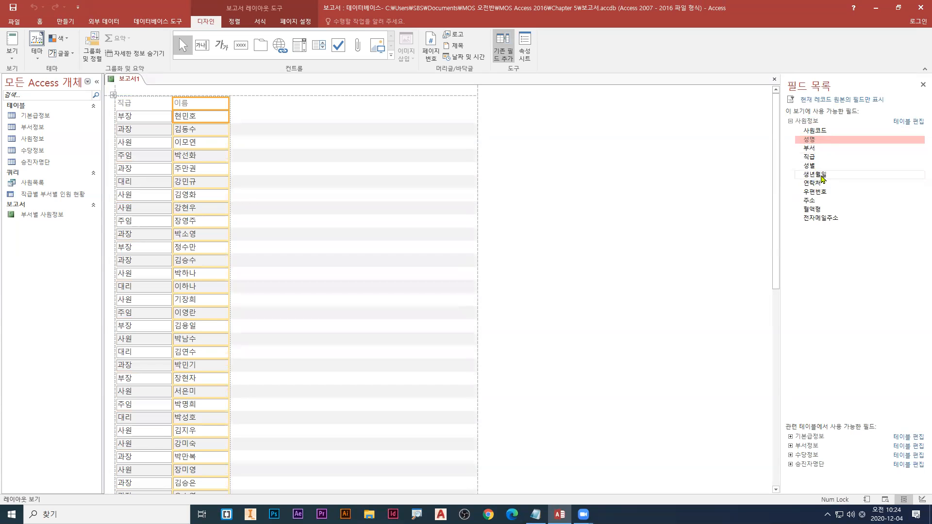
double_click(814, 184)
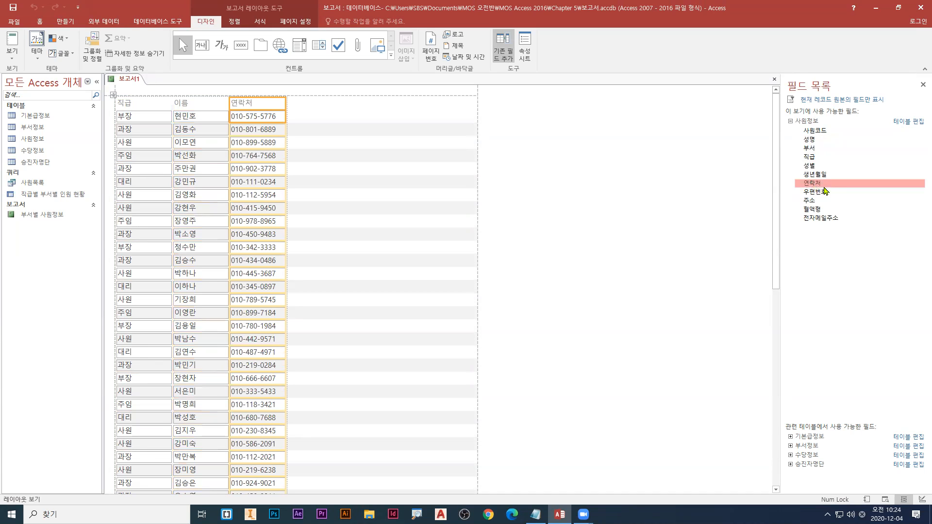
double_click(811, 201)
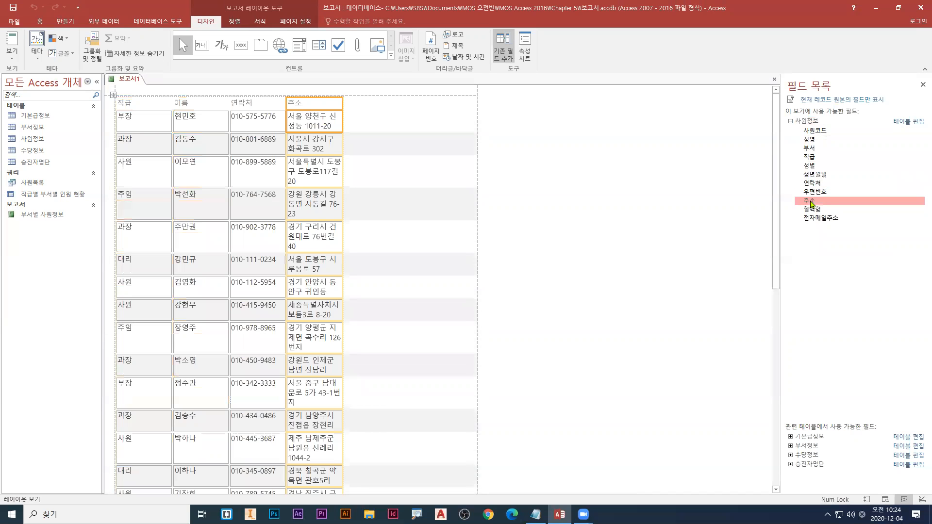
double_click(817, 220)
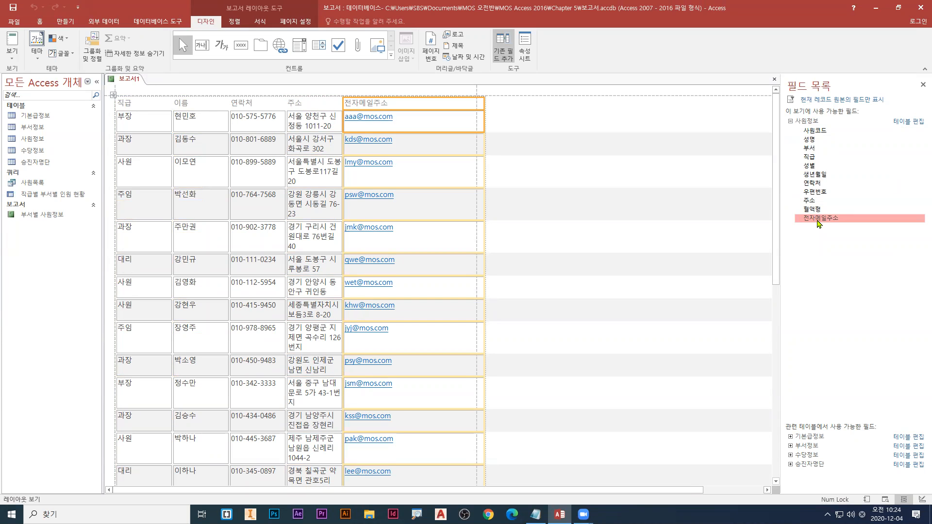
Save the new report under the name 사원 주소록
right_click(130, 79)
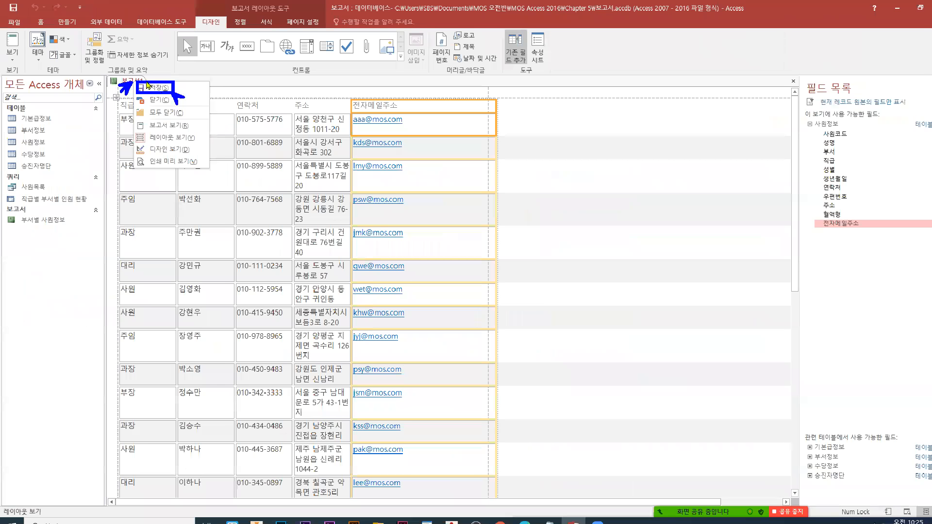
left_click(297, 132)
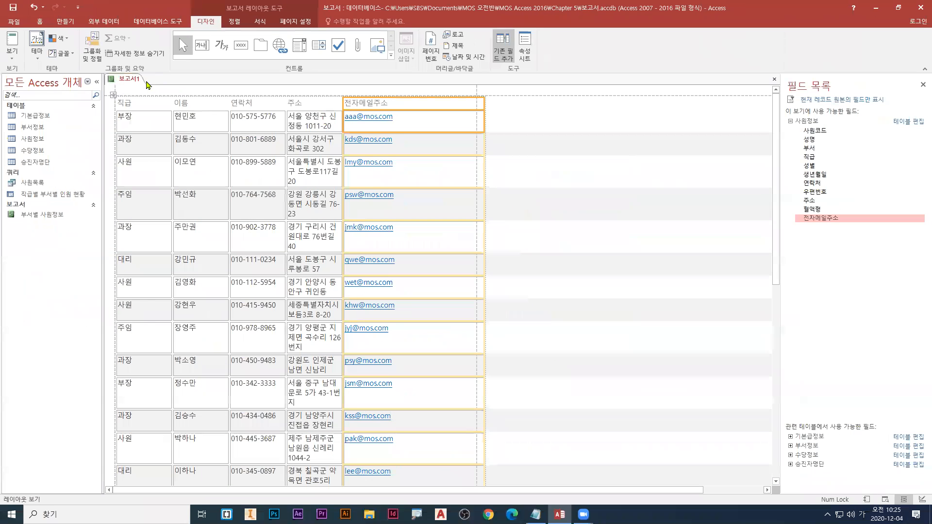
type("사원 주소록")
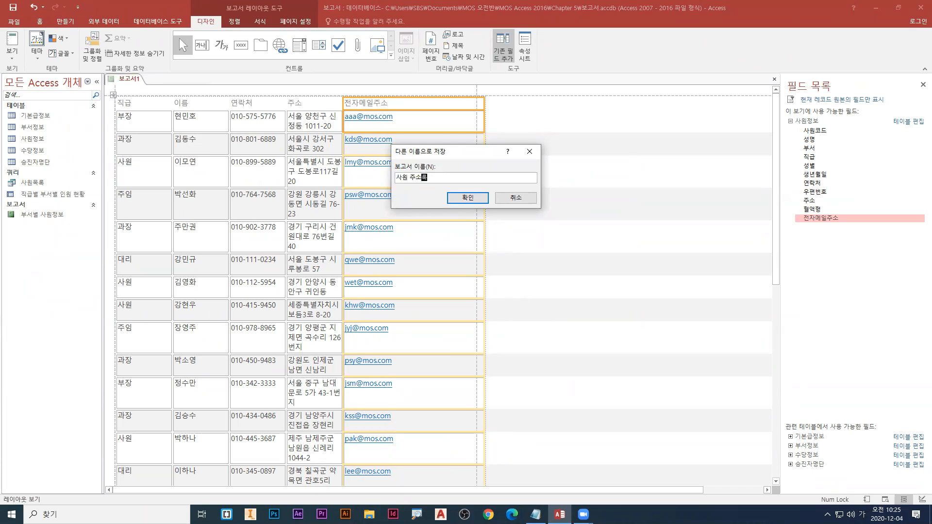
key("Return")
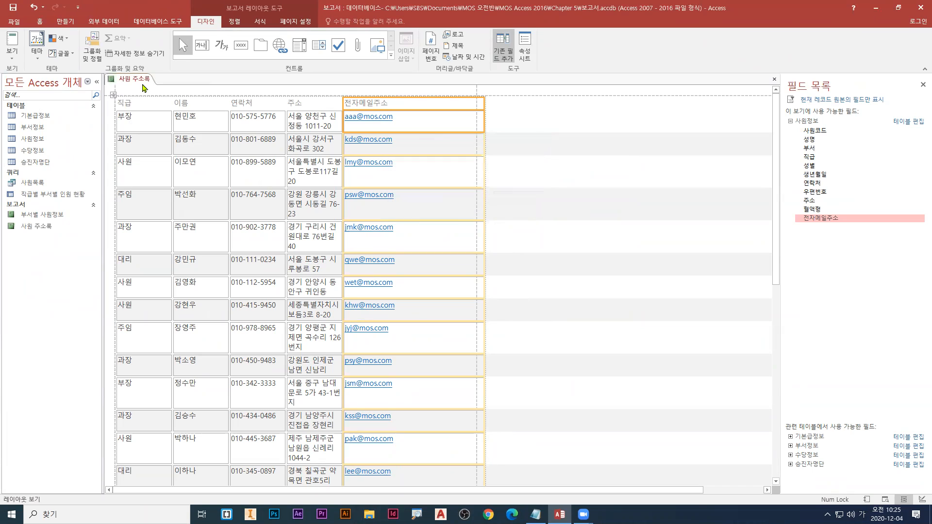
right_click(138, 78)
left_click(153, 90)
Show 사원 주소록 in Print Preview, then close the report
right_click(141, 78)
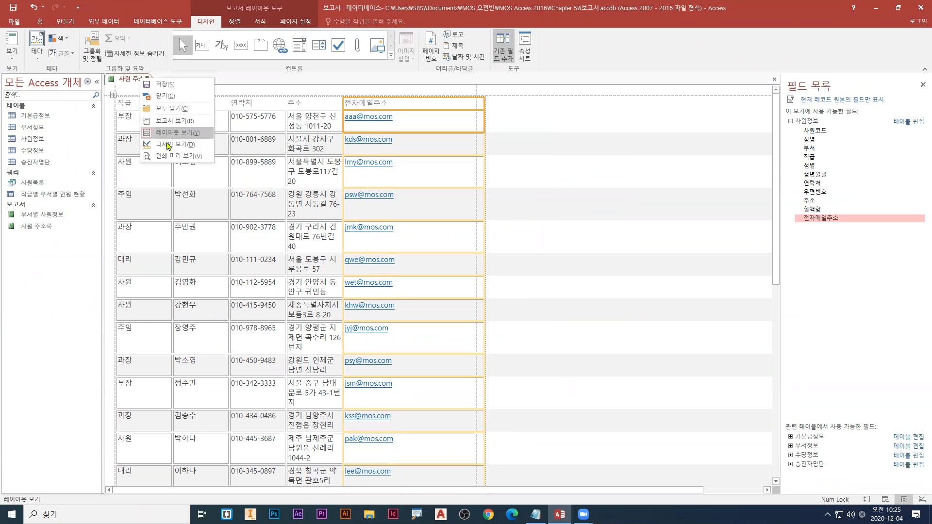
left_click(170, 156)
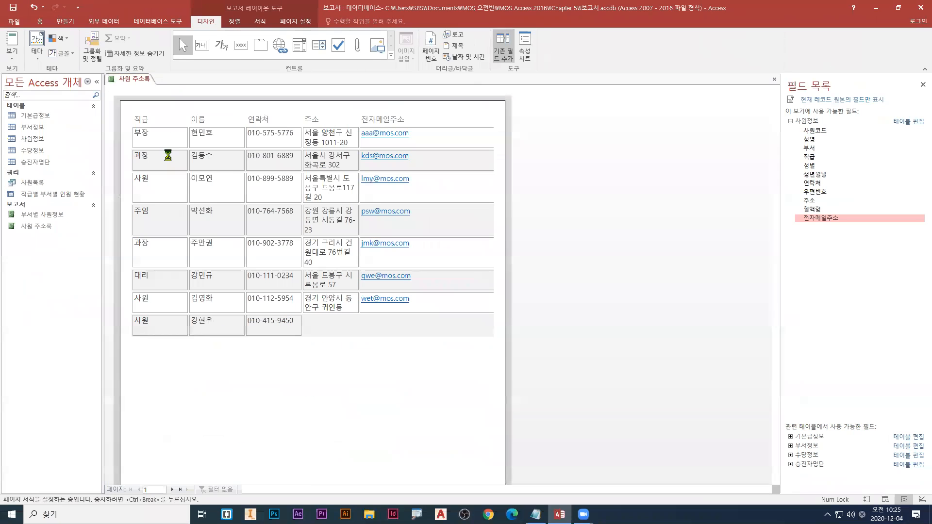
right_click(136, 79)
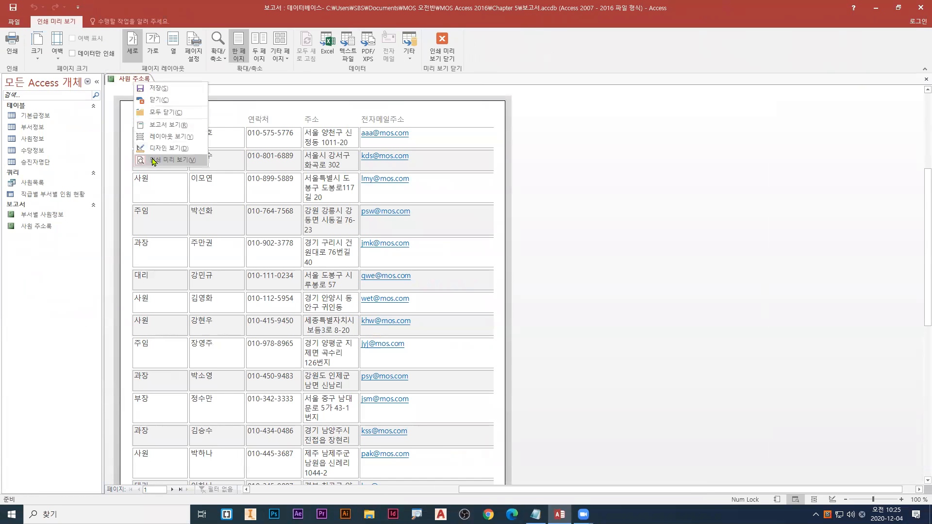
left_click(153, 162)
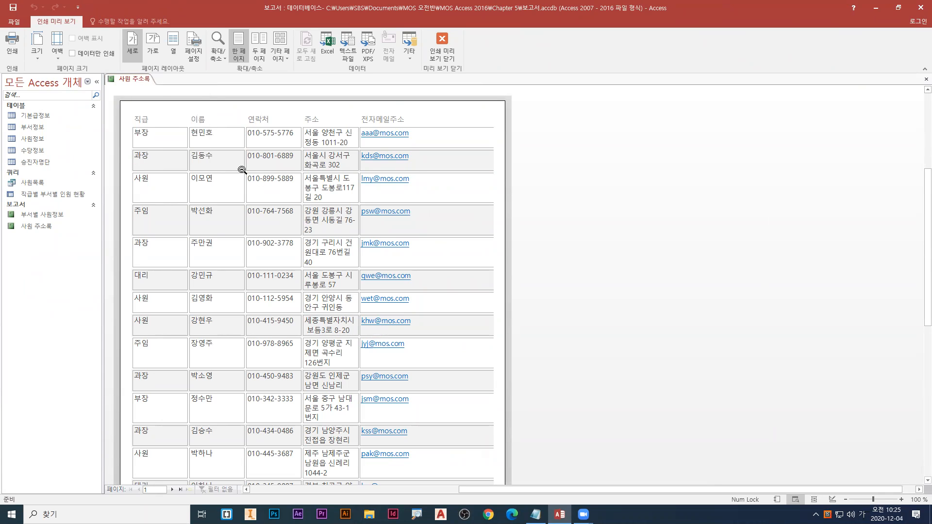
right_click(129, 79)
left_click(149, 101)
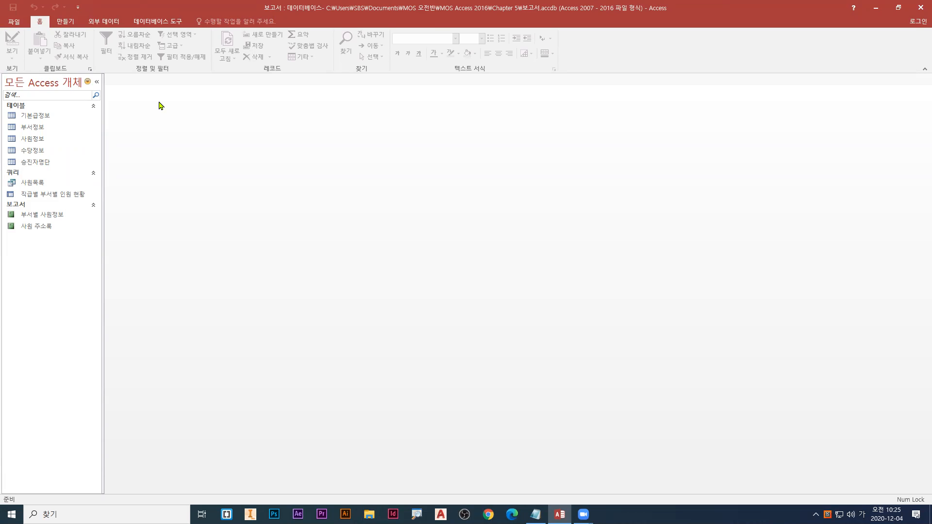
Create a new blank report, 보고서1, in Design view from the 만들기 tab
left_click(70, 26)
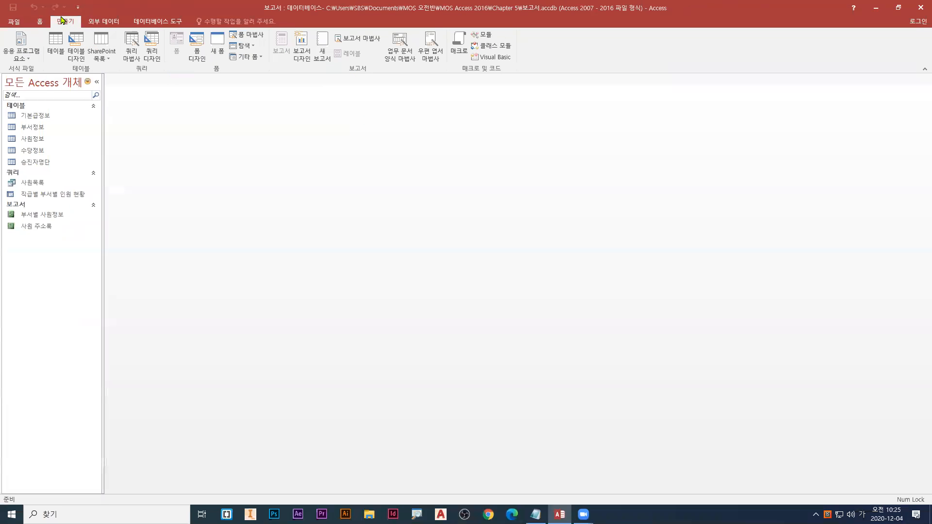
left_click(307, 57)
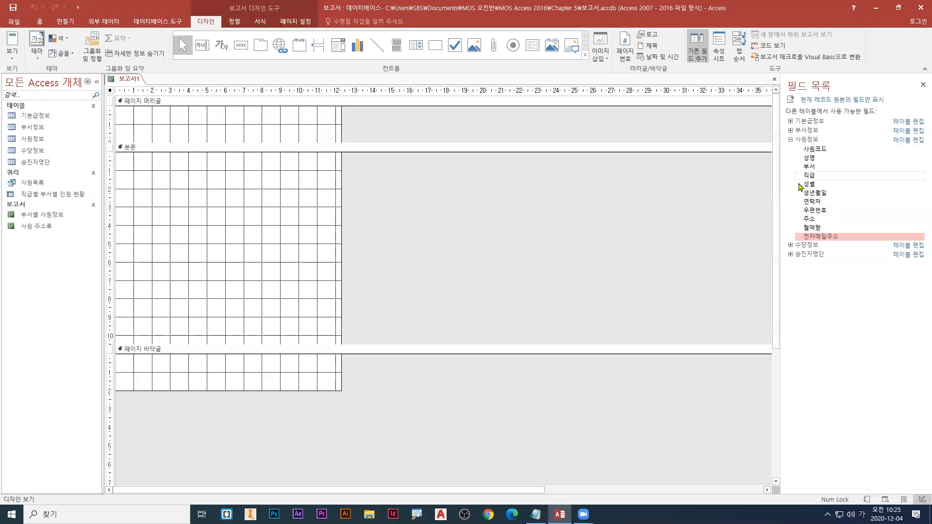
Add 사원코드, 성명, 부서 and 직급 from 승진자명단 to the detail section, then shift them up-right
left_click(790, 255)
left_click(790, 254)
left_click(790, 255)
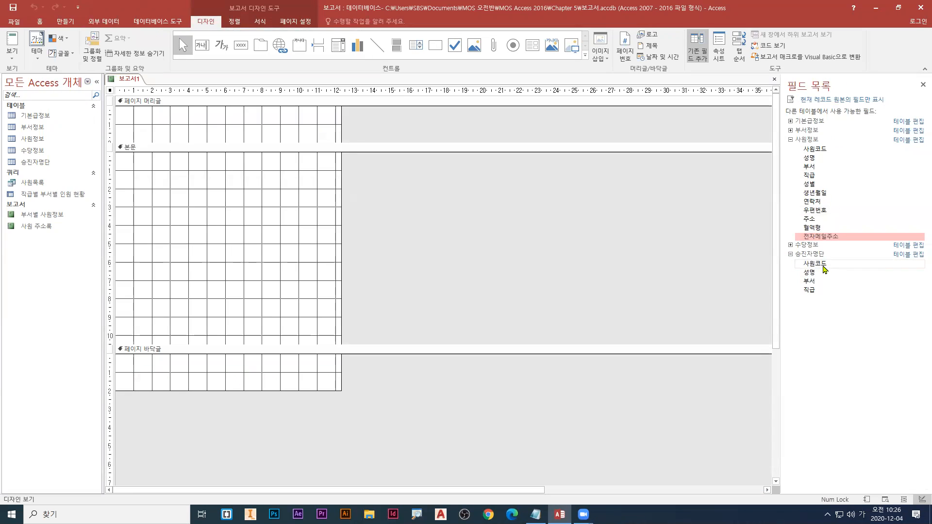
double_click(823, 265)
double_click(809, 139)
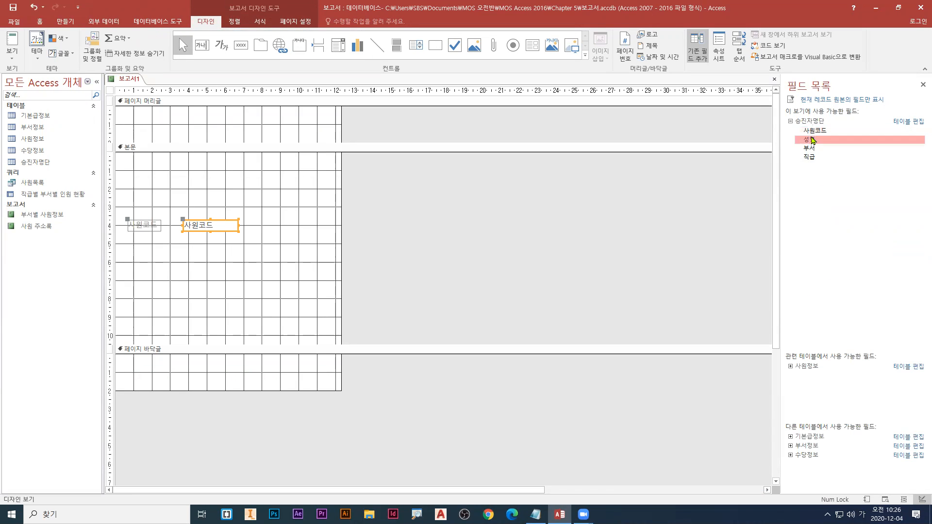
double_click(810, 149)
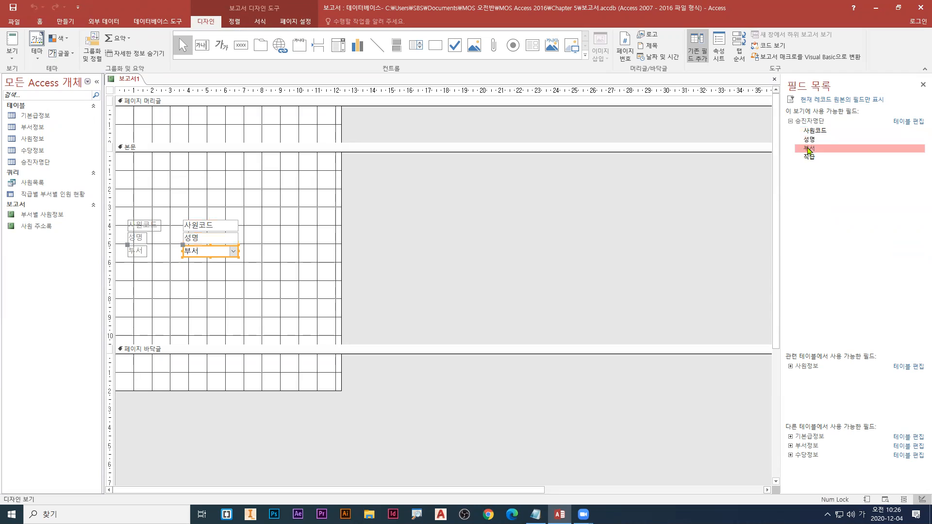
left_click(813, 158)
double_click(814, 158)
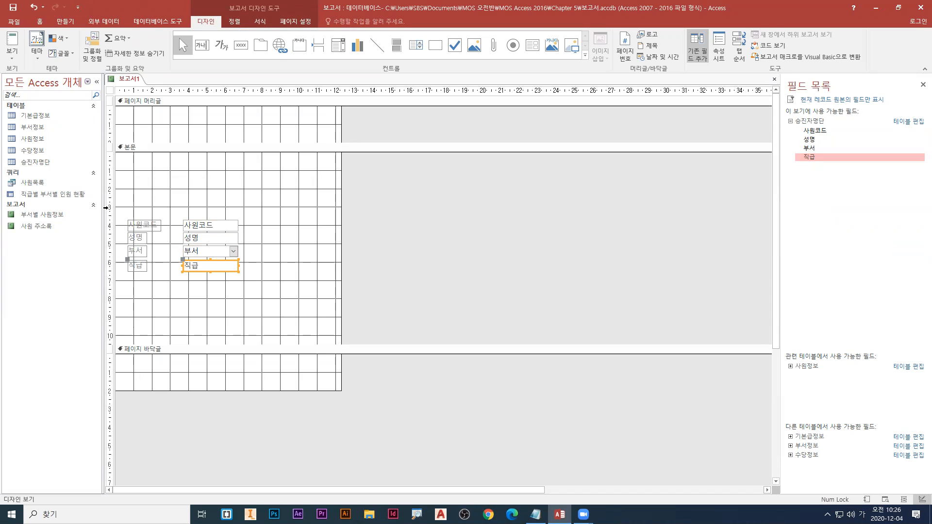
left_click_drag(106, 209, 112, 289)
left_click_drag(217, 241, 252, 233)
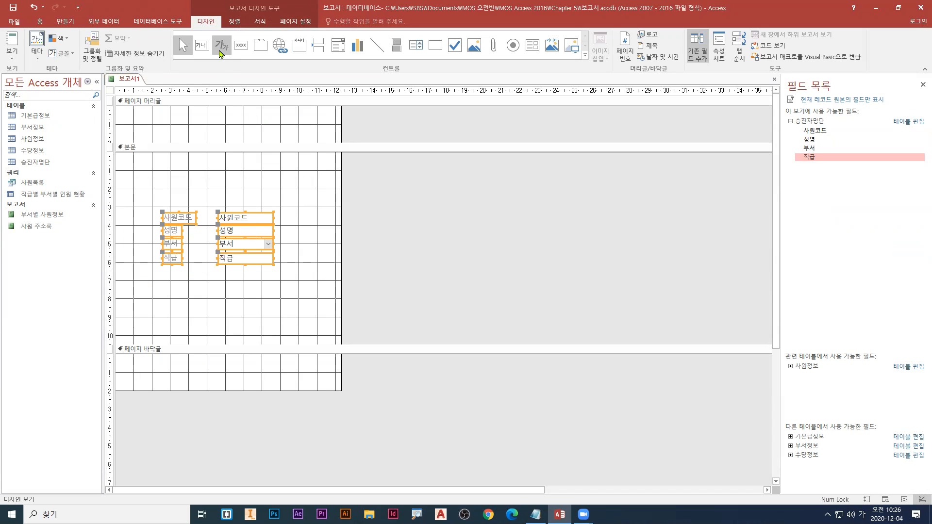
Draw a label in the page header containing the title 승진자 명단
left_click(221, 49)
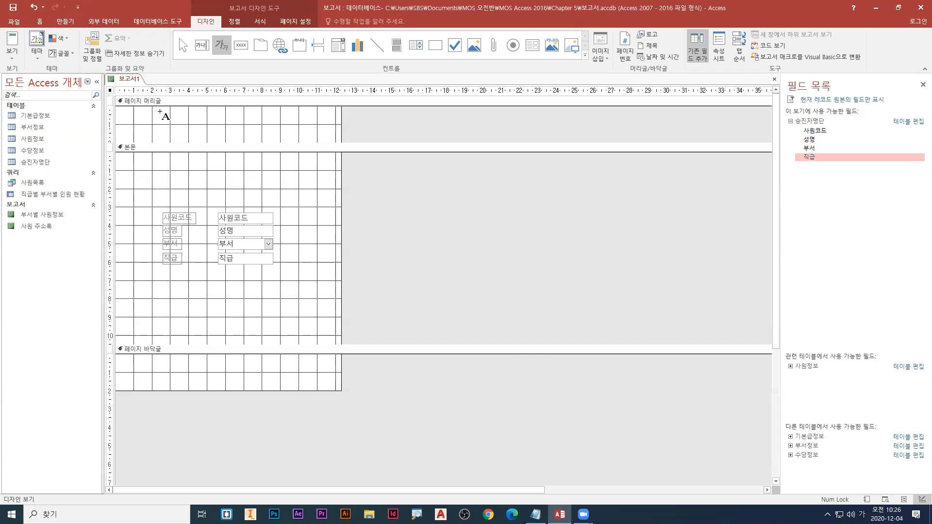
left_click_drag(163, 113, 263, 134)
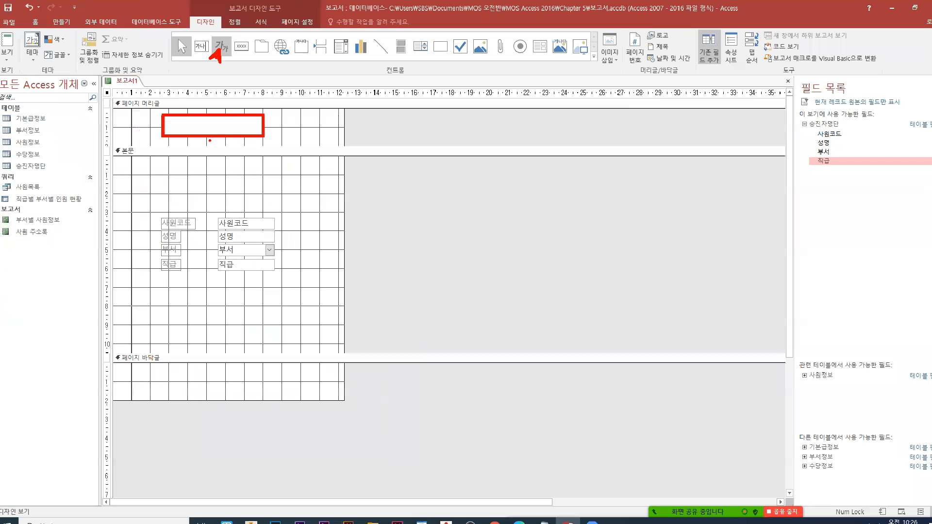
type("ㅅ승진자 명다")
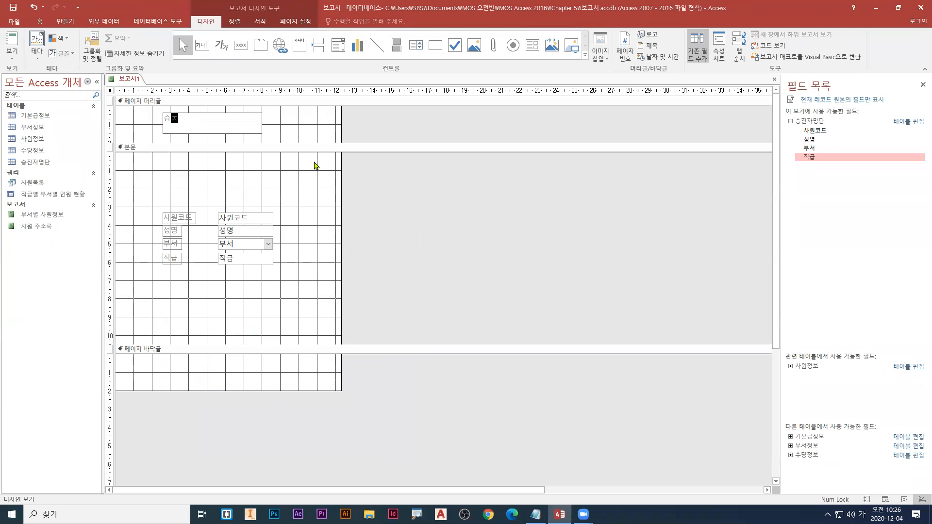
type("ㄴ")
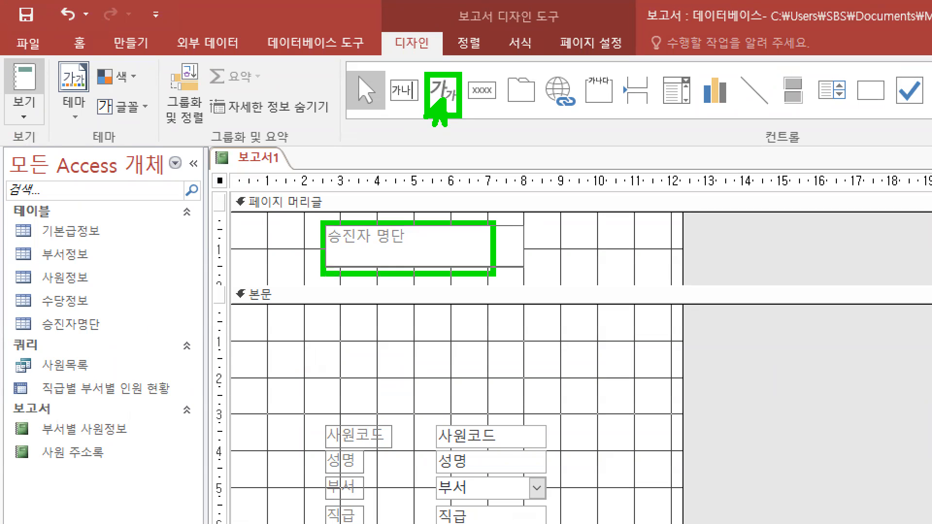
left_click_drag(336, 254, 399, 253)
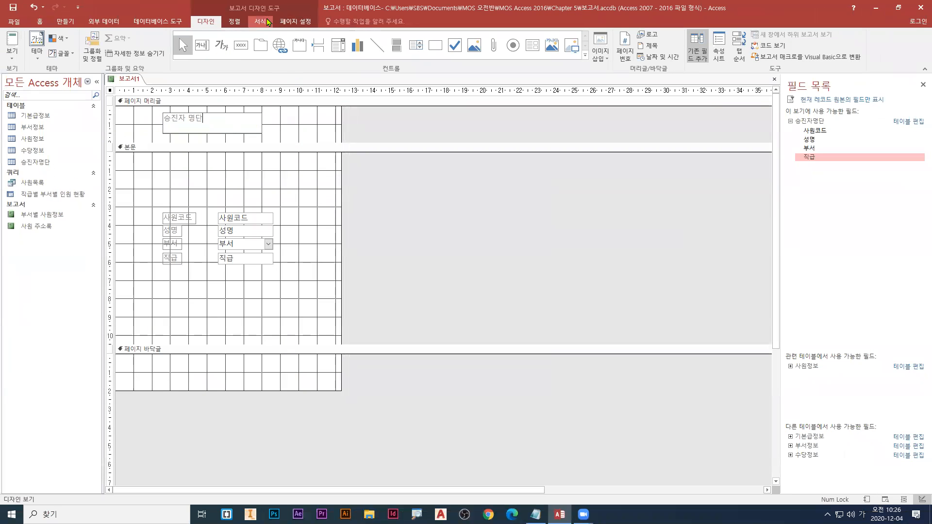
Format the 승진자 명단 title label as 20-point bold text
left_click(266, 20)
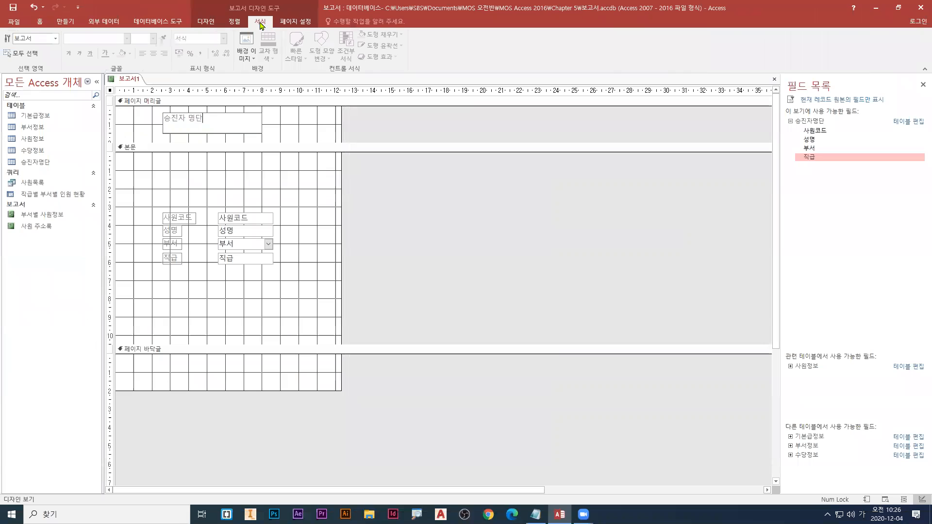
left_click(207, 125)
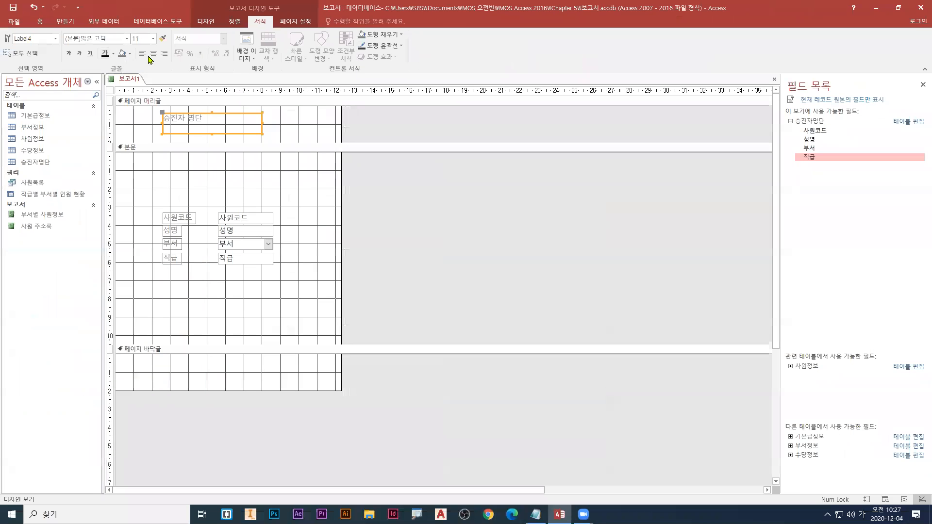
left_click(306, 77)
left_click(143, 125)
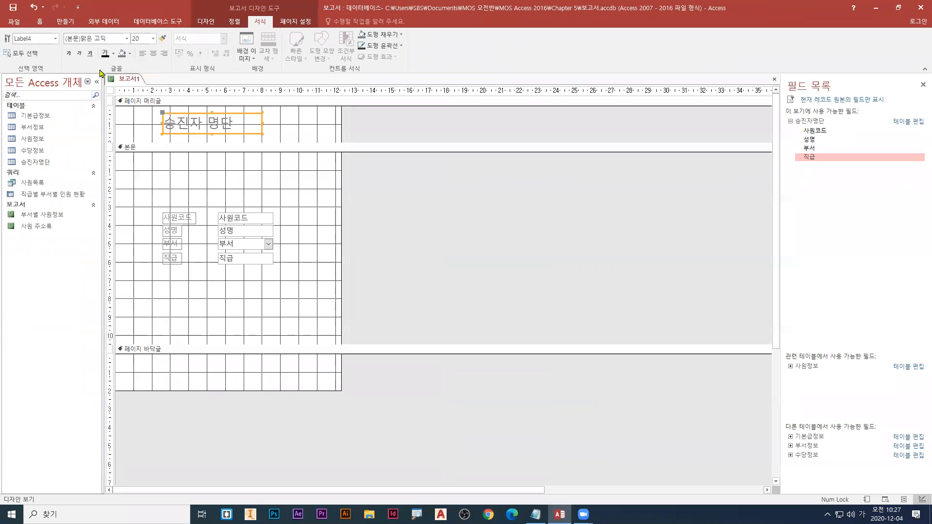
left_click(68, 54)
key("ctrl+1")
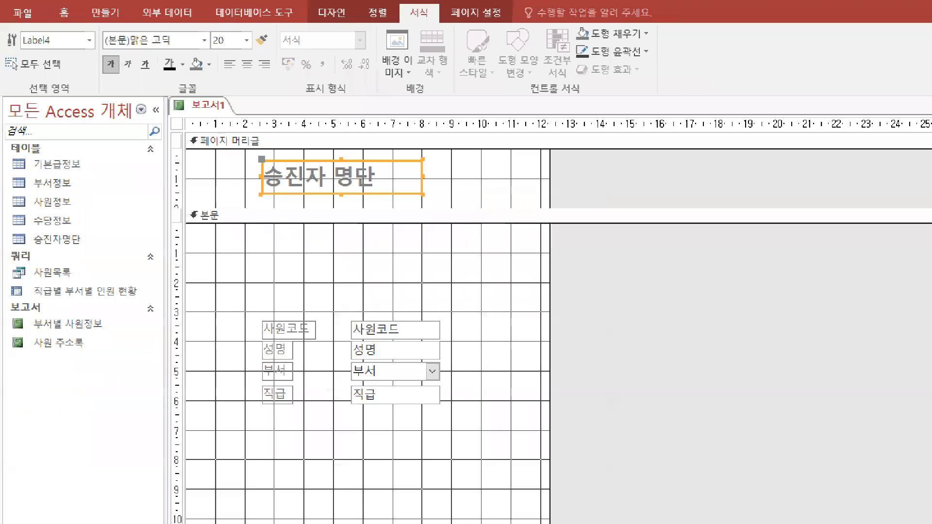
left_click(224, 56)
left_click_drag(242, 45, 268, 46)
key("Escape")
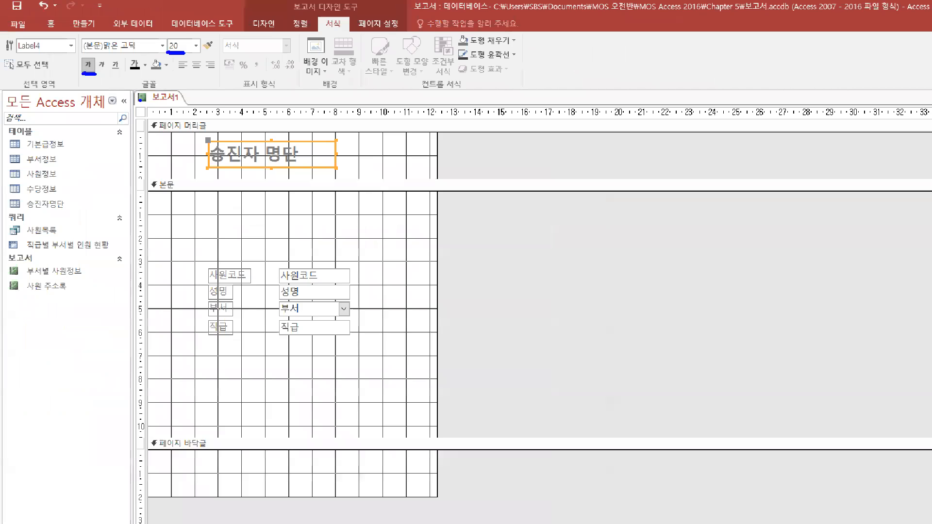
Save the new report under the name 승진자 명단
right_click(131, 81)
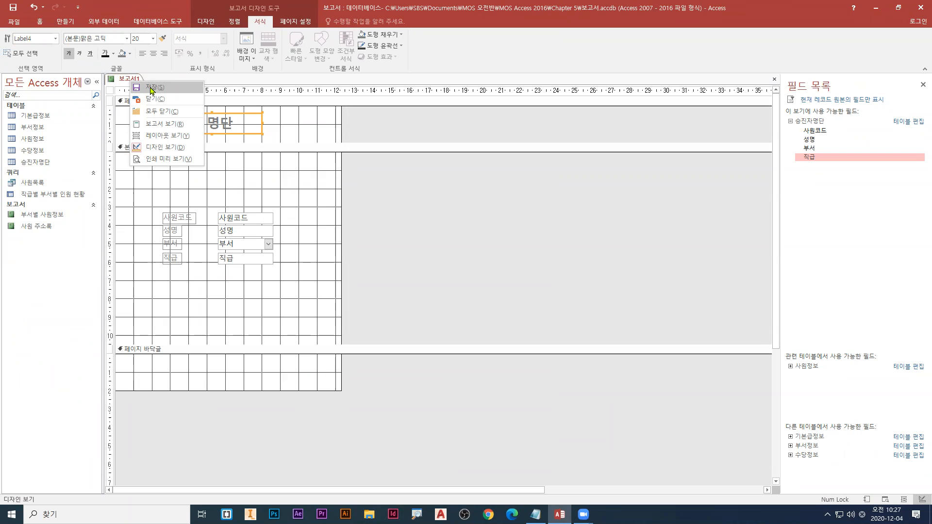
left_click(151, 88)
type("송진자 명ㄷ")
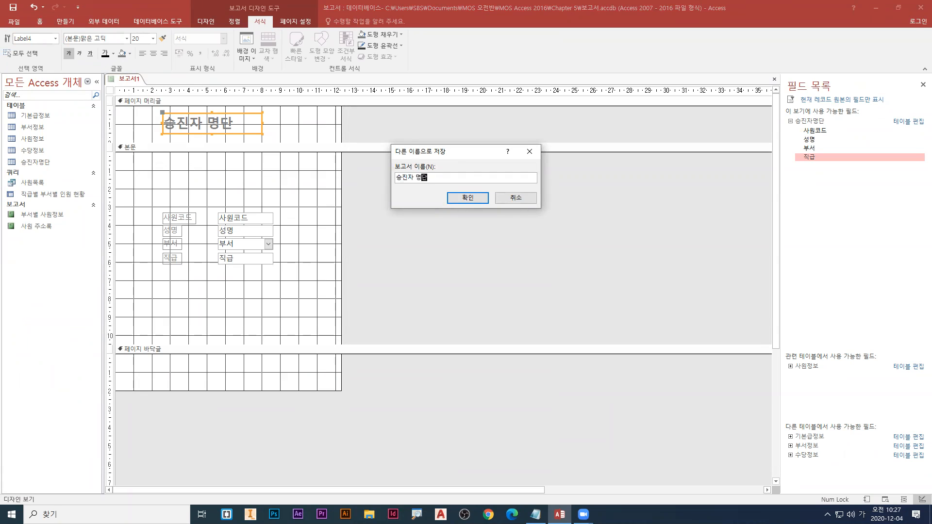
left_click(467, 198)
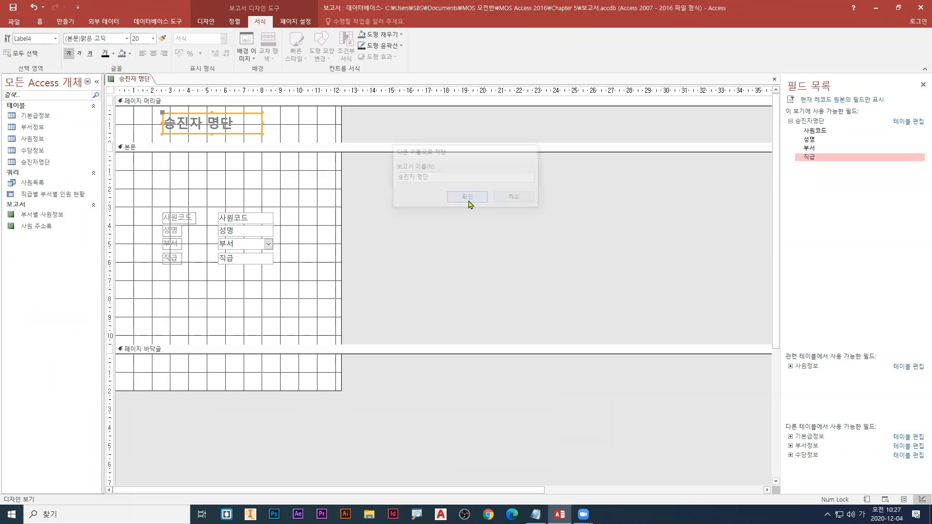
Check the report in print preview, then return it to Design view
right_click(137, 86)
left_click(163, 161)
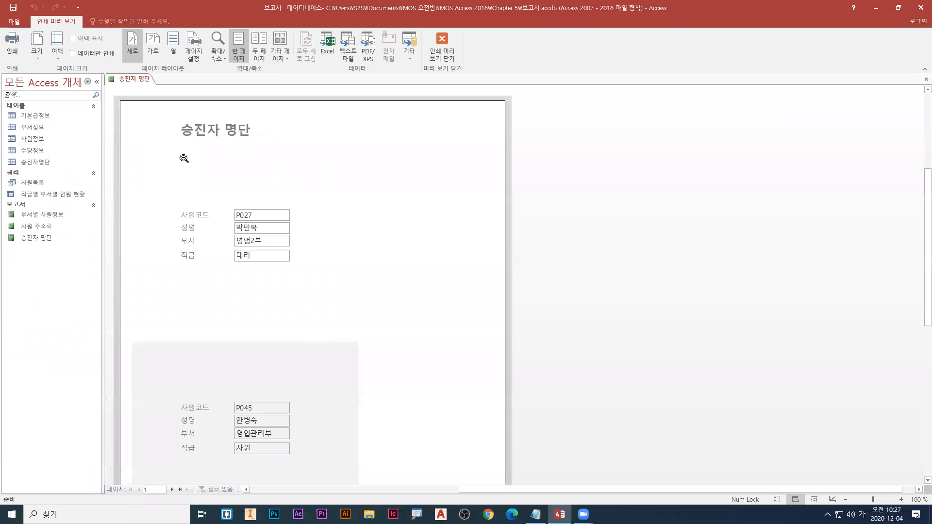
right_click(139, 80)
left_click(163, 157)
right_click(141, 80)
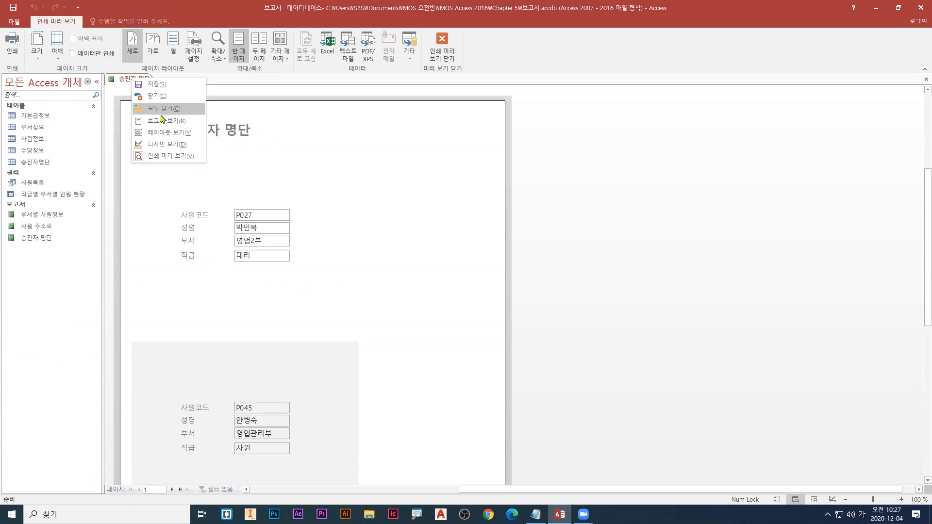
left_click(164, 144)
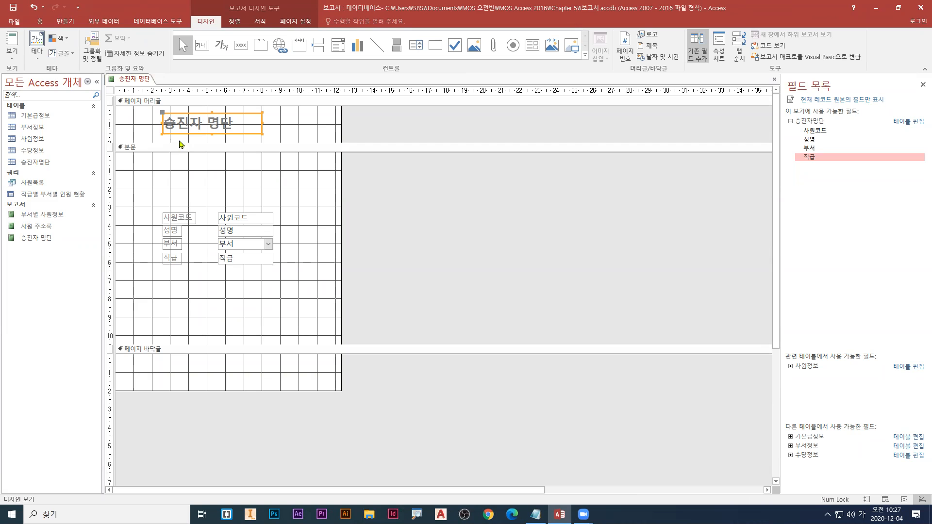
Close the 승진자 명단 report and open the 보고서 페이지 설정.accdb database from the Chapter 5 folder
right_click(139, 81)
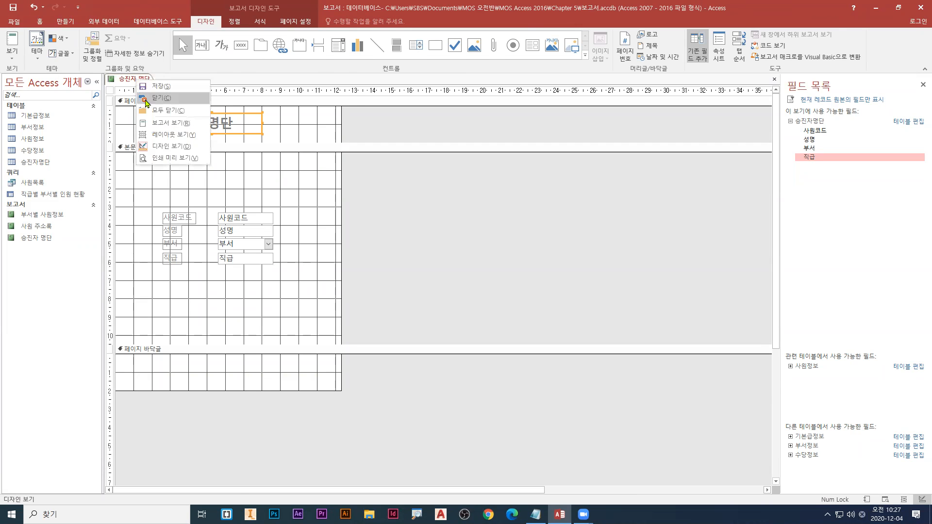
left_click(147, 99)
left_click(14, 22)
left_click(20, 82)
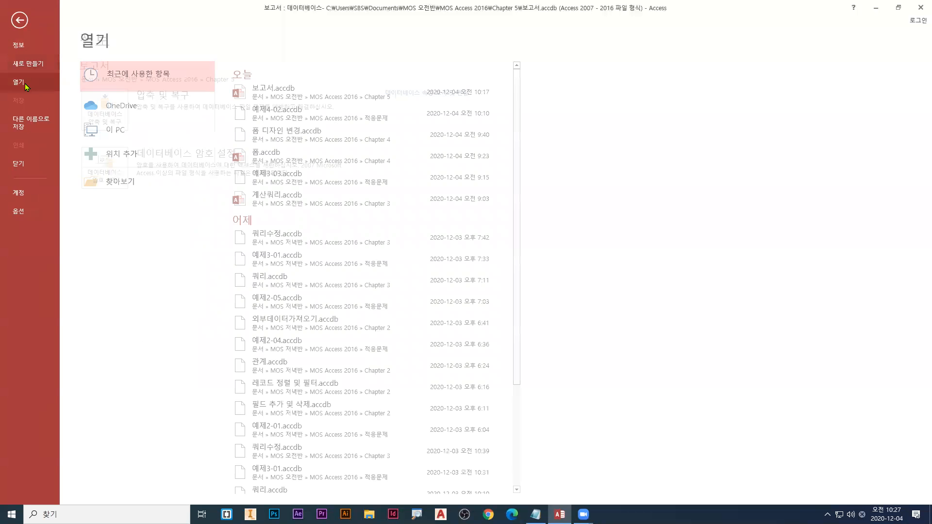
left_click(121, 183)
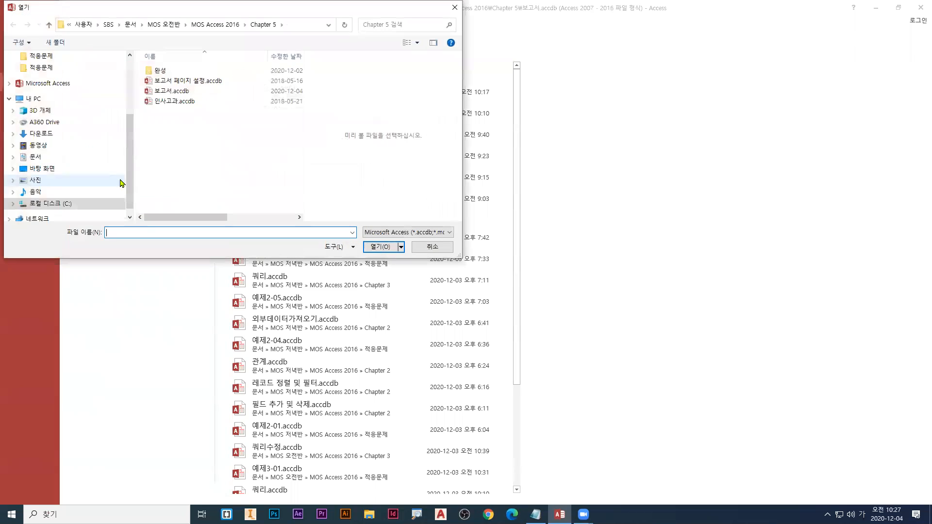
left_click(199, 81)
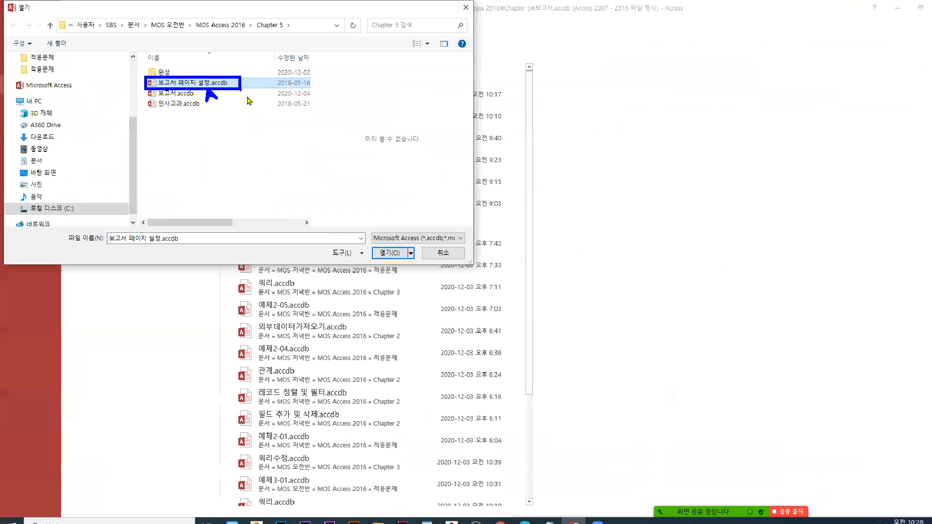
double_click(437, 162)
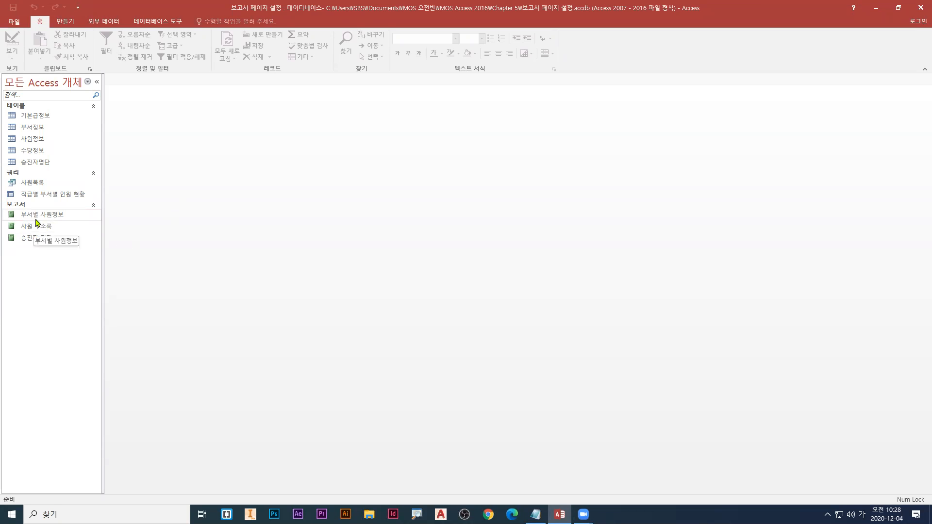
Open 부서별 사원정보 in Design view with Page Setup showing, then select the 사원정보 table
right_click(46, 215)
left_click(76, 244)
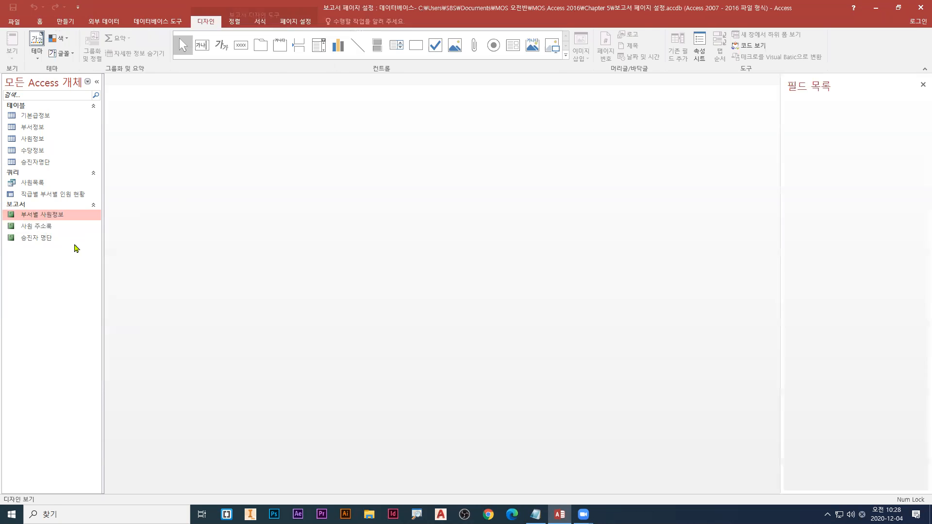
left_click(291, 21)
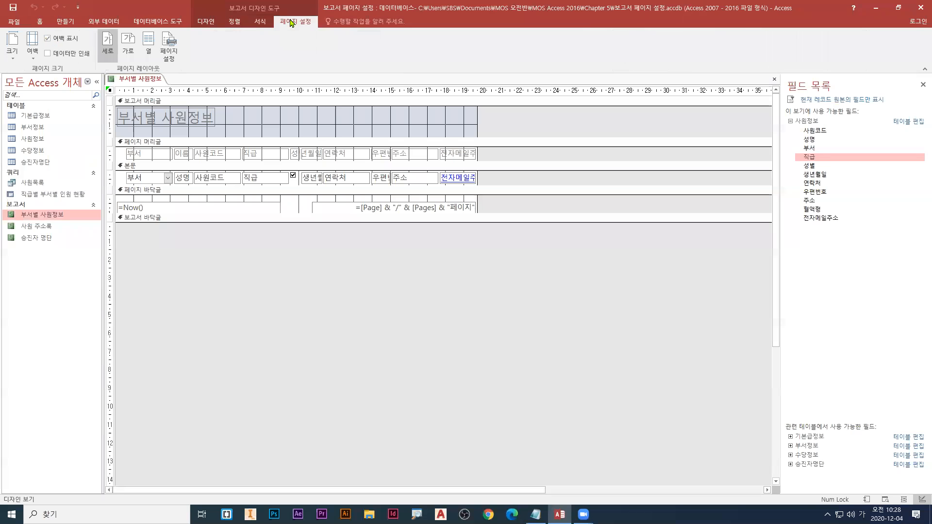
right_click(48, 217)
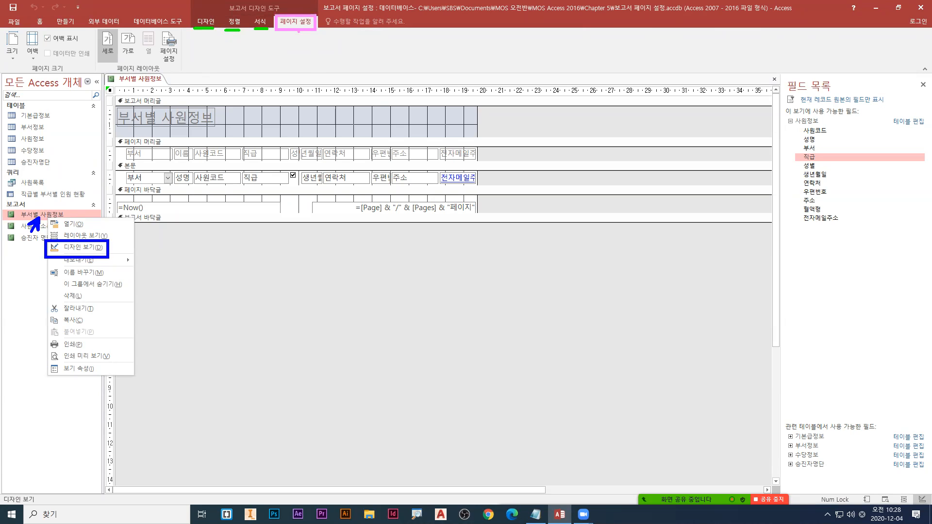
key("Escape")
left_click(38, 185)
left_click(40, 139)
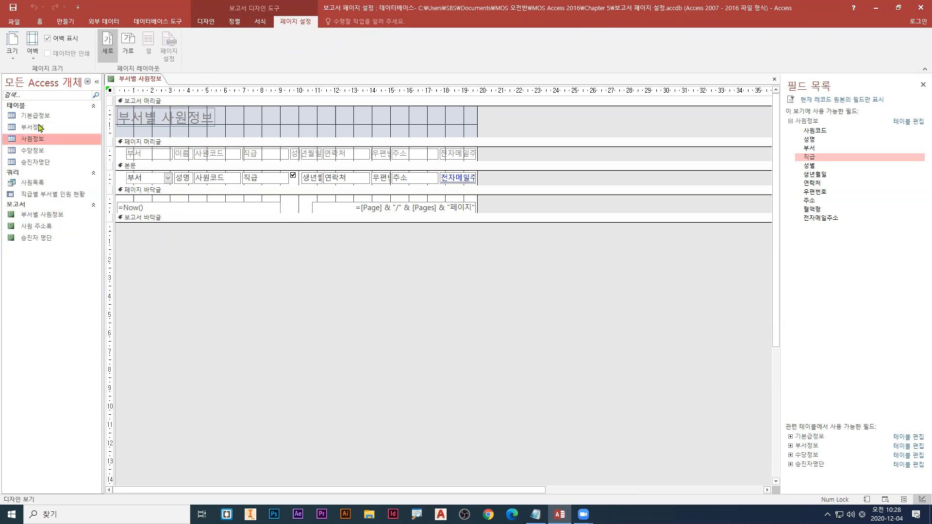
Create a form from the 사원정보 table and save it as 사원정보 입력폼
left_click(69, 23)
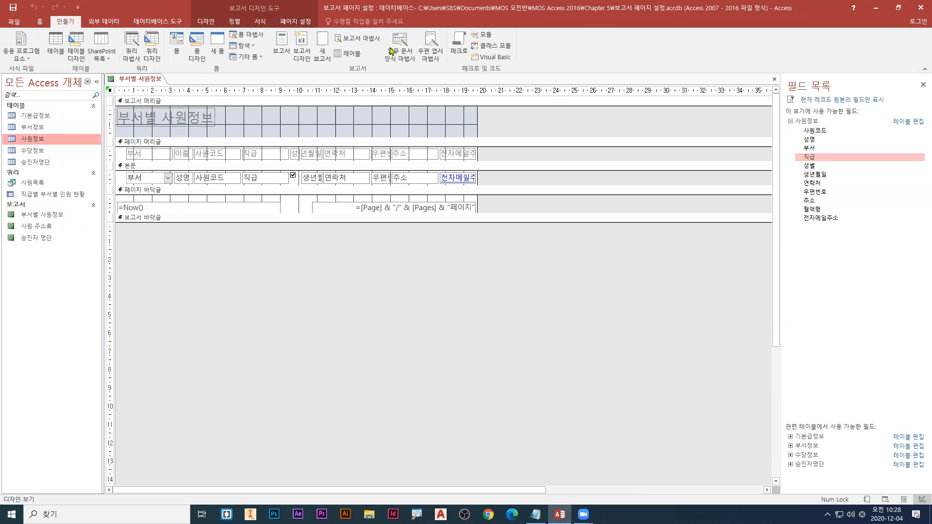
left_click(176, 44)
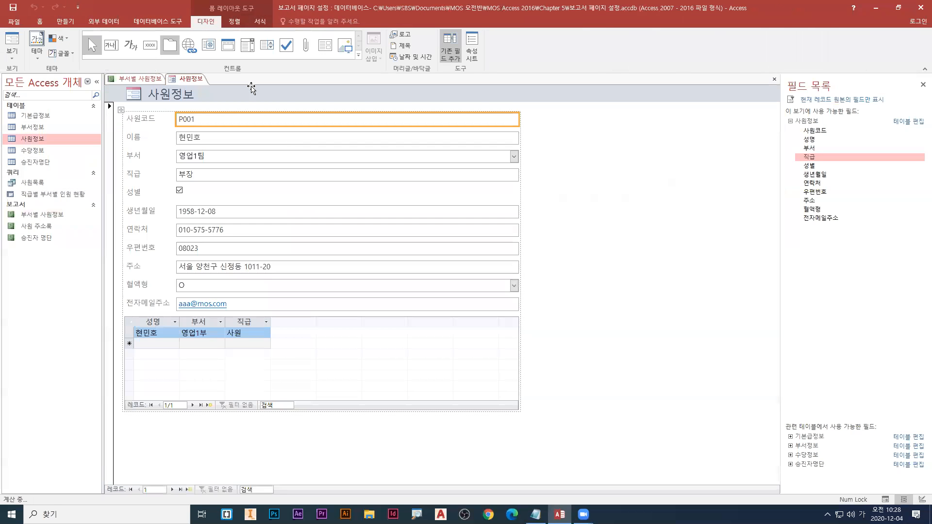
right_click(188, 80)
left_click(207, 87)
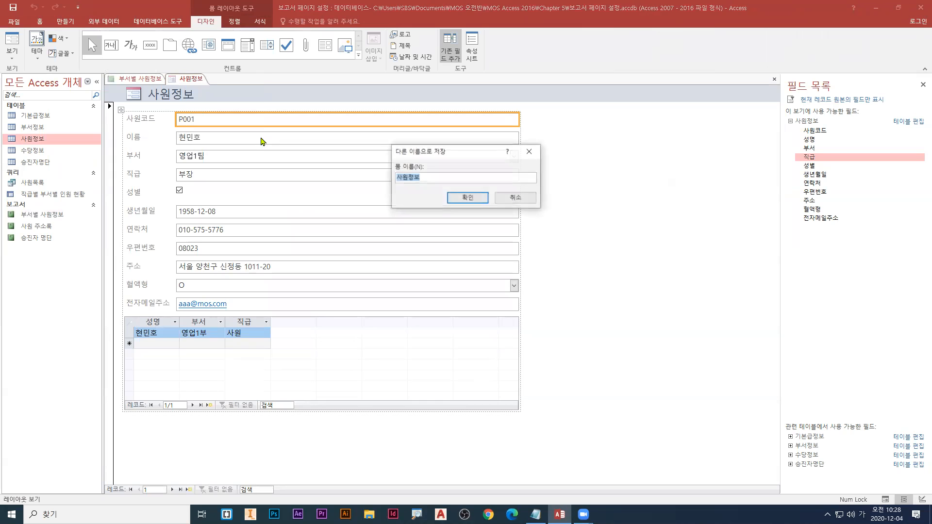
left_click(432, 177)
type("ㅇ입력ㅍ")
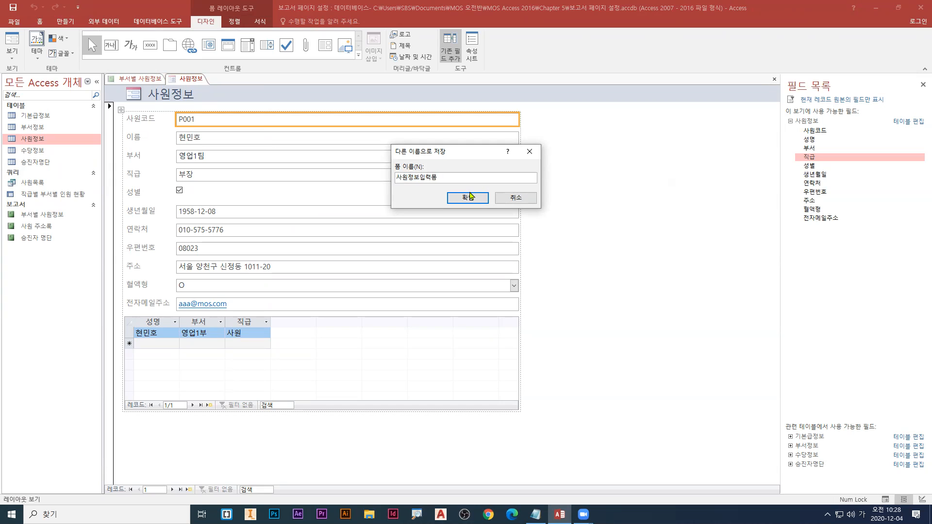
left_click(468, 197)
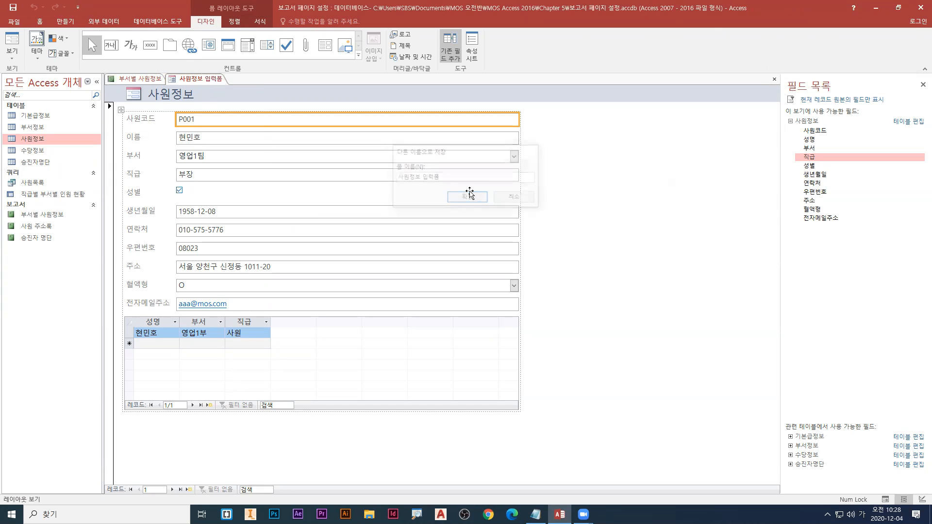
Switch the 사원정보 입력폼 form to Design view and look over its design, arrange and format tools
left_click(44, 217)
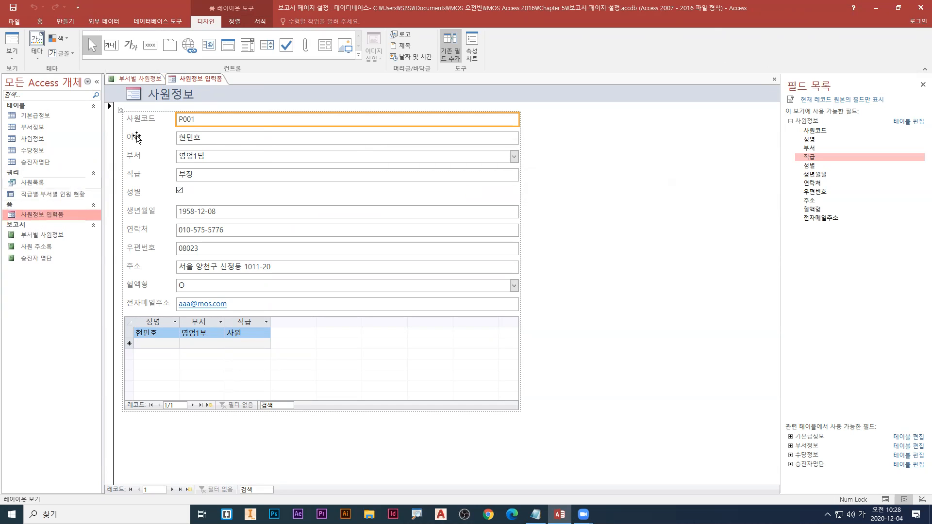
right_click(201, 80)
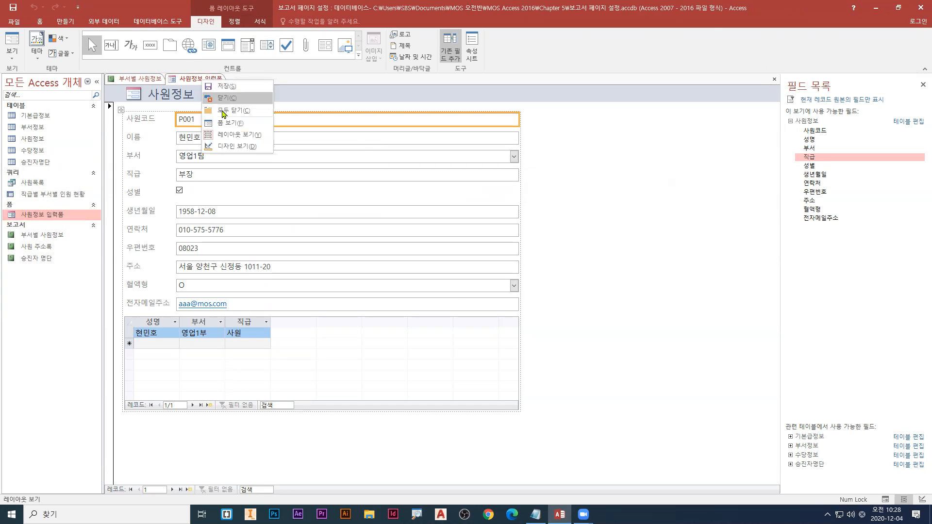
left_click(232, 146)
left_click(210, 22)
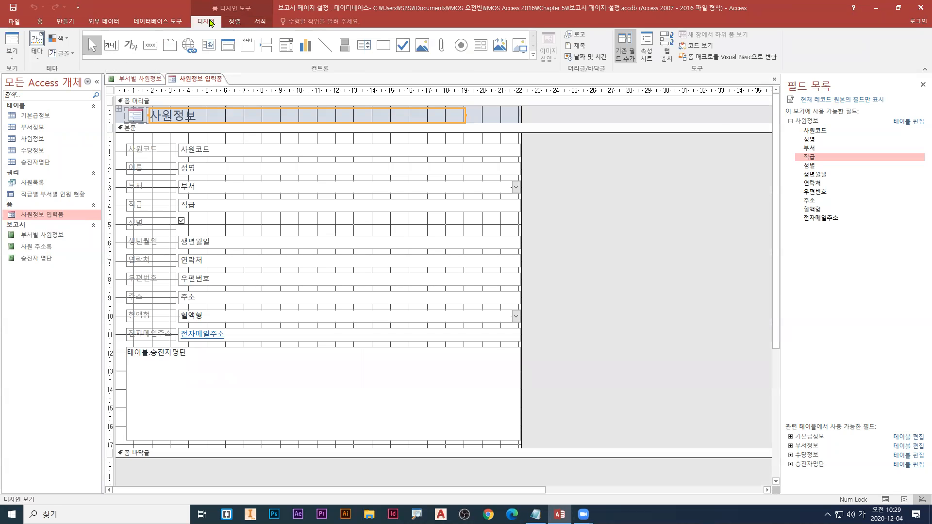
left_click(234, 23)
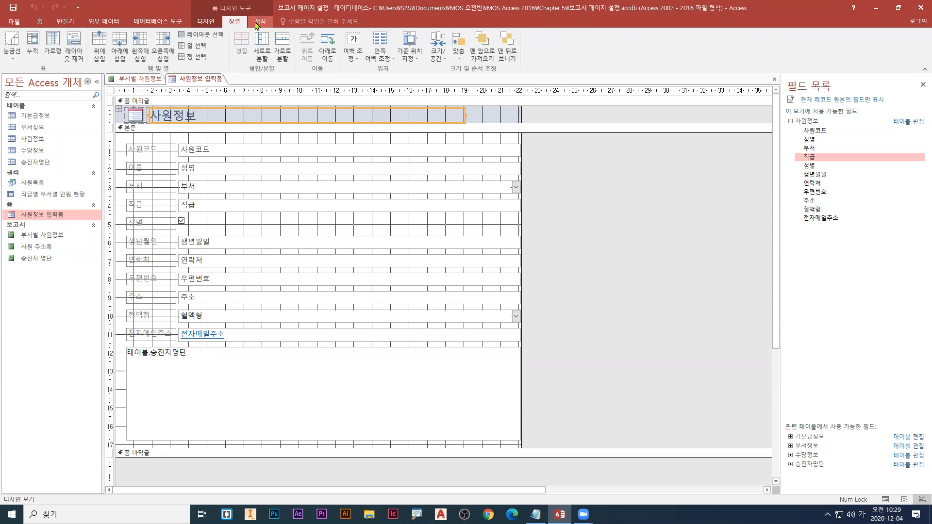
left_click(258, 24)
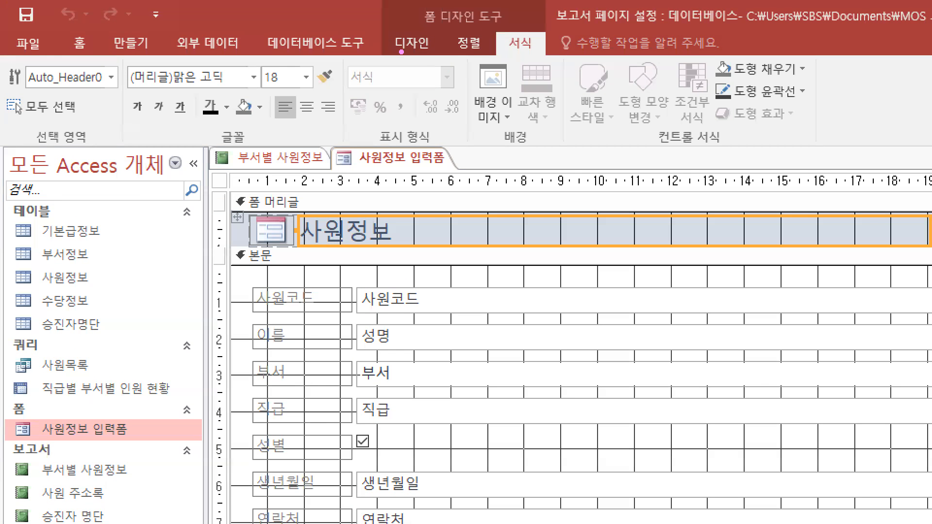
left_click_drag(458, 52, 544, 54)
key("r")
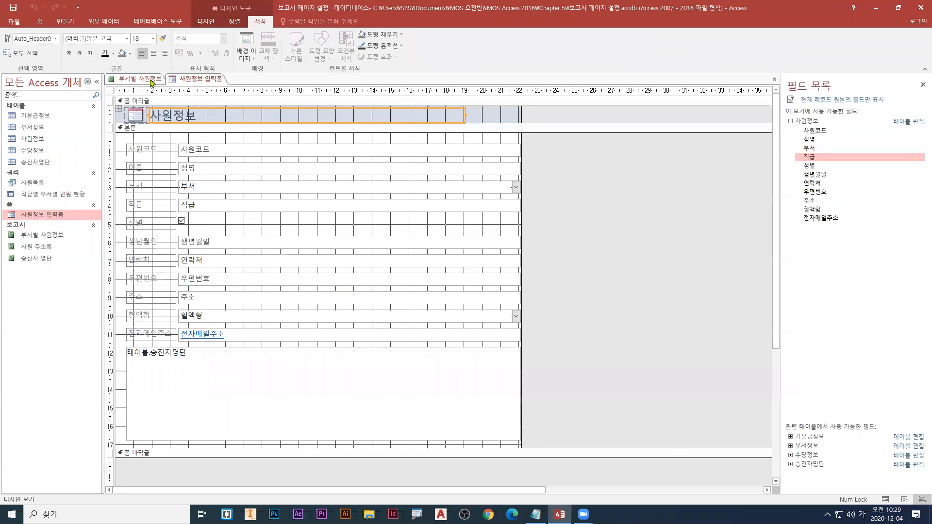
Return to the 부서별 사원정보 report and look over its Page Setup margin presets
left_click(291, 158)
left_click(205, 22)
left_click(235, 22)
left_click(260, 22)
left_click(294, 22)
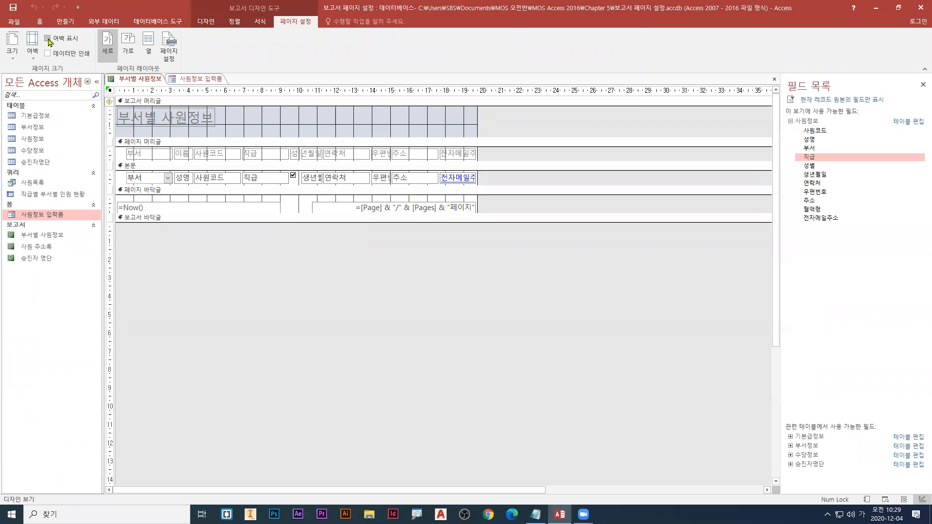
left_click(33, 59)
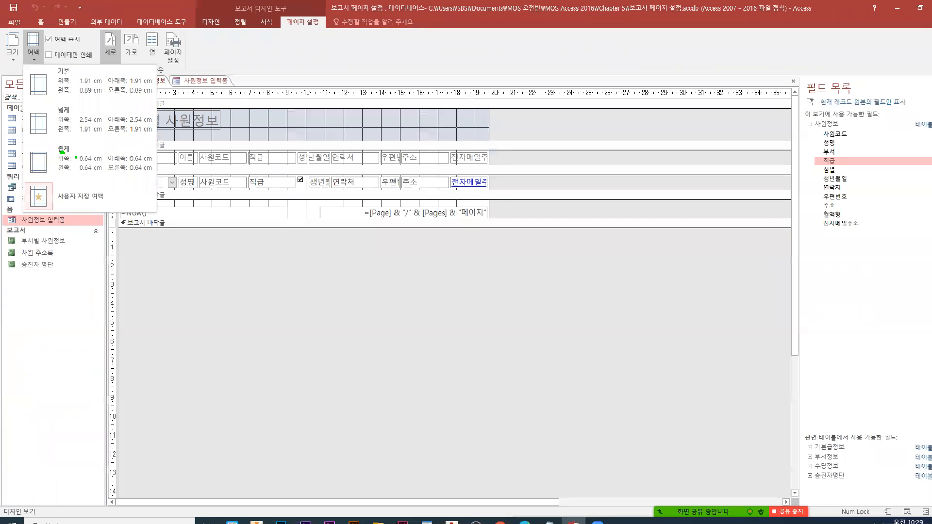
left_click(145, 262)
Close the 사원정보 입력폼 form
right_click(141, 86)
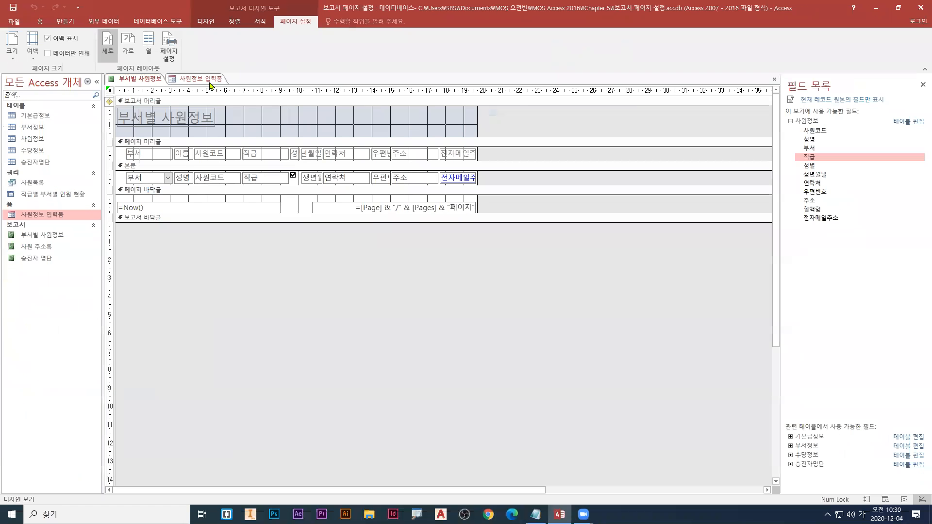
right_click(398, 157)
left_click(231, 99)
right_click(131, 79)
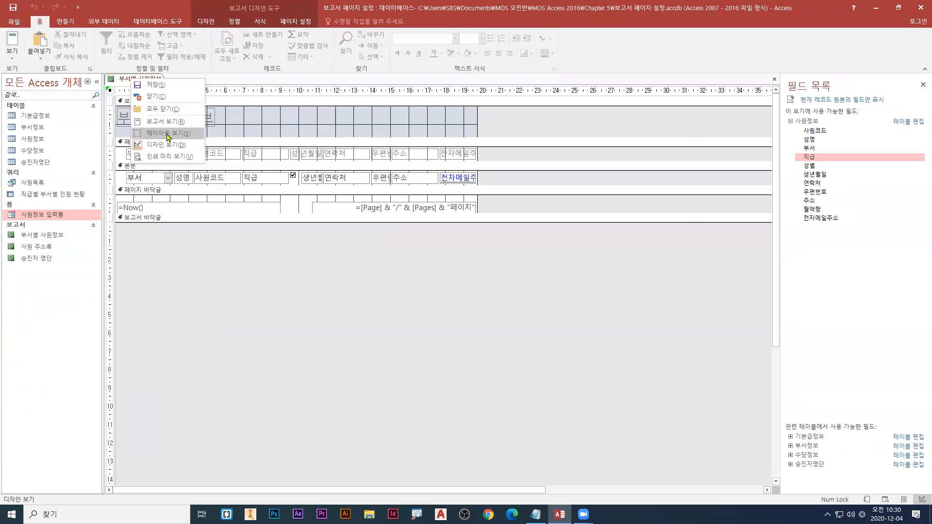
Switch the 부서별 사원정보 report to Layout view
left_click(168, 134)
right_click(142, 79)
left_click(160, 136)
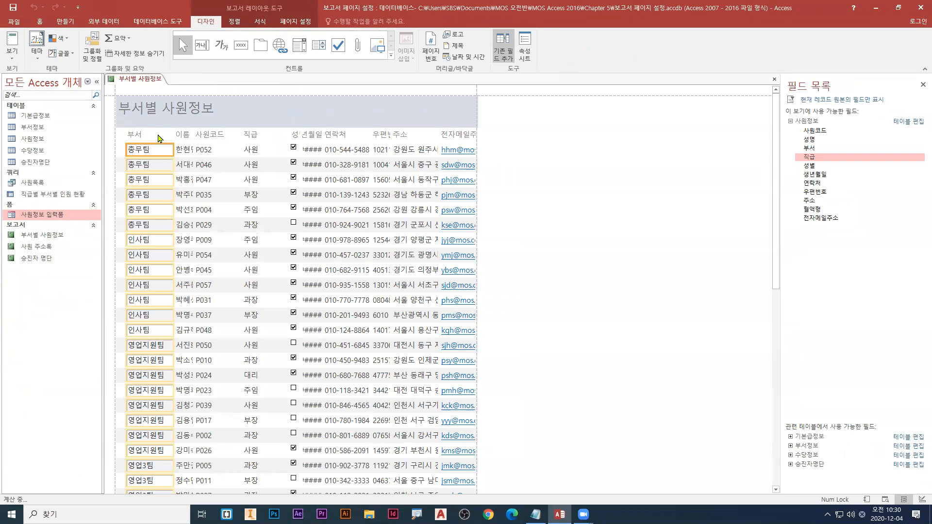
right_click(141, 78)
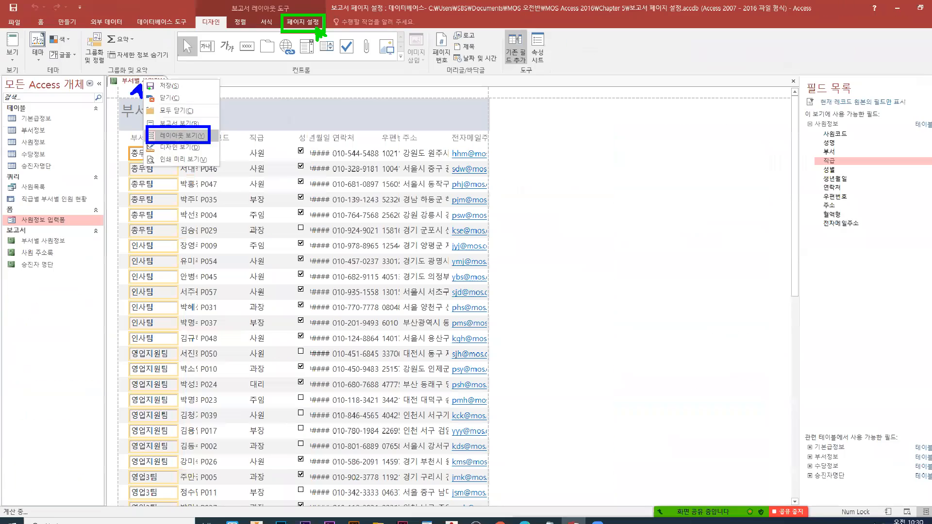
left_click(349, 264)
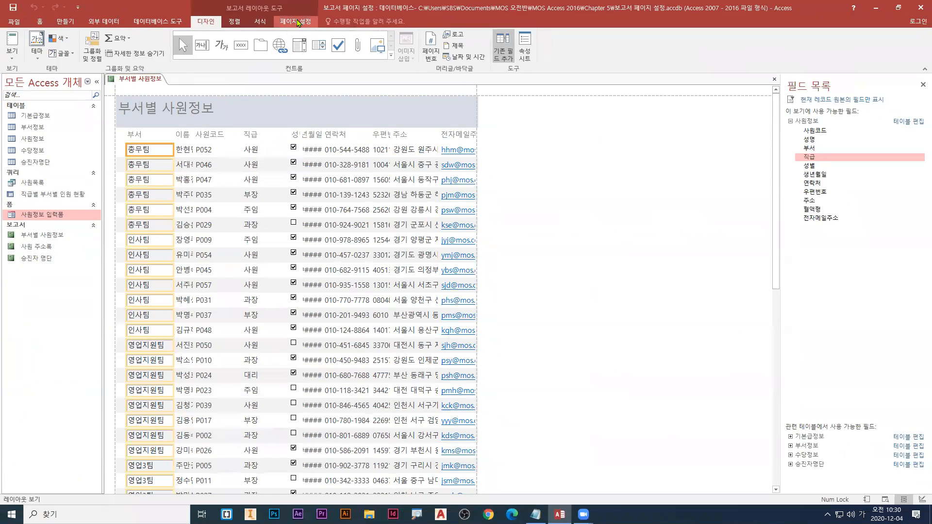
Compare the margin presets and settle on Narrow margins
left_click(297, 22)
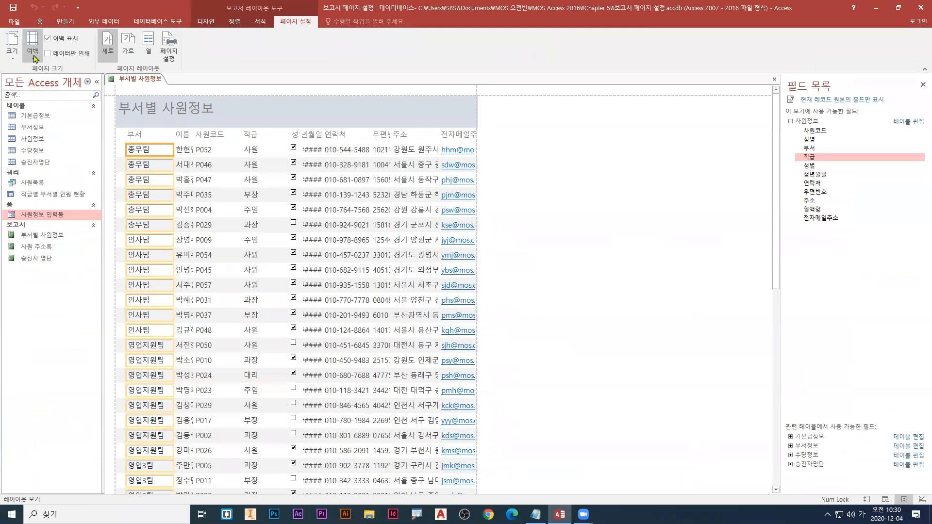
left_click(32, 44)
left_click(61, 119)
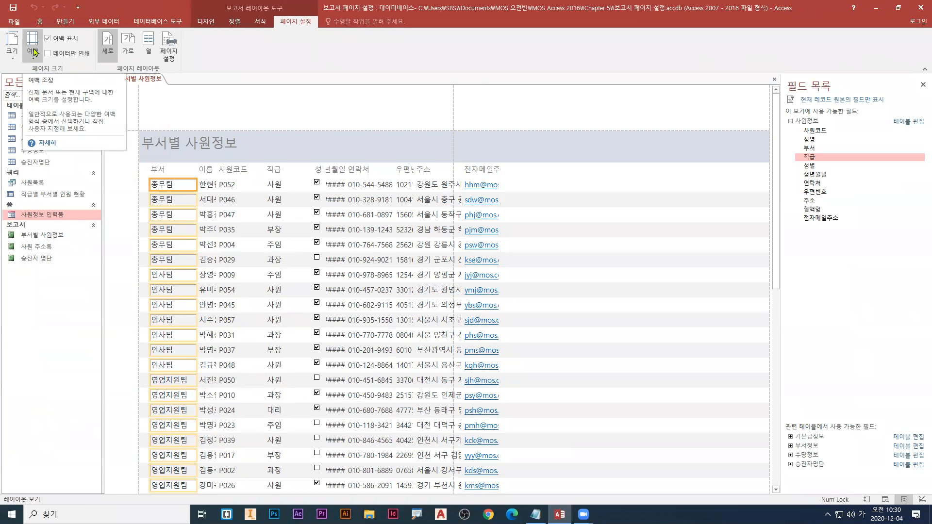
left_click(34, 49)
left_click(60, 155)
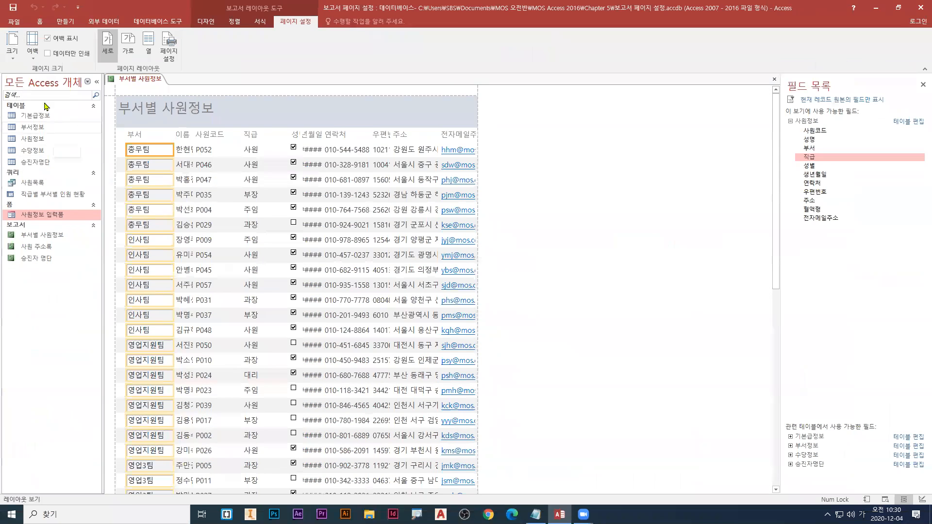
left_click(32, 48)
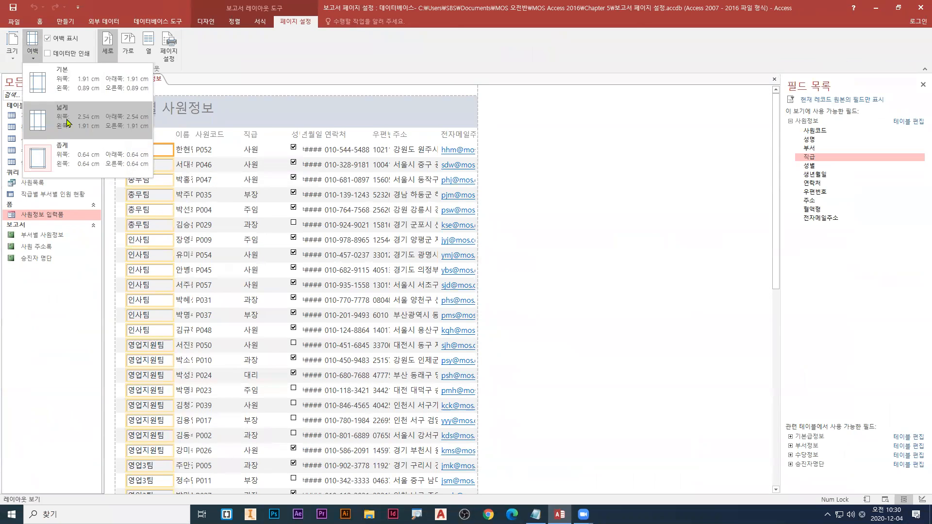
left_click(67, 122)
left_click(32, 47)
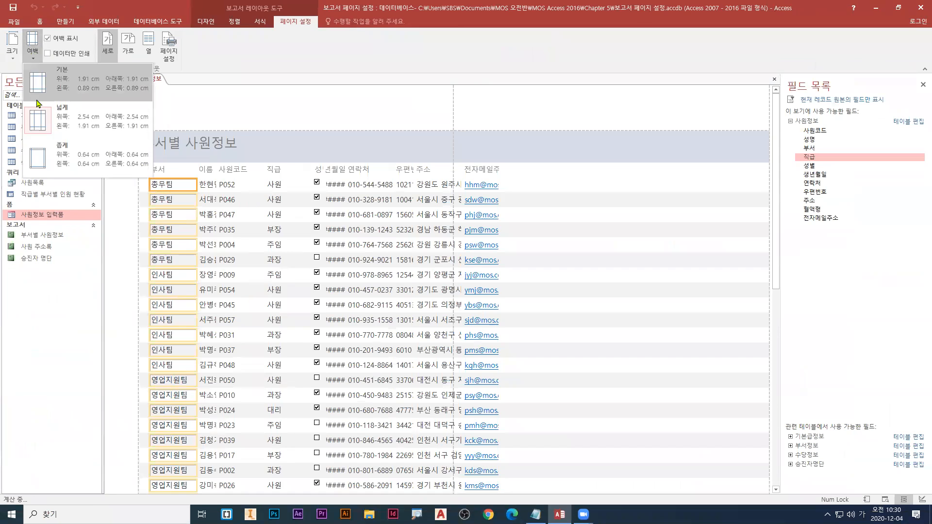
left_click(62, 152)
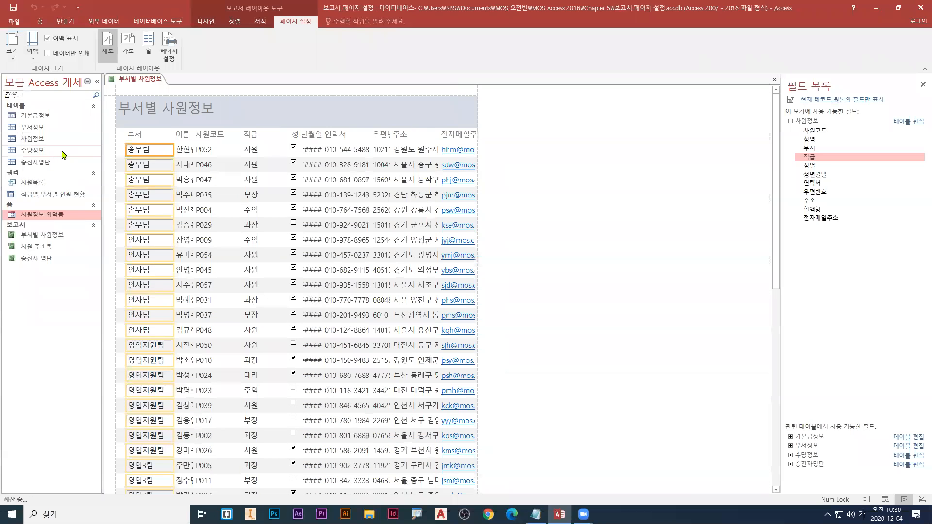
Toggle Show Margins off and back on, then reapply Narrow margins
left_click(48, 39)
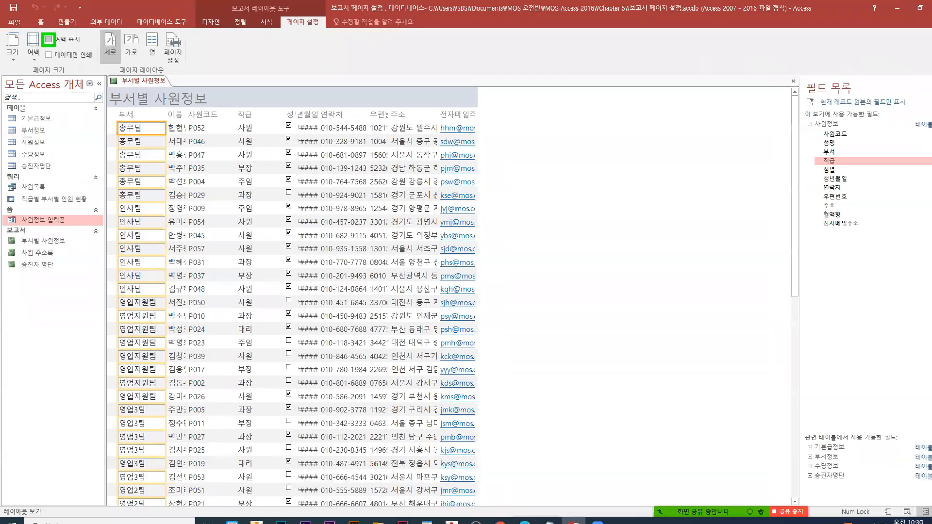
left_click(49, 40)
left_click(32, 44)
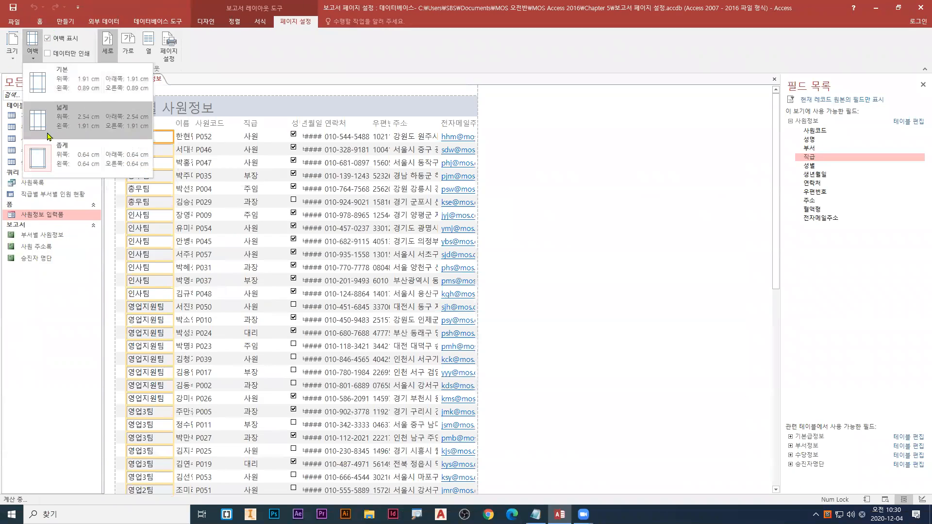
left_click(56, 123)
left_click(33, 43)
left_click(58, 157)
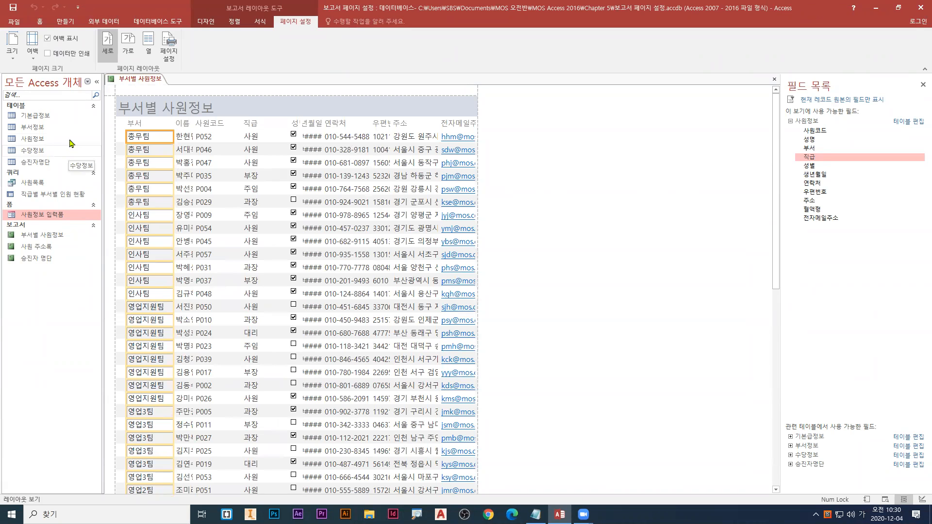
Save the 부서별 사원정보 report and close it
right_click(137, 78)
left_click(148, 84)
right_click(140, 81)
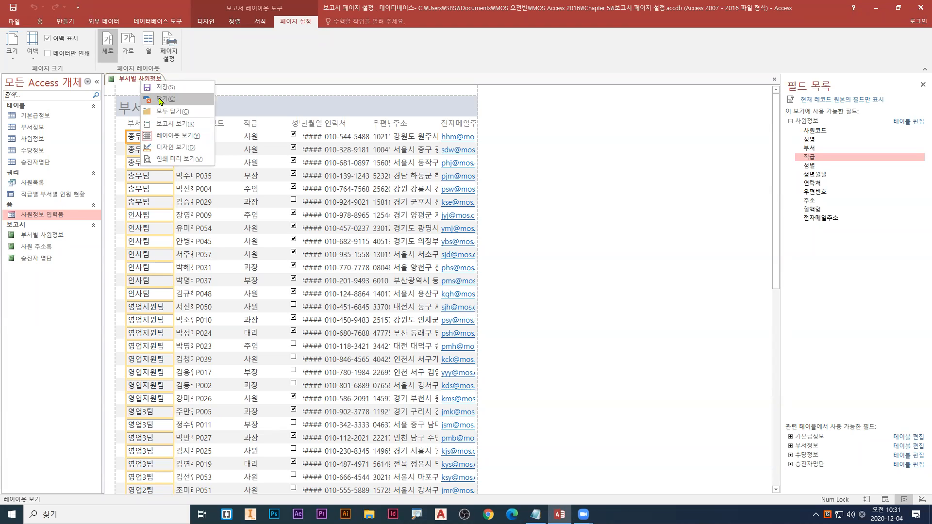
left_click(160, 100)
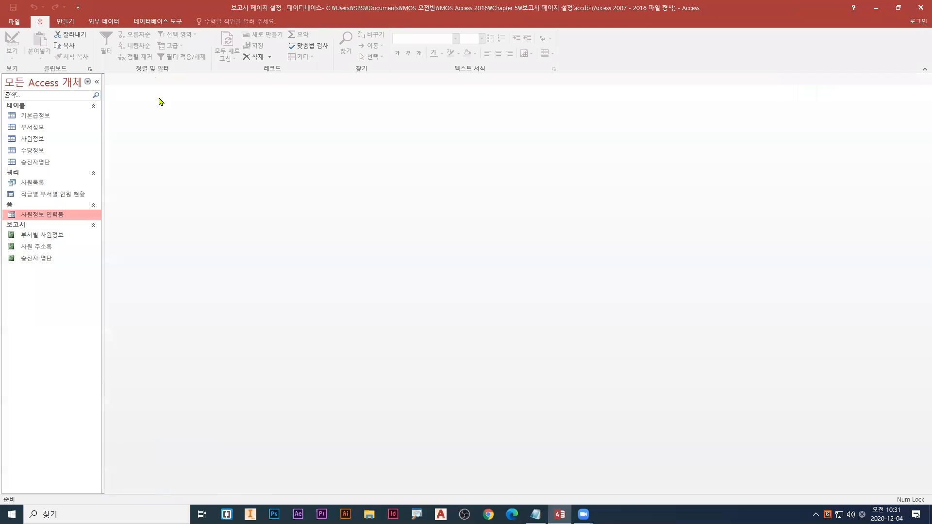
Open the 사원 주소록 report in Design view, then in Layout view
left_click(62, 247)
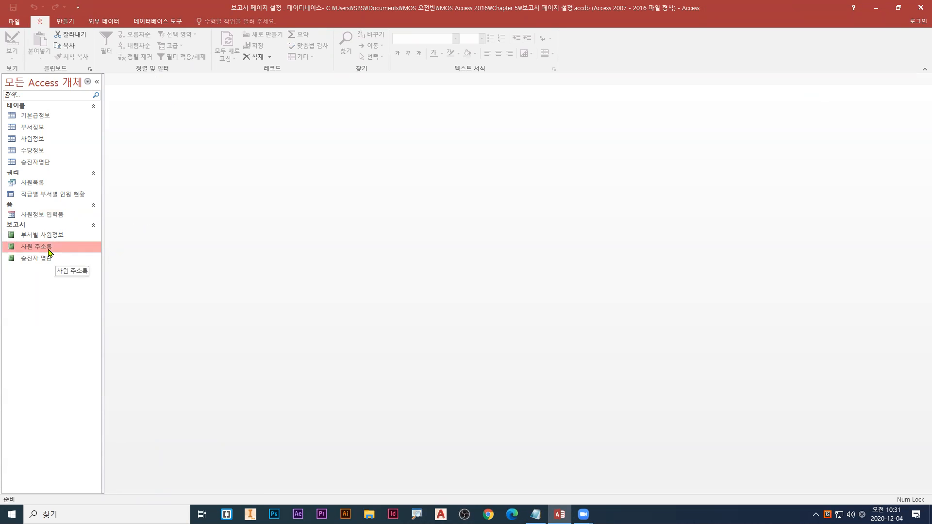
right_click(50, 252)
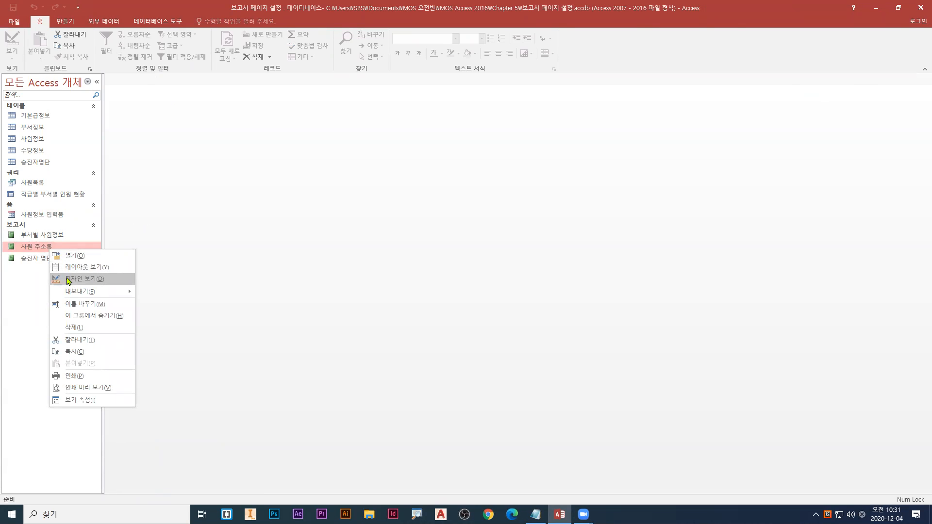
left_click(69, 281)
right_click(49, 247)
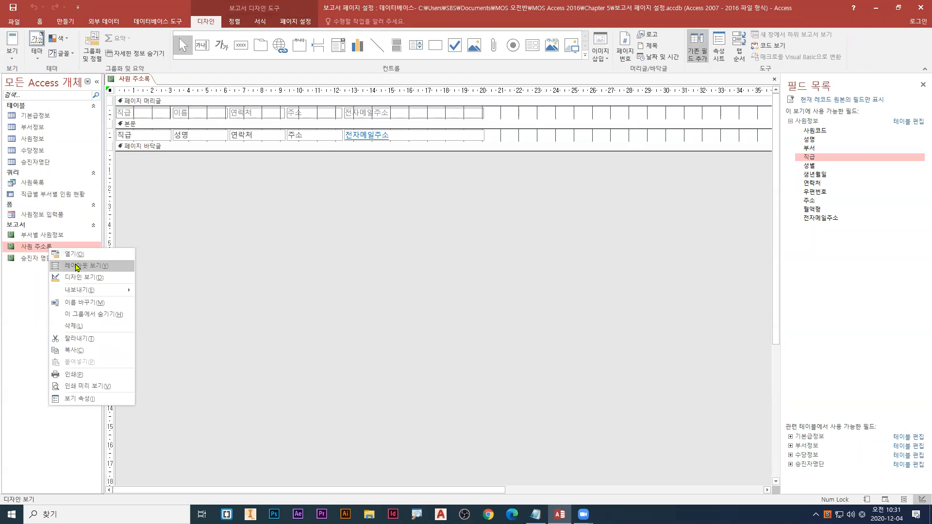
left_click(77, 266)
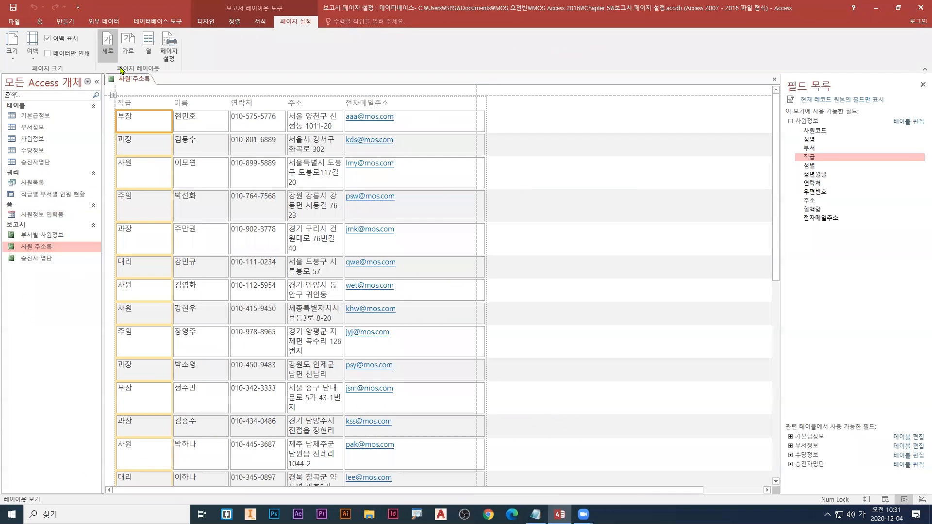
Turn the report page to landscape and view it in Print Preview
left_click(257, 90)
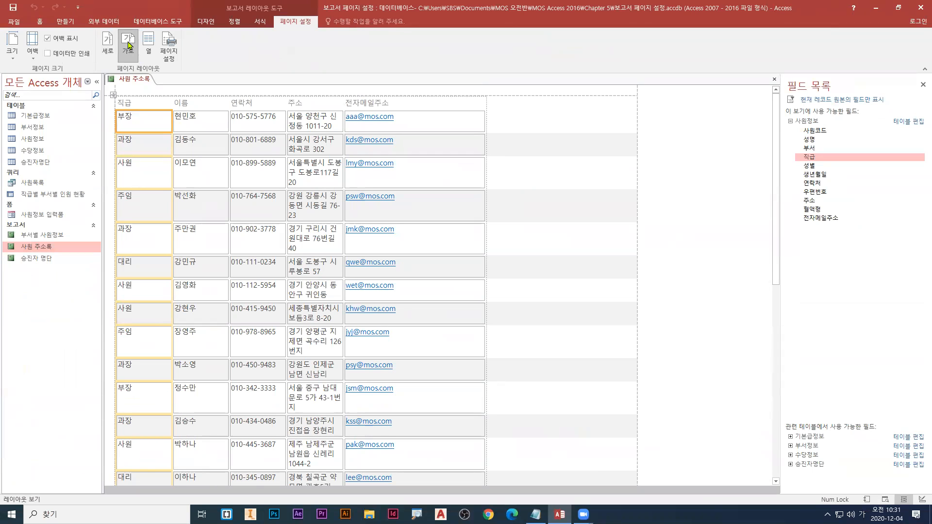
right_click(142, 80)
left_click(140, 82)
right_click(136, 80)
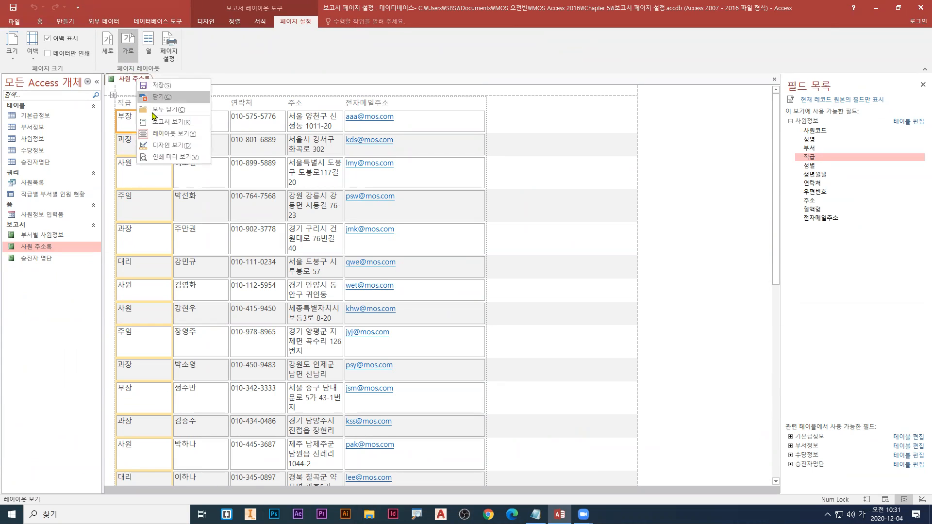
left_click(160, 157)
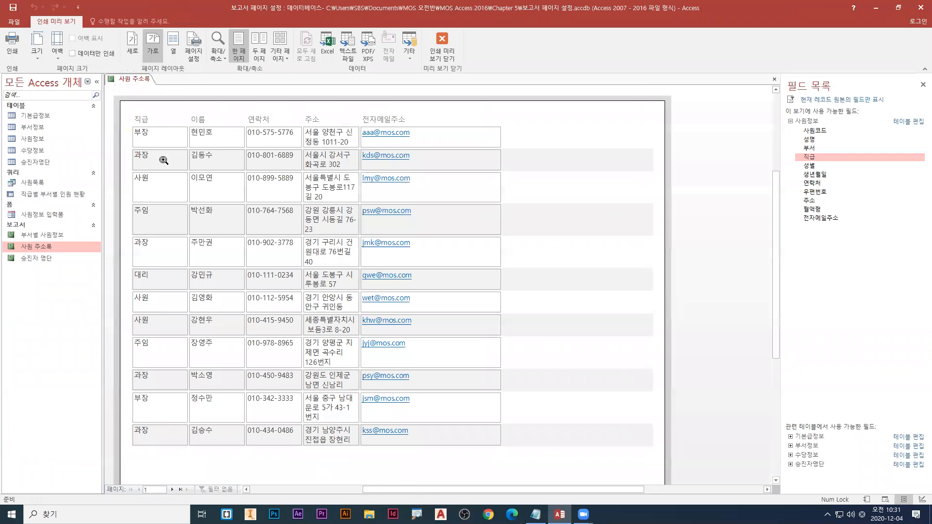
right_click(141, 81)
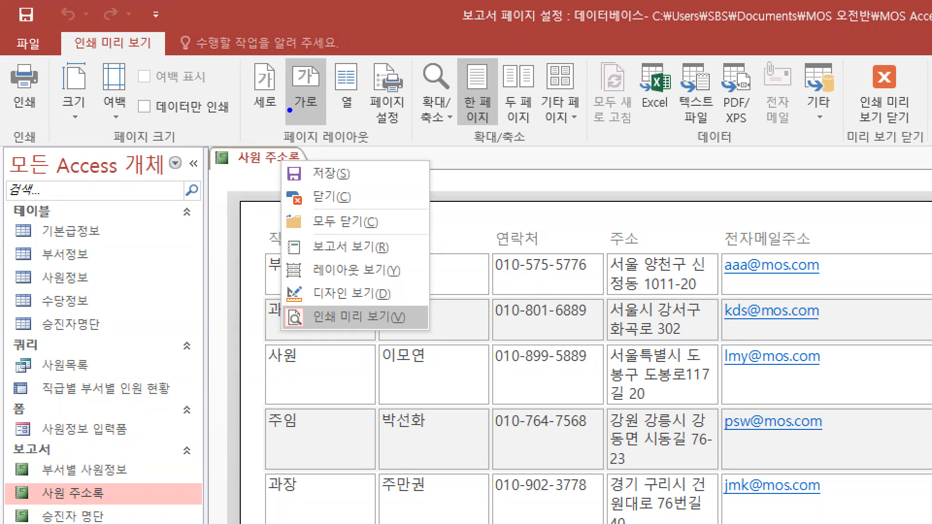
left_click_drag(339, 91, 330, 103)
left_click_drag(330, 58, 366, 117)
key("r")
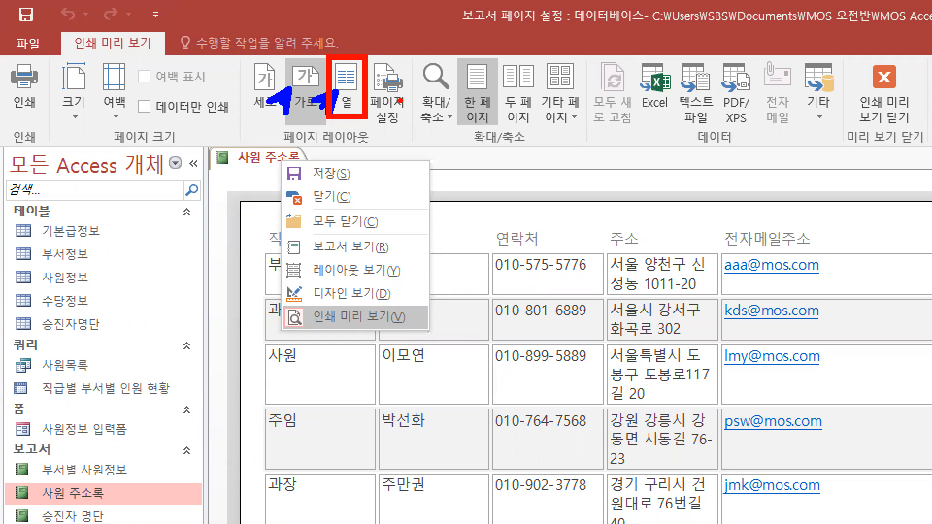
Set the report's row spacing to 1.5 cm in the Columns settings
key("Escape")
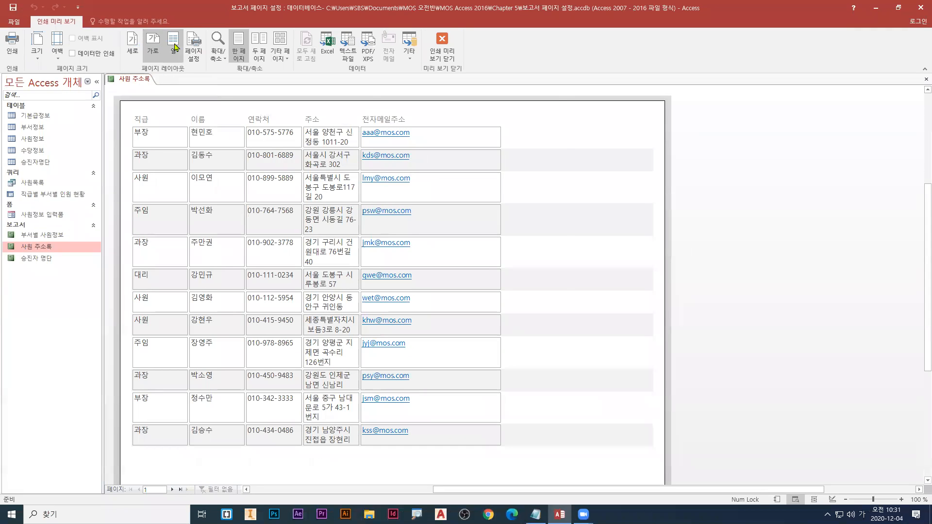
left_click(174, 46)
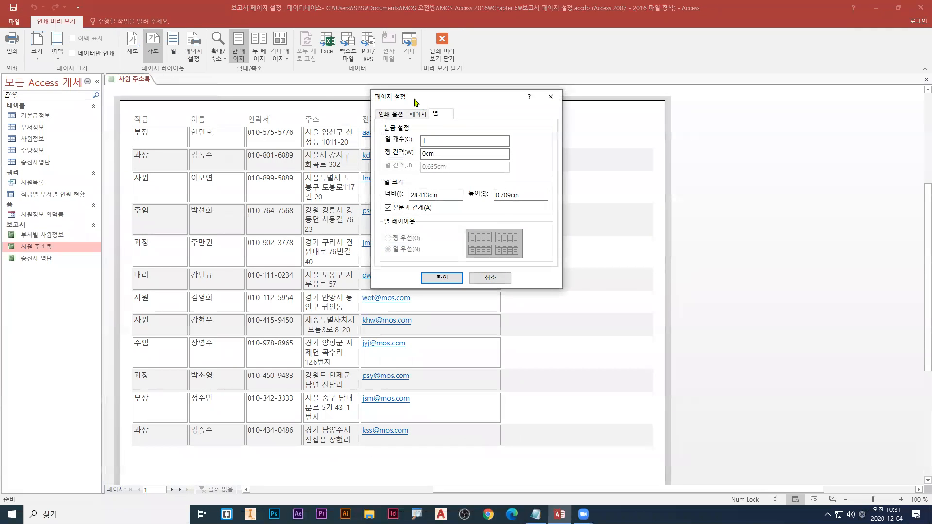
left_click_drag(415, 102, 521, 126)
mouse_move(600, 255)
left_mouse_down()
mouse_move(600, 279)
mouse_move(593, 261)
left_mouse_up()
left_click_drag(580, 267, 623, 273)
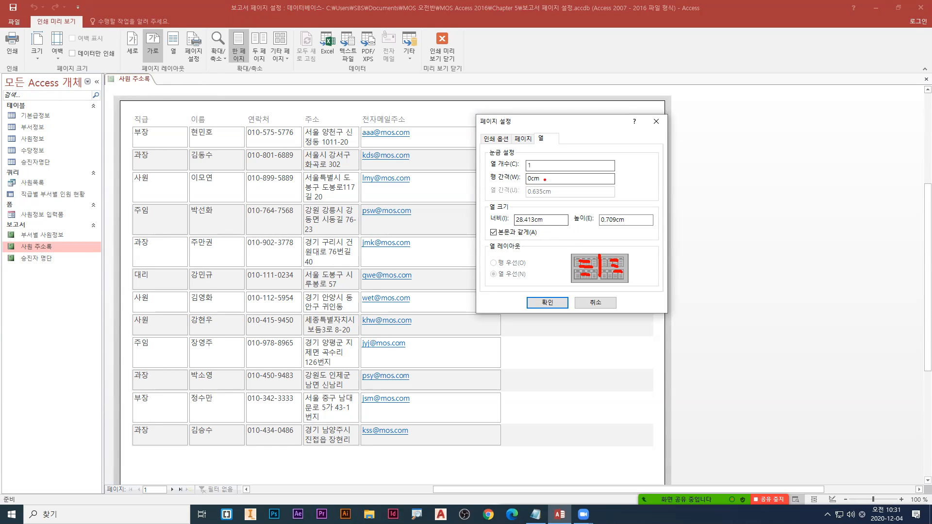
left_click_drag(493, 183, 548, 182)
left_click_drag(116, 145, 134, 147)
key("Escape")
double_click(544, 180)
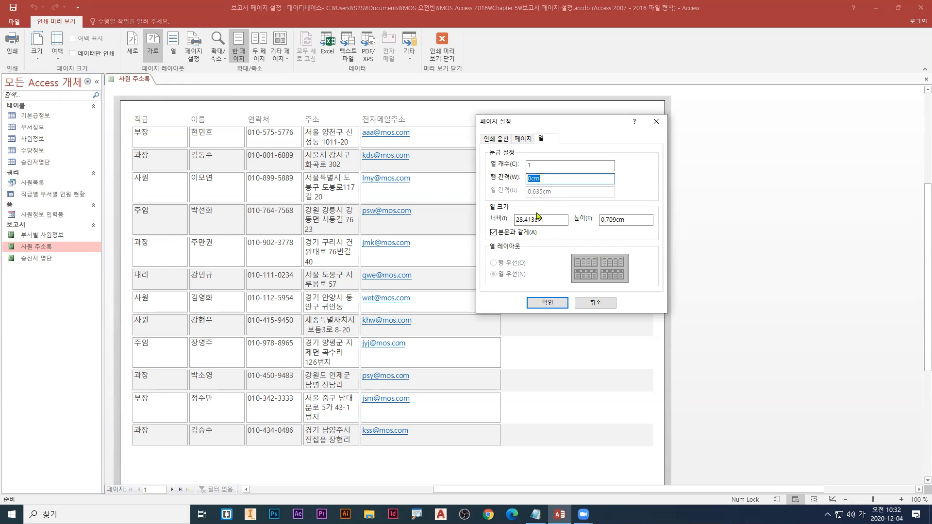
type("1.5")
left_click_drag(533, 126, 253, 82)
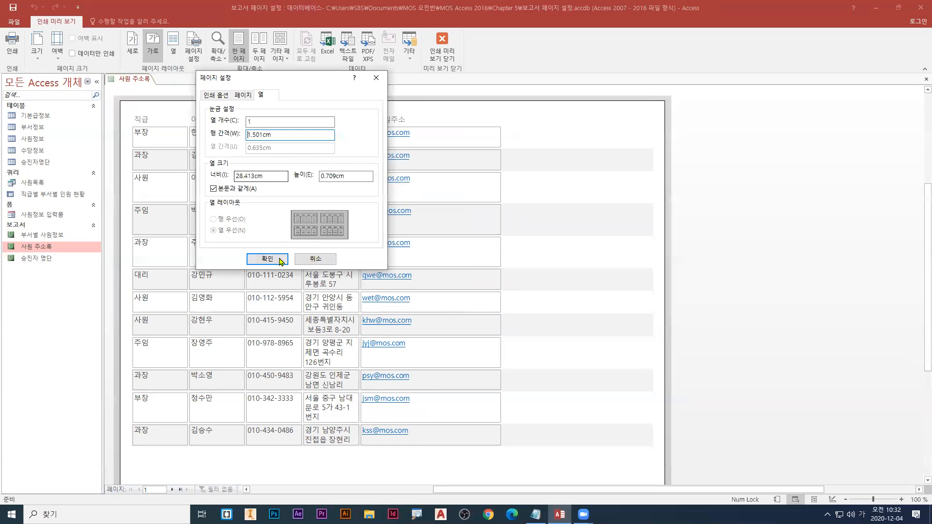
left_click(524, 516)
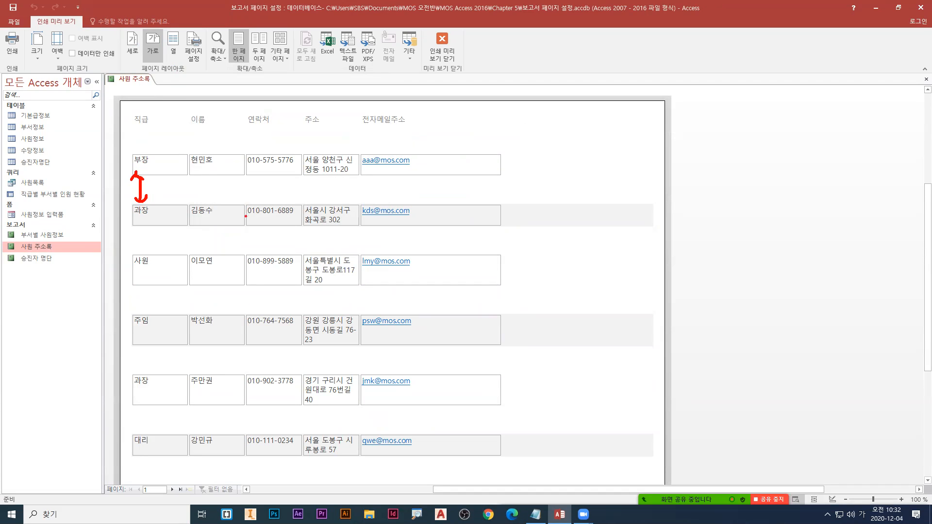
Change the row spacing to 2 cm
left_click(175, 46)
left_click_drag(448, 154, 409, 152)
type("2")
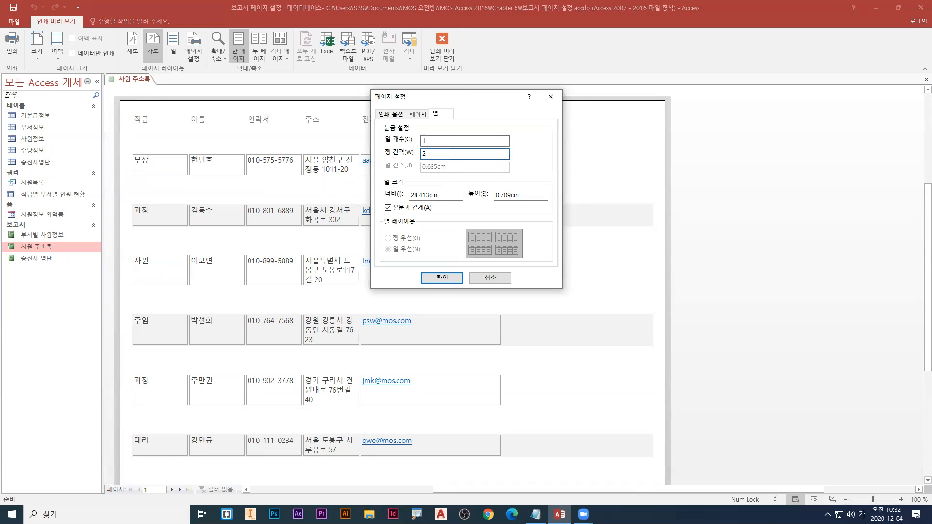
key("Return")
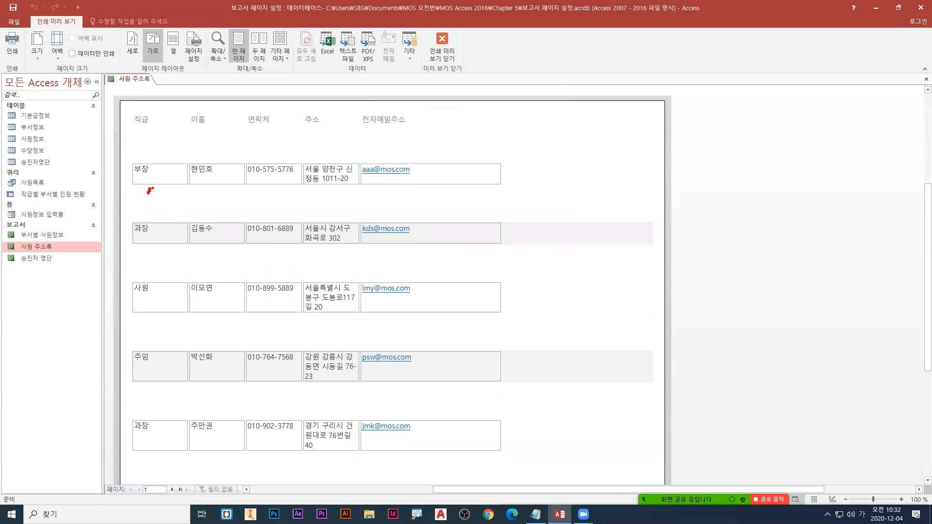
left_click_drag(154, 191, 163, 217)
Reset the row spacing to 0 and close Print Preview
left_click(173, 49)
left_click_drag(505, 153, 383, 152)
type("0")
left_click(442, 277)
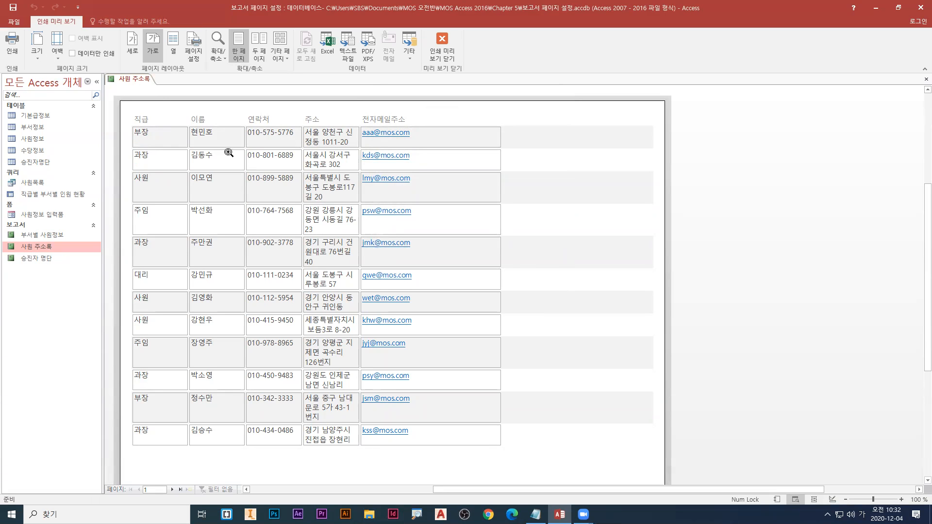
left_click(442, 46)
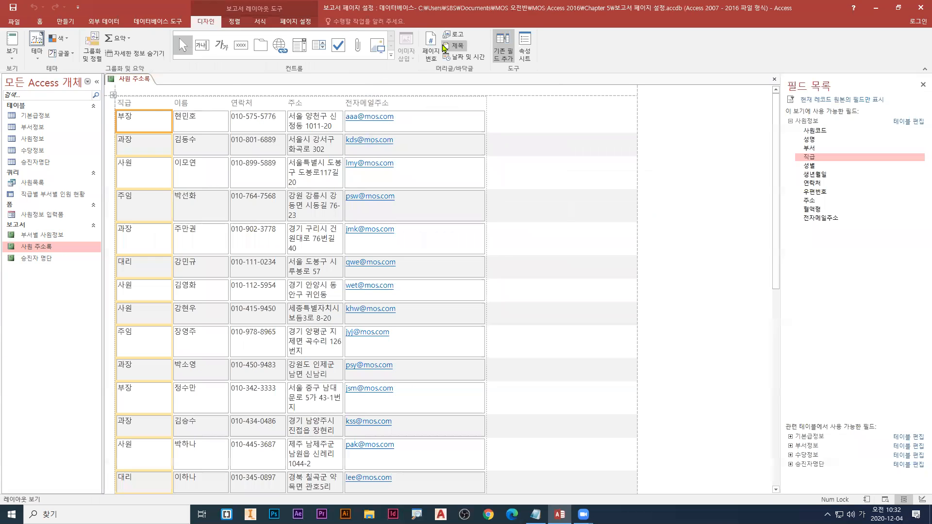
Switch 사원 주소록 to Design view and back to Layout view
right_click(139, 80)
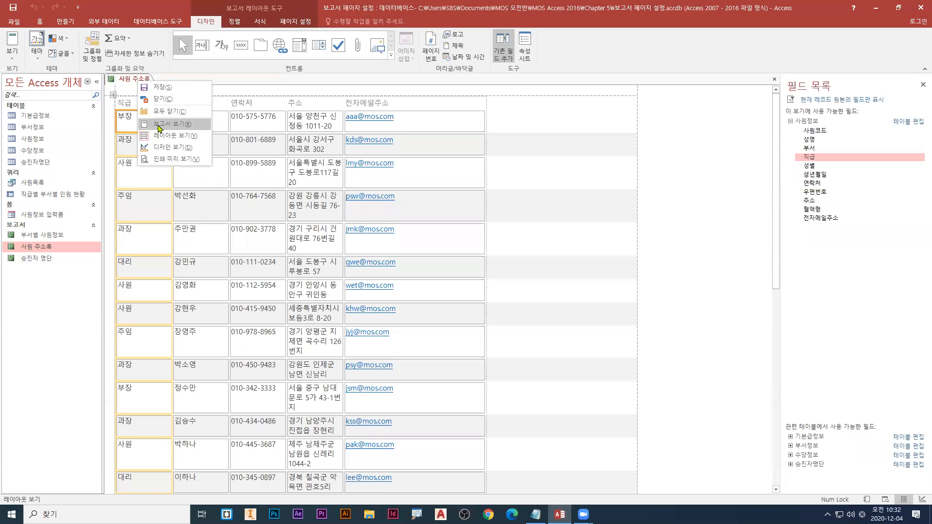
left_click(161, 147)
right_click(139, 78)
left_click(157, 133)
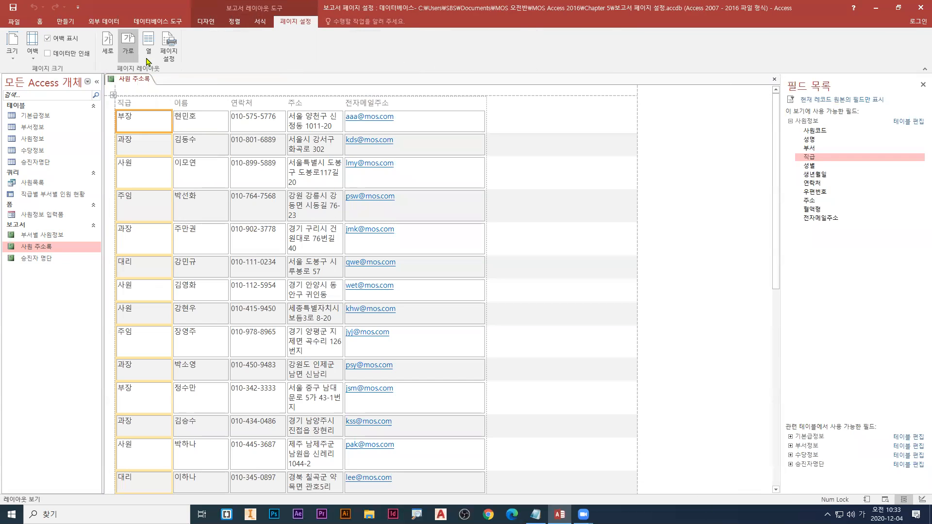
left_click(204, 22)
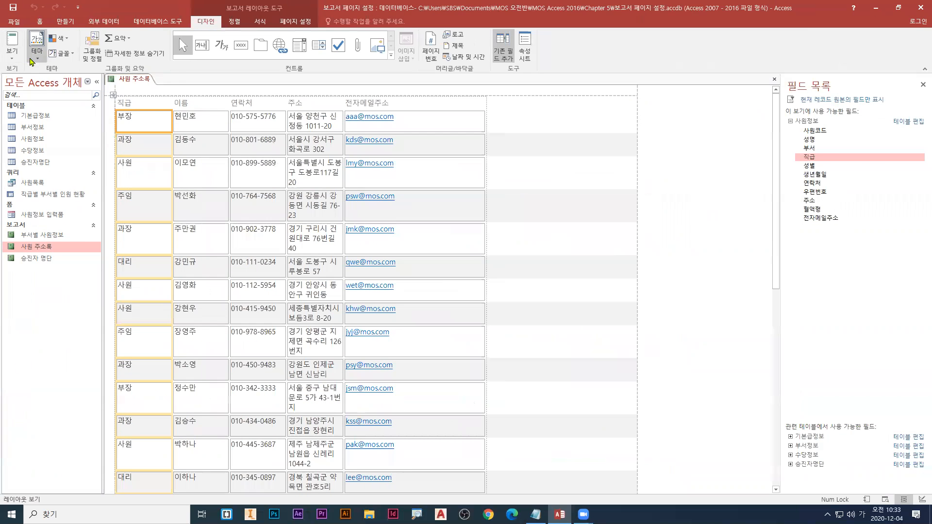
Apply the 이온 theme to the 사원 주소록 report
left_click(74, 84)
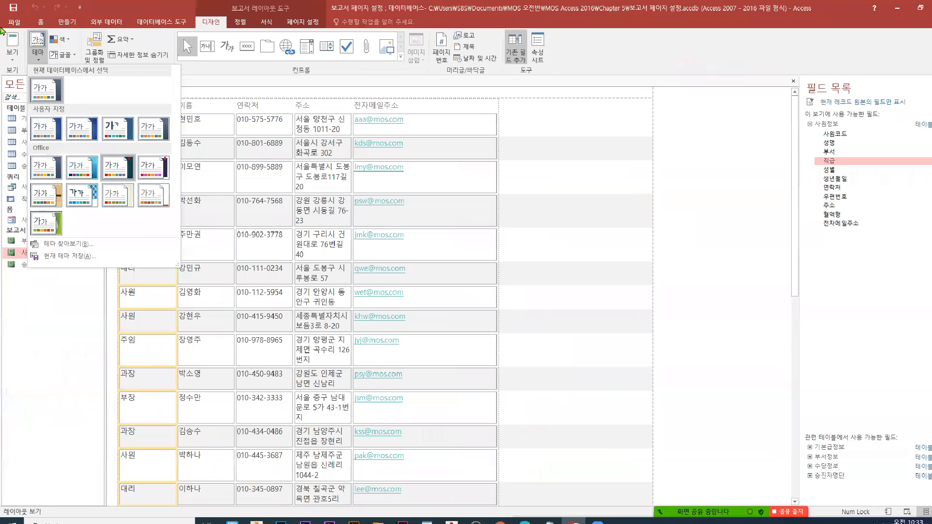
left_click(37, 53)
left_click(39, 53)
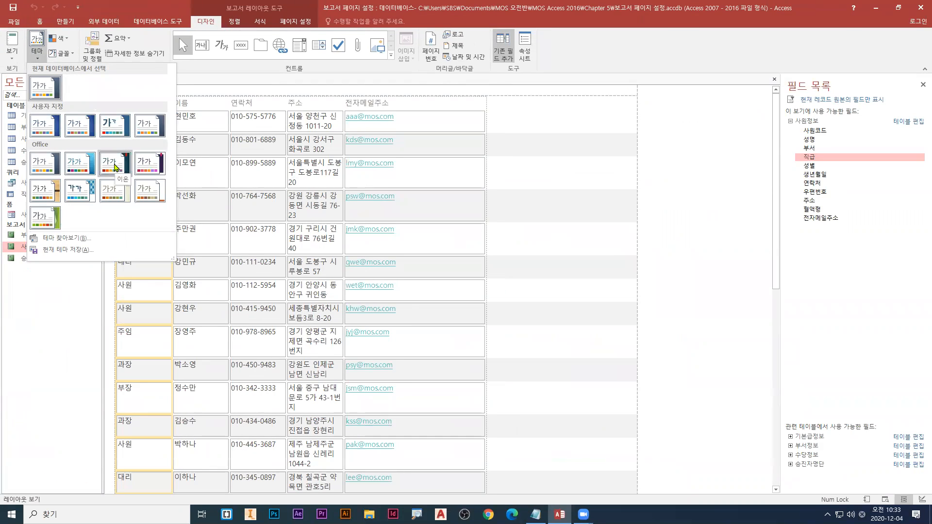
left_click(116, 166)
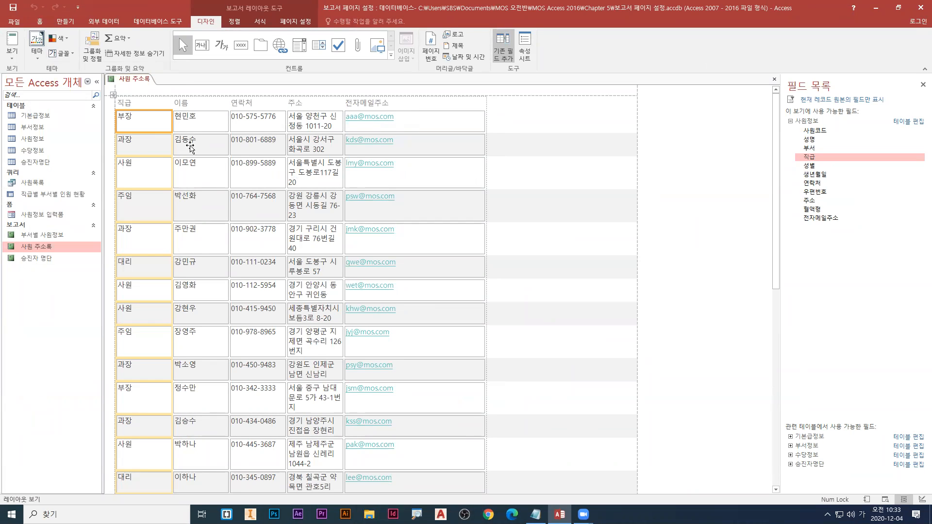
left_click(597, 114)
left_click(687, 109)
left_click(139, 80)
left_click(117, 92)
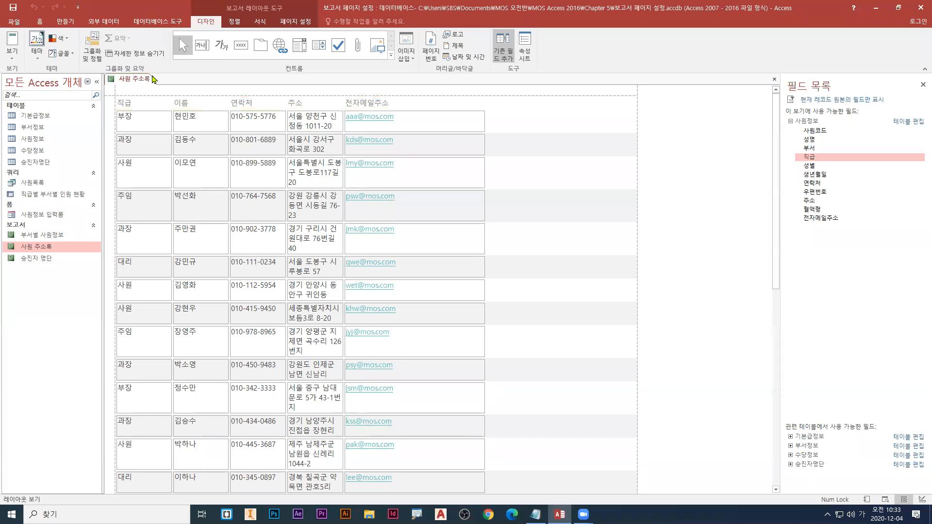
Save the 사원 주소록 report and close it
right_click(151, 79)
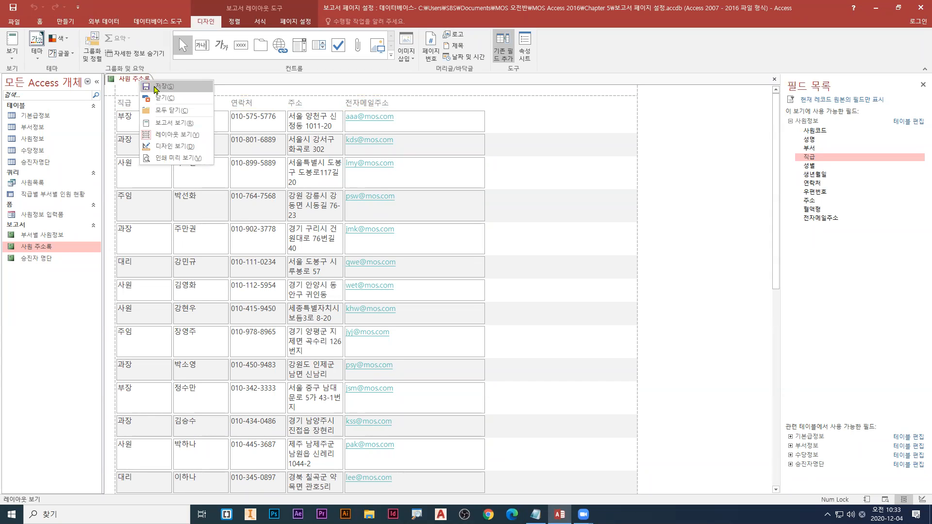
left_click(155, 87)
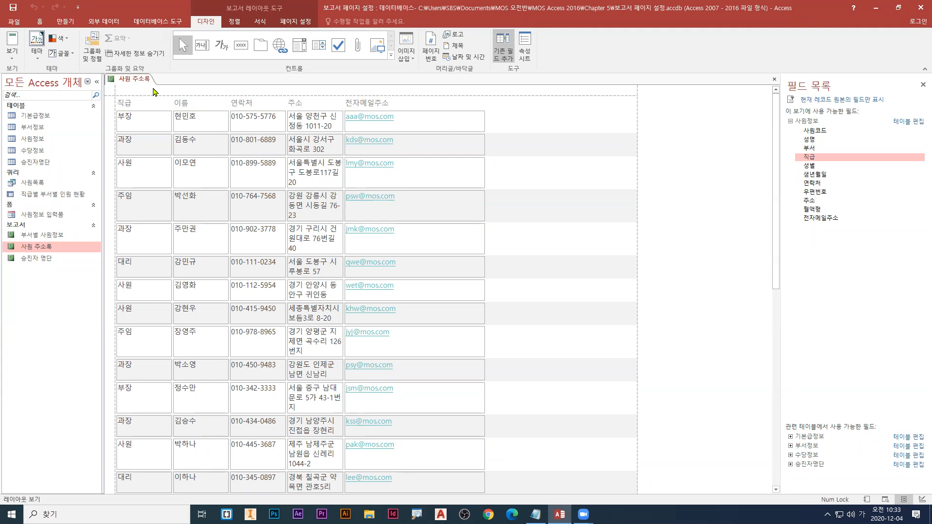
right_click(142, 79)
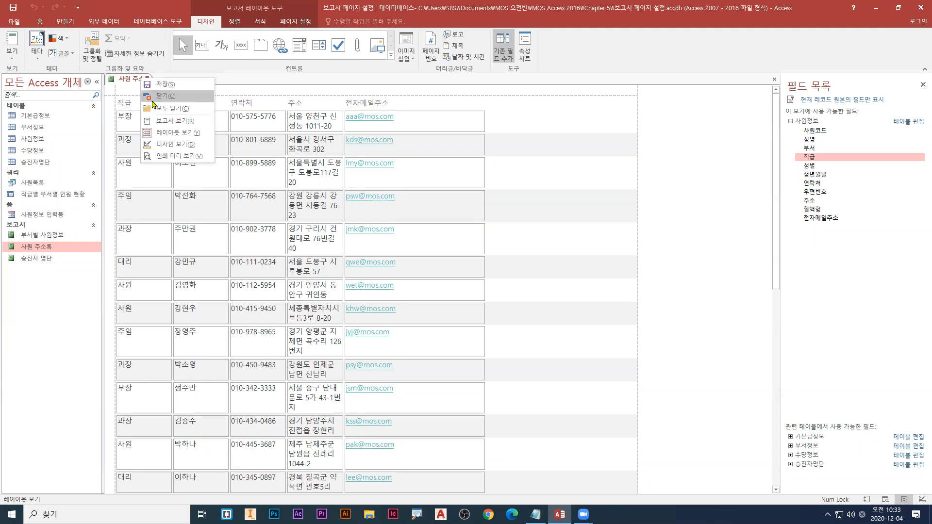
left_click(152, 97)
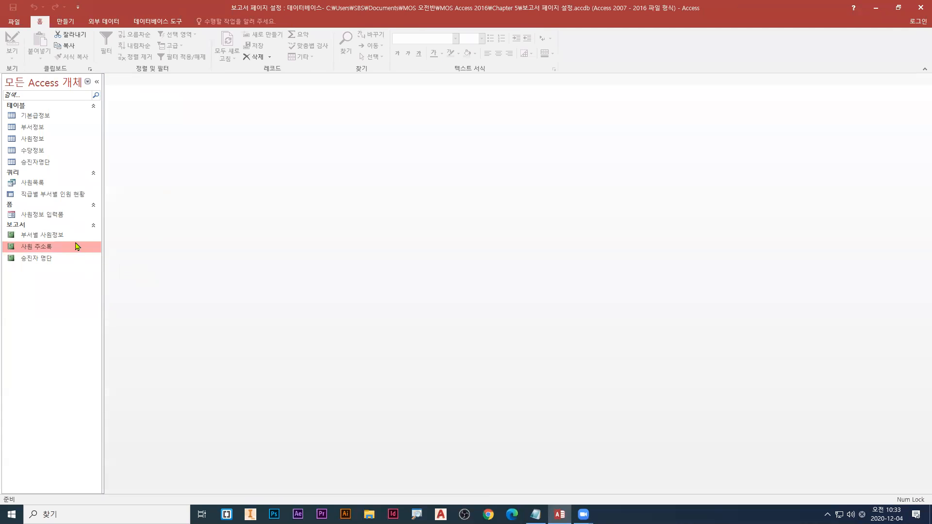
Open the 부서별 사원정보 report, first in Design view and then in Layout view
left_click(57, 238)
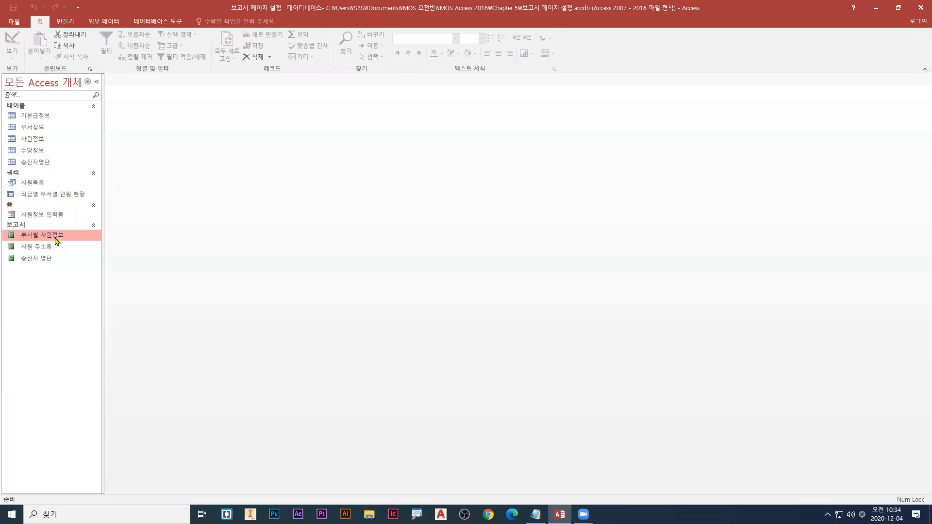
right_click(56, 241)
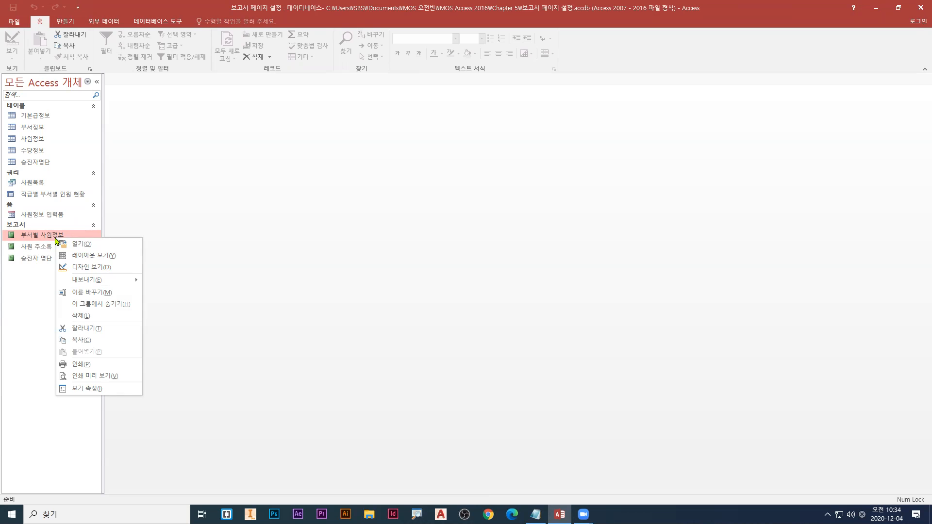
left_click(72, 267)
right_click(58, 235)
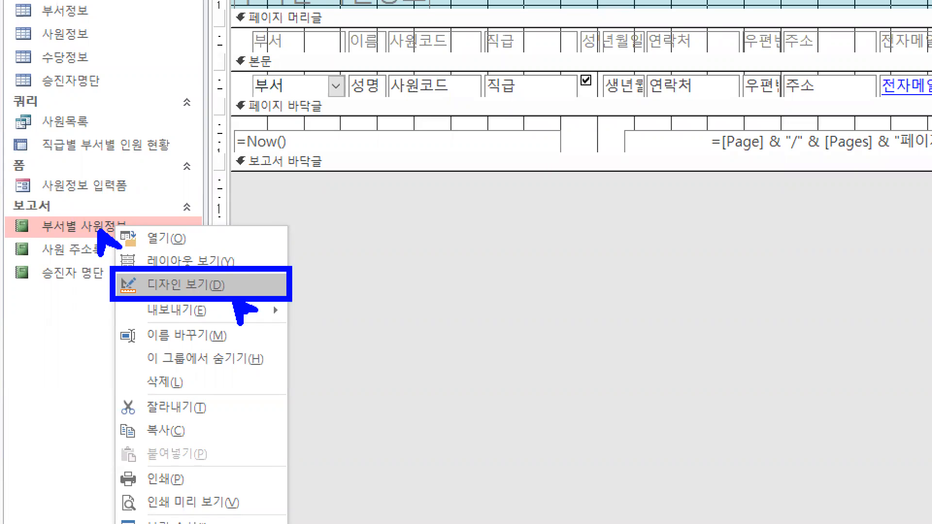
left_click(179, 284)
right_click(132, 228)
left_click(164, 263)
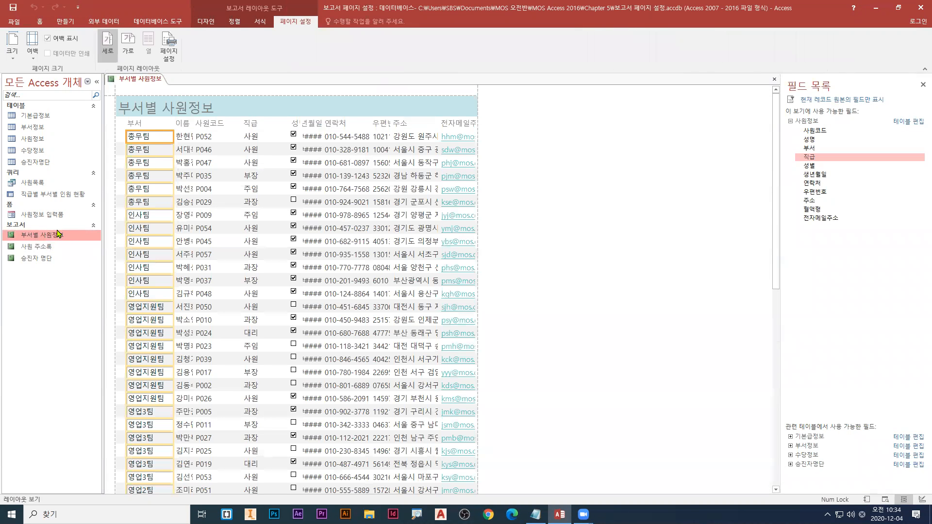
Put the report in Design view and select its title label with the Format tools showing
right_click(56, 238)
left_click(78, 268)
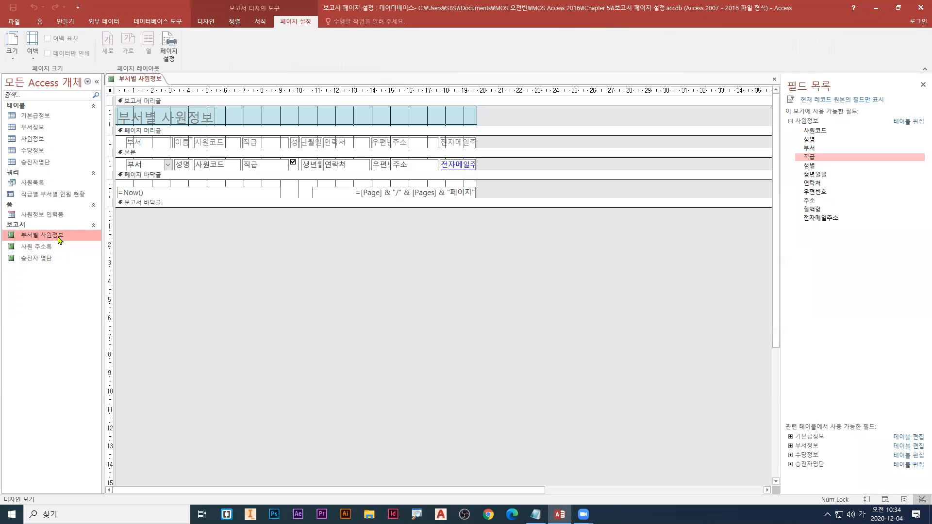
right_click(58, 236)
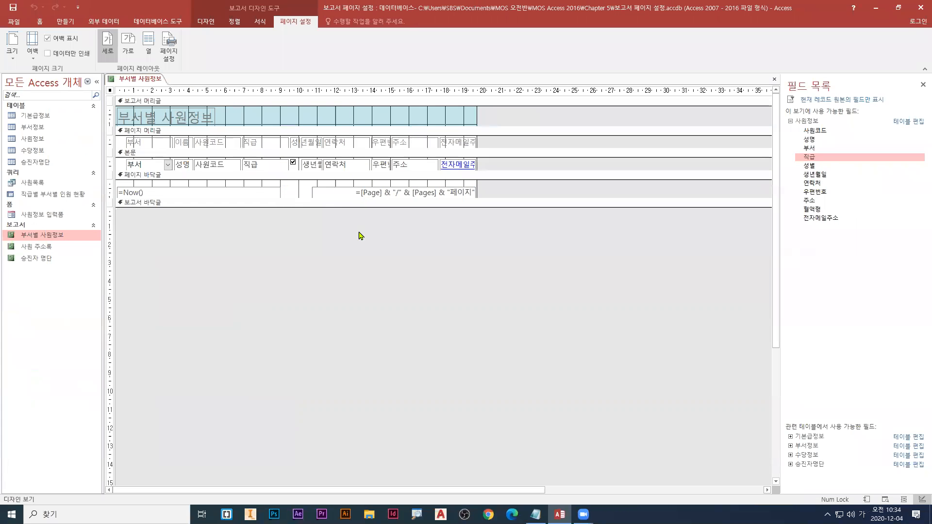
left_click(202, 117)
left_click(260, 22)
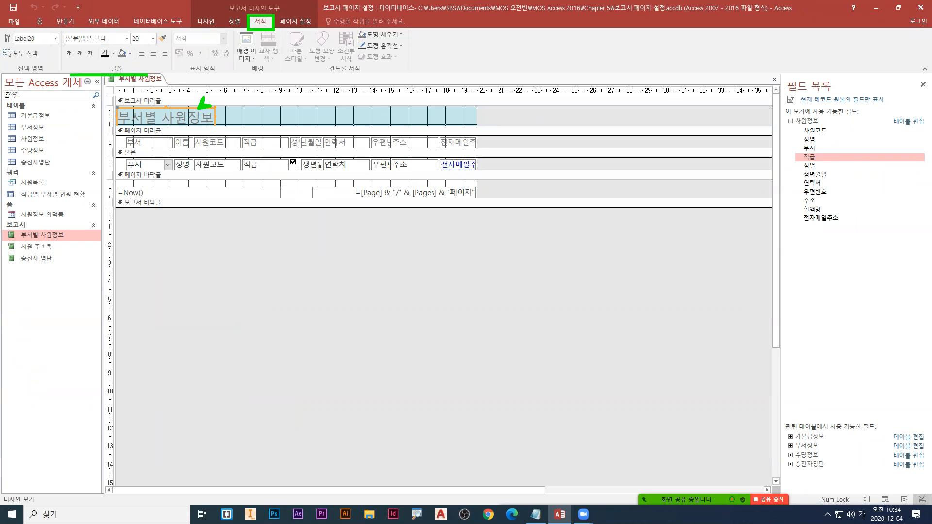
Change the title label's font to HY견고딕 and save the report
left_click(127, 38)
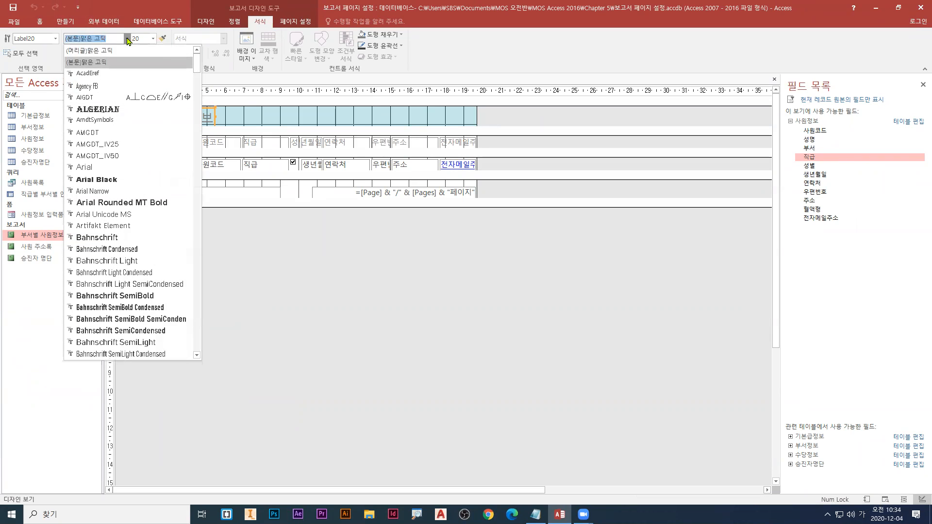
left_click_drag(197, 63, 206, 146)
left_click(111, 308)
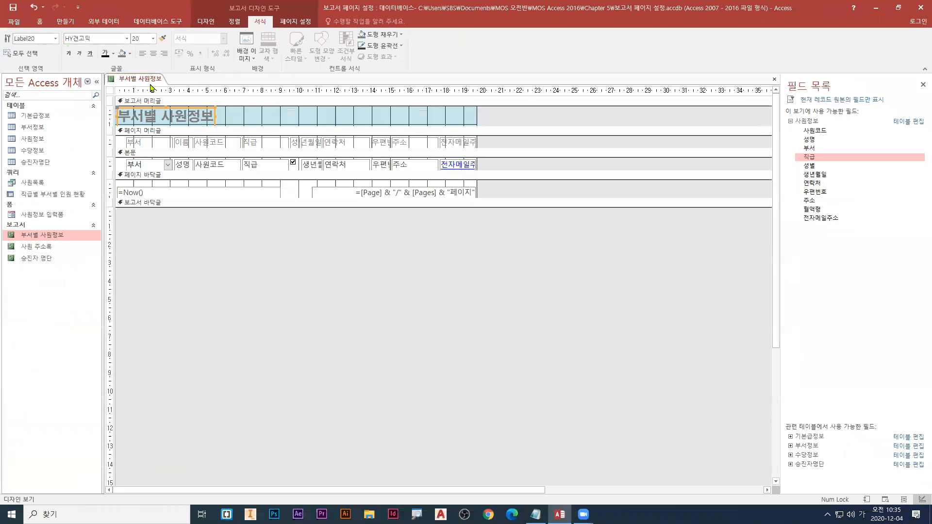
right_click(269, 146)
left_click(276, 155)
Preview the 부서별 사원정보 report as printed, then return to Design view
right_click(152, 85)
left_click(173, 162)
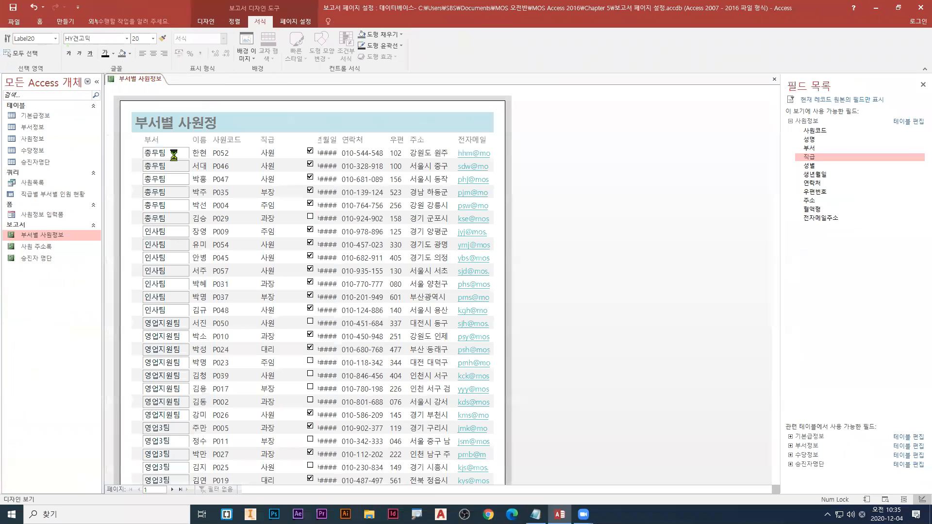
right_click(153, 81)
left_click(183, 147)
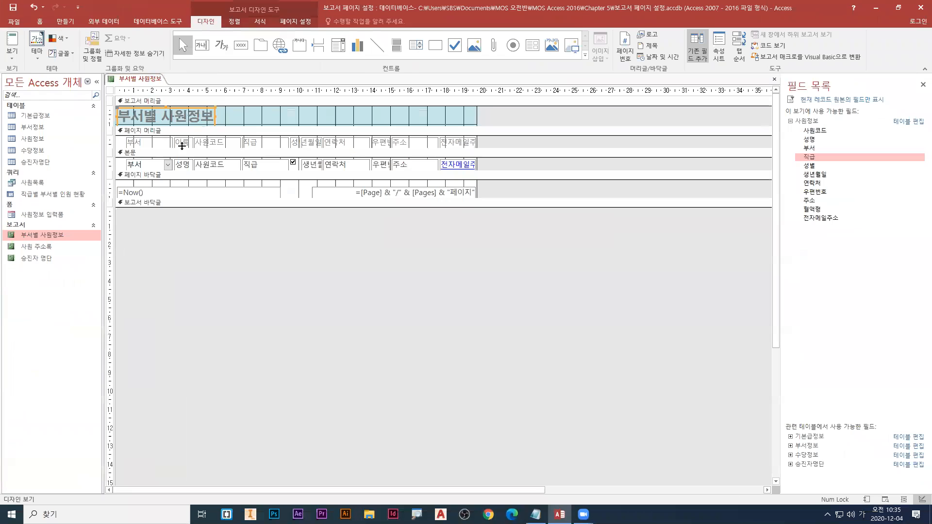
Widen the title label so the whole title shows, confirming it in Print Preview
left_click(213, 116)
left_click_drag(214, 116, 223, 116)
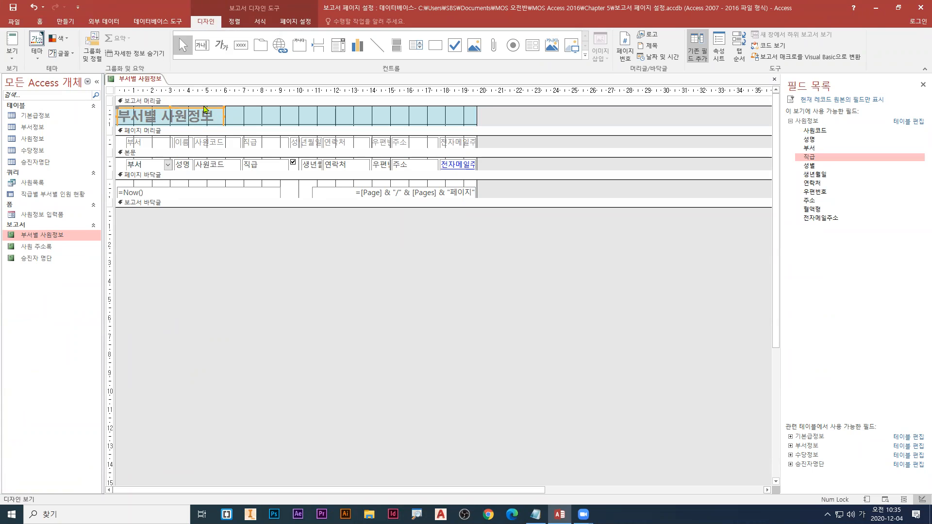
right_click(146, 80)
left_click(167, 156)
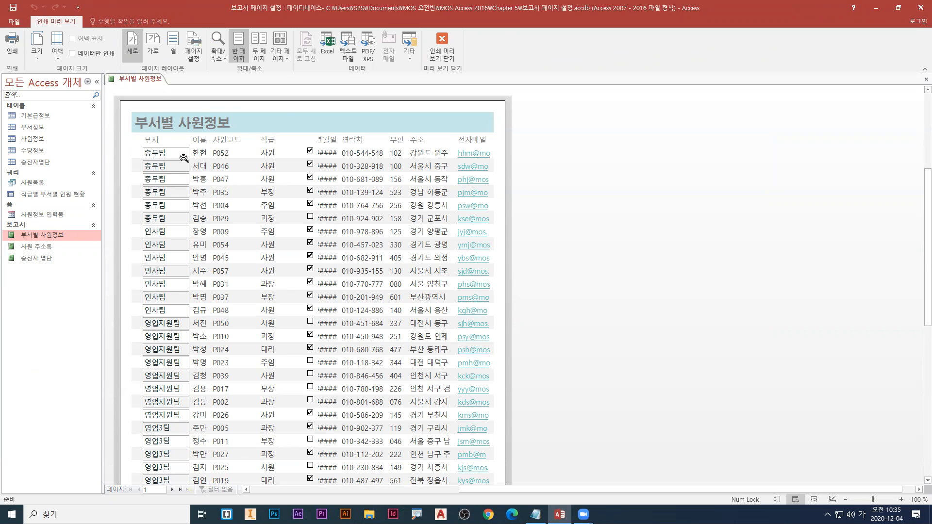
right_click(148, 81)
left_click(178, 147)
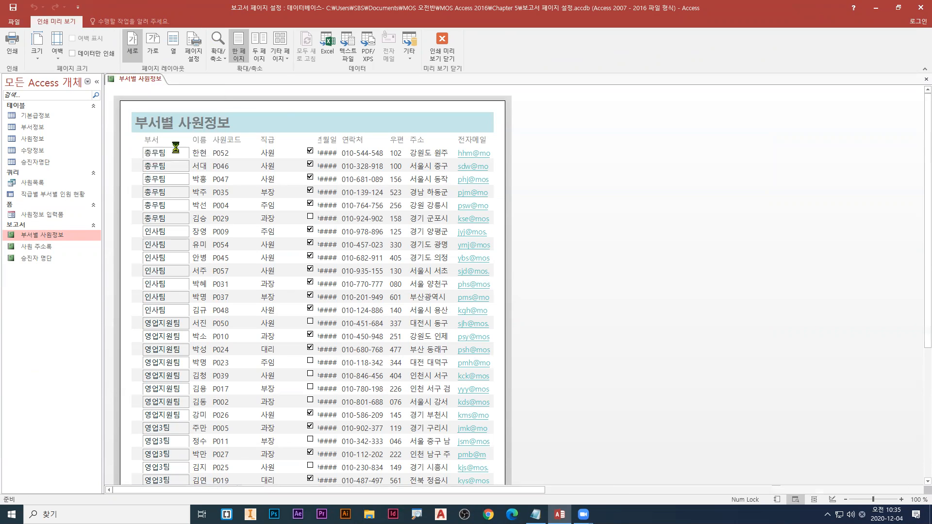
right_click(150, 81)
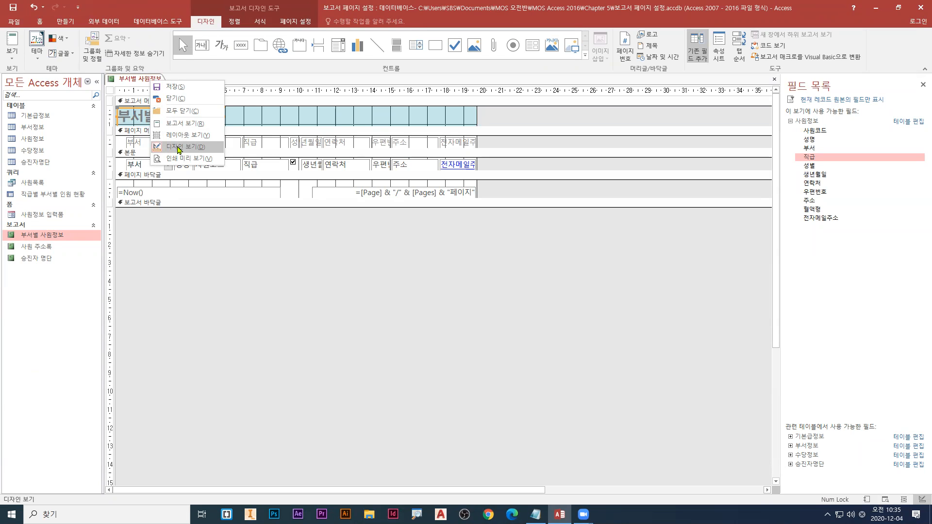
left_click(179, 147)
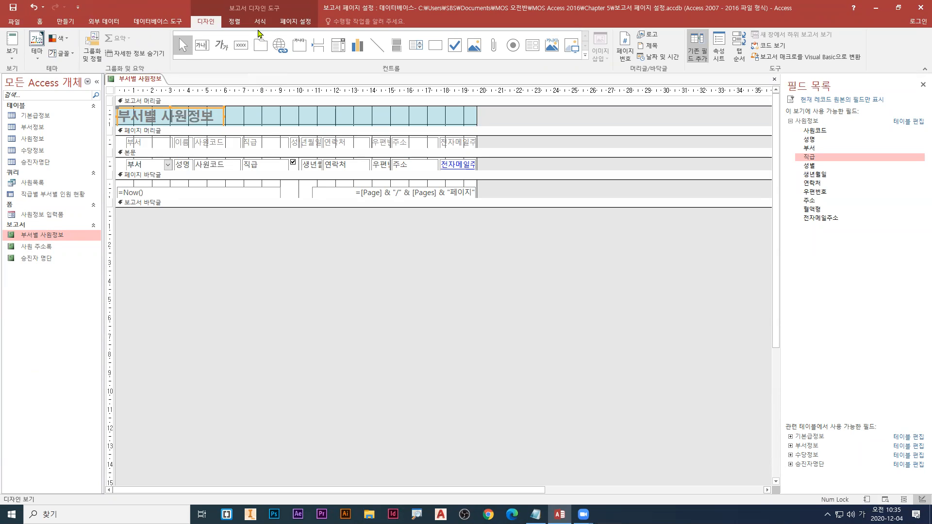
Select every control in the report and give them a yellow background
left_click(260, 21)
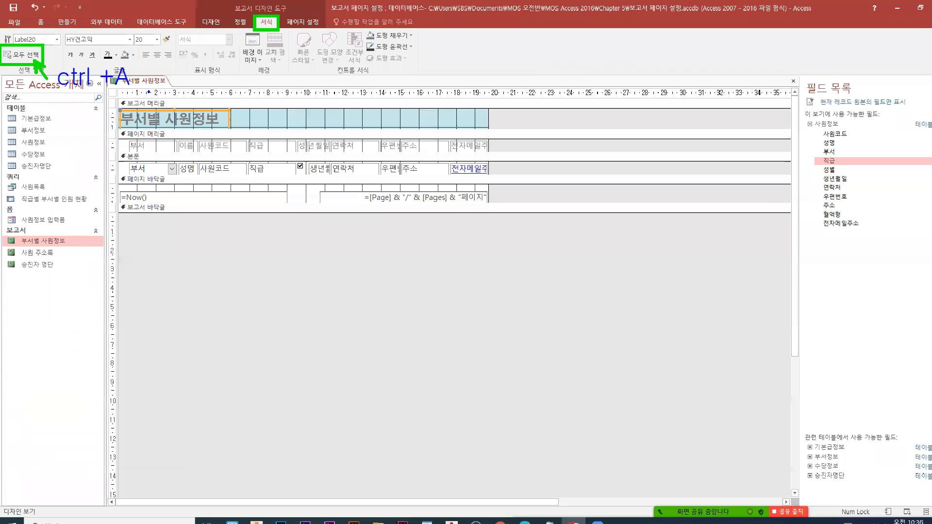
left_click(23, 57)
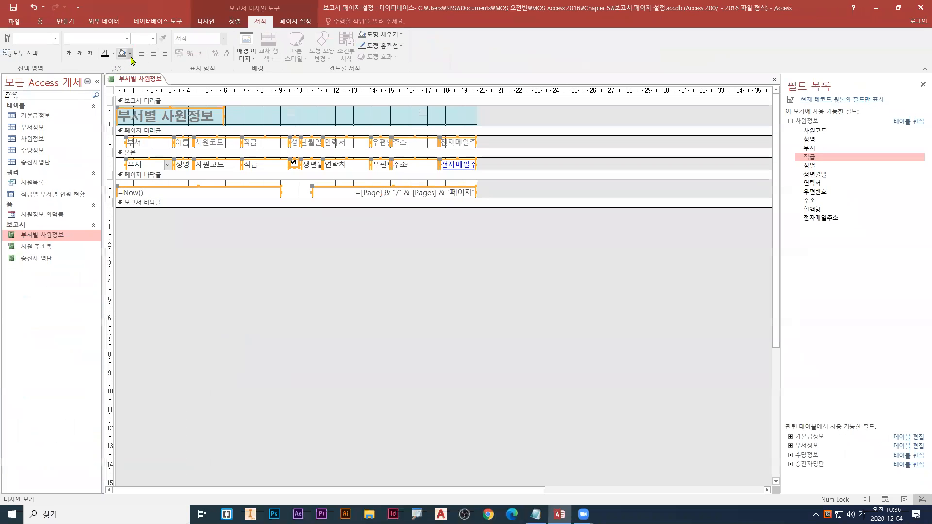
left_click(259, 106)
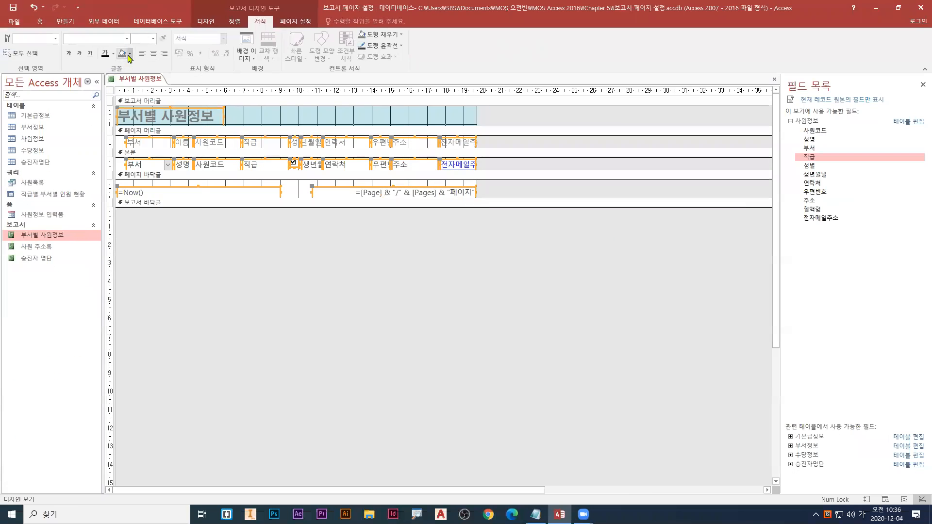
left_click(259, 107)
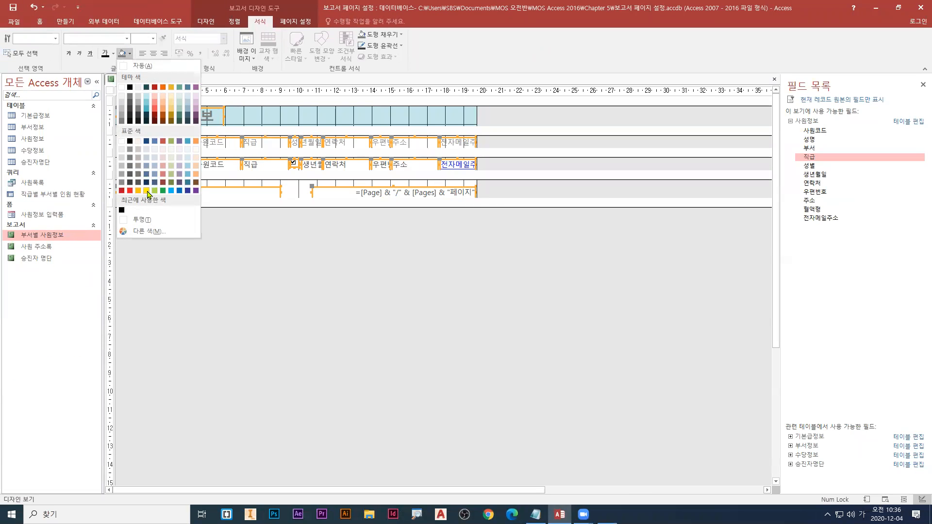
left_click(146, 192)
Close the 부서별 사원정보 report and reopen it in Design view from the Navigation Pane
right_click(150, 84)
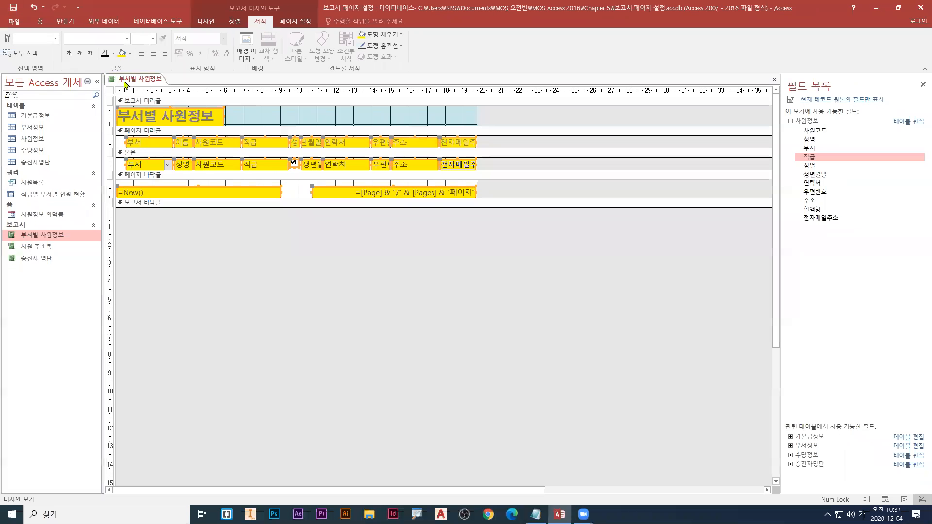
right_click(134, 81)
left_click(150, 99)
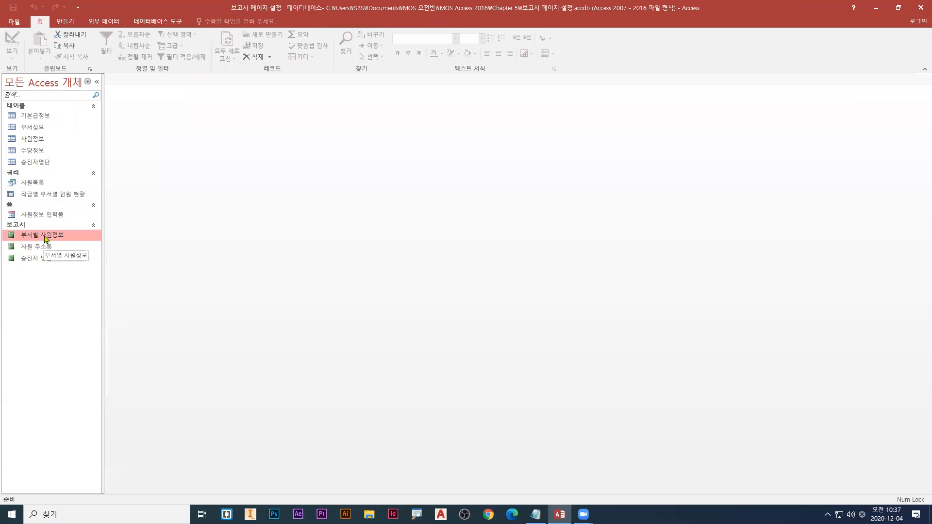
right_click(44, 239)
left_click(81, 266)
right_click(58, 240)
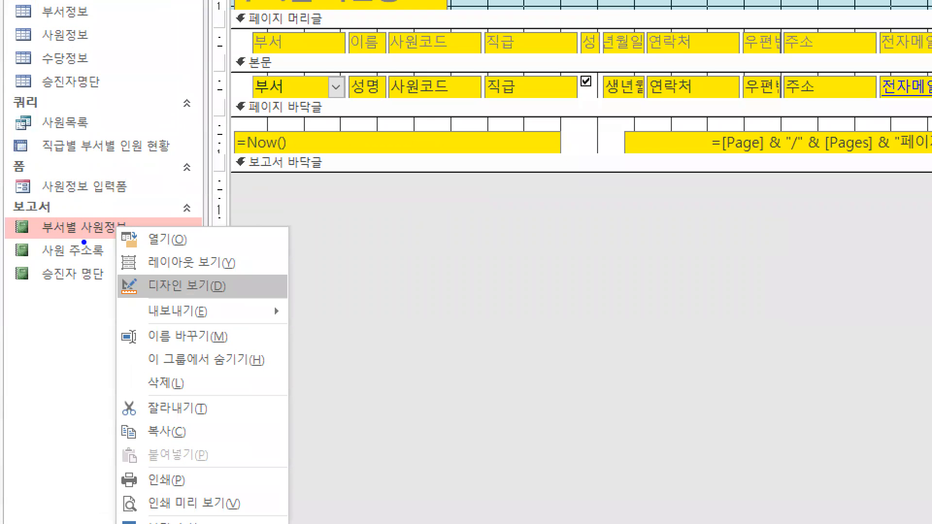
left_click_drag(93, 235, 105, 264)
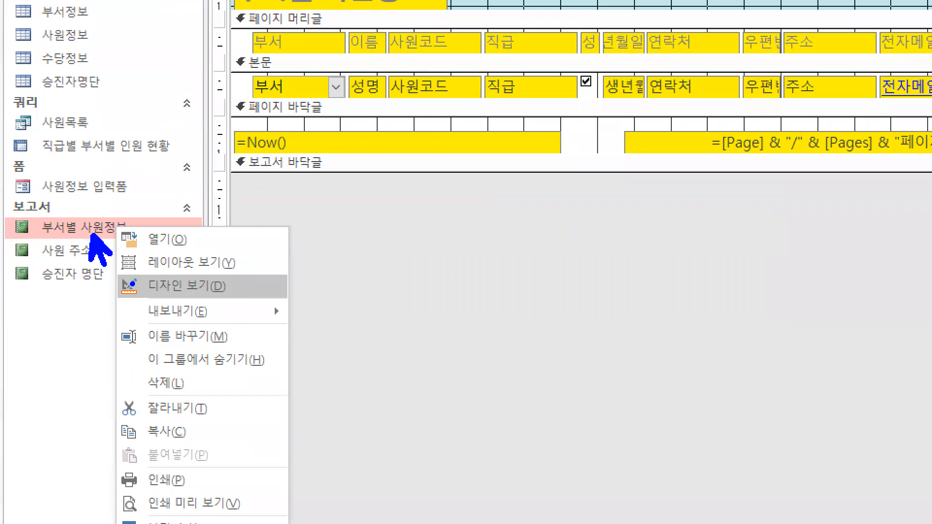
left_click_drag(125, 297, 232, 296)
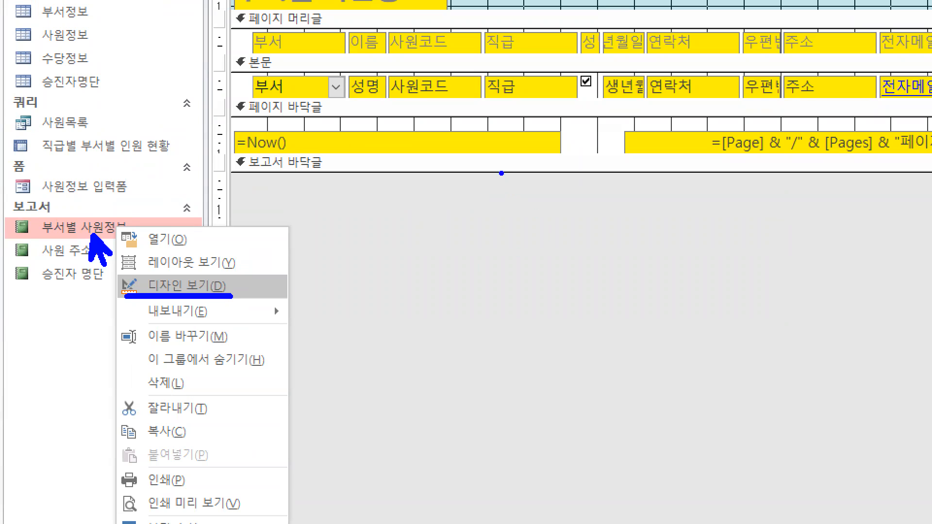
Open 부서별 사원정보 in Design view with all controls selected, showing the 정렬 tools
type("tctr")
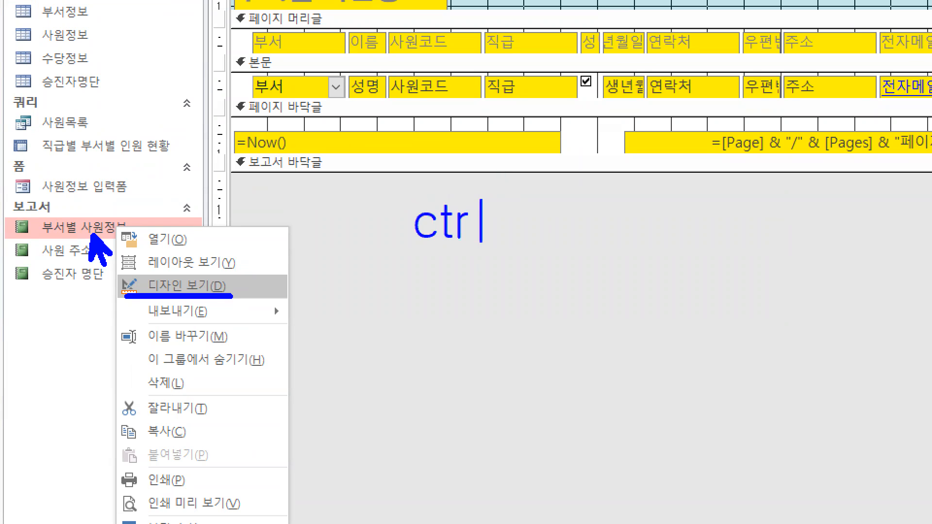
type("l + A")
key("Escape")
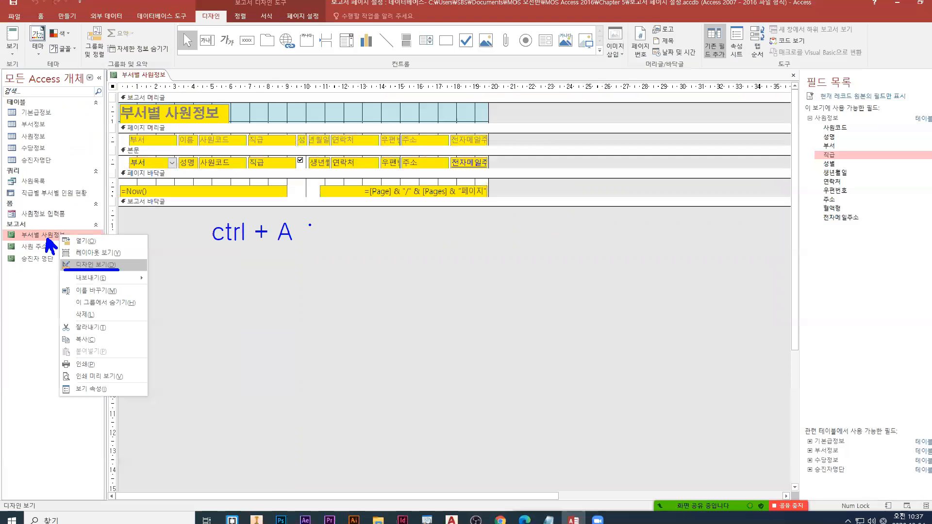
left_click(187, 286)
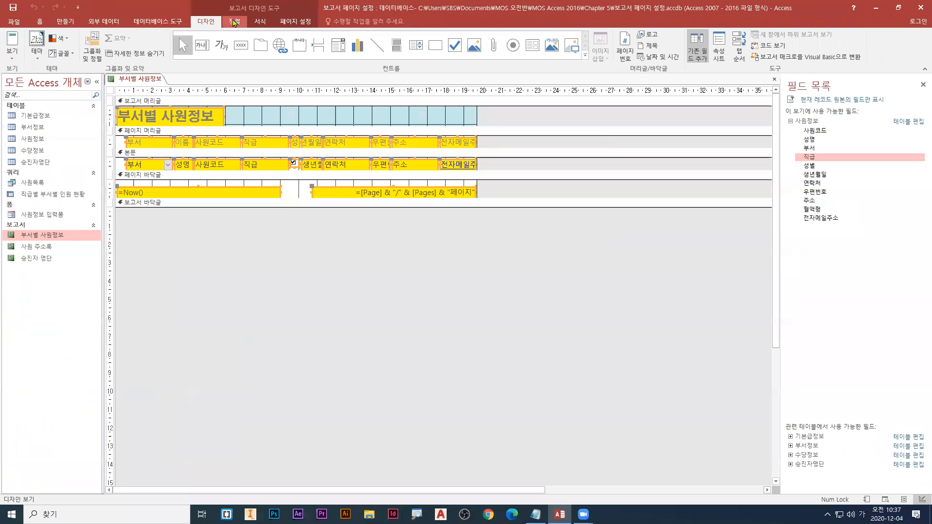
left_click(469, 46)
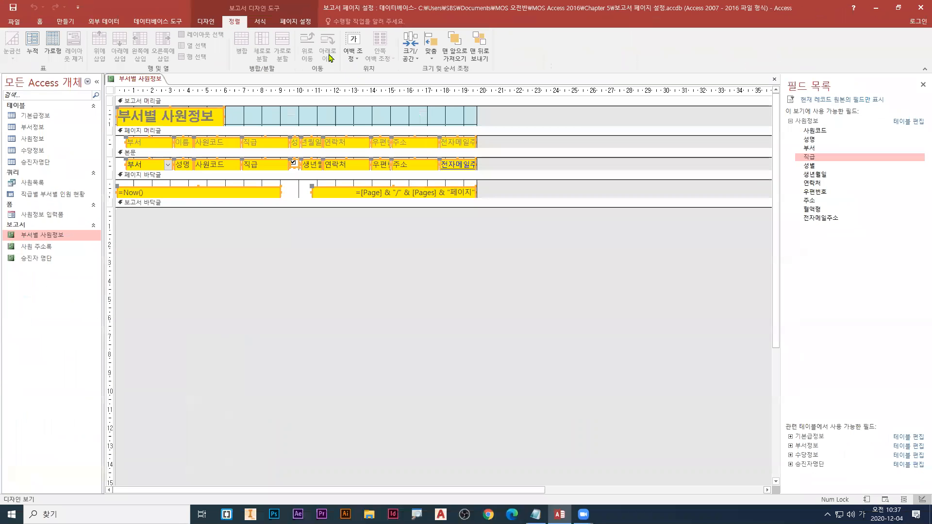
Set 여백 조정 to 좁게 (narrow) for all controls and save the report
left_click(707, 105)
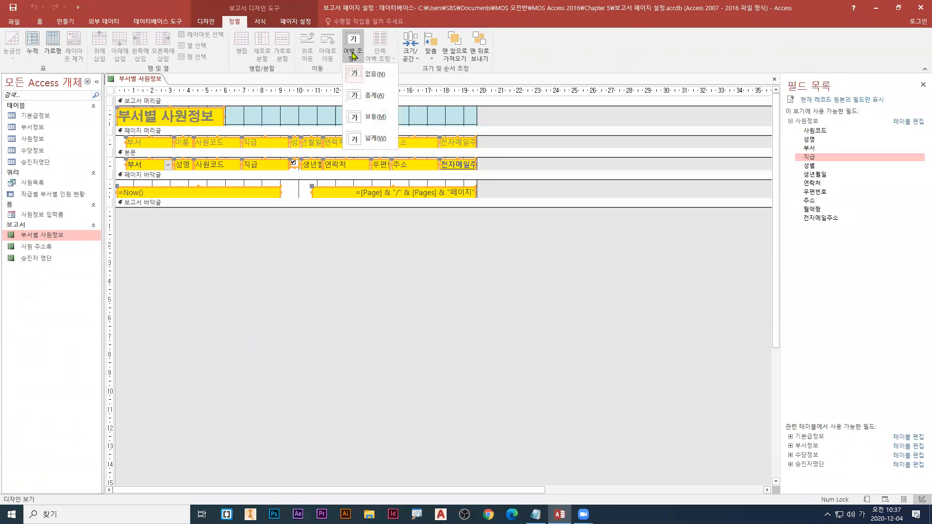
left_click(368, 138)
left_click(355, 58)
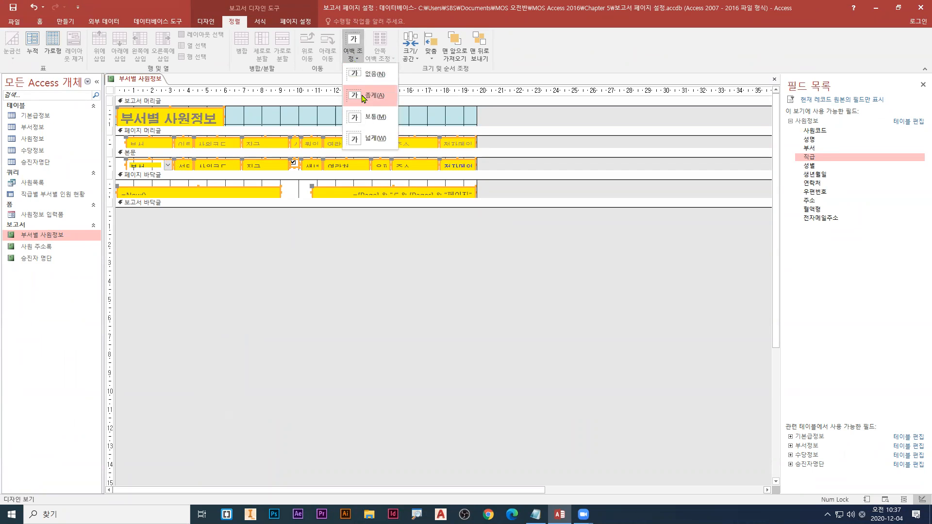
left_click(364, 94)
left_click(357, 58)
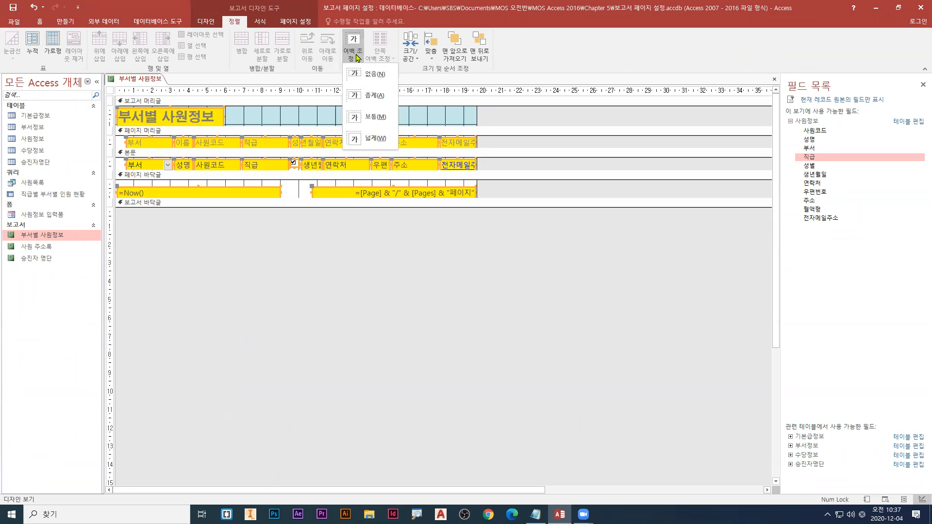
left_click(373, 117)
left_click(355, 59)
left_click(373, 95)
left_click(355, 59)
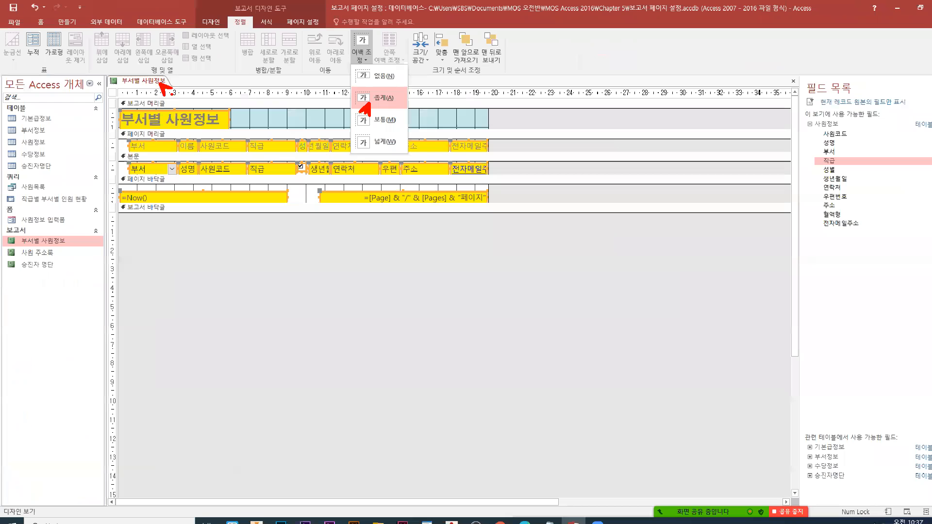
left_click(719, 191)
right_click(282, 158)
left_click(163, 85)
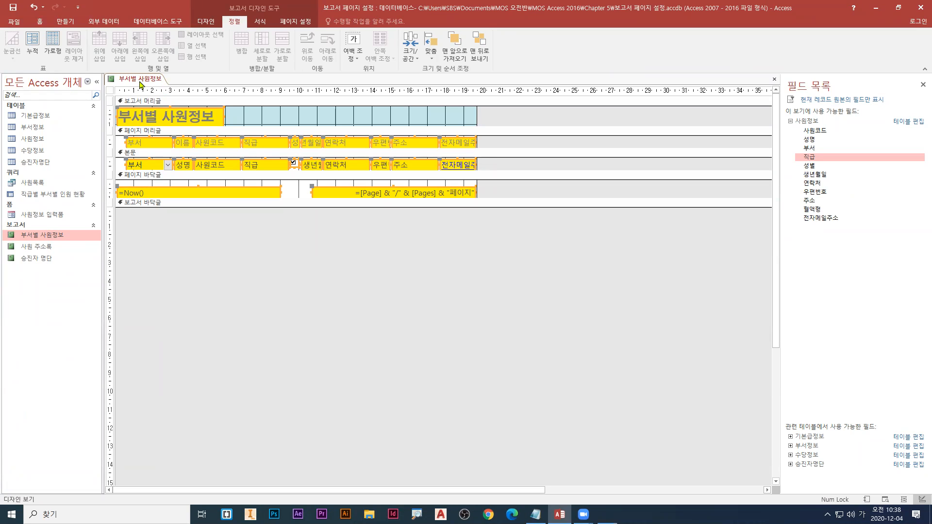
Print-preview 부서별 사원정보, go back to Design view, then close the report
right_click(146, 79)
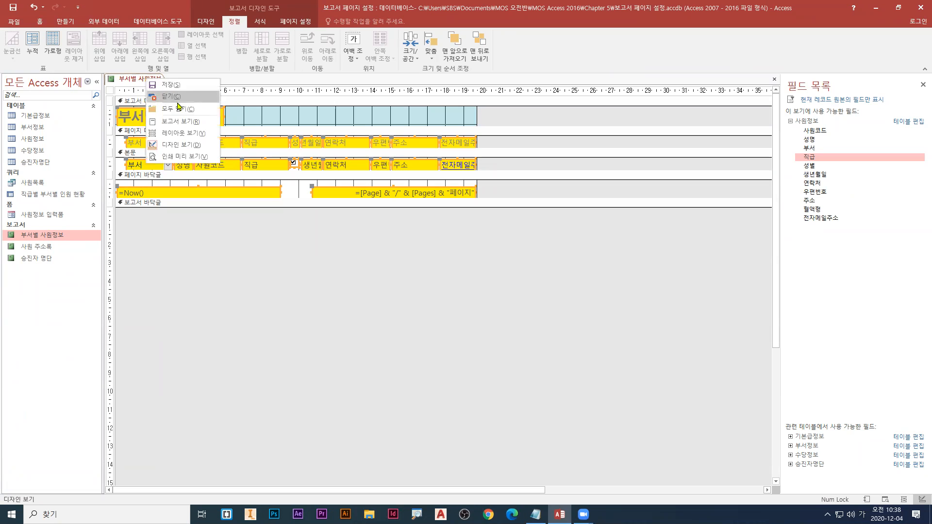
left_click(175, 157)
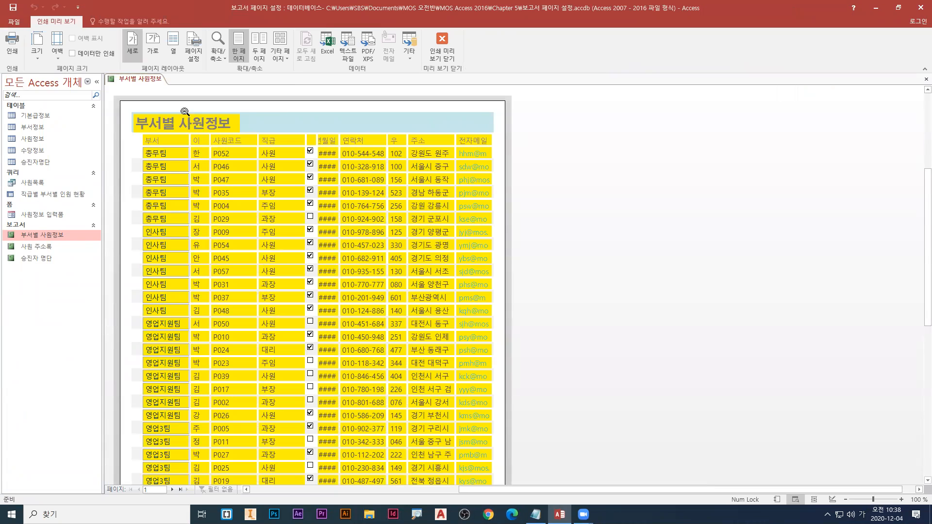
right_click(146, 80)
left_click(175, 146)
right_click(146, 83)
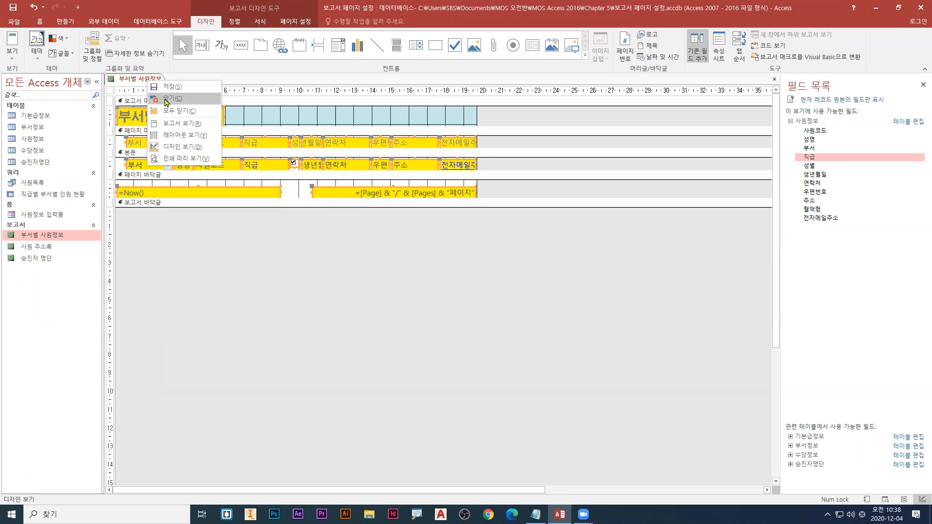
left_click(166, 100)
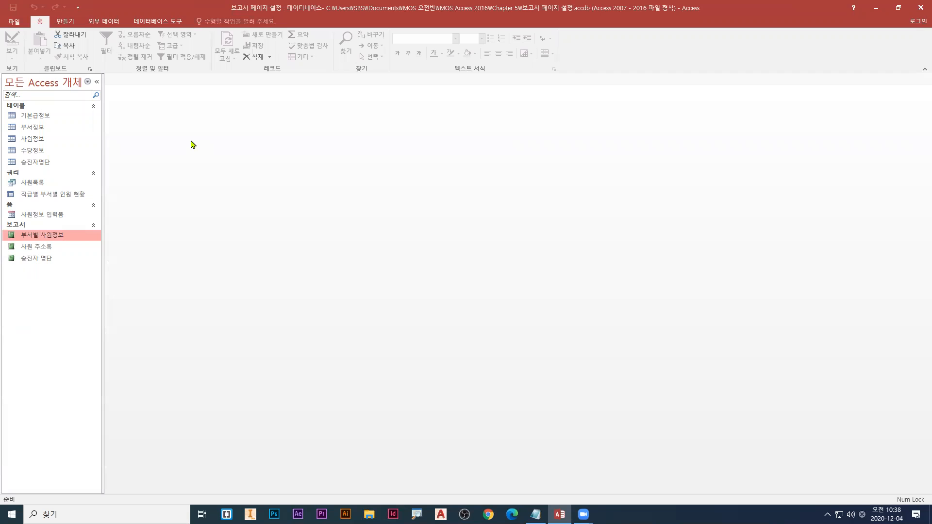
Open the 사원 주소록 report in 디자인 보기 from the Navigation Pane
left_click(46, 251)
right_click(52, 250)
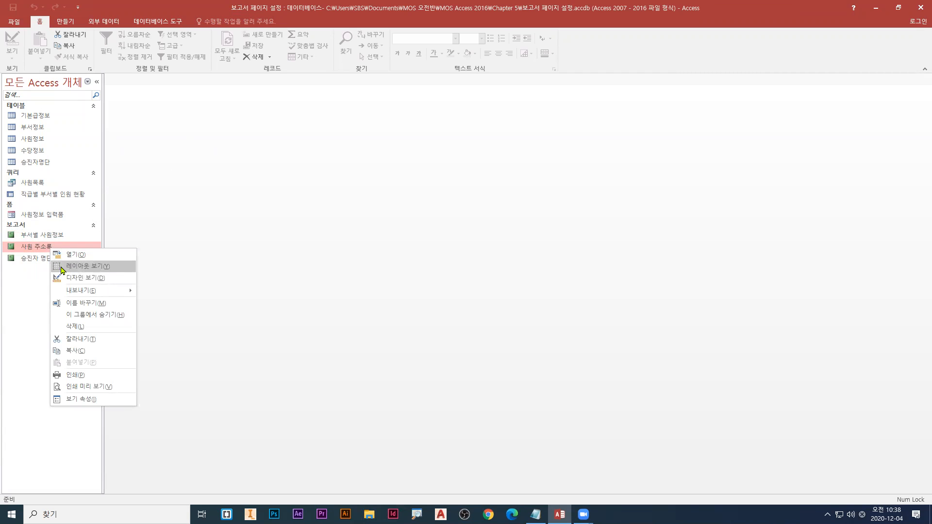
key("Escape")
right_click(51, 249)
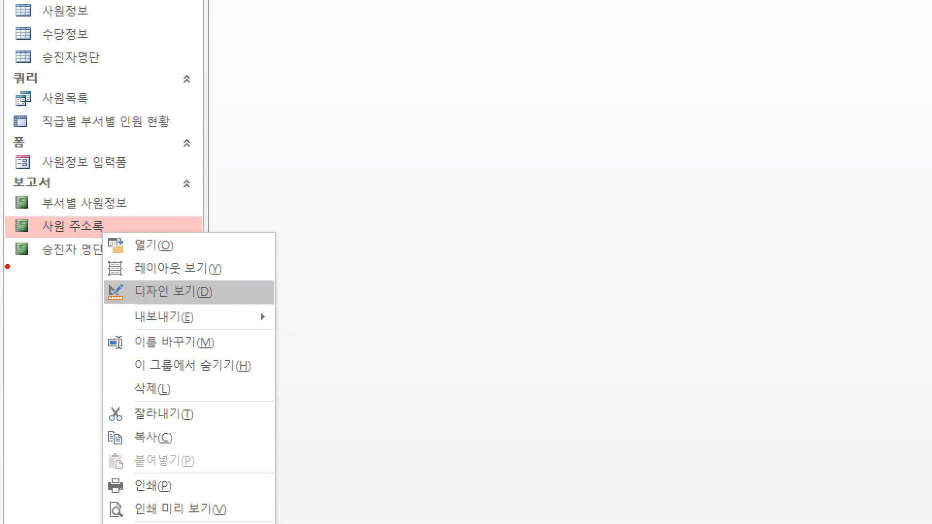
key("Escape")
right_click(49, 251)
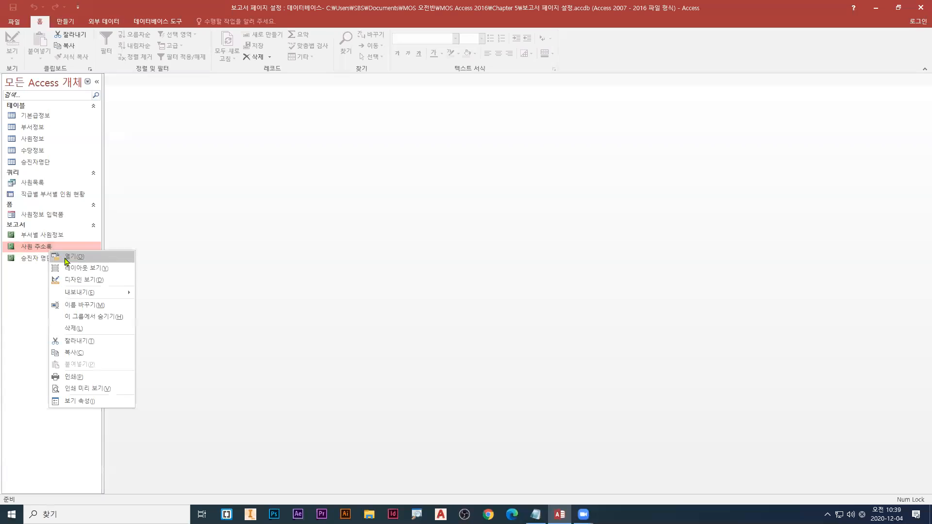
left_click(71, 281)
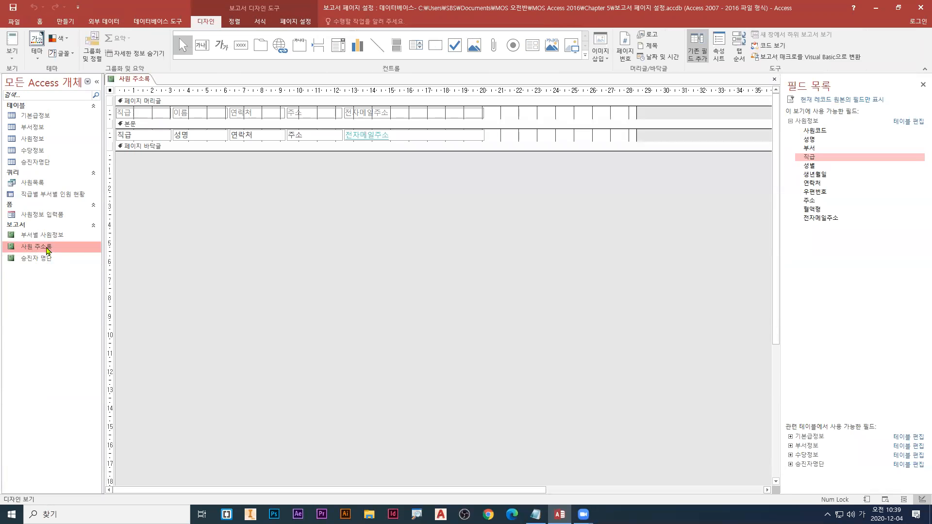
right_click(48, 249)
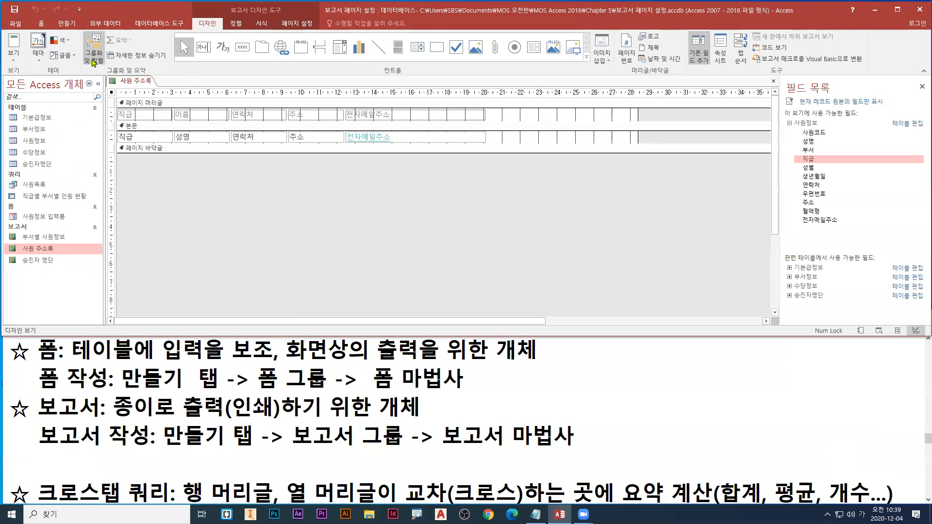
Display the Group, Sort and Total pane with 그룹화 및 정렬
right_click(53, 251)
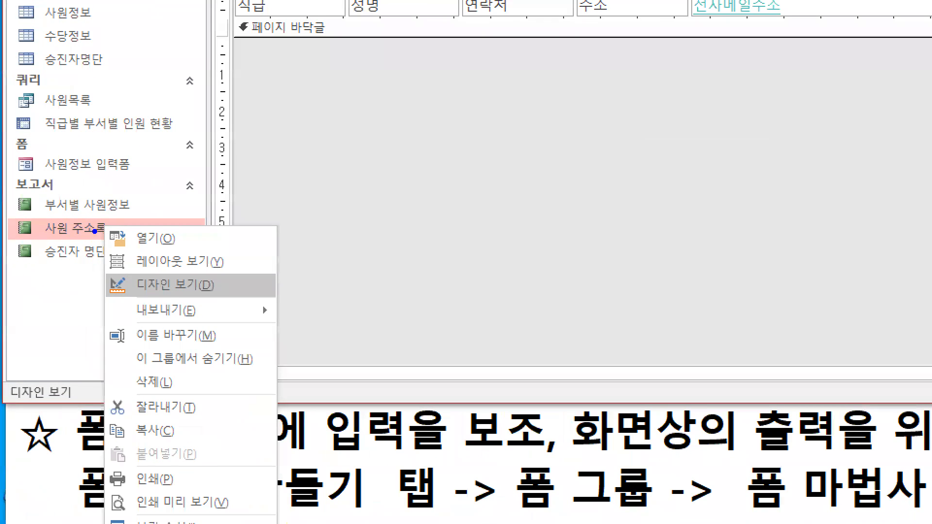
left_click_drag(95, 232, 100, 247)
left_click_drag(145, 284, 158, 297)
key("Escape")
left_click(92, 58)
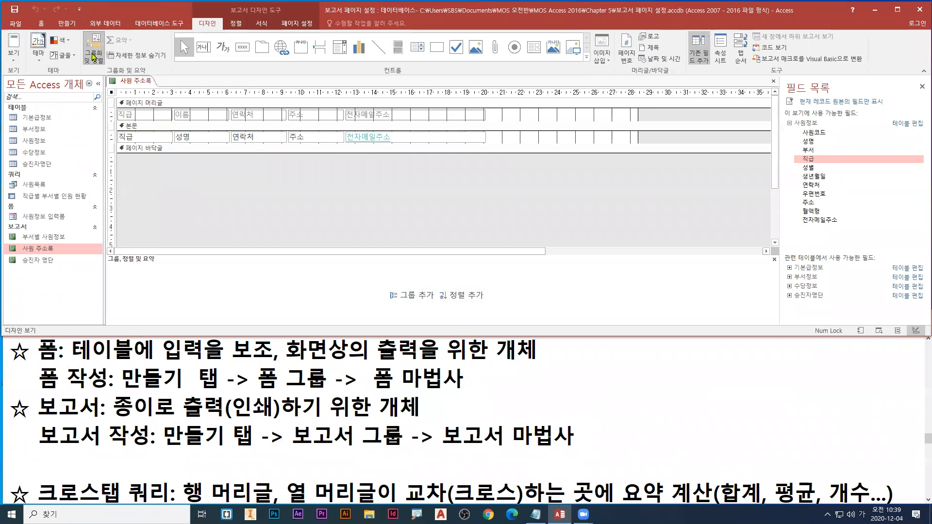
left_click(92, 56)
left_click(91, 54)
left_click(90, 55)
left_click(89, 57)
Add a new sort level (정렬 추가) to the 사원 주소록 report
left_click_drag(95, 53, 106, 68)
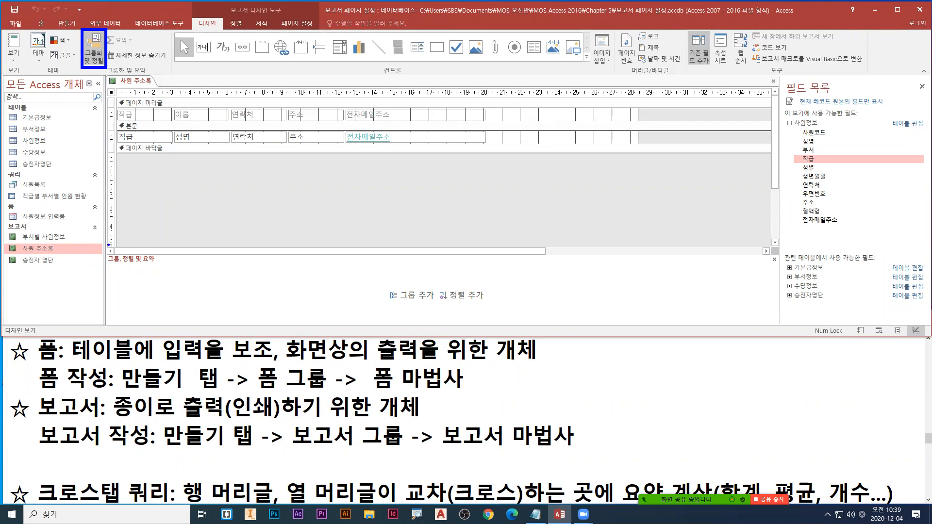
mouse_move(102, 249)
left_mouse_down()
mouse_move(645, 355)
mouse_move(786, 333)
left_mouse_up()
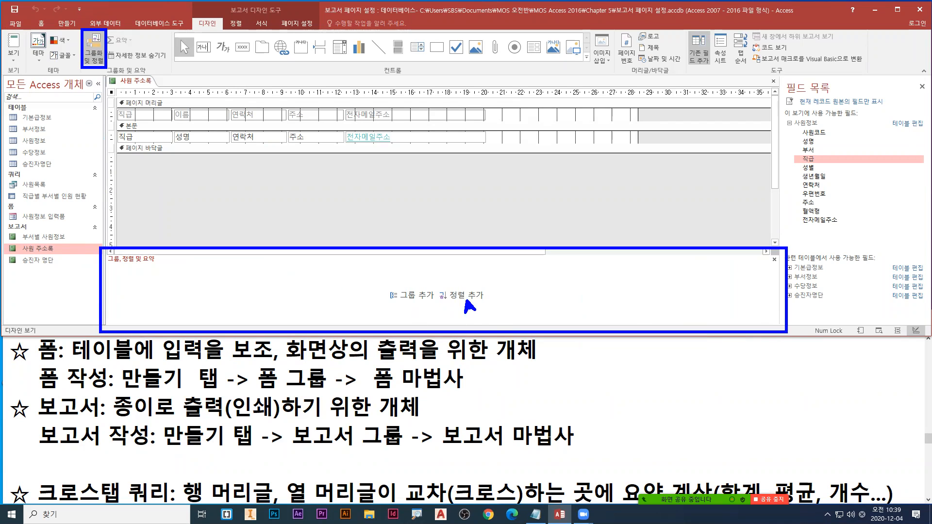
key("r")
left_click_drag(438, 285, 490, 308)
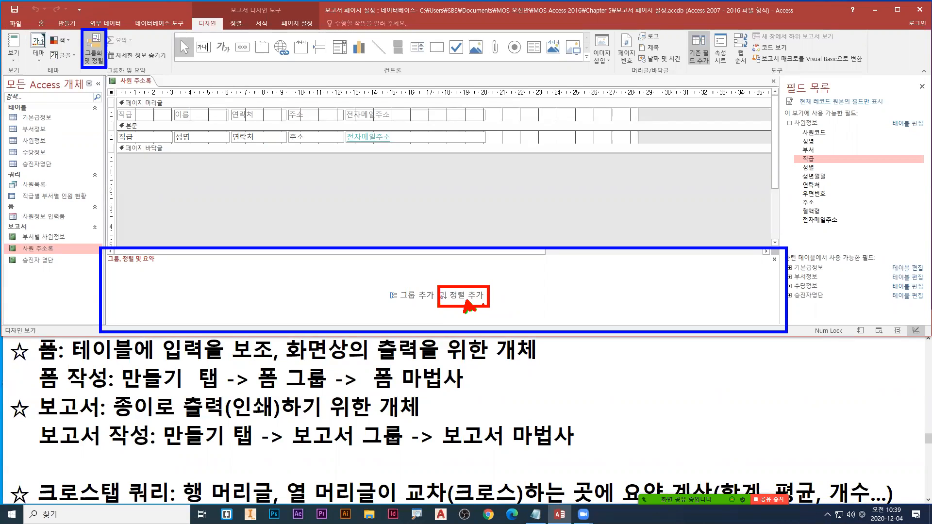
key("Escape")
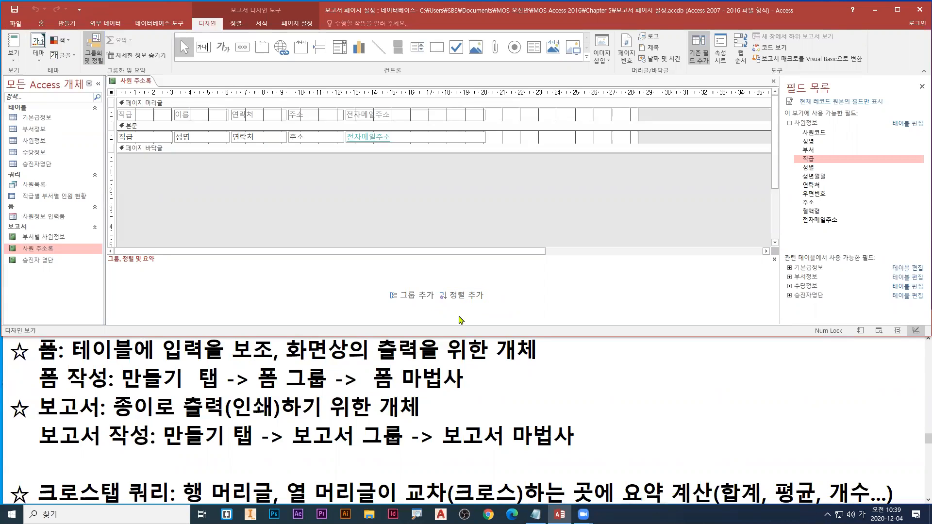
left_click(464, 296)
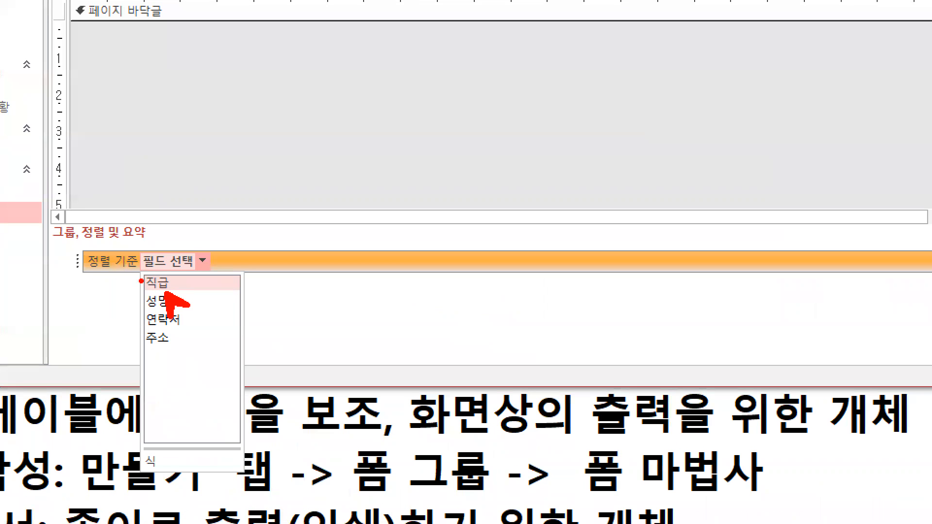
Sort the report by 직급 in descending order
left_click_drag(138, 273, 183, 301)
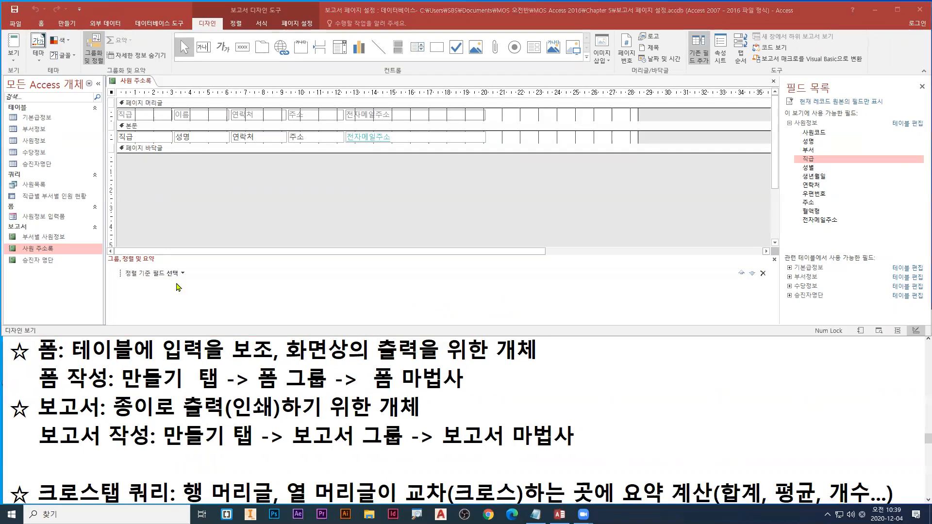
left_click(157, 282)
left_click(204, 274)
left_click(188, 293)
left_click(204, 273)
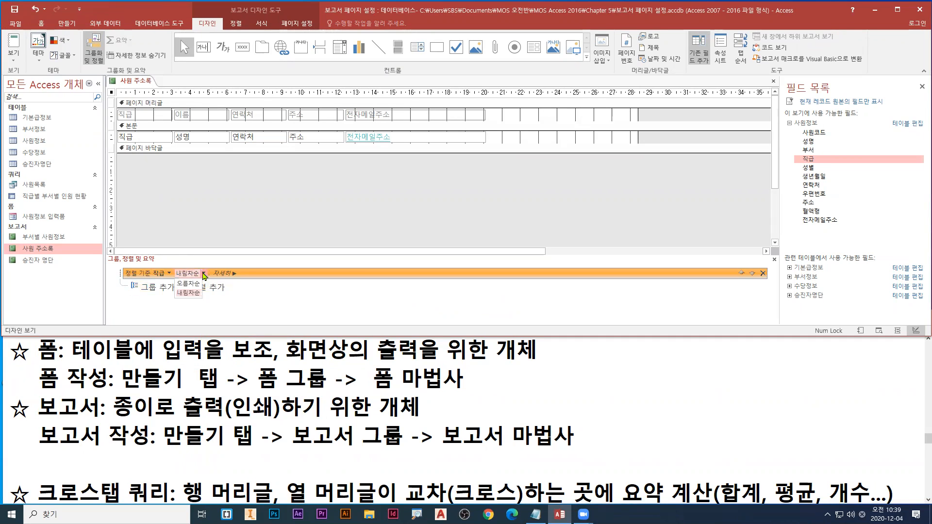
left_click_drag(198, 266, 210, 265)
left_click_drag(197, 309, 206, 302)
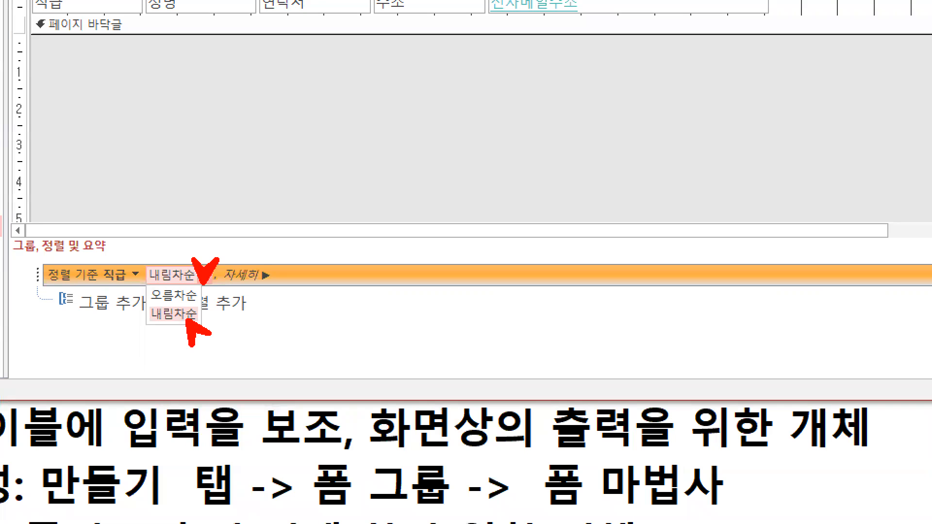
key("Escape")
left_click(204, 274)
mouse_move(208, 292)
left_mouse_down()
mouse_move(214, 305)
mouse_move(211, 297)
mouse_move(228, 296)
left_mouse_up()
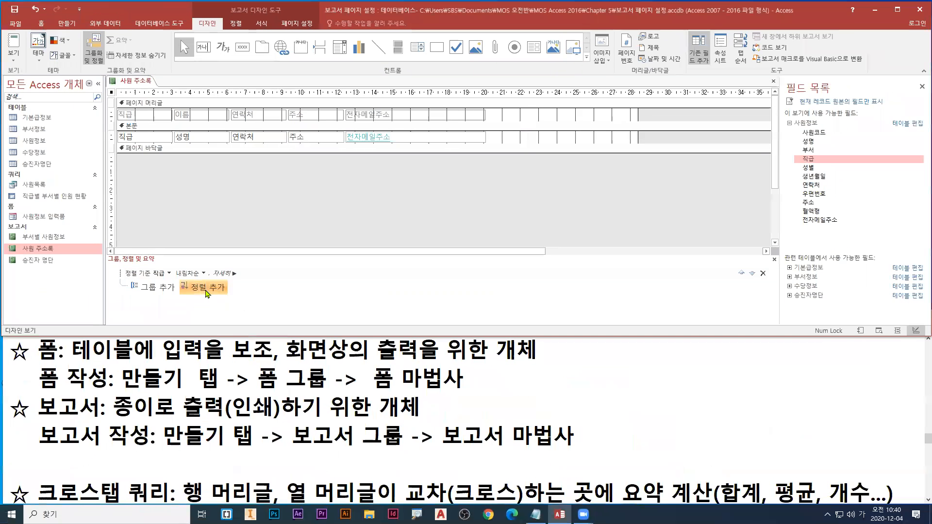
Add a second sort level on 성명 in ascending order
left_click(204, 282)
left_click(171, 305)
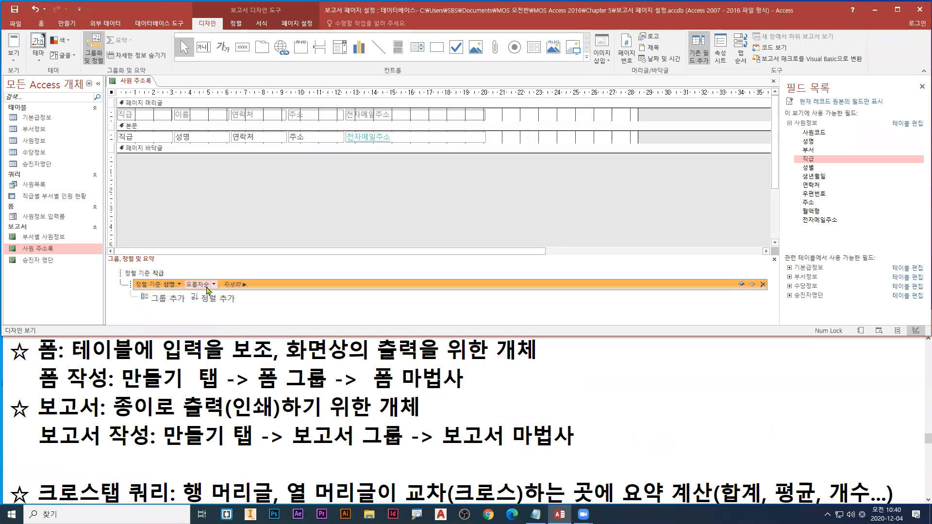
key("ctrl+1")
left_click(179, 301)
left_click_drag(237, 332, 259, 330)
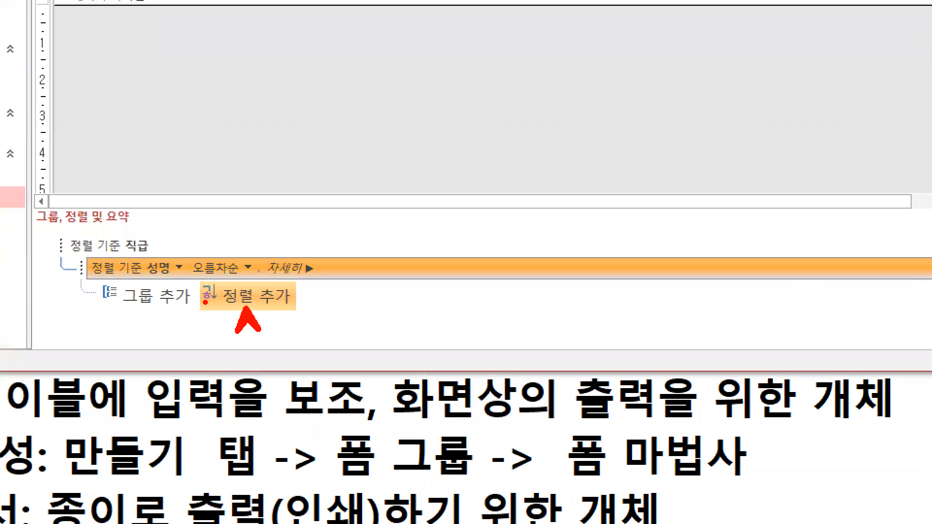
left_click_drag(149, 278, 165, 281)
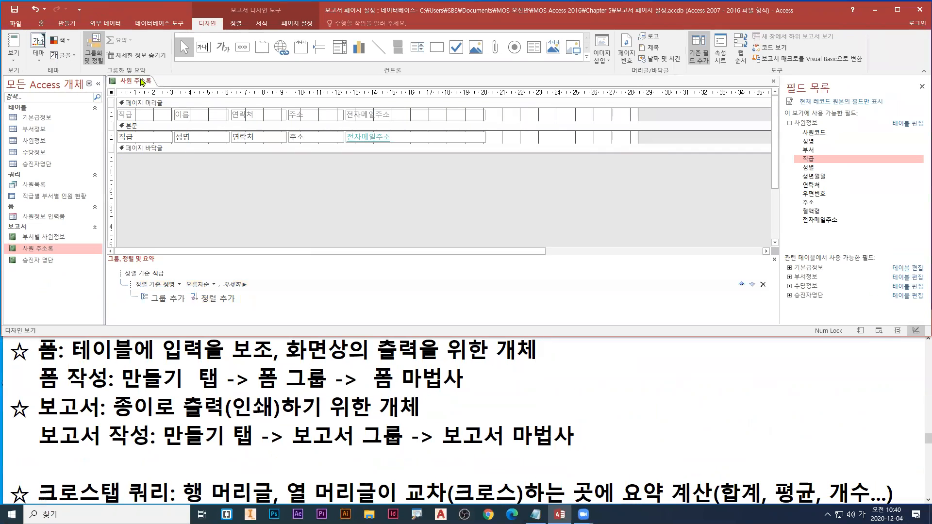
Print-preview 사원 주소록 maximized and check 직급 groups list names in ascending order
right_click(142, 81)
right_click(142, 81)
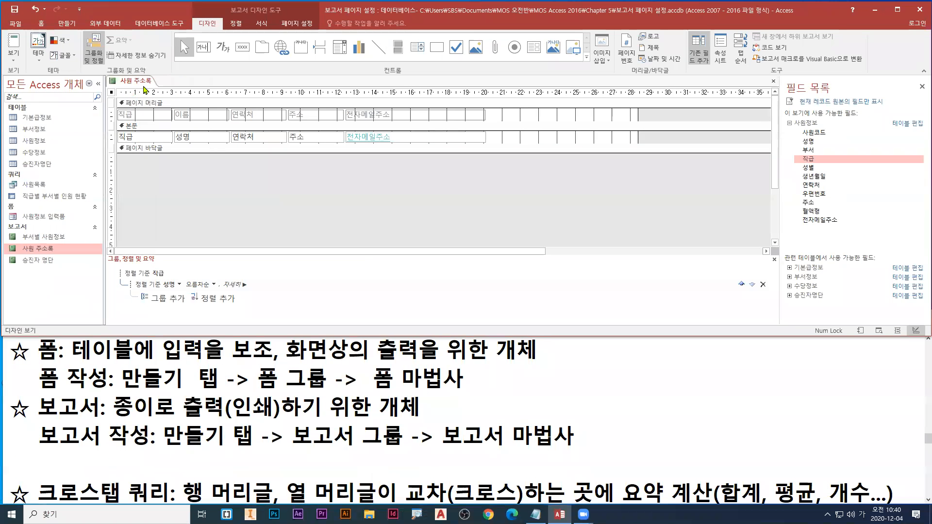
right_click(181, 100)
left_click(218, 199)
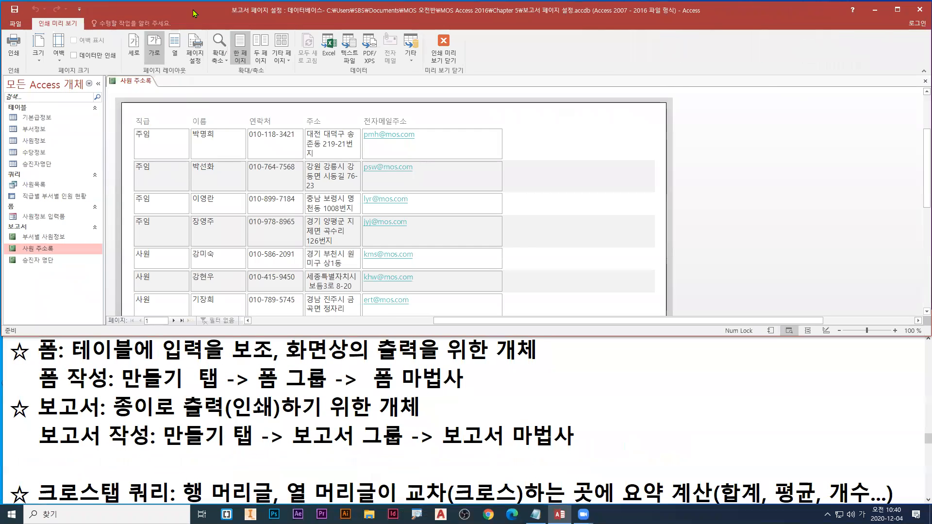
double_click(193, 10)
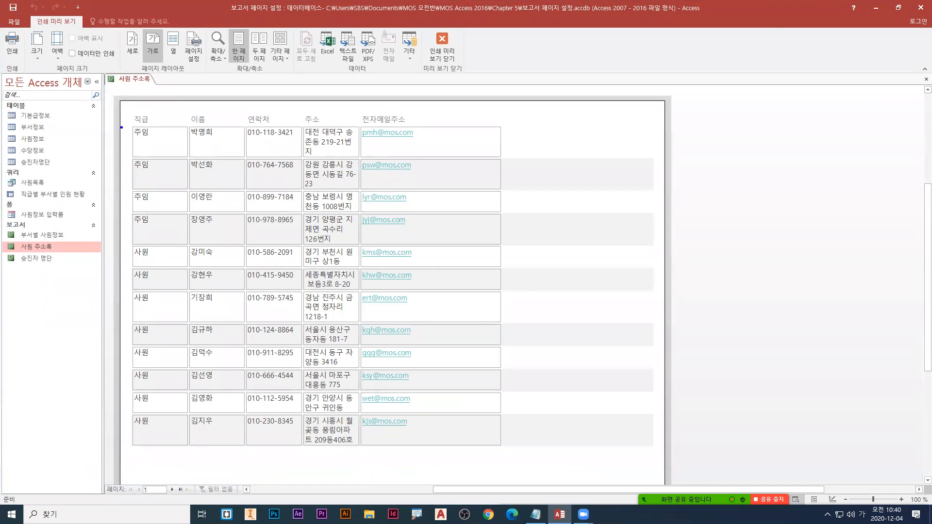
left_click_drag(121, 127, 121, 444)
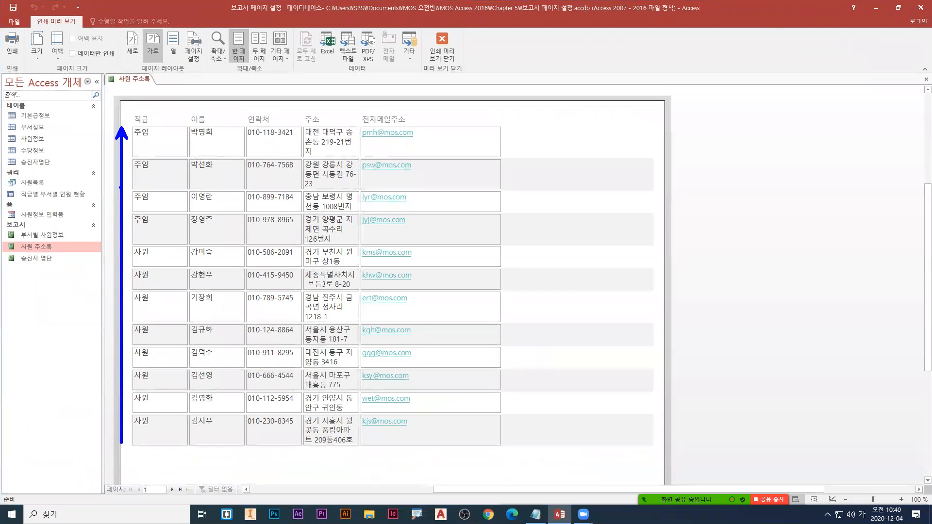
mouse_move(128, 126)
left_mouse_down()
mouse_move(447, 256)
mouse_move(514, 246)
left_mouse_up()
mouse_move(191, 136)
left_mouse_down()
mouse_move(191, 231)
mouse_move(200, 232)
left_mouse_up()
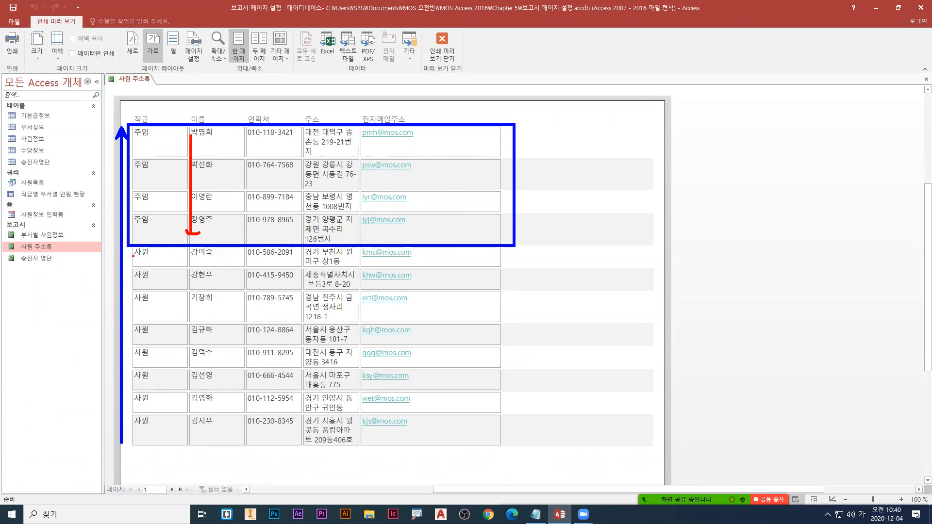
mouse_move(128, 246)
left_mouse_down()
mouse_move(396, 432)
mouse_move(514, 450)
left_mouse_up()
left_click_drag(193, 258, 193, 428)
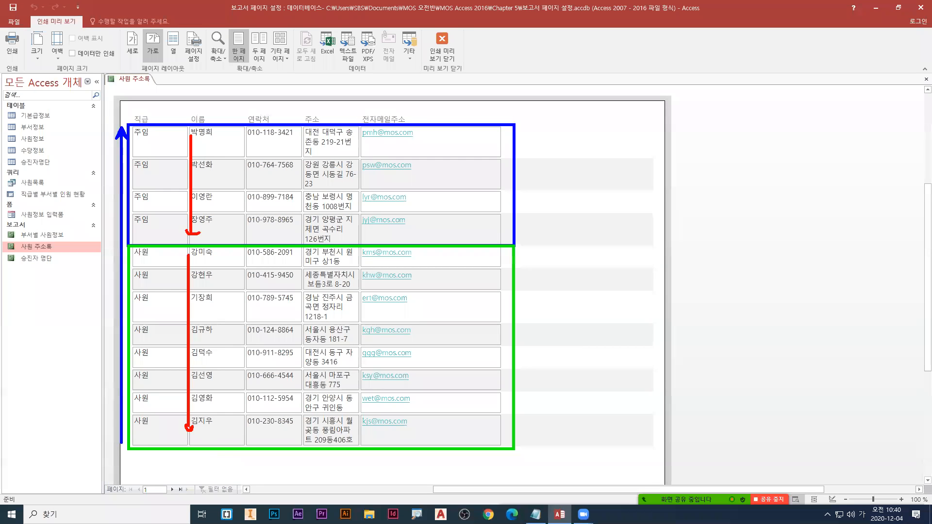
right_click(142, 82)
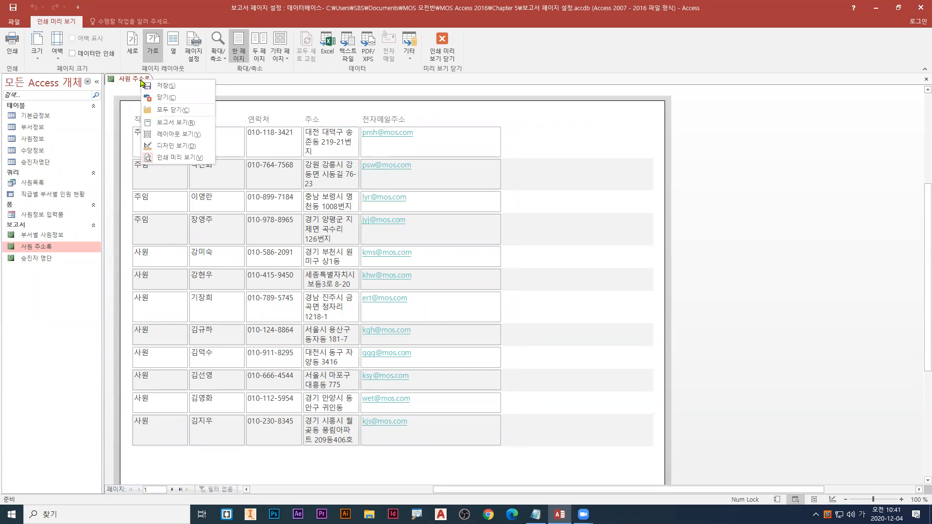
Return the 사원 주소록 report to Design view
left_click(153, 146)
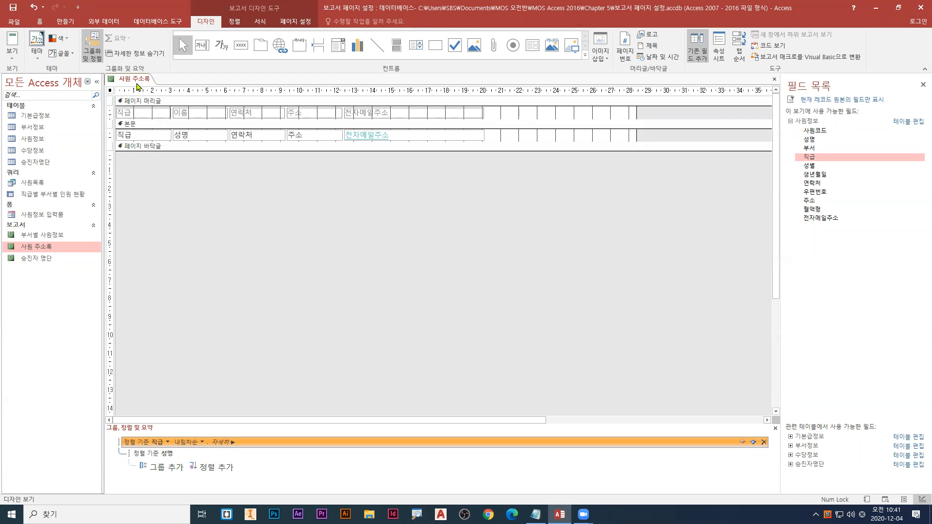
right_click(49, 246)
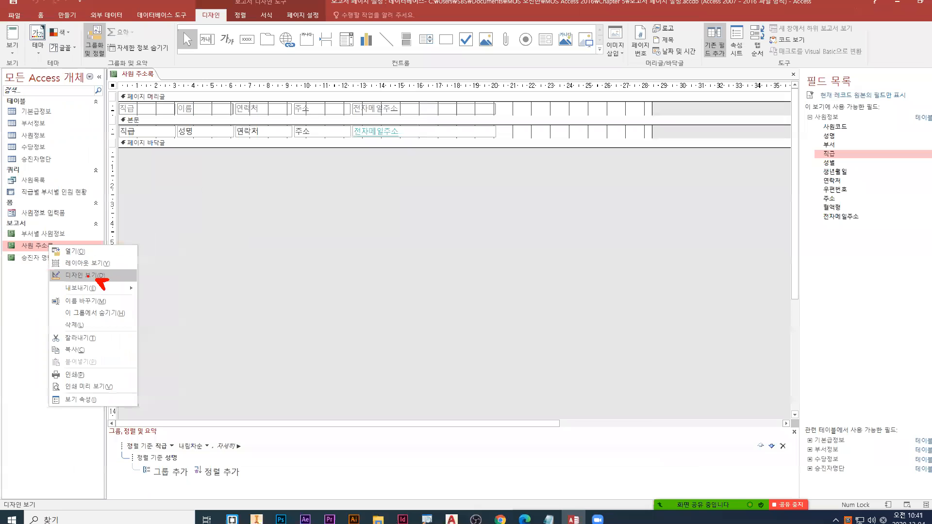
left_click(97, 275)
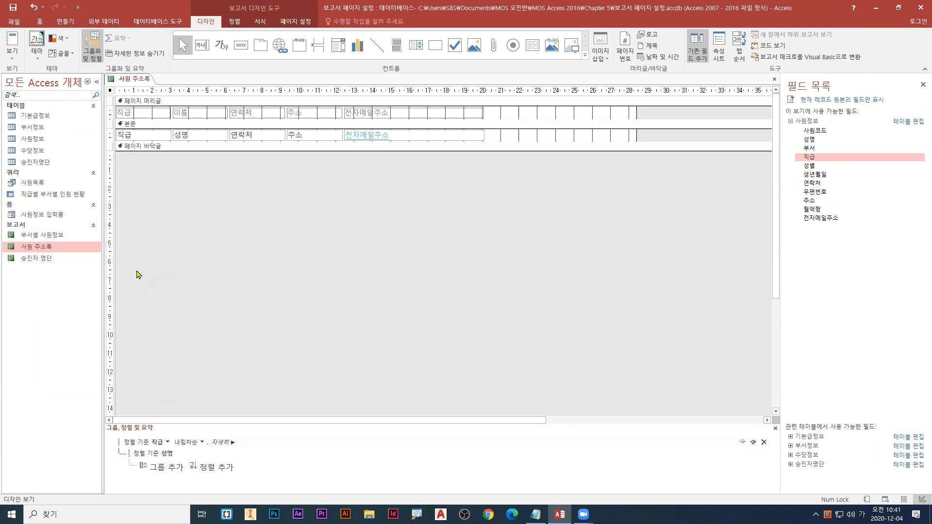
right_click(50, 248)
left_click(76, 280)
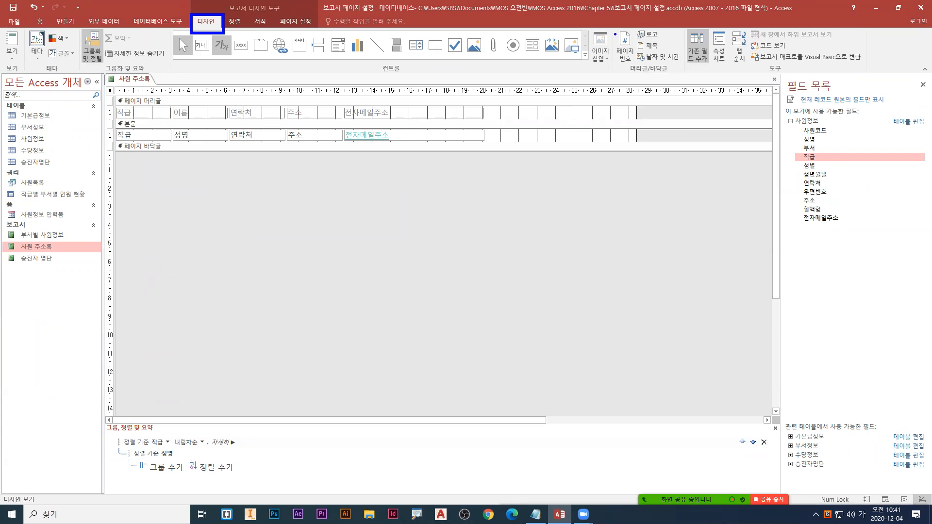
Open the 페이지 번호 settings on the 디자인 tab
left_click_drag(612, 26, 688, 75)
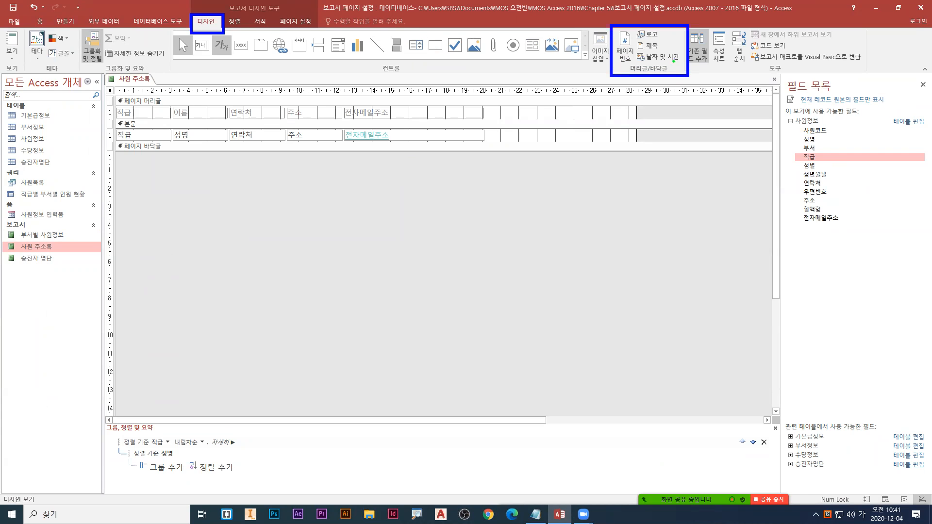
left_click_drag(656, 47, 669, 47)
mouse_move(612, 30)
left_mouse_down()
mouse_move(638, 64)
mouse_move(654, 136)
left_mouse_up()
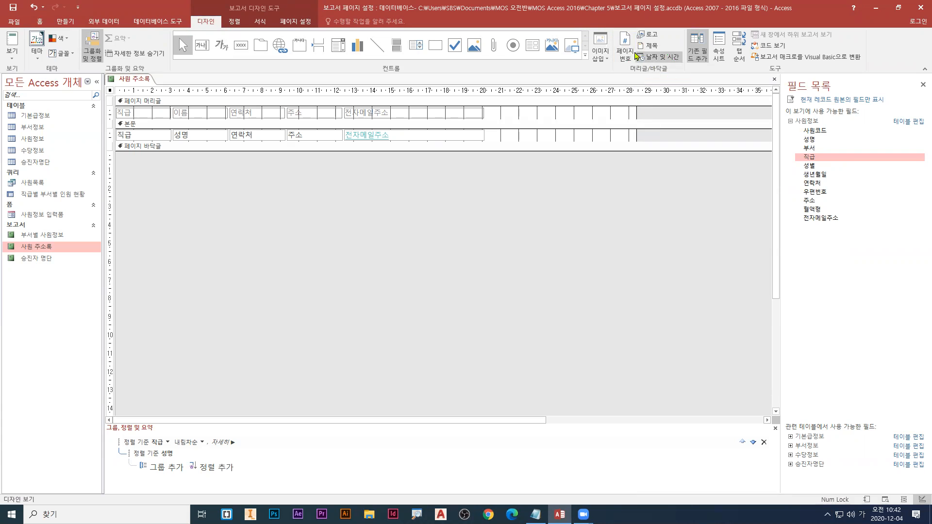
left_click(624, 48)
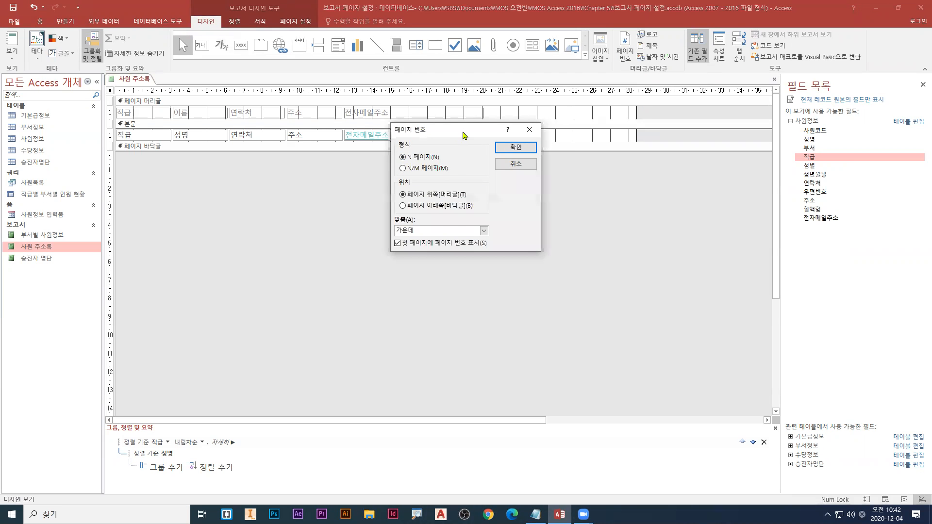
Choose N/M 페이지 format, 페이지 아래쪽[바닥글] position and 왼쪽 alignment, then confirm
left_click_drag(299, 240, 389, 142)
left_click(448, 119)
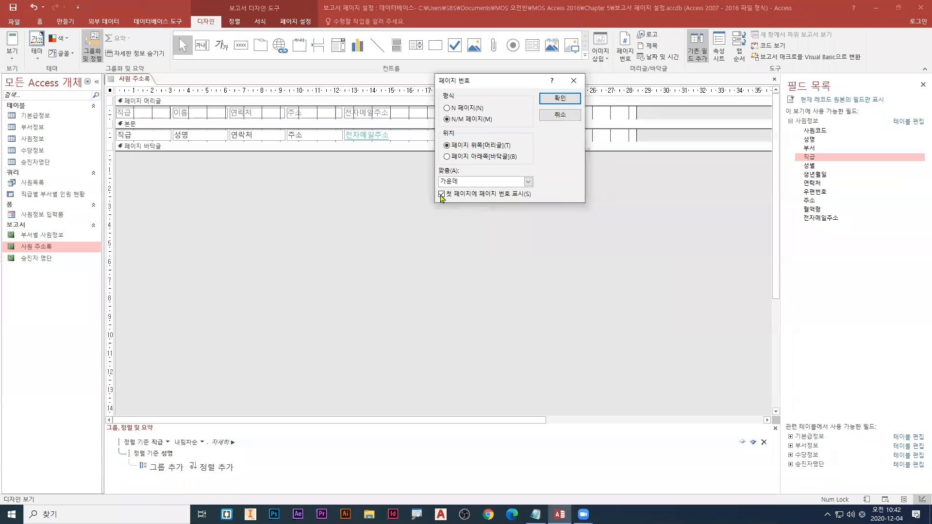
left_click(527, 313)
left_click(525, 184)
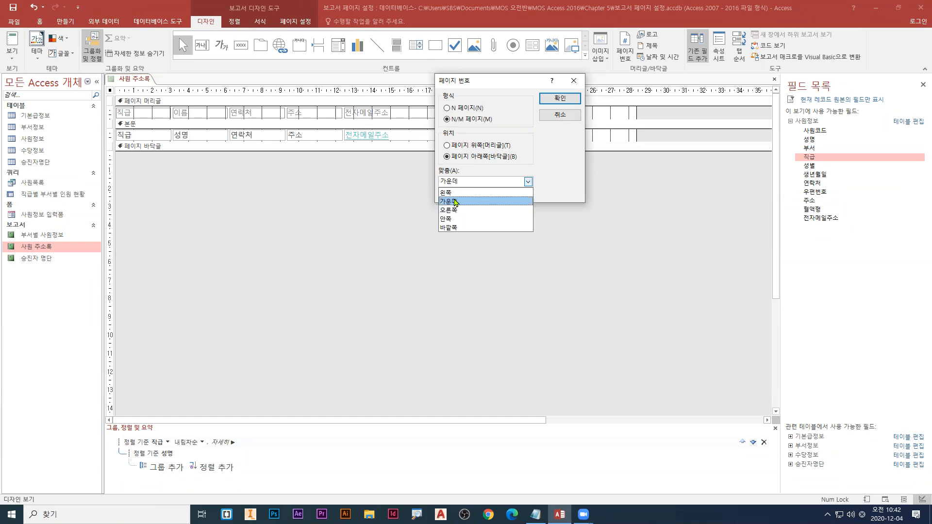
left_click(446, 193)
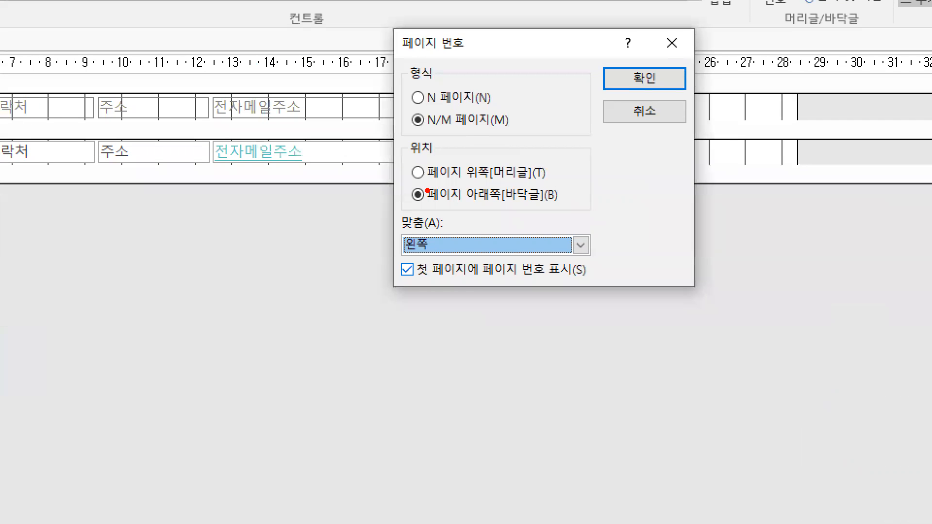
left_click_drag(407, 260, 447, 262)
mouse_move(414, 199)
left_mouse_down()
mouse_move(399, 204)
mouse_move(534, 206)
left_mouse_up()
left_click_drag(399, 231, 447, 262)
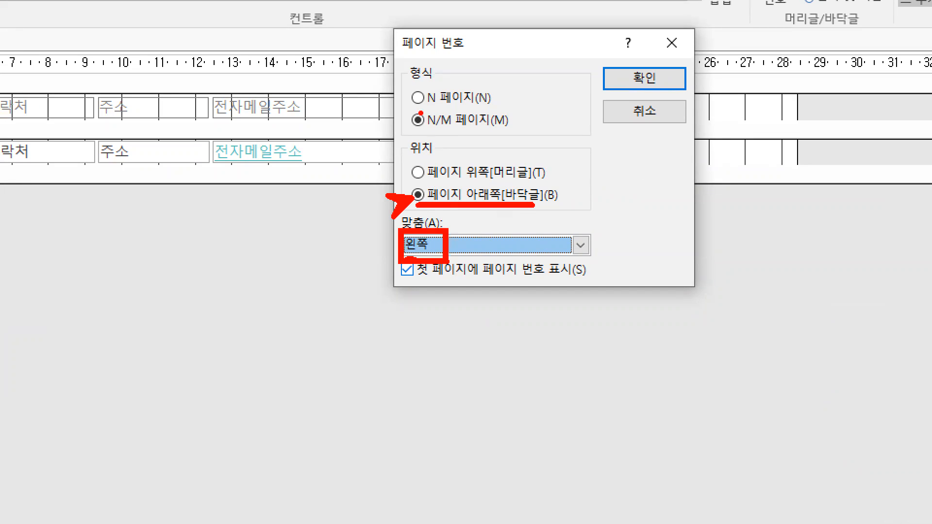
mouse_move(387, 110)
left_mouse_down()
mouse_move(388, 134)
mouse_move(410, 121)
left_mouse_up()
mouse_move(662, 93)
left_mouse_down()
mouse_move(623, 61)
mouse_move(656, 96)
left_mouse_up()
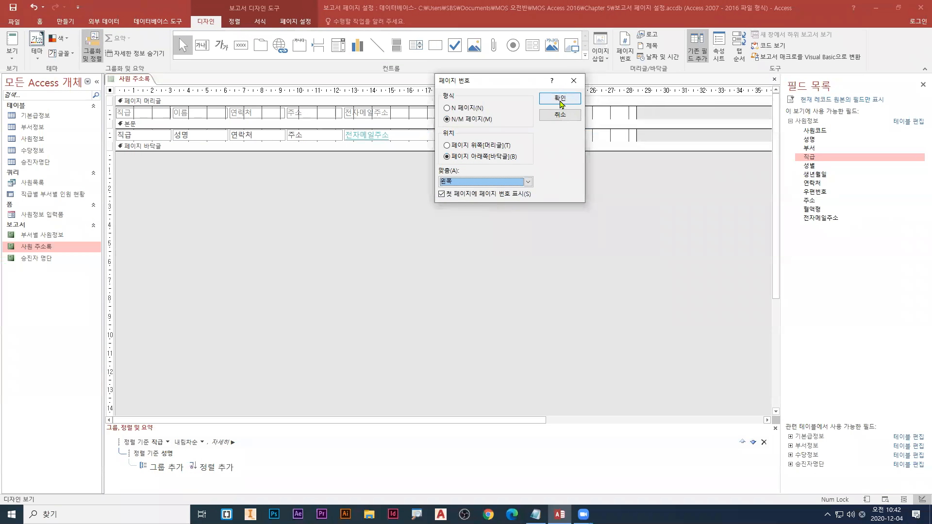
left_click(645, 78)
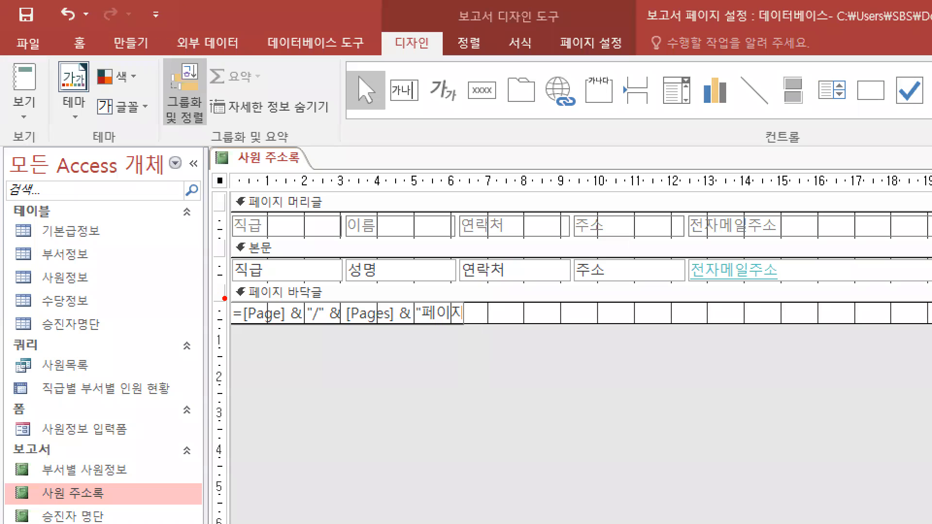
Switch 사원 주소록 to print preview to check the bottom-left page numbers
left_click_drag(112, 149, 226, 173)
mouse_move(451, 345)
left_mouse_down()
mouse_move(492, 335)
mouse_move(465, 329)
left_mouse_up()
left_click_drag(248, 325, 280, 327)
left_click_drag(350, 326, 388, 331)
right_click(265, 159)
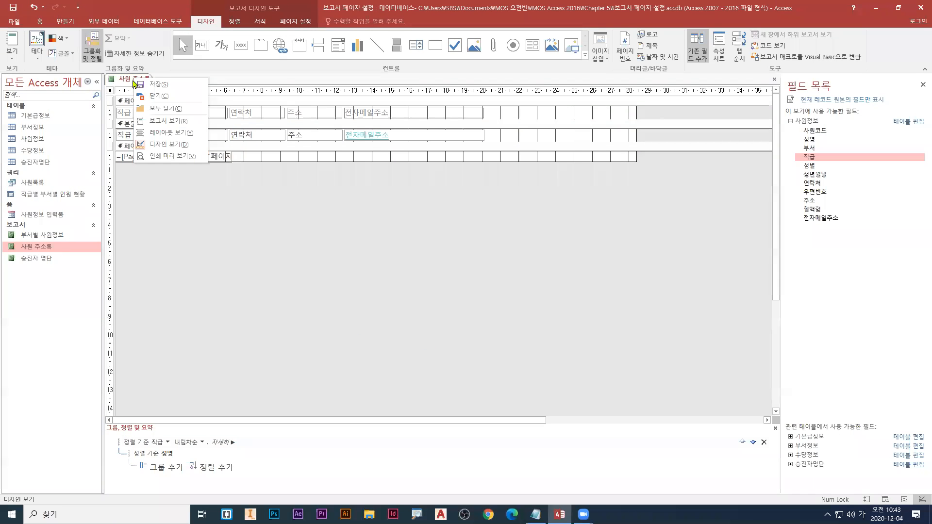
left_click(153, 156)
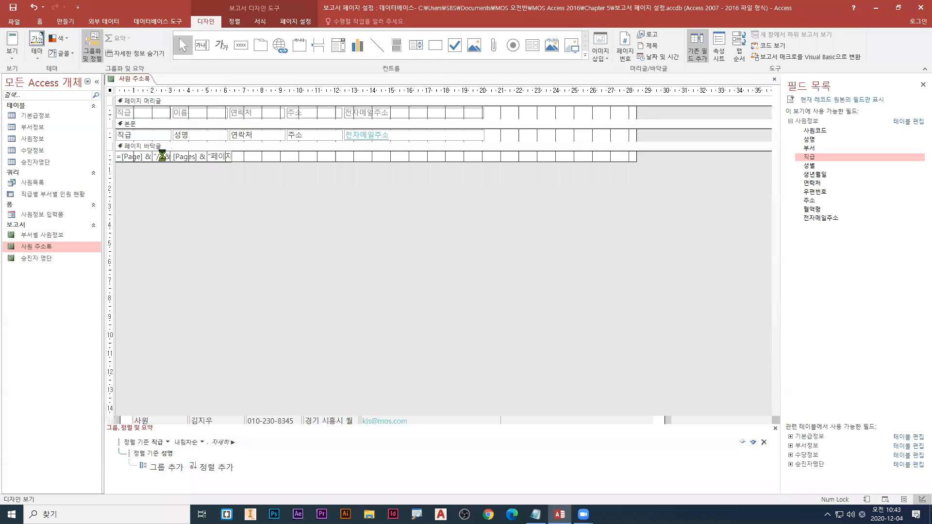
right_click(136, 78)
left_click(160, 156)
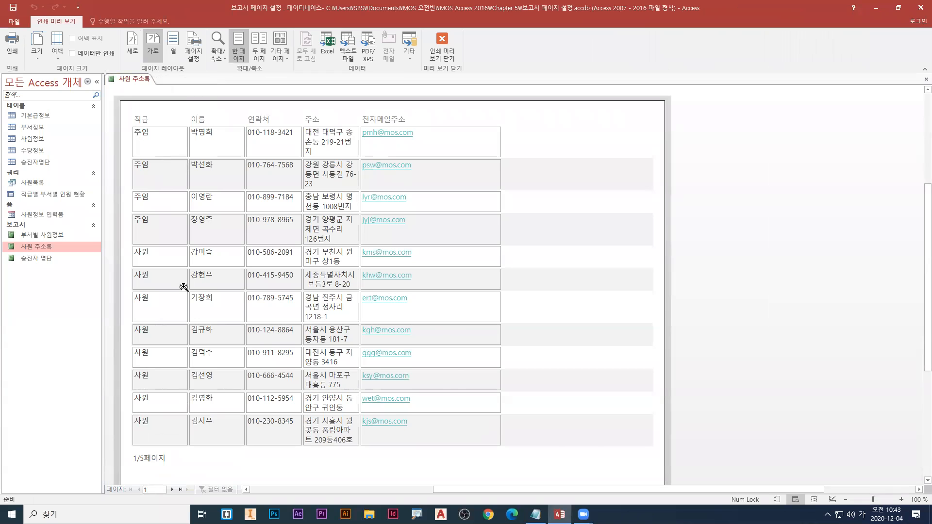
Go to page 2 of the preview, showing 2/5페이지, then close the report
scroll(179, 390, "down", 1)
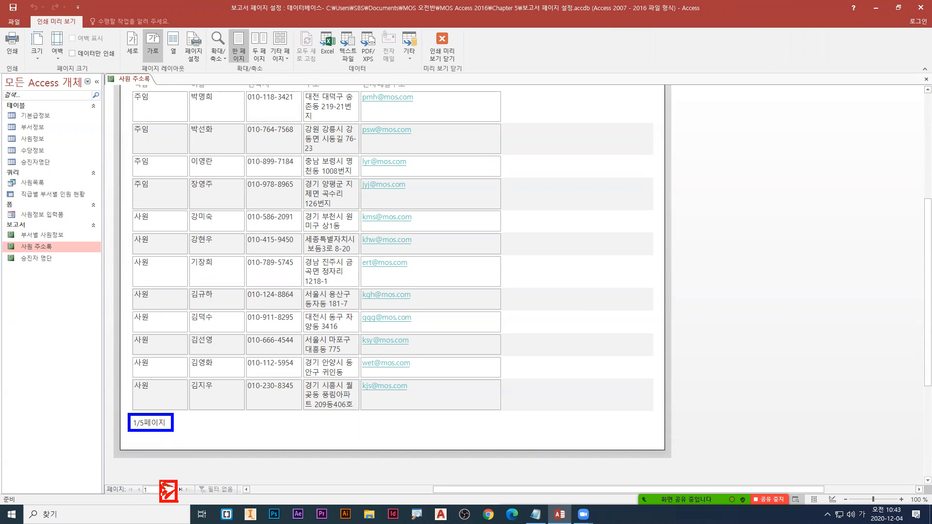
left_click(173, 490)
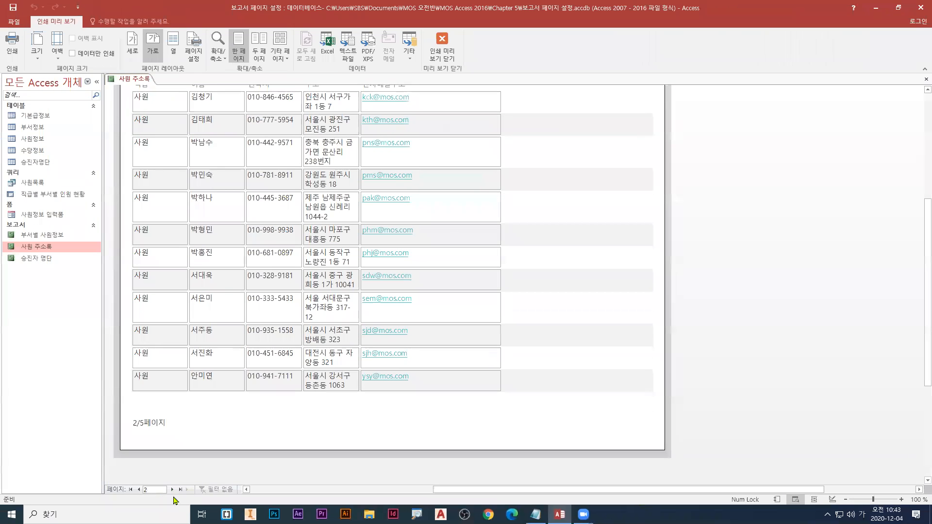
scroll(192, 237, "up", 1)
right_click(130, 79)
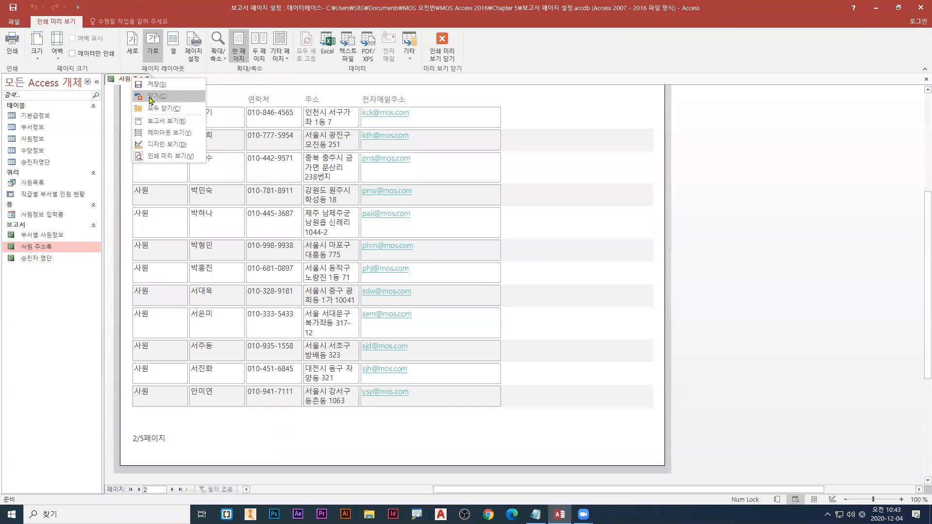
left_click(149, 99)
Save the report changes and start browsing the computer for a database file
left_click(428, 286)
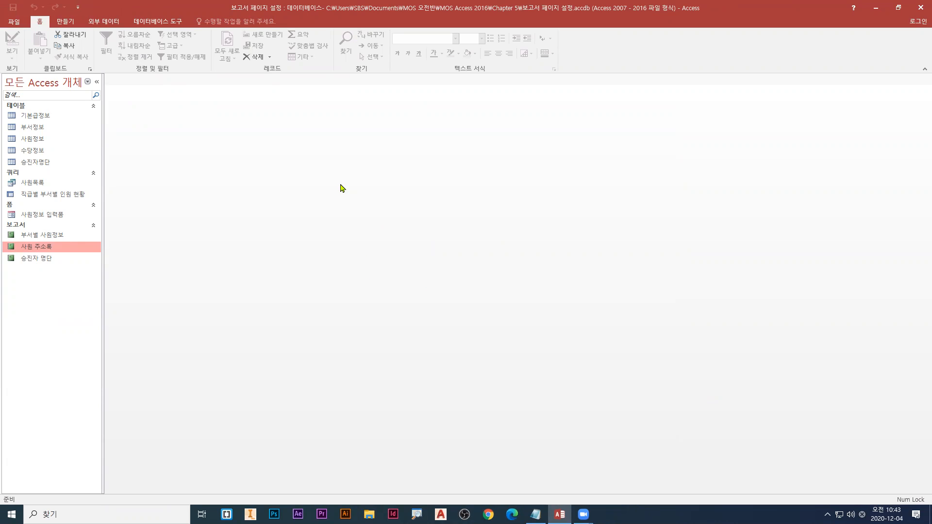
left_click(21, 27)
left_click(25, 84)
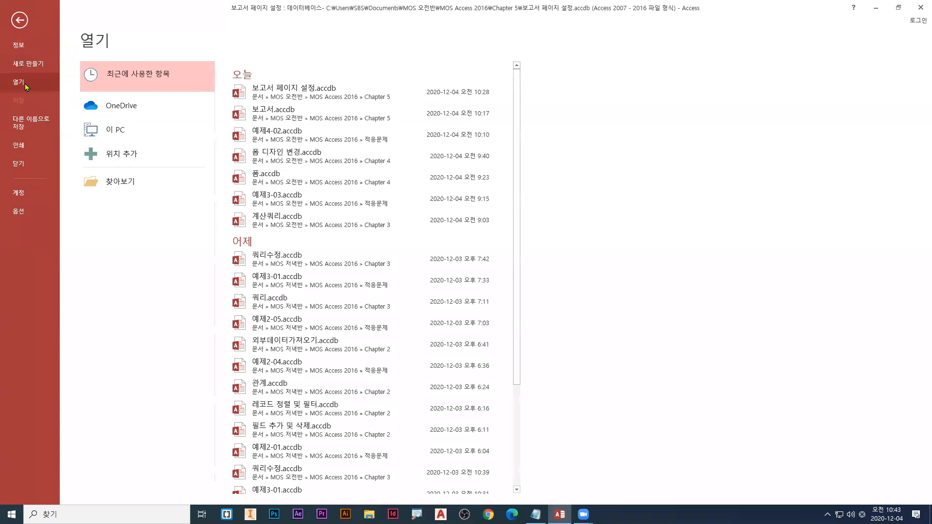
left_click(111, 185)
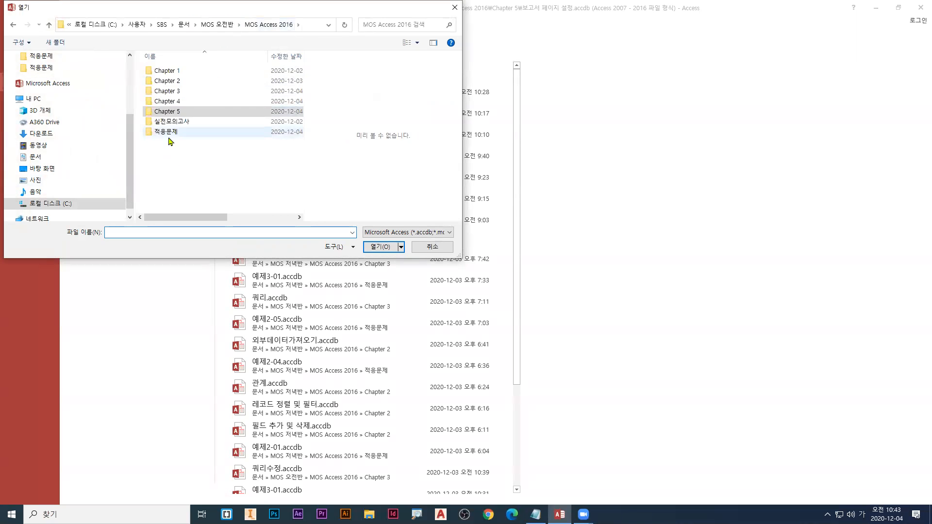
Open 예제5-02.accdb from the 적응문제 practice folder
double_click(167, 134)
left_click(185, 146)
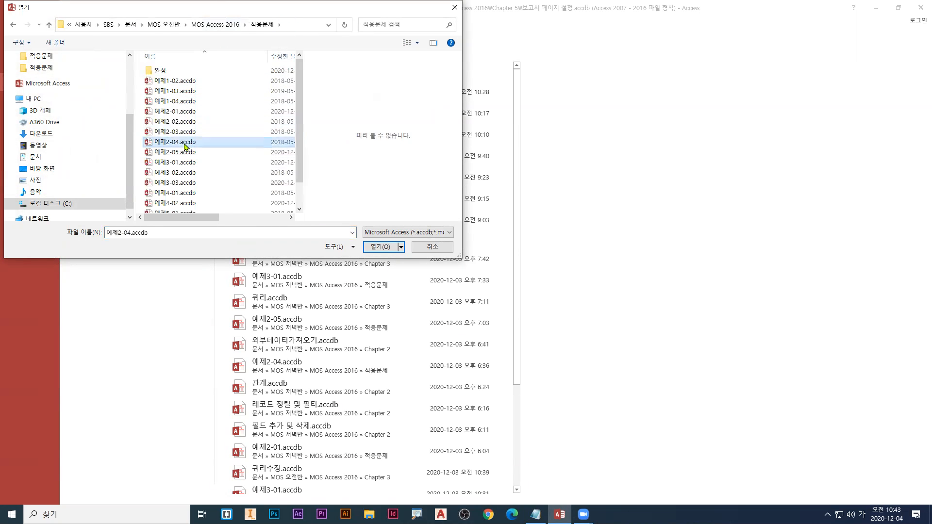
scroll(184, 146, "down", 1)
left_click(172, 197)
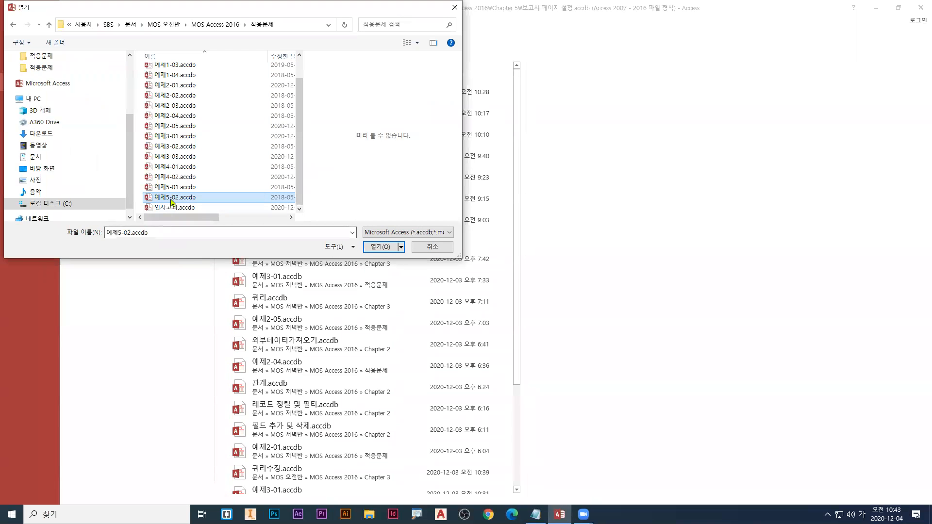
double_click(343, 396)
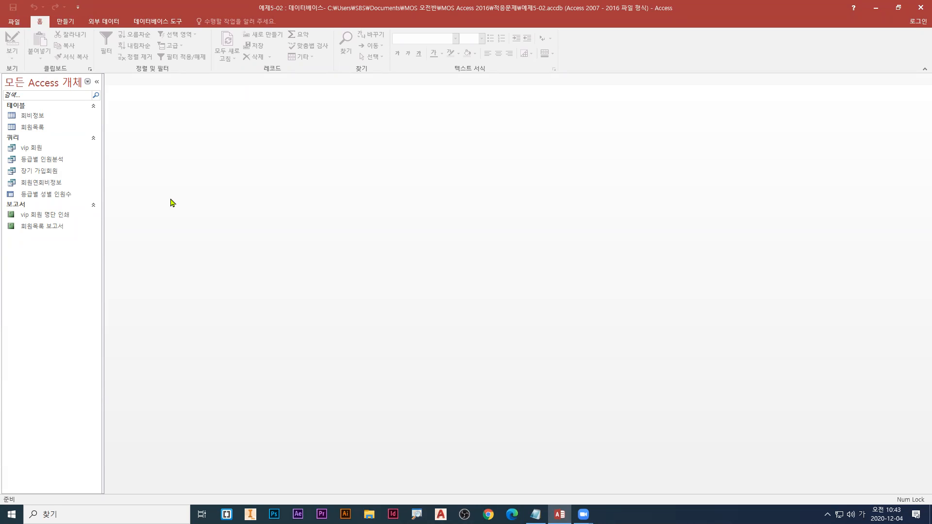
Open 회원목록 보고서 in Design view from the navigation pane
left_click(44, 232)
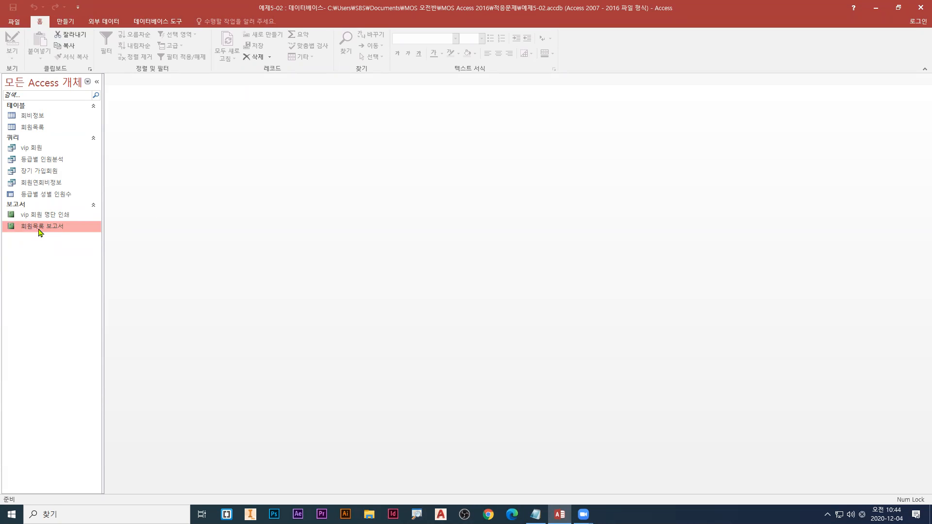
right_click(41, 233)
left_click(54, 259)
right_click(41, 226)
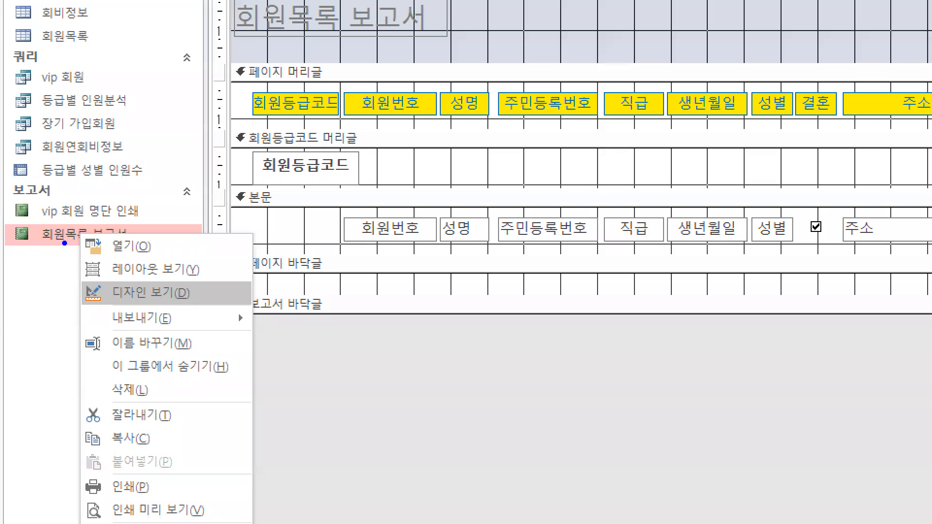
left_click(65, 243)
left_click(160, 303)
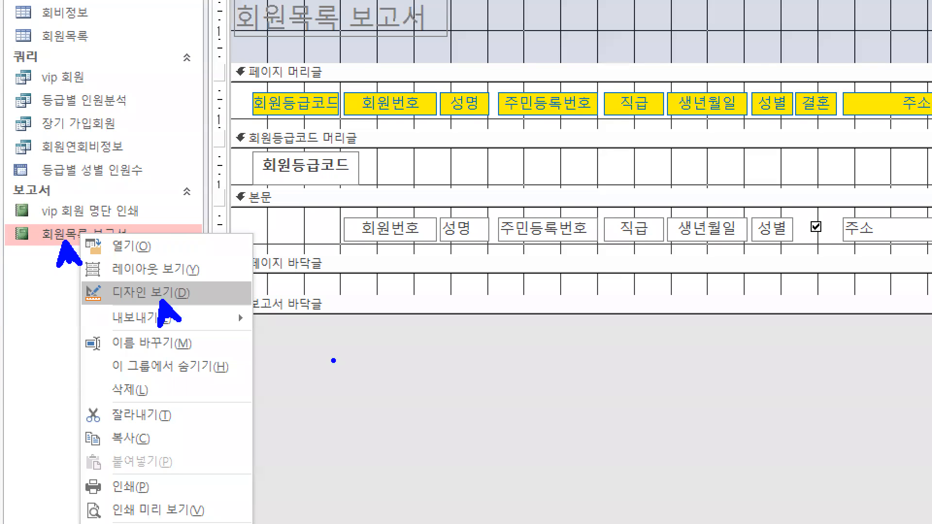
Select every control on the report with Ctrl+A
type("rtctr")
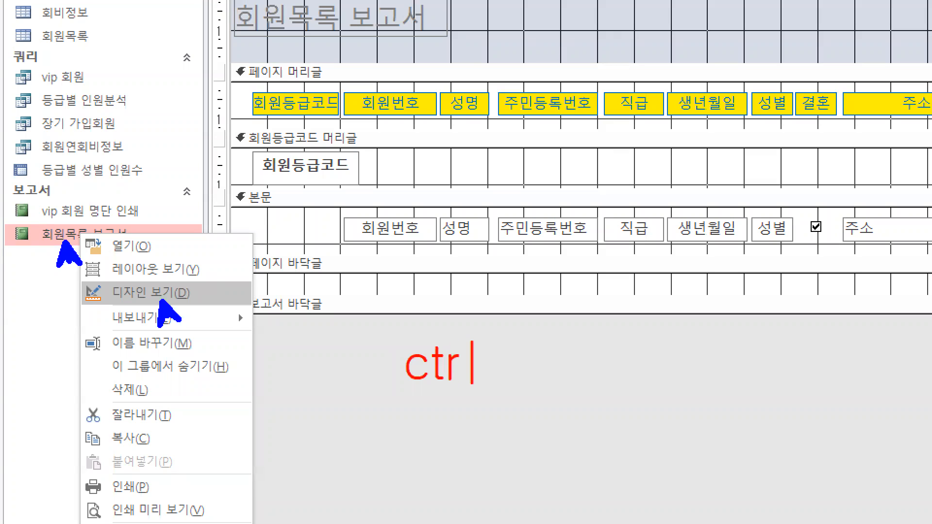
type("l + A")
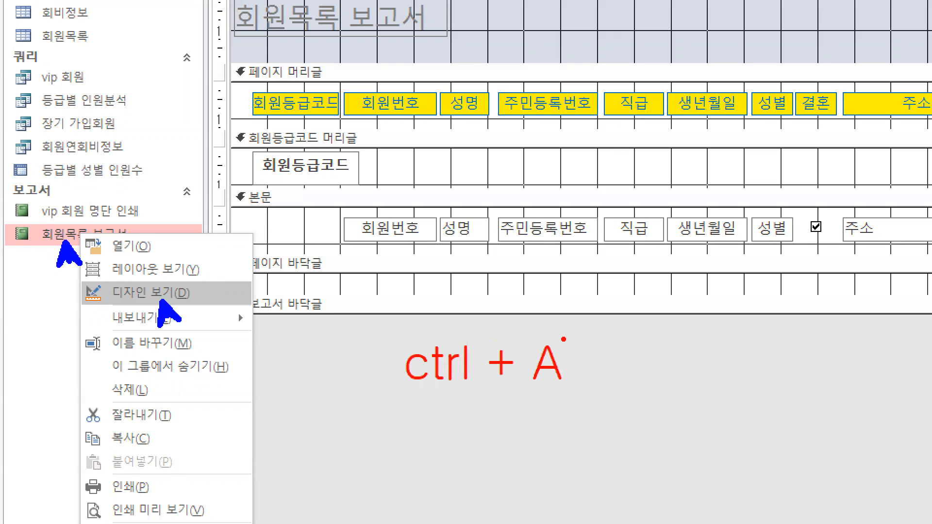
left_click_drag(518, 332, 580, 399)
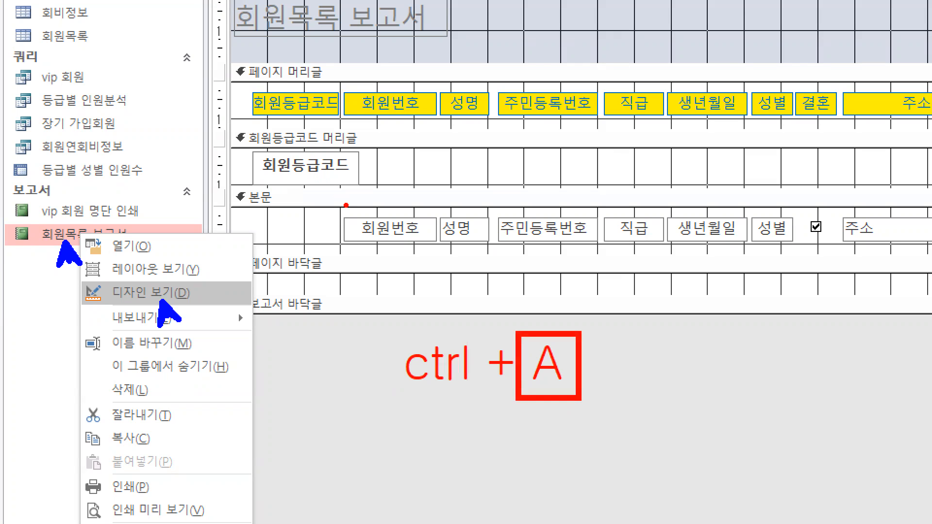
key("Escape")
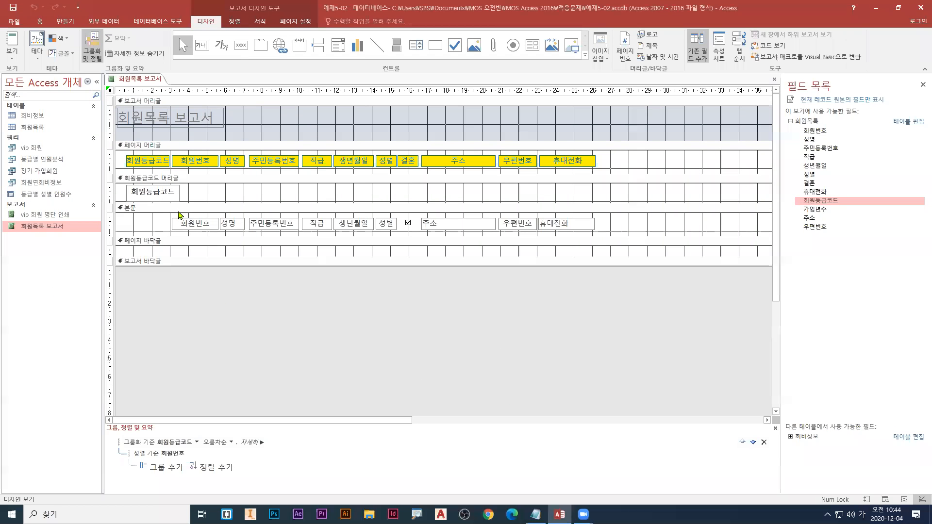
key("ctrl+a")
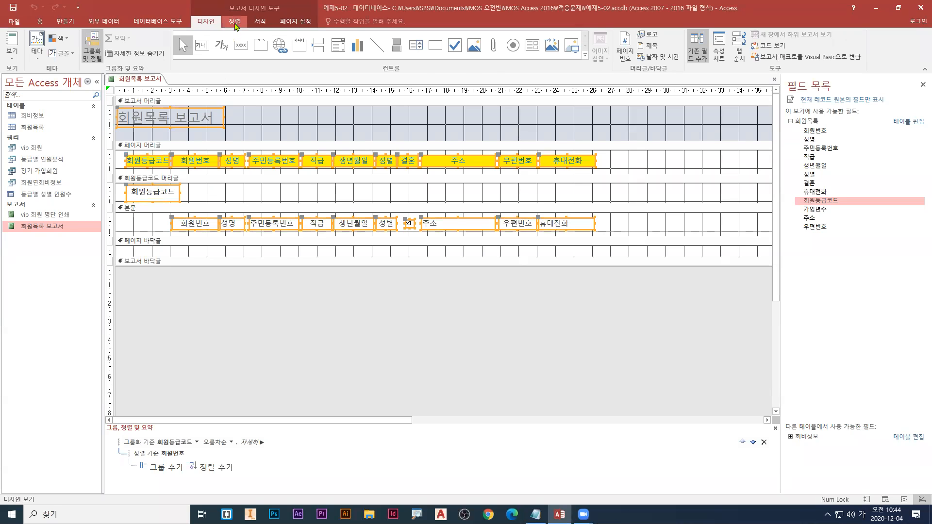
Apply Narrow control margins to all selected 회원목록 보고서 controls from the Arrange tab
left_click(235, 21)
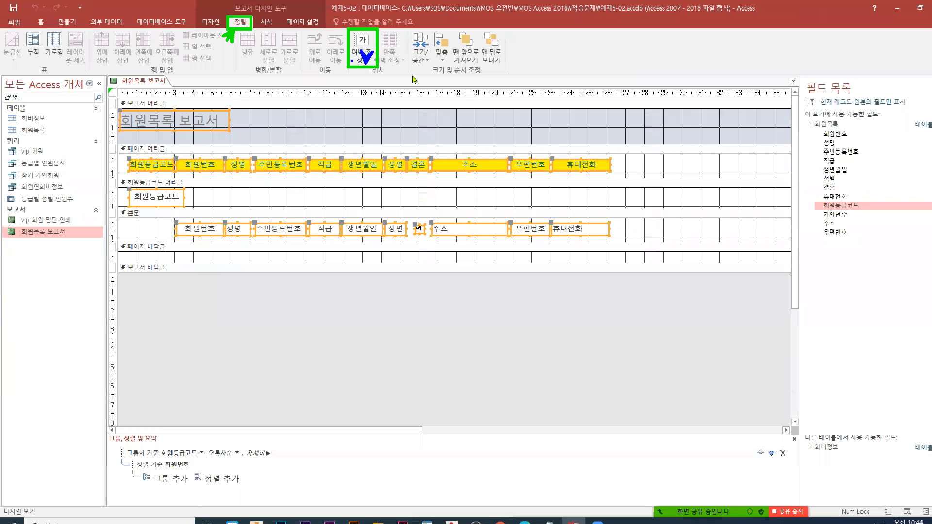
left_click(664, 110)
left_click(682, 193)
left_click(354, 57)
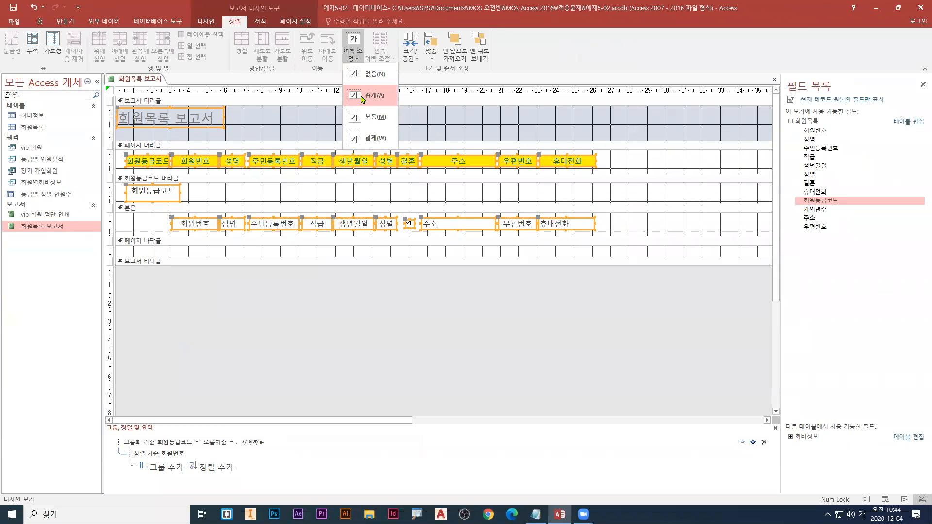
left_click(371, 138)
left_click(353, 56)
left_click(363, 95)
left_click(354, 56)
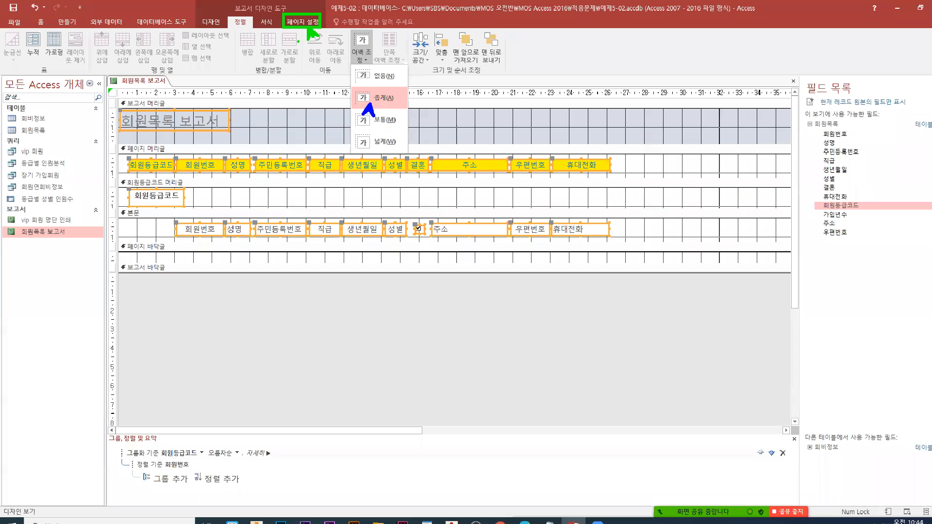
left_click(305, 24)
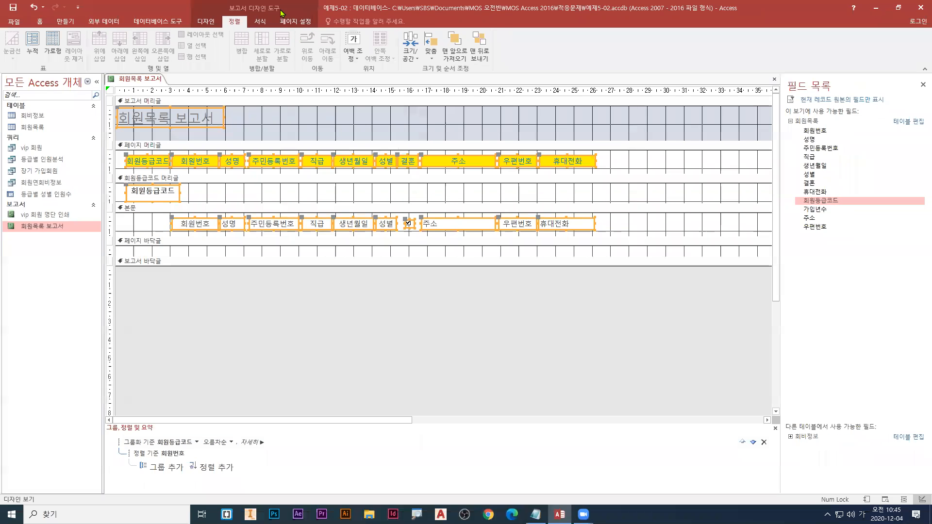
left_click(305, 24)
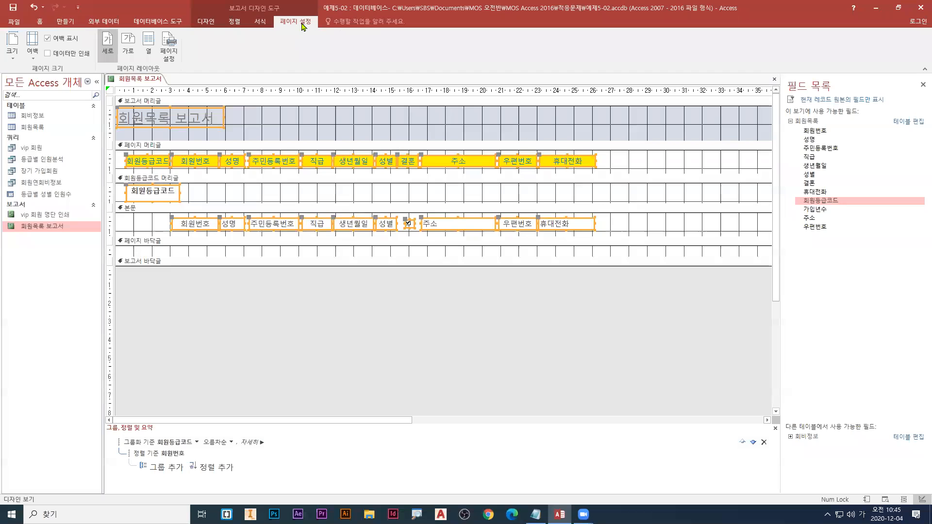
Switch 회원목록 보고서 to Layout view
right_click(144, 82)
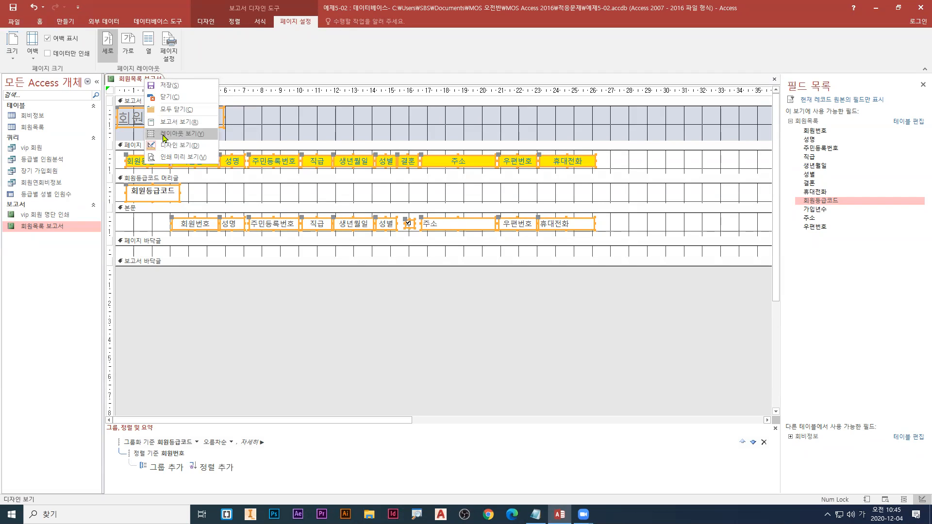
left_click(165, 138)
right_click(145, 80)
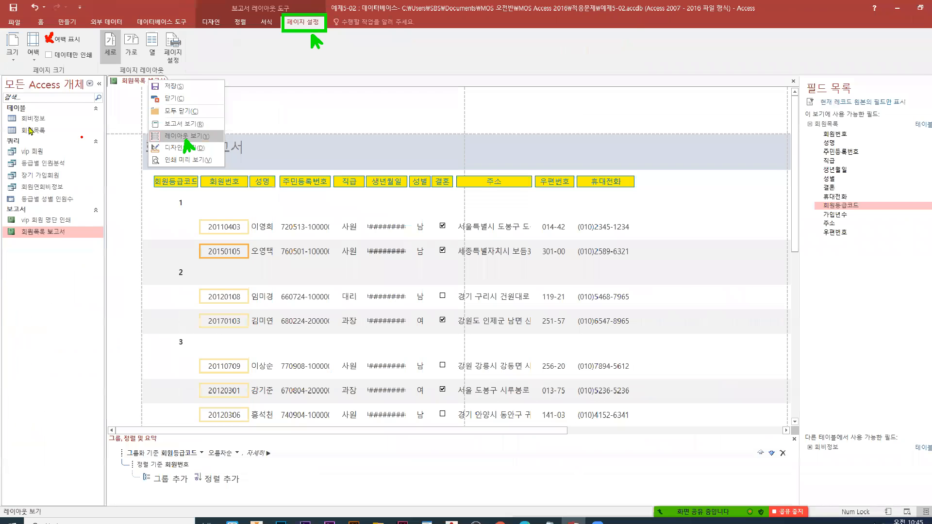
left_click(363, 266)
left_click(95, 77)
left_click(48, 39)
left_click(48, 38)
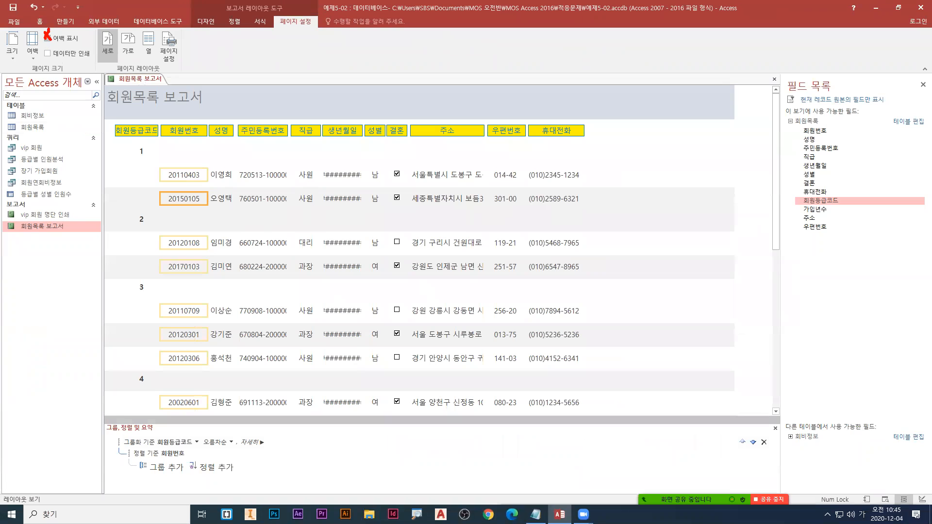
Set the report's page orientation to landscape (가로)
left_click(128, 48)
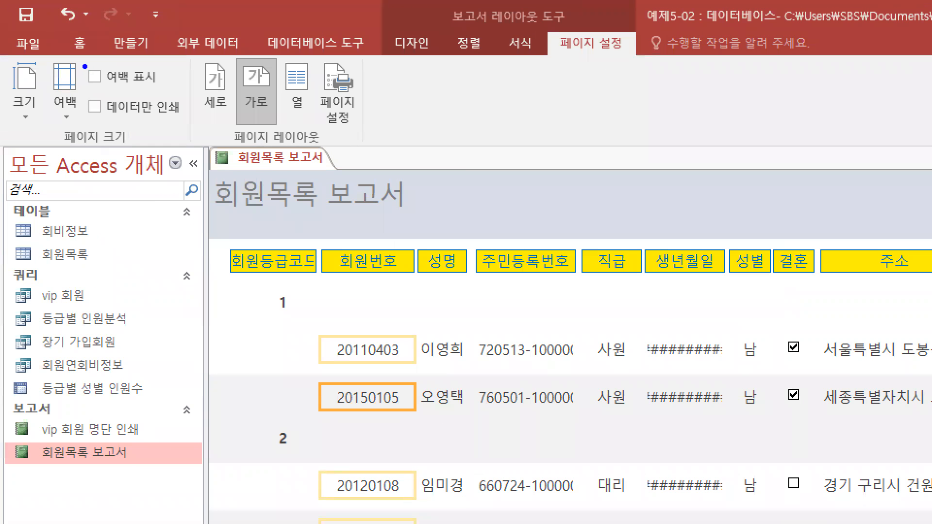
left_click(274, 112)
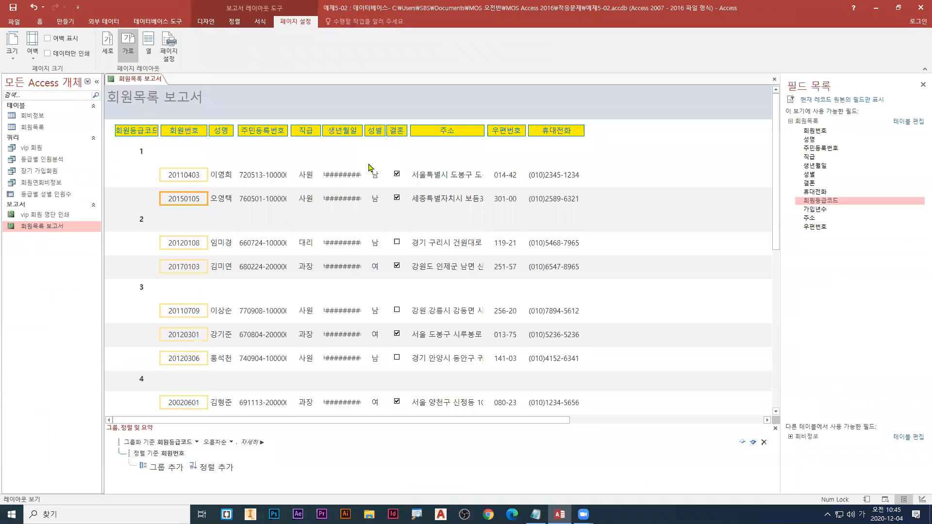
left_click(207, 22)
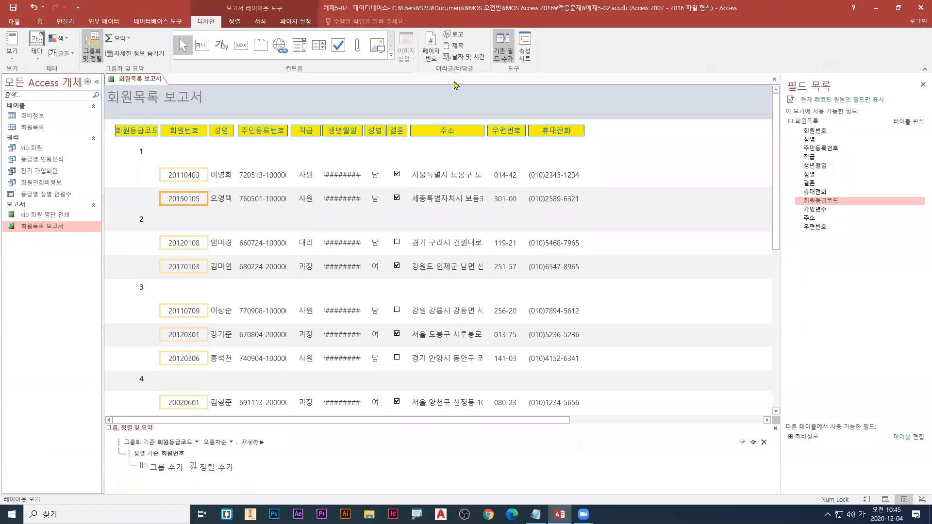
Insert N/M 페이지 page numbers at 페이지 아래쪽 with 왼쪽 alignment
left_click(658, 90)
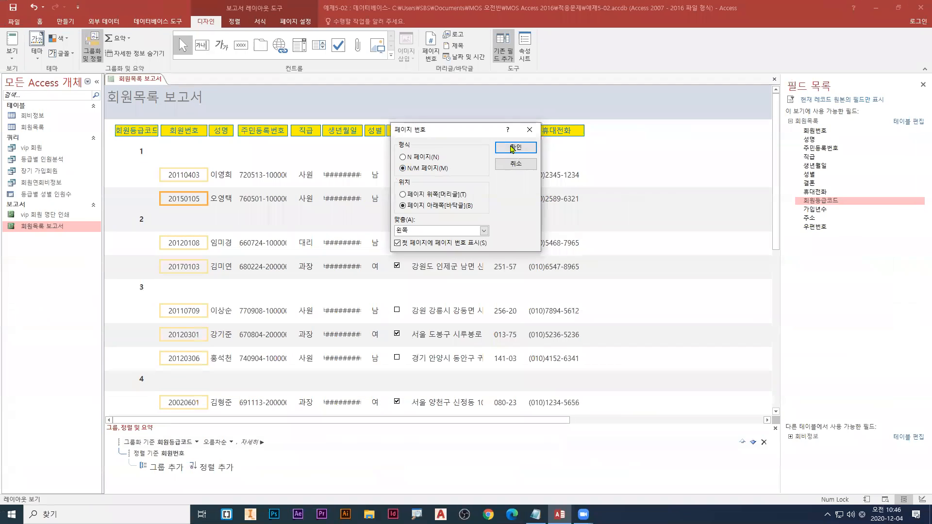
left_click(514, 147)
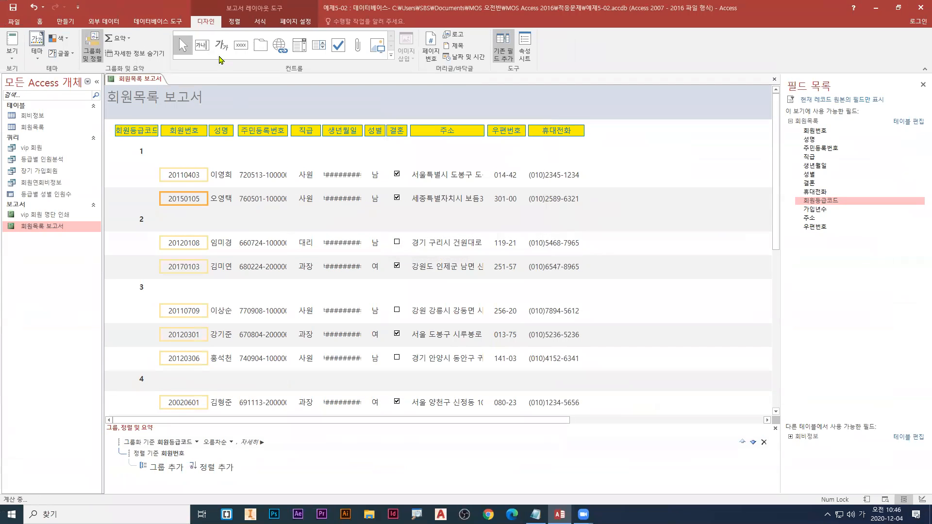
Save 회원목록 보고서 and view it zoomed in Print Preview, showing 1/2페이지
right_click(140, 80)
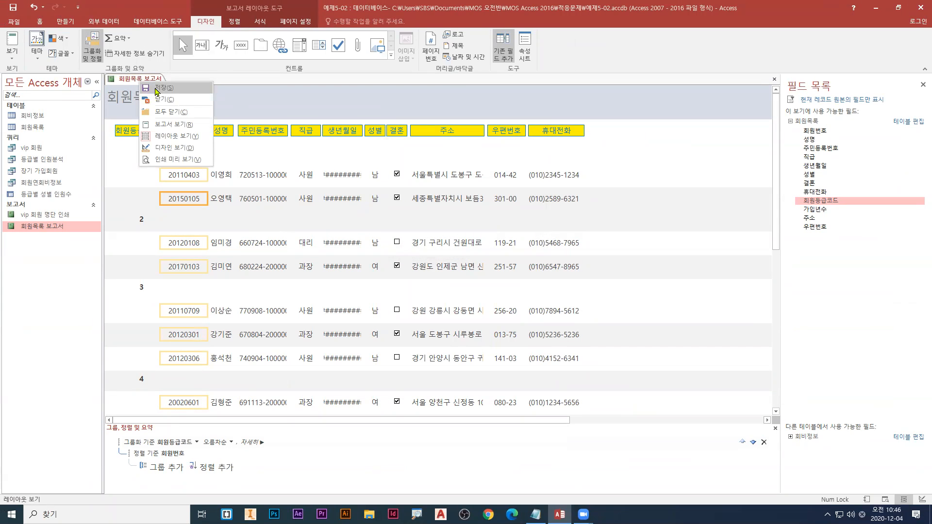
left_click(155, 88)
right_click(146, 78)
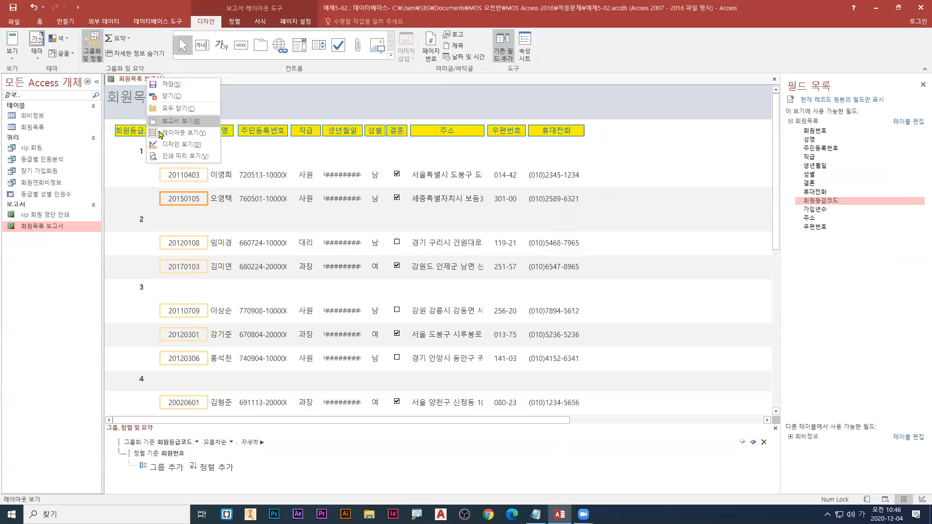
left_click(166, 158)
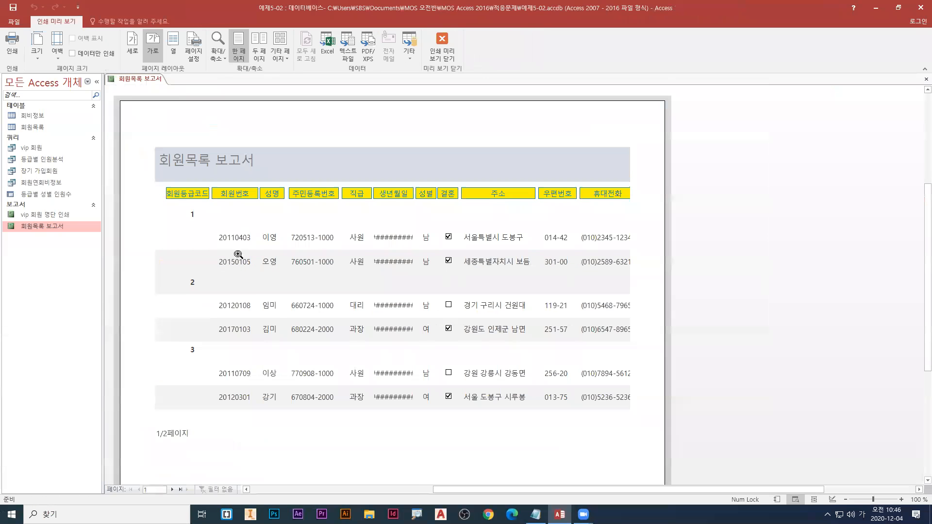
left_click(166, 420)
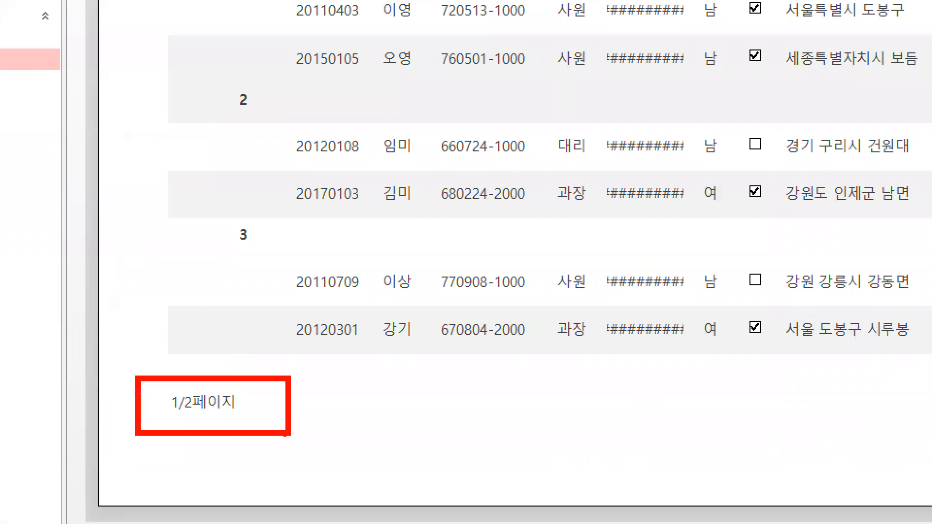